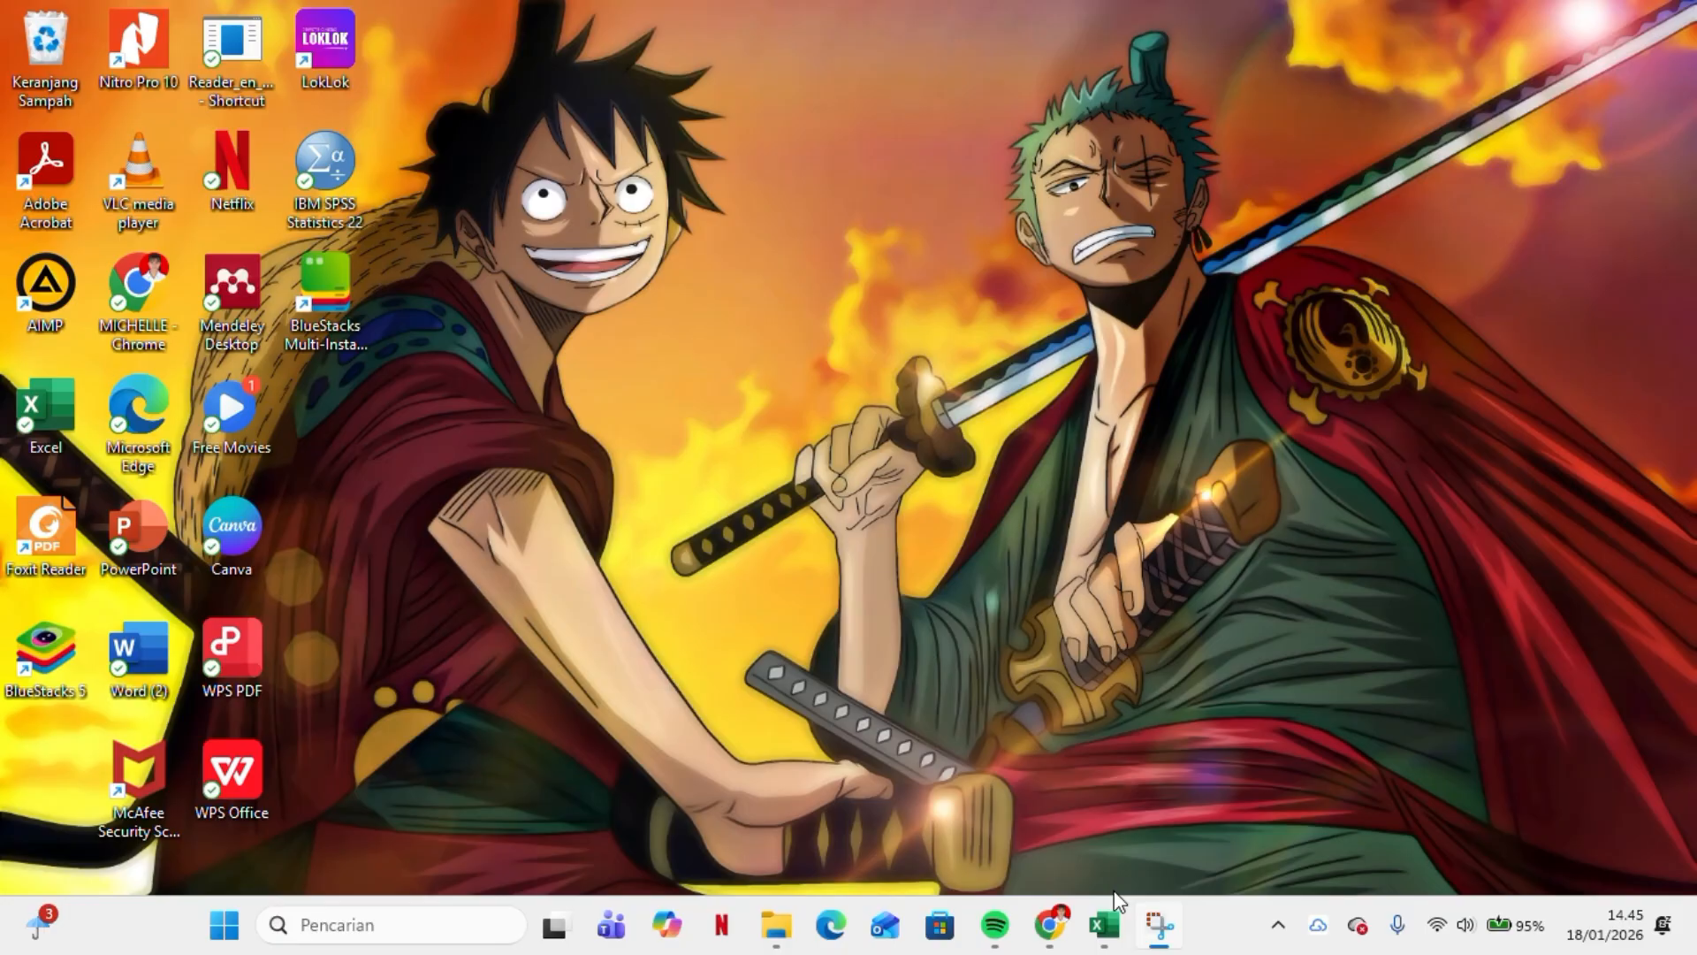
Switch to the Excel workbook with the questionnaire answers and examine the responses for soal 1 through soal 40
{"action": "left_click", "coordinate": [1118, 942]}
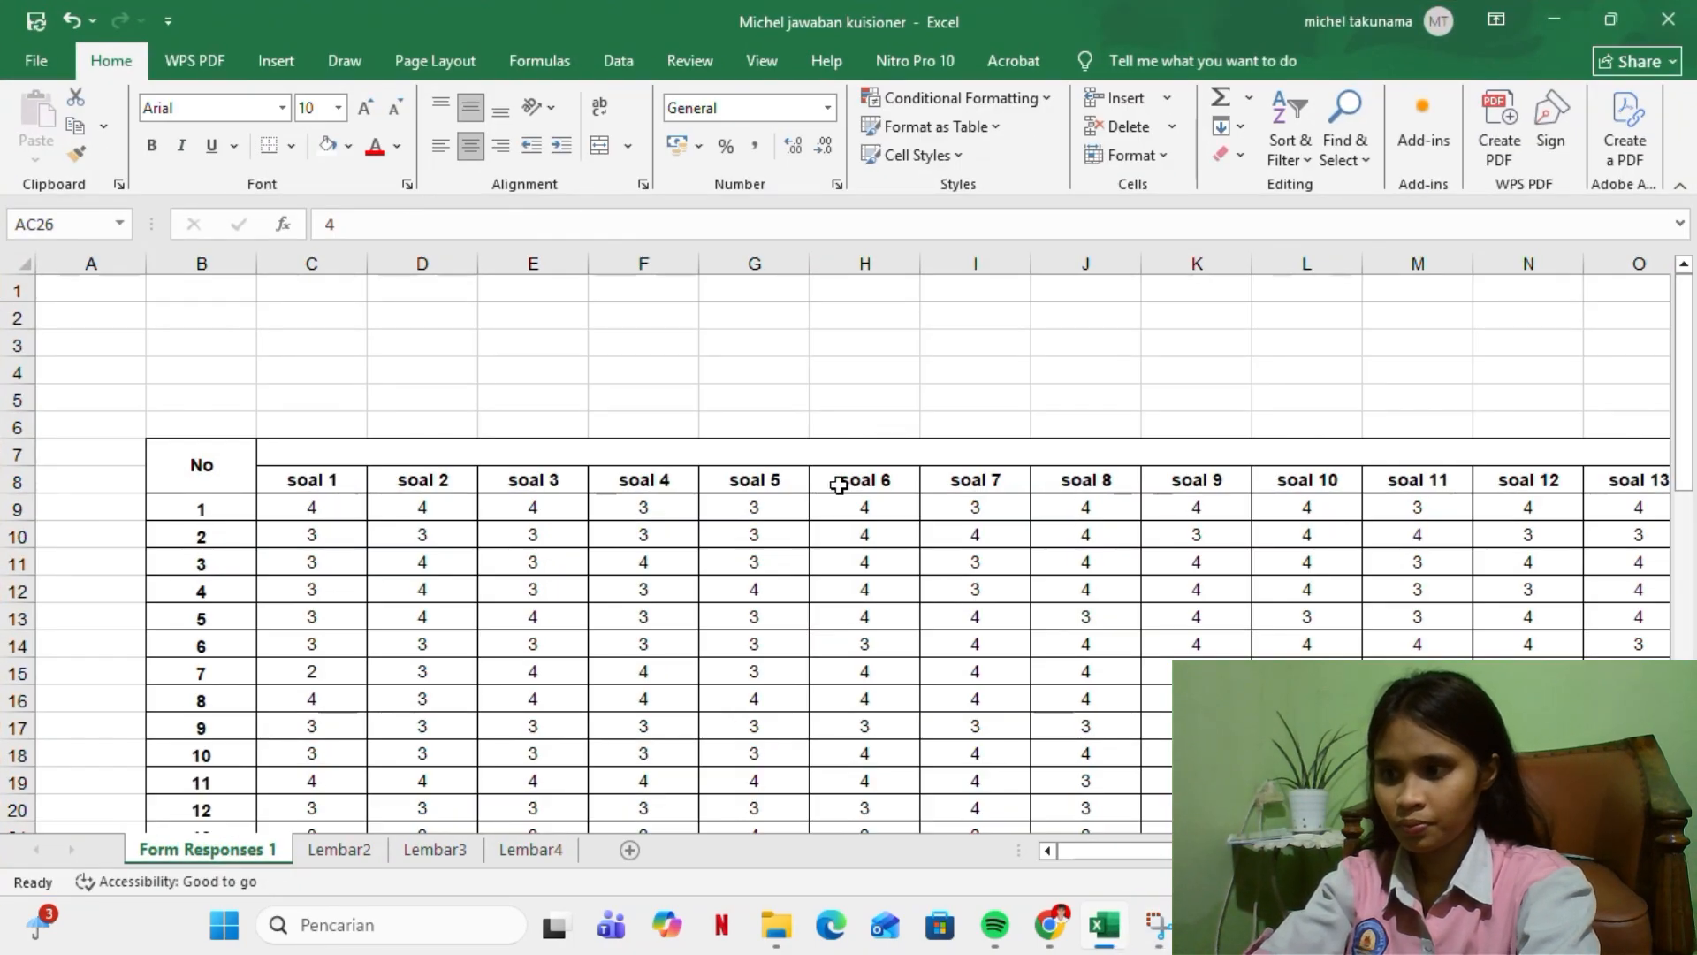
{"action": "scroll", "coordinate": [839, 485], "scroll_direction": "down", "scroll_amount": 3}
{"action": "scroll", "coordinate": [838, 484], "scroll_direction": "right", "scroll_amount": 5}
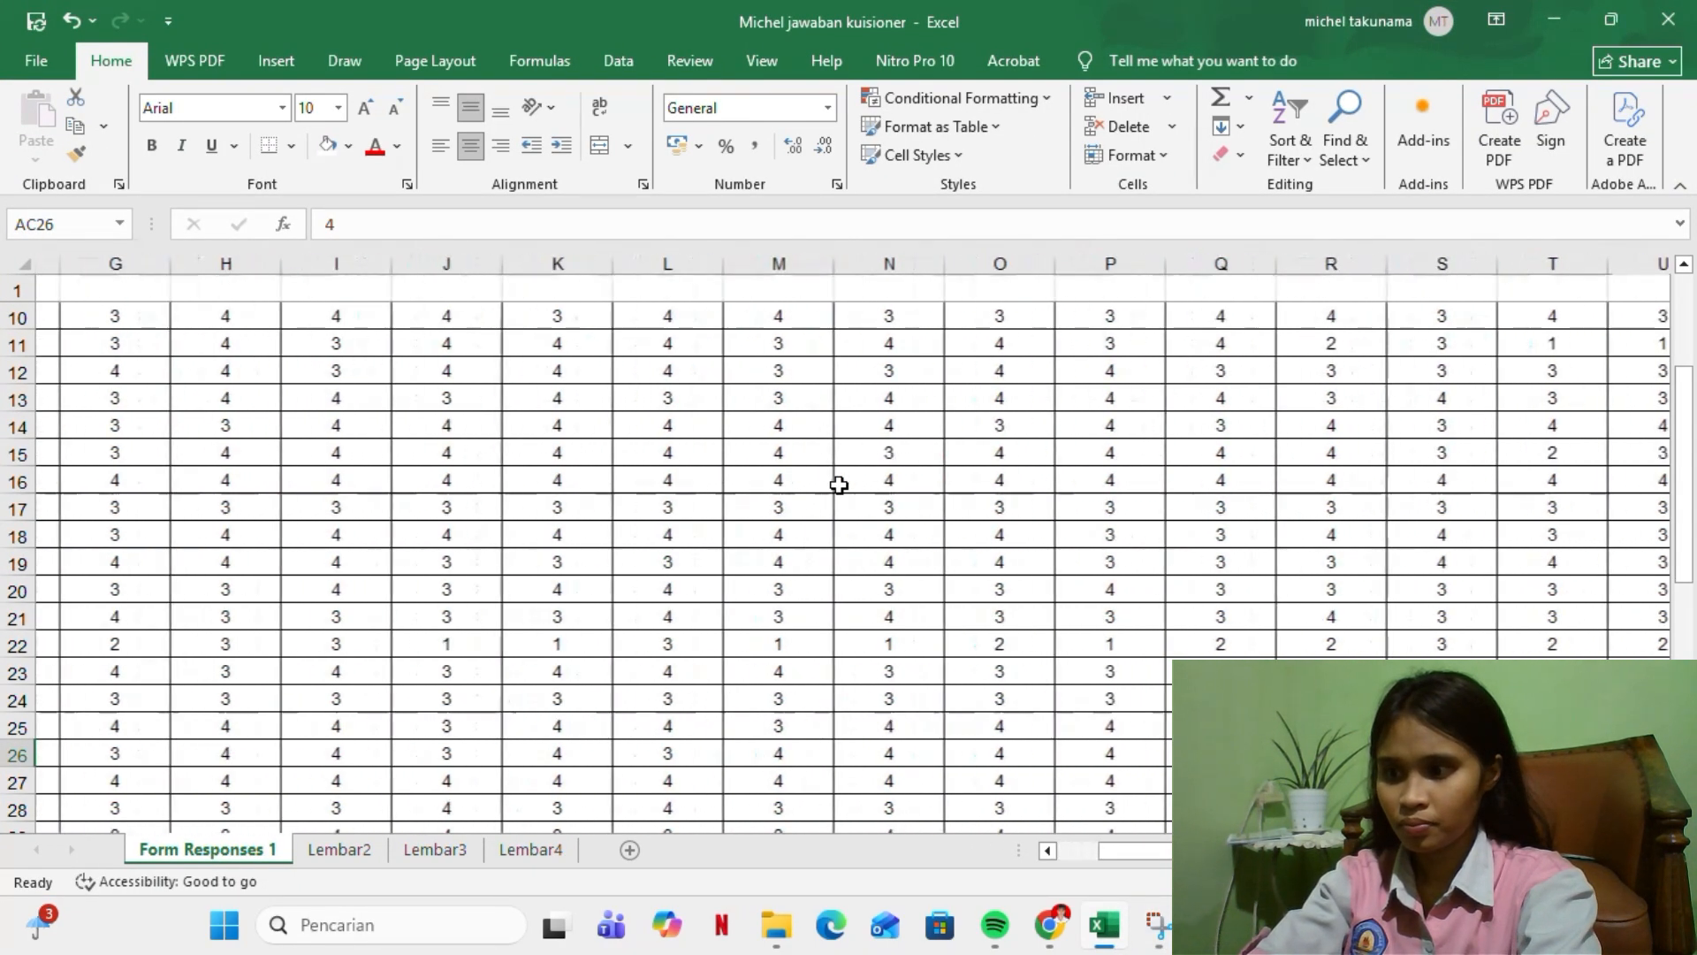
{"action": "scroll", "coordinate": [839, 484], "scroll_direction": "right", "scroll_amount": 6}
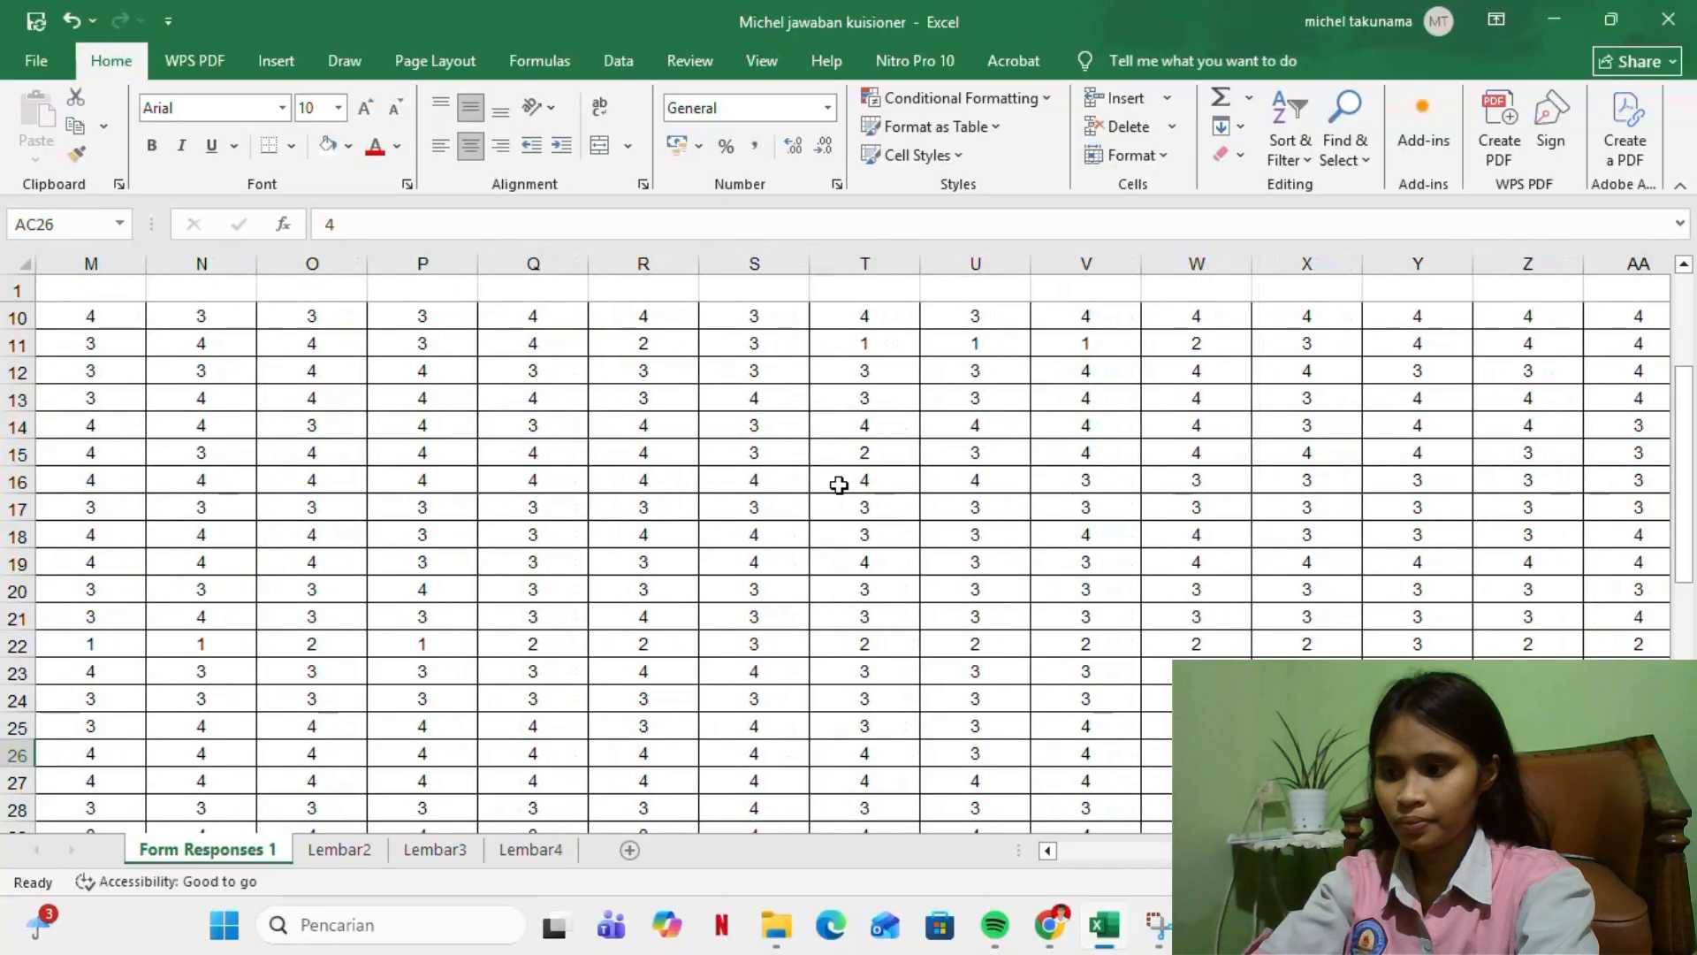
{"action": "scroll", "coordinate": [839, 485], "scroll_direction": "up", "scroll_amount": 3}
{"action": "scroll", "coordinate": [839, 485], "scroll_direction": "right", "scroll_amount": 6}
{"action": "scroll", "coordinate": [839, 484], "scroll_direction": "down", "scroll_amount": 8}
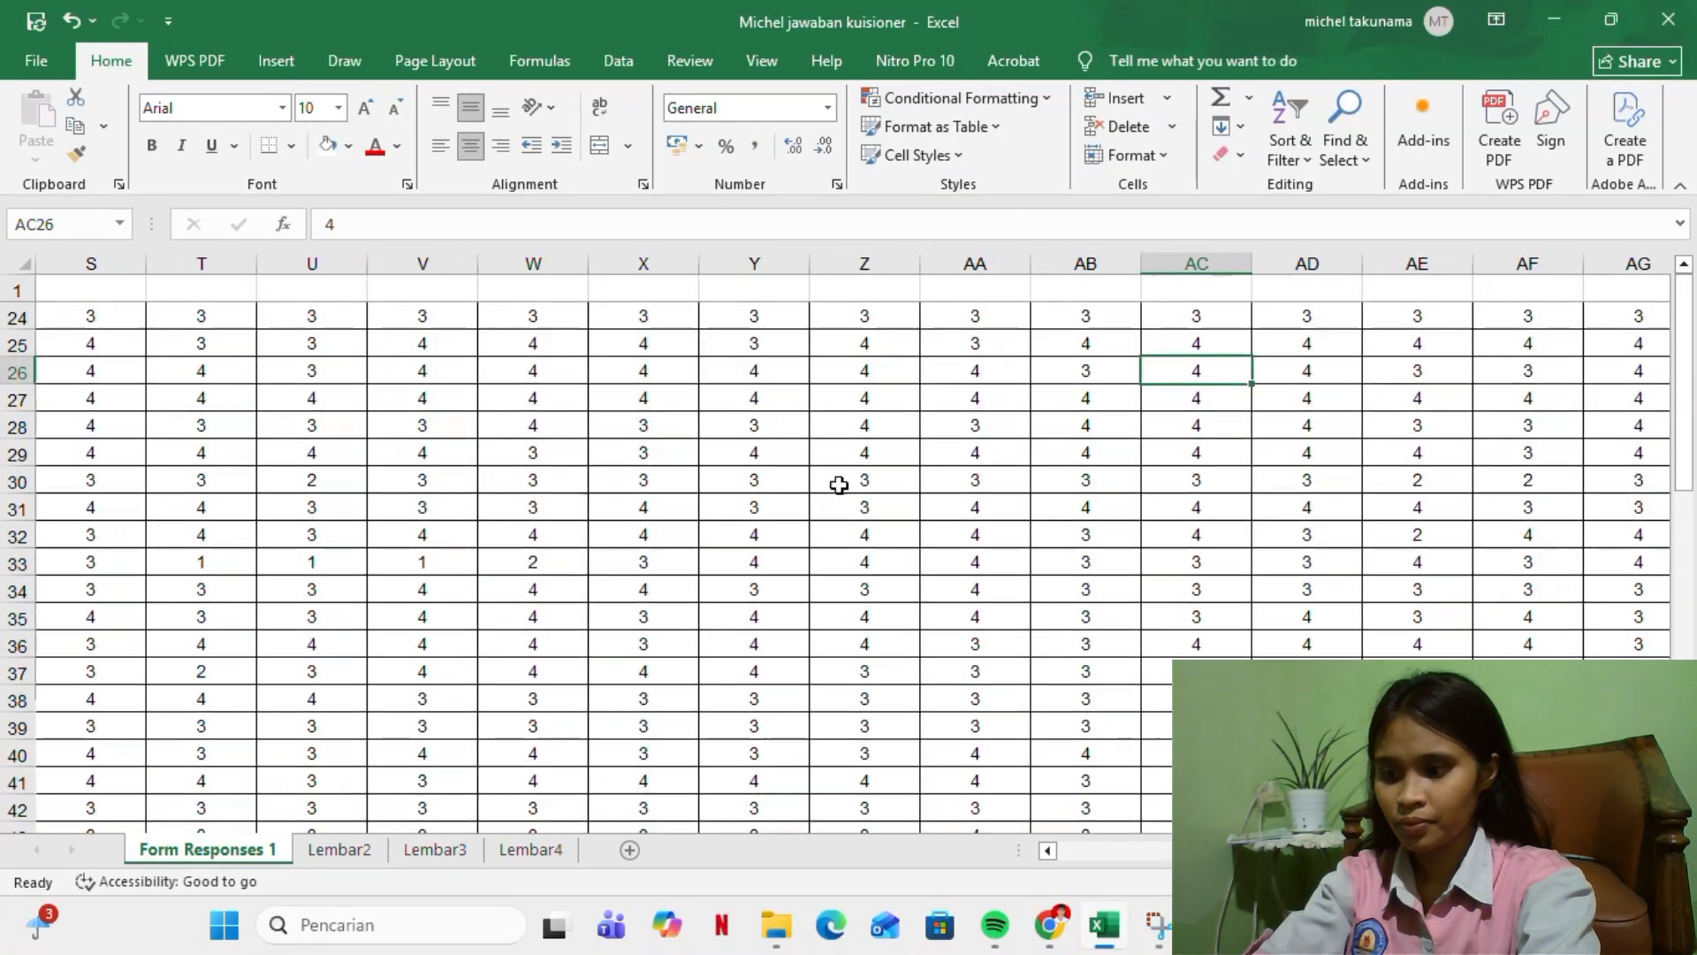
{"action": "scroll", "coordinate": [839, 484], "scroll_direction": "down", "scroll_amount": 1}
{"action": "scroll", "coordinate": [839, 484], "scroll_direction": "right", "scroll_amount": 3}
{"action": "scroll", "coordinate": [839, 485], "scroll_direction": "up", "scroll_amount": 8}
{"action": "scroll", "coordinate": [838, 484], "scroll_direction": "right", "scroll_amount": 8}
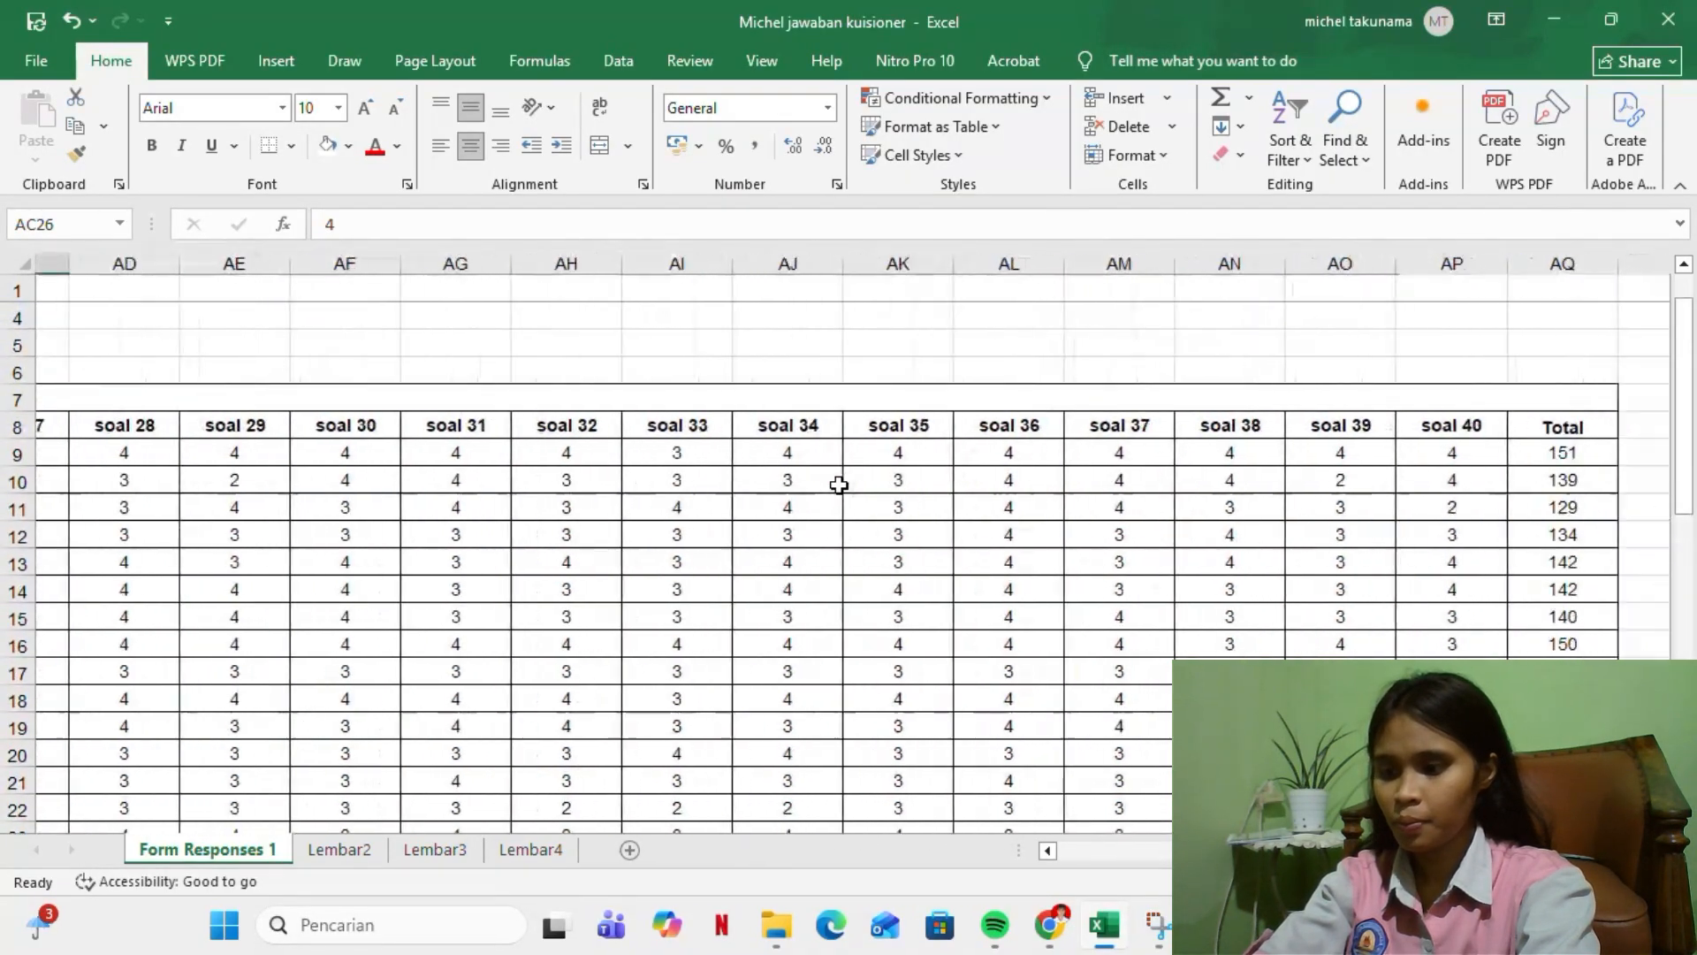
{"action": "scroll", "coordinate": [839, 485], "scroll_direction": "right", "scroll_amount": 2}
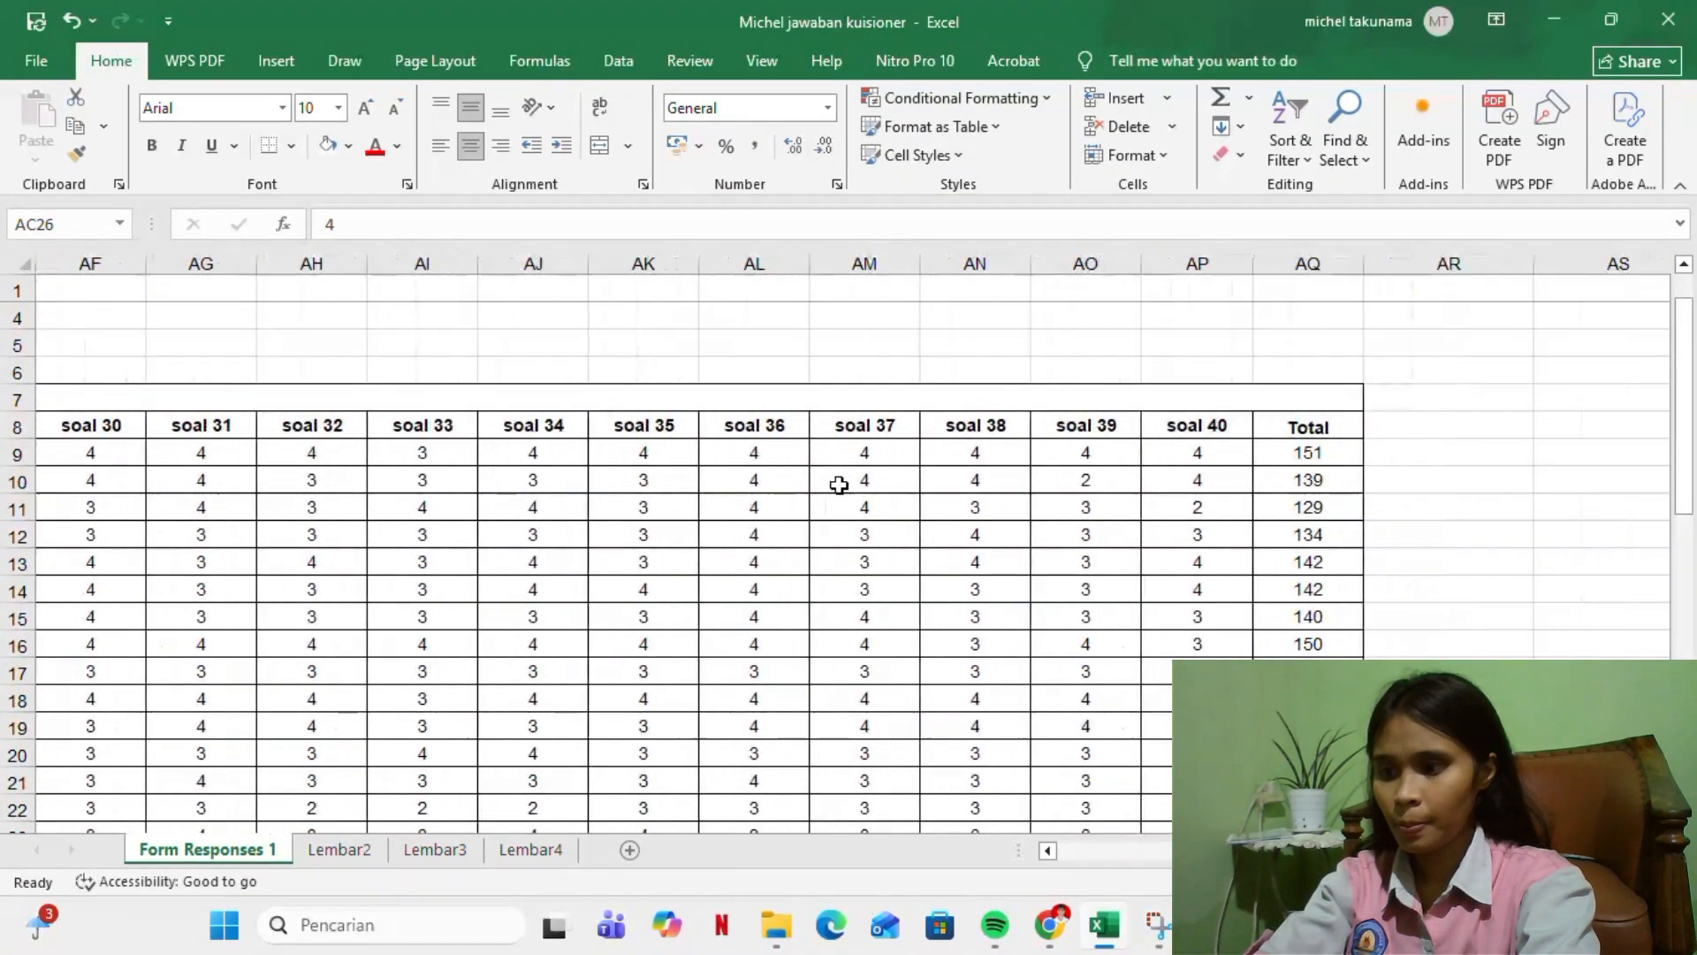
Inspect the formula in cell AQ9 and review the Total column down to the last respondent
{"action": "left_click", "coordinate": [1297, 453]}
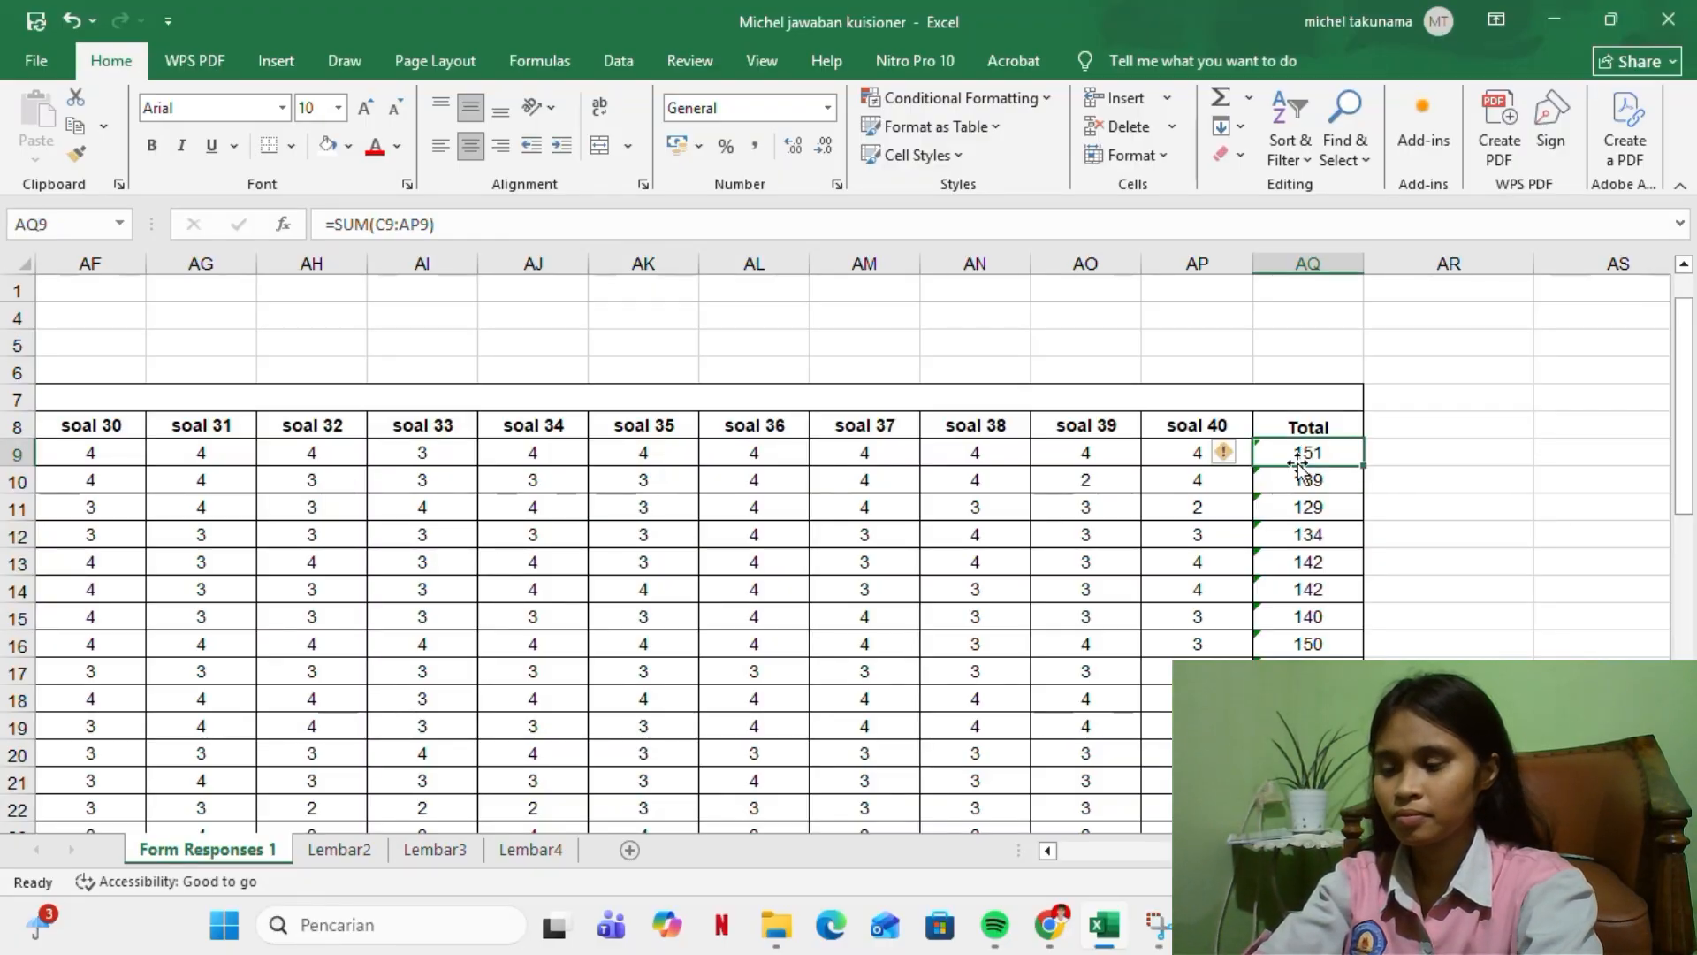
{"action": "scroll", "coordinate": [1297, 468], "scroll_direction": "down", "scroll_amount": 3}
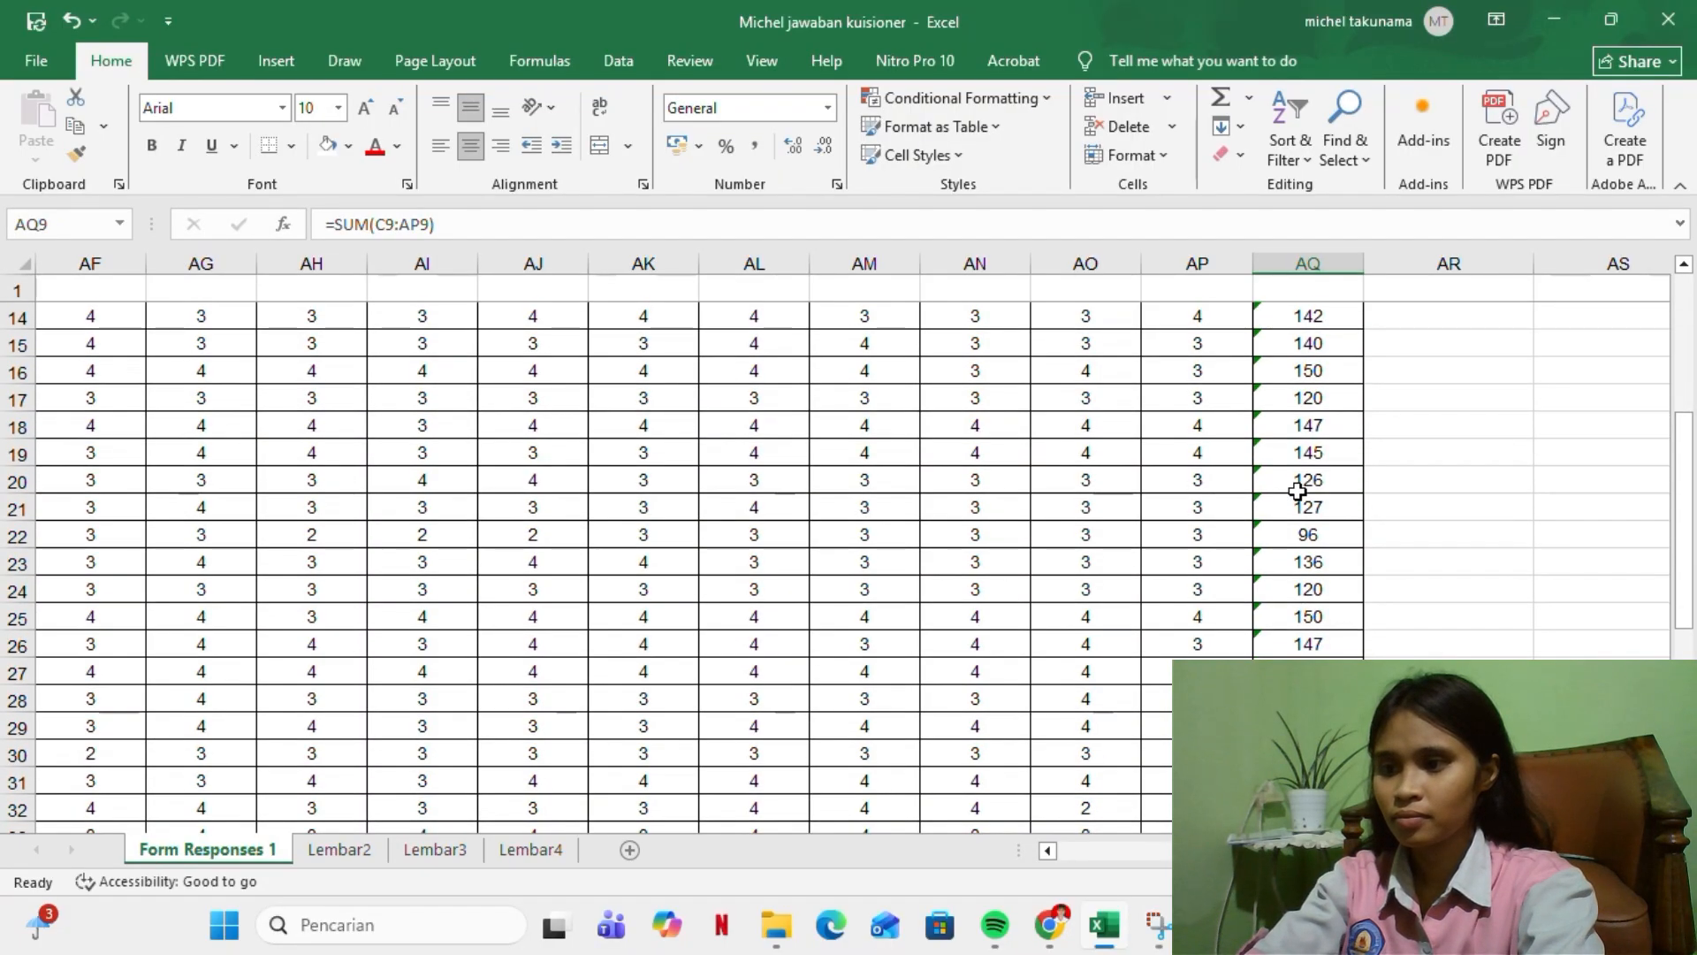
{"action": "scroll", "coordinate": [1297, 490], "scroll_direction": "down", "scroll_amount": 9}
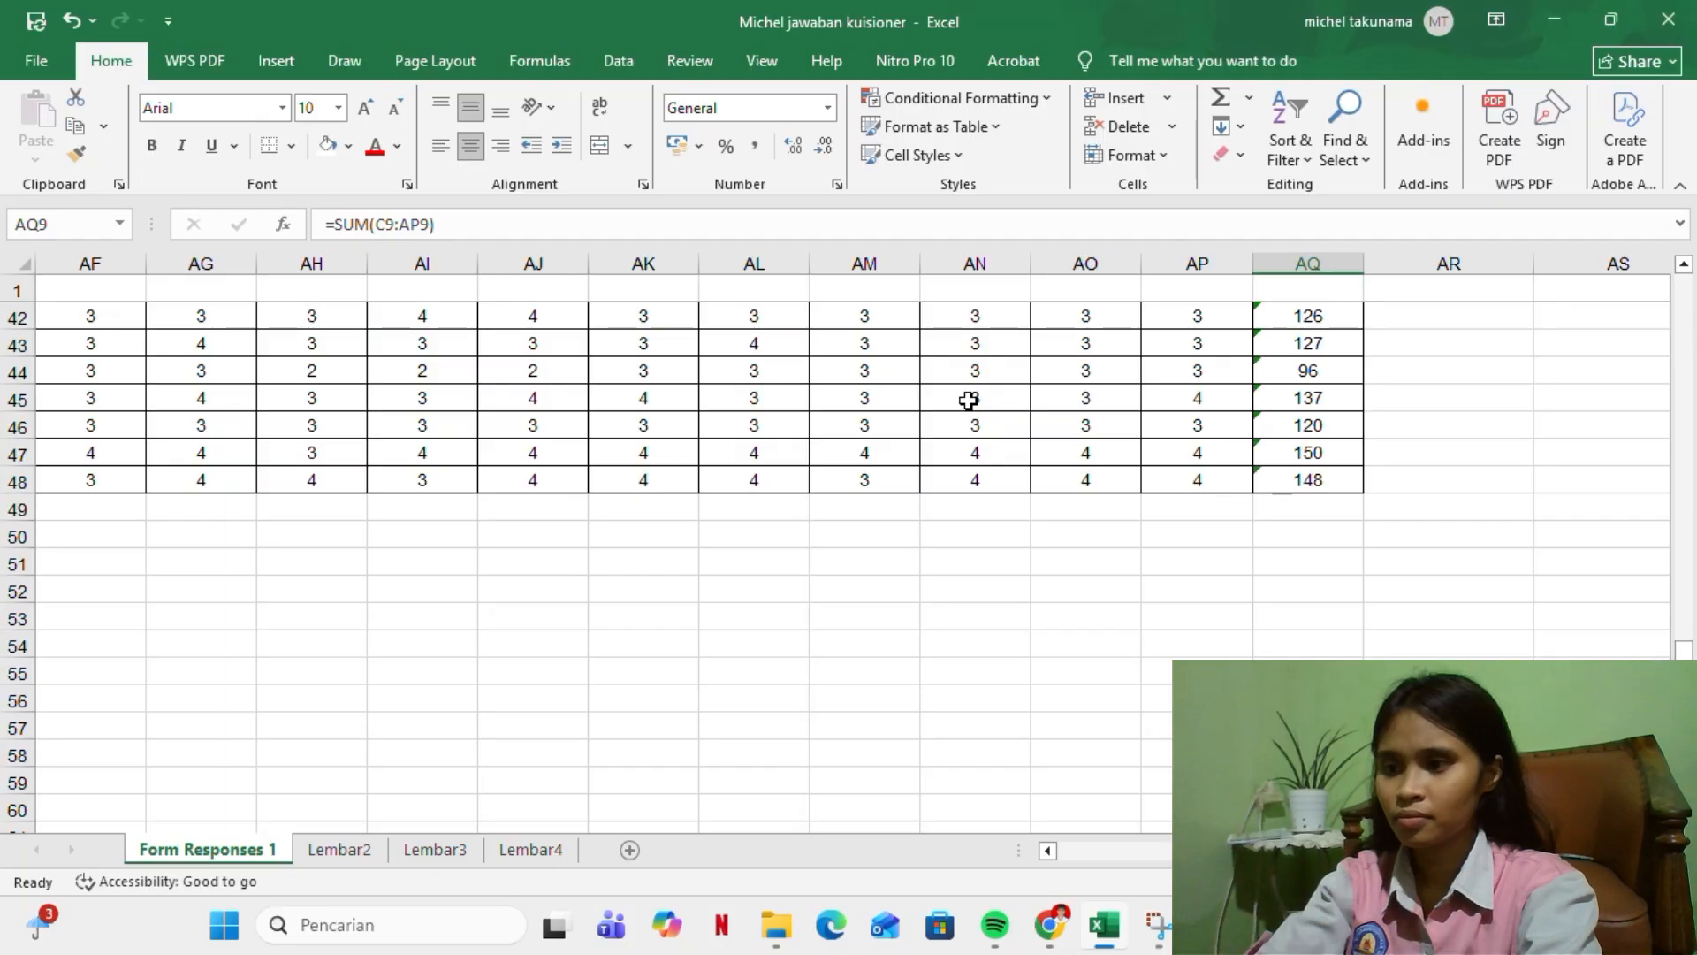
{"action": "scroll", "coordinate": [969, 401], "scroll_direction": "left", "scroll_amount": 9}
{"action": "scroll", "coordinate": [969, 401], "scroll_direction": "up", "scroll_amount": 8}
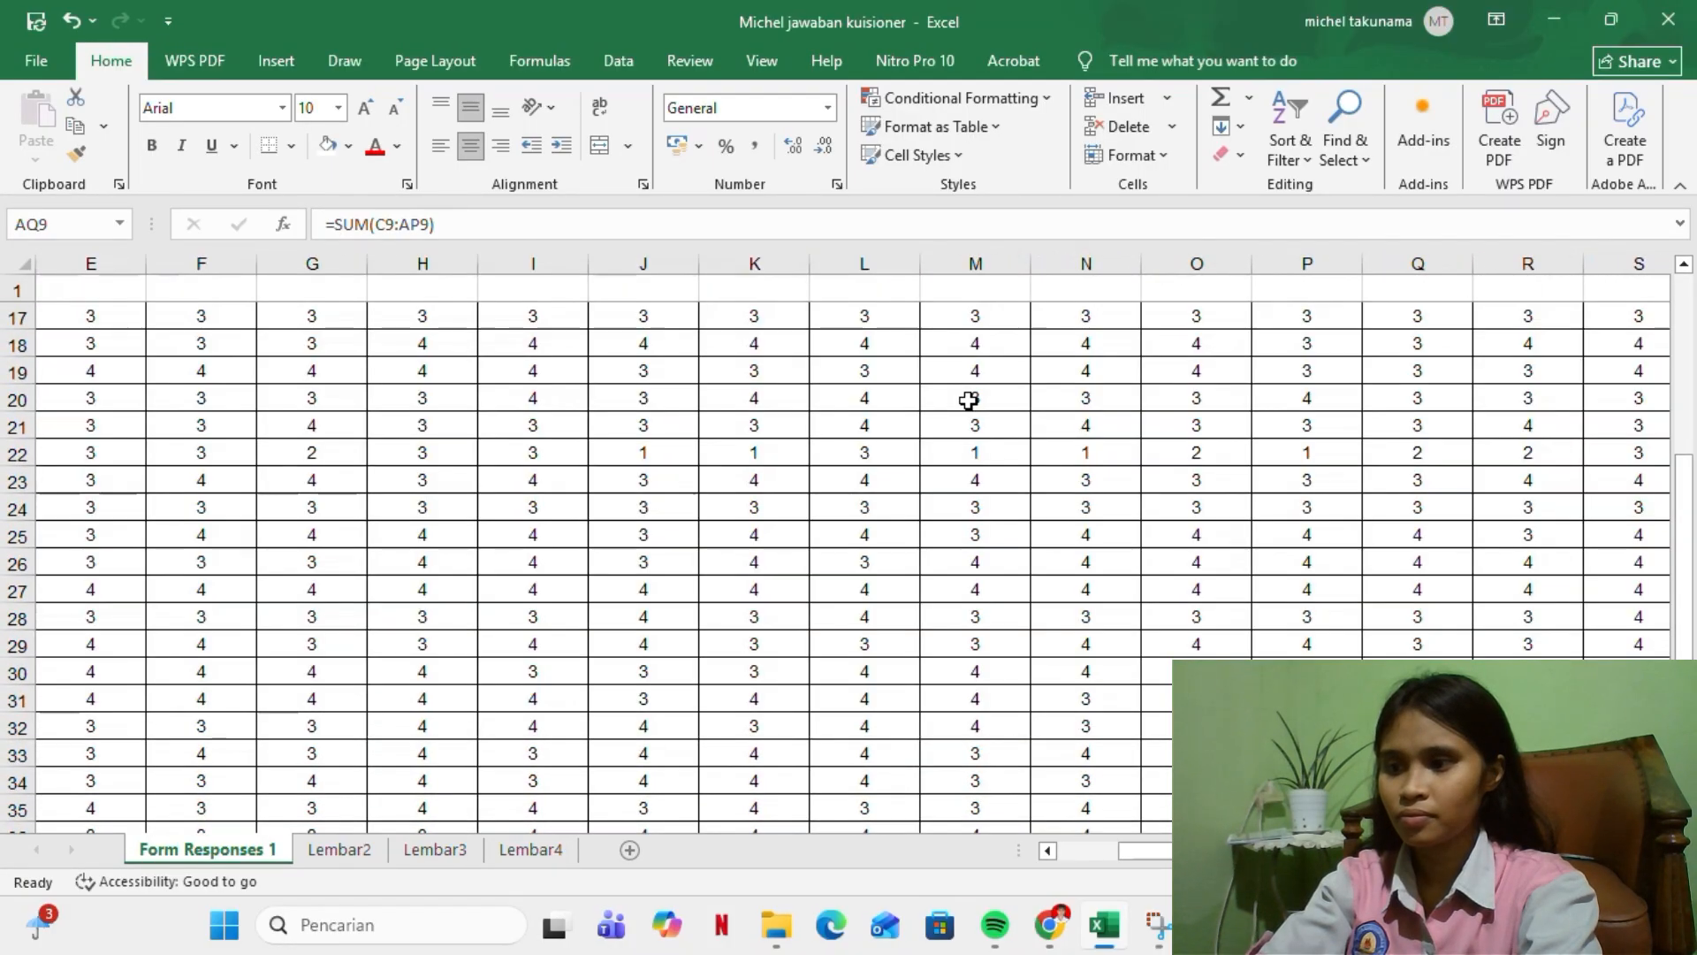
{"action": "scroll", "coordinate": [969, 400], "scroll_direction": "up", "scroll_amount": 5}
{"action": "scroll", "coordinate": [969, 400], "scroll_direction": "left", "scroll_amount": 4}
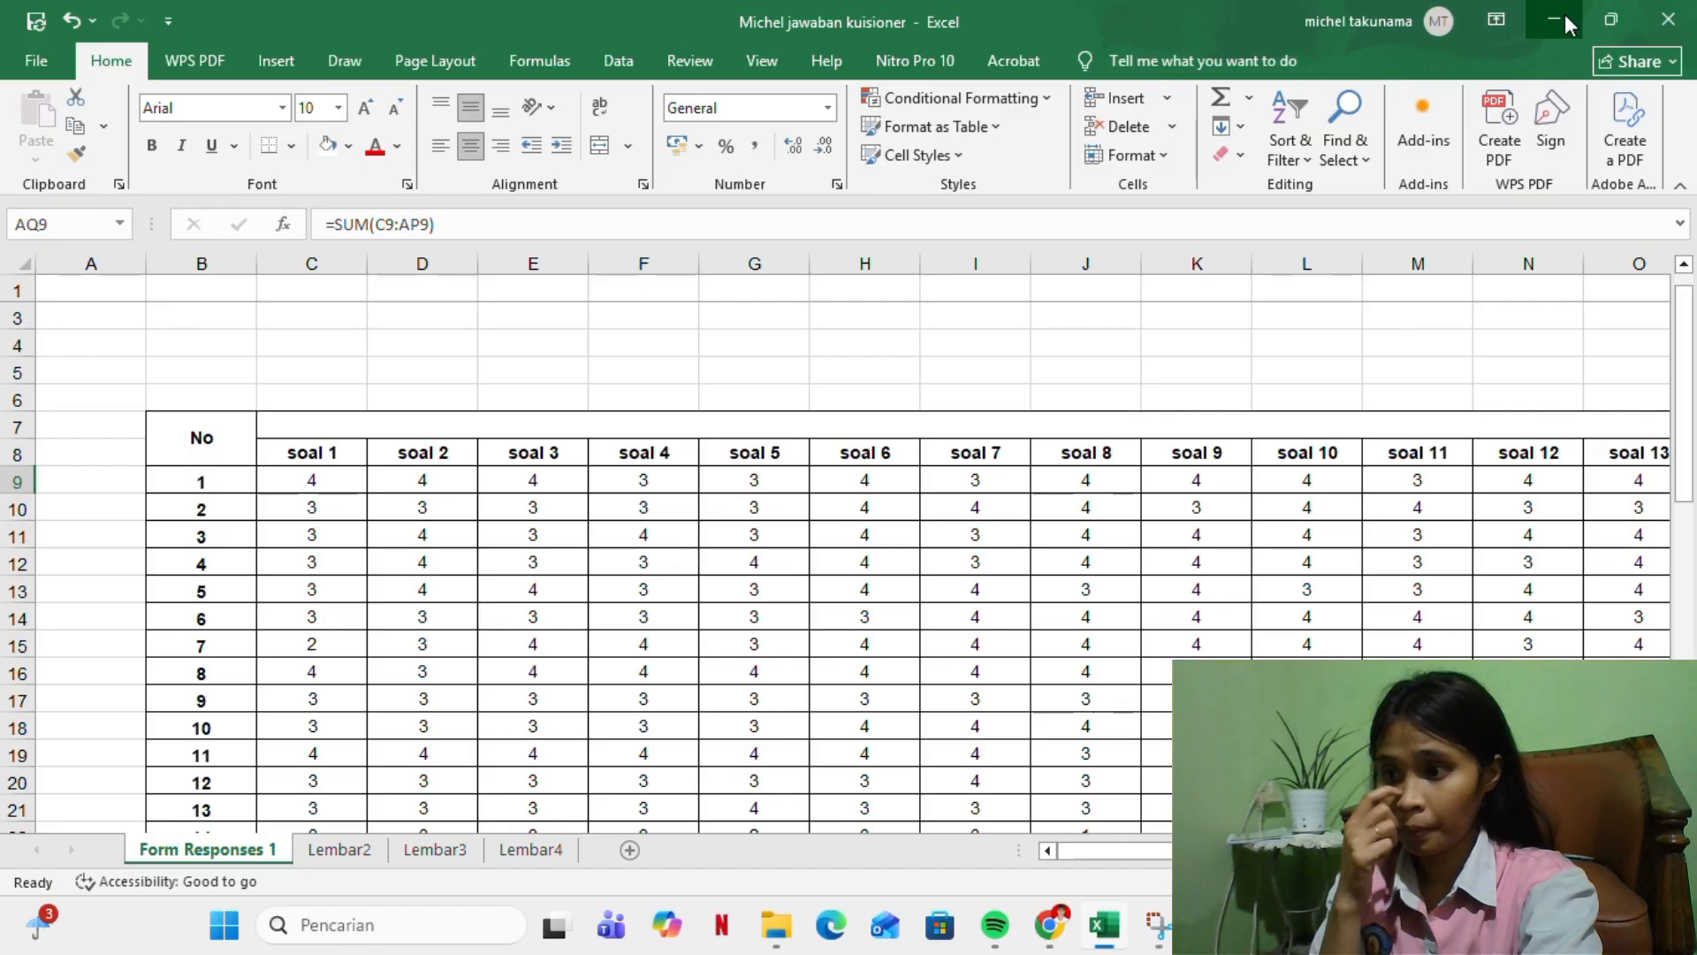
Minimize Excel, start IBM SPSS Statistics 22 with an empty dataset, and display Variable View
{"action": "left_click", "coordinate": [1556, 20]}
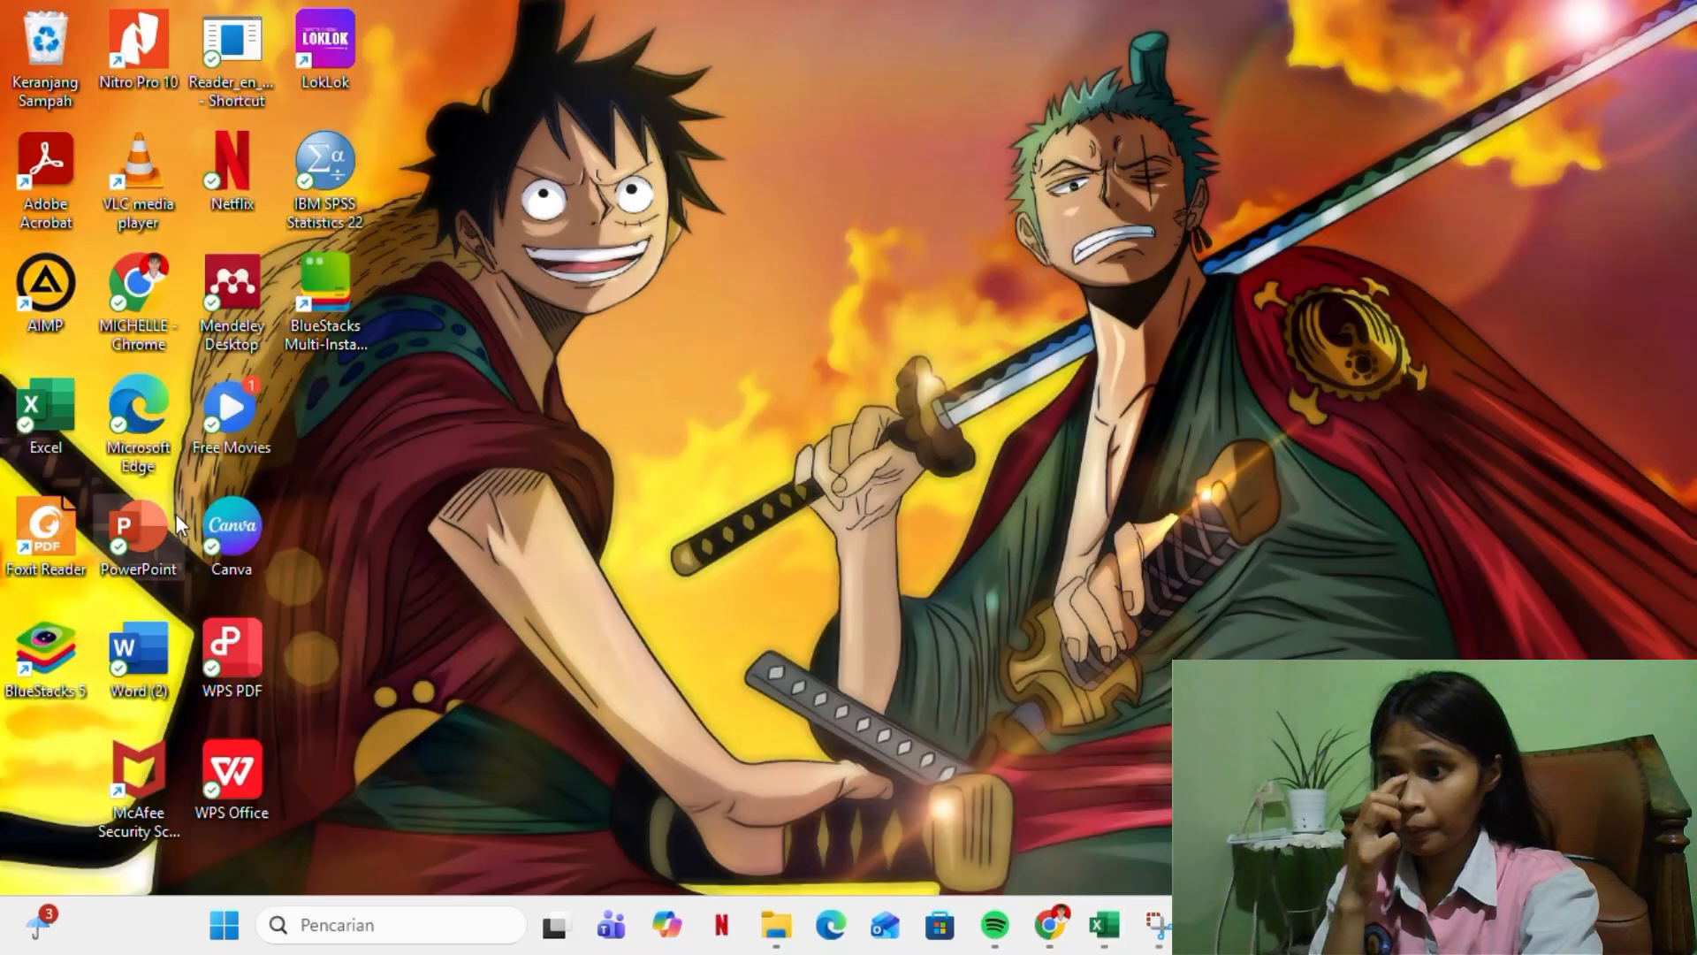
{"action": "double_click", "coordinate": [342, 159]}
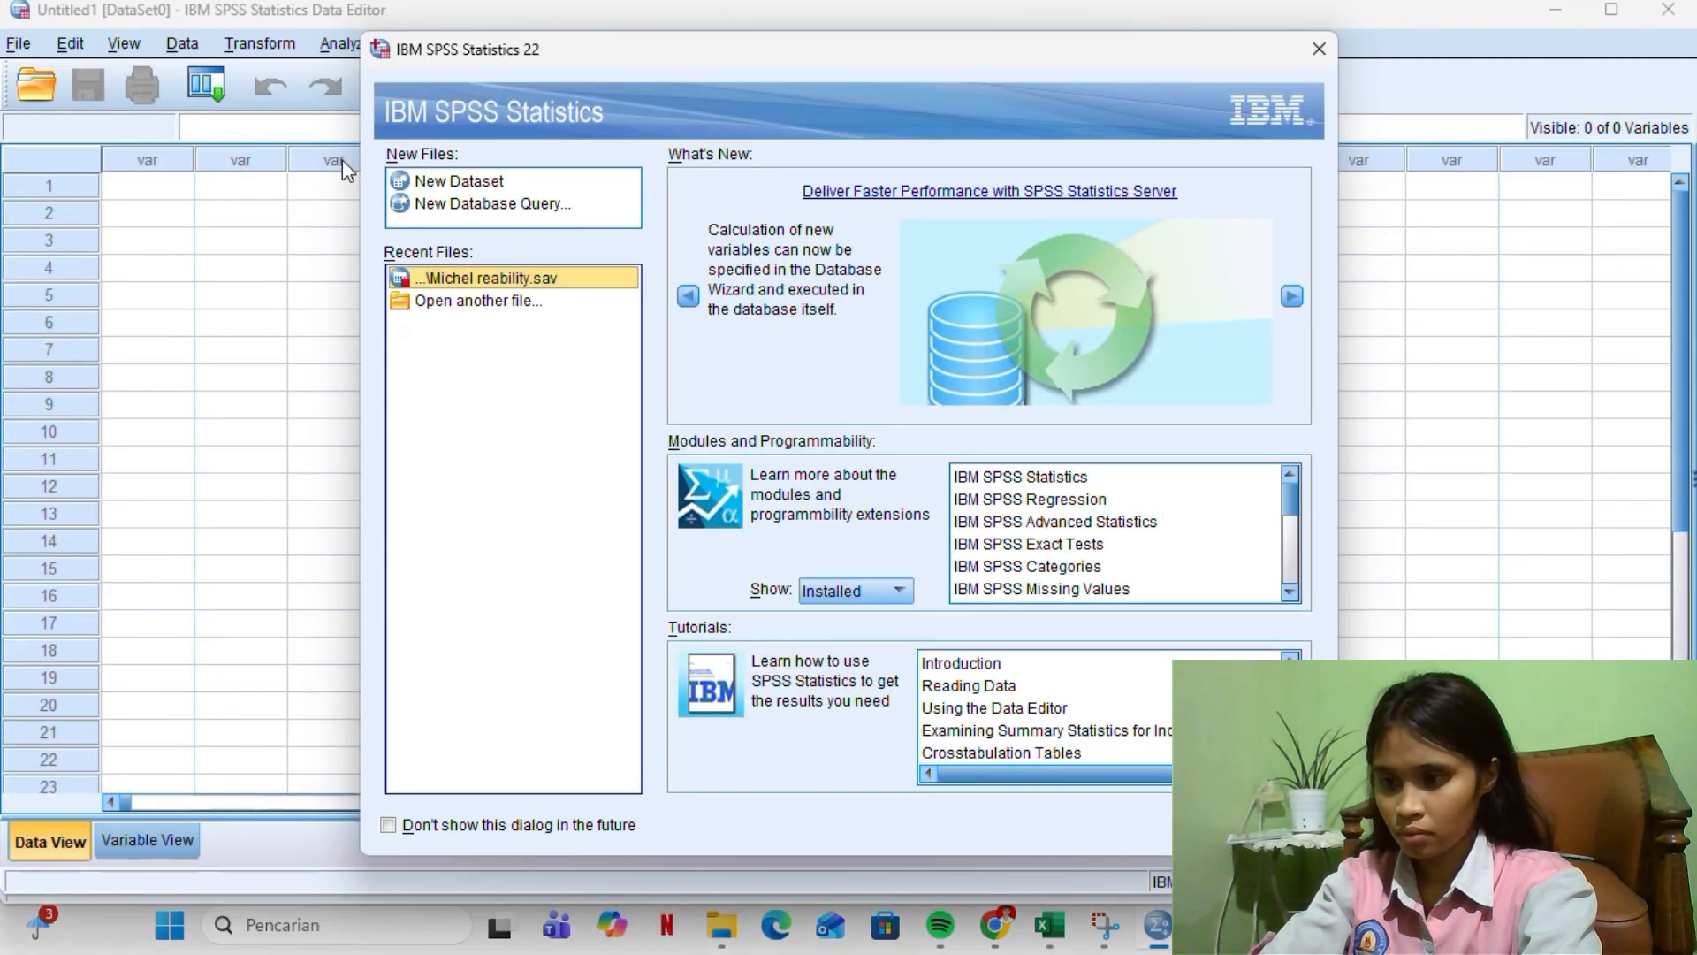
{"action": "left_click", "coordinate": [1319, 49]}
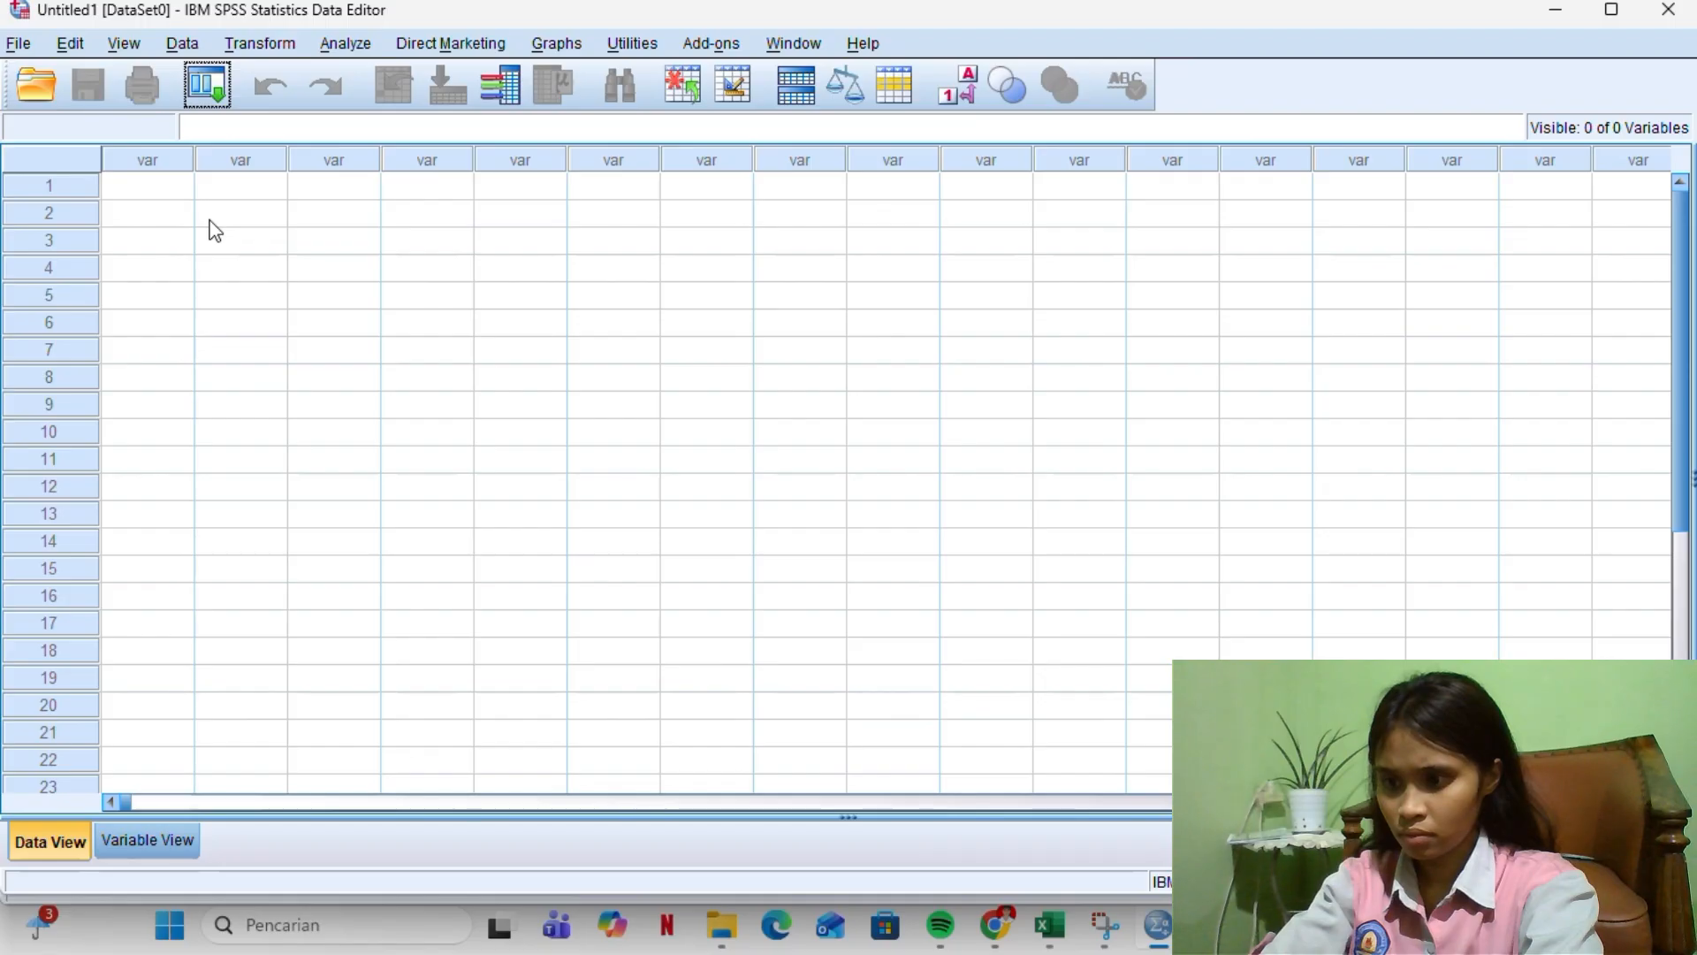
{"action": "left_click", "coordinate": [168, 848]}
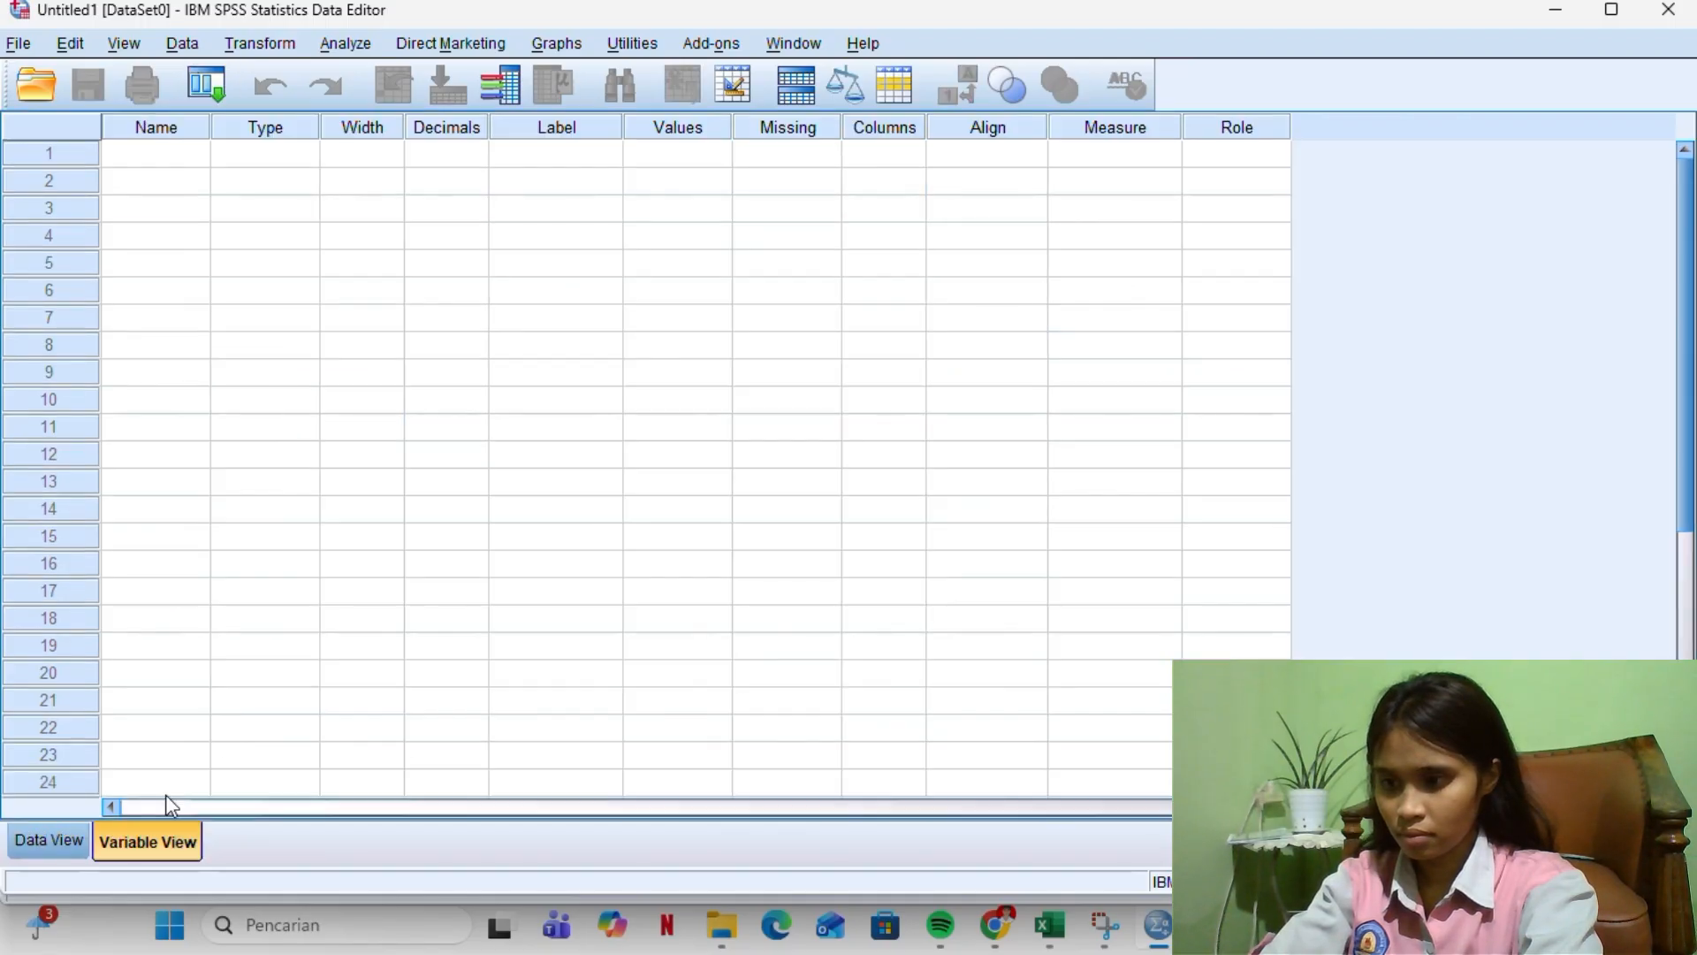
Bring the variable names soal1 through soal40 and total from the Excel workbook into the Name column
{"action": "left_click", "coordinate": [175, 152]}
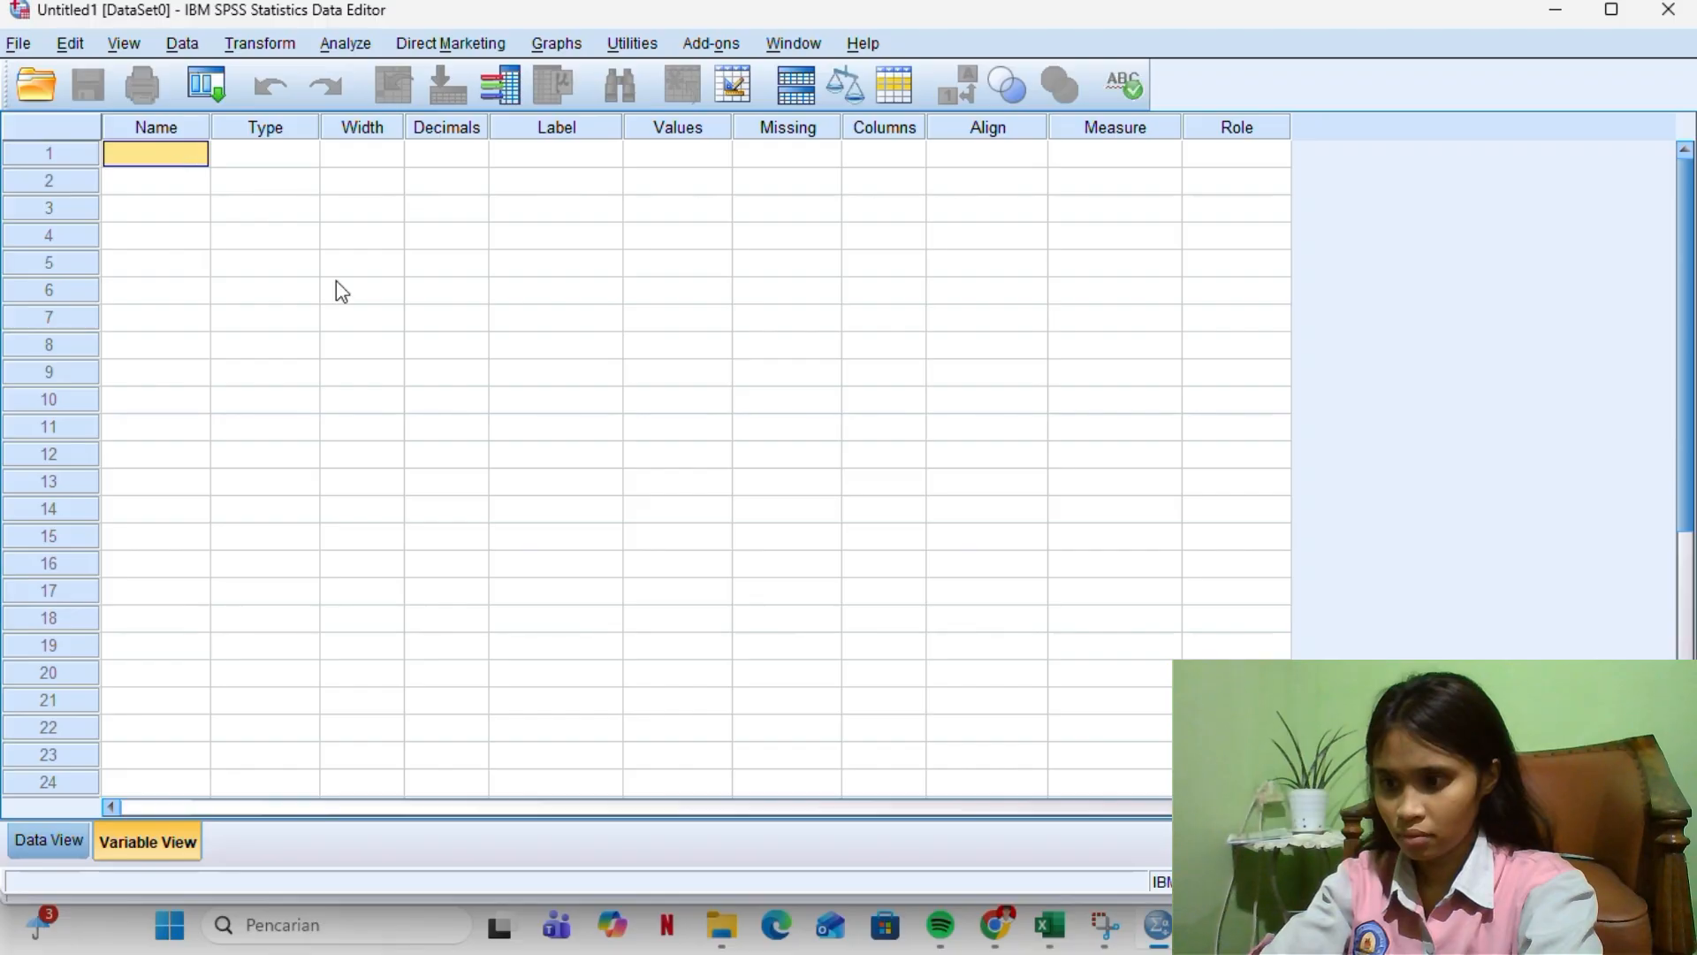
{"action": "left_click", "coordinate": [1629, 7]}
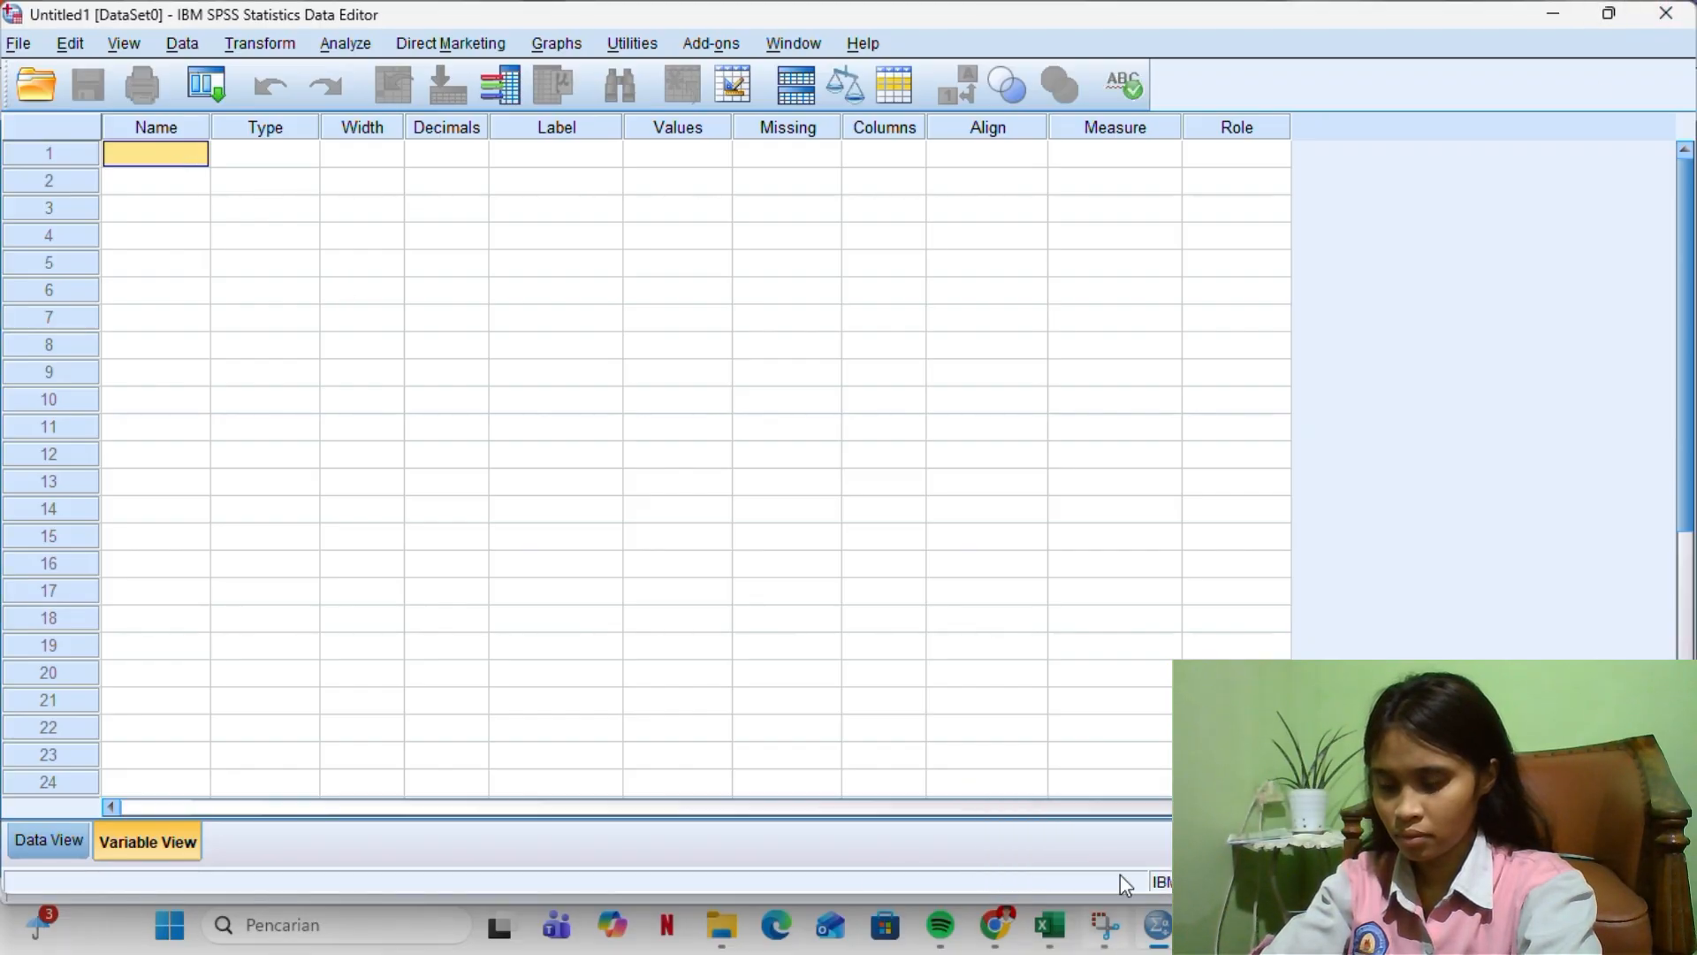
{"action": "left_click", "coordinate": [1046, 942]}
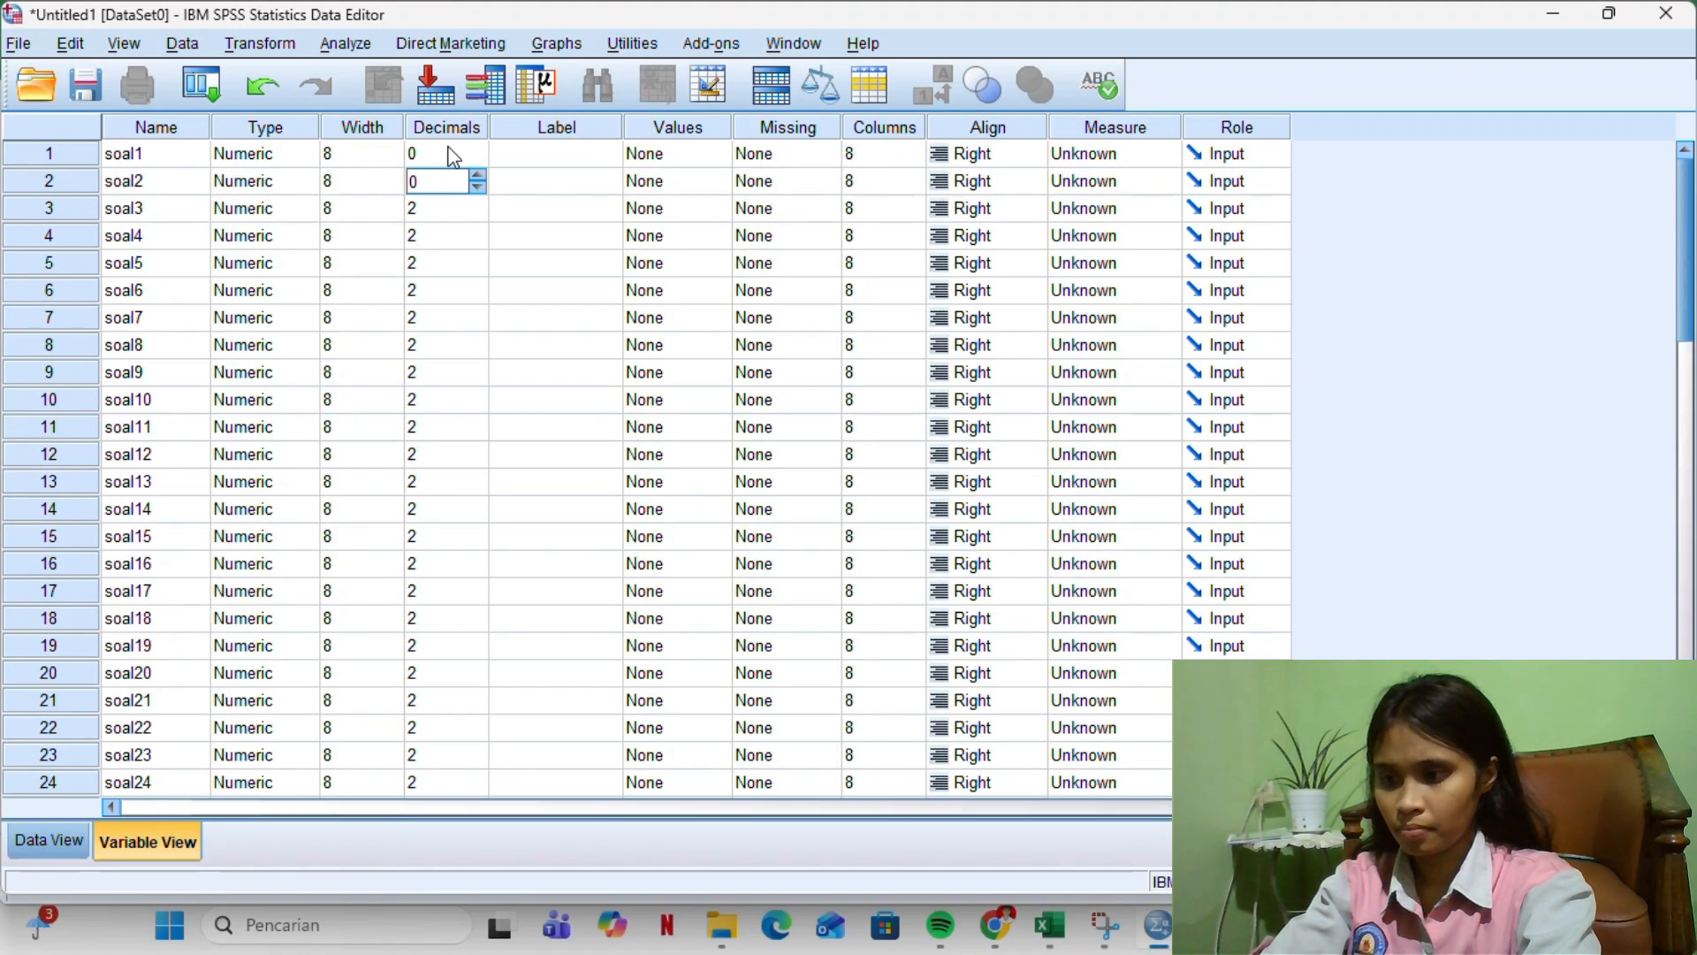
Set the number of decimals to 0 for variables soal2 through soal40
{"action": "key", "text": "Return"}
{"action": "type", "text": "0"}
{"action": "key", "text": "Return"}
{"action": "type", "text": "0"}
{"action": "key", "text": "Return"}
{"action": "type", "text": "0"}
{"action": "key", "text": "Return"}
{"action": "type", "text": "0"}
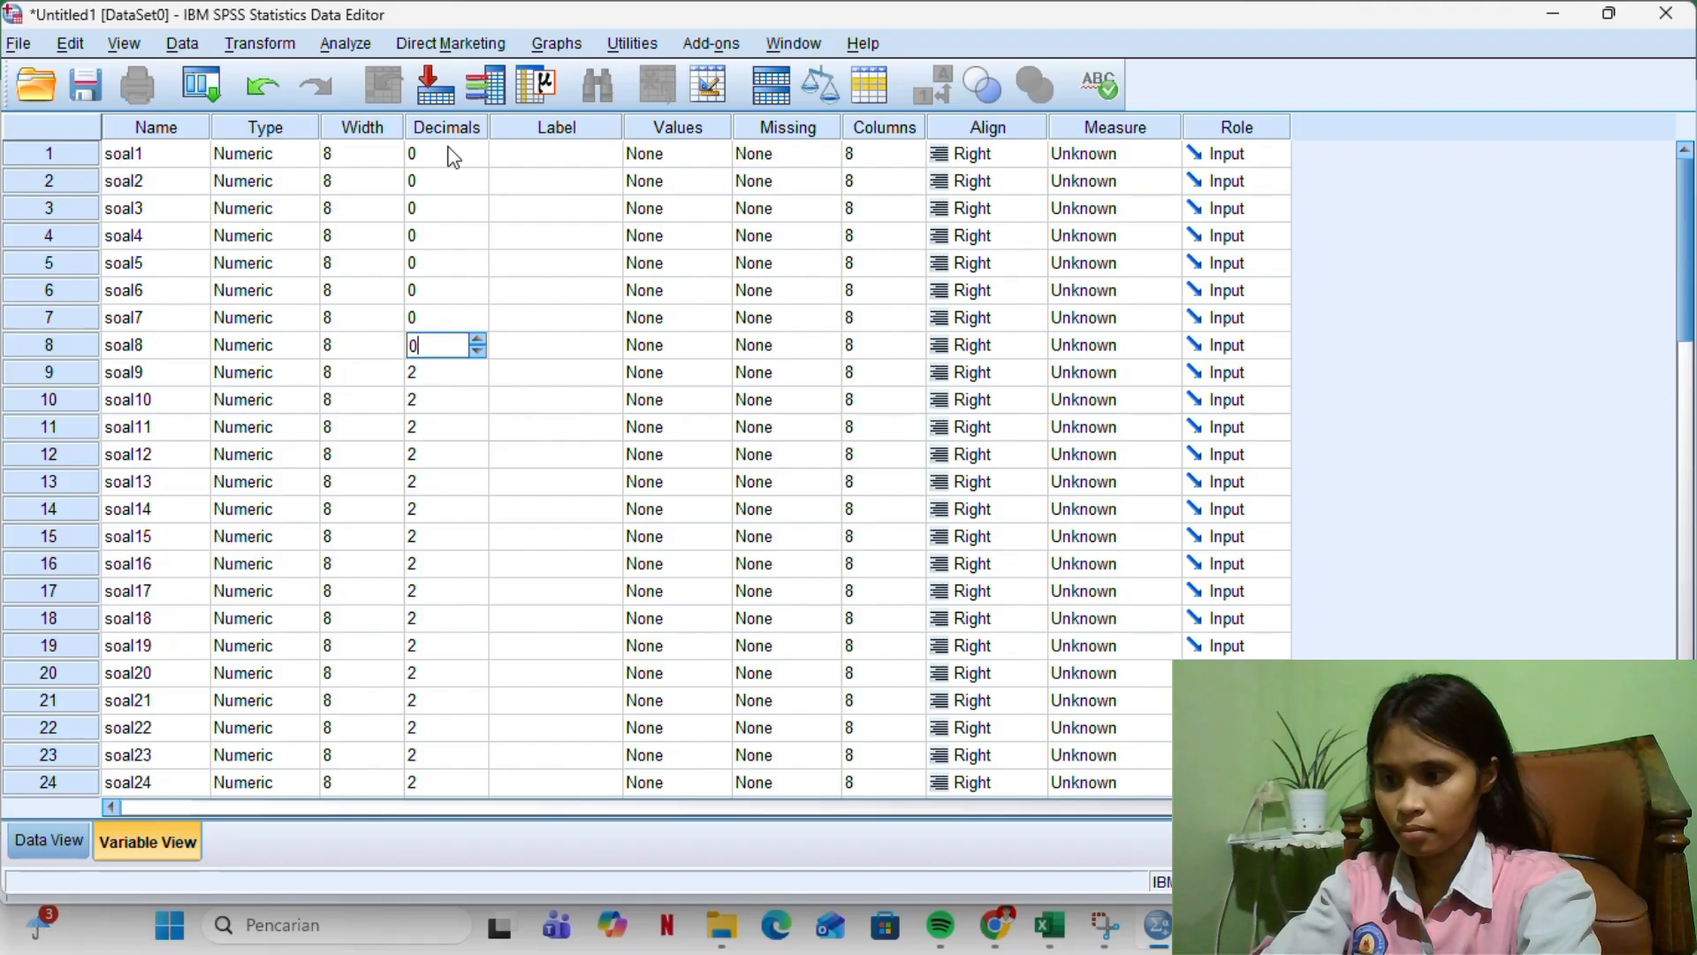
{"action": "type", "text": " 0 0 0 0 0 0 0 "}
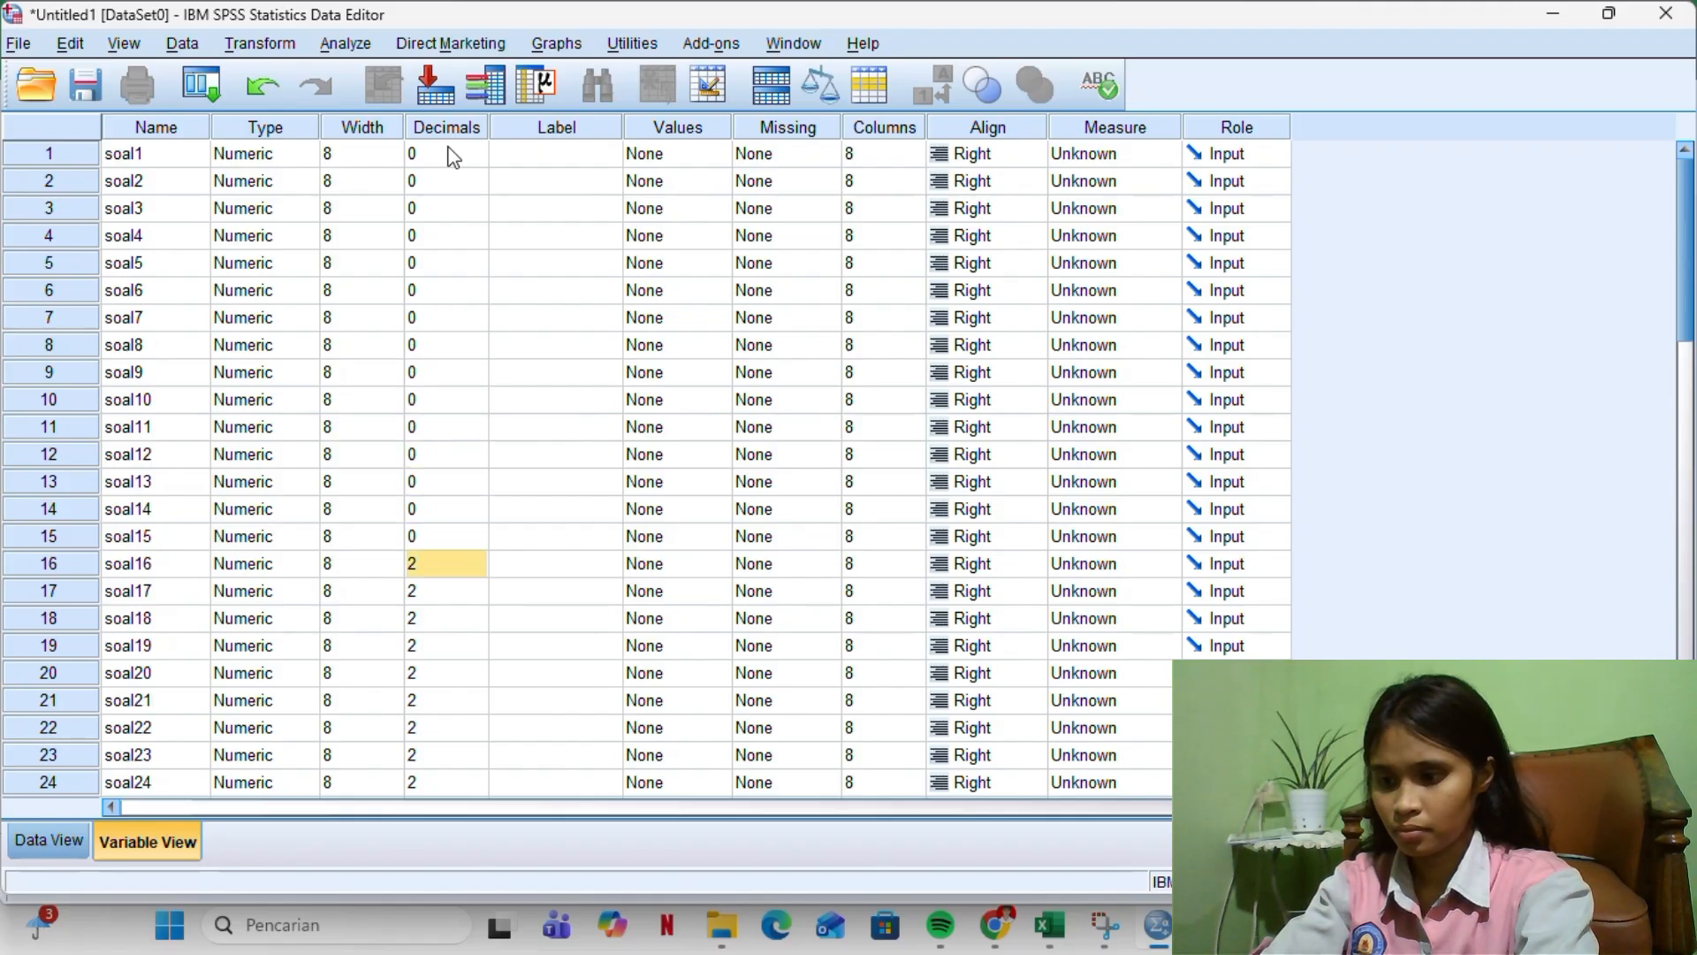
{"action": "type", "text": "0 0 0 0 0 0 0 "}
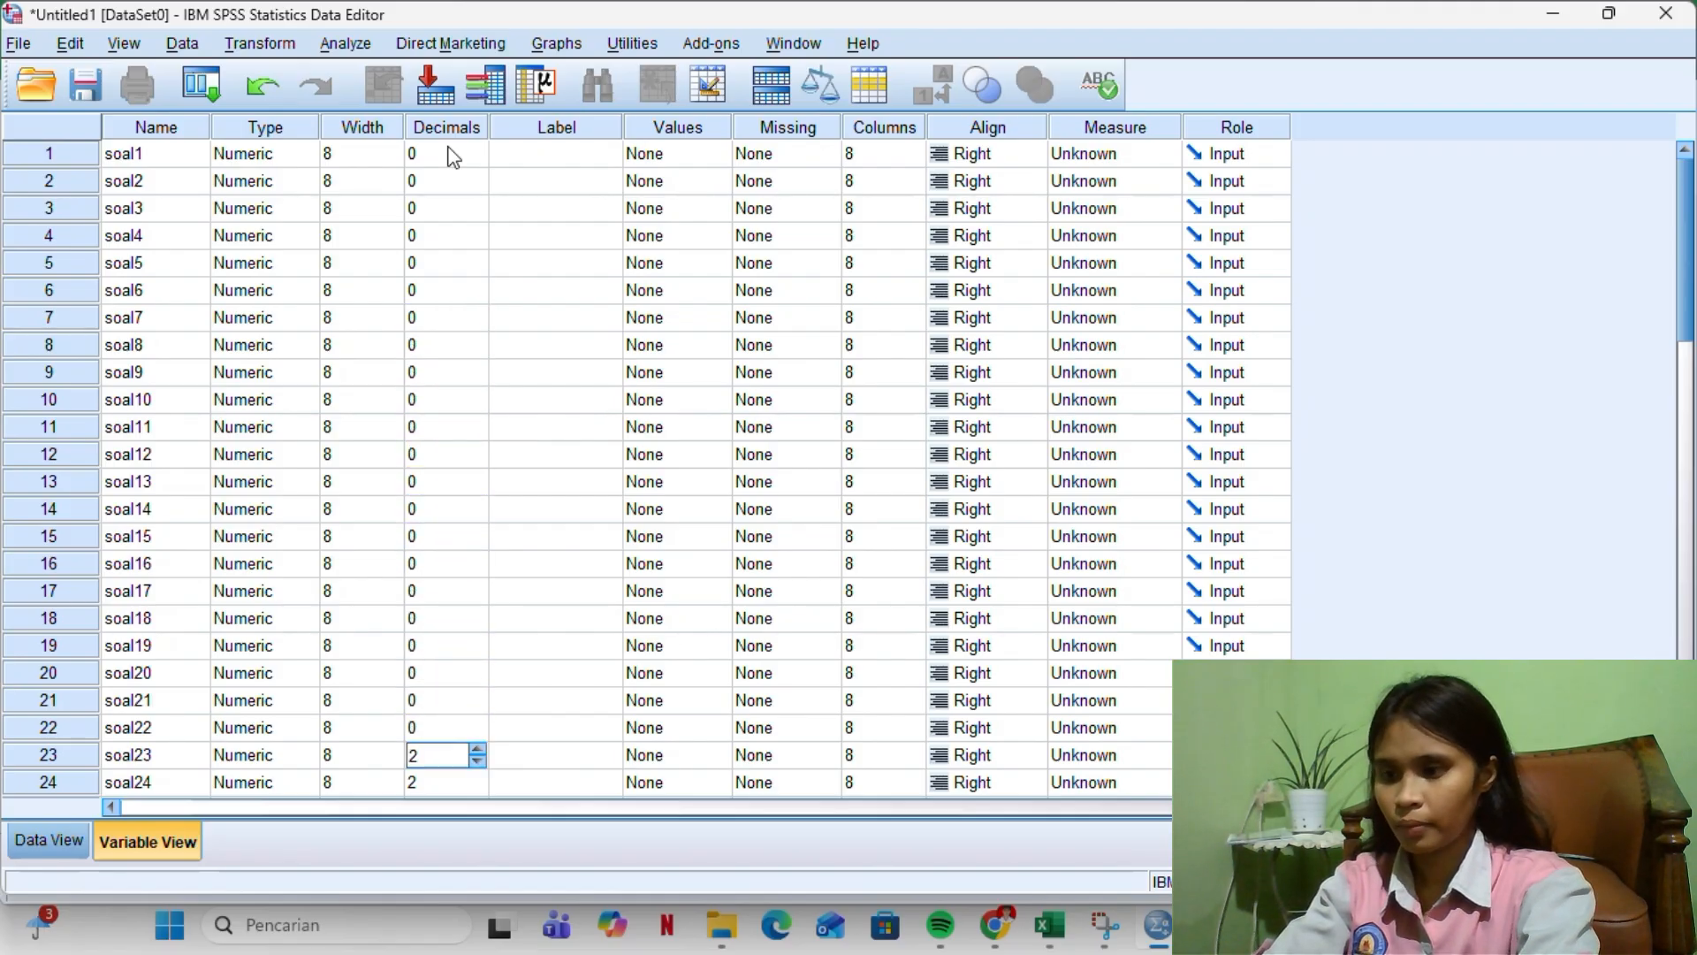
{"action": "type", "text": "0 0 0 0 0 0 0 0 "}
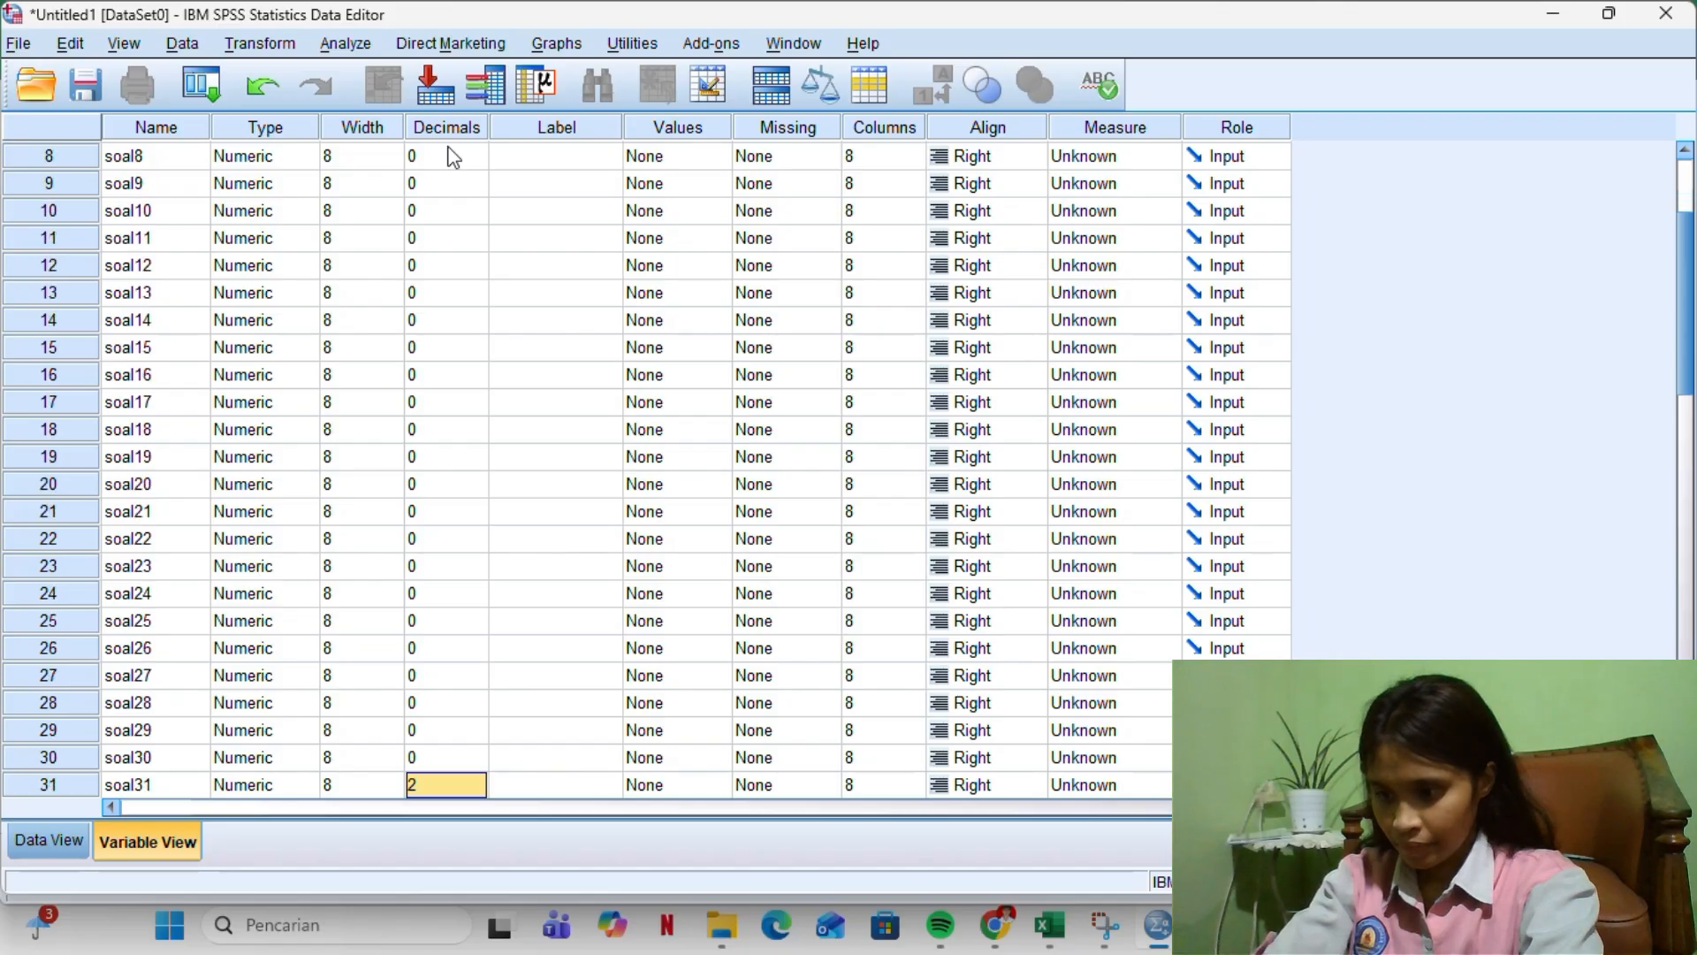
{"action": "type", "text": "0"}
{"action": "key", "text": "Return"}
{"action": "type", "text": "0"}
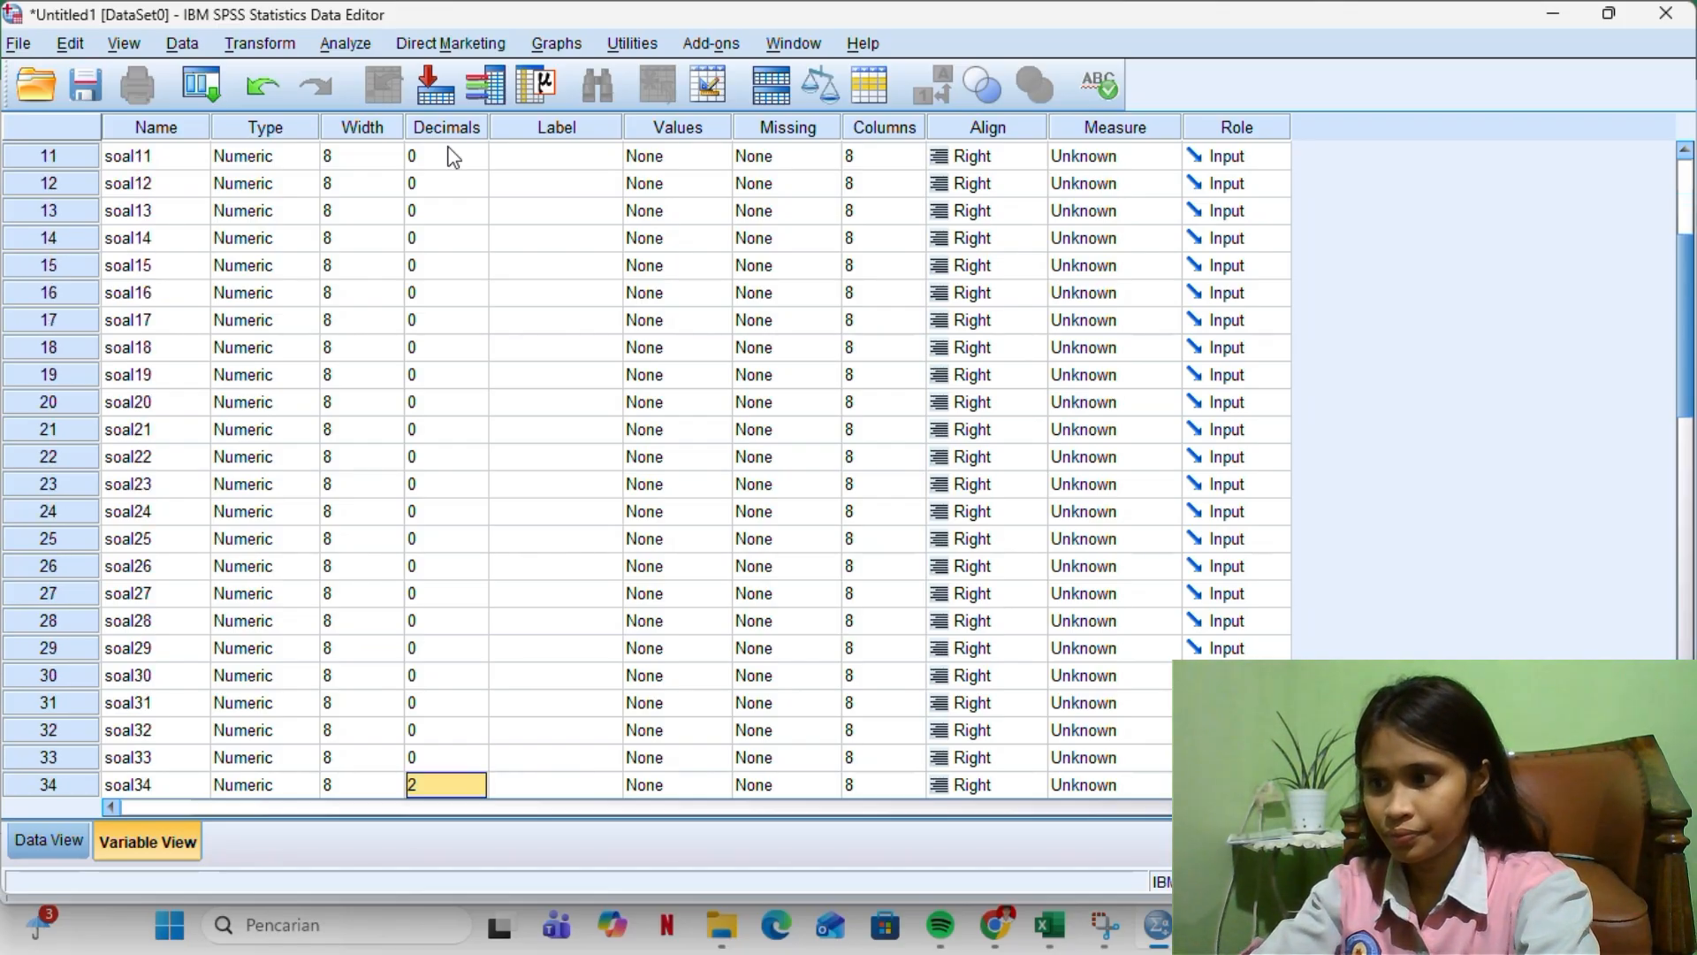
{"action": "type", "text": " 0 0 0 0 0 0 0"}
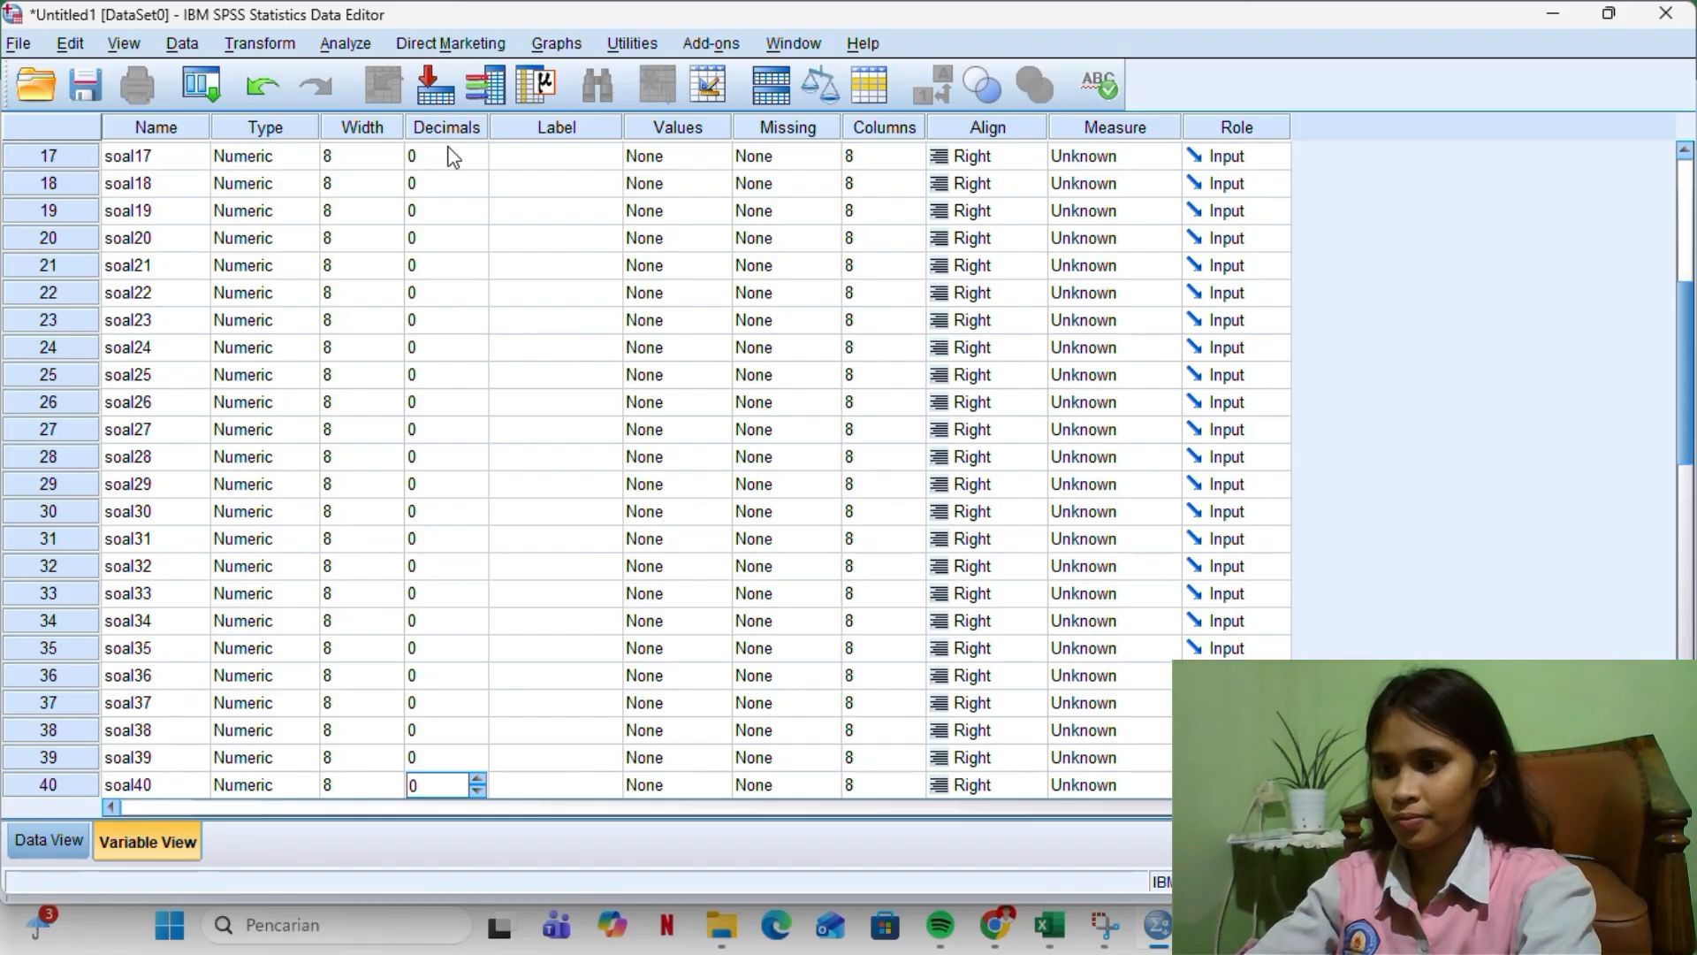
Select the Label column in SPSS and copy the texts Butir soal 1 through Butir soal 40 and total from Excel's Lembar2 sheet
{"action": "scroll", "coordinate": [681, 238], "scroll_direction": "up", "scroll_amount": 5}
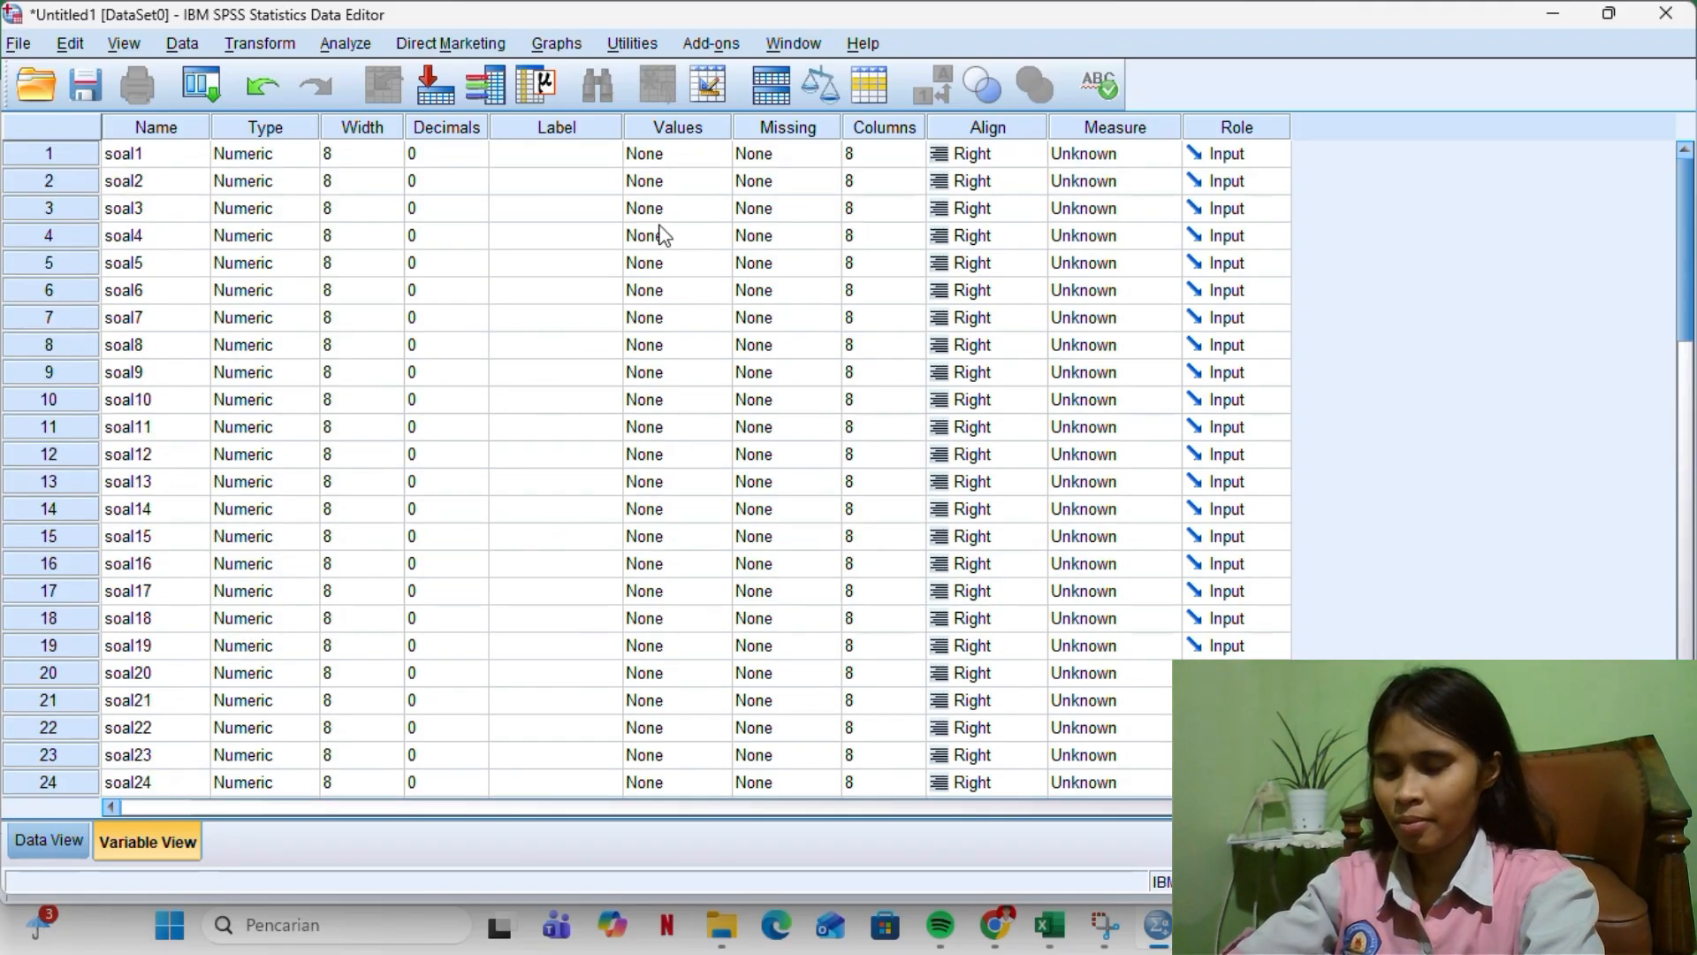
{"action": "left_click", "coordinate": [530, 128]}
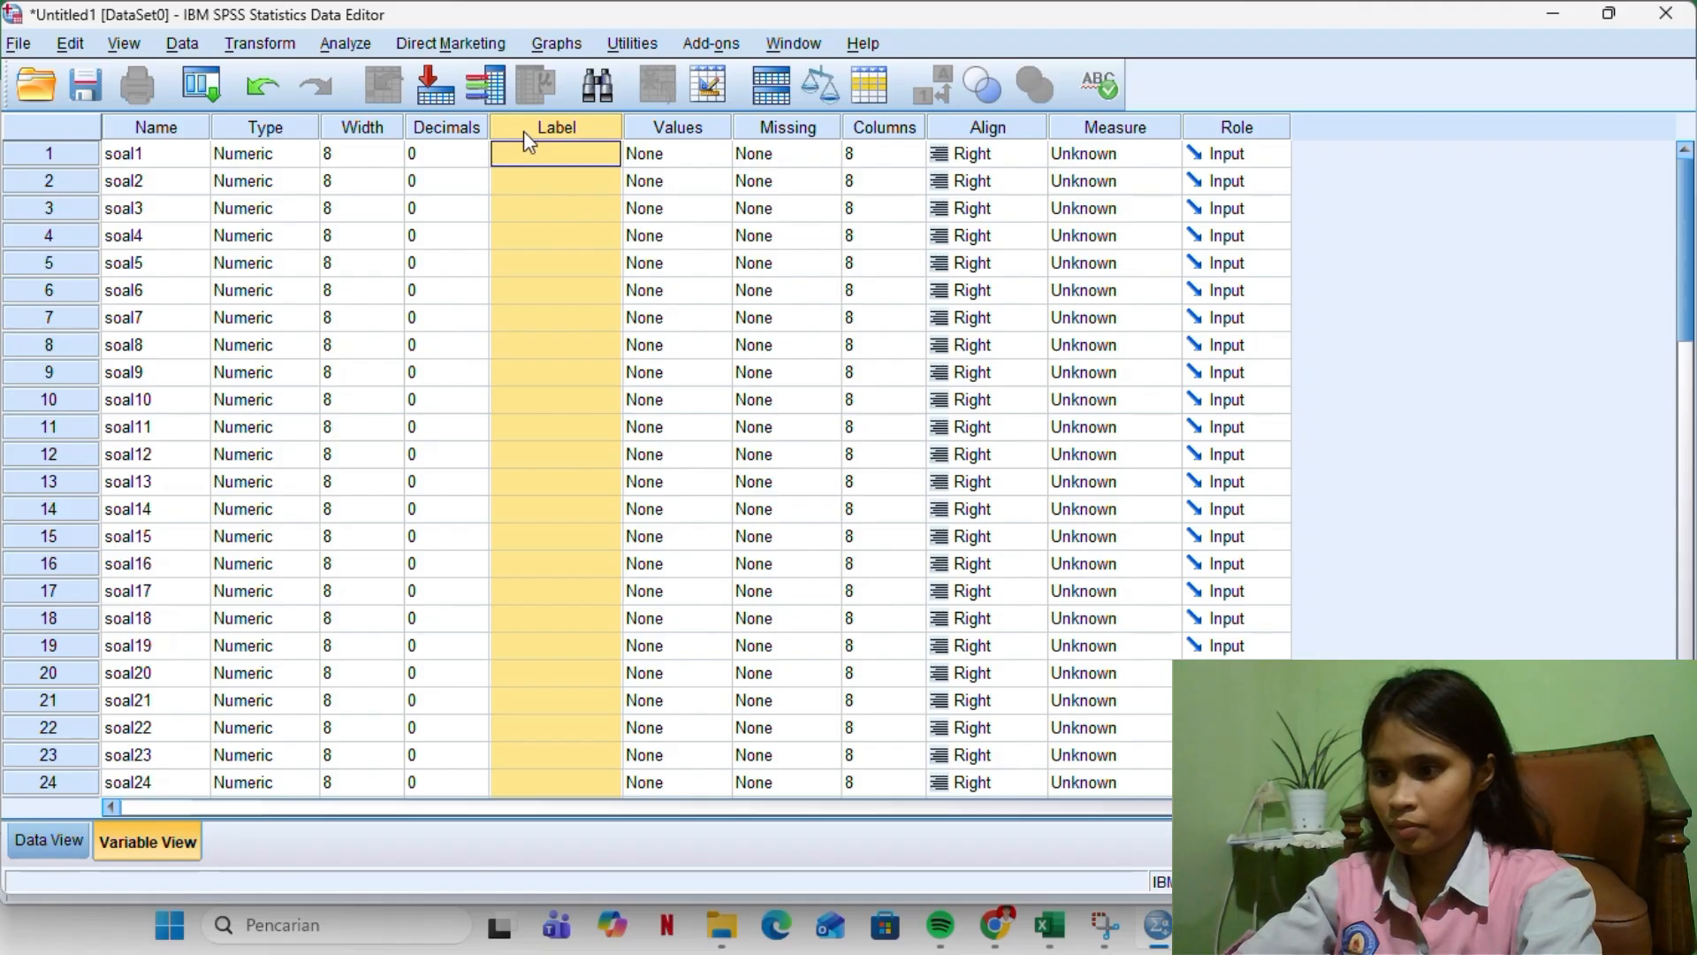
{"action": "left_click", "coordinate": [1057, 898]}
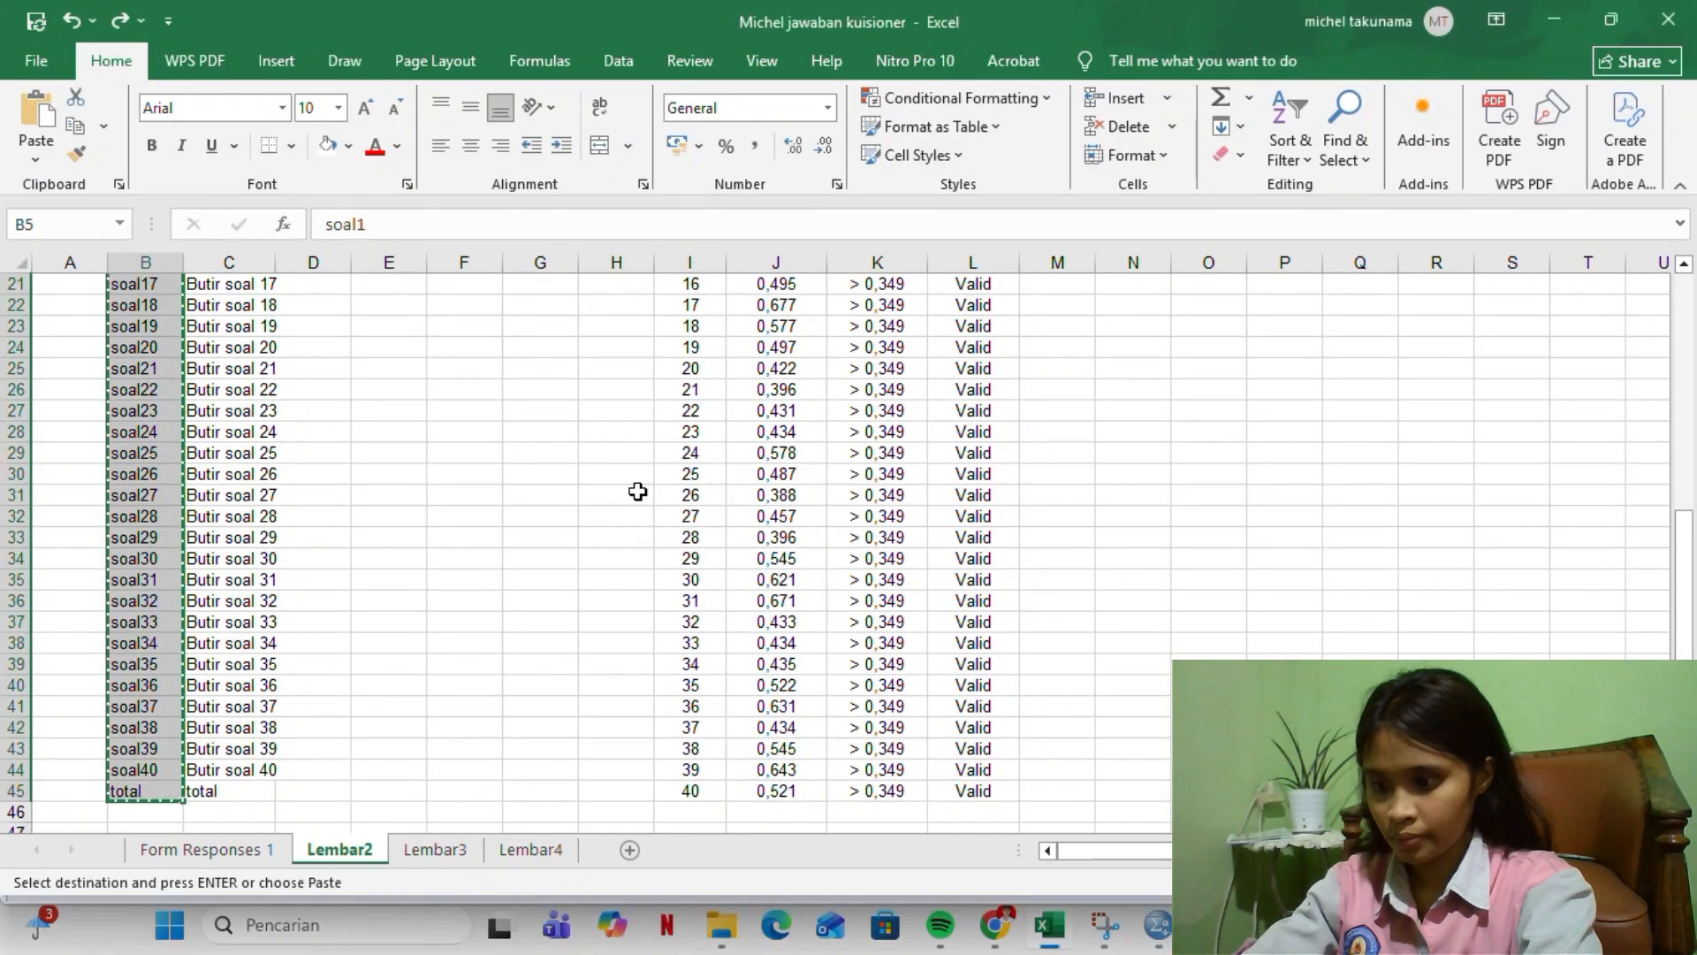
{"action": "scroll", "coordinate": [316, 500], "scroll_direction": "up", "scroll_amount": 4}
{"action": "scroll", "coordinate": [316, 499], "scroll_direction": "up", "scroll_amount": 3}
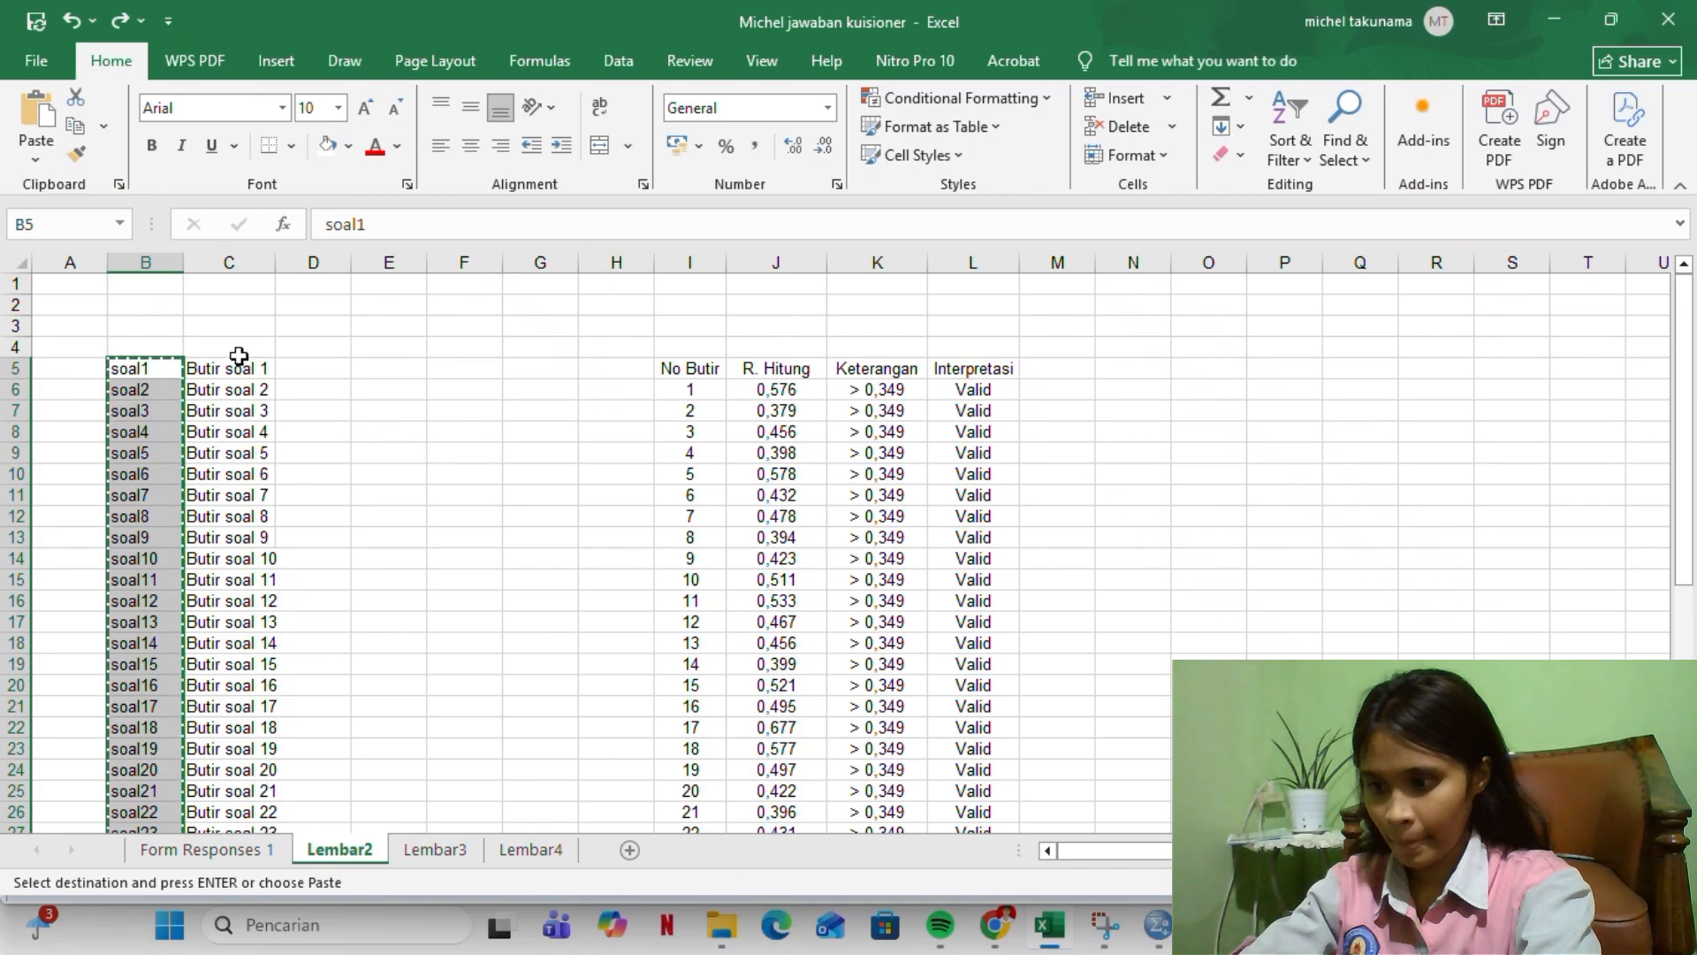
{"action": "left_click_drag", "start_coordinate": [237, 372], "coordinate": [231, 800]}
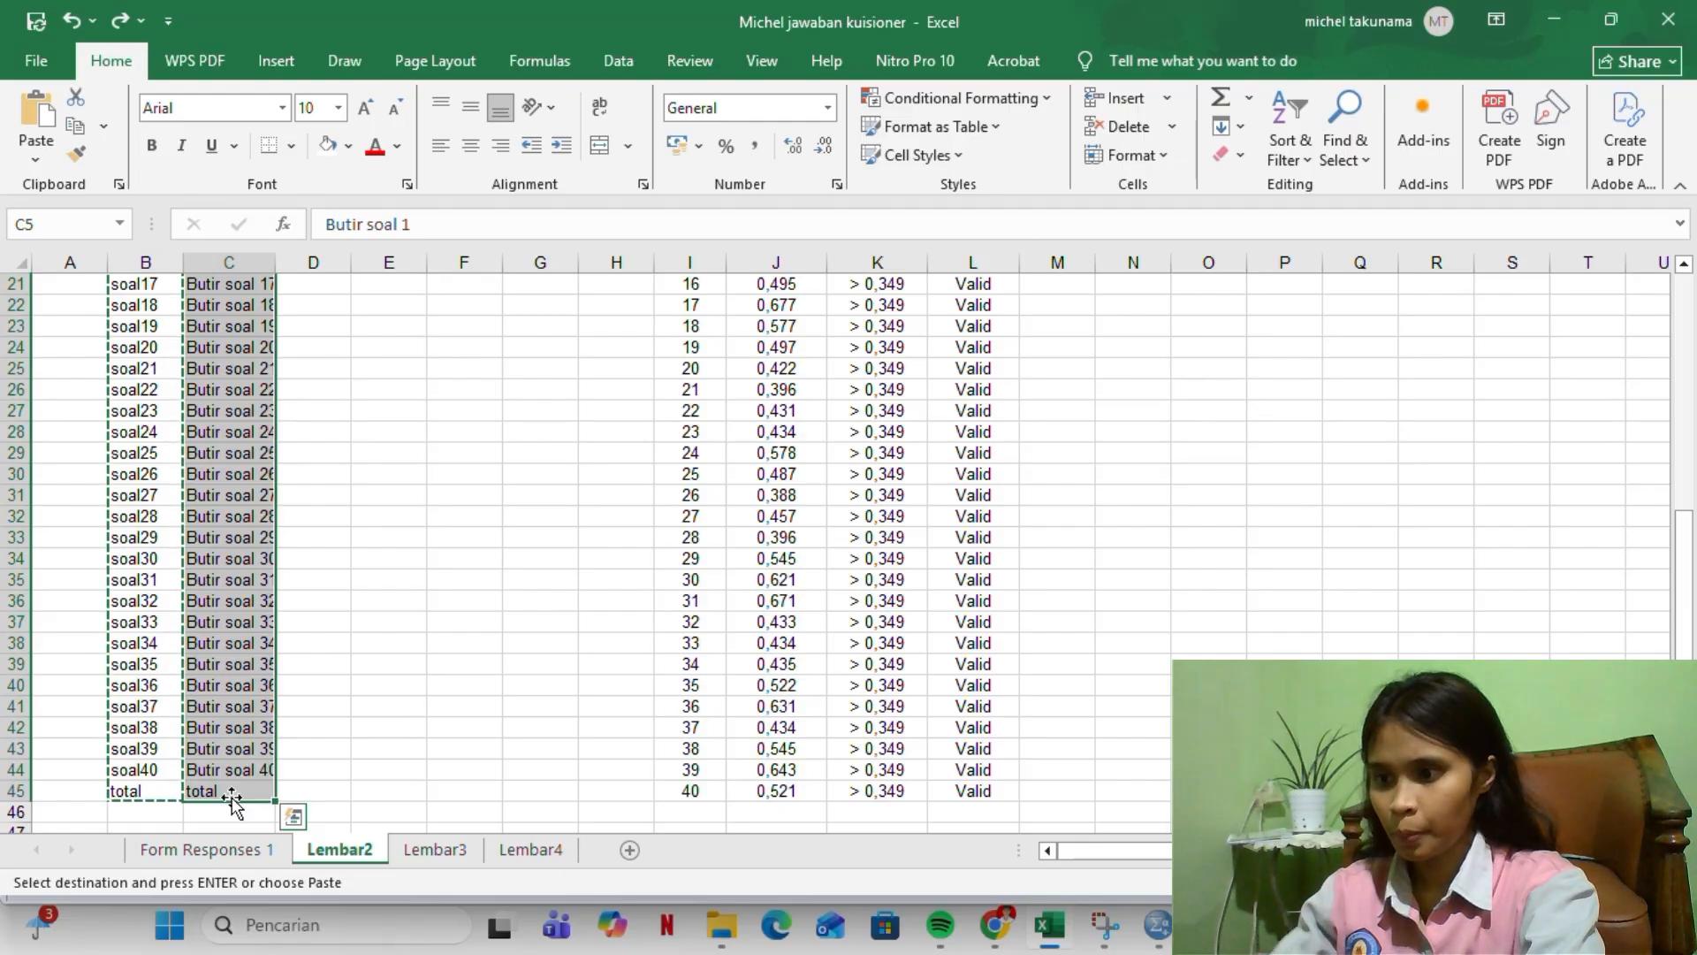
{"action": "key", "text": "ctrl+c"}
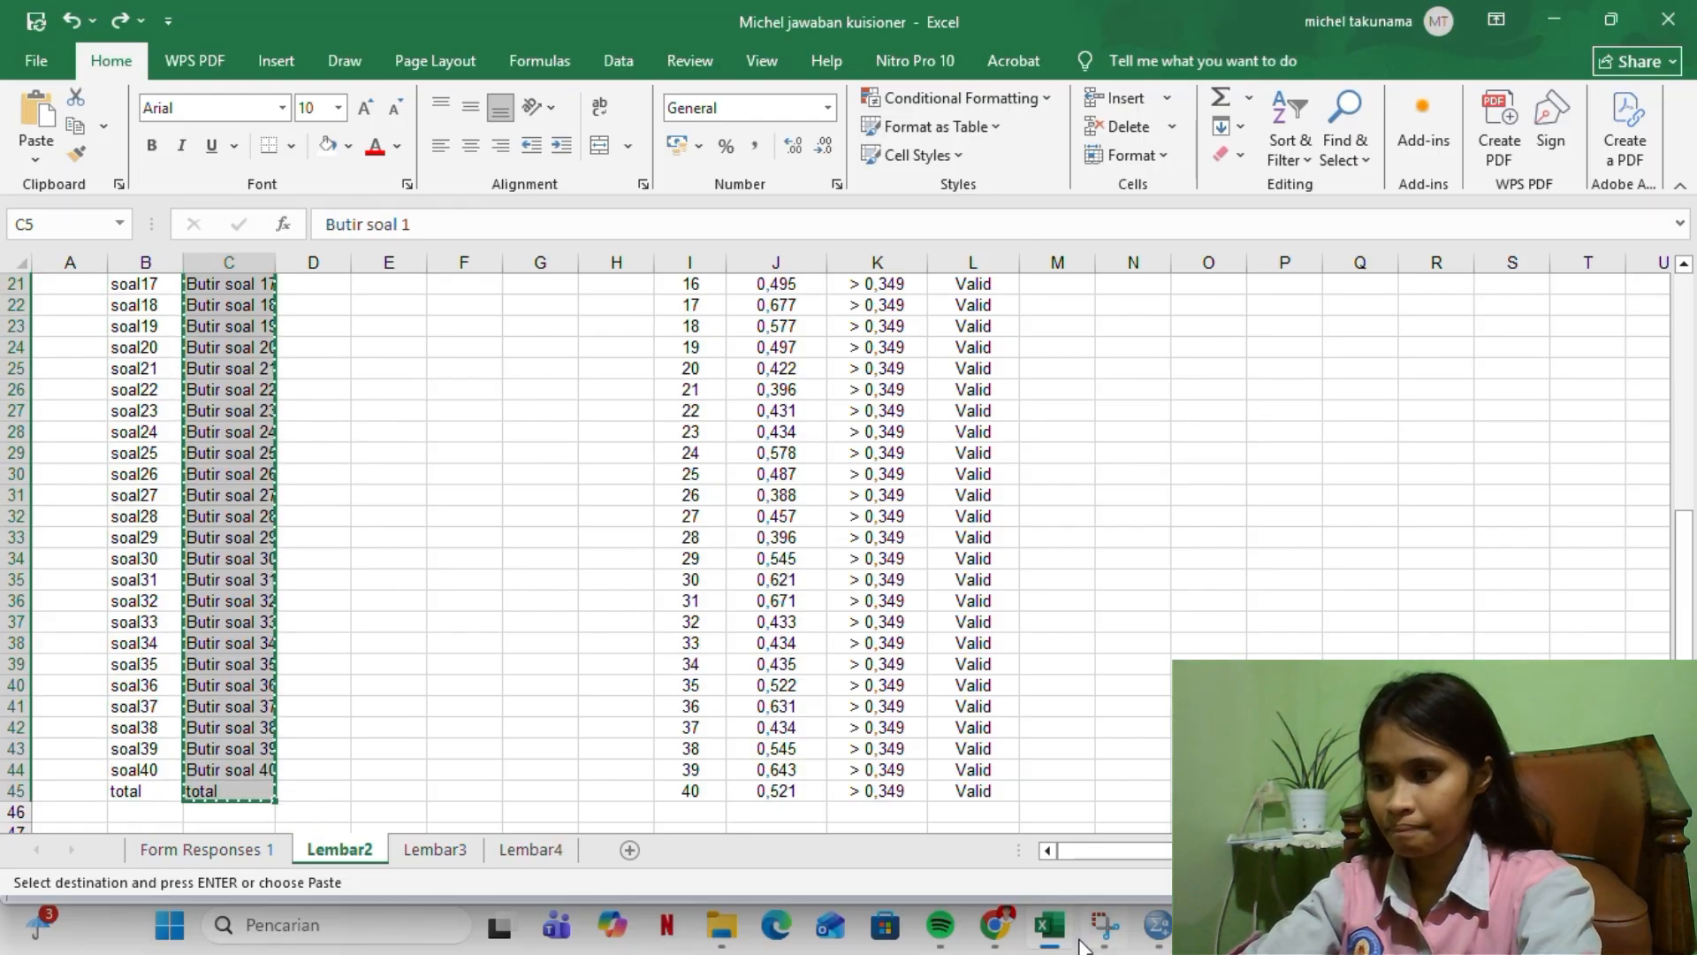
Return to the SPSS Data Editor and paste the copied item texts into the Label column
{"action": "mouse_move", "coordinate": [998, 934]}
{"action": "mouse_move", "coordinate": [1149, 928]}
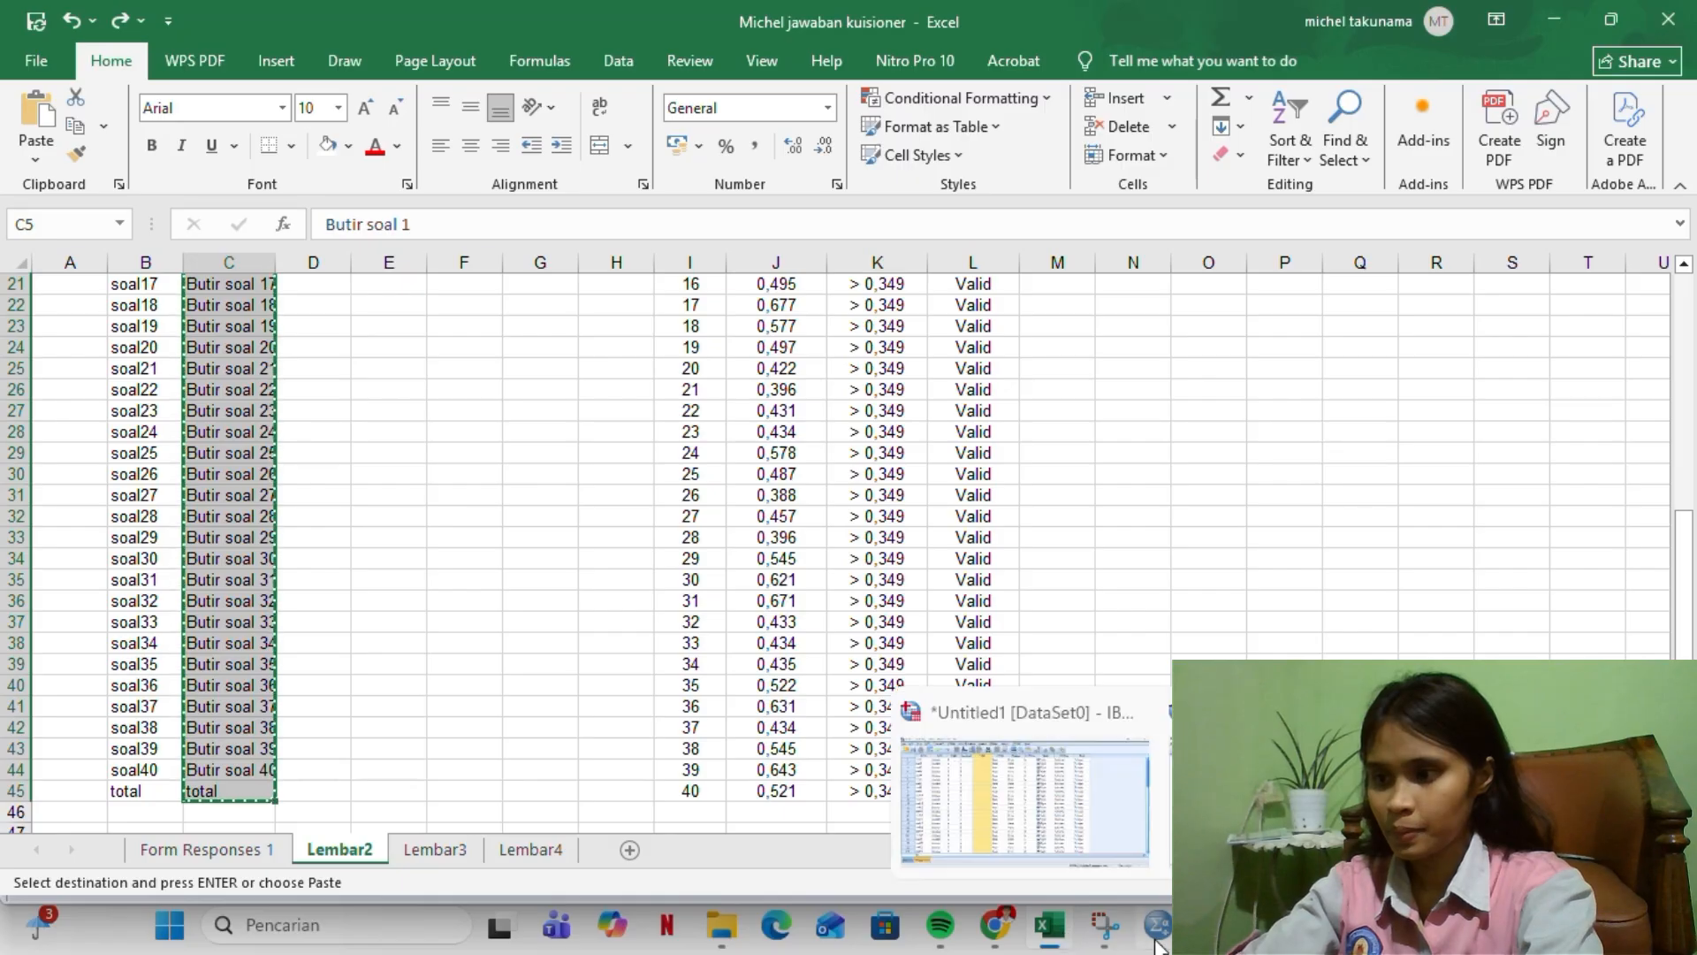
{"action": "left_click", "coordinate": [1080, 831]}
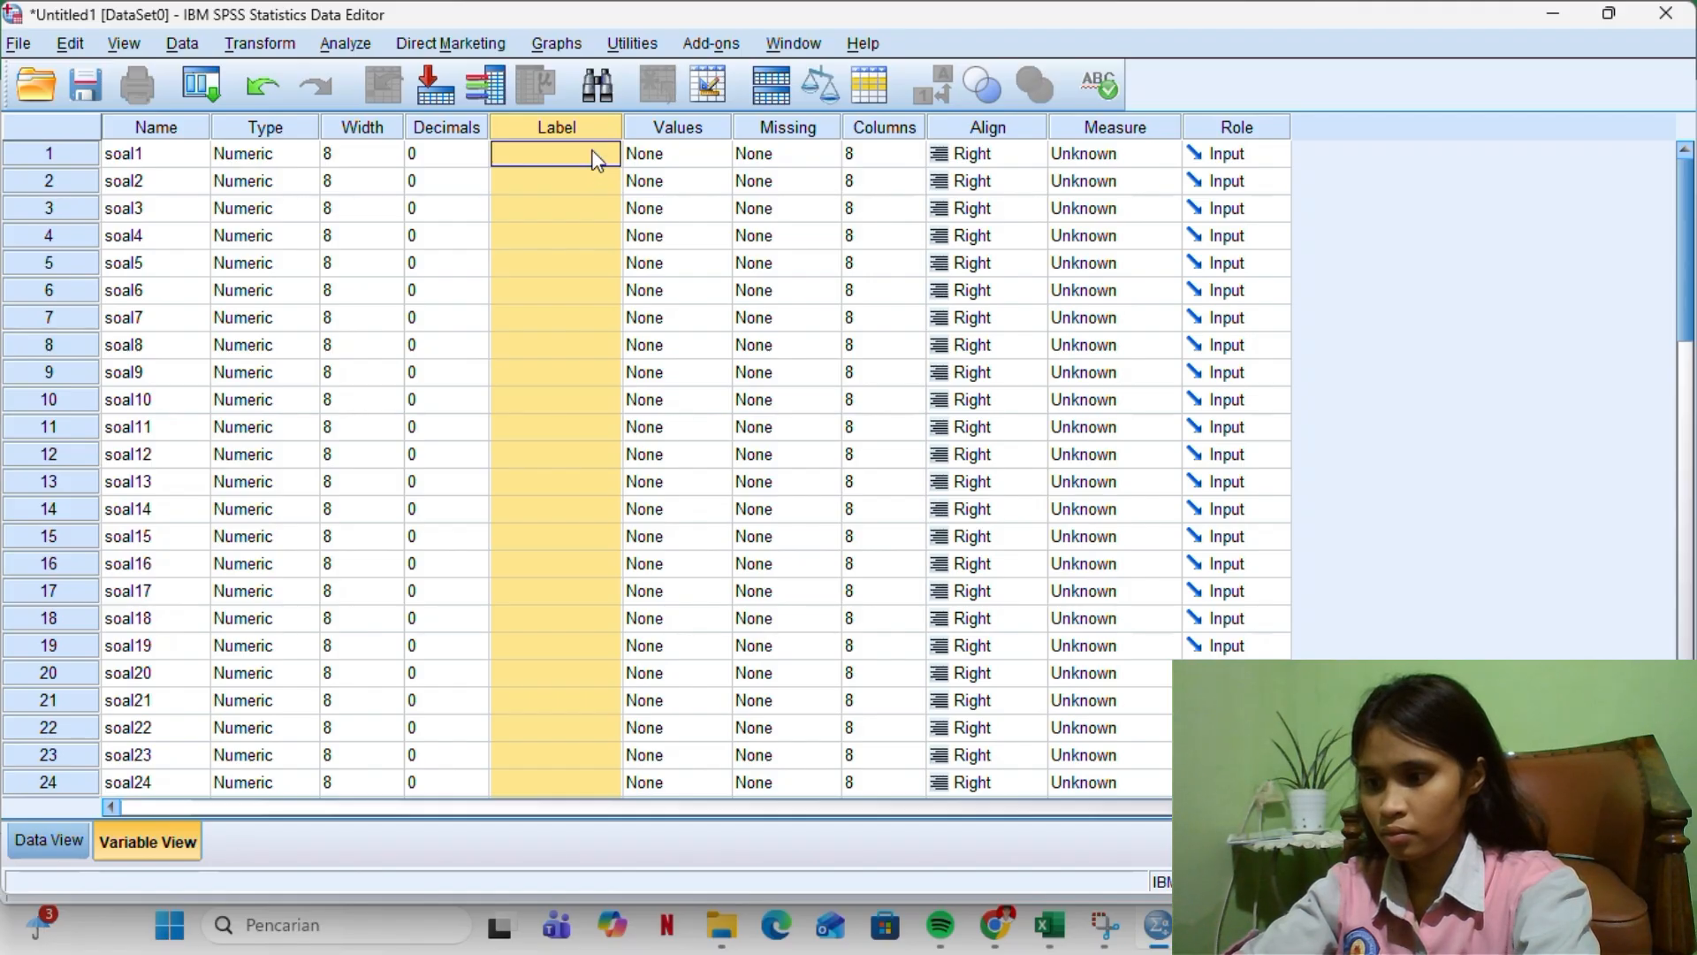
{"action": "key", "text": "ctrl+v"}
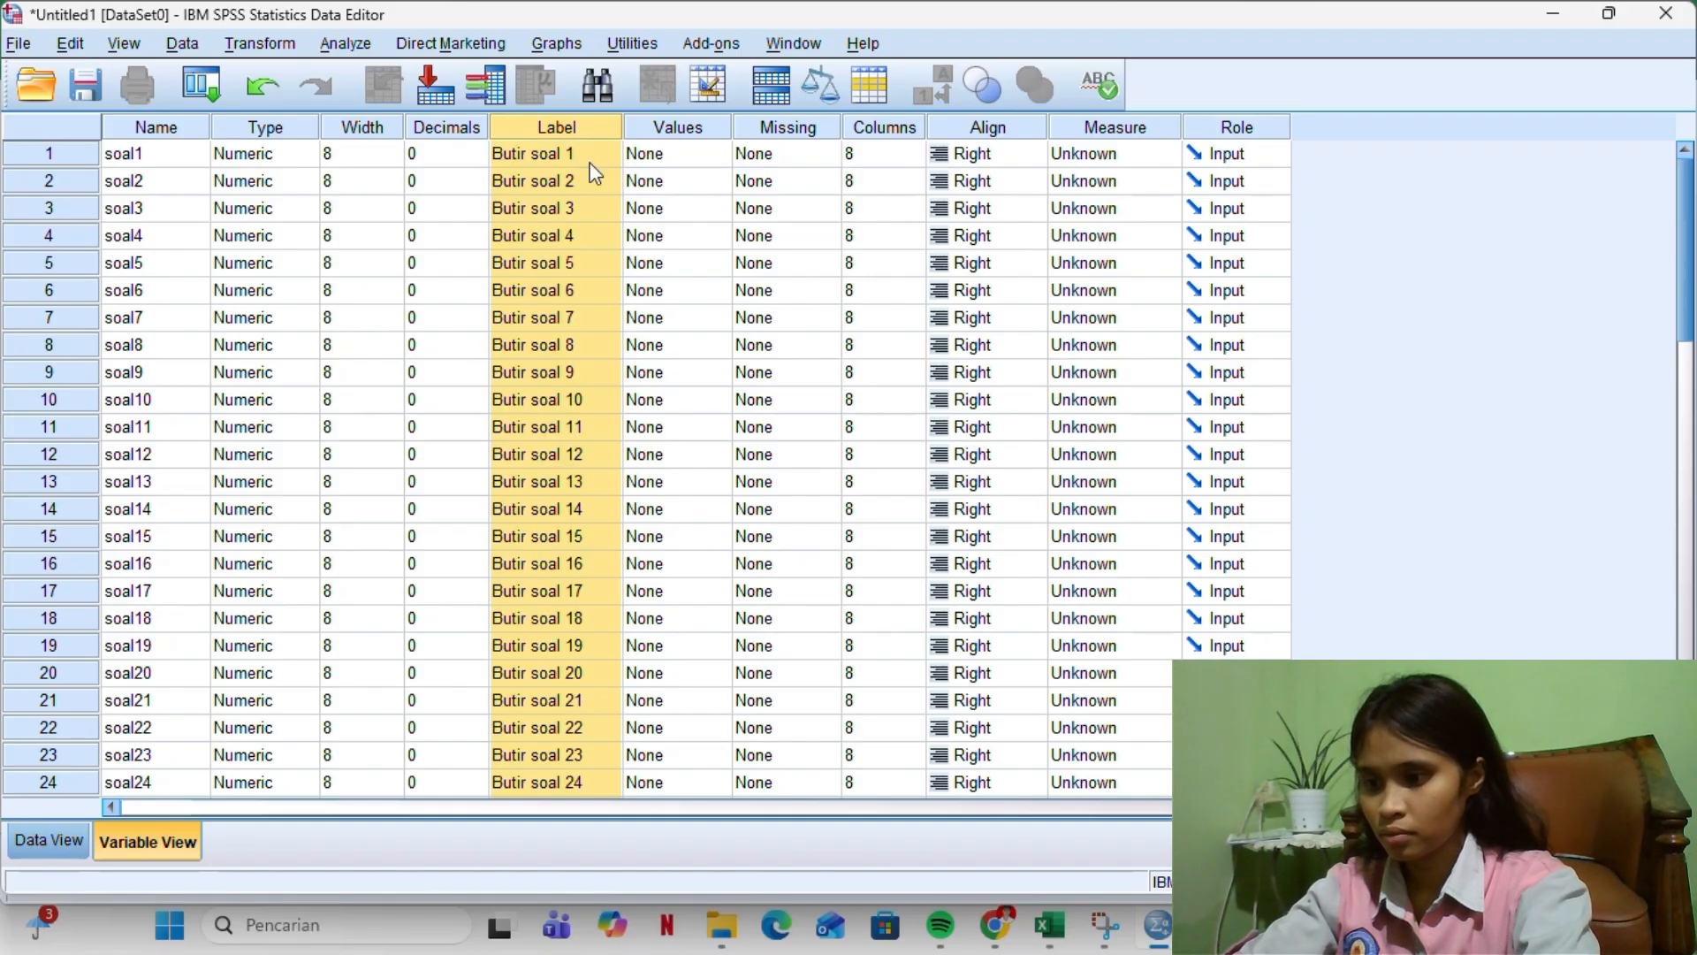
{"action": "scroll", "coordinate": [571, 262], "scroll_direction": "down", "scroll_amount": 3}
{"action": "scroll", "coordinate": [571, 262], "scroll_direction": "up", "scroll_amount": 3}
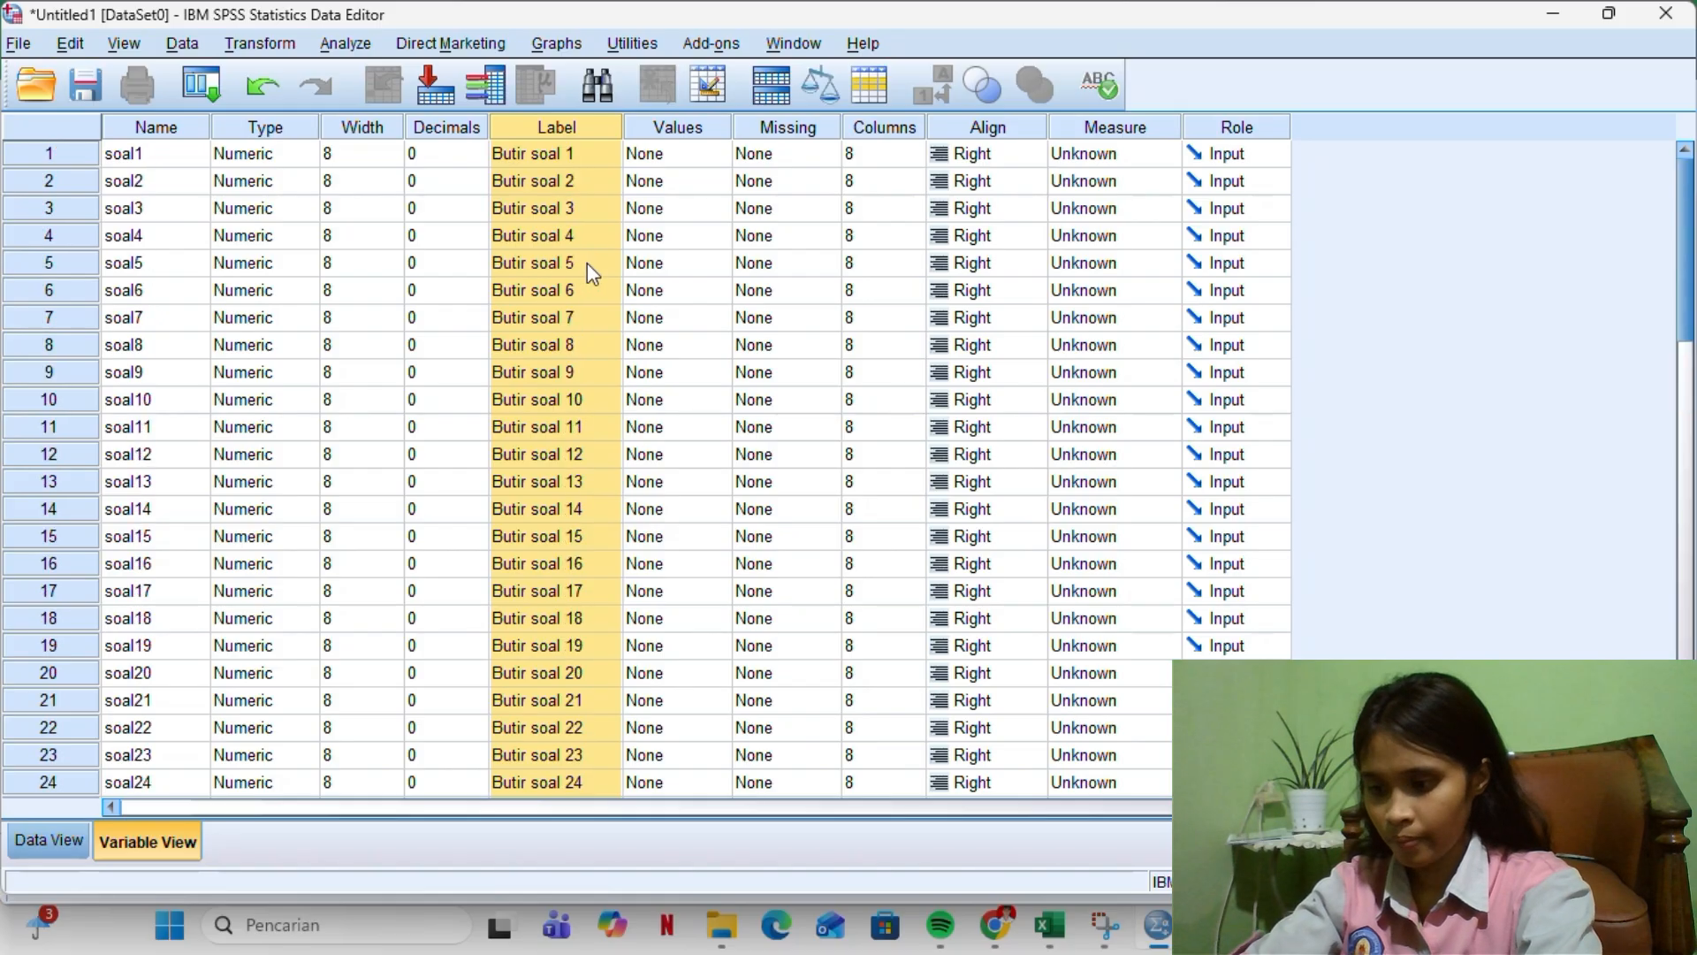
Set the measurement level to Scale for every variable from soal1 through soal40 and for total
{"action": "left_click", "coordinate": [1105, 159]}
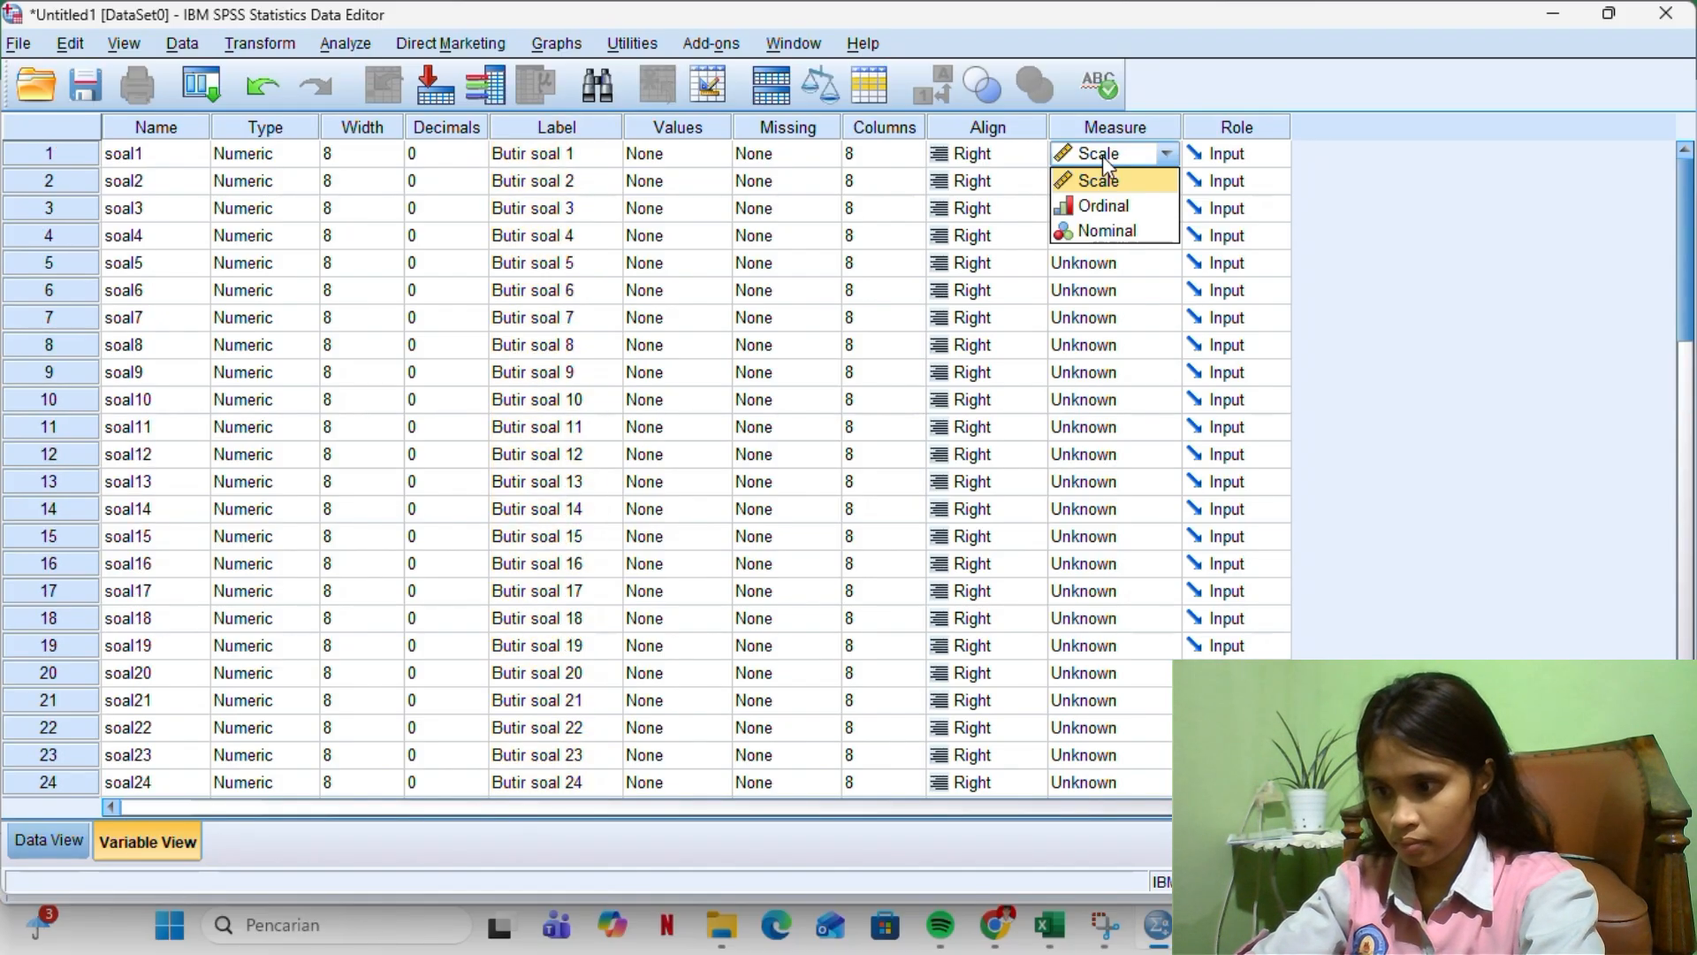
{"action": "left_click", "coordinate": [1103, 159]}
{"action": "key", "text": "ctrl+c"}
{"action": "key", "text": "Down"}
{"action": "key", "text": "ctrl+v"}
{"action": "key", "text": "Down"}
{"action": "key", "text": "ctrl+v"}
{"action": "key", "text": "Down"}
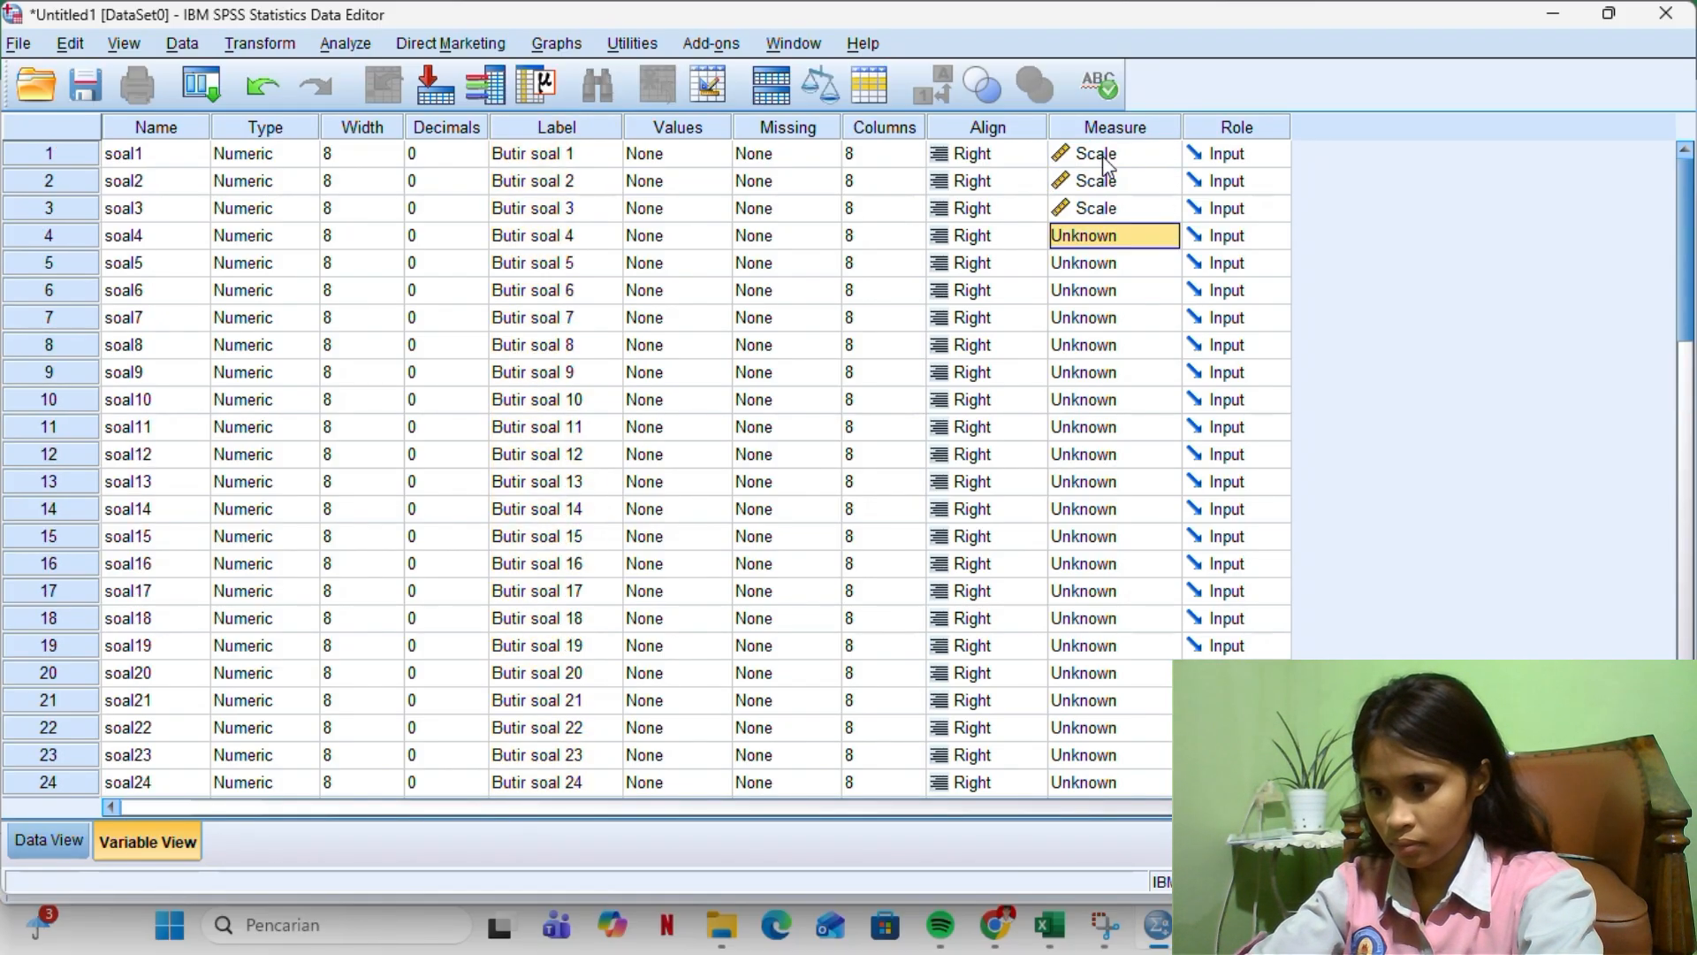
{"action": "key", "text": "ctrl+v"}
{"action": "key", "text": "Down"}
{"action": "key", "text": "ctrl+v"}
{"action": "key", "text": "Down"}
{"action": "key", "text": "ctrl+v"}
{"action": "key", "text": "Down"}
{"action": "key", "text": "ctrl+v"}
{"action": "key", "text": "Down"}
{"action": "key", "text": "ctrl+v"}
{"action": "key", "text": "Down"}
{"action": "key", "text": "ctrl+v"}
{"action": "key", "text": "Down"}
{"action": "key", "text": "ctrl+v"}
{"action": "key", "text": "Down"}
{"action": "key", "text": "ctrl+v"}
{"action": "key", "text": "Down"}
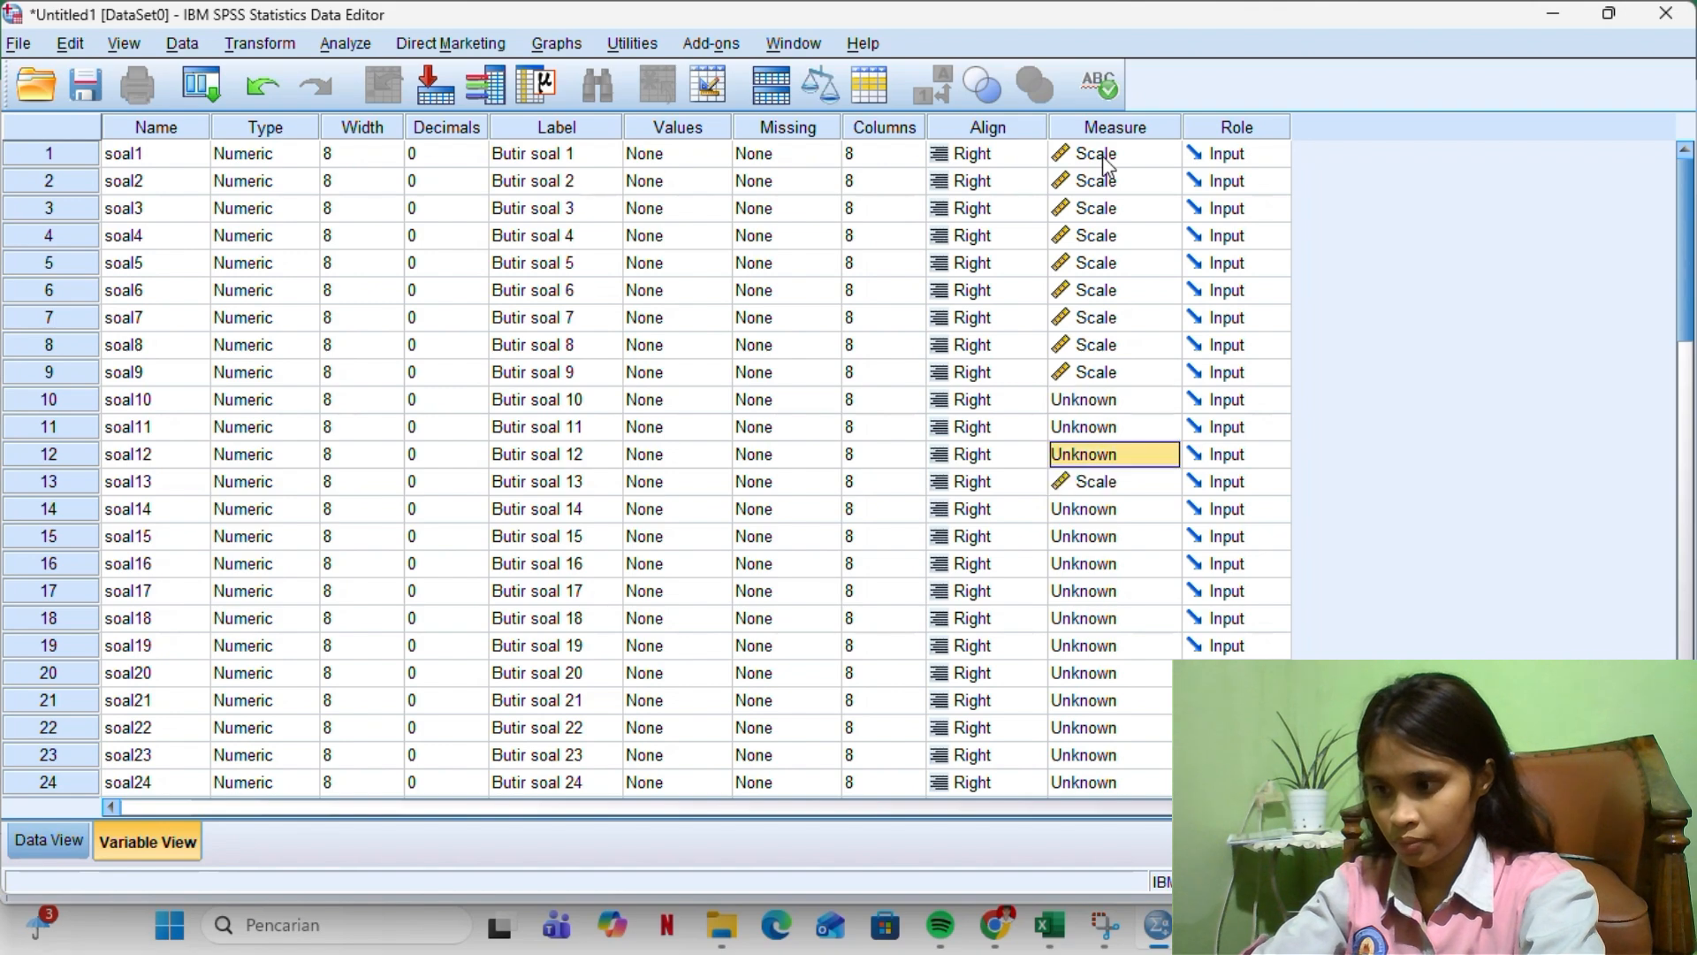
{"action": "key", "text": "ctrl+v"}
{"action": "key", "text": "Up"}
{"action": "key", "text": "Up"}
{"action": "key", "text": "Up"}
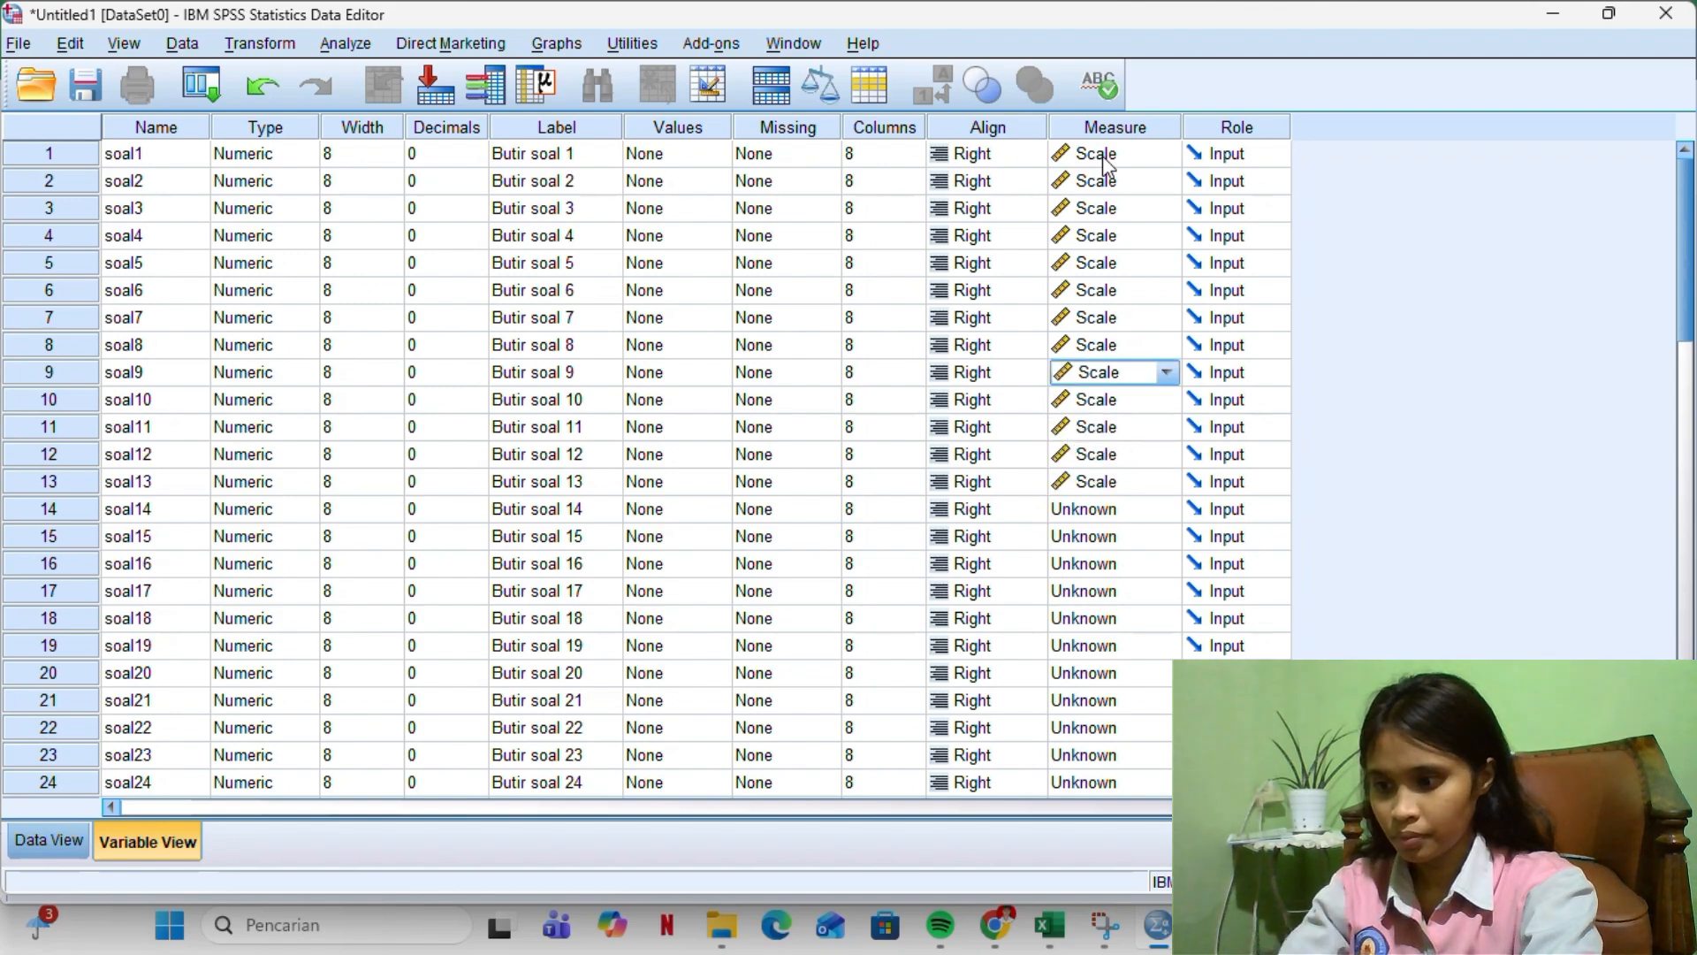
{"action": "key", "text": "Down"}
{"action": "key", "text": "Down"}
{"action": "key", "text": "Down"}
{"action": "key", "text": "Down"}
{"action": "key", "text": "Down"}
{"action": "key", "text": "ctrl+v"}
{"action": "key", "text": "Down"}
{"action": "key", "text": "ctrl+v"}
{"action": "key", "text": "Down"}
{"action": "key", "text": "ctrl+v"}
{"action": "key", "text": "Down"}
{"action": "key", "text": "ctrl+v"}
{"action": "key", "text": "Down"}
{"action": "key", "text": "ctrl+v"}
{"action": "key", "text": "Down"}
{"action": "key", "text": "ctrl+v"}
{"action": "key", "text": "Down"}
{"action": "key", "text": "ctrl+v"}
{"action": "key", "text": "Down"}
{"action": "key", "text": "ctrl+v"}
{"action": "key", "text": "Down"}
{"action": "key", "text": "ctrl+v"}
{"action": "key", "text": "Down"}
{"action": "key", "text": "ctrl+v"}
{"action": "key", "text": "Down"}
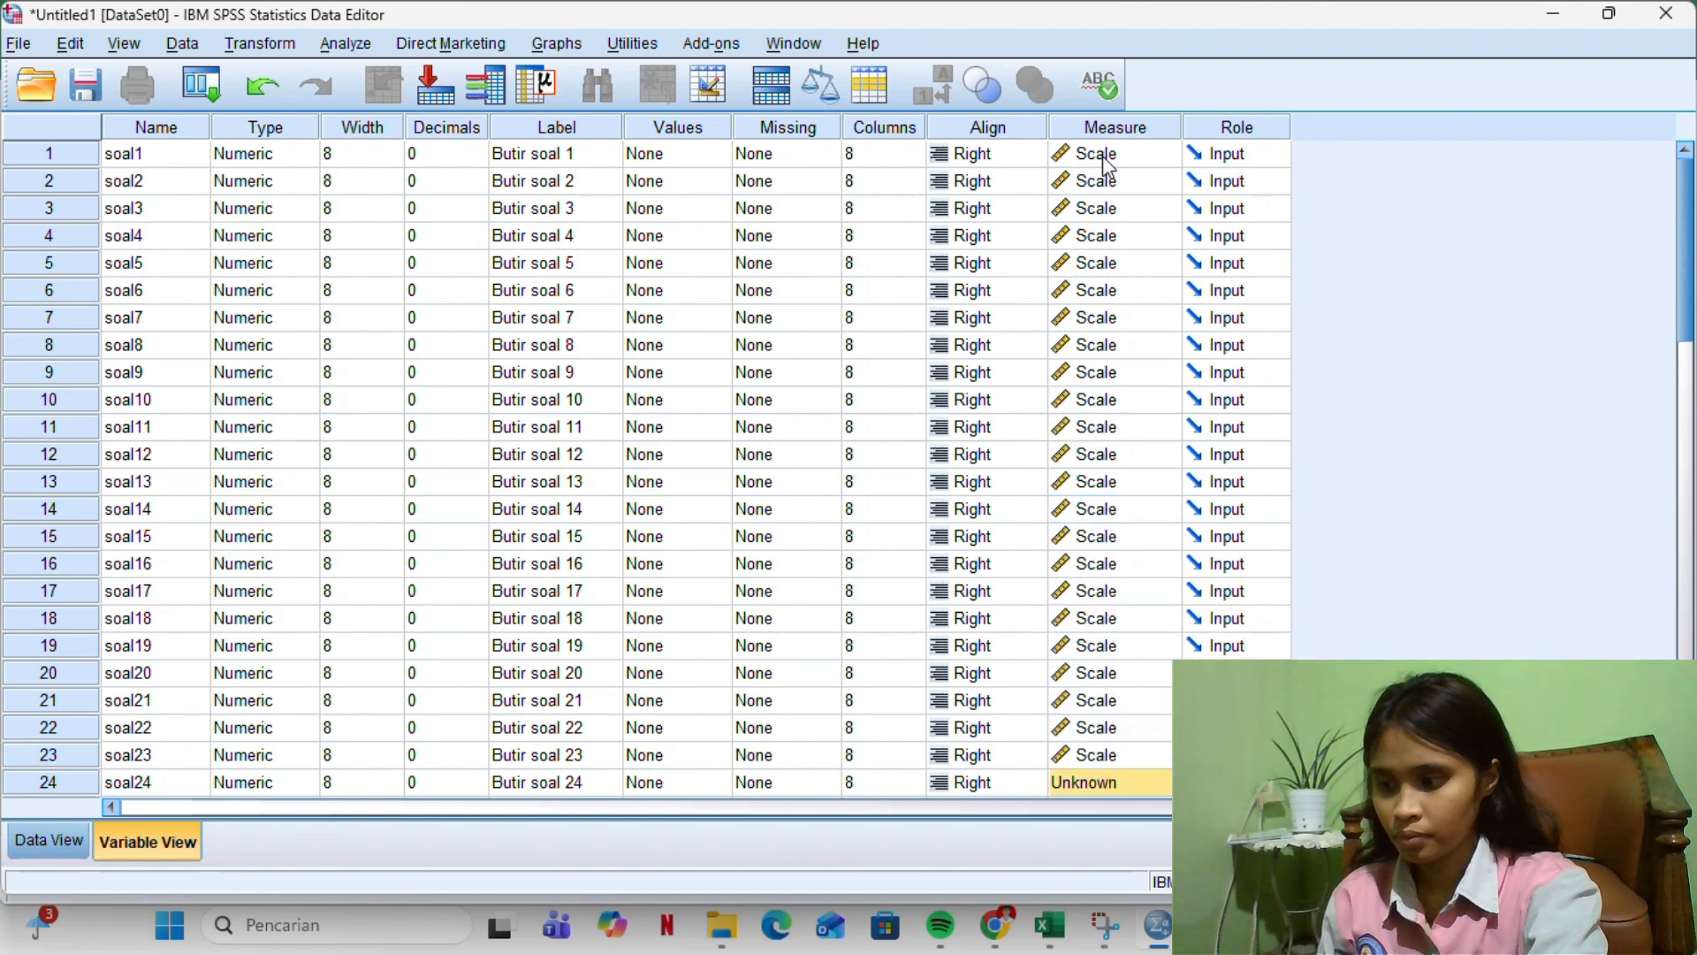
{"action": "key", "text": "ctrl+v"}
{"action": "key", "text": "Down"}
{"action": "key", "text": "ctrl+v"}
{"action": "key", "text": "Down"}
{"action": "key", "text": "ctrl+v"}
{"action": "key", "text": "Down"}
{"action": "key", "text": "ctrl+v"}
{"action": "key", "text": "Down"}
{"action": "key", "text": "ctrl+v"}
{"action": "key", "text": "Down"}
{"action": "key", "text": "ctrl+v"}
{"action": "key", "text": "Down"}
{"action": "key", "text": "ctrl+v"}
{"action": "key", "text": "Down"}
{"action": "key", "text": "ctrl+v"}
{"action": "key", "text": "Down"}
{"action": "key", "text": "ctrl+v"}
{"action": "key", "text": "Down"}
{"action": "key", "text": "ctrl+v"}
{"action": "key", "text": "Down"}
{"action": "key", "text": "ctrl+v"}
{"action": "key", "text": "Down"}
{"action": "key", "text": "ctrl+v"}
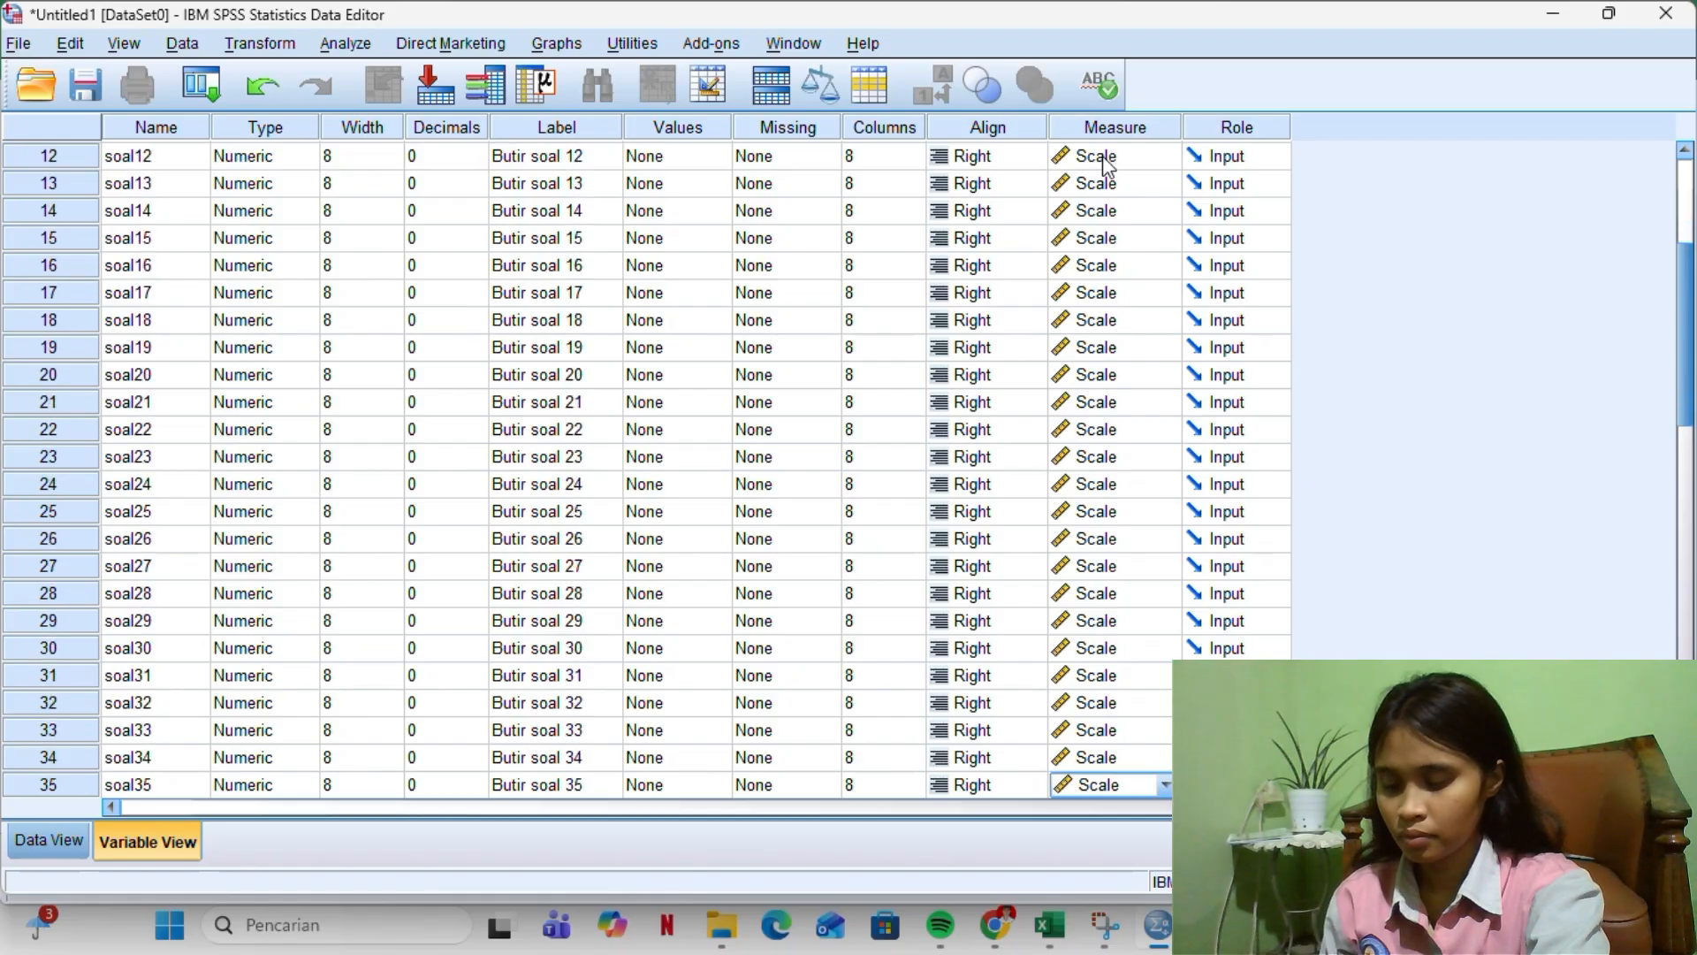
{"action": "key", "text": "Down"}
{"action": "key", "text": "ctrl+v"}
{"action": "key", "text": "Down"}
{"action": "key", "text": "ctrl+v"}
{"action": "key", "text": "Down"}
{"action": "key", "text": "ctrl+v"}
{"action": "key", "text": "Down"}
{"action": "key", "text": "ctrl+v"}
{"action": "key", "text": "Down"}
{"action": "key", "text": "ctrl+v"}
{"action": "key", "text": "Down"}
{"action": "key", "text": "Down"}
{"action": "key", "text": "Down"}
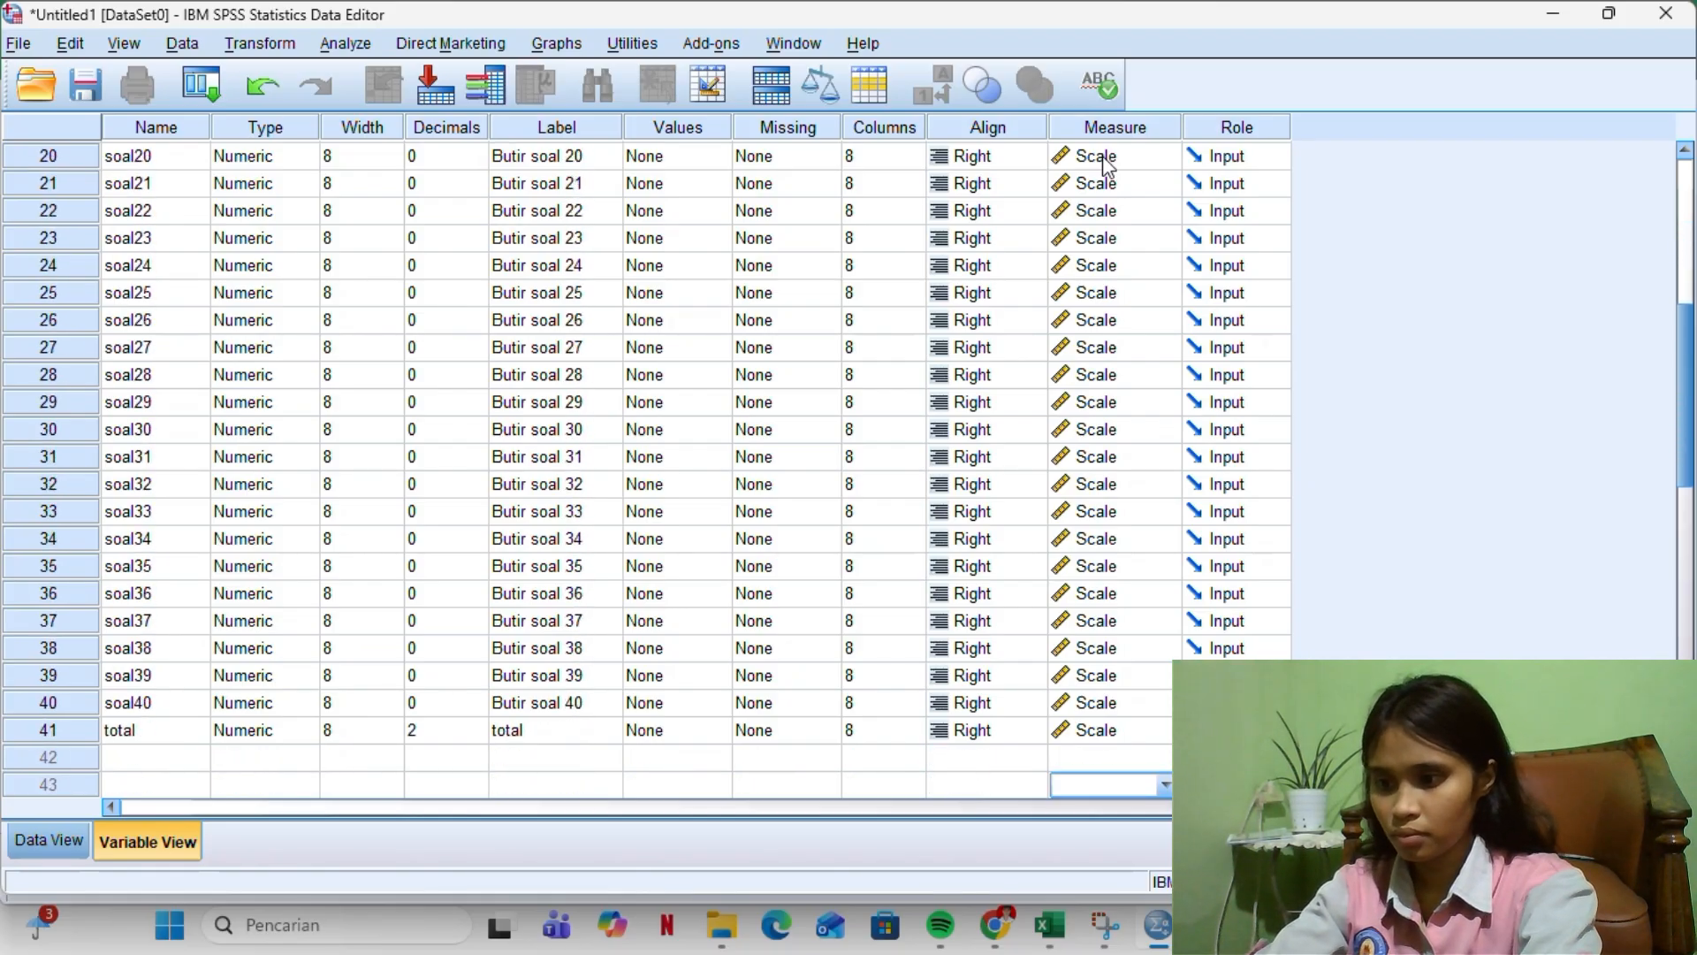
{"action": "left_click", "coordinate": [1032, 511]}
{"action": "key", "text": "Escape"}
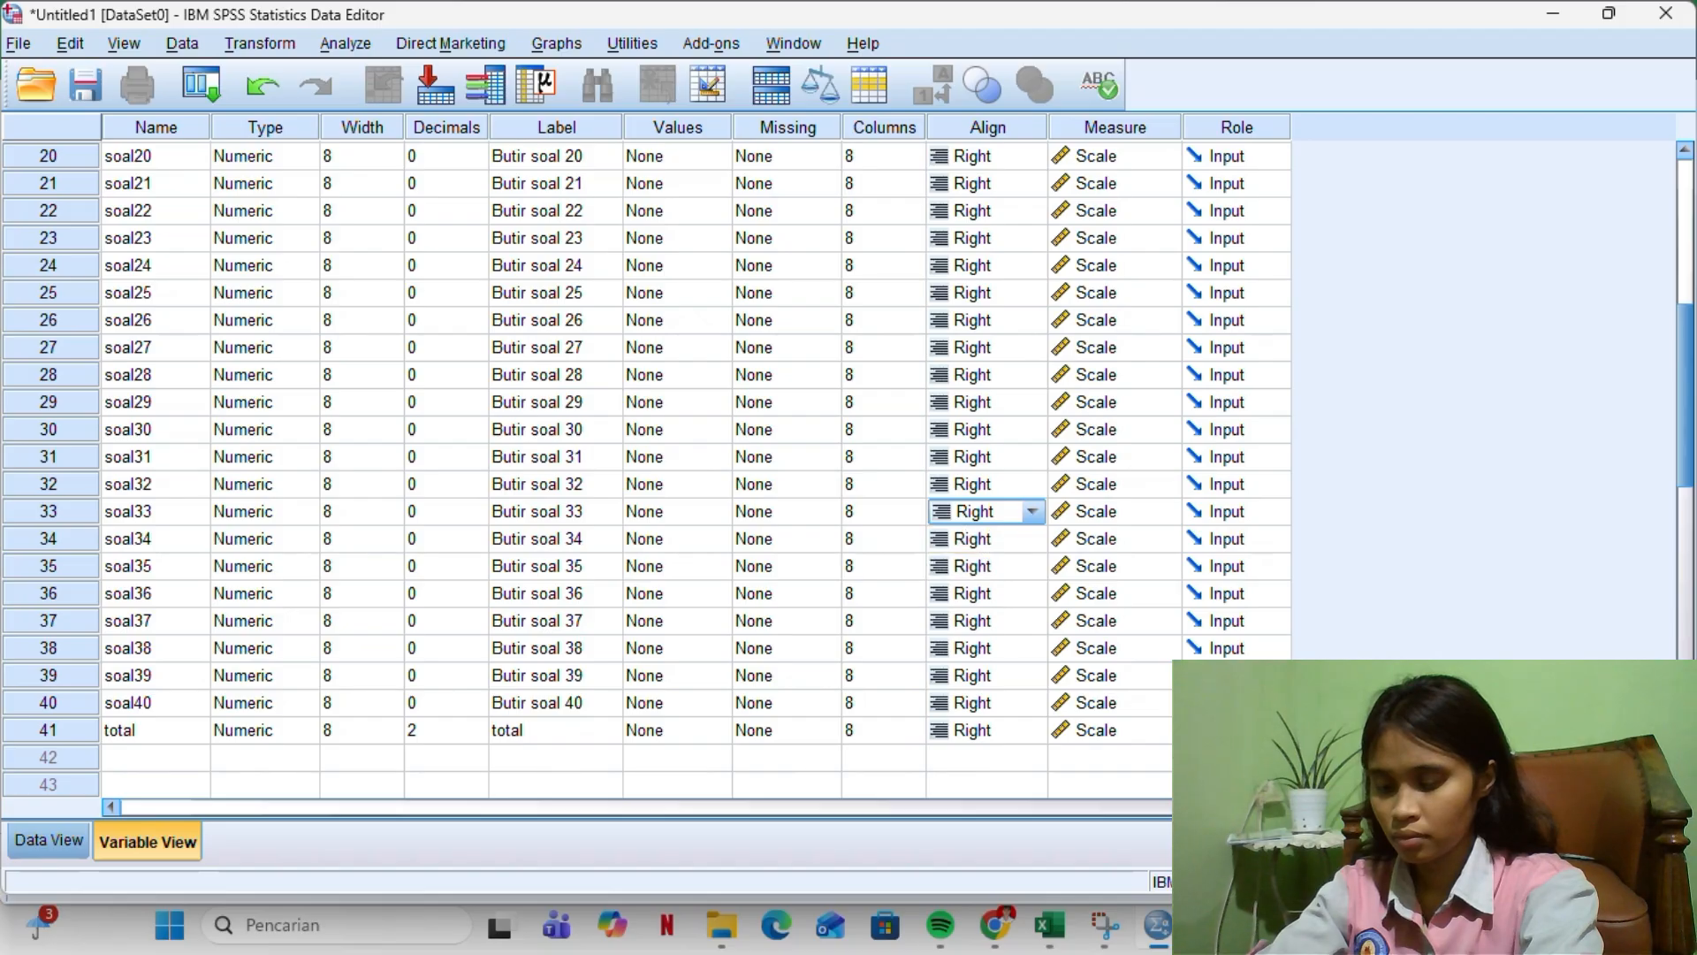
{"action": "scroll", "coordinate": [455, 598], "scroll_direction": "up", "scroll_amount": 6}
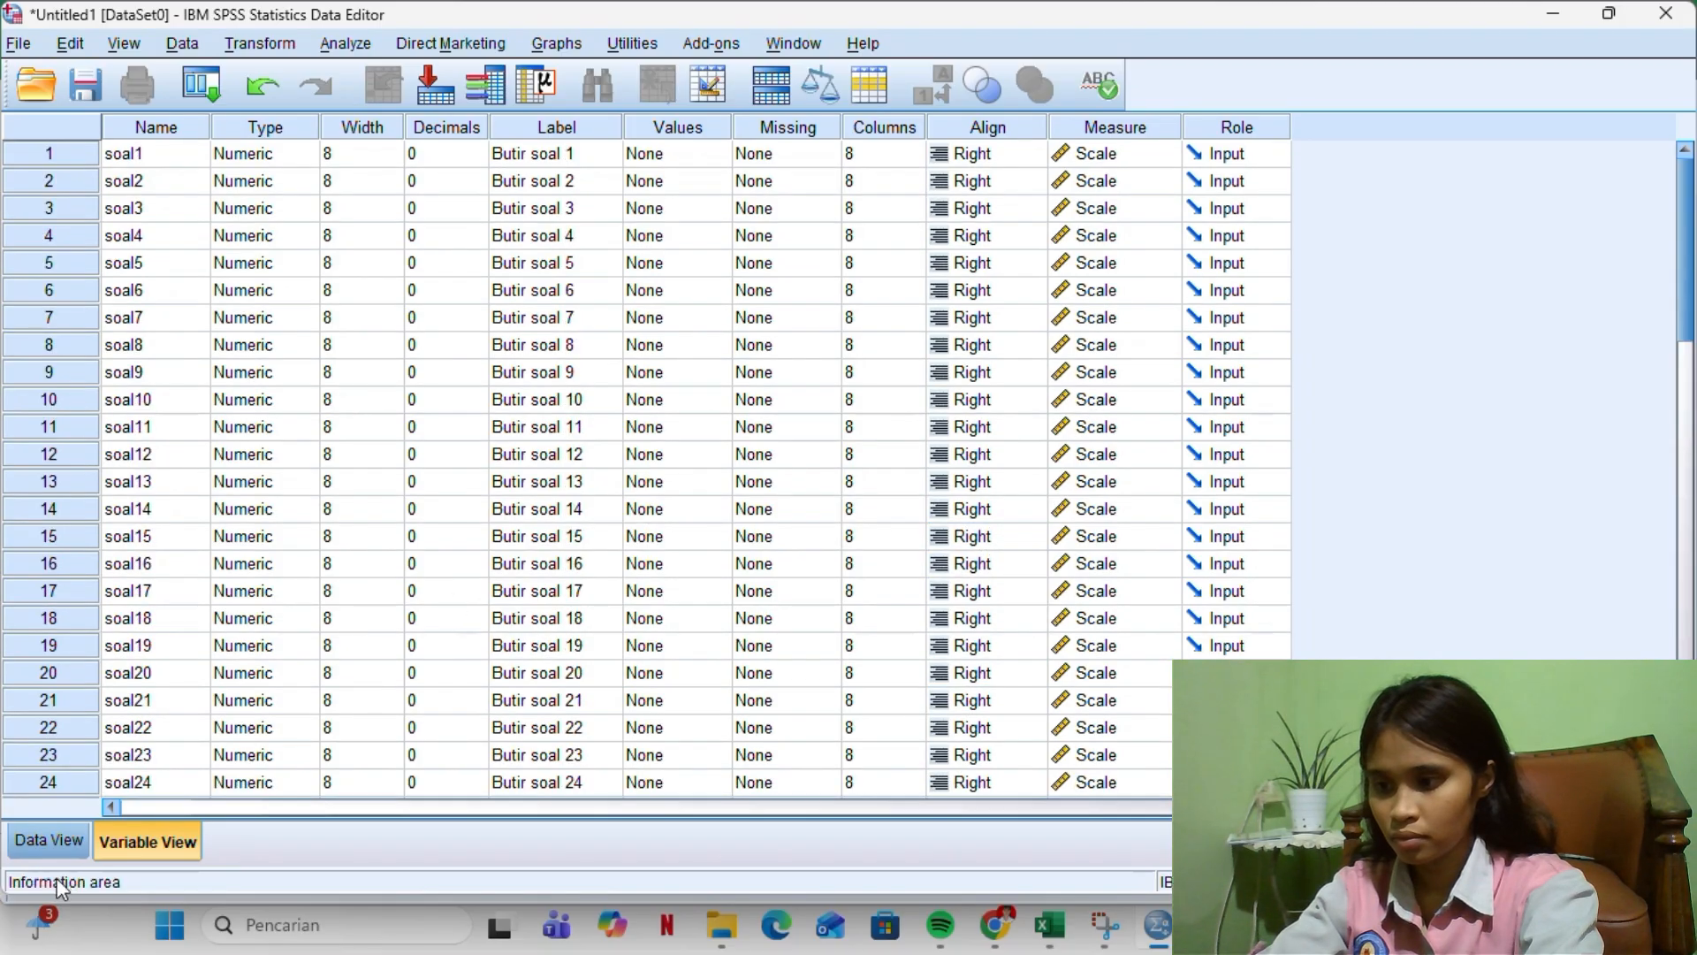
Show the SPSS data grid, and copy the item scores and totals in C9:AQ48 from Excel's Form Responses 1 sheet
{"action": "left_click", "coordinate": [71, 840]}
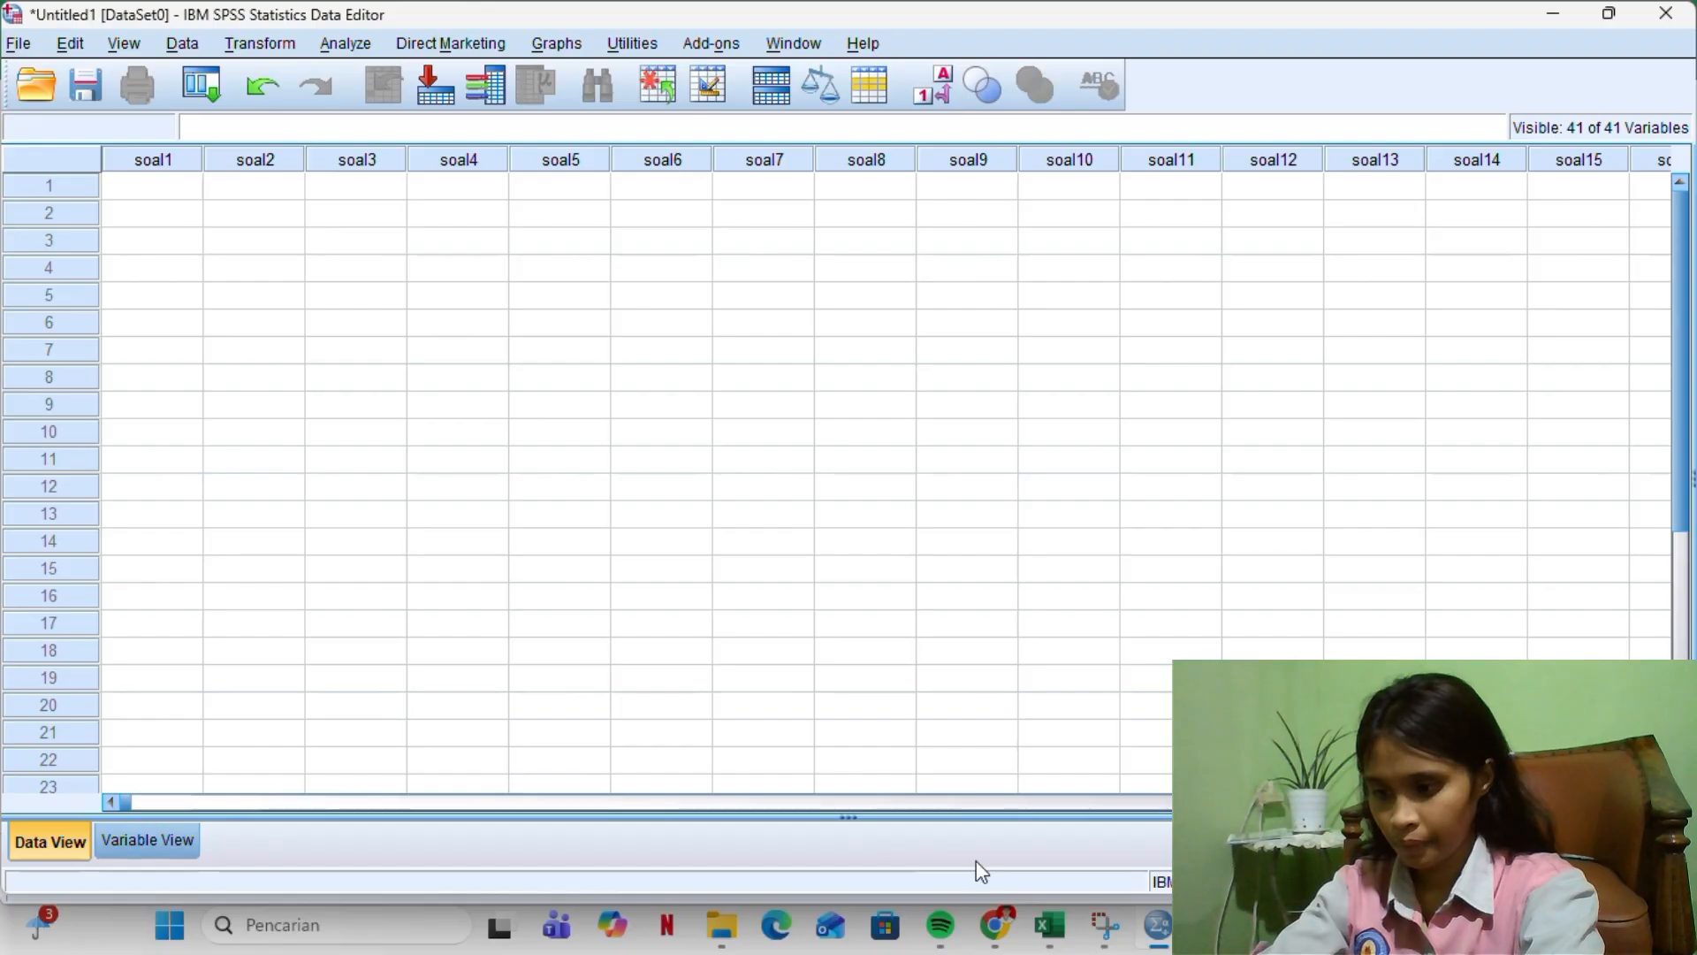
{"action": "mouse_move", "coordinate": [1158, 924]}
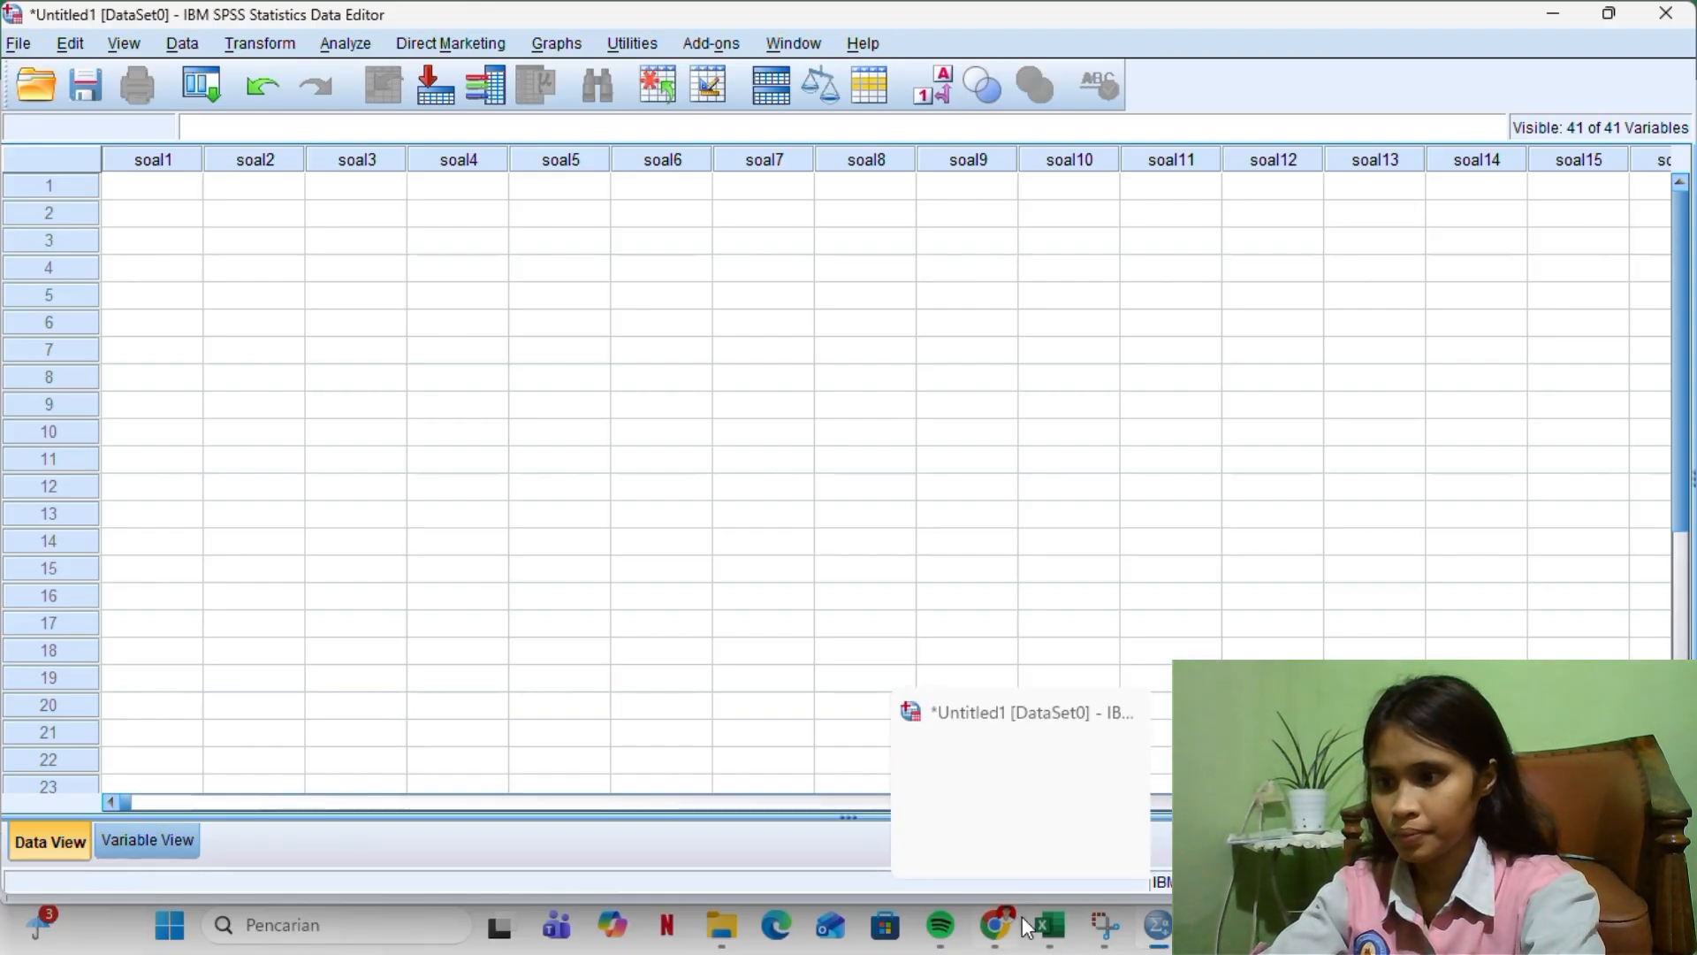
{"action": "left_click", "coordinate": [1049, 924]}
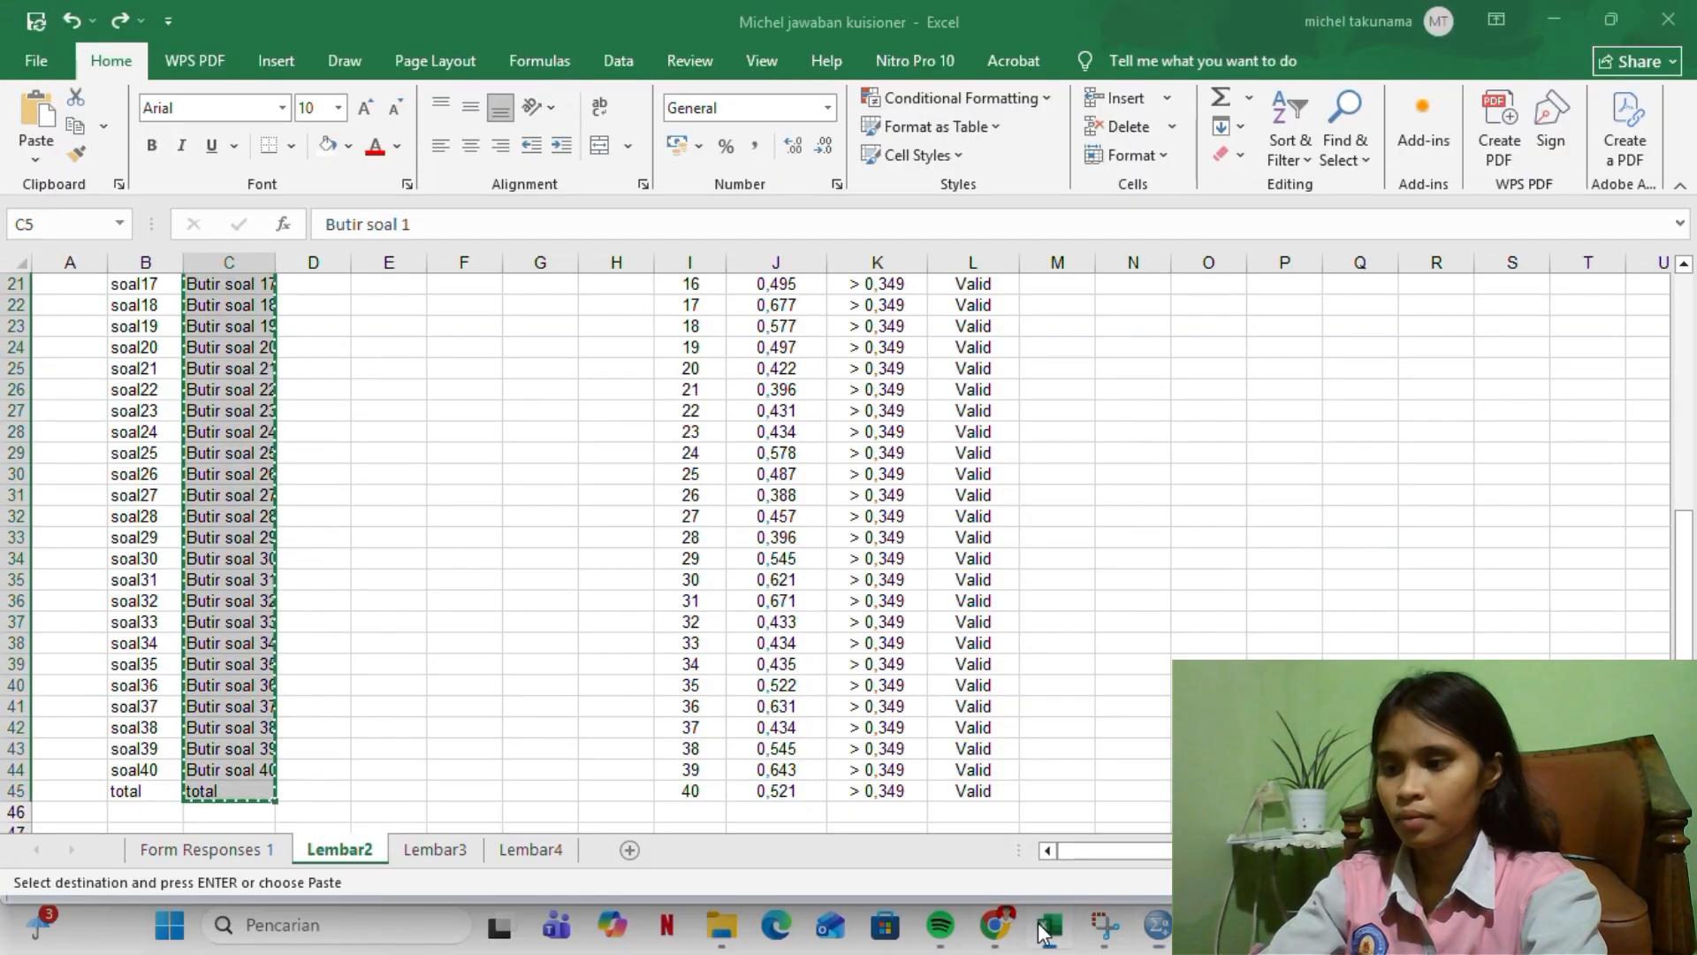
{"action": "left_click", "coordinate": [214, 859]}
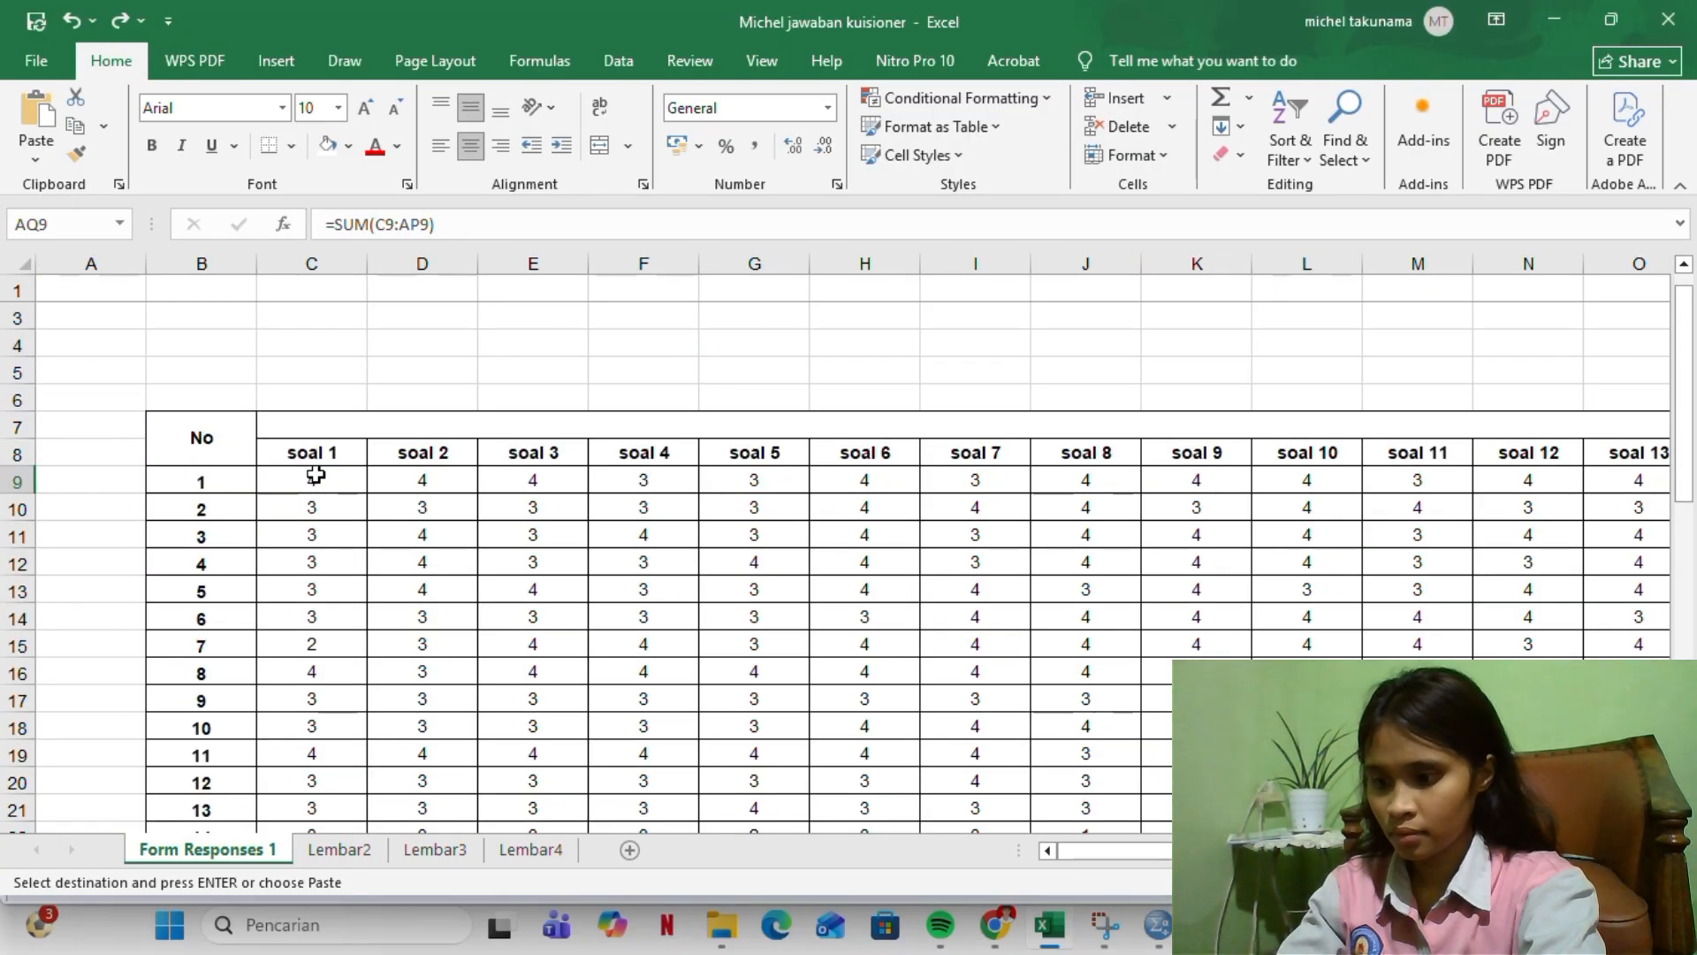
{"action": "mouse_move", "coordinate": [316, 477]}
{"action": "left_mouse_down"}
{"action": "mouse_move", "coordinate": [648, 560]}
{"action": "mouse_move", "coordinate": [1223, 606]}
{"action": "mouse_move", "coordinate": [1690, 601]}
{"action": "mouse_move", "coordinate": [1211, 641]}
{"action": "mouse_move", "coordinate": [1308, 752]}
{"action": "mouse_move", "coordinate": [1309, 840]}
{"action": "mouse_move", "coordinate": [1414, 839]}
{"action": "left_mouse_up"}
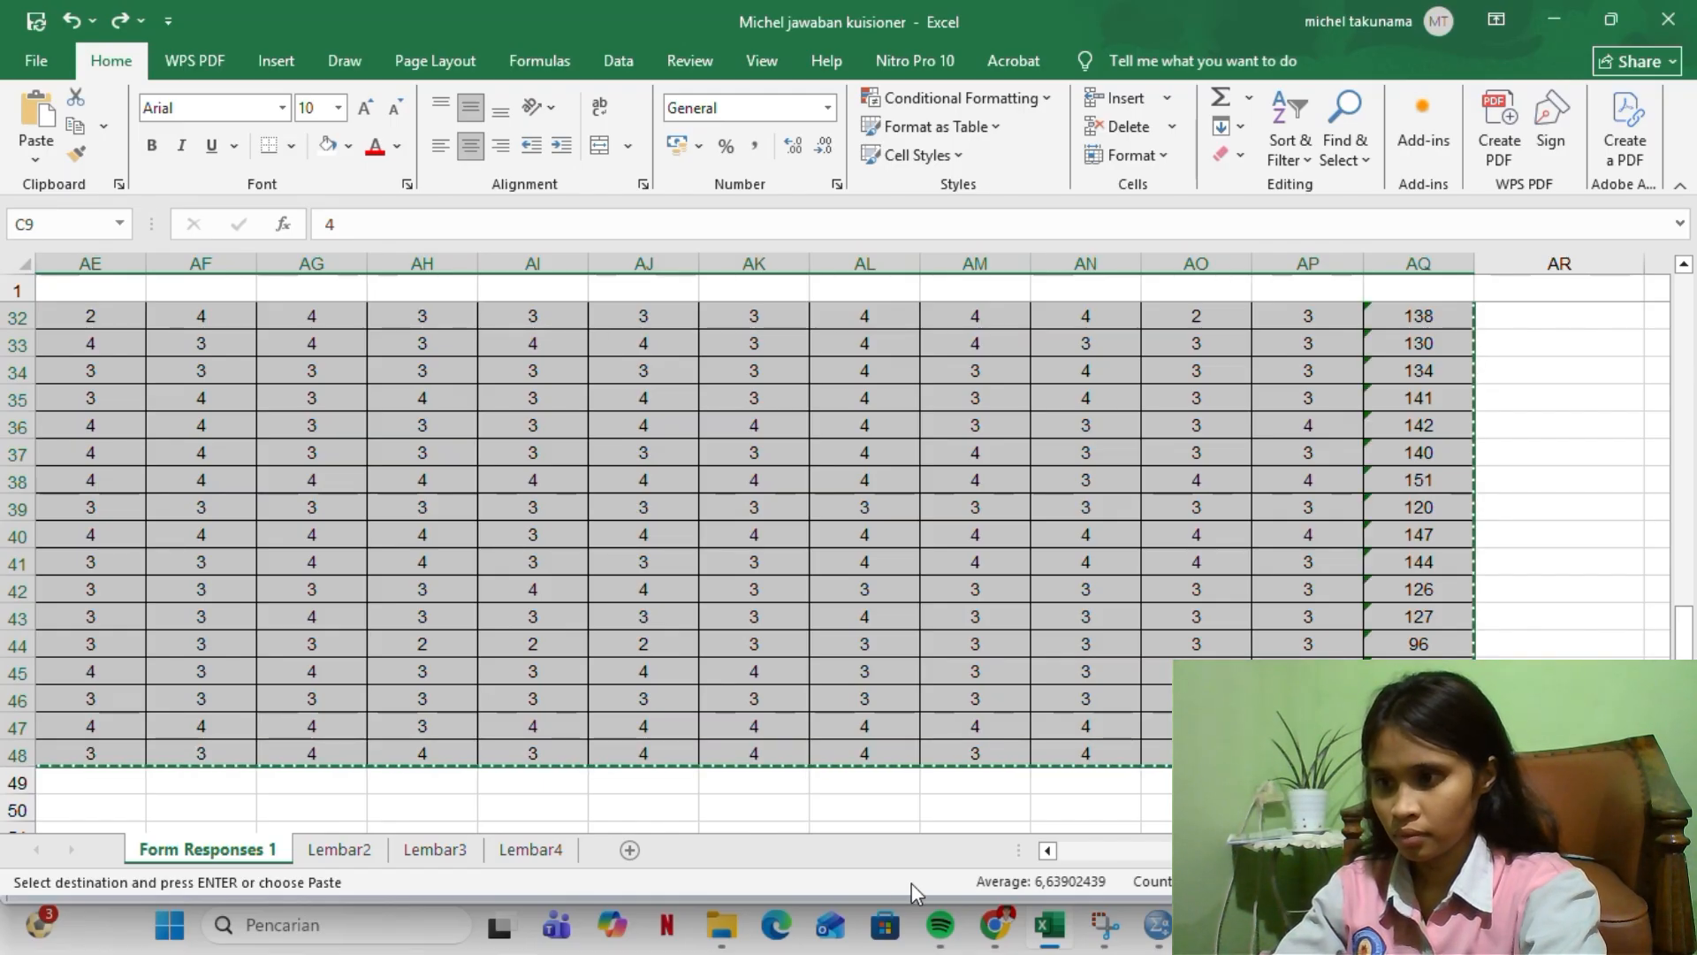
Return to the SPSS Data Editor and paste the copied scores starting at the first case of soal1
{"action": "mouse_move", "coordinate": [1065, 939]}
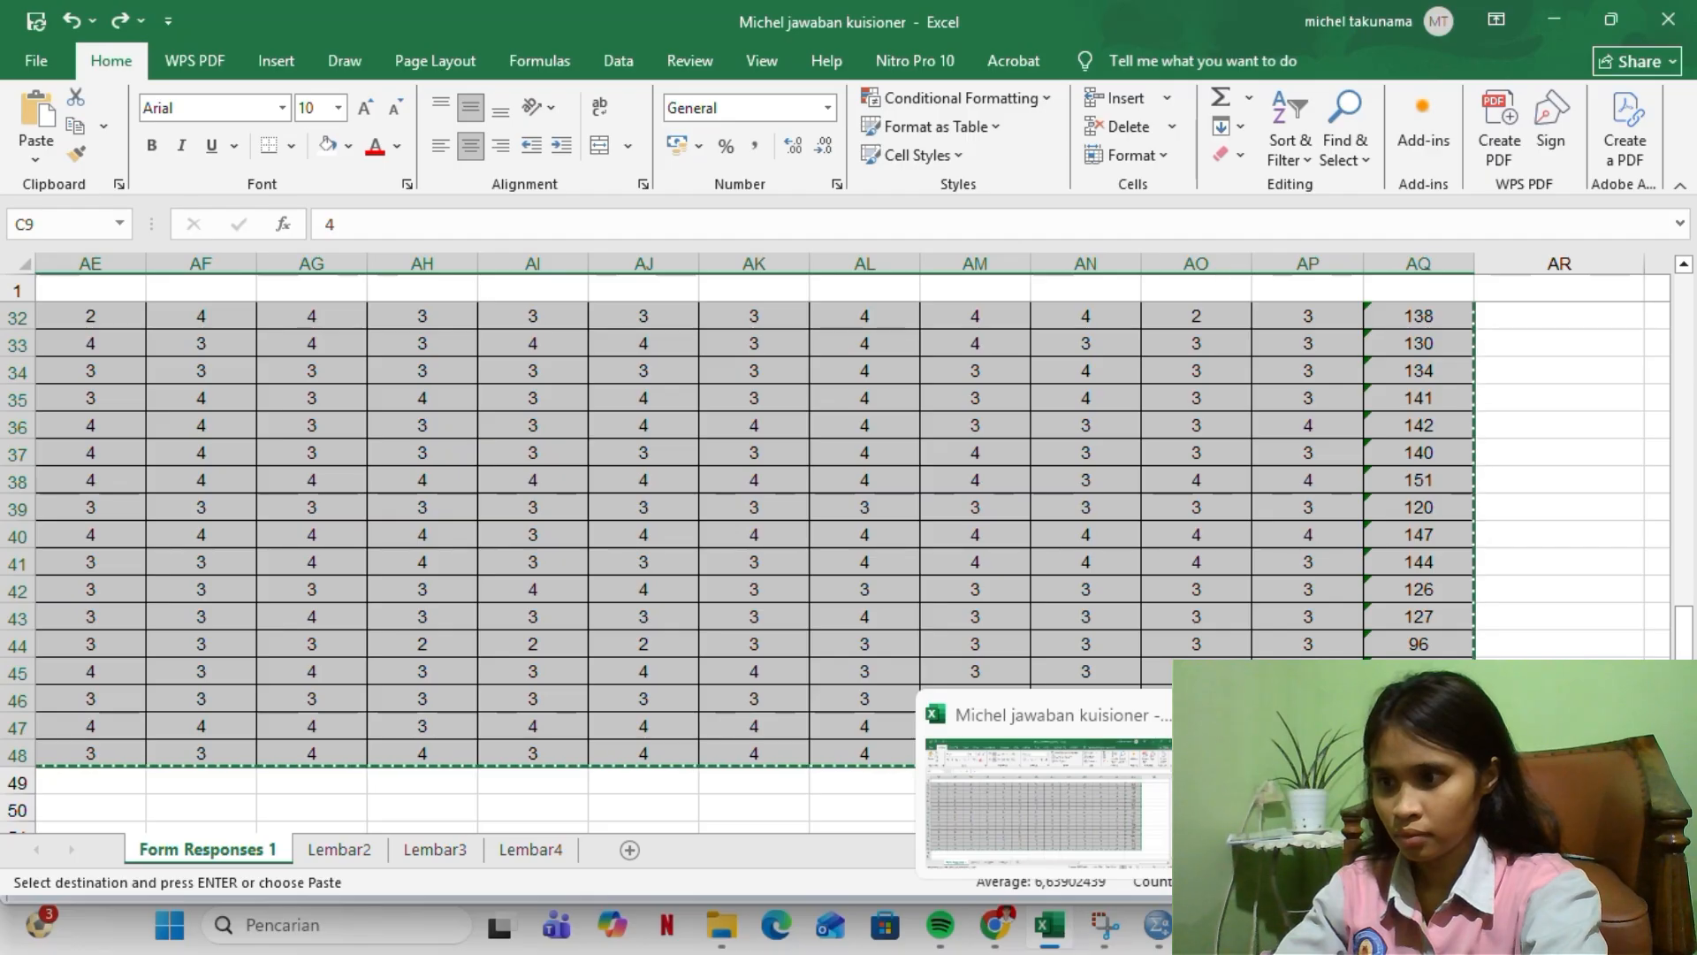
{"action": "mouse_move", "coordinate": [1158, 924]}
{"action": "left_click", "coordinate": [1105, 845]}
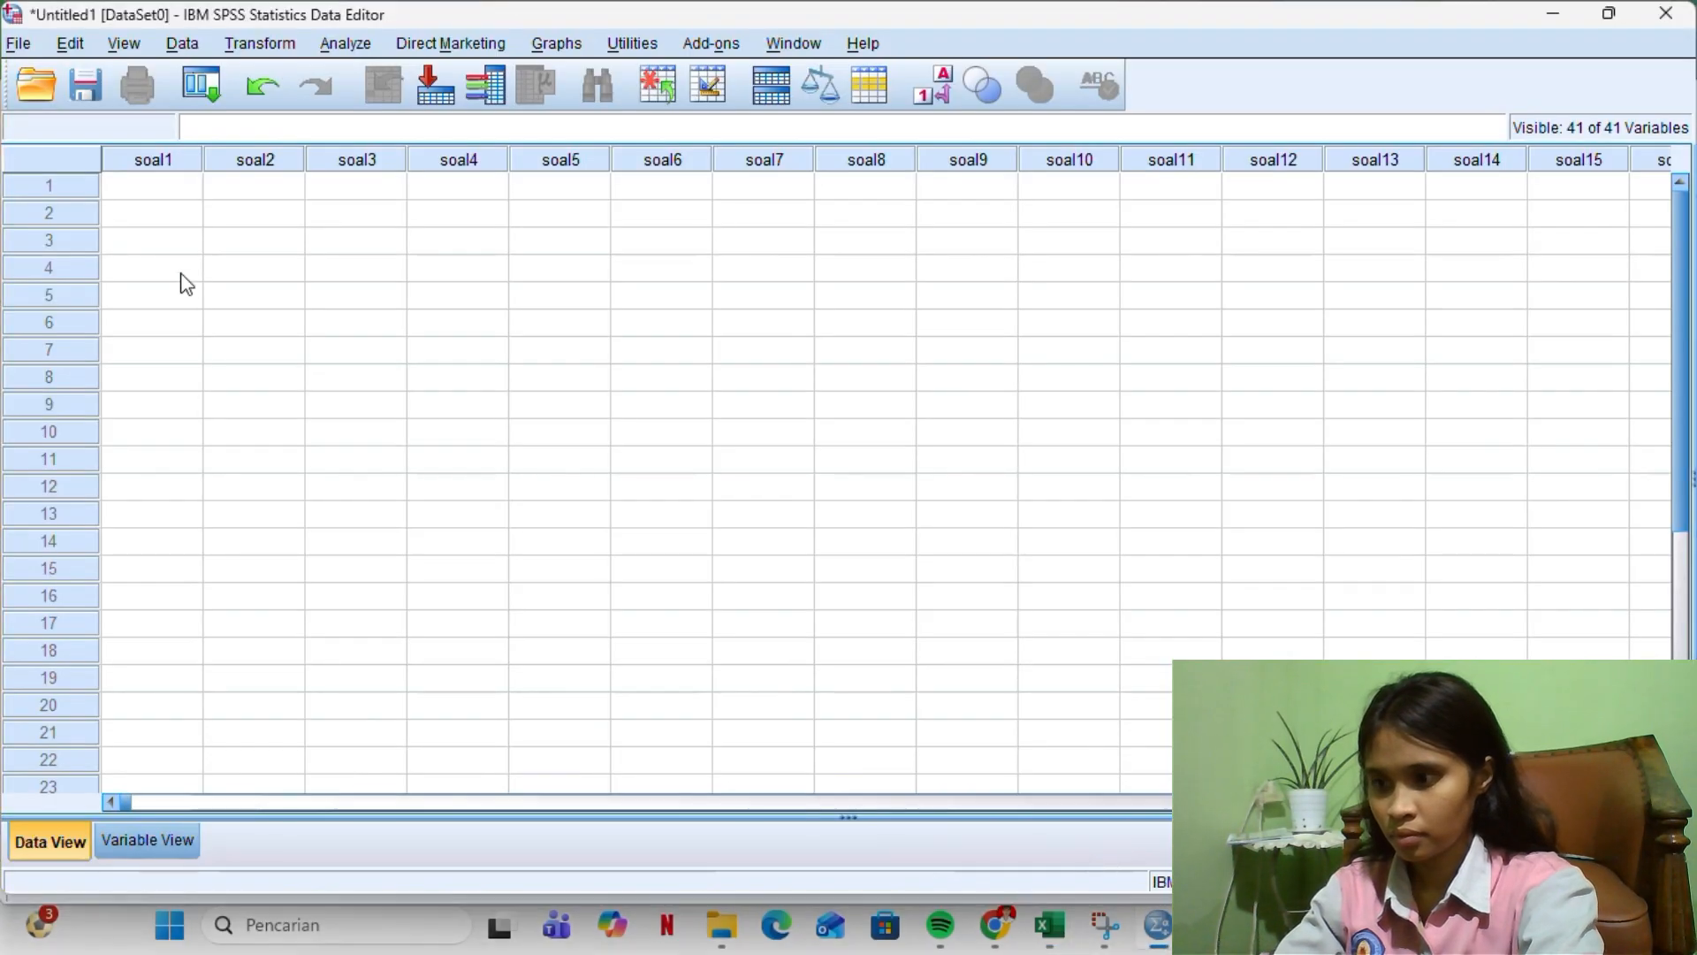
{"action": "left_click", "coordinate": [187, 186]}
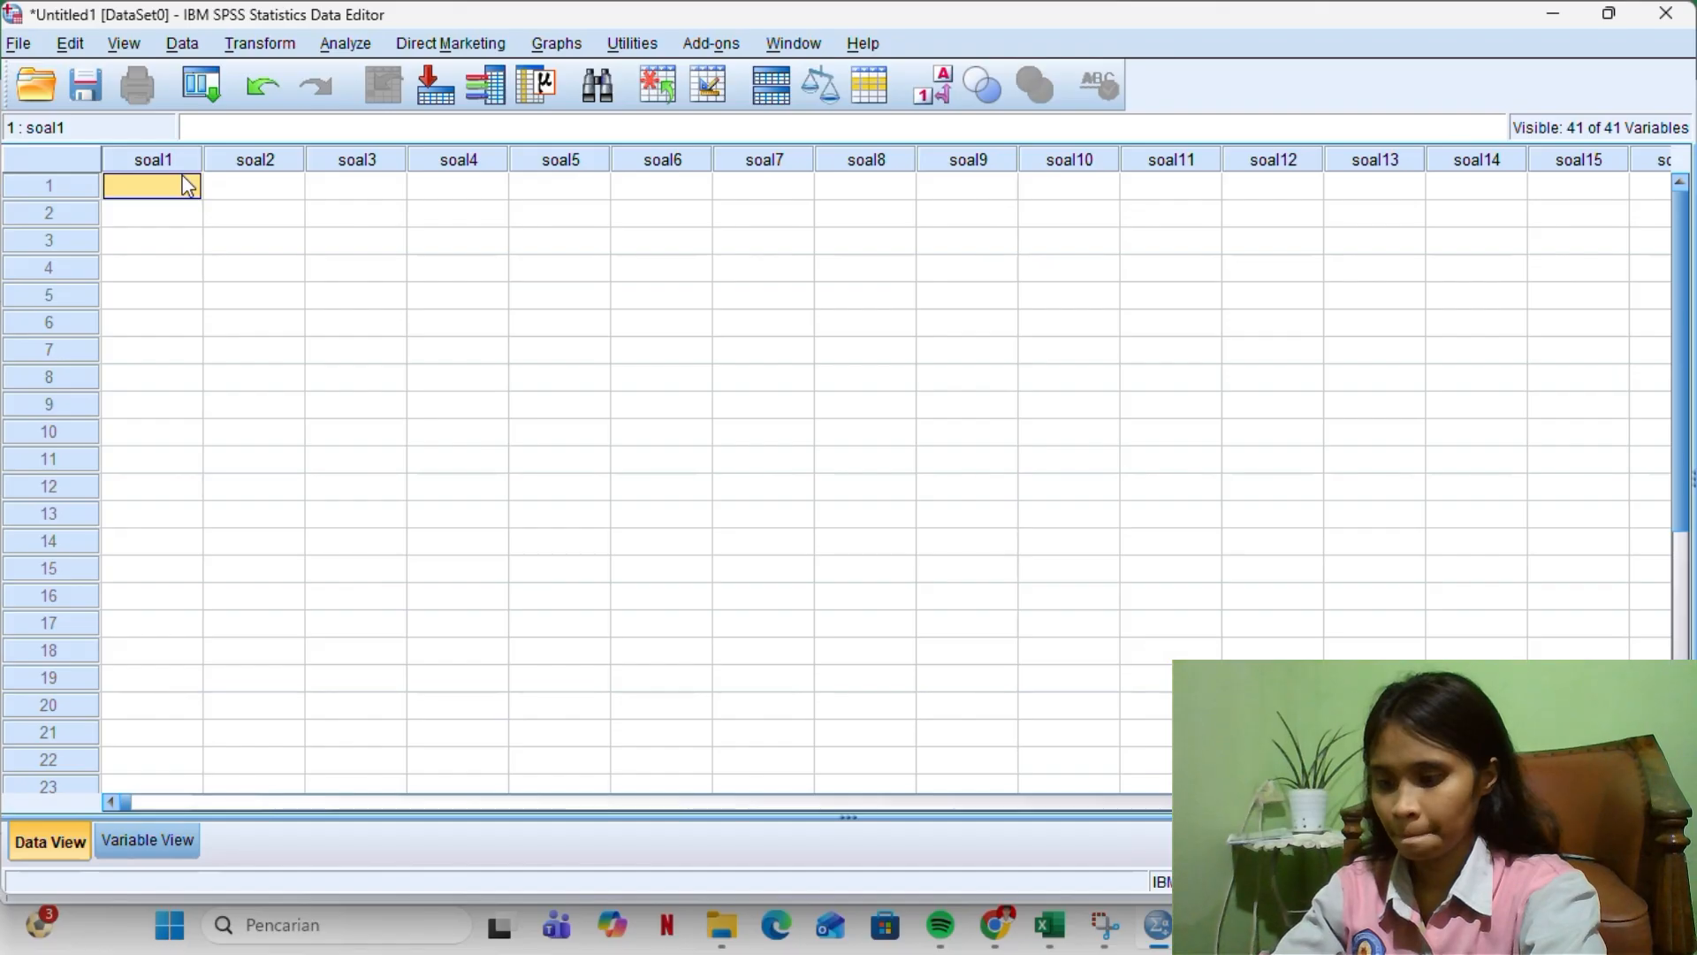
{"action": "key", "text": "ctrl+v"}
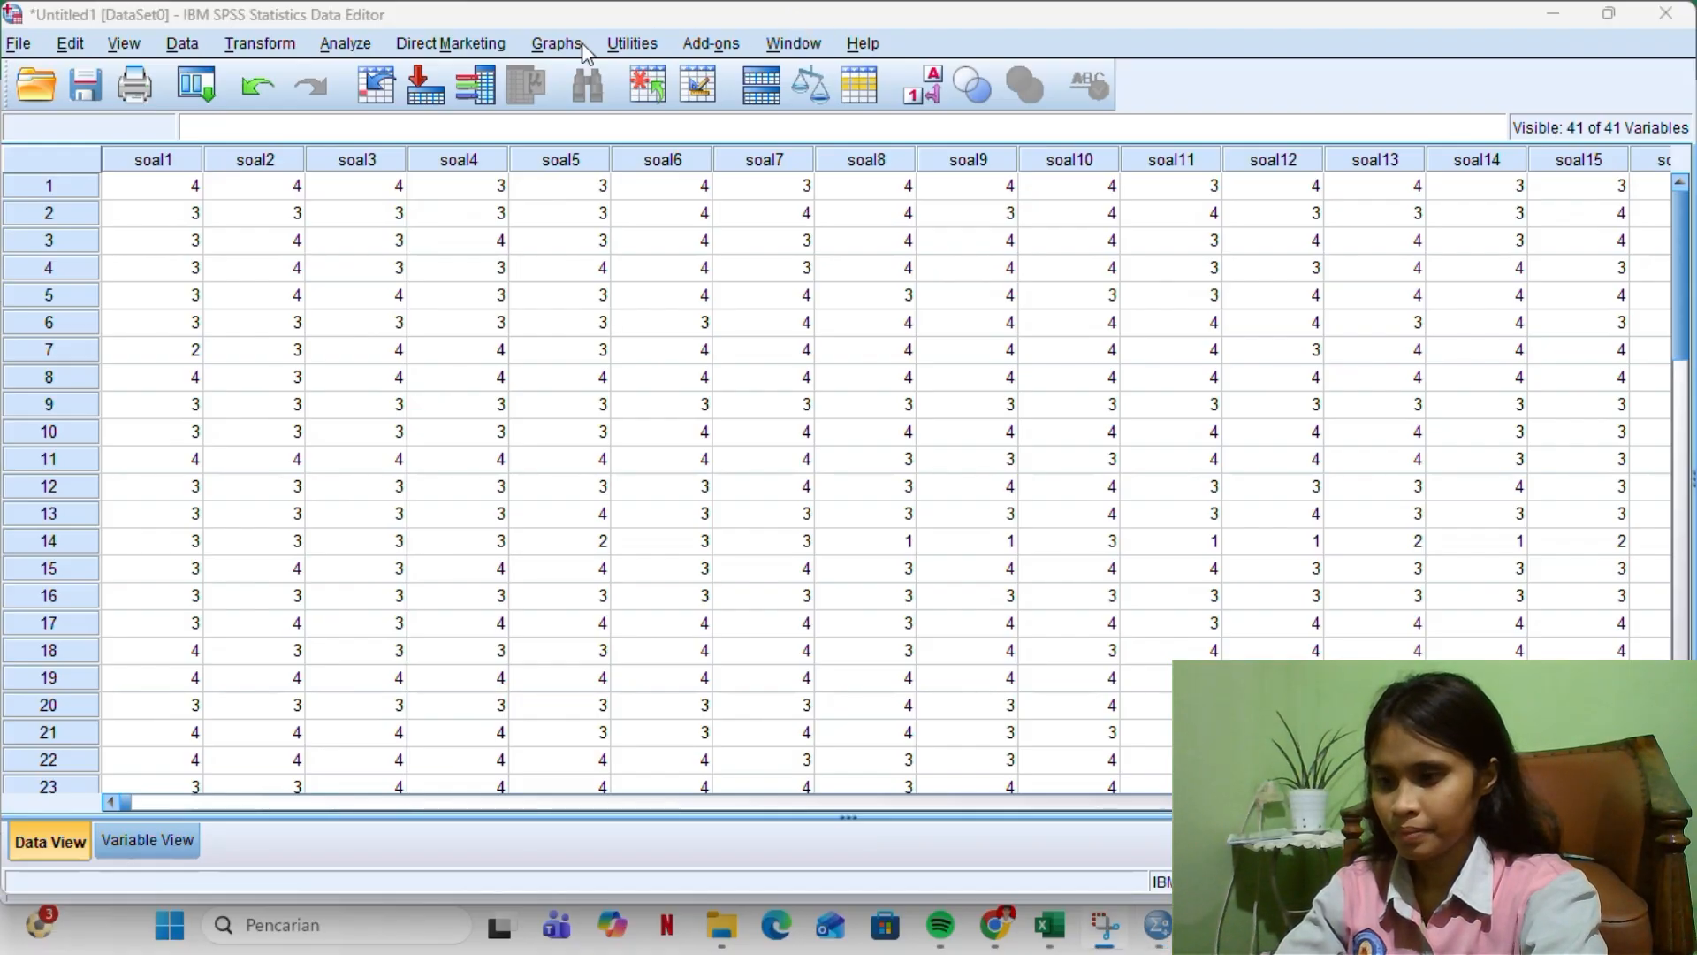
Run a two-tailed bivariate Pearson correlation on all variables, soal1 through soal40 and total, with significant correlations flagged
{"action": "left_click", "coordinate": [340, 46]}
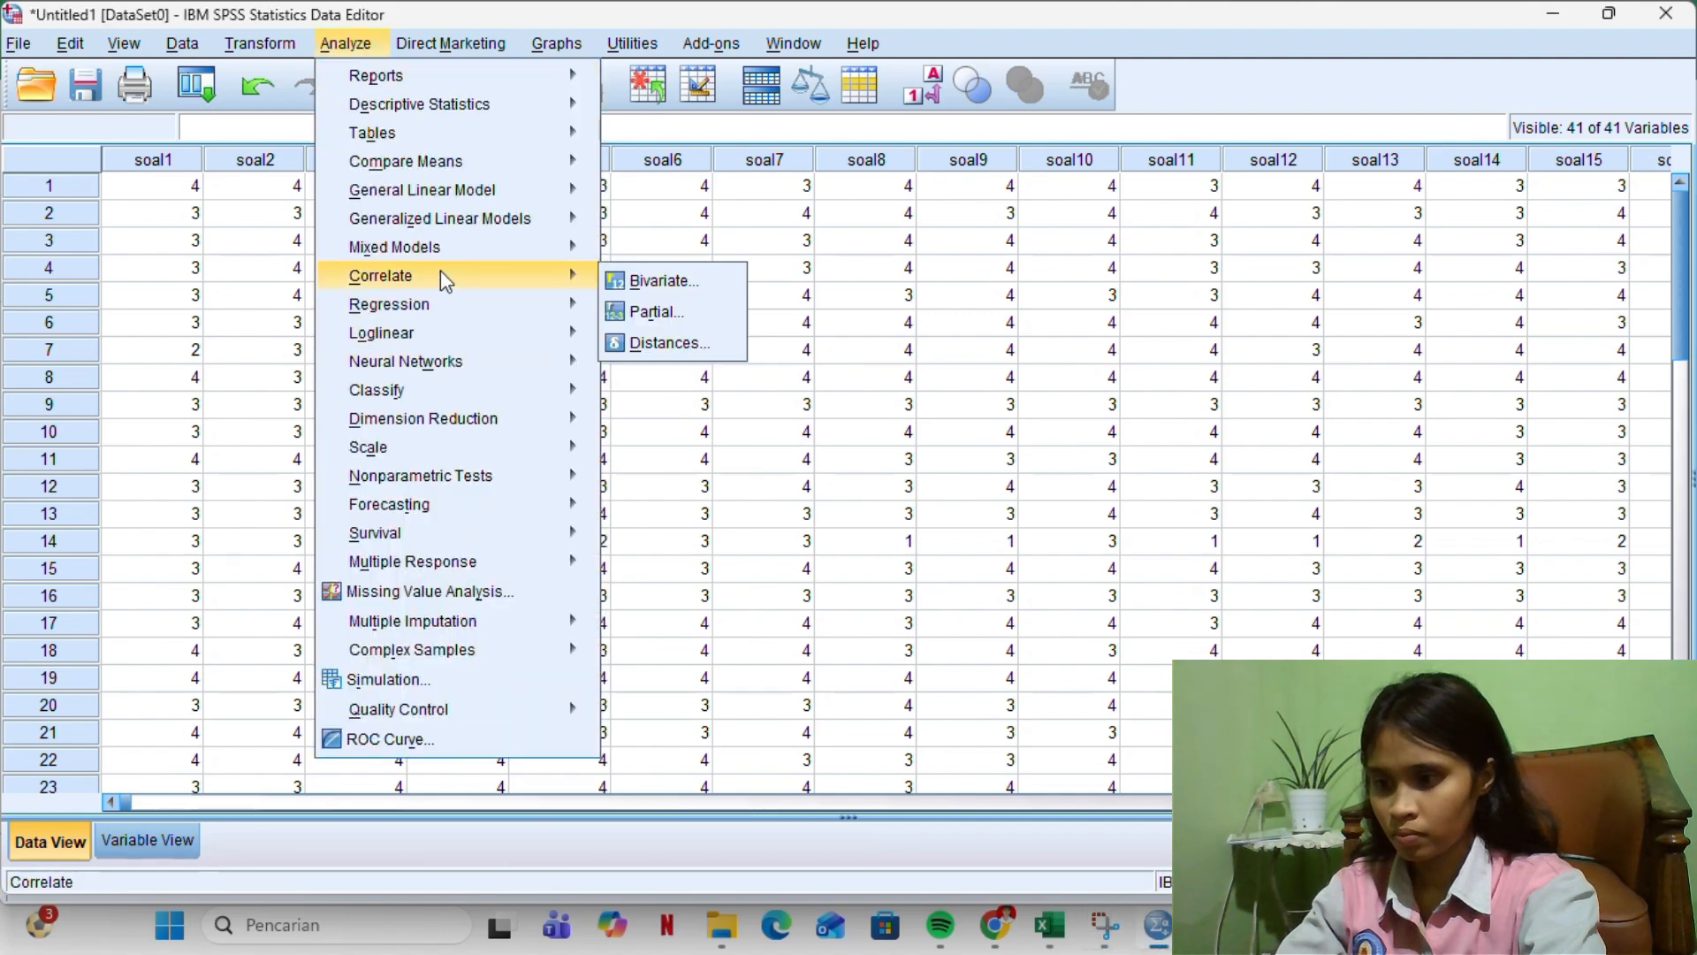
{"action": "left_click", "coordinate": [669, 289]}
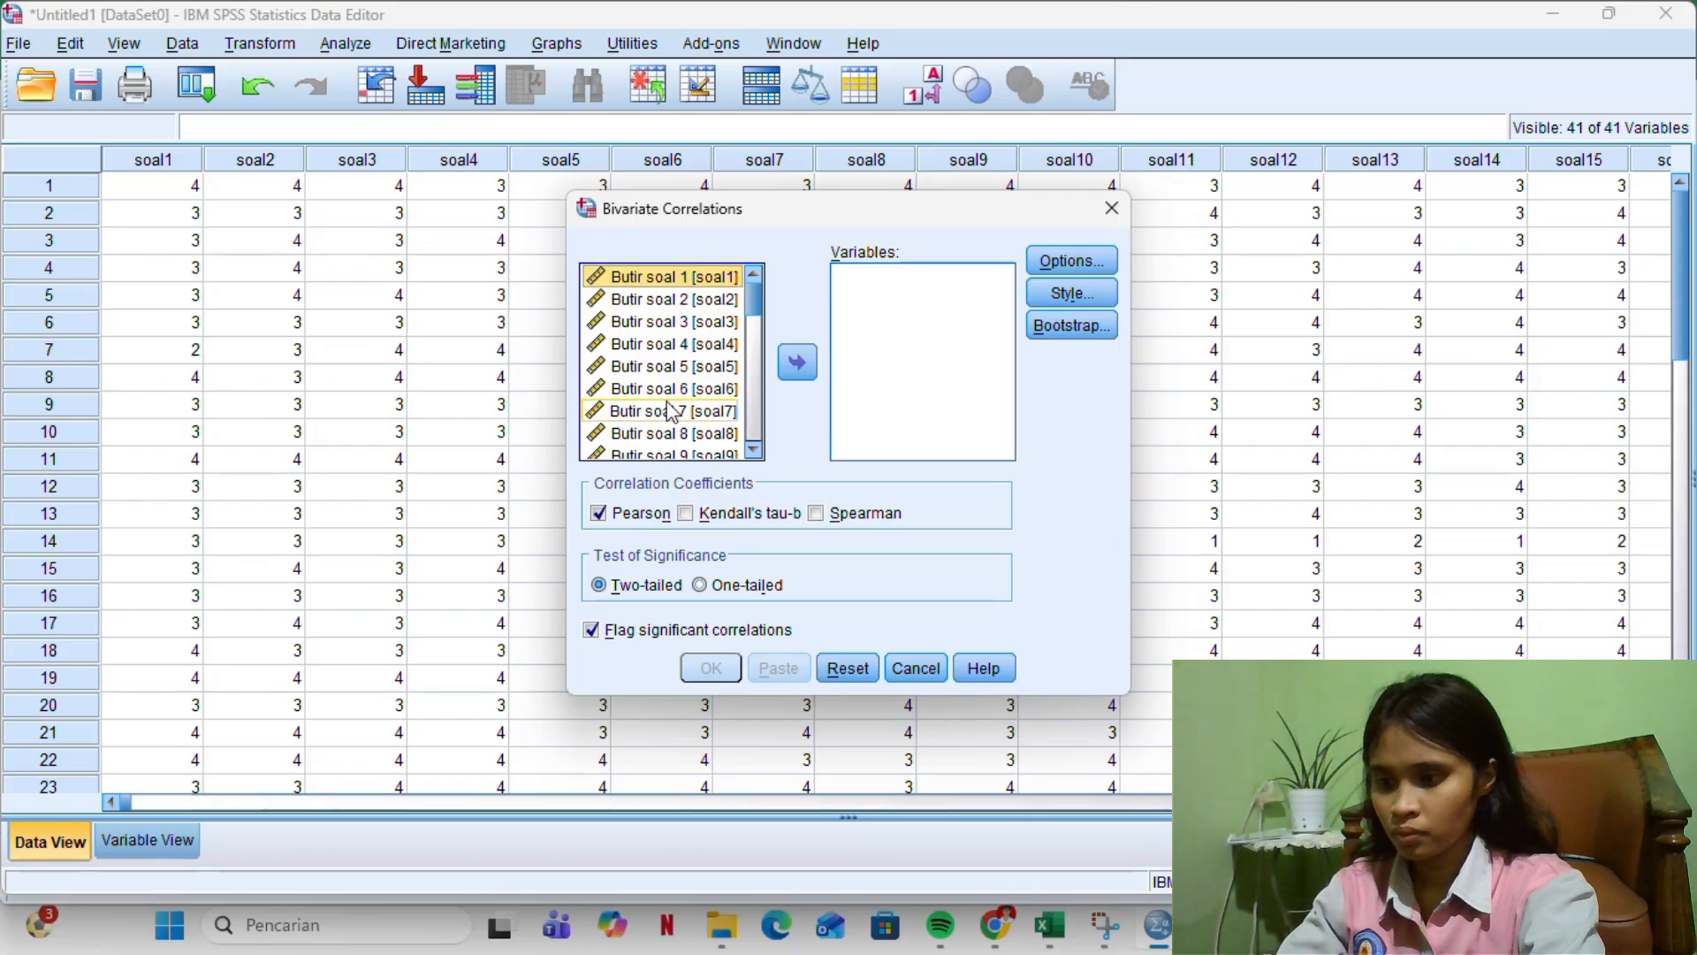
{"action": "key", "text": "ctrl+a"}
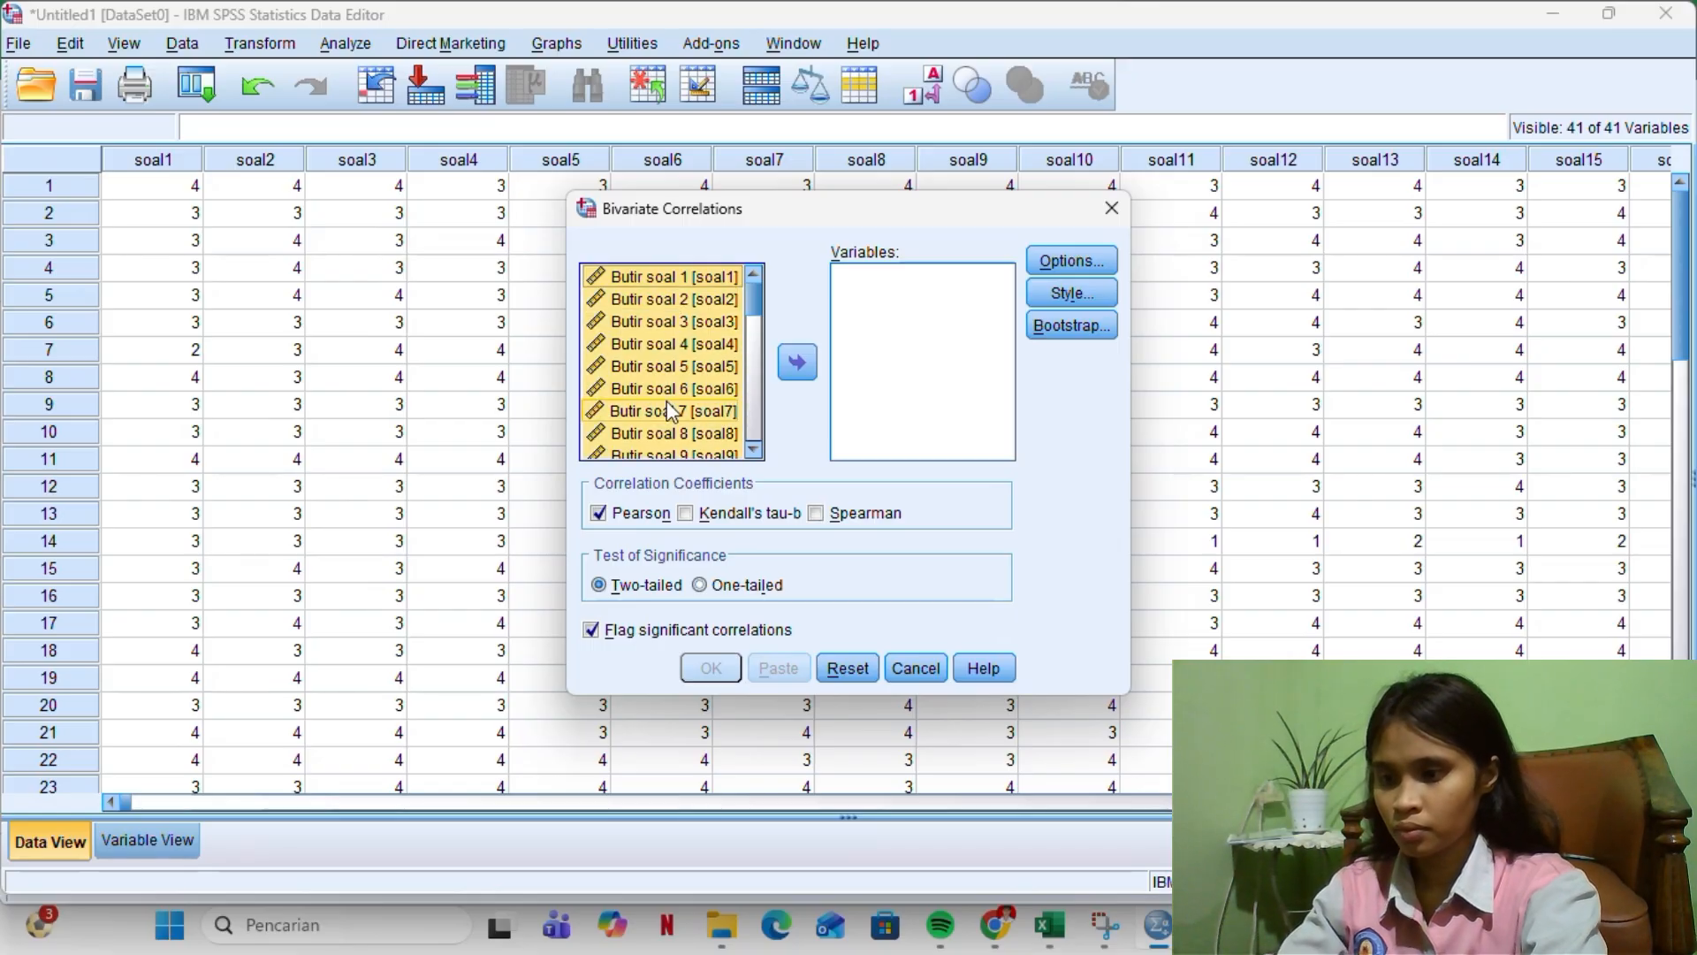
{"action": "left_click", "coordinate": [797, 362]}
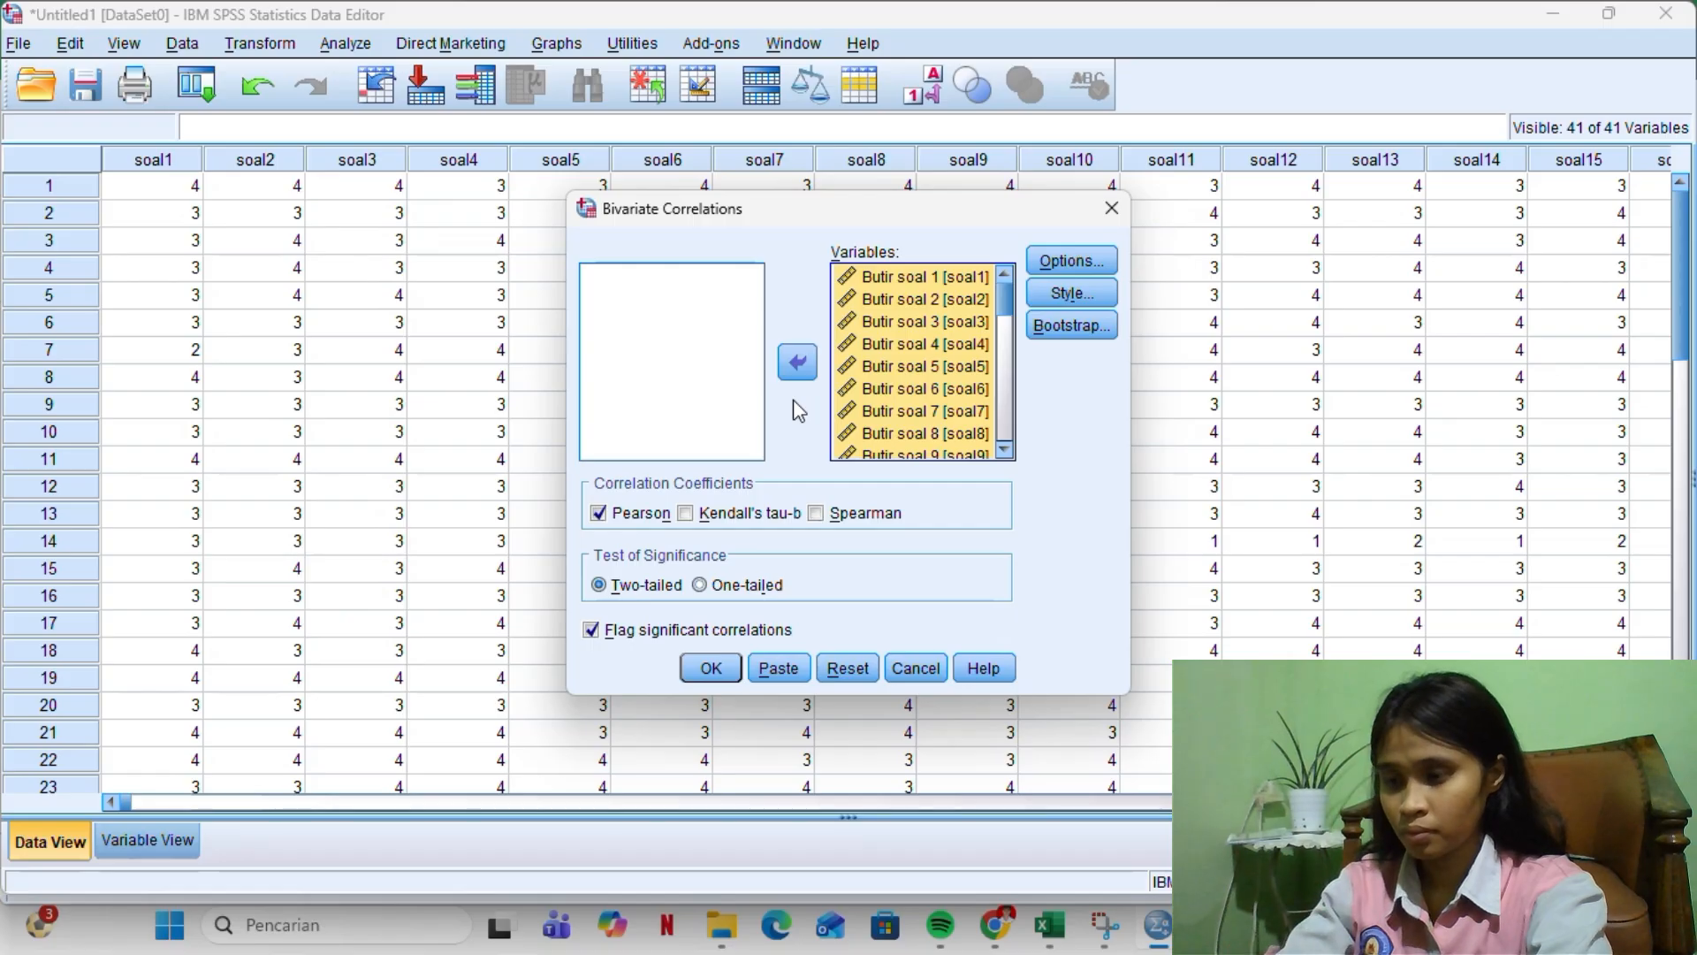
{"action": "left_click", "coordinate": [711, 670]}
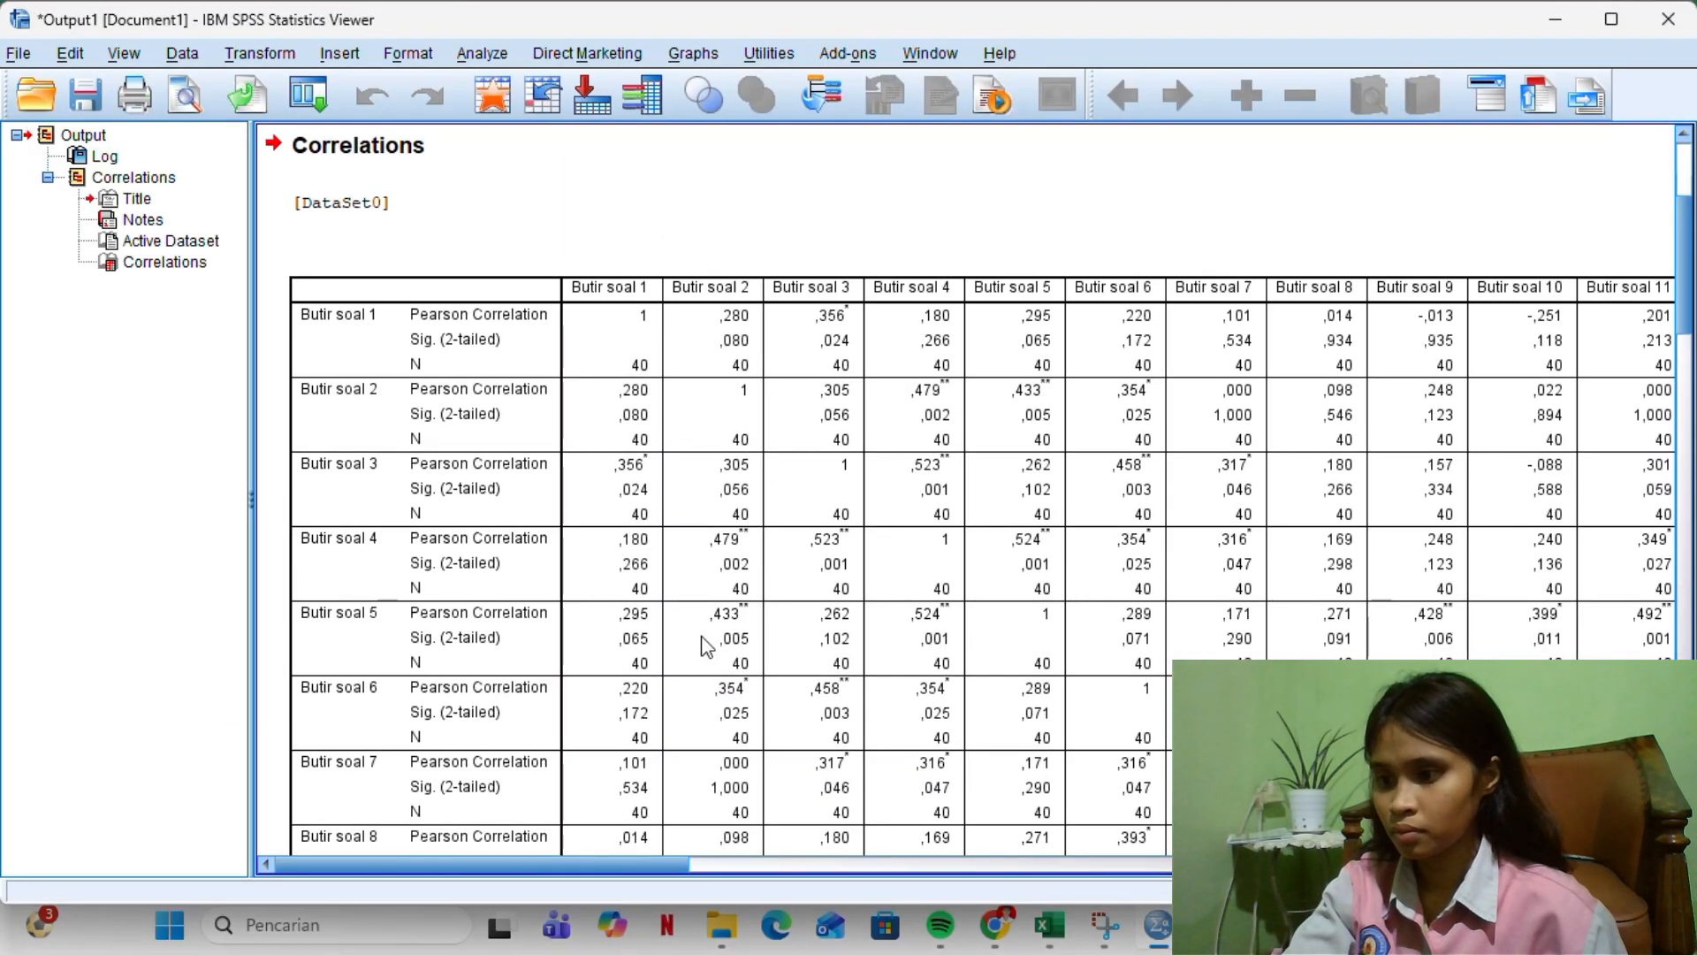
Examine the correlation table down to its total row, and go back to the Data Editor
{"action": "scroll", "coordinate": [707, 648], "scroll_direction": "down", "scroll_amount": 15}
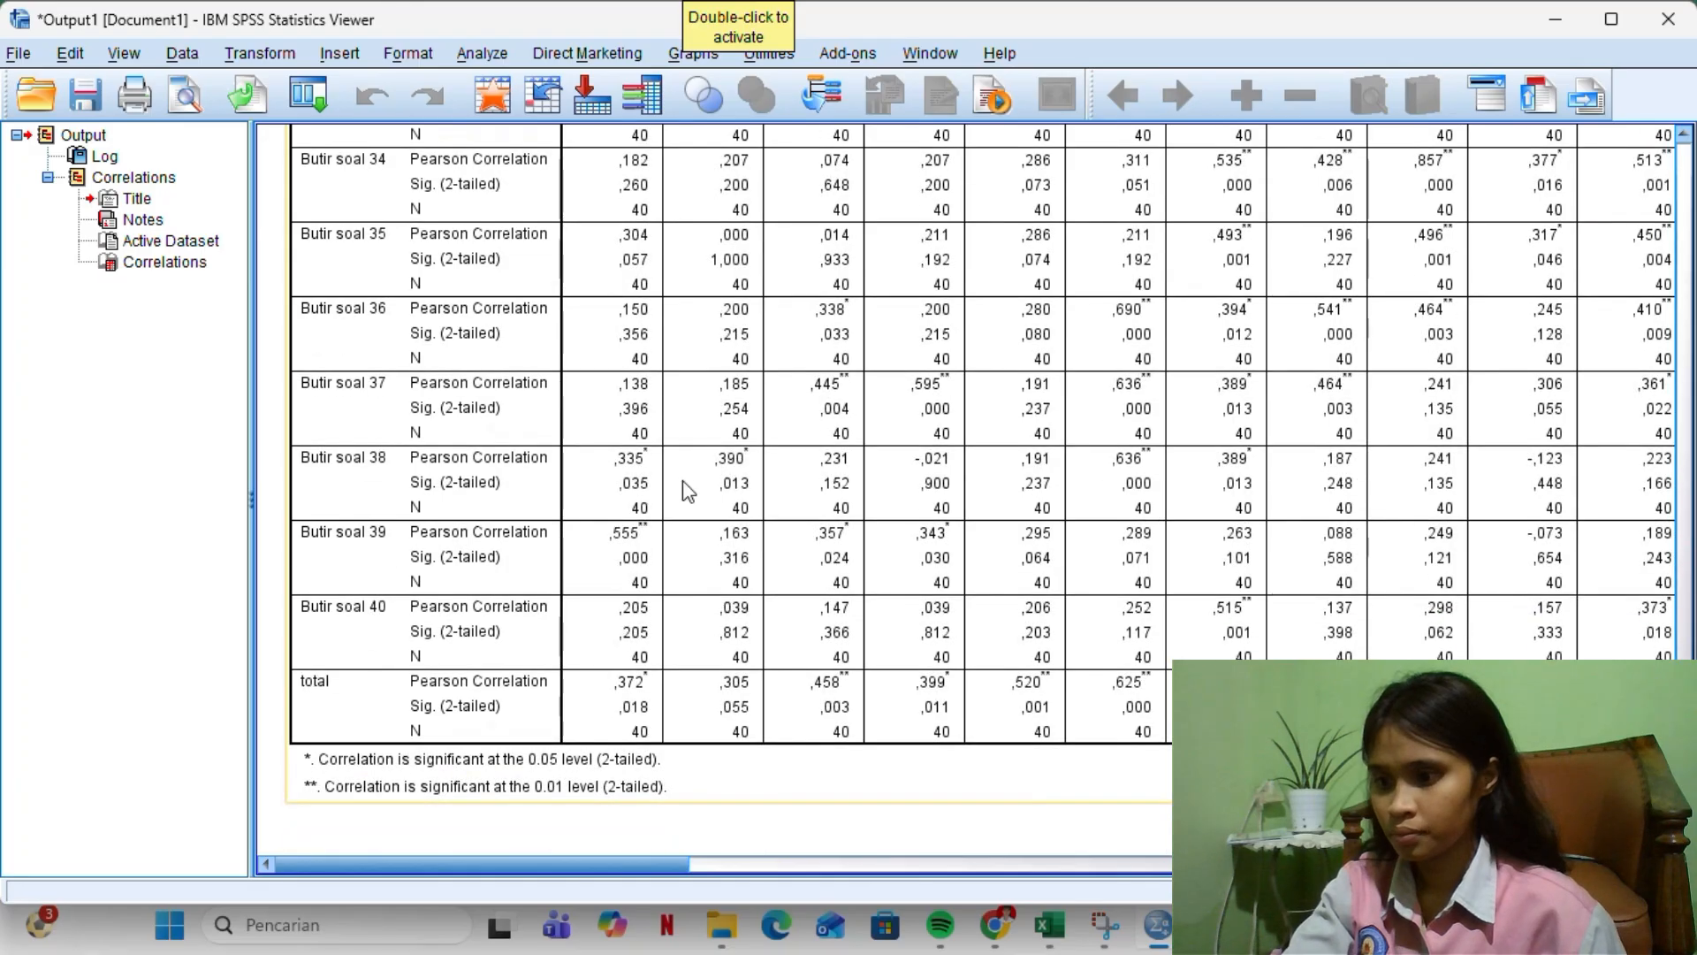
{"action": "scroll", "coordinate": [689, 491], "scroll_direction": "down", "scroll_amount": 3}
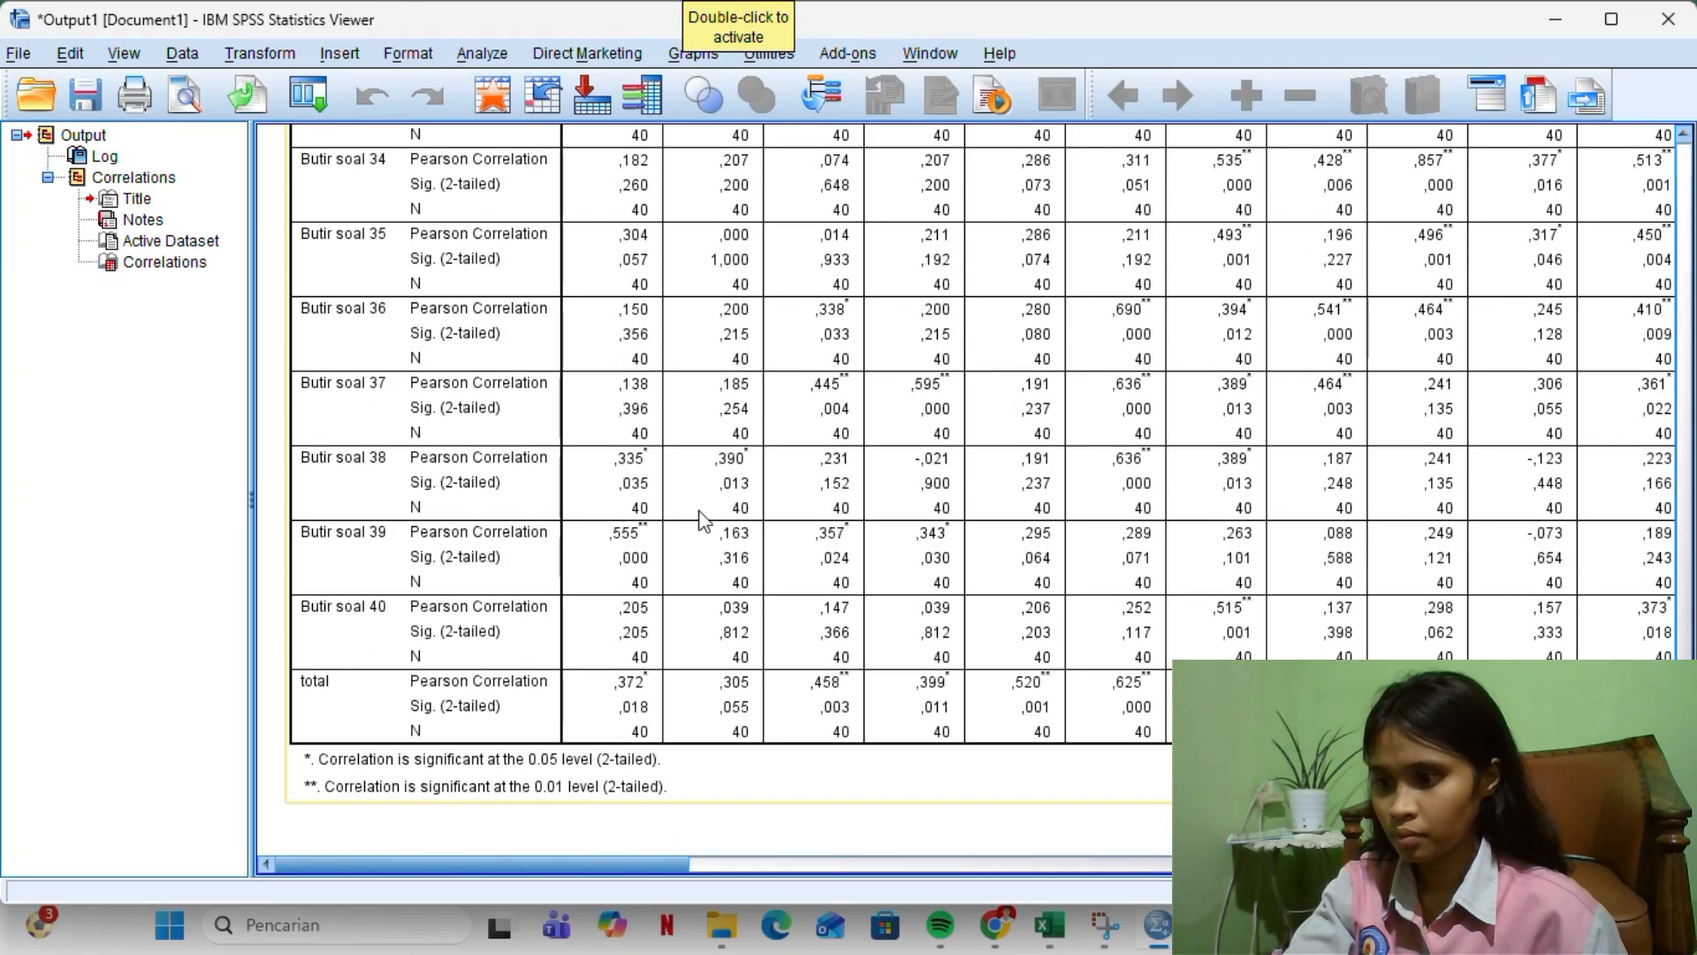
{"action": "scroll", "coordinate": [1041, 670], "scroll_direction": "up", "scroll_amount": 3}
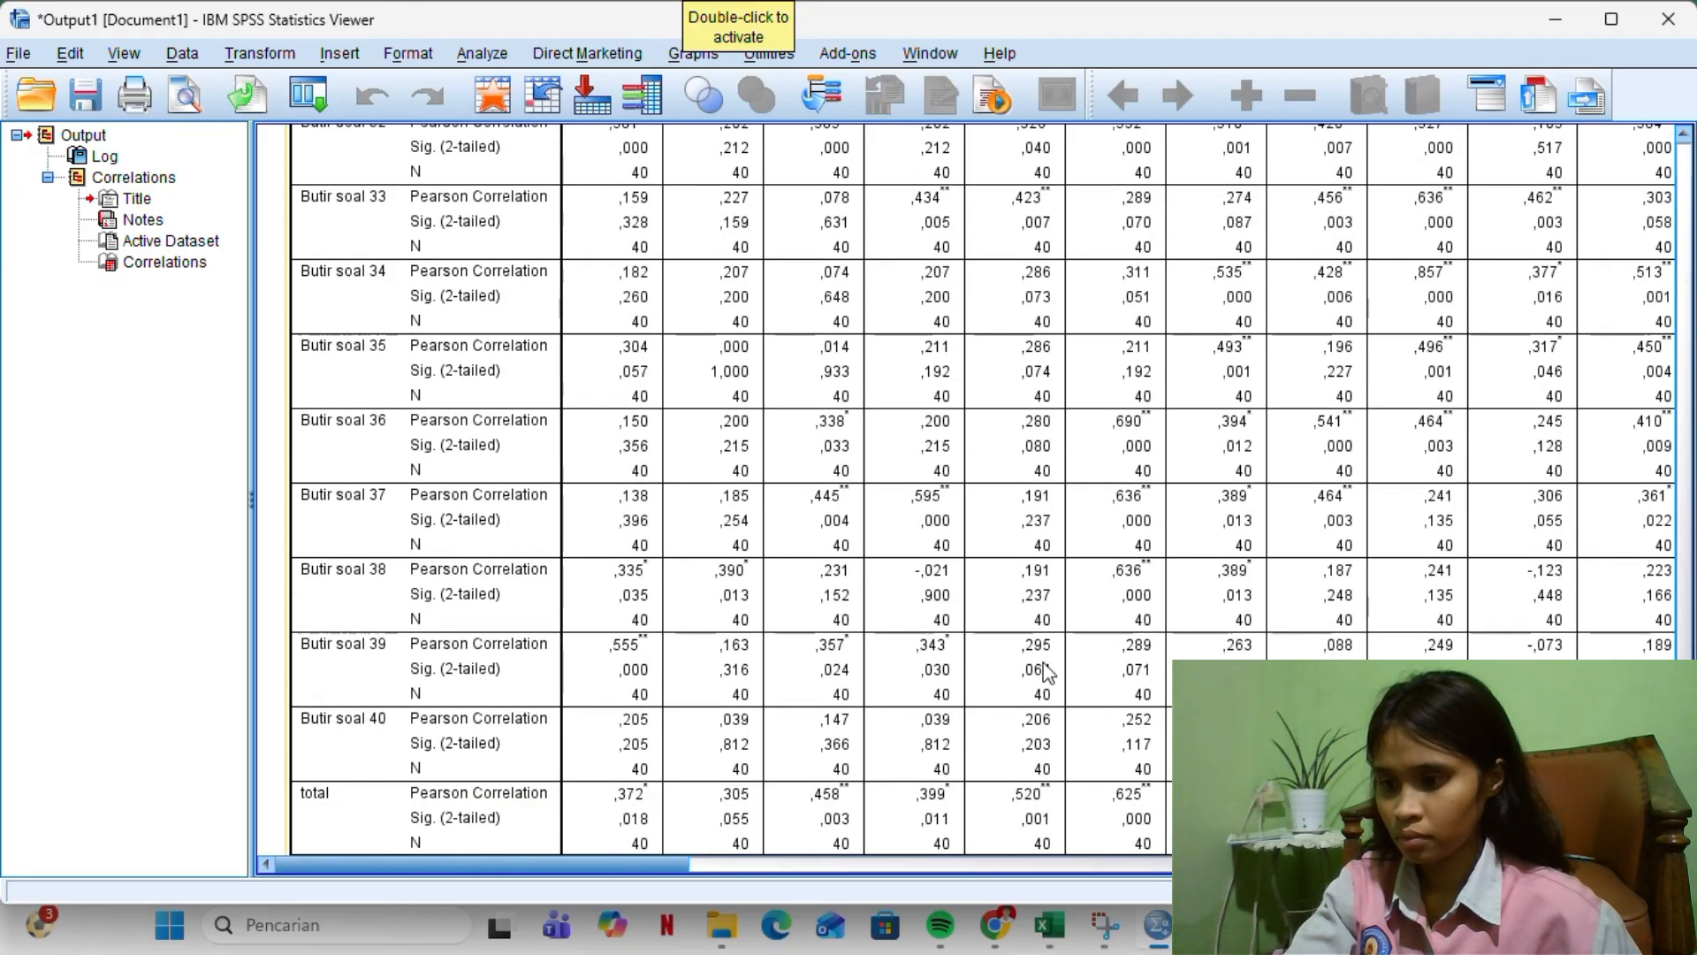
{"action": "scroll", "coordinate": [1047, 673], "scroll_direction": "up", "scroll_amount": 18}
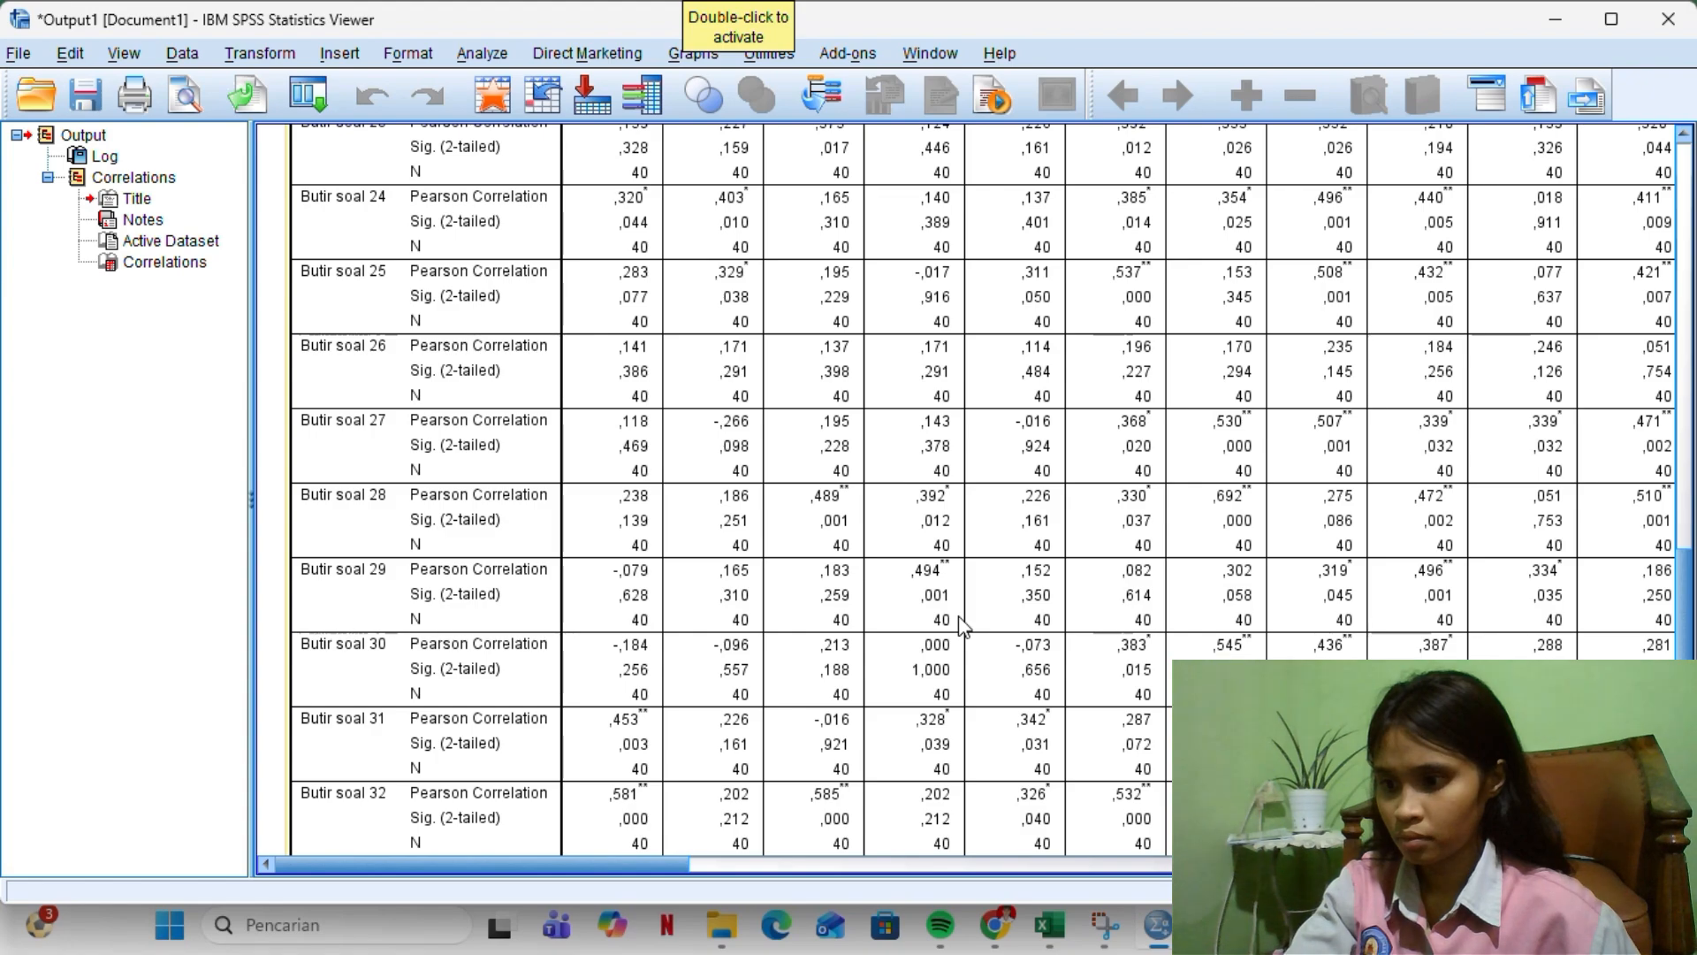
{"action": "scroll", "coordinate": [964, 625], "scroll_direction": "up", "scroll_amount": 20}
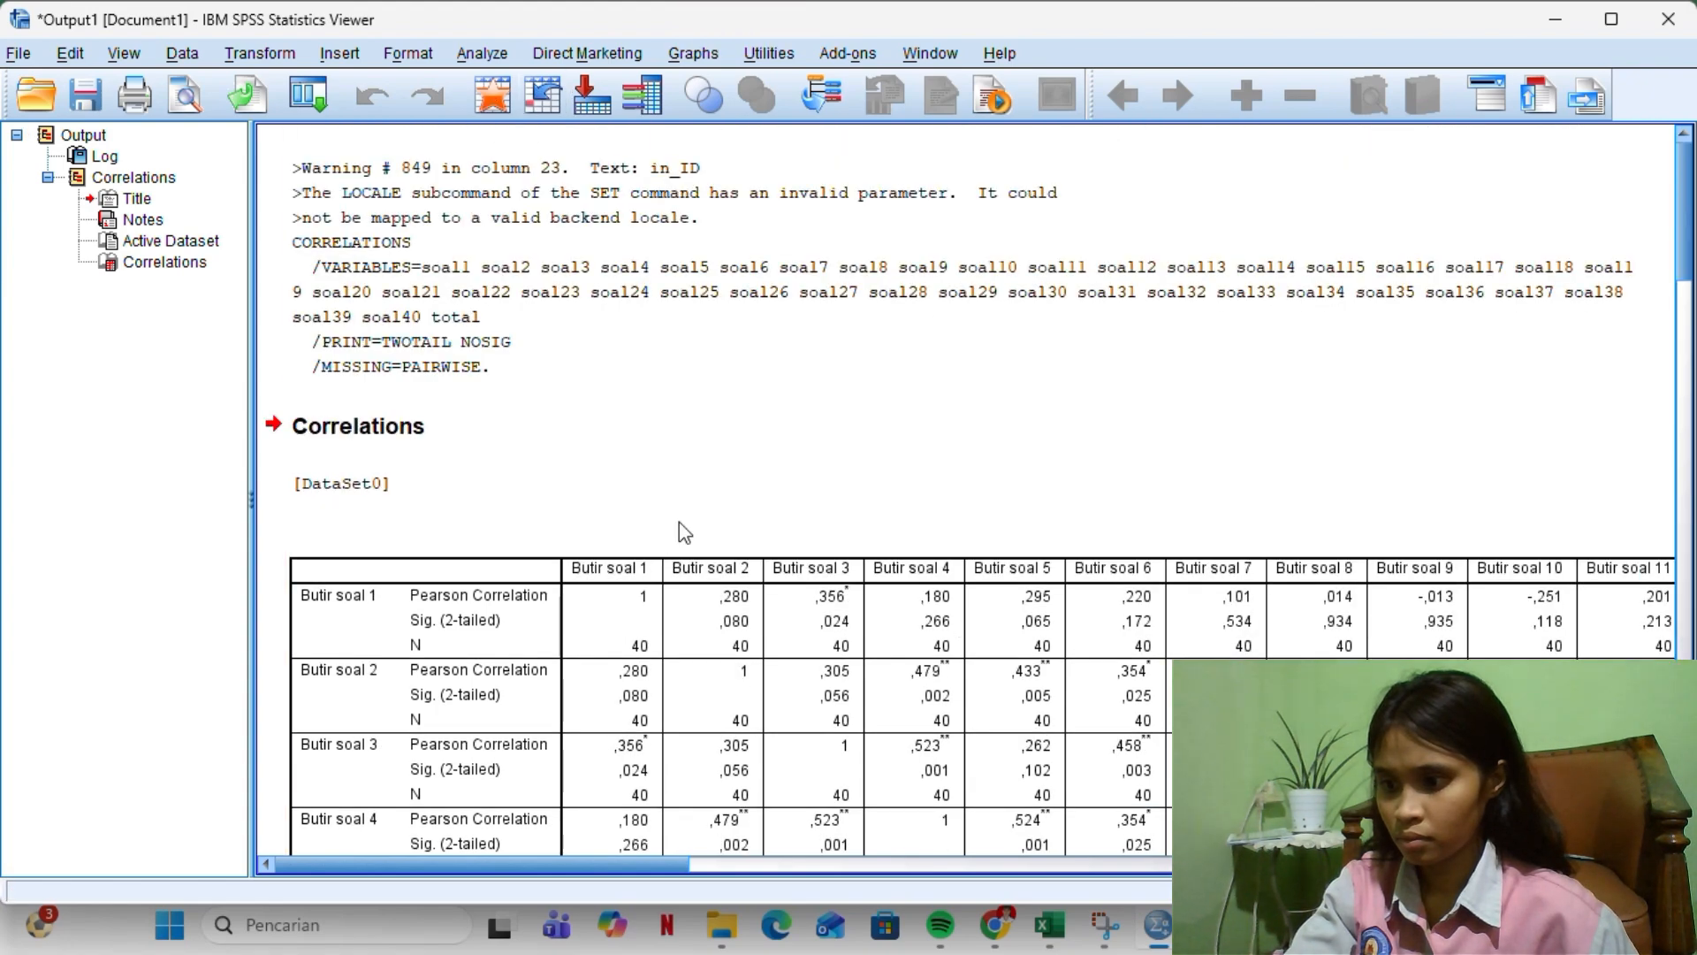
{"action": "left_click", "coordinate": [1578, 29]}
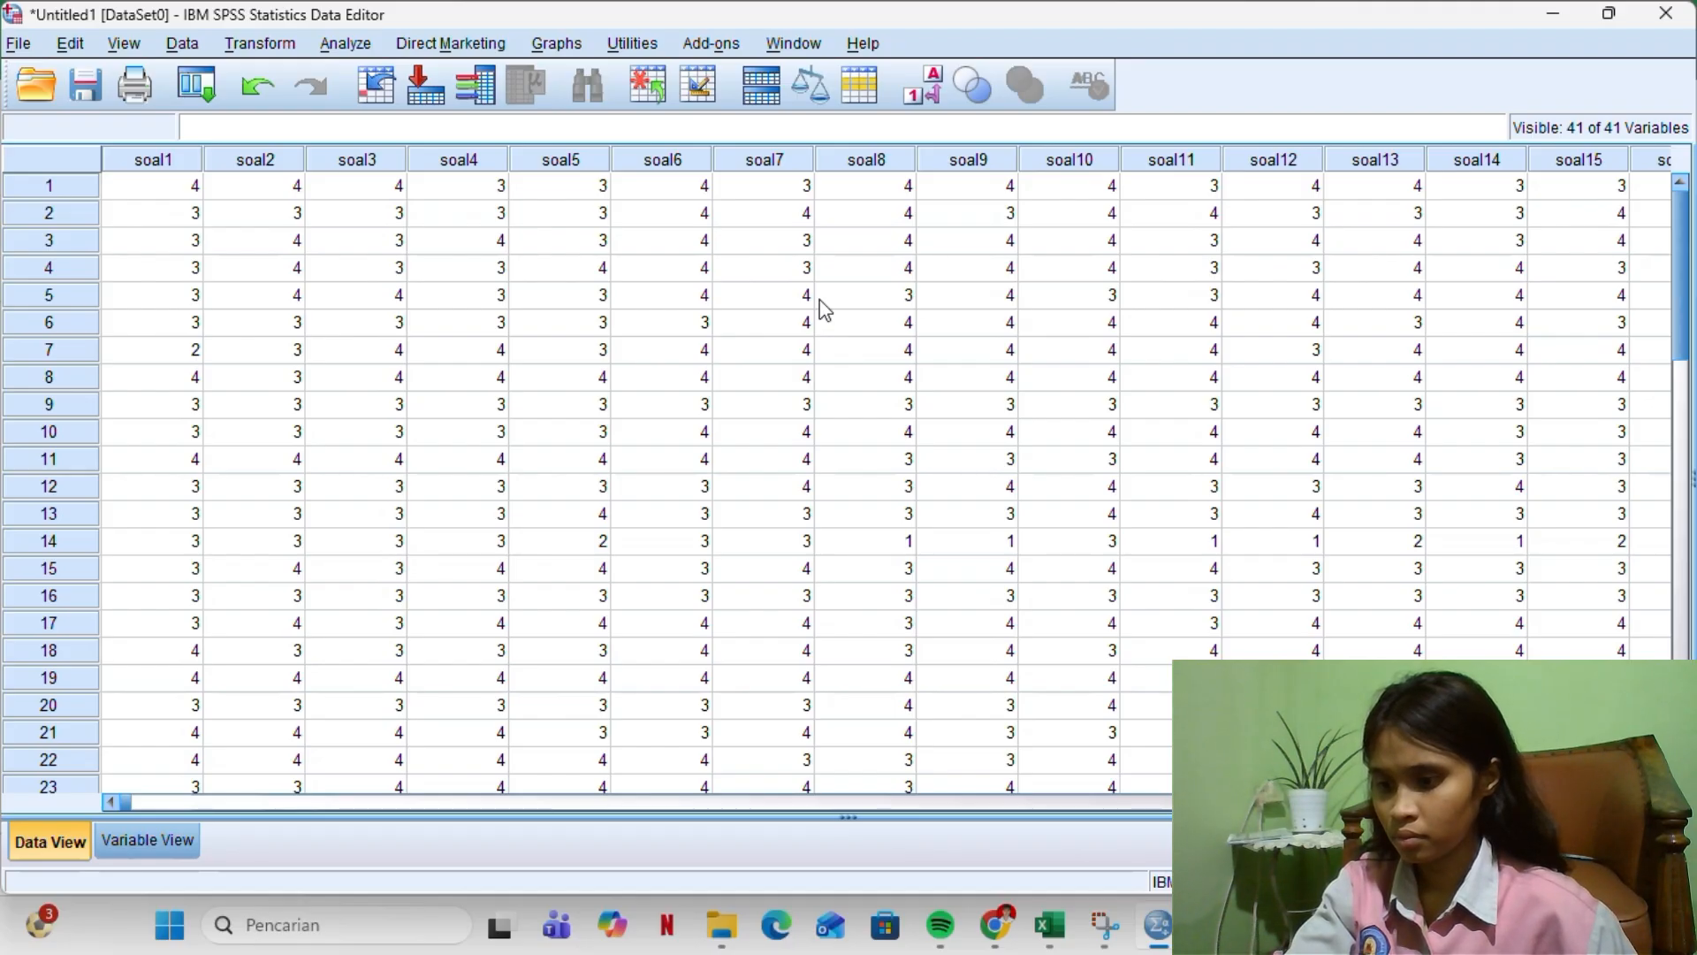
{"action": "left_click", "coordinate": [357, 46]}
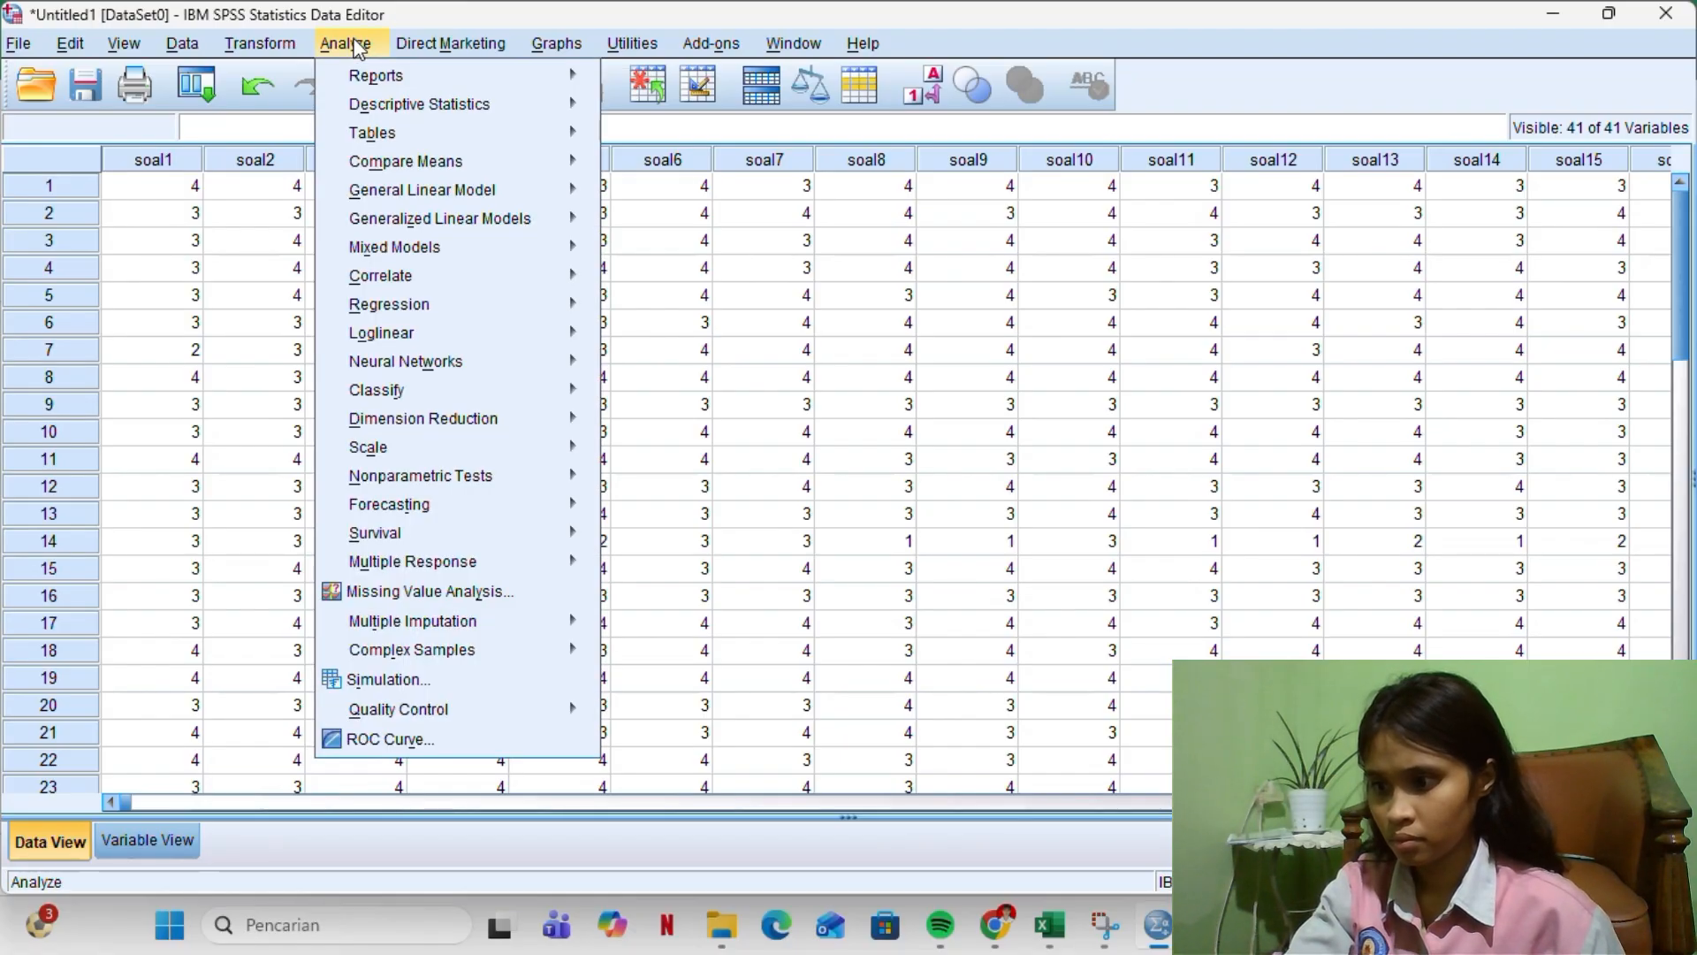
{"action": "mouse_move", "coordinate": [579, 304]}
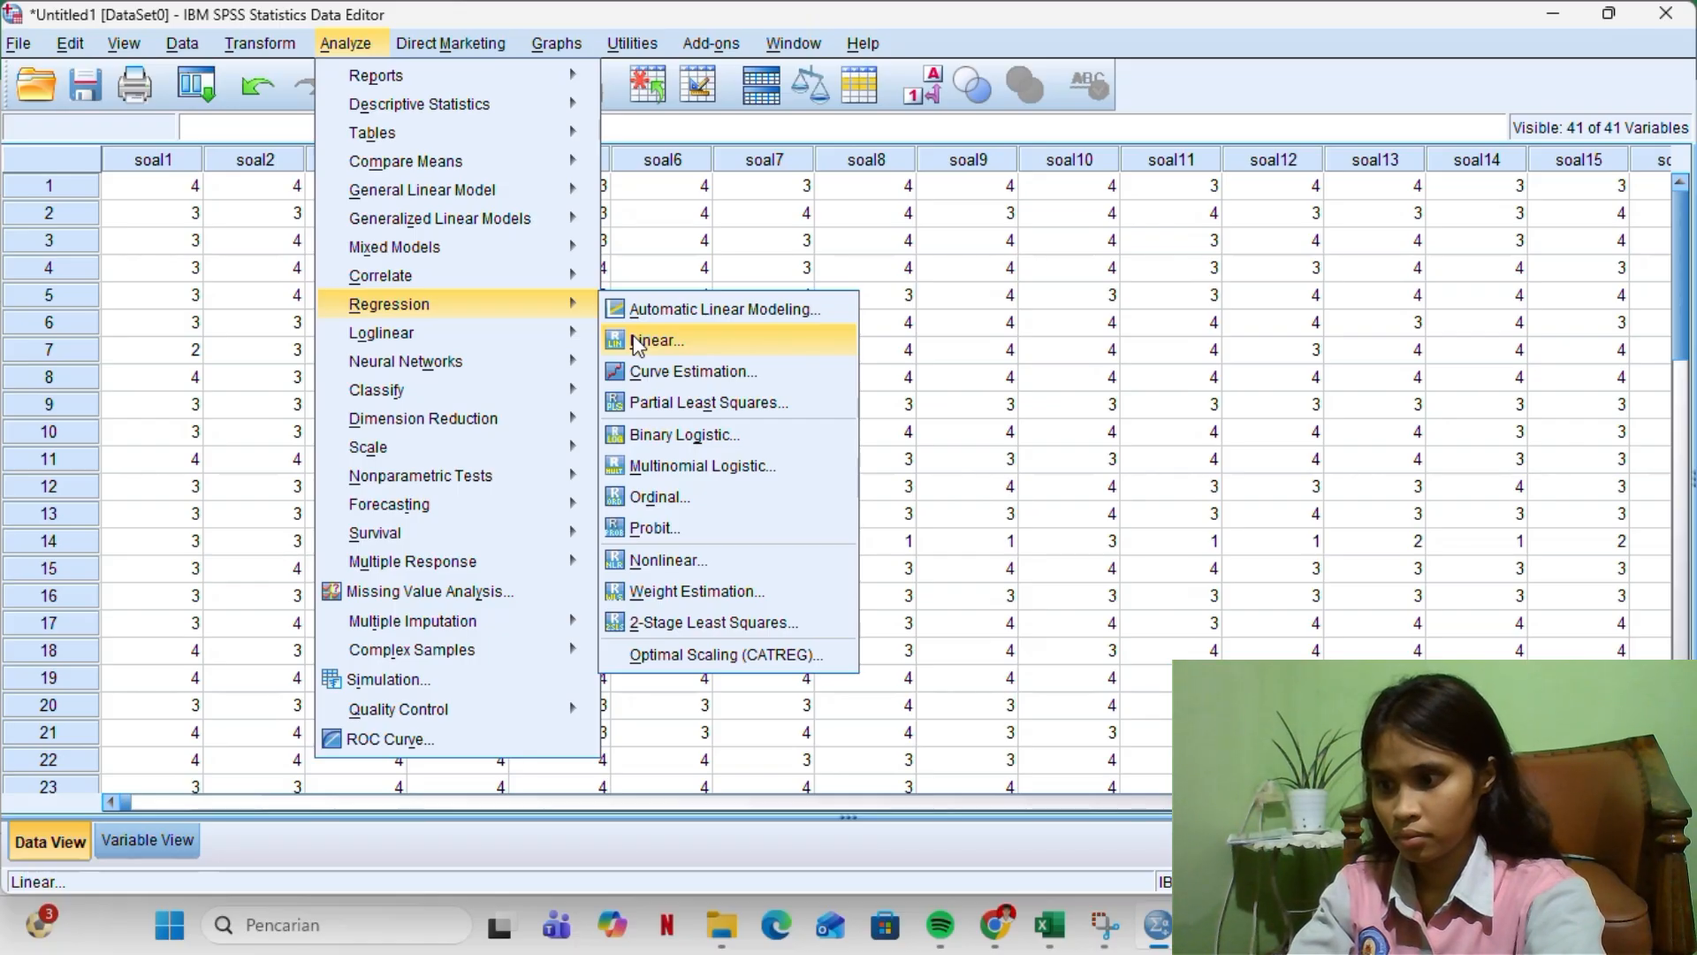
{"action": "mouse_move", "coordinate": [464, 449]}
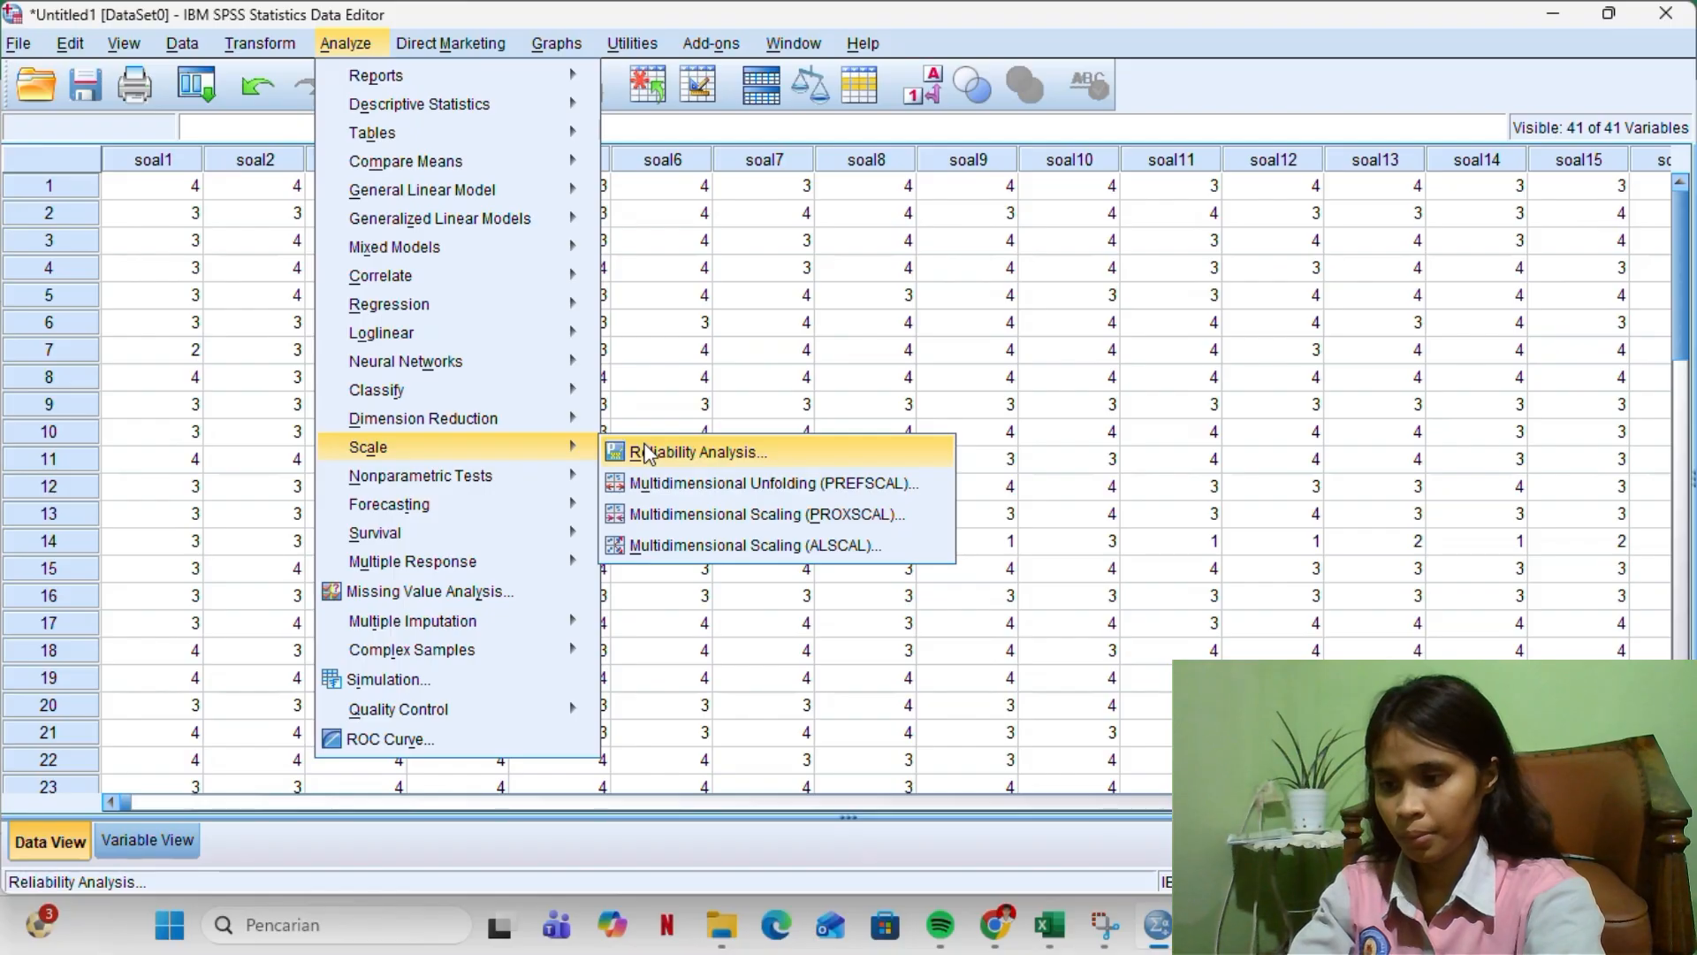
{"action": "left_click", "coordinate": [648, 453]}
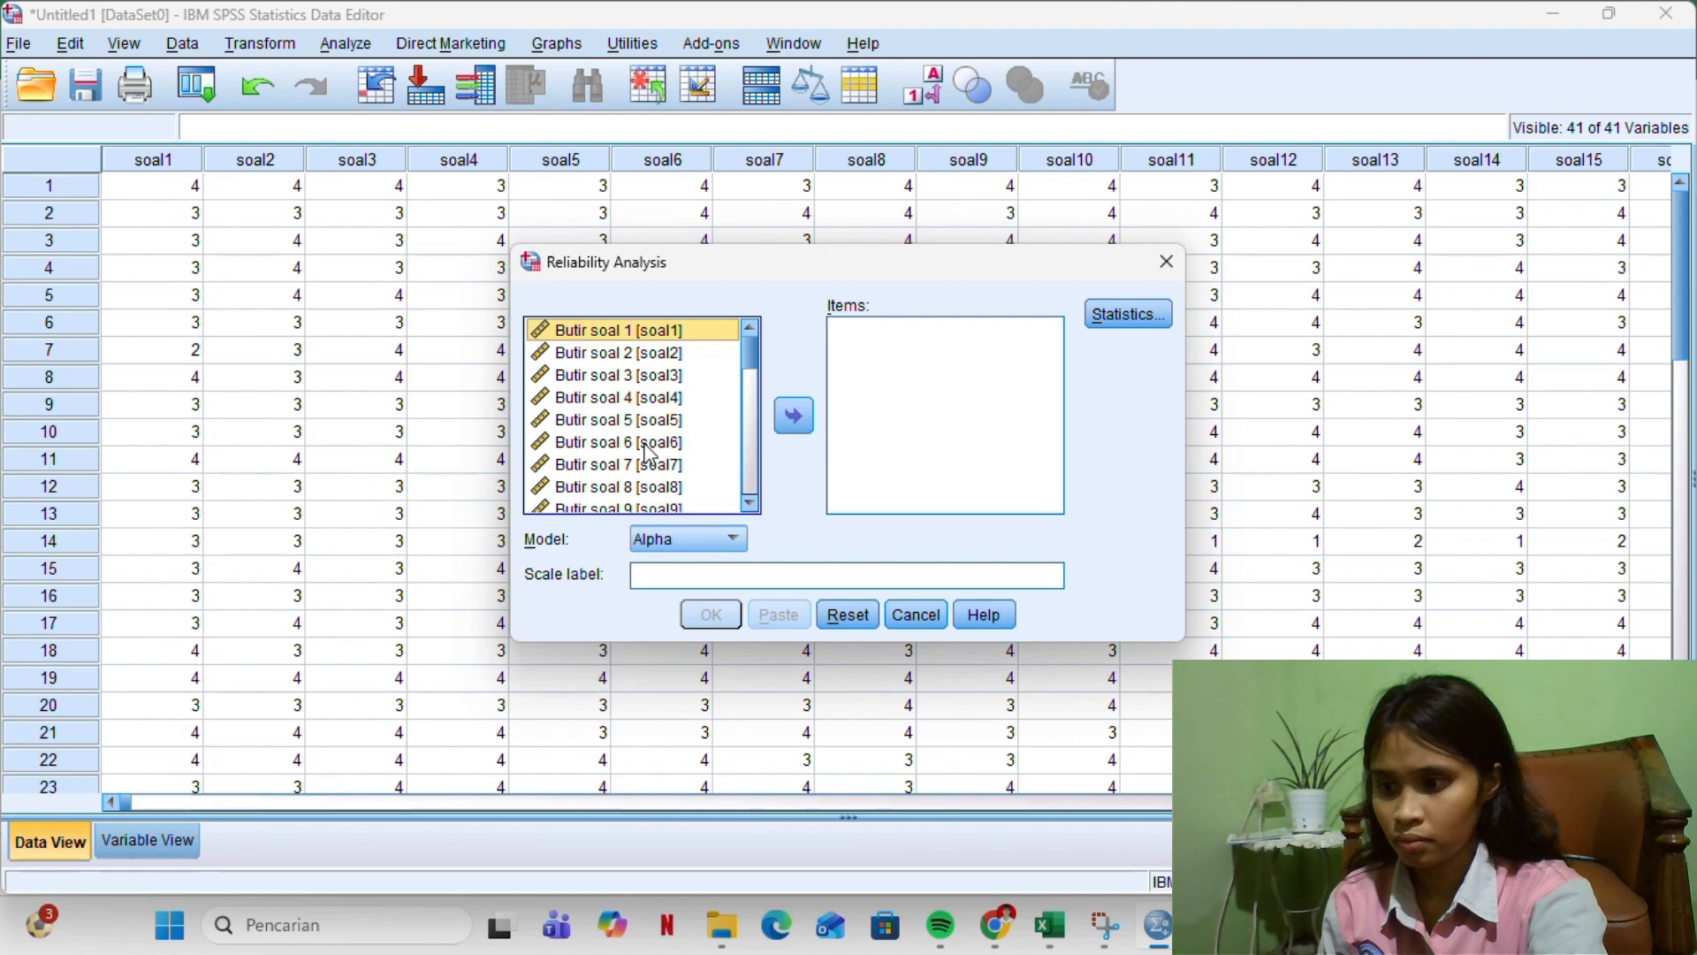
{"action": "left_click", "coordinate": [1172, 267]}
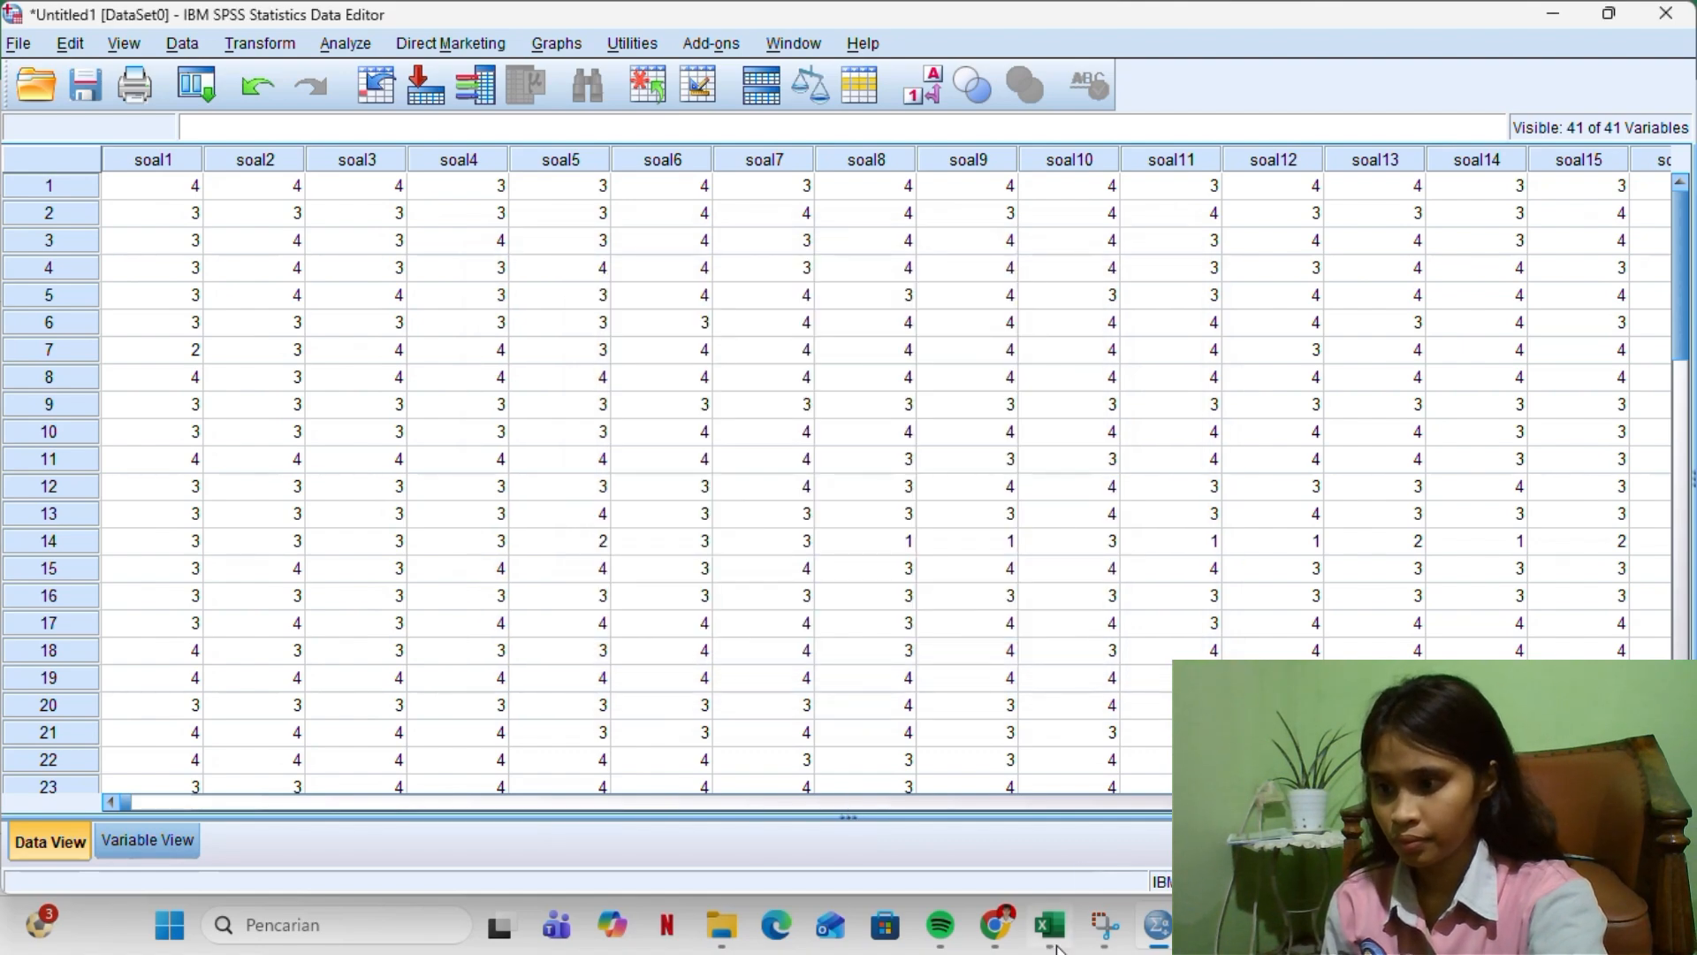
{"action": "mouse_move", "coordinate": [1056, 944]}
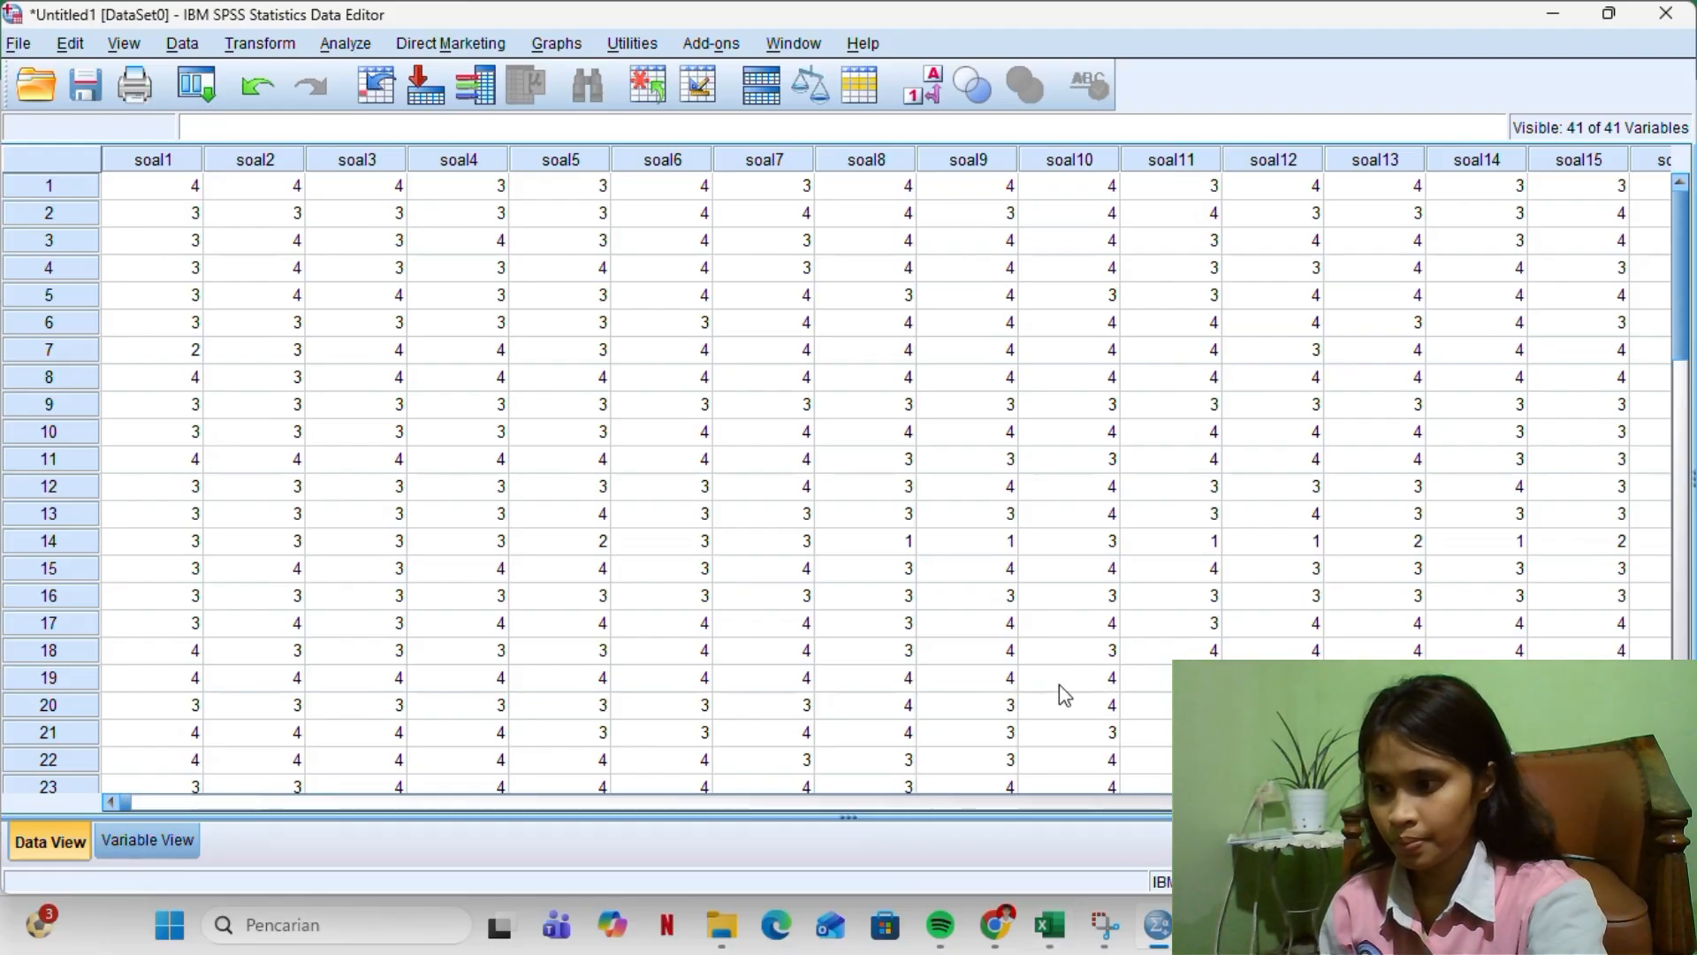
Switch to Excel and examine the item validity table on Lembar2, from R. Hitung to Interpretasi, across all 40 items
{"action": "left_click", "coordinate": [1050, 924]}
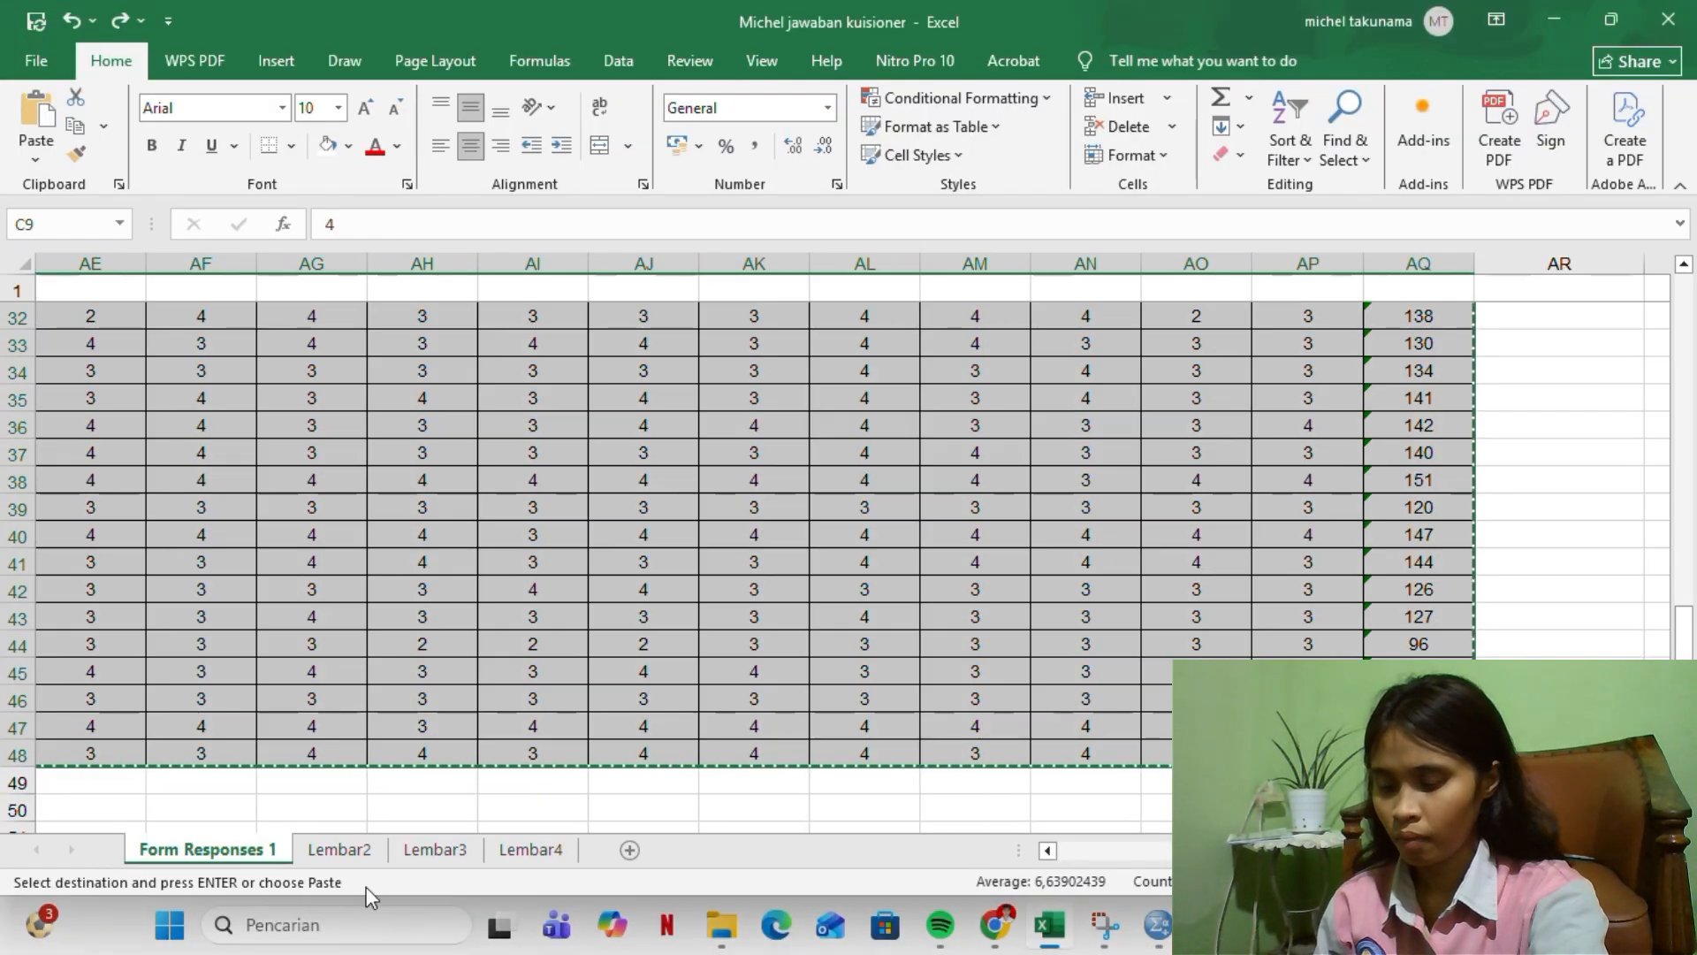
{"action": "left_click", "coordinate": [354, 851]}
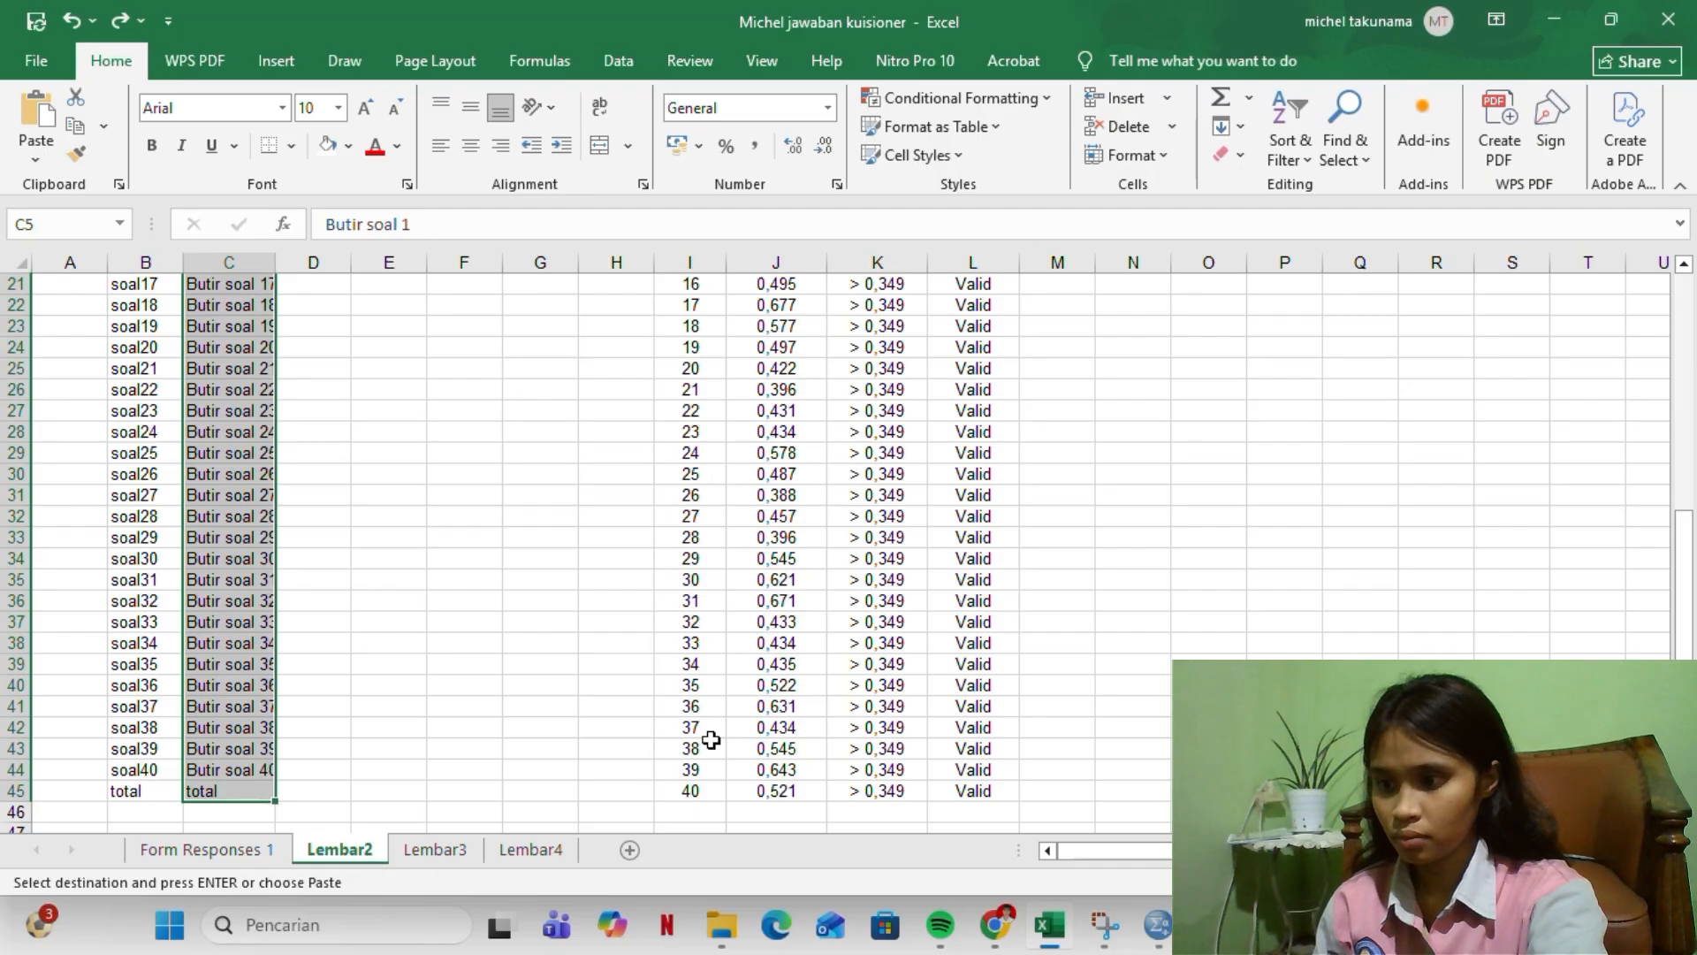
{"action": "scroll", "coordinate": [711, 740], "scroll_direction": "up", "scroll_amount": 7}
{"action": "left_click", "coordinate": [550, 663]}
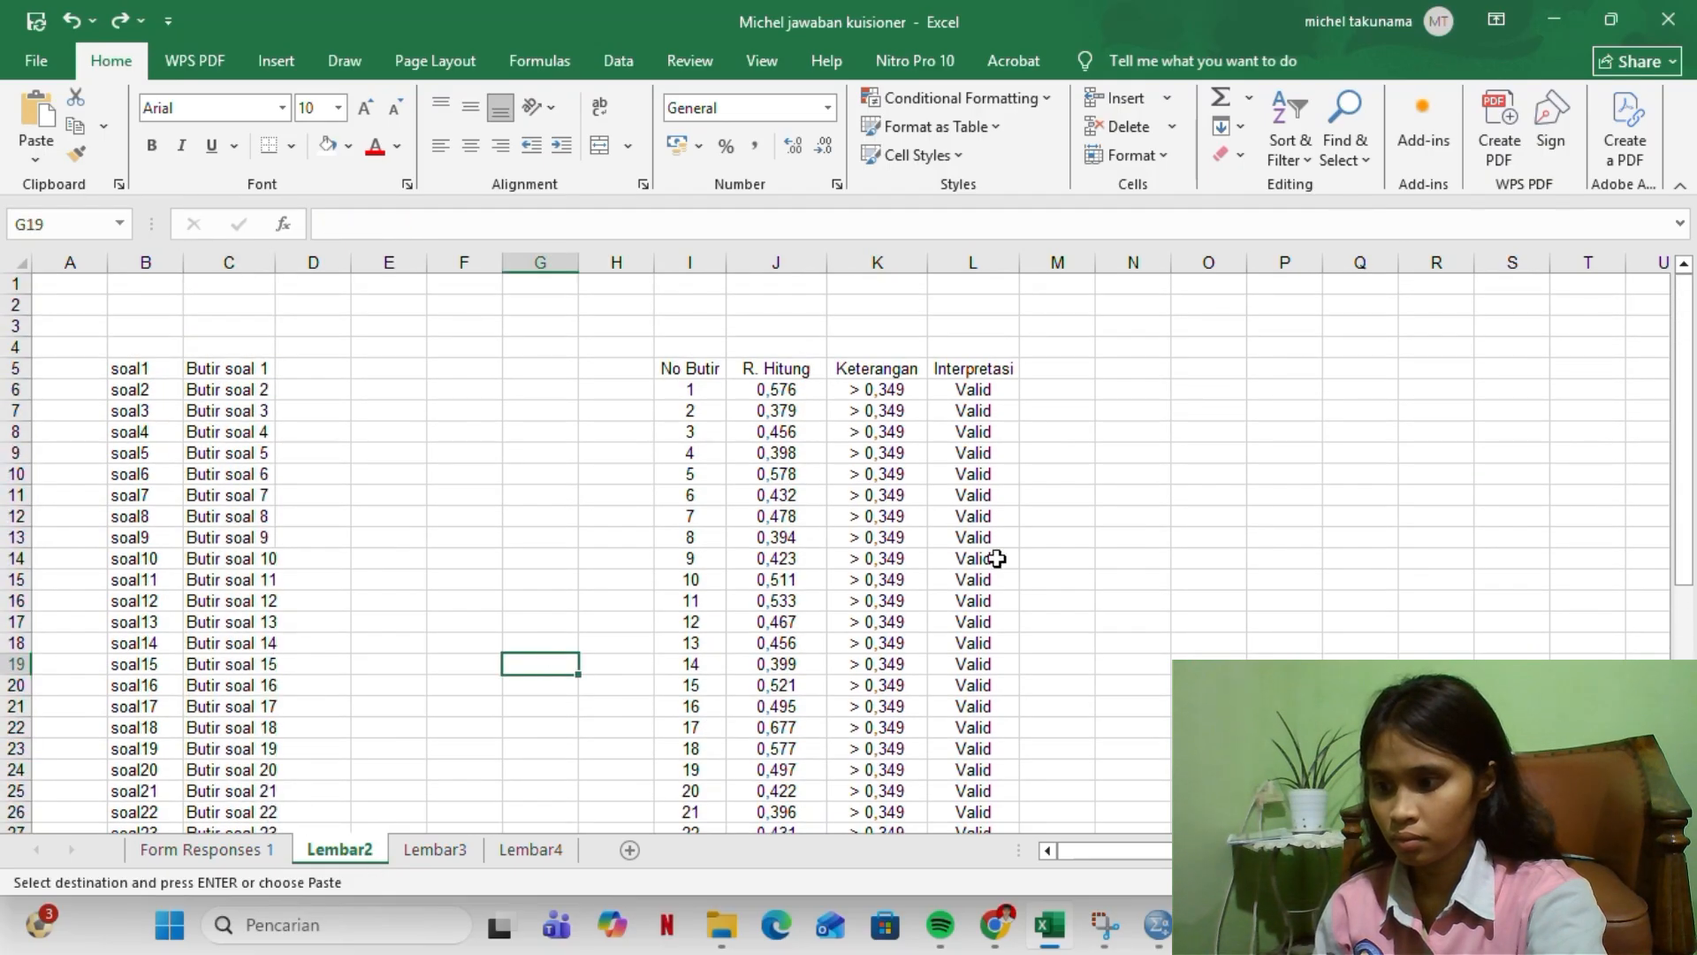
{"action": "scroll", "coordinate": [996, 558], "scroll_direction": "right", "scroll_amount": 3}
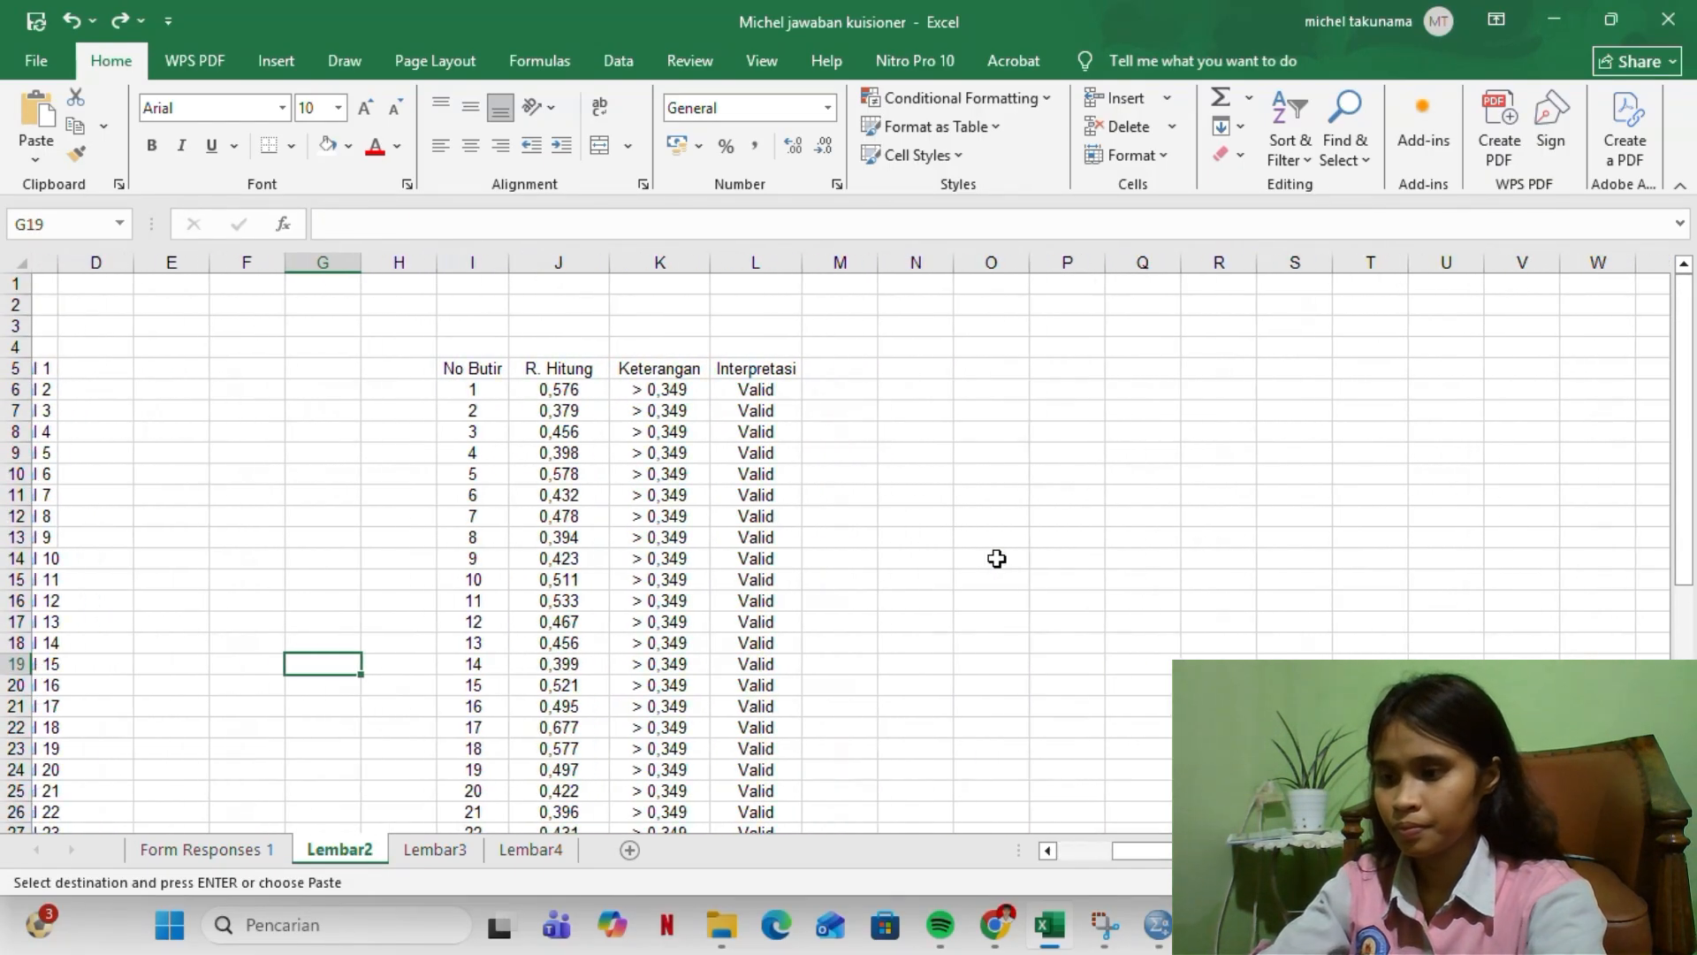
{"action": "scroll", "coordinate": [996, 558], "scroll_direction": "right", "scroll_amount": 1}
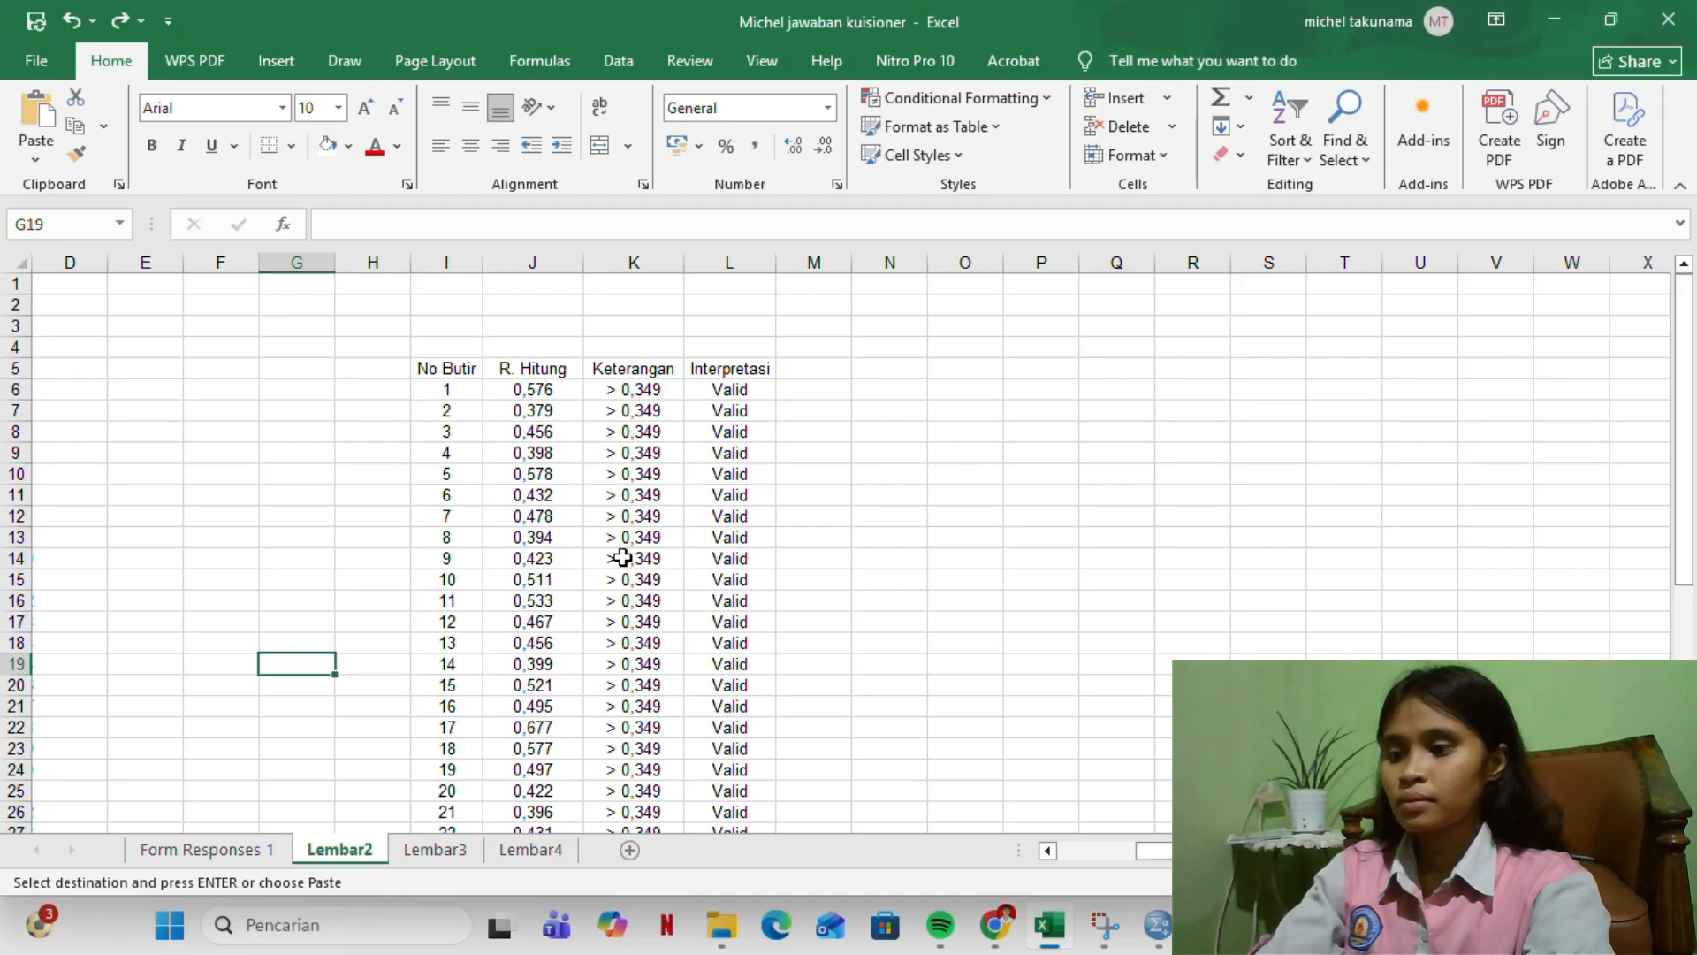
{"action": "left_click", "coordinate": [533, 390]}
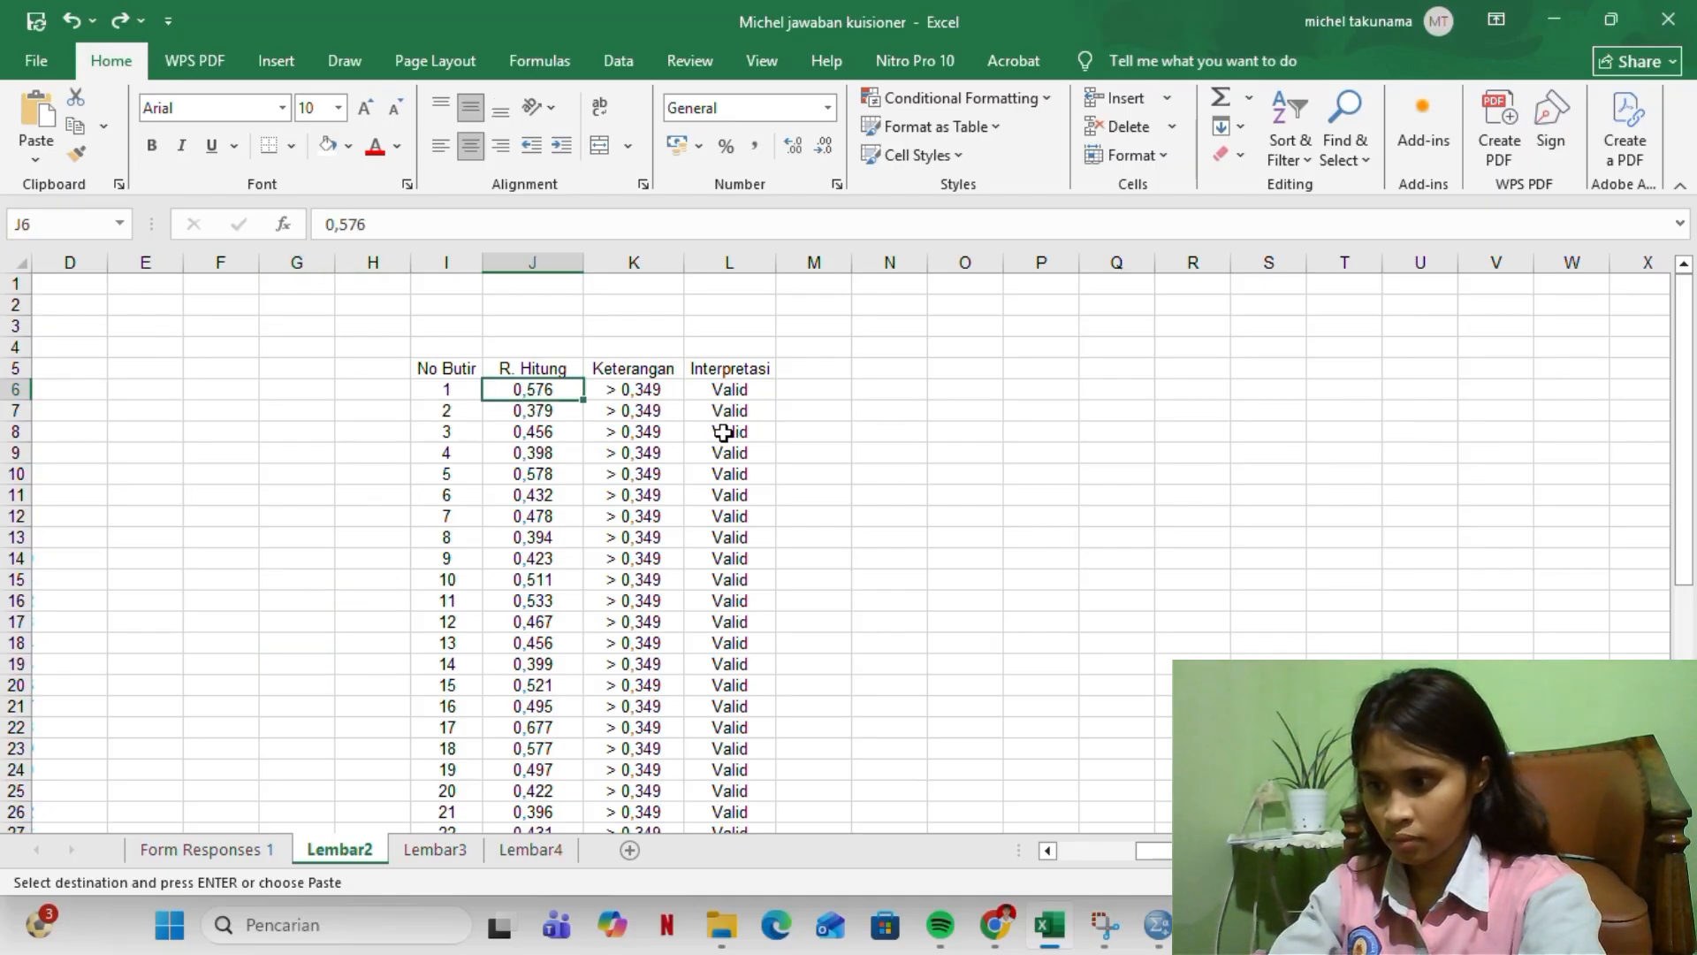
{"action": "scroll", "coordinate": [723, 432], "scroll_direction": "down", "scroll_amount": 7}
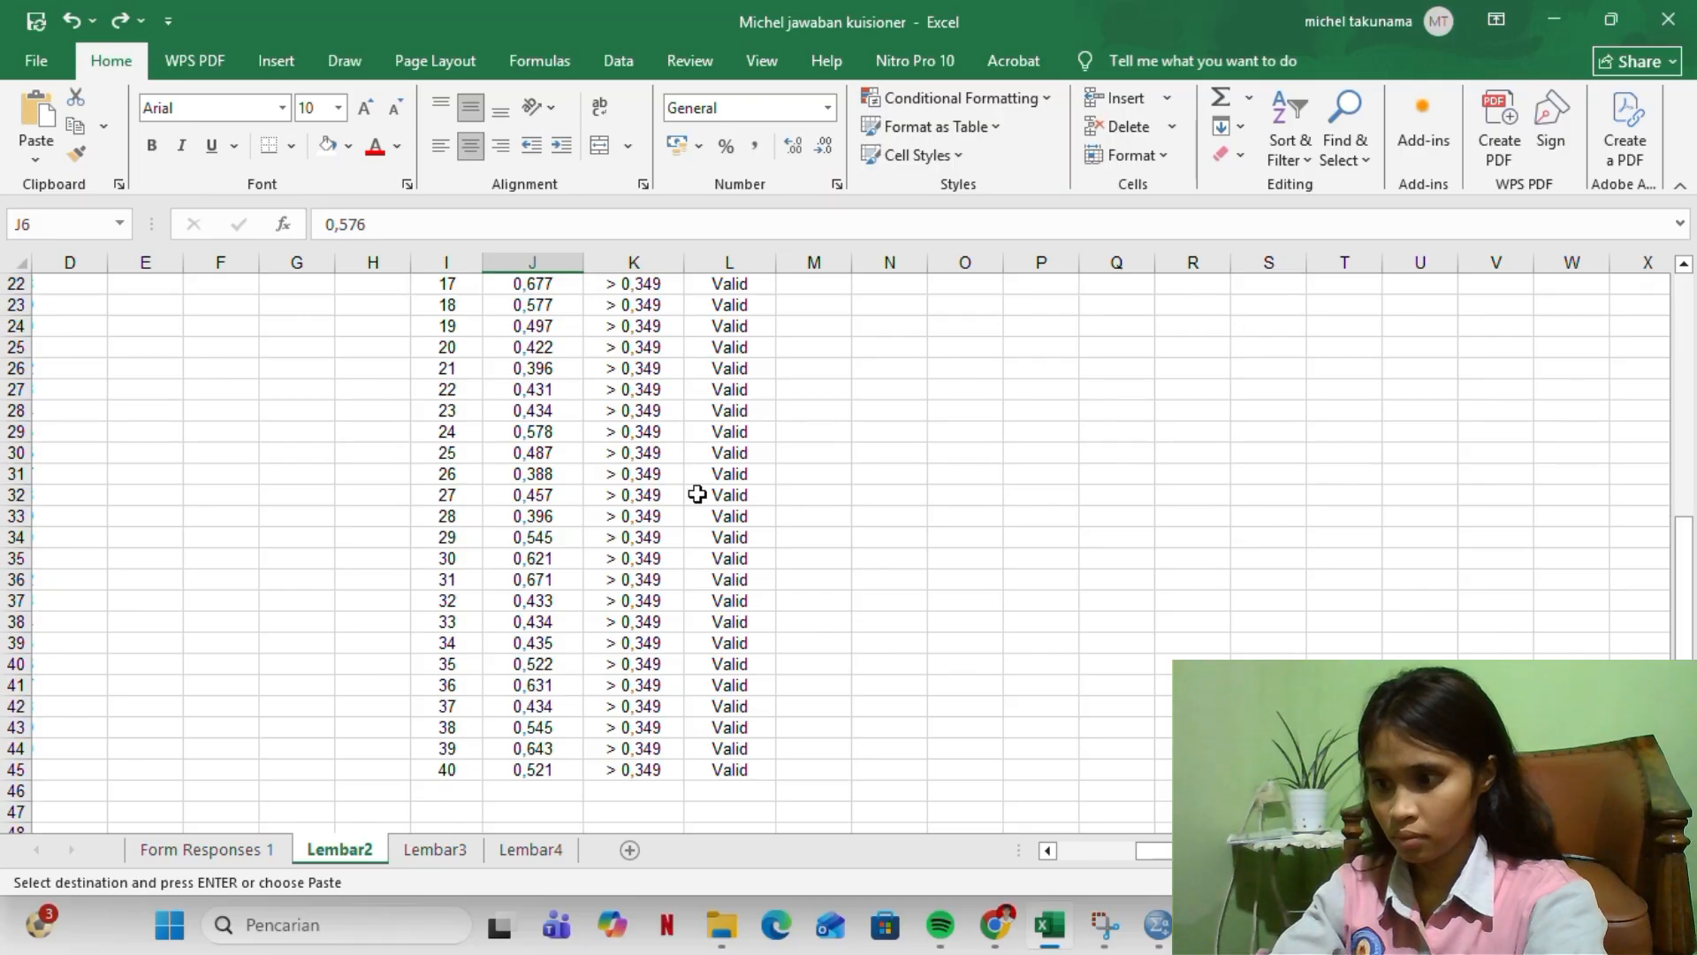
{"action": "scroll", "coordinate": [640, 668], "scroll_direction": "up", "scroll_amount": 7}
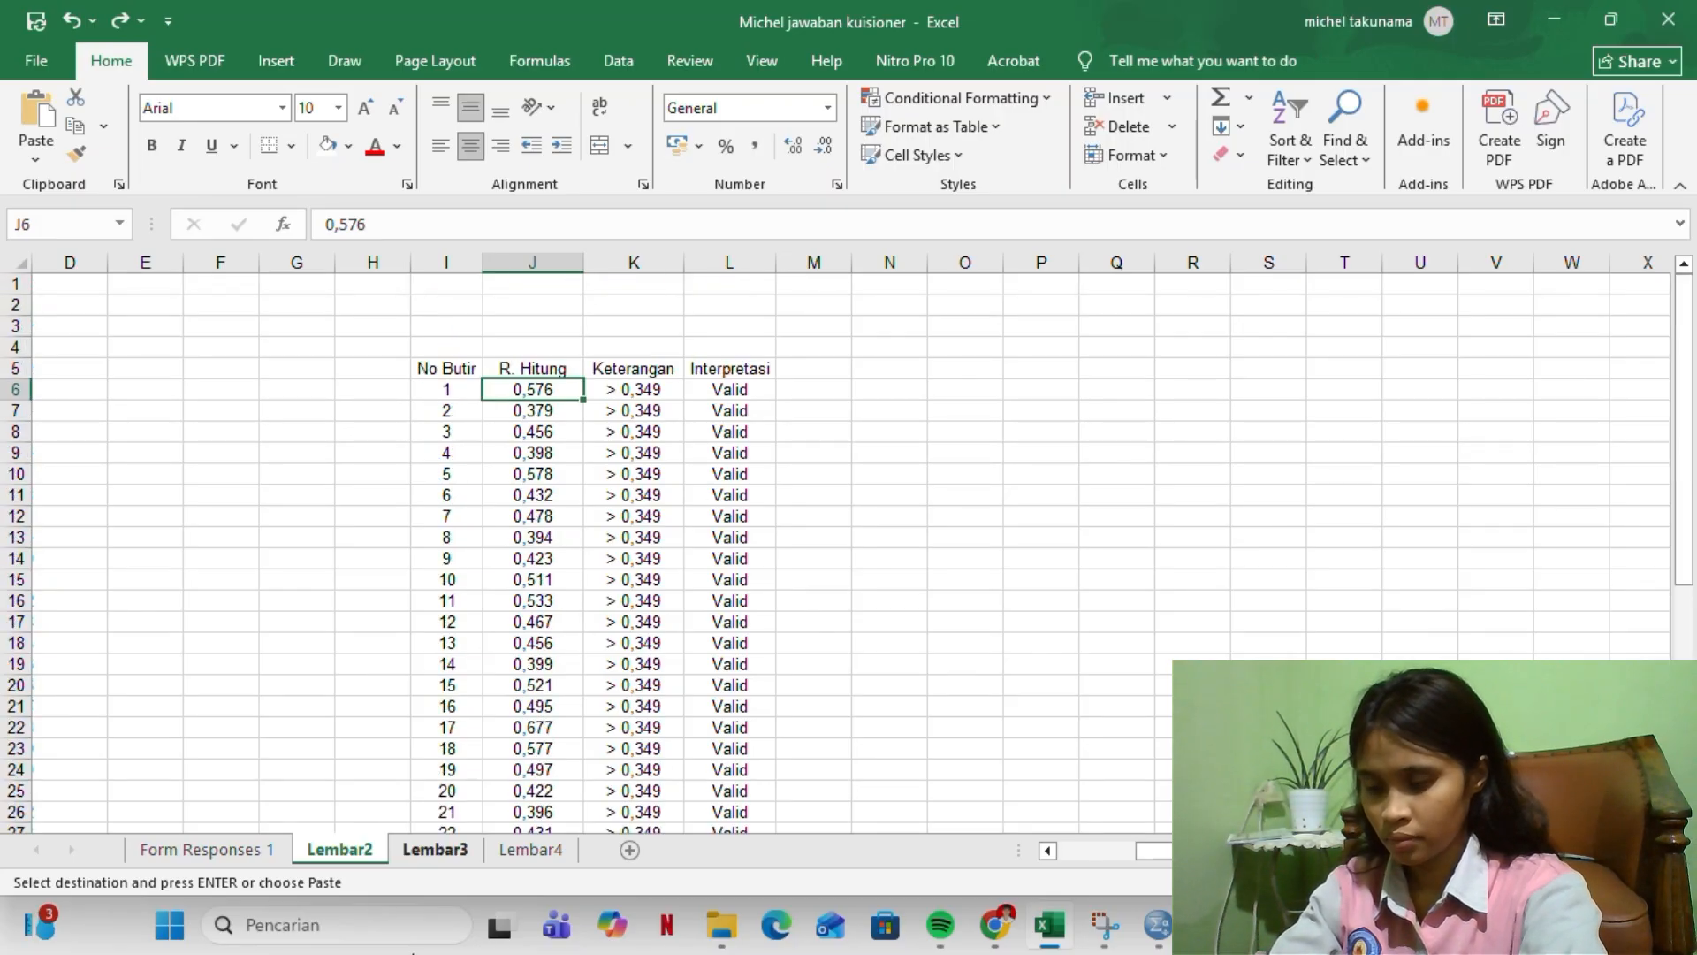
Return to the SPSS Data Editor, start a Reliability Analysis and add all variables, soal1 through soal40 and total, to its items
{"action": "mouse_move", "coordinate": [1158, 924]}
{"action": "left_click", "coordinate": [1071, 808]}
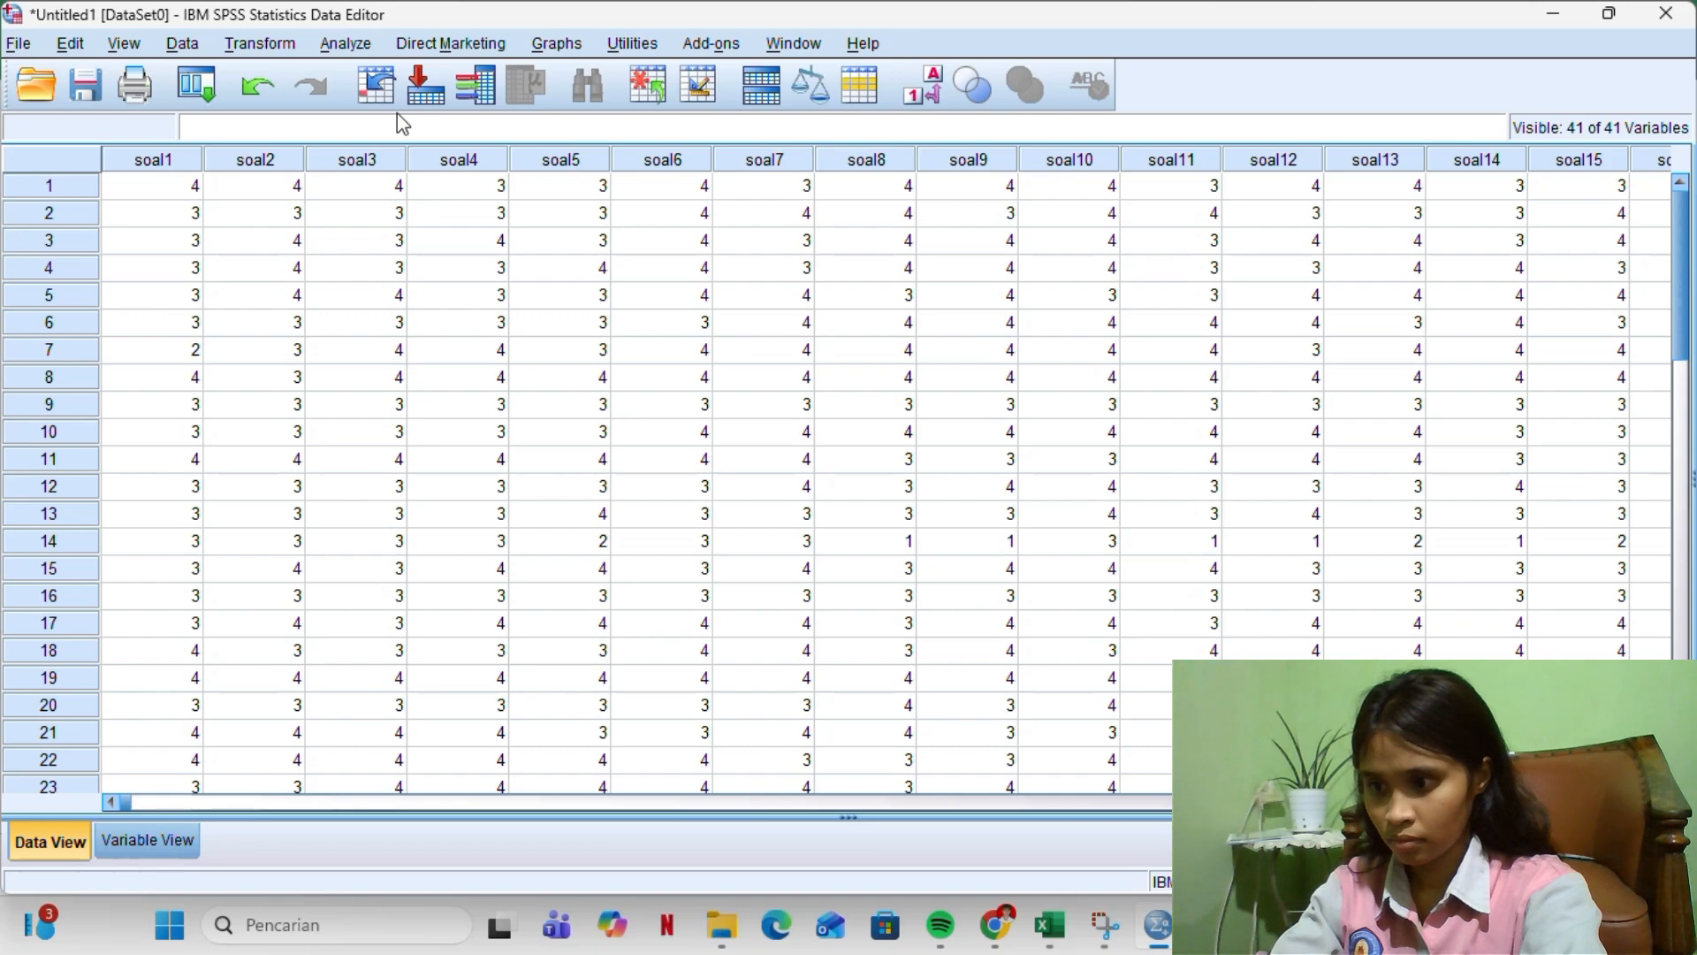
{"action": "left_click", "coordinate": [345, 44]}
{"action": "mouse_move", "coordinate": [437, 449]}
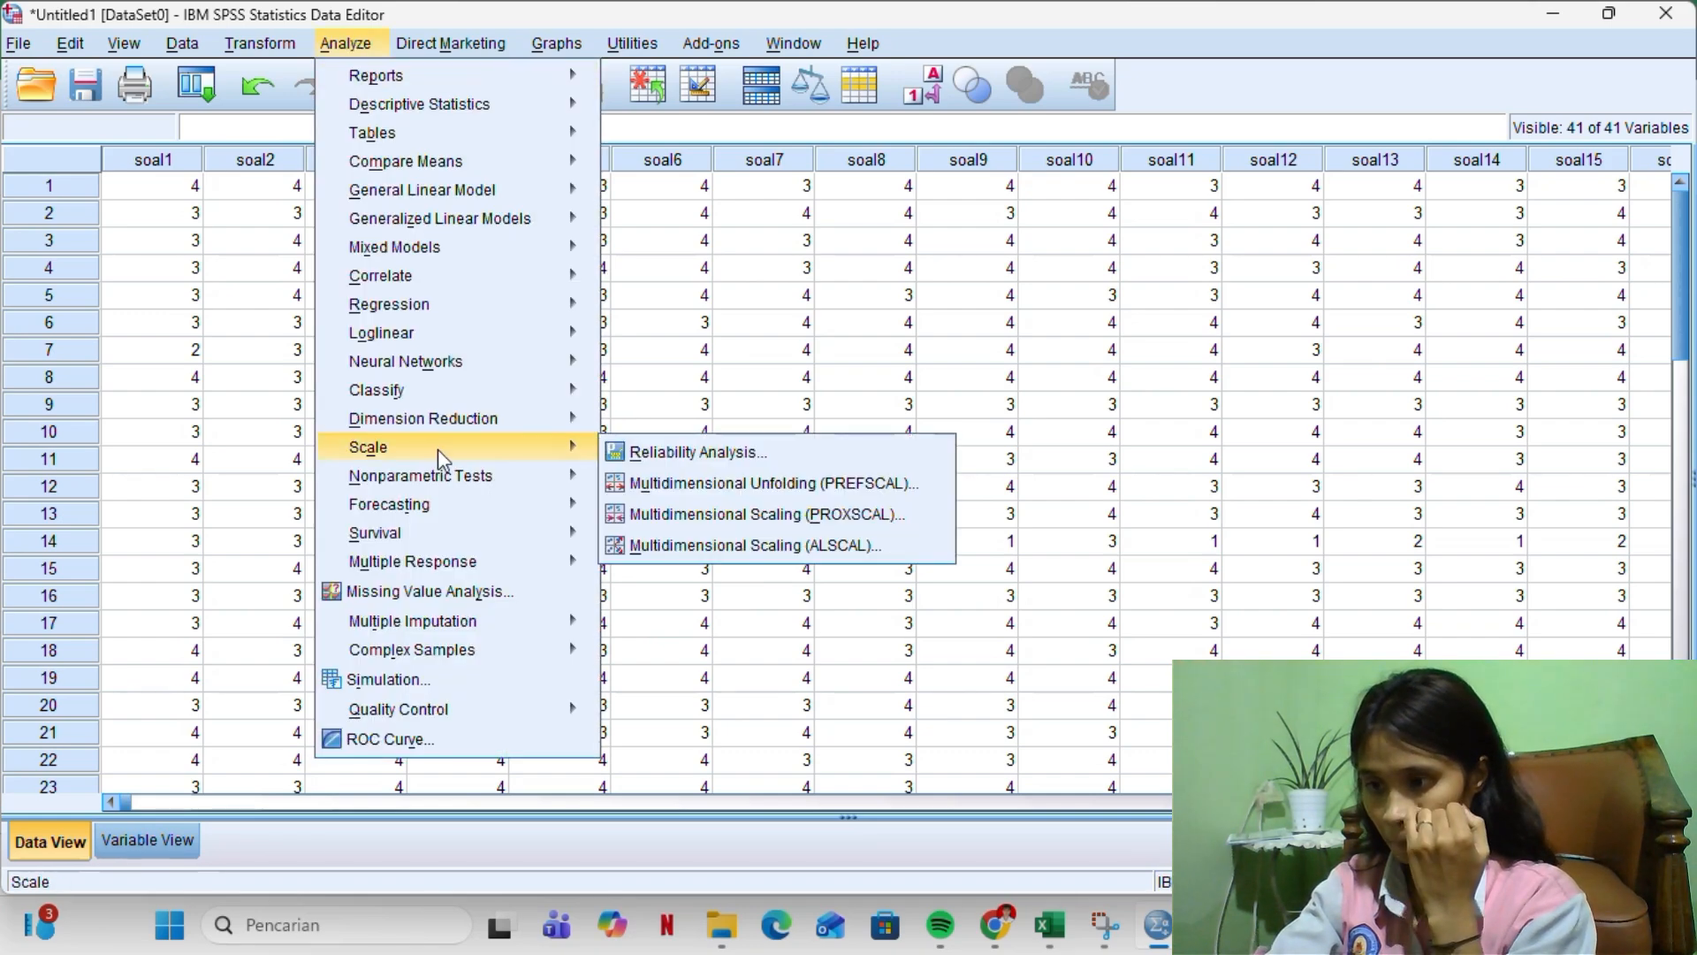
{"action": "left_click", "coordinate": [639, 454]}
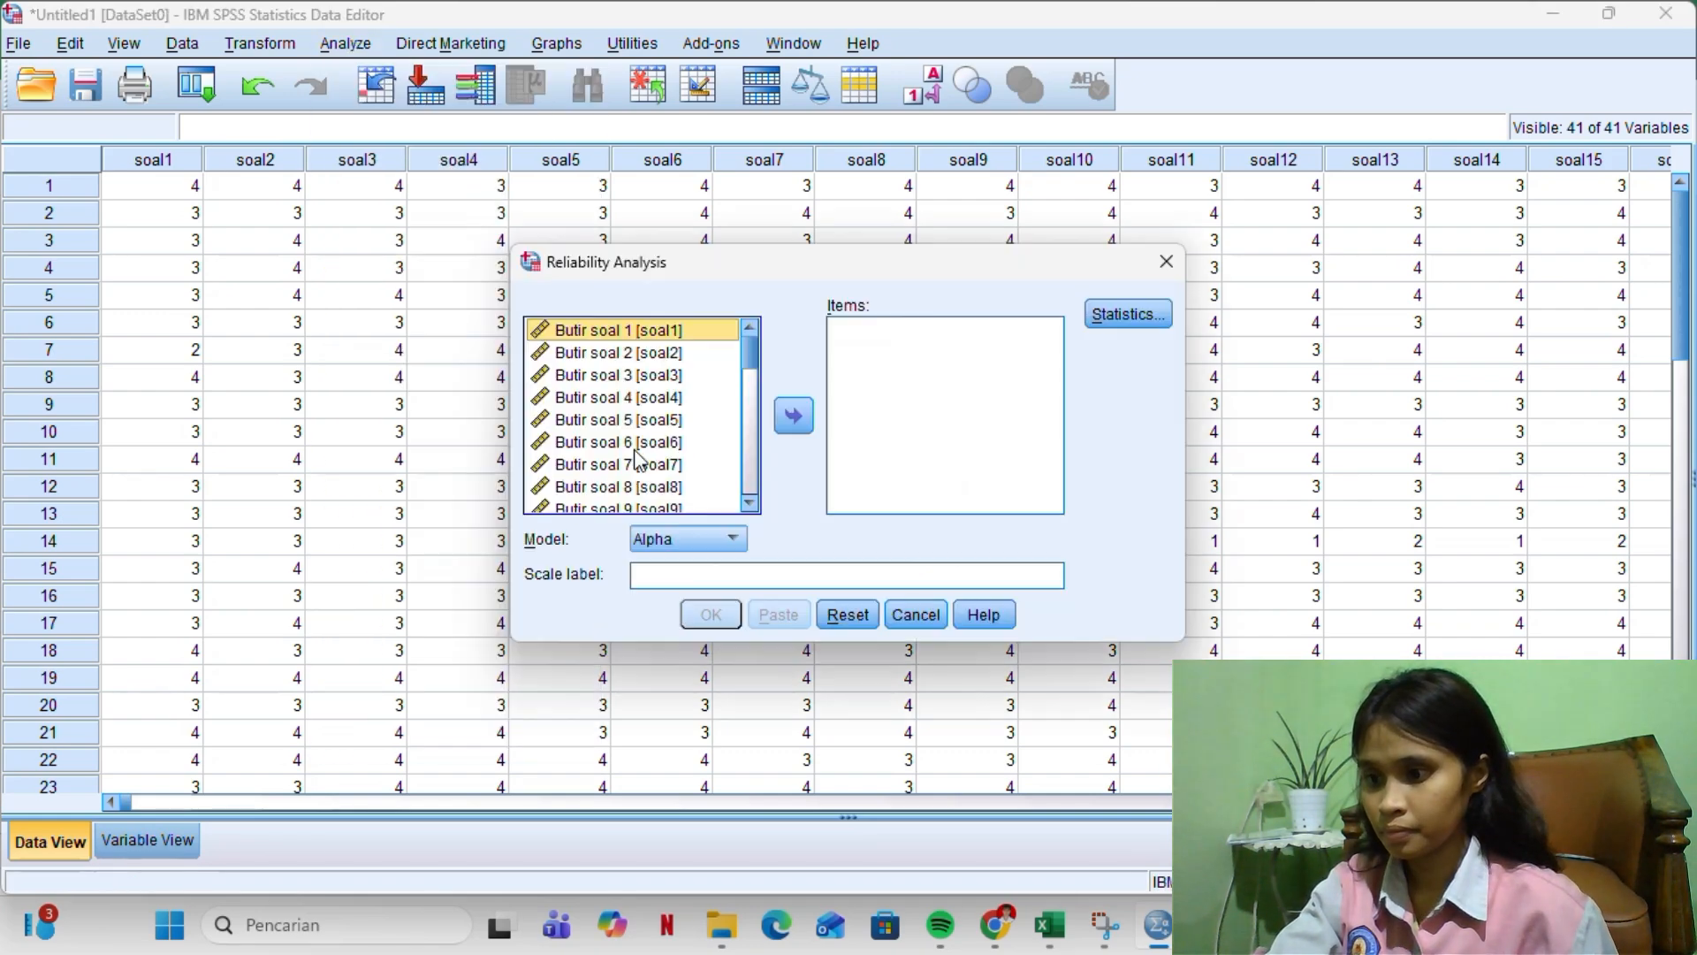
{"action": "left_click", "coordinate": [636, 448]}
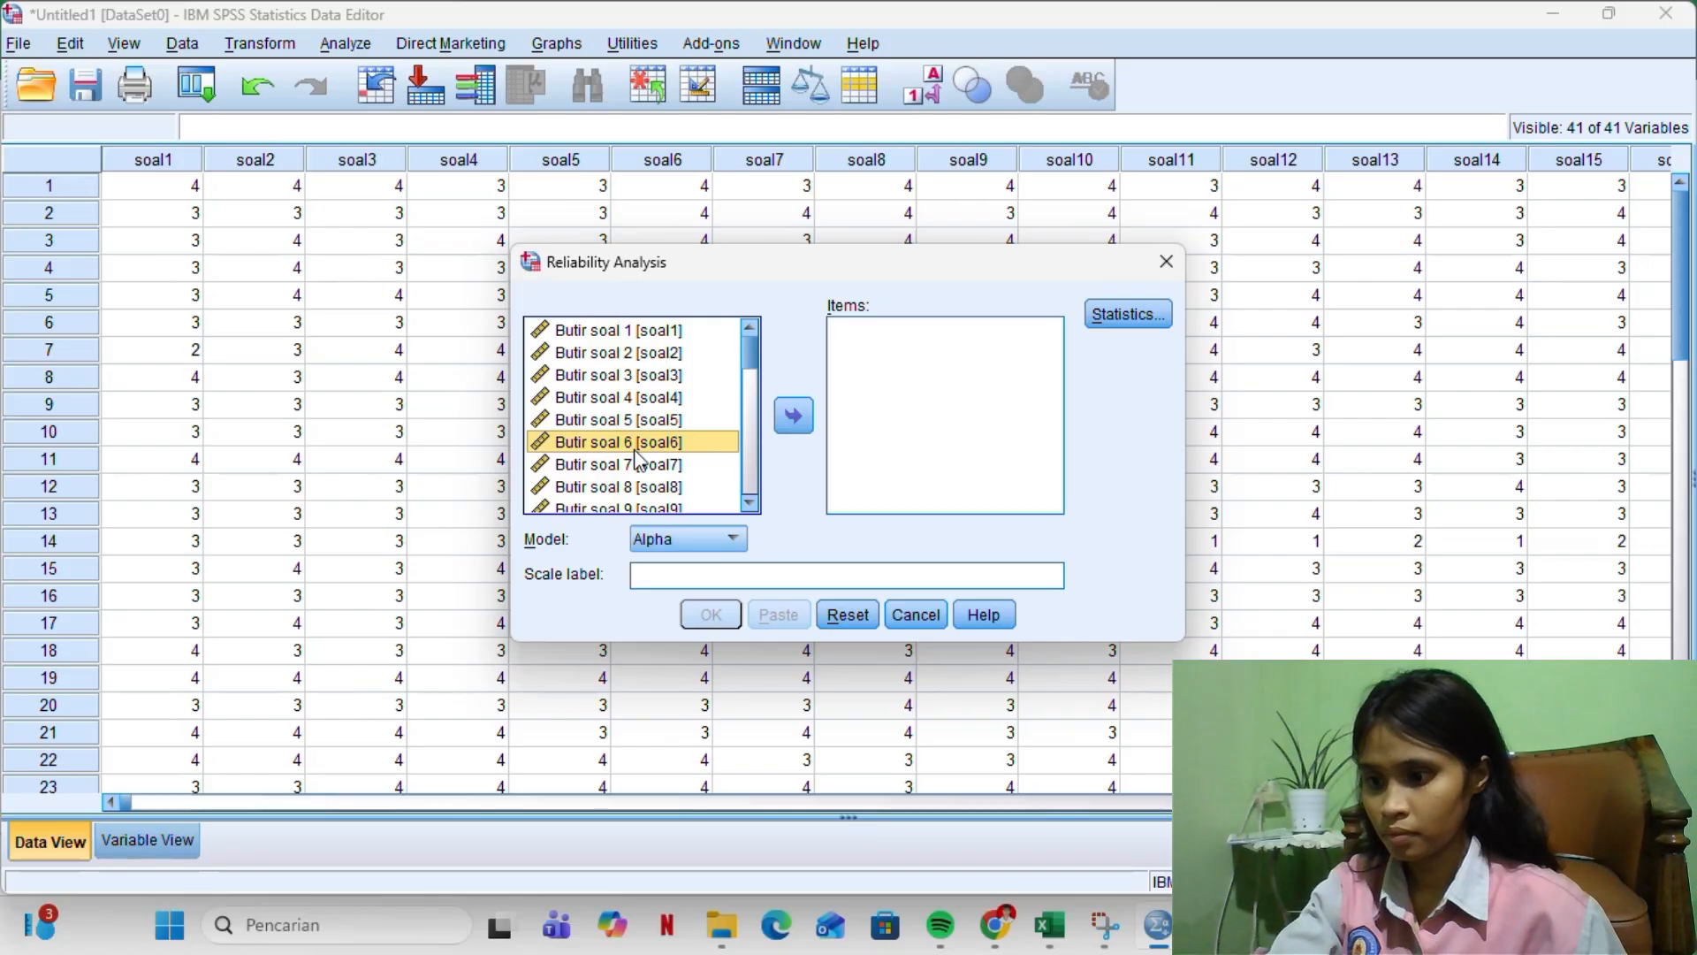
{"action": "key", "text": "ctrl+a"}
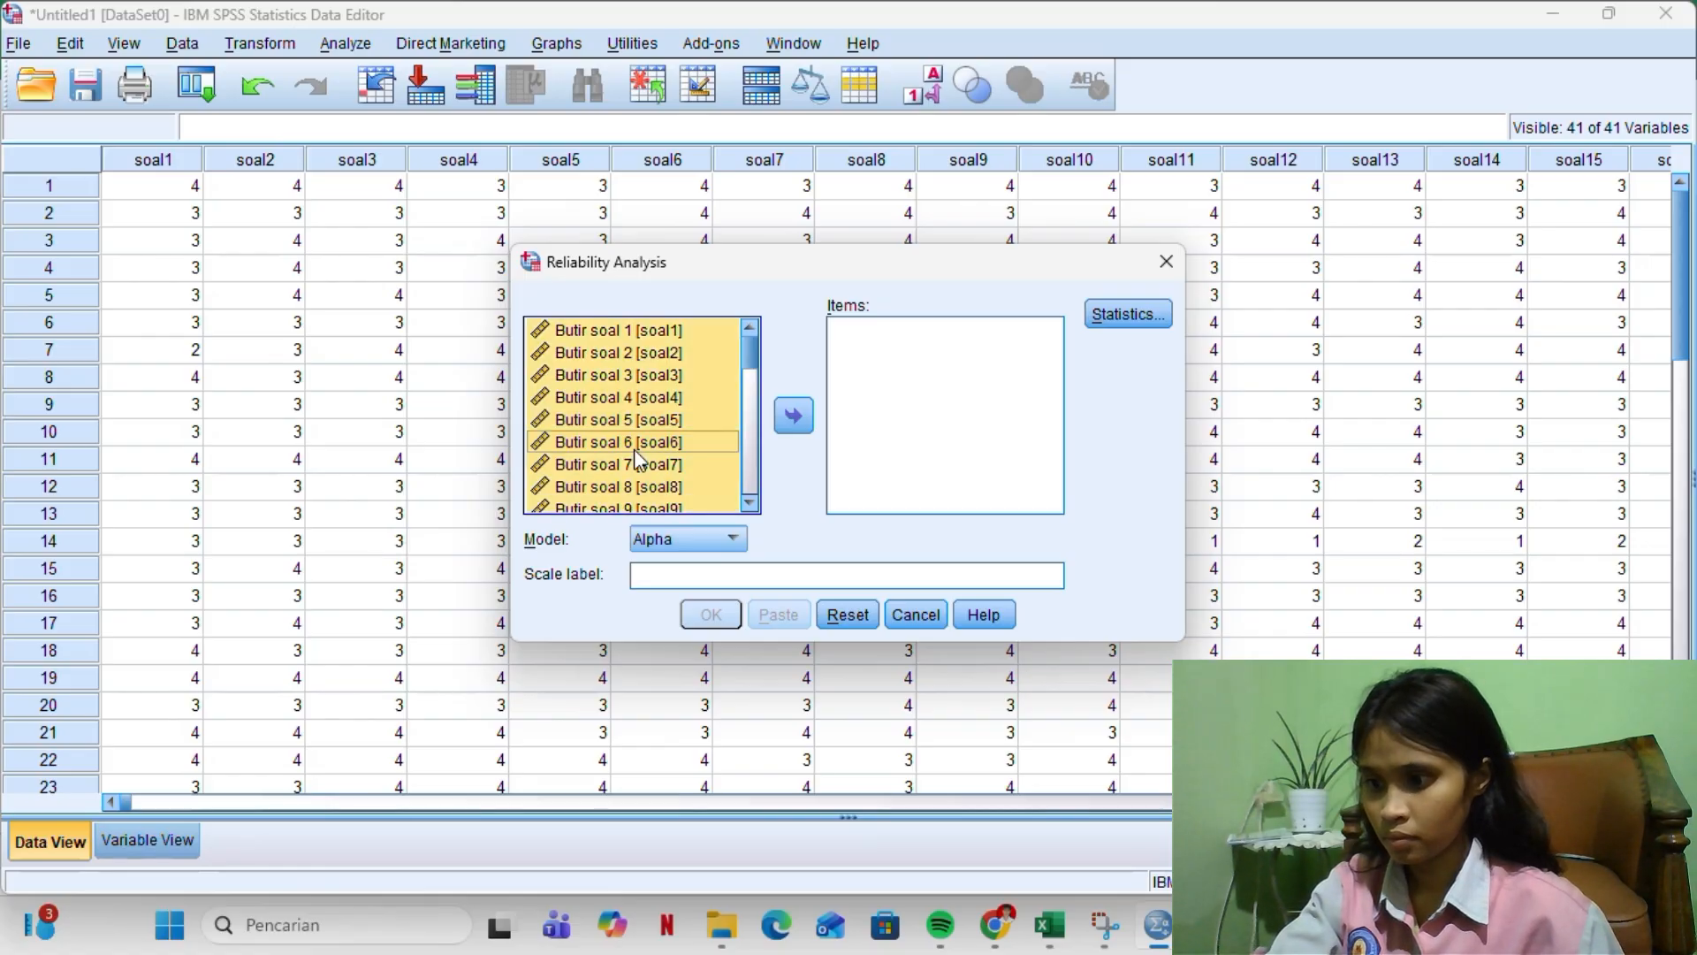
{"action": "scroll", "coordinate": [639, 454], "scroll_direction": "down", "scroll_amount": 10}
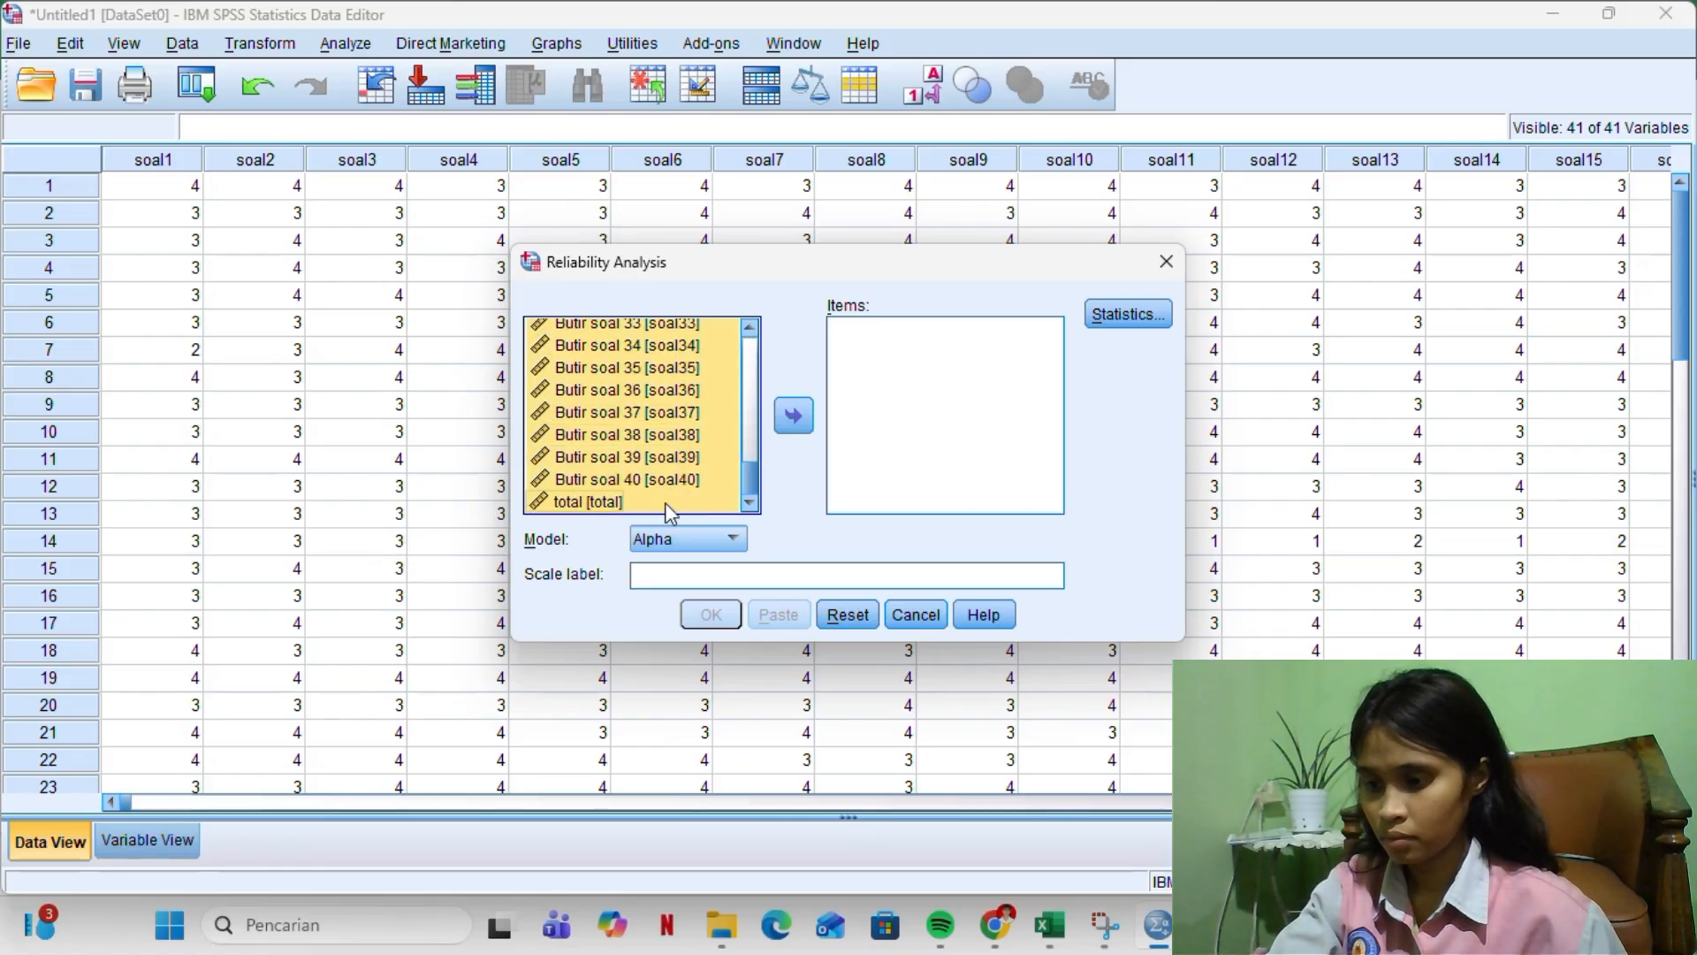
{"action": "left_click", "coordinate": [664, 502]}
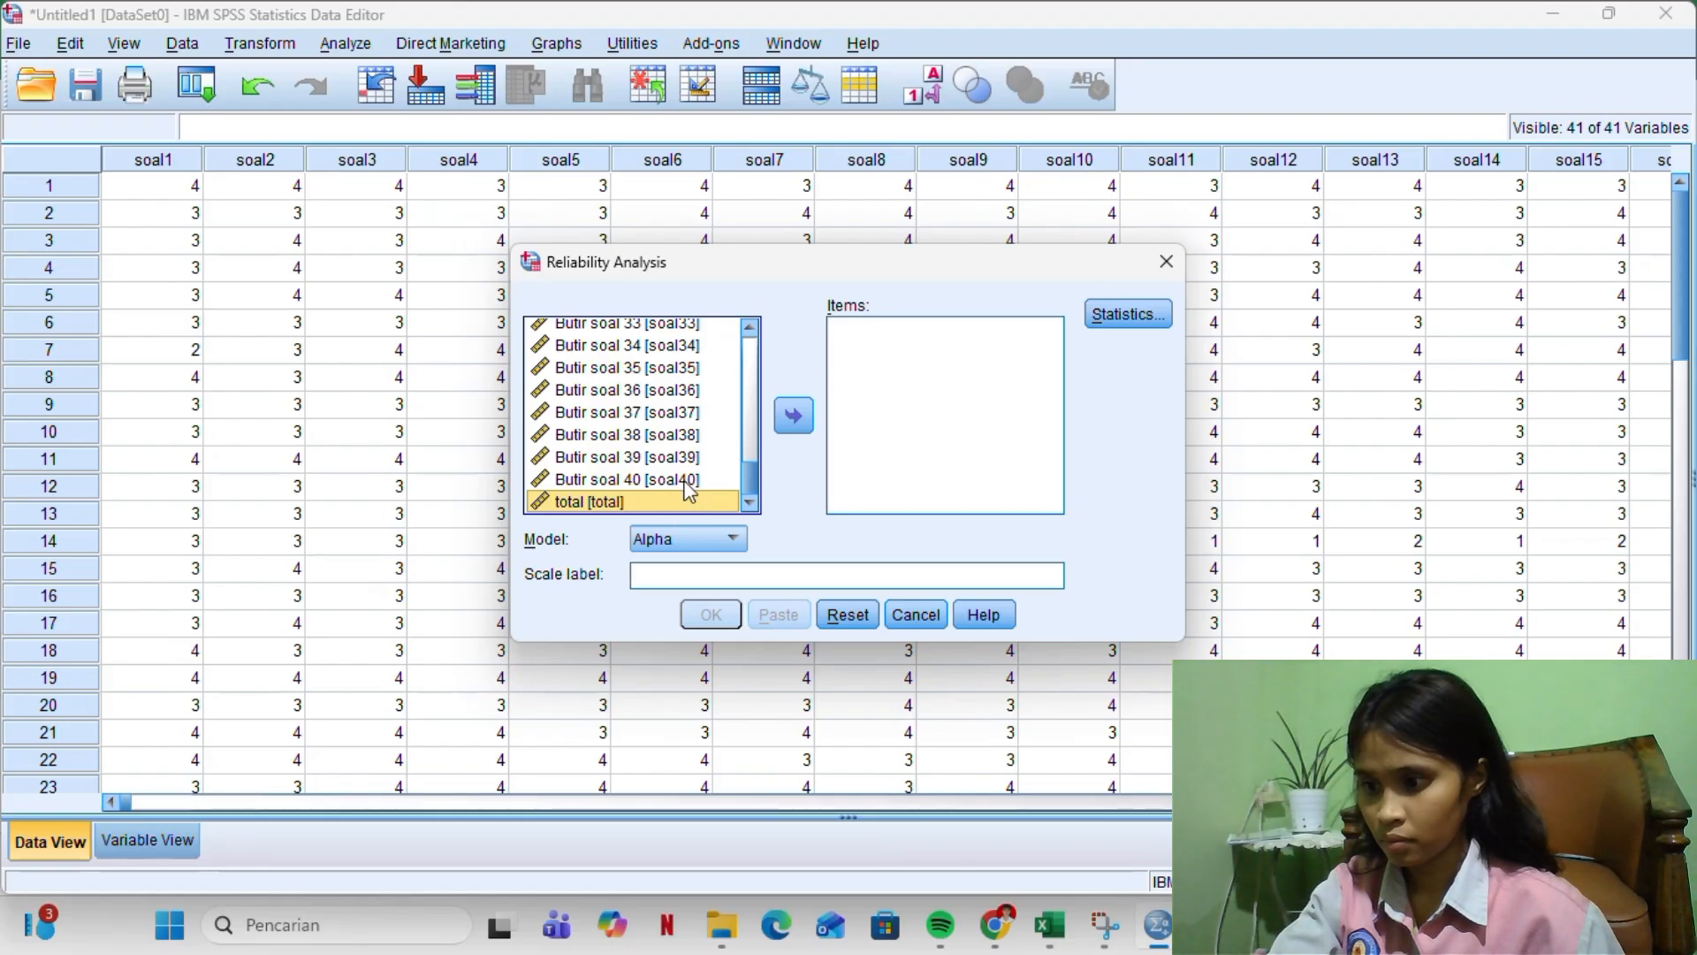
{"action": "left_click", "coordinate": [688, 482]}
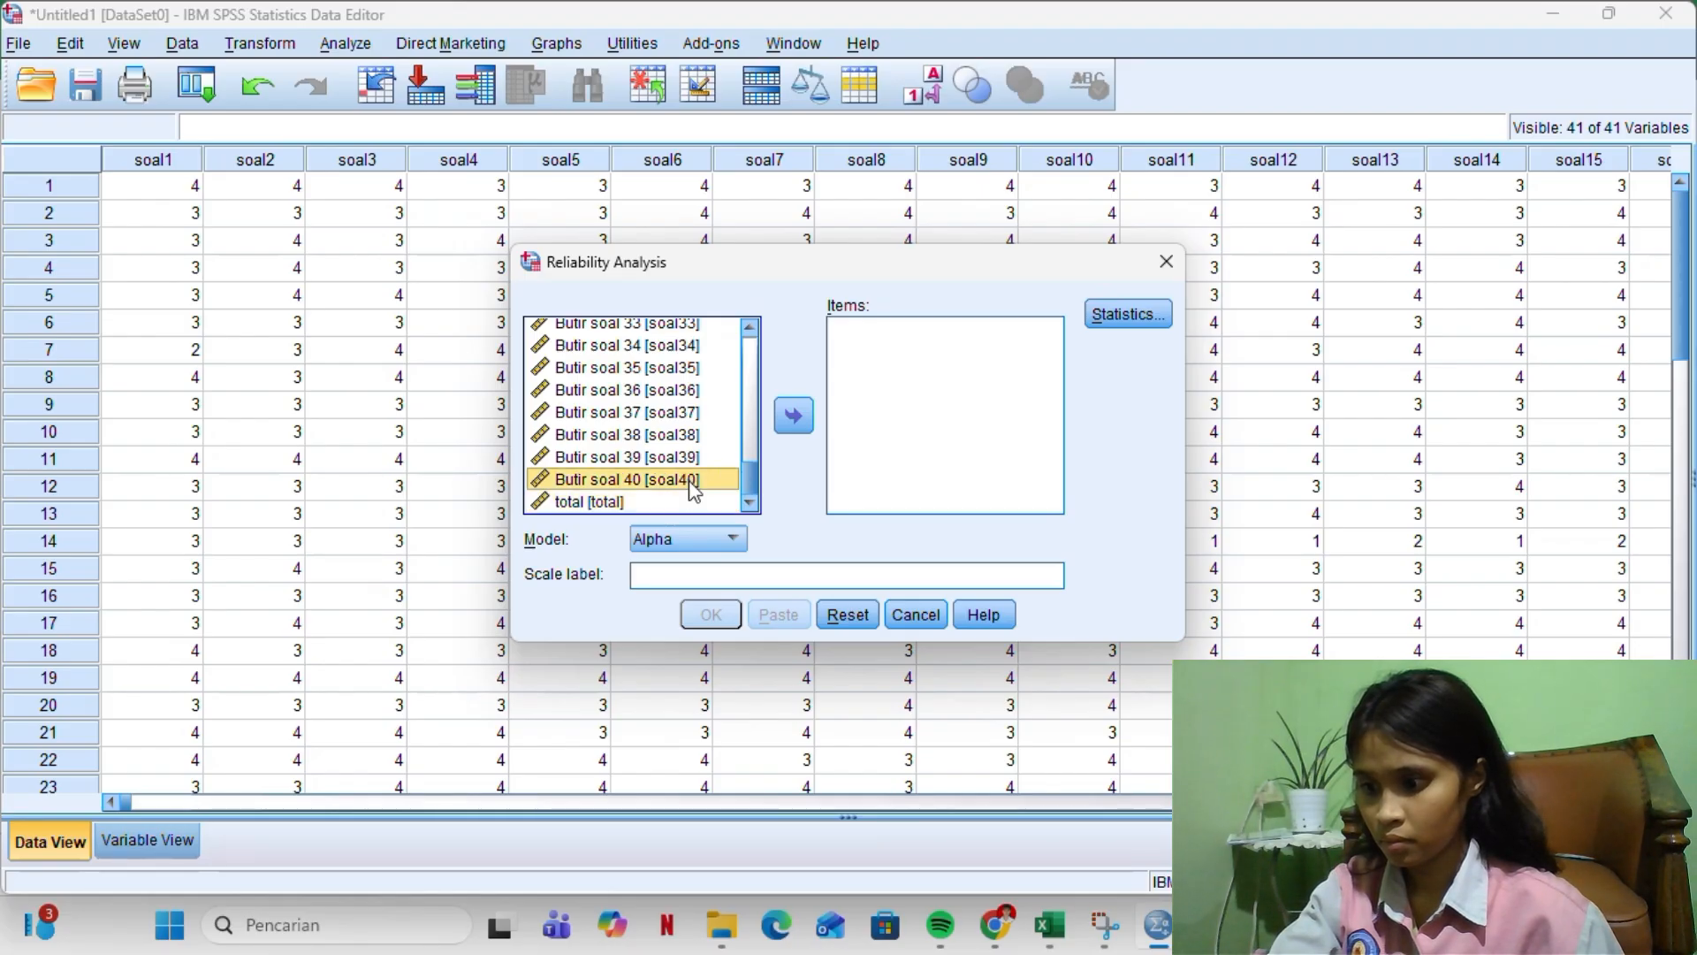
{"action": "key", "text": "shift+Home"}
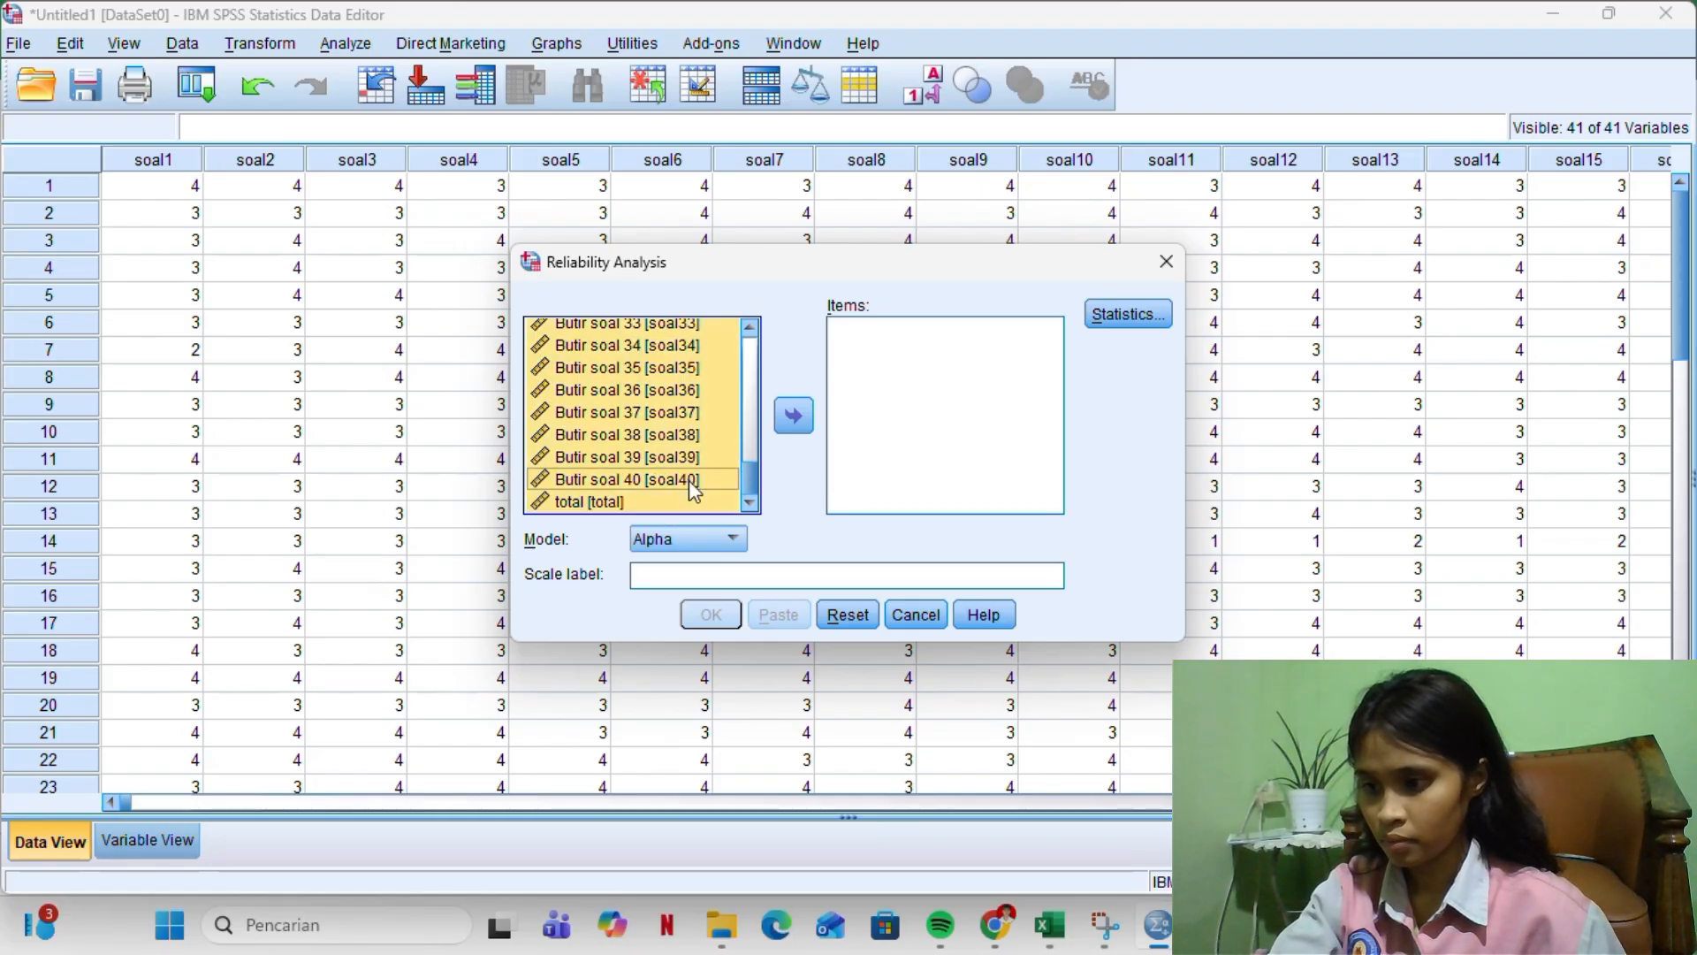
{"action": "left_click", "coordinate": [793, 417]}
Remove the total variable from the reliability items so only soal1 through soal40 are analysed
{"action": "scroll", "coordinate": [870, 462], "scroll_direction": "down", "scroll_amount": 10}
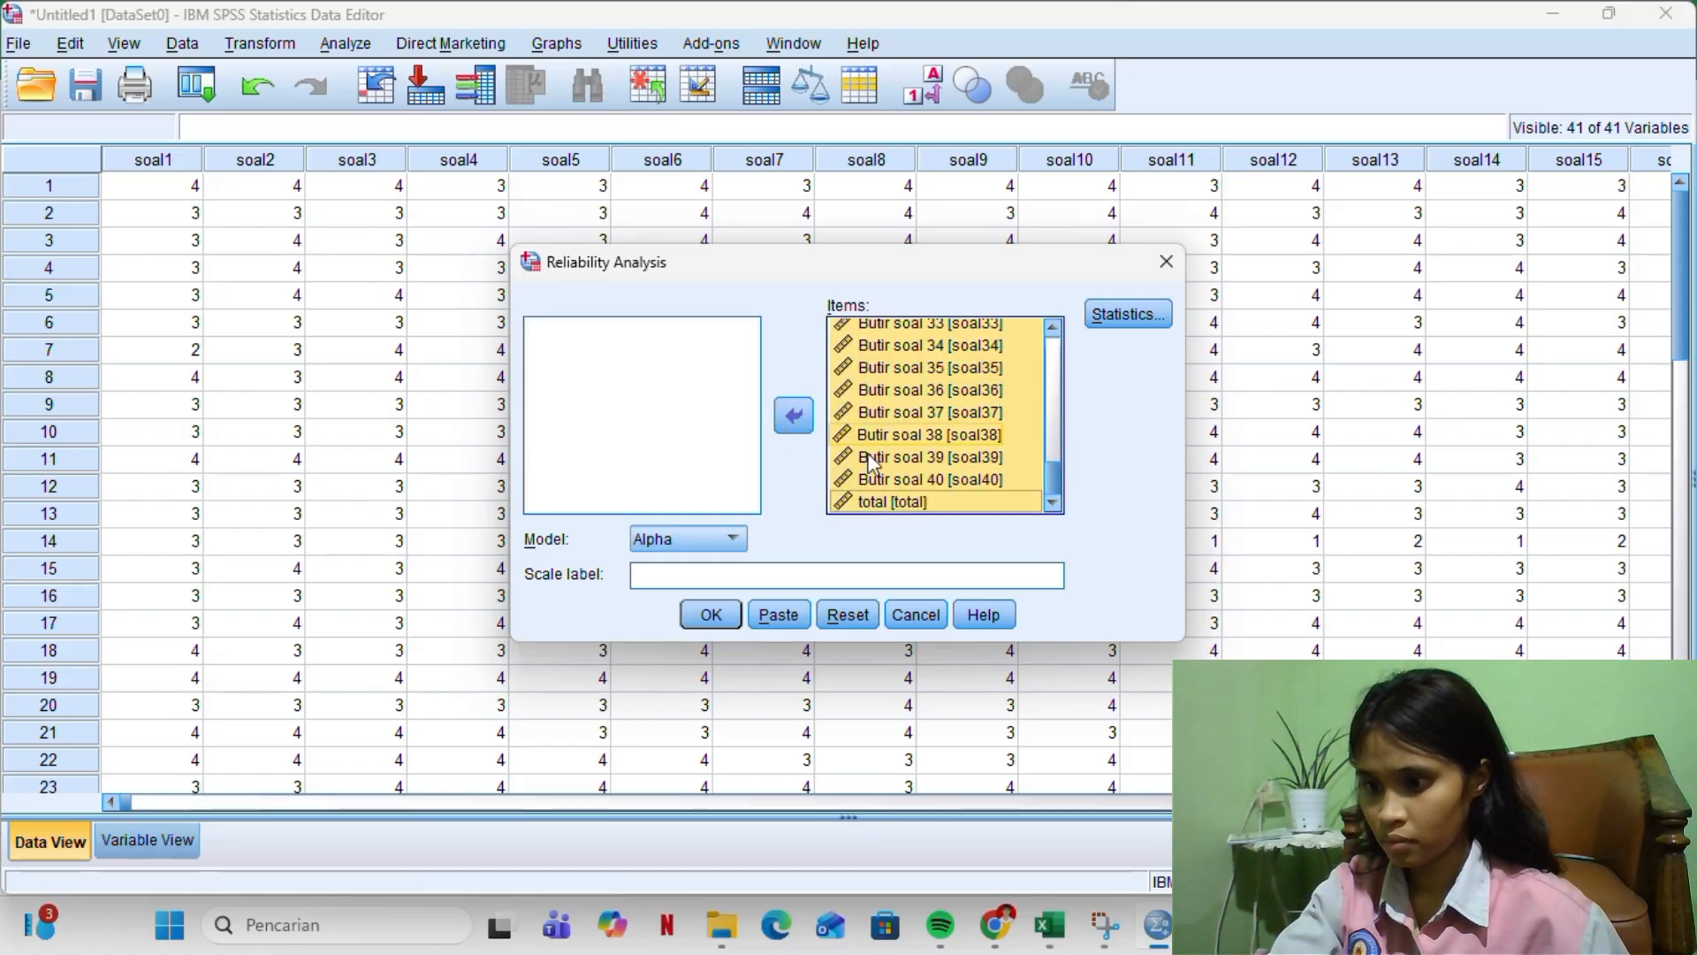
{"action": "left_click", "coordinate": [886, 502]}
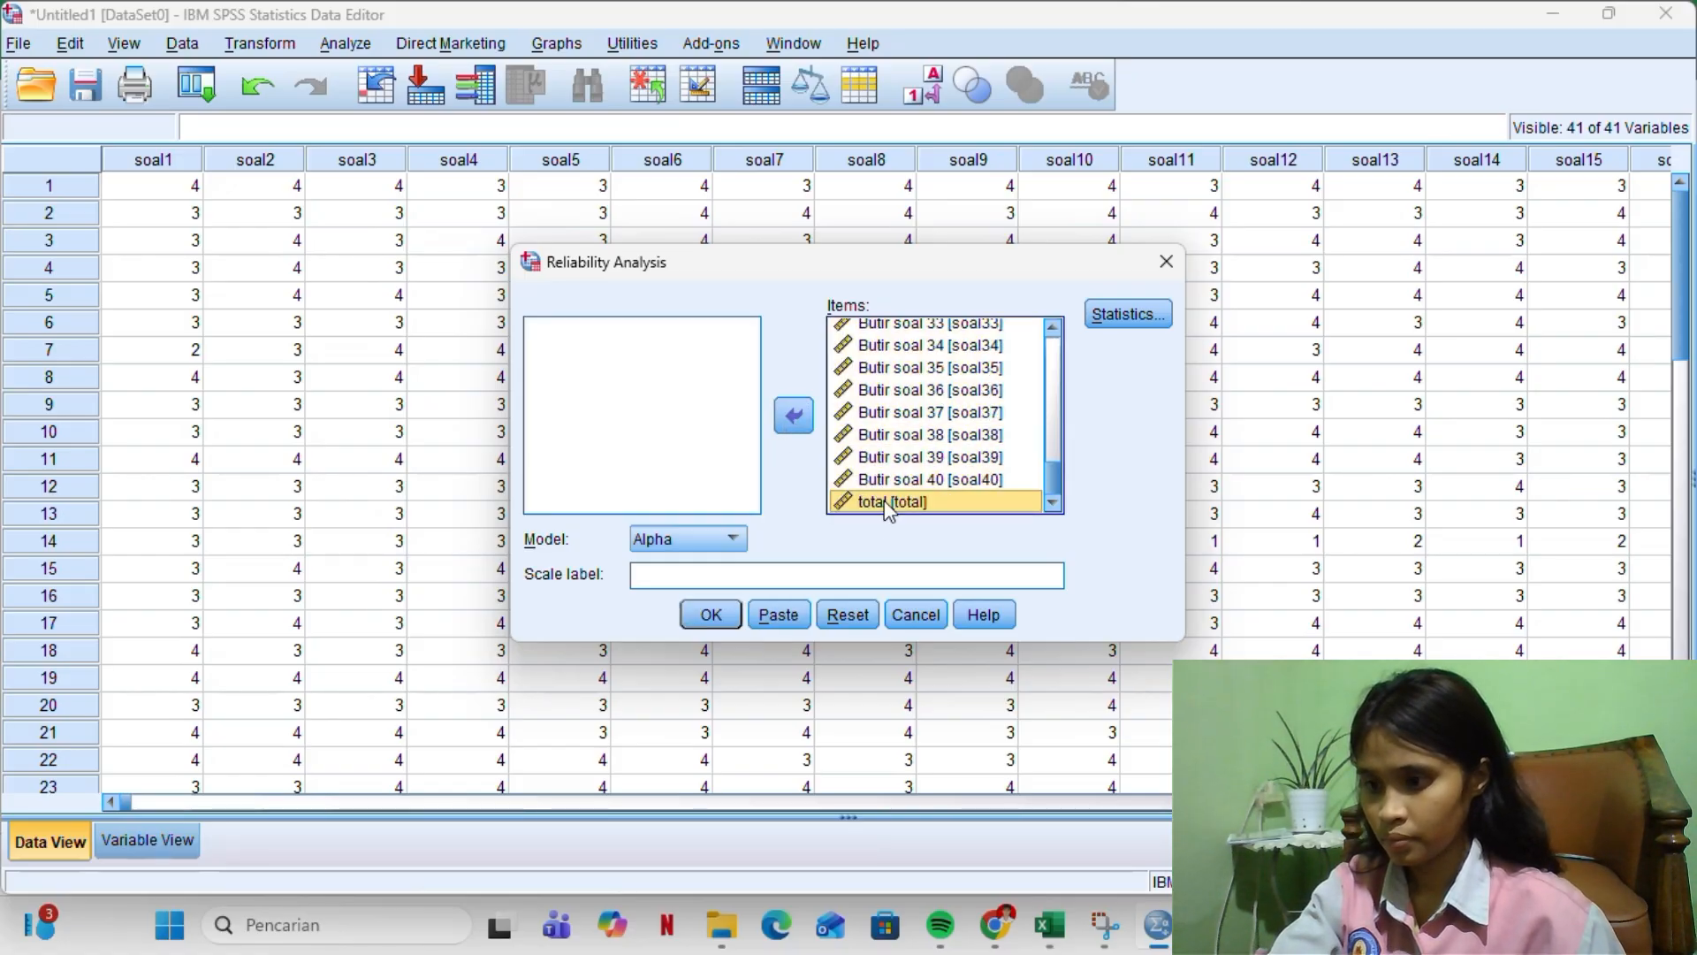
{"action": "left_click", "coordinate": [793, 416]}
{"action": "scroll", "coordinate": [870, 397], "scroll_direction": "up", "scroll_amount": 10}
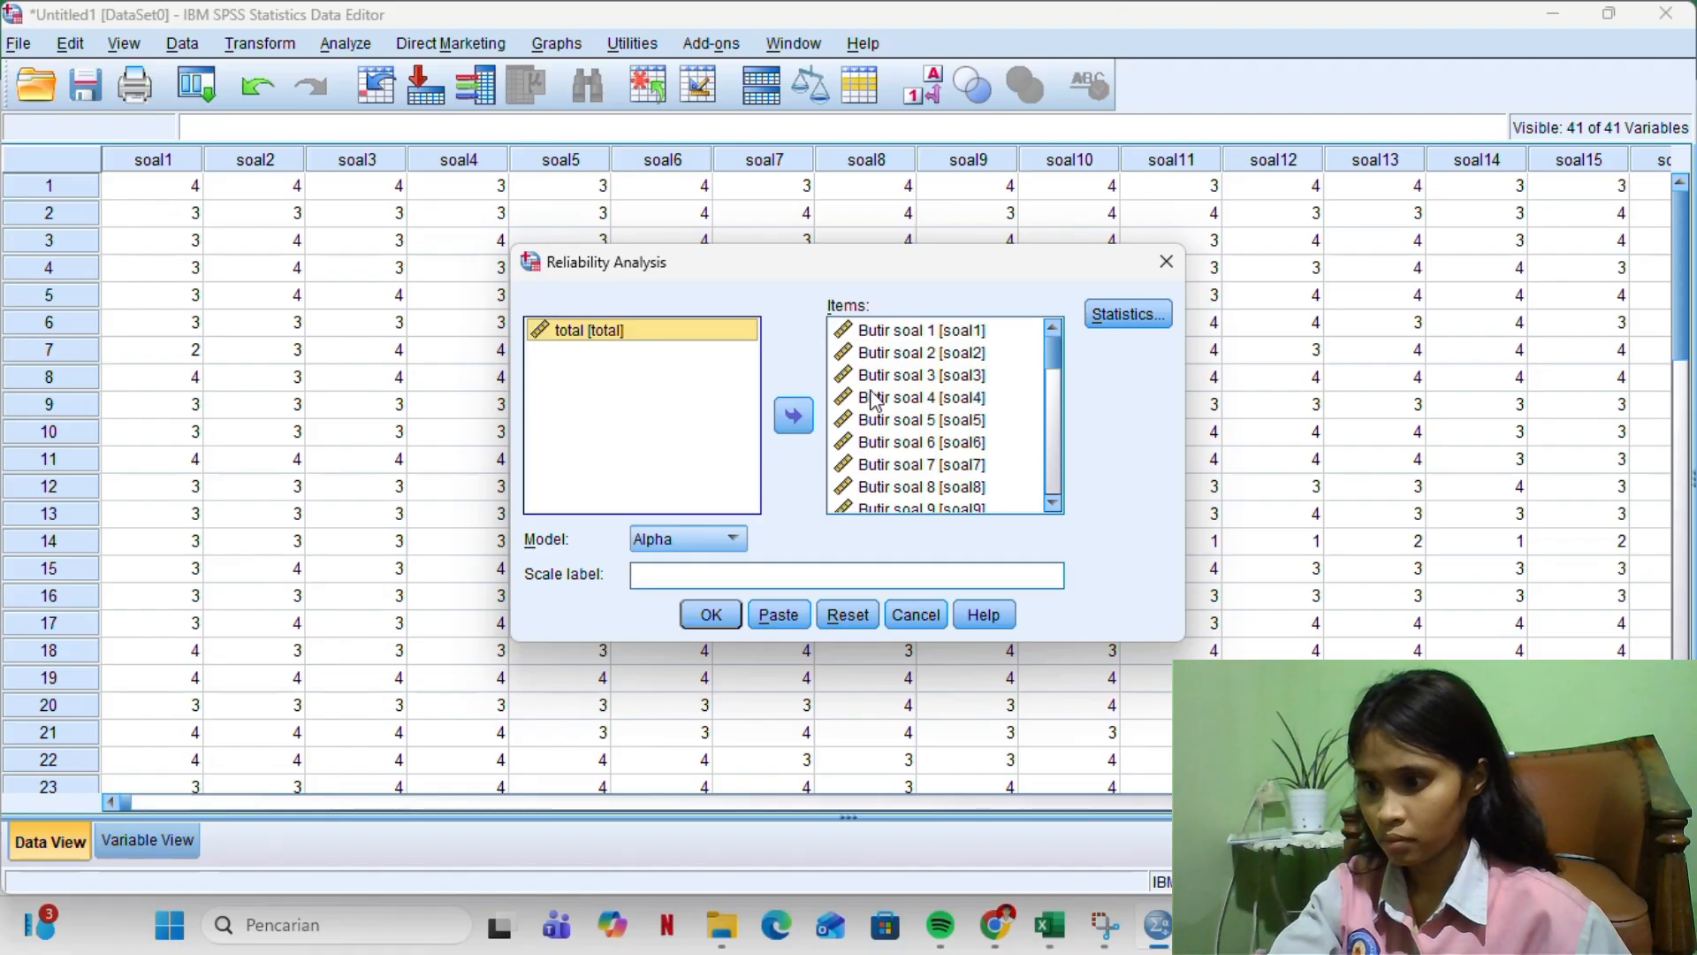
Request the scale if item deleted descriptives and run the reliability analysis with the Alpha model
{"action": "left_click", "coordinate": [1122, 314]}
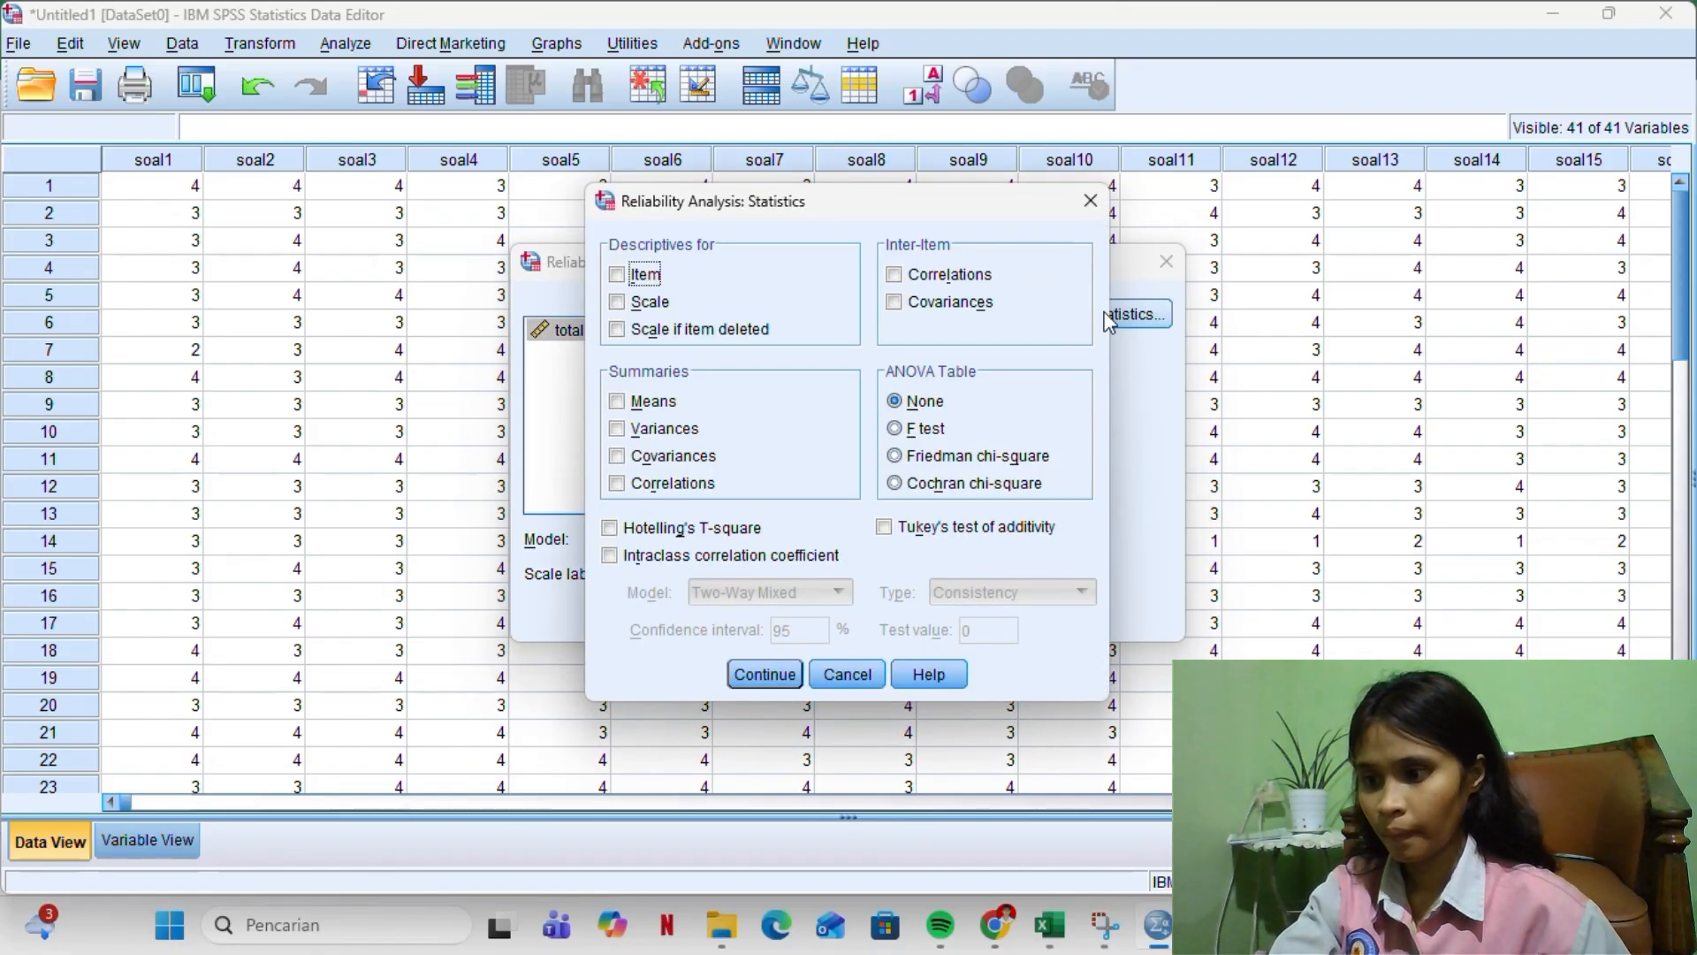
{"action": "left_click", "coordinate": [646, 333]}
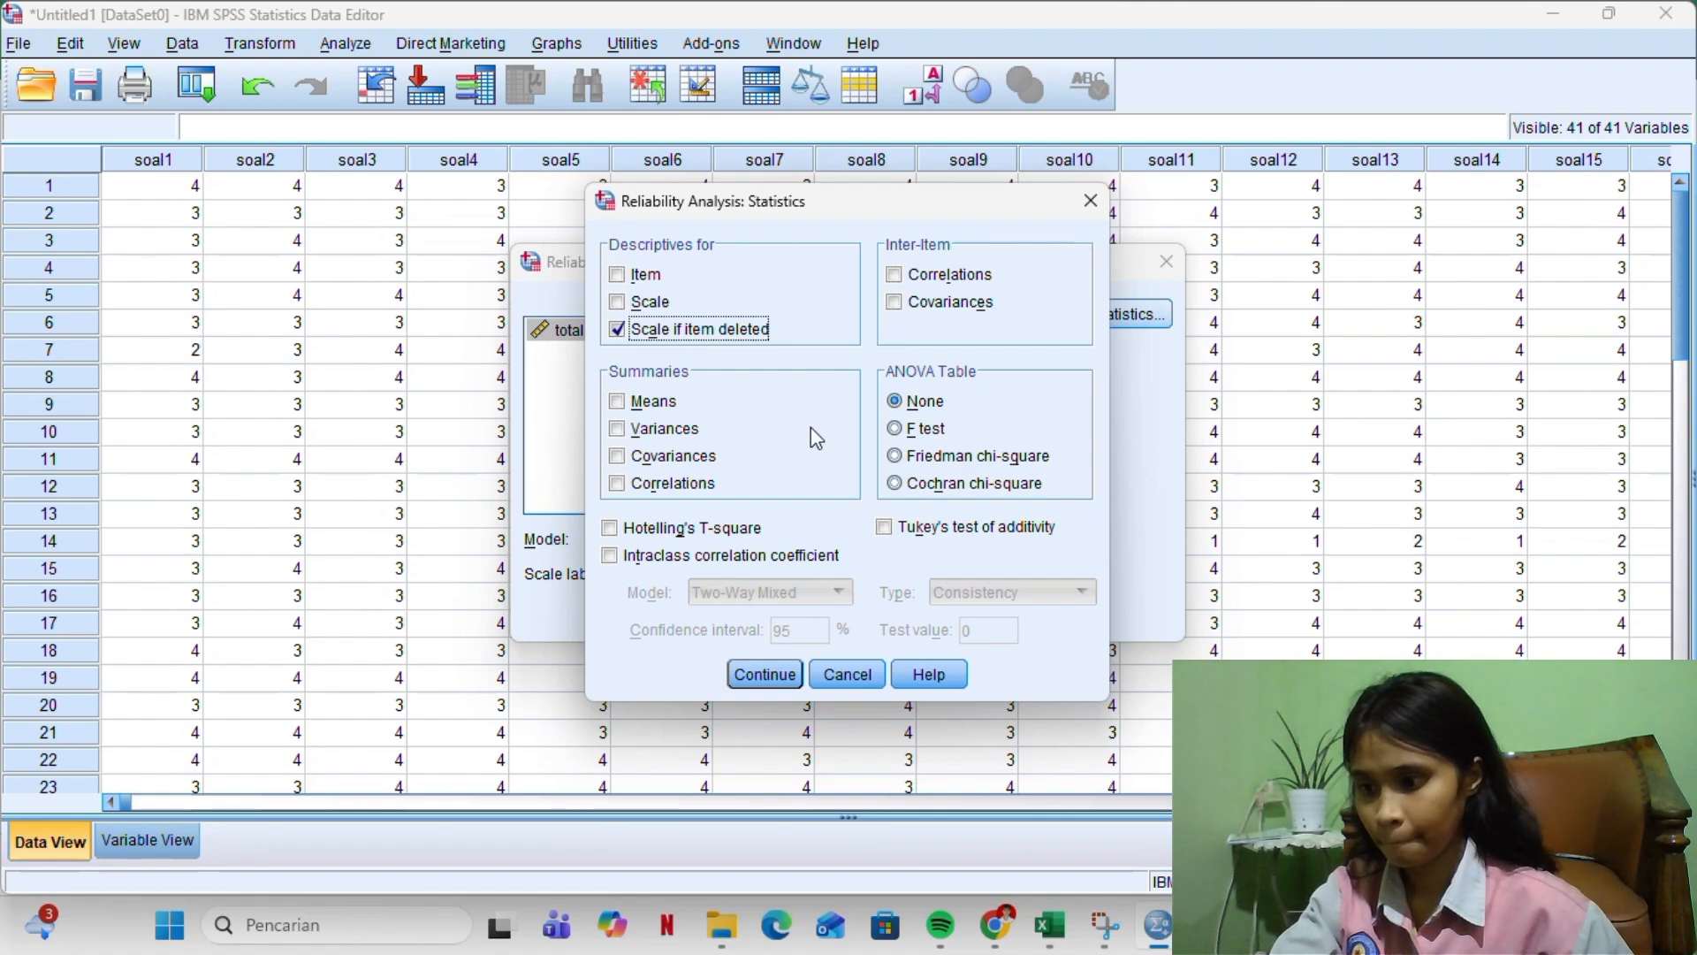
{"action": "left_click", "coordinate": [758, 665]}
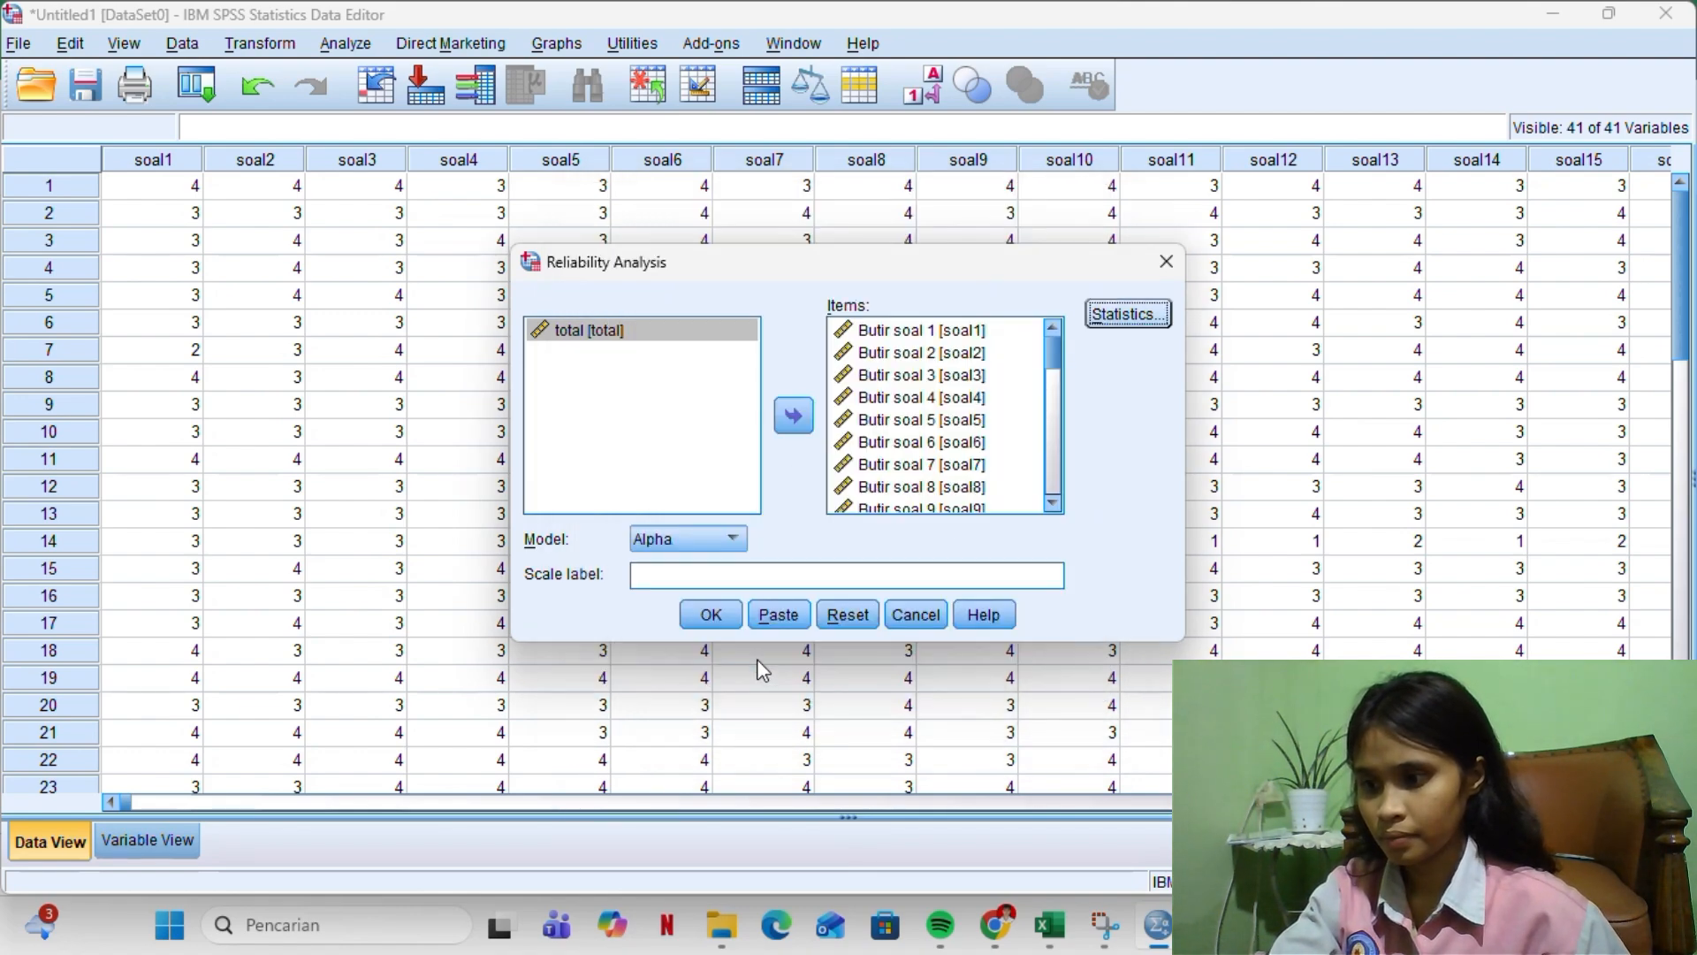
{"action": "left_click", "coordinate": [732, 613]}
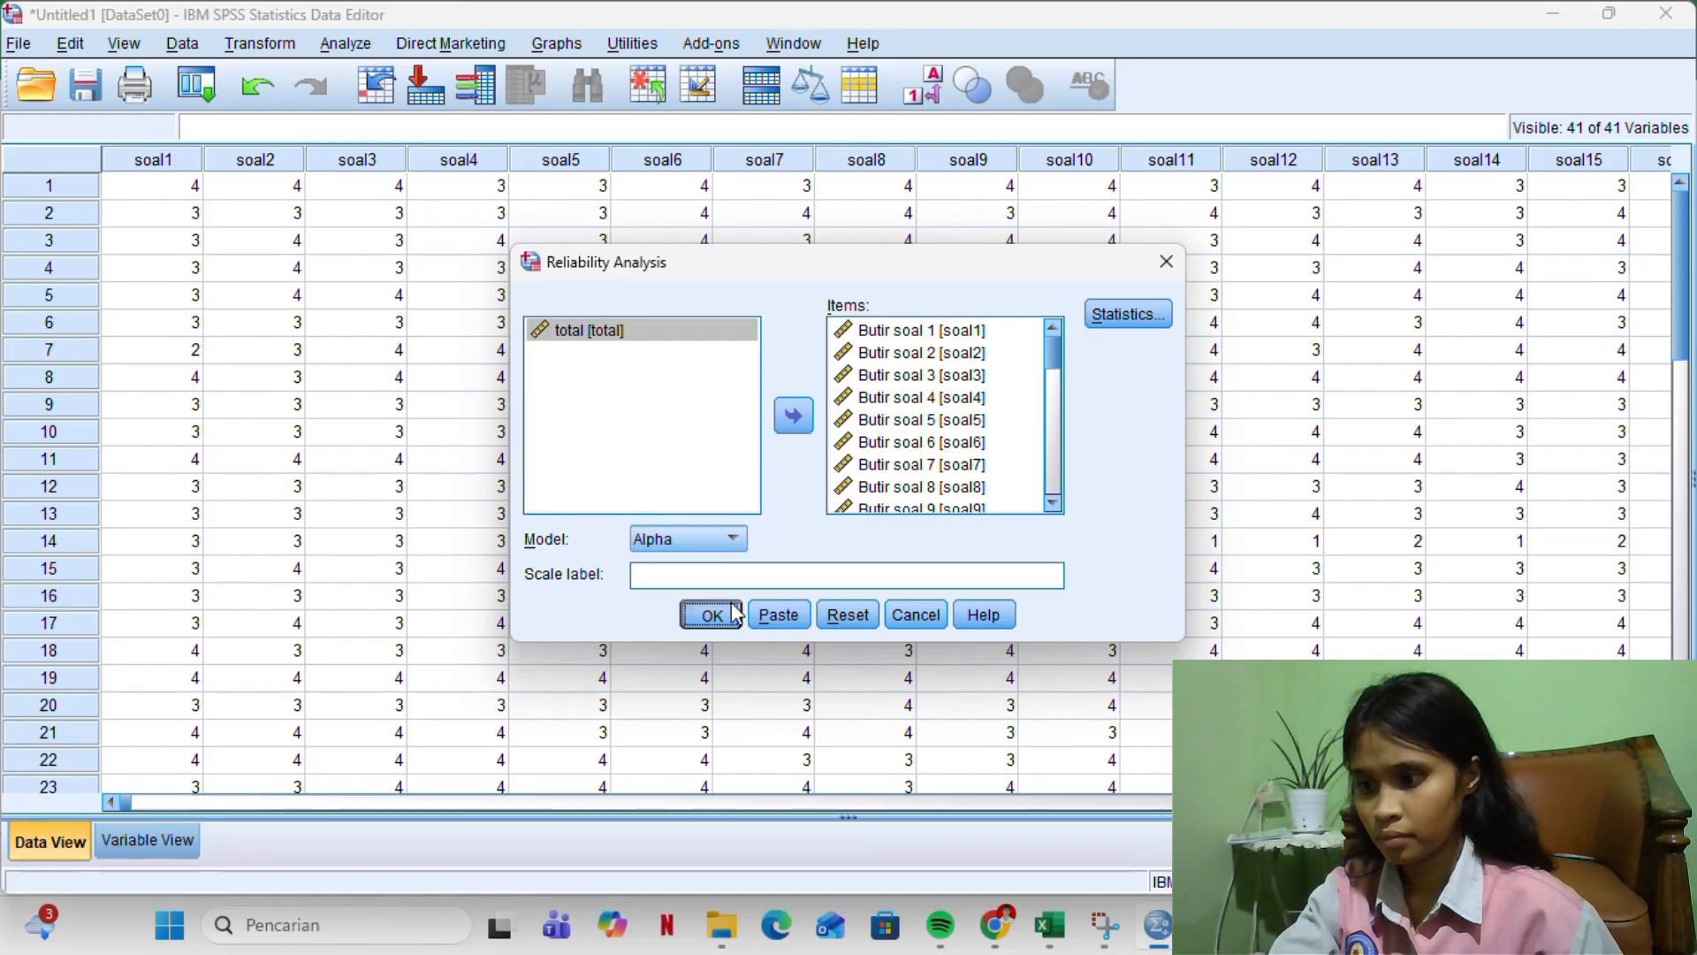
Examine the Reliability Statistics and Item-Total Statistics tables, look back at the start of the output, and return to the Data Editor
{"action": "scroll", "coordinate": [732, 610], "scroll_direction": "down", "scroll_amount": 10}
{"action": "scroll", "coordinate": [732, 610], "scroll_direction": "up", "scroll_amount": 2}
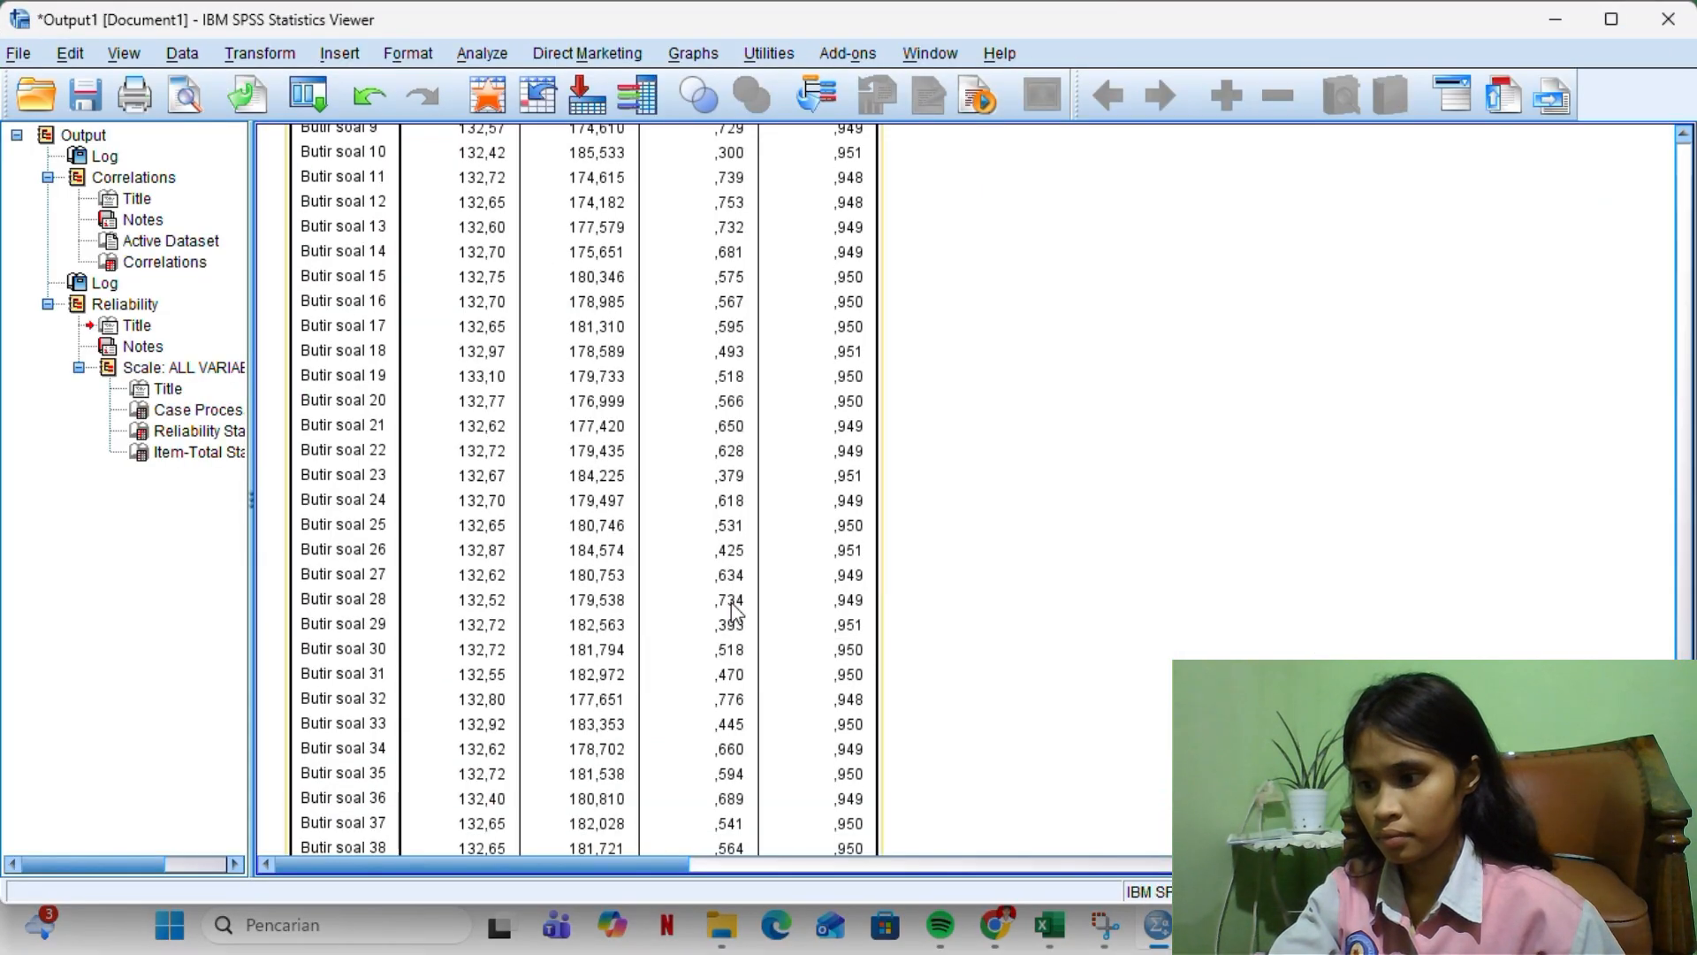
{"action": "scroll", "coordinate": [732, 610], "scroll_direction": "up", "scroll_amount": 6}
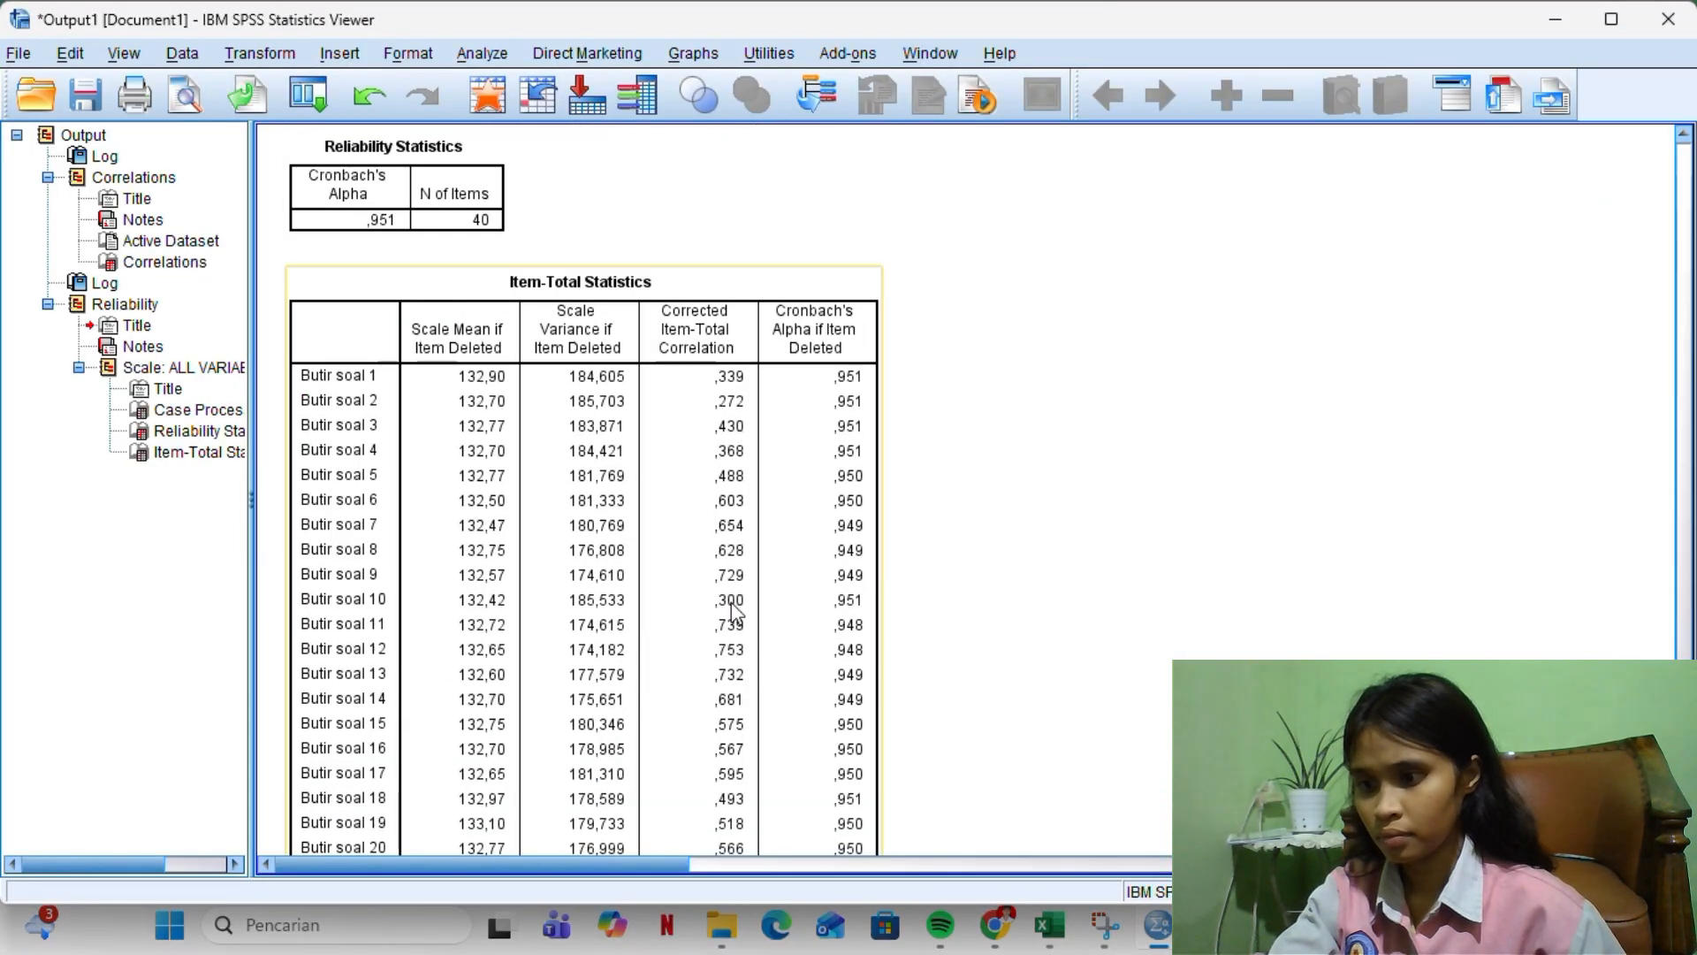
{"action": "scroll", "coordinate": [732, 610], "scroll_direction": "down", "scroll_amount": 2}
{"action": "scroll", "coordinate": [732, 610], "scroll_direction": "down", "scroll_amount": 3}
{"action": "scroll", "coordinate": [732, 610], "scroll_direction": "up", "scroll_amount": 10}
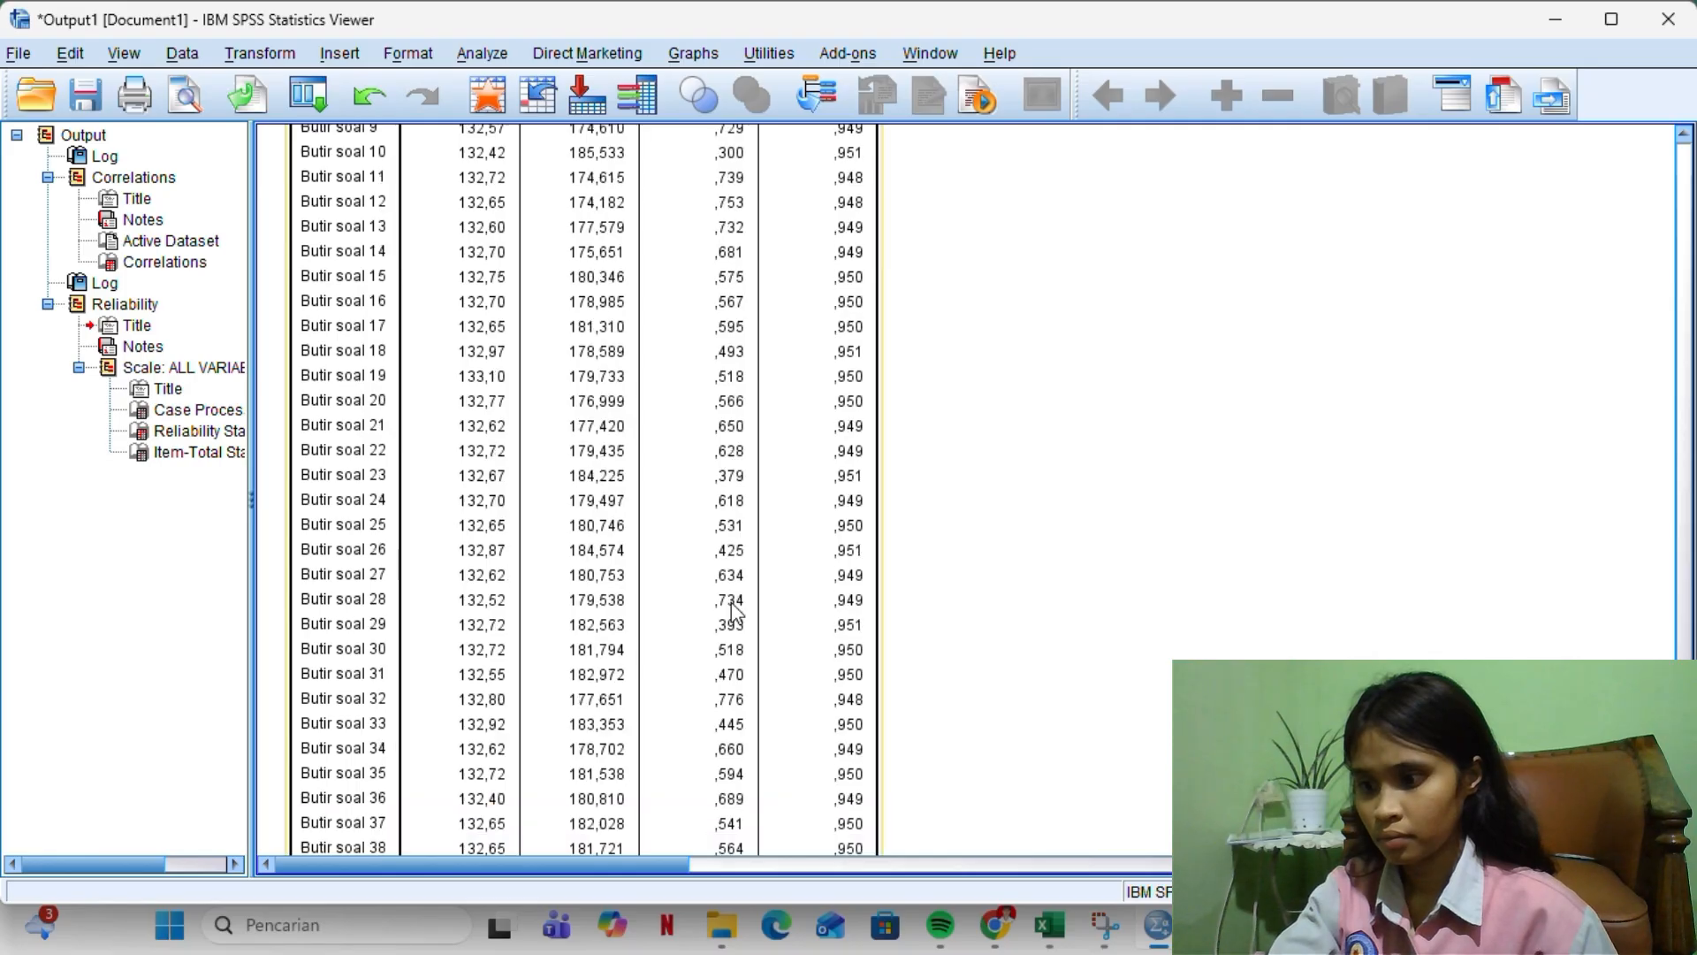
{"action": "scroll", "coordinate": [731, 610], "scroll_direction": "up", "scroll_amount": 20}
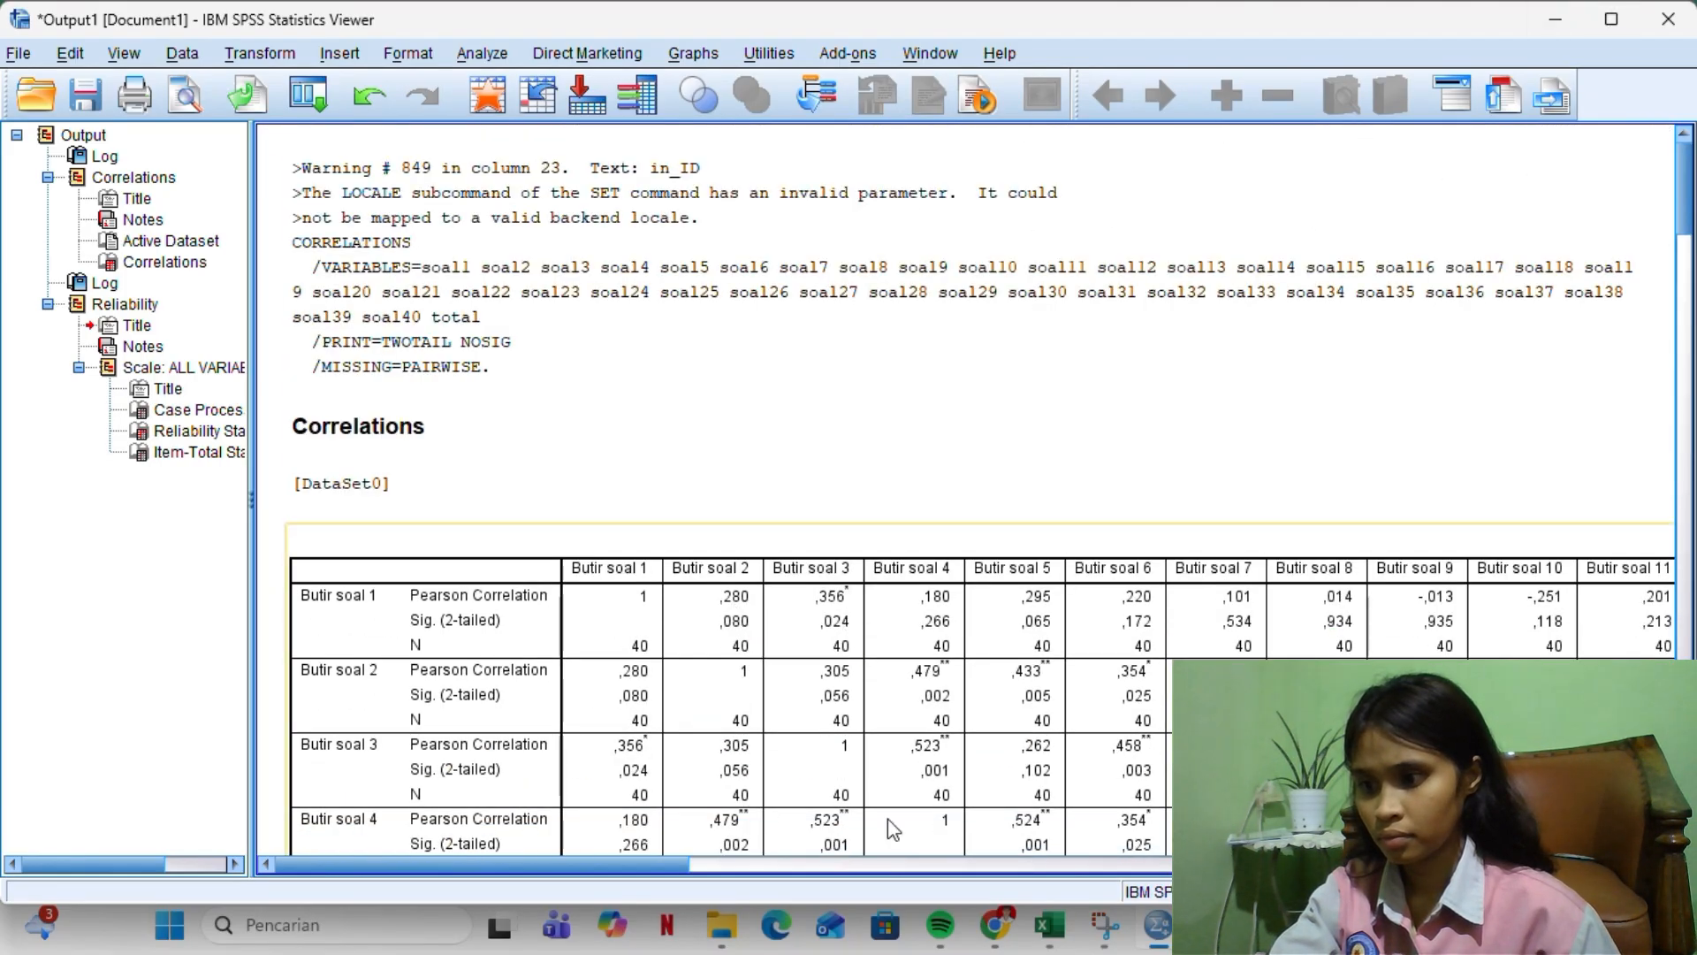
{"action": "mouse_move", "coordinate": [1165, 944]}
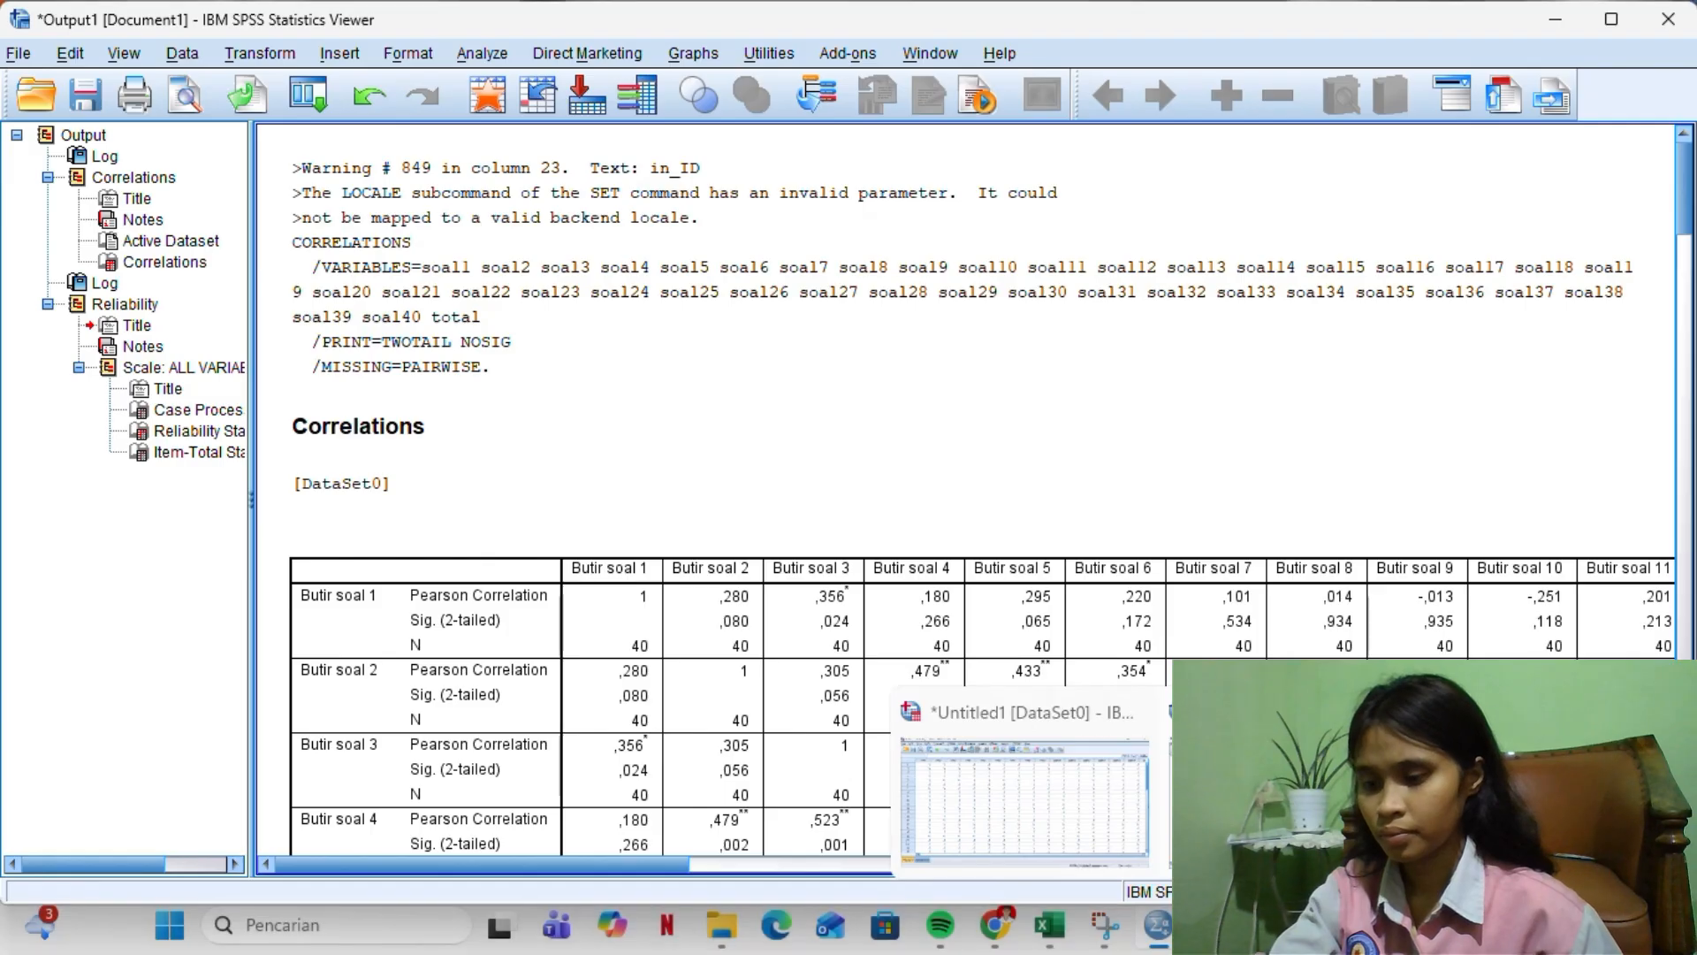
{"action": "left_click", "coordinate": [1149, 787]}
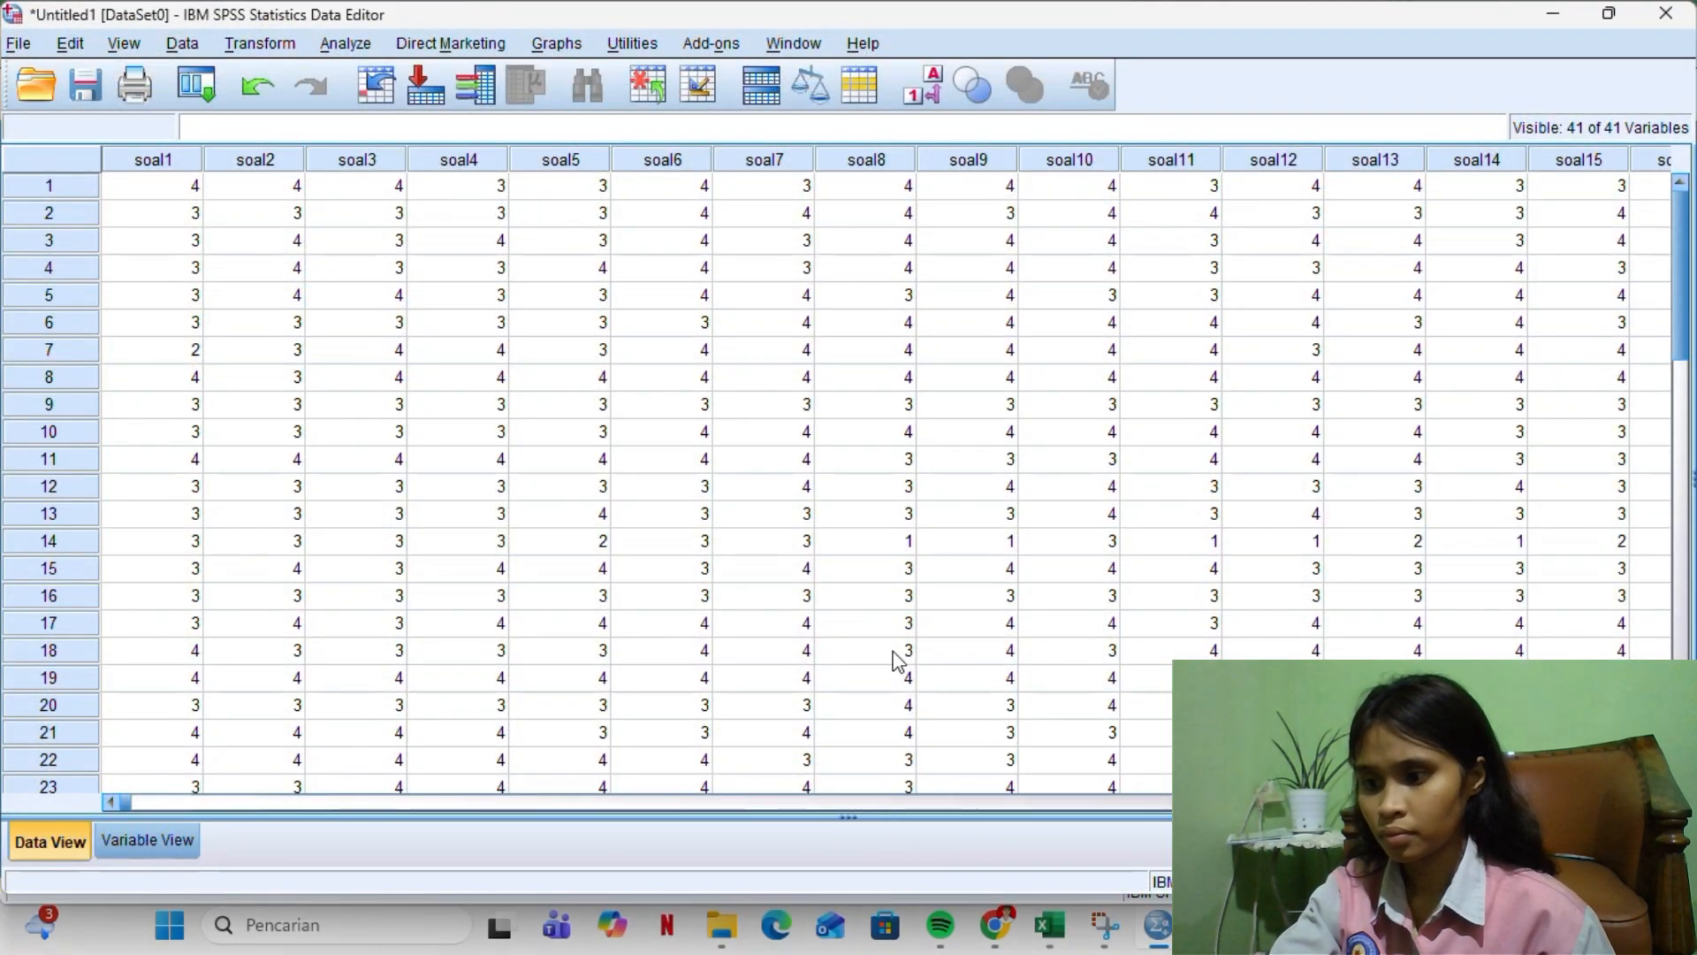
Close the SPSS startup dialog to begin with an empty dataset and show its variable definitions
{"action": "left_click", "coordinate": [44, 86]}
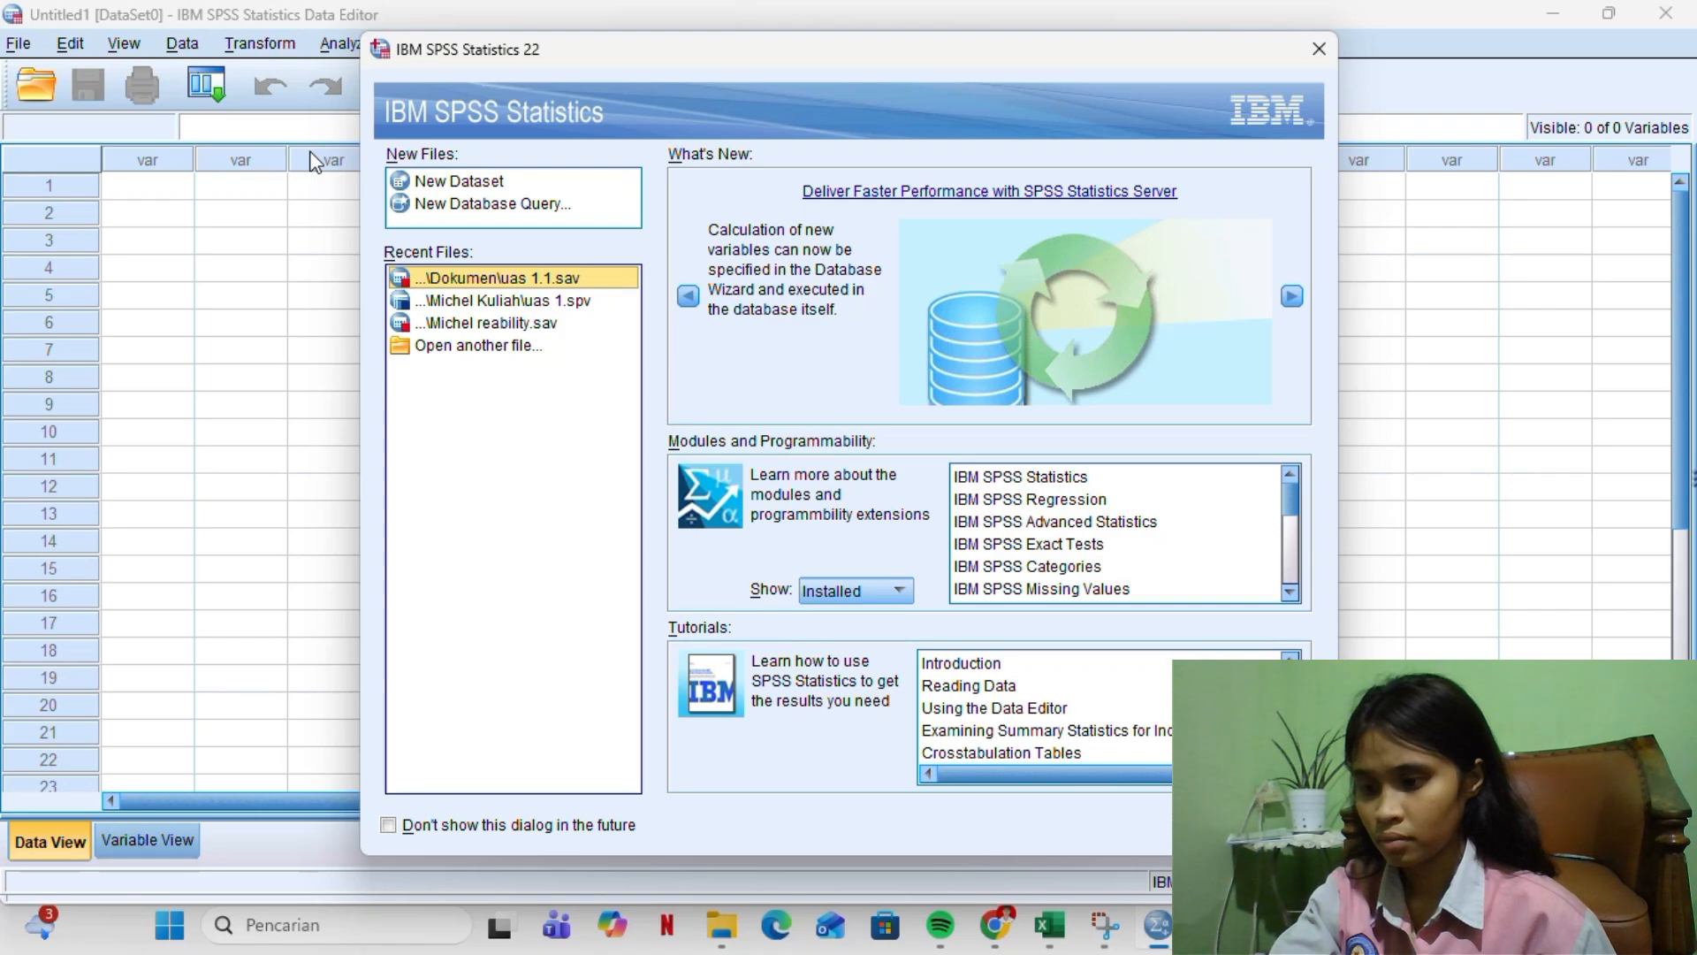
{"action": "left_click", "coordinate": [1319, 48]}
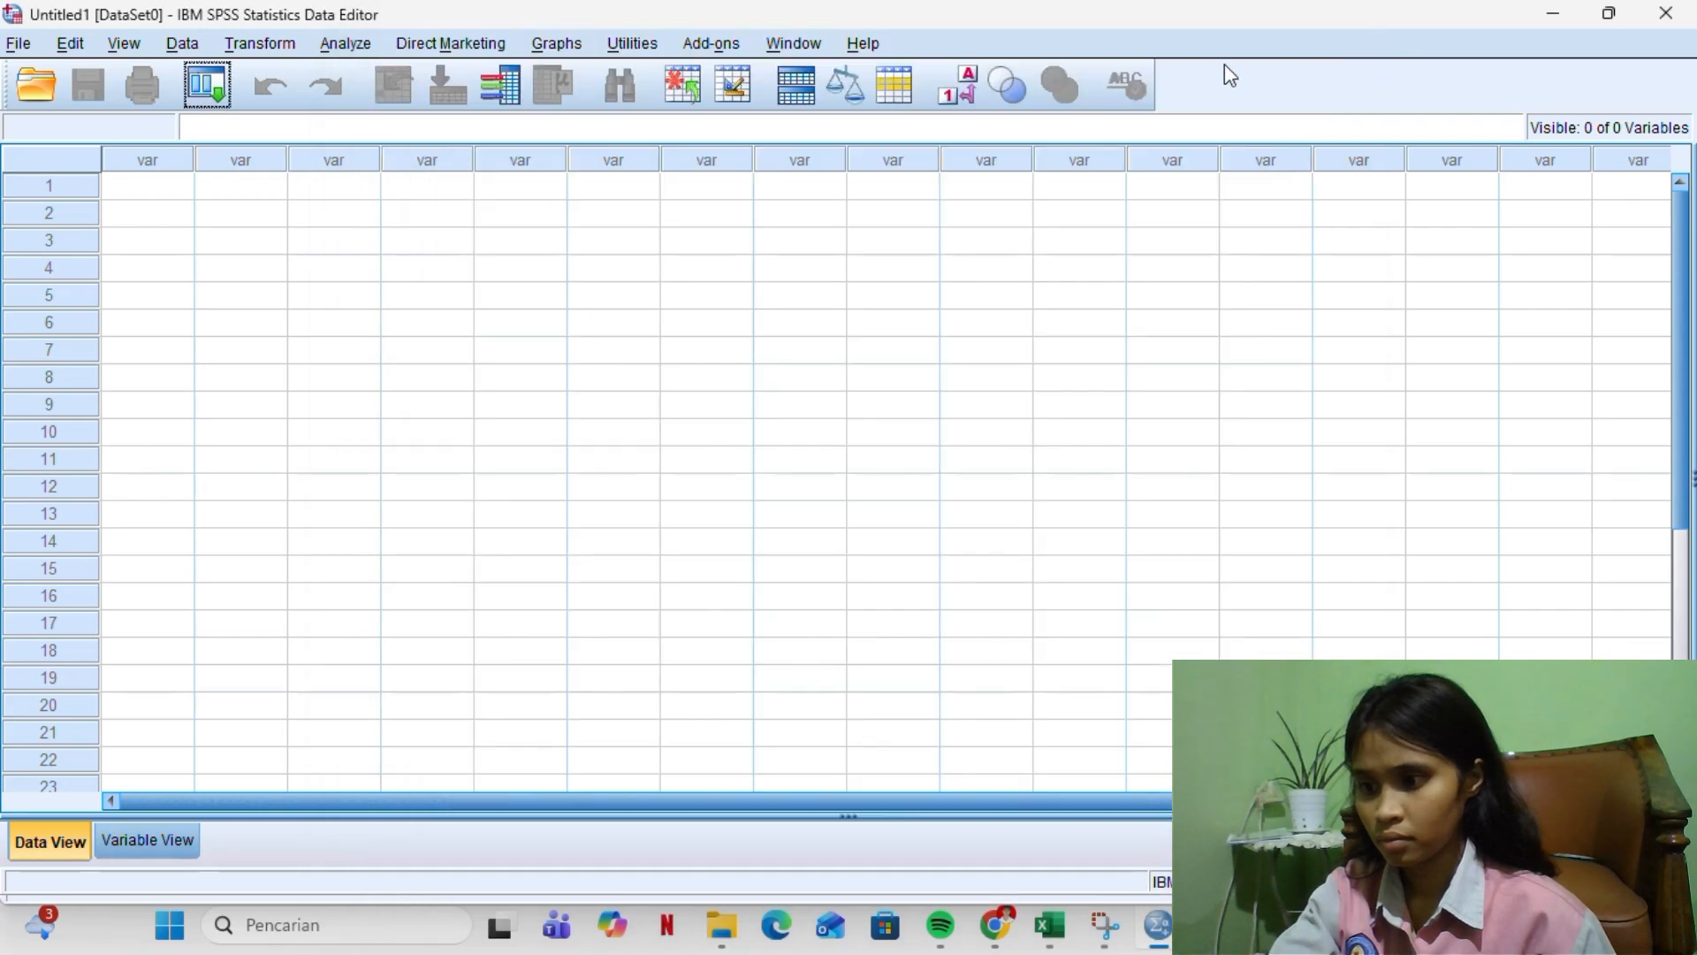
{"action": "left_click", "coordinate": [134, 844]}
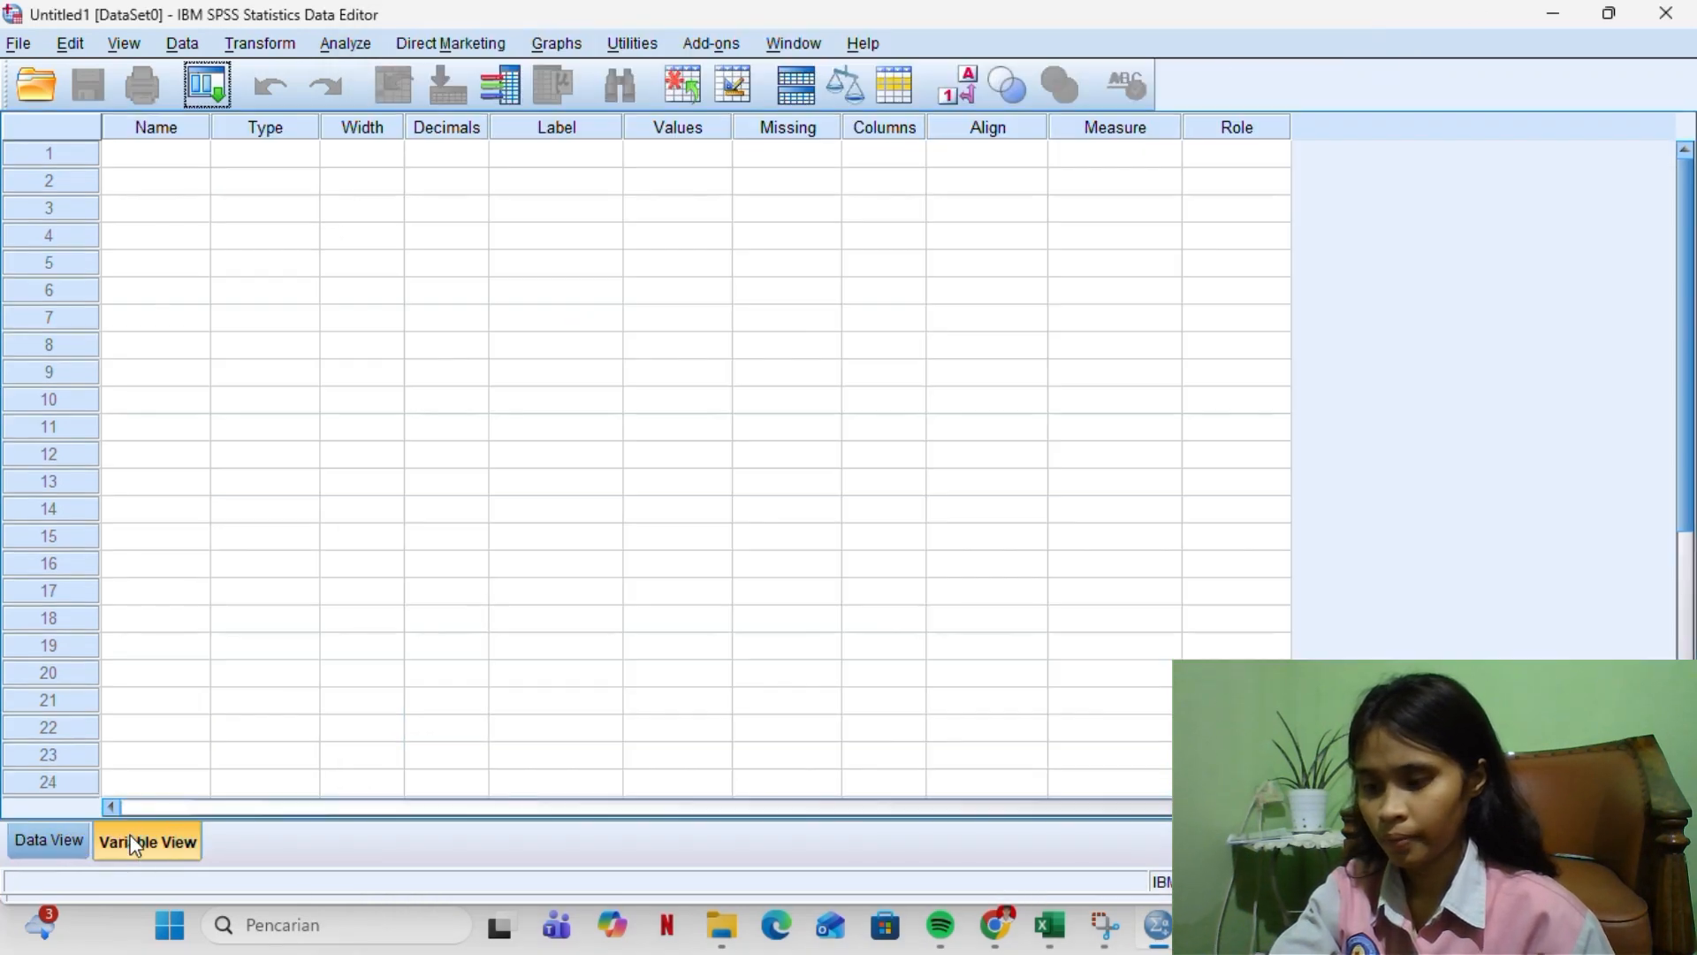
Define four variables named x1, x2, x3 and y in the empty dataset
{"action": "left_click", "coordinate": [135, 166]}
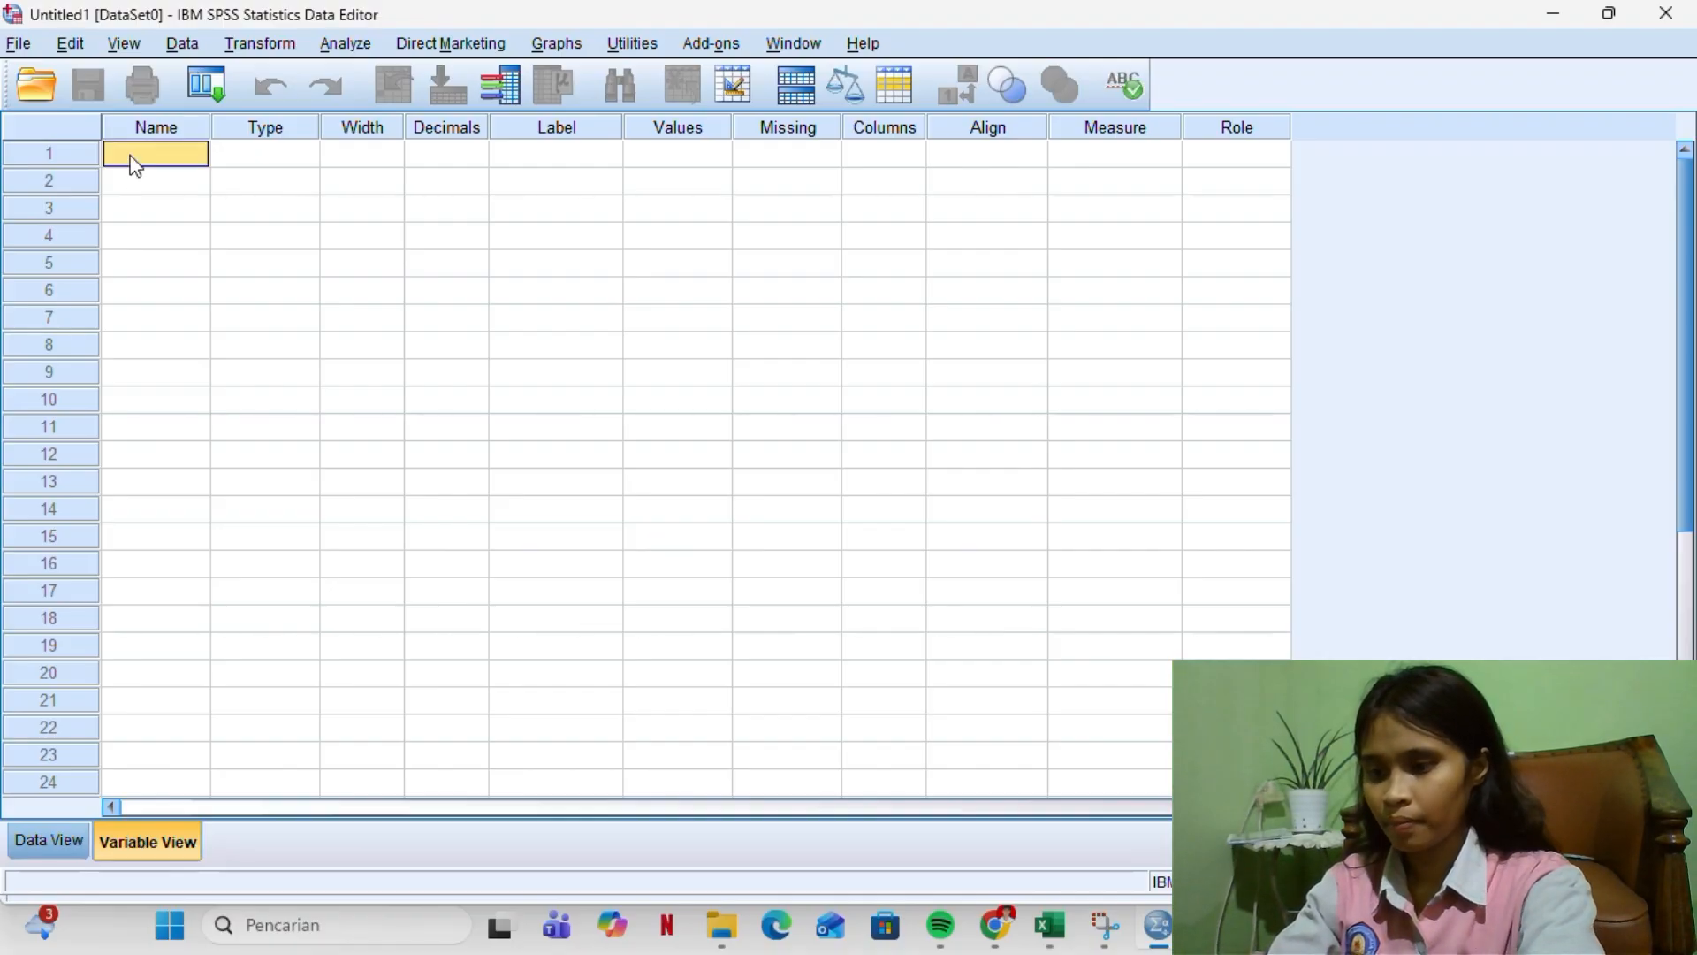
{"action": "type", "text": "x1"}
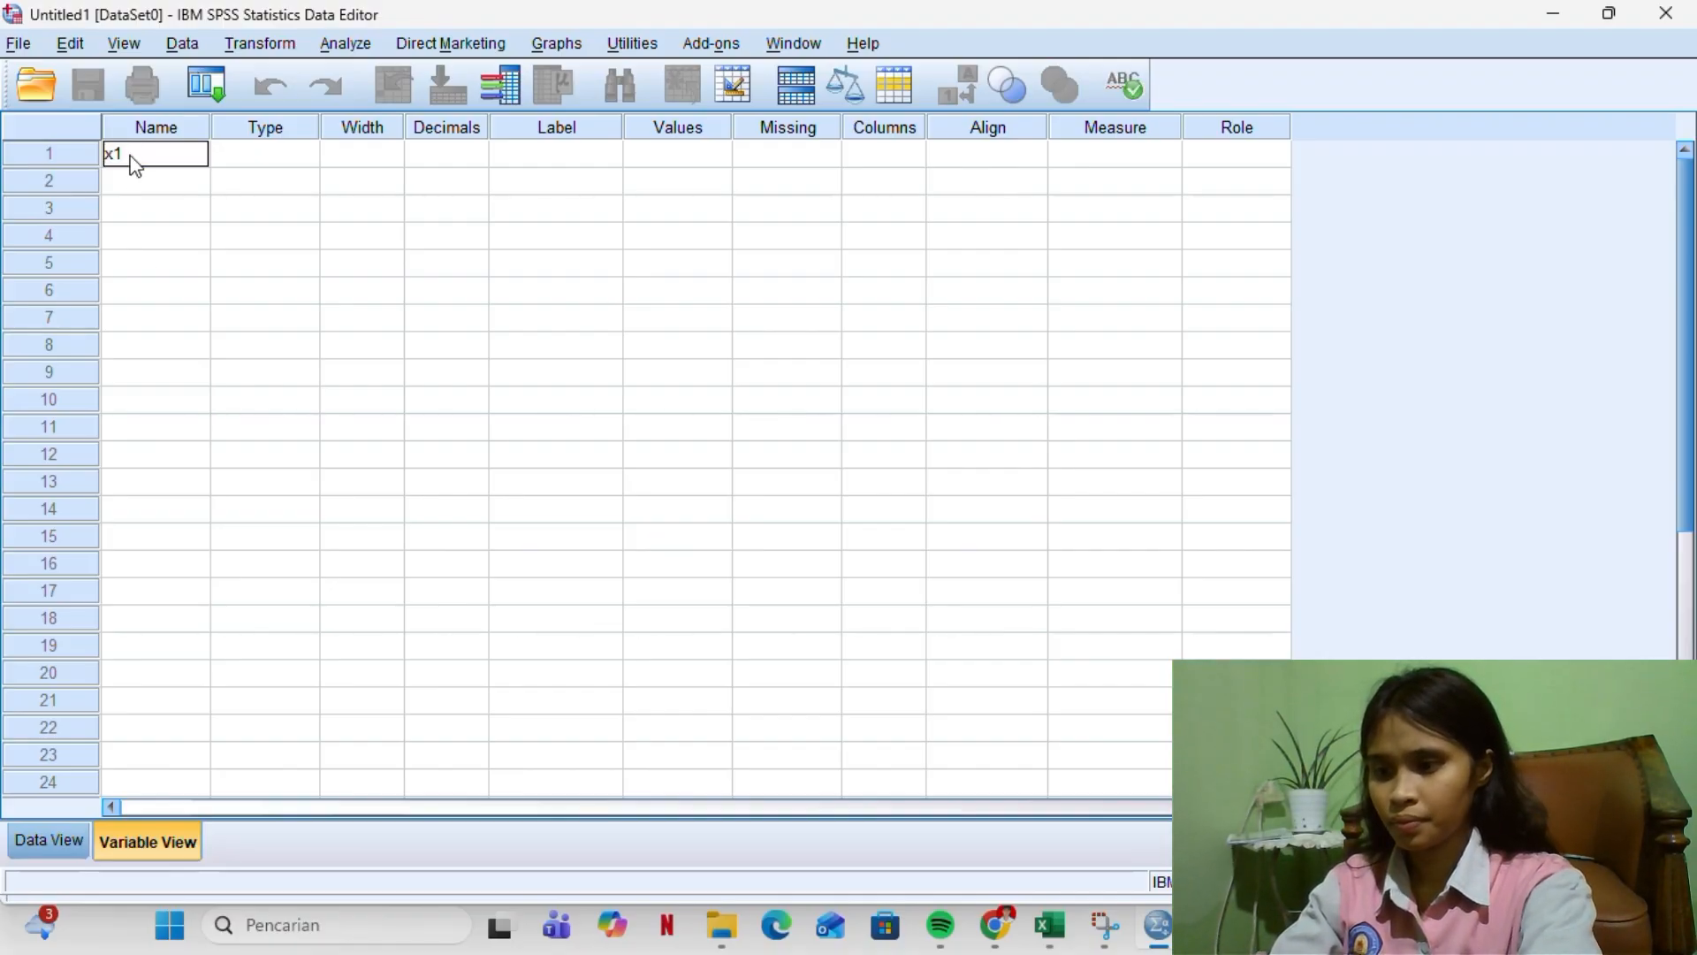
{"action": "key", "text": "Return"}
{"action": "type", "text": "x"}
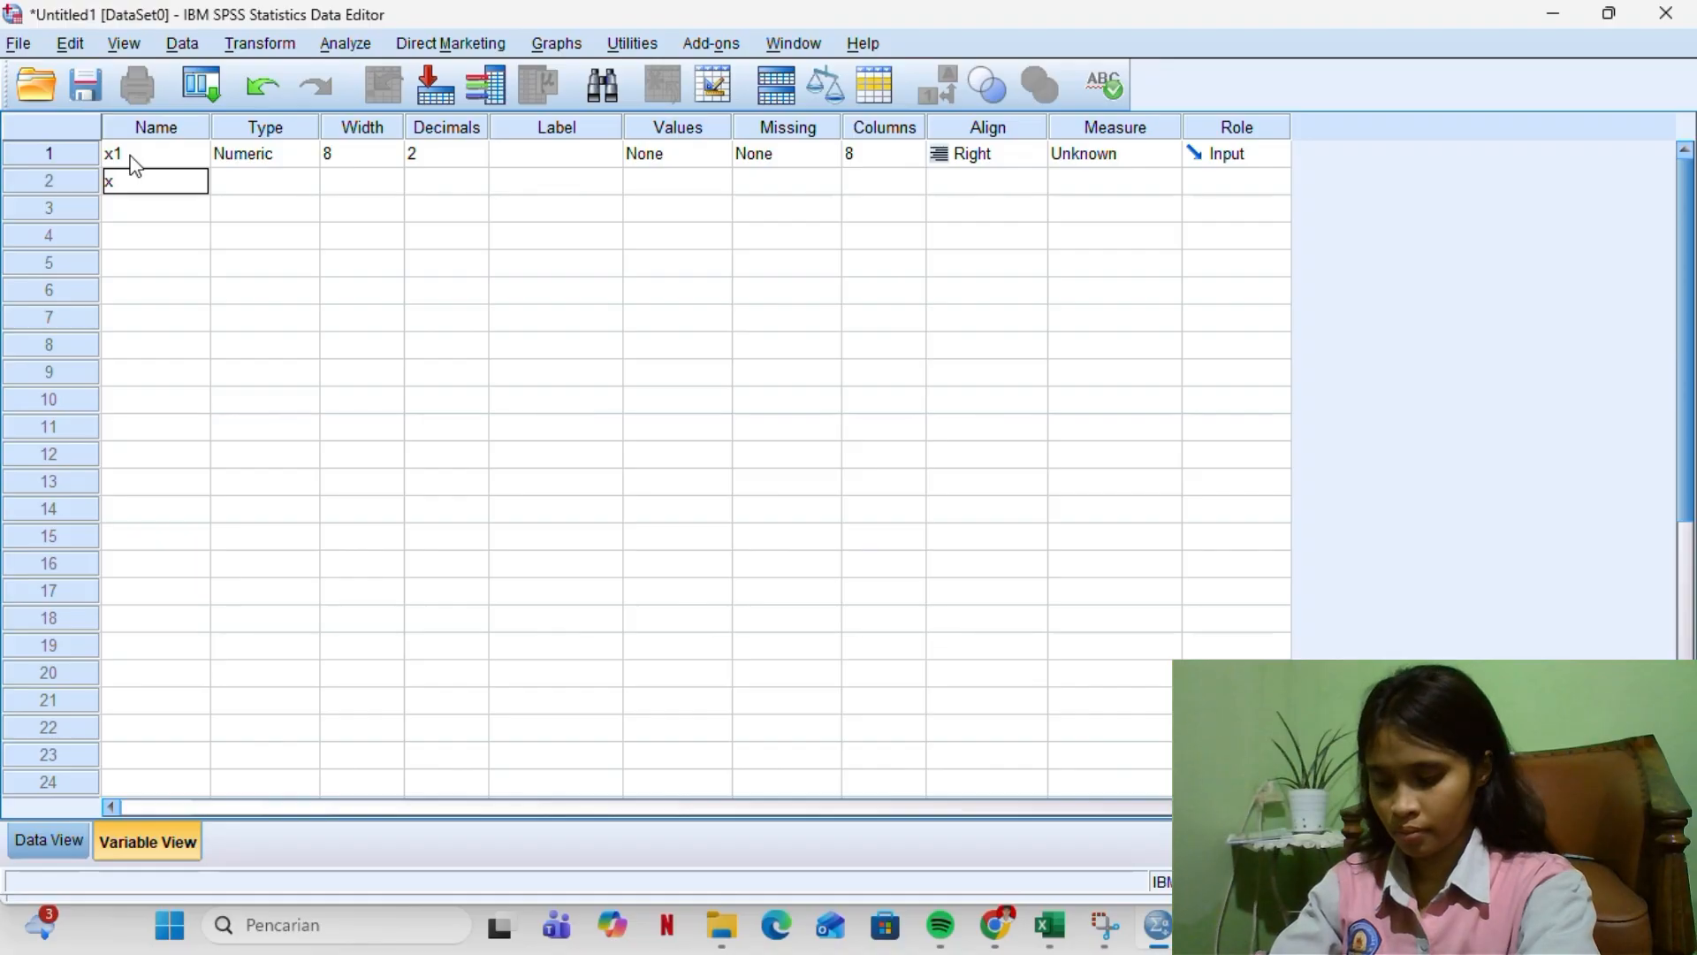
{"action": "type", "text": "2"}
{"action": "key", "text": "Return"}
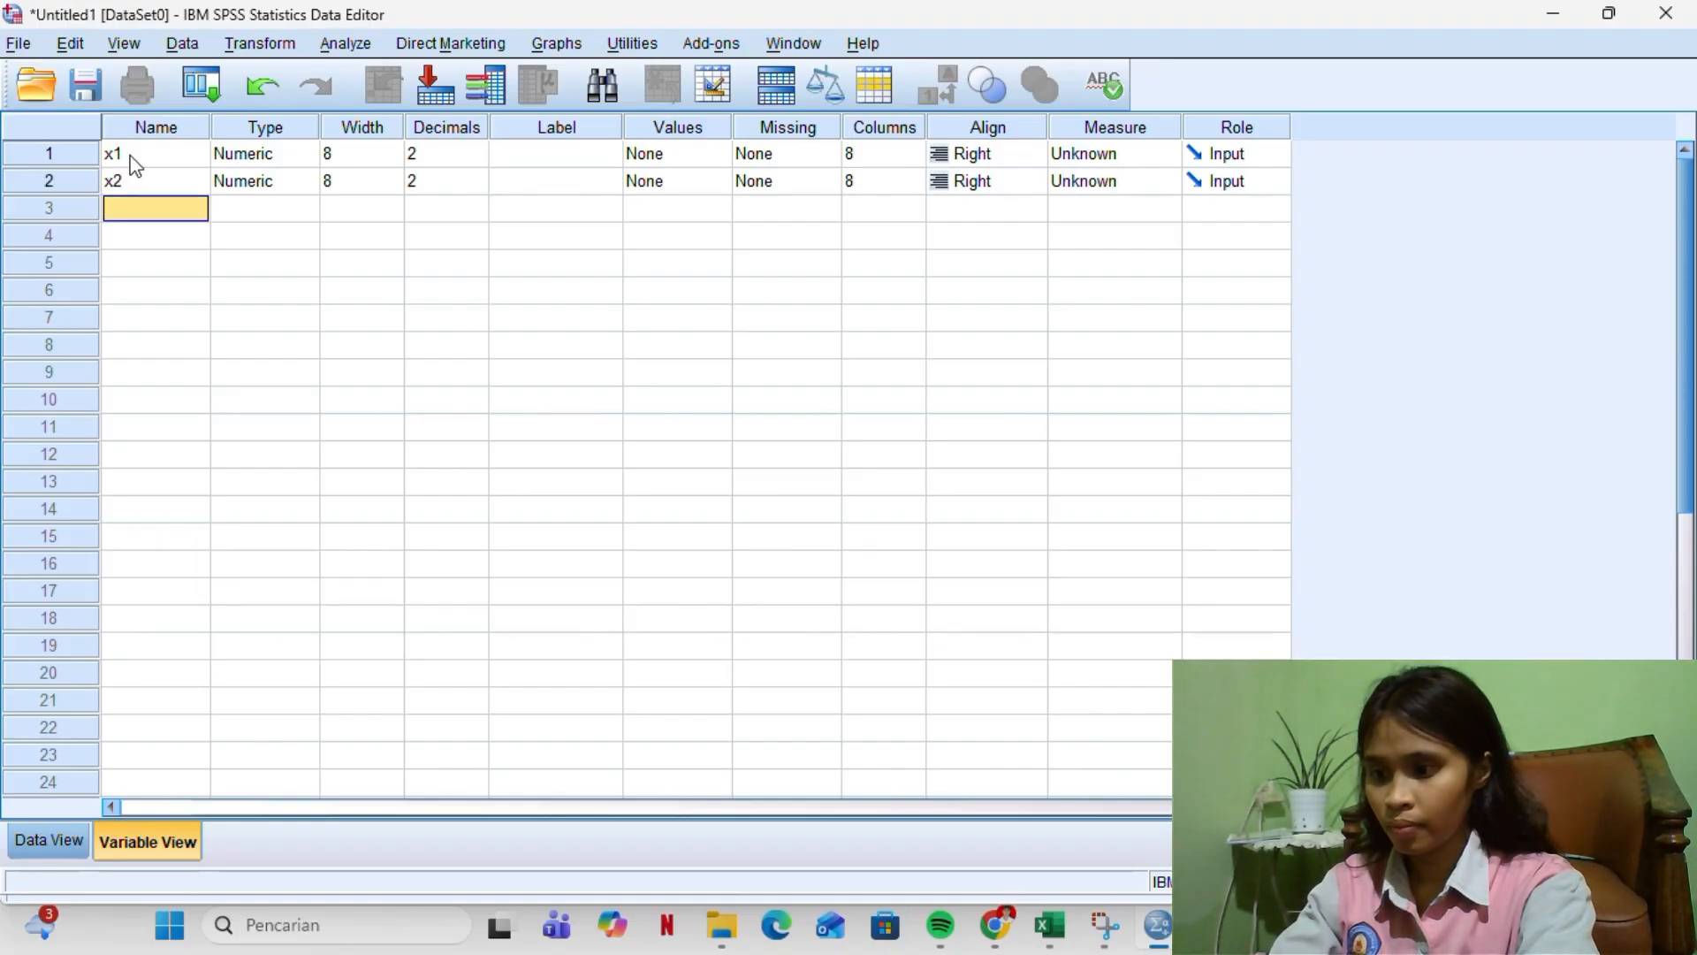
{"action": "type", "text": "x3"}
{"action": "key", "text": "Return"}
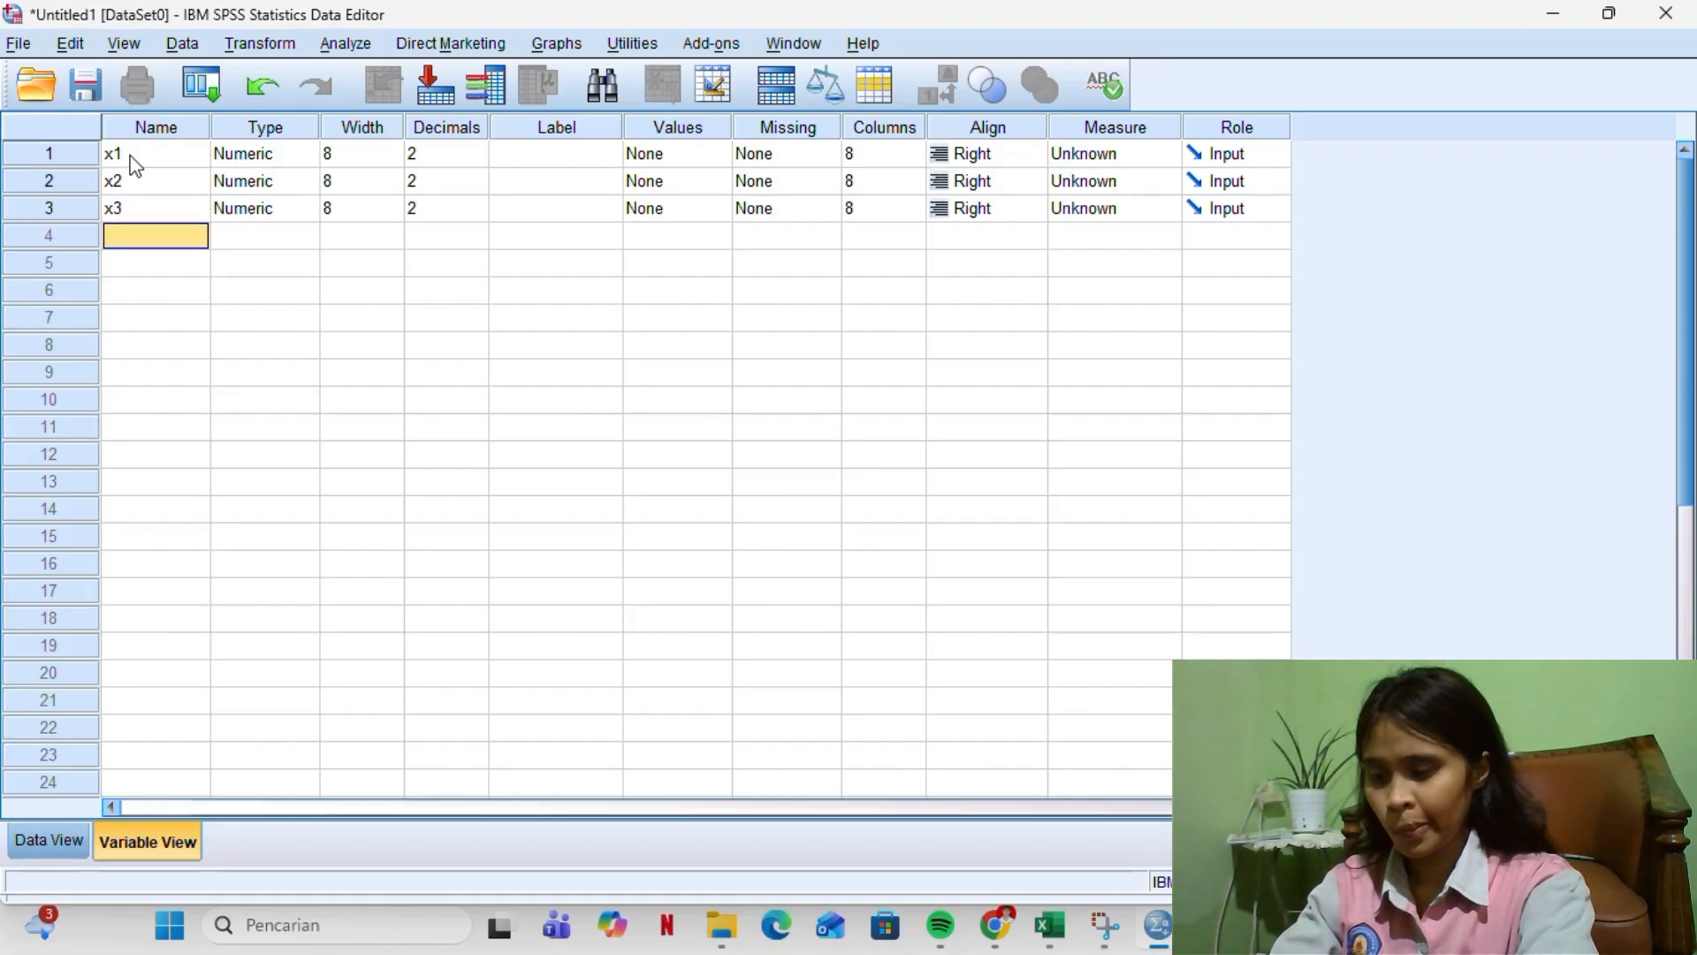
{"action": "type", "text": "y"}
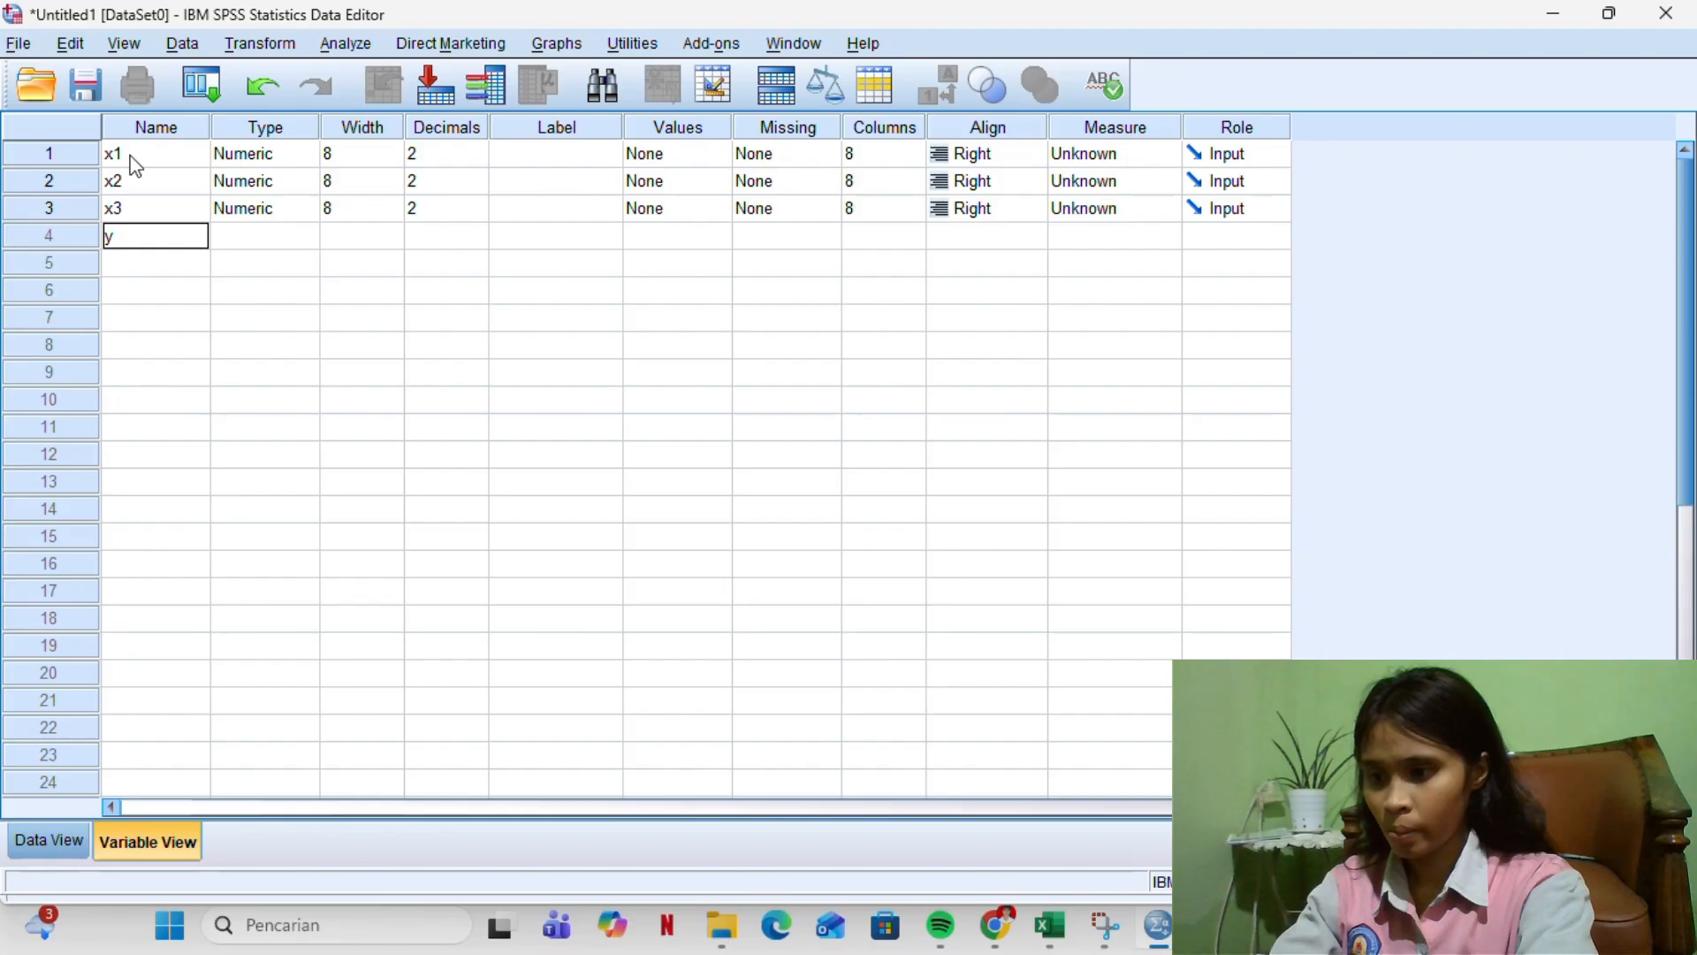
{"action": "key", "text": "Return"}
Set the decimals of x1, x2, x3 and y to 0
{"action": "left_click", "coordinate": [435, 156]}
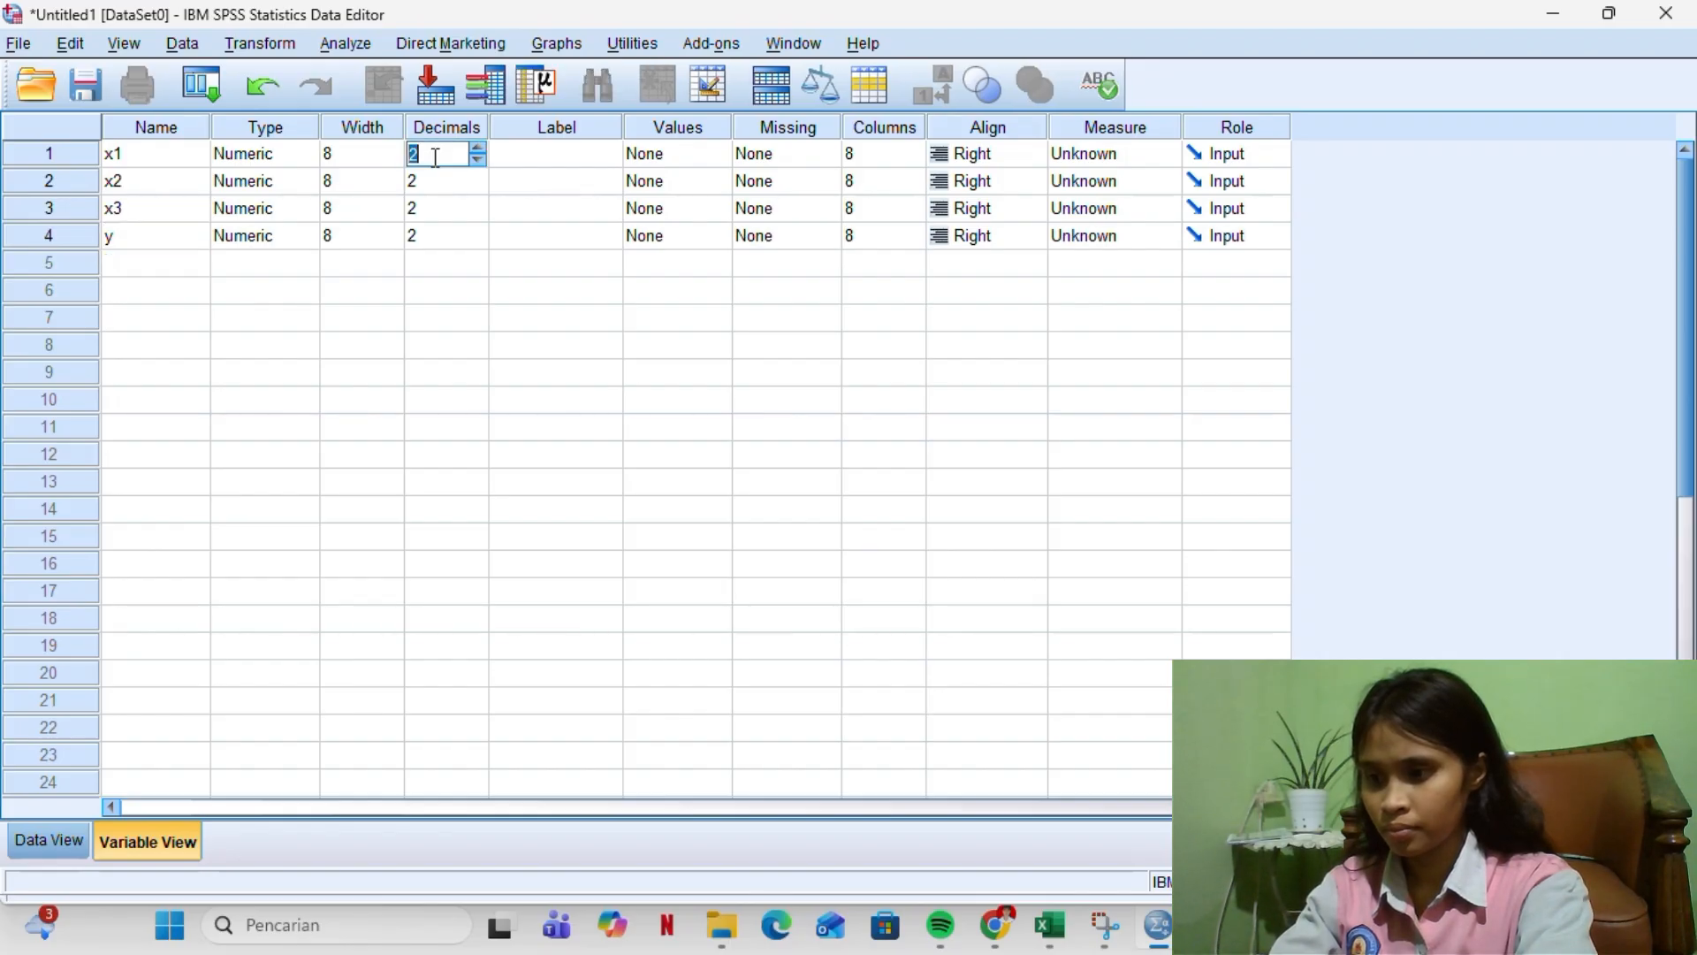
{"action": "type", "text": "0"}
{"action": "key", "text": "Return"}
{"action": "type", "text": "0"}
{"action": "key", "text": "Return"}
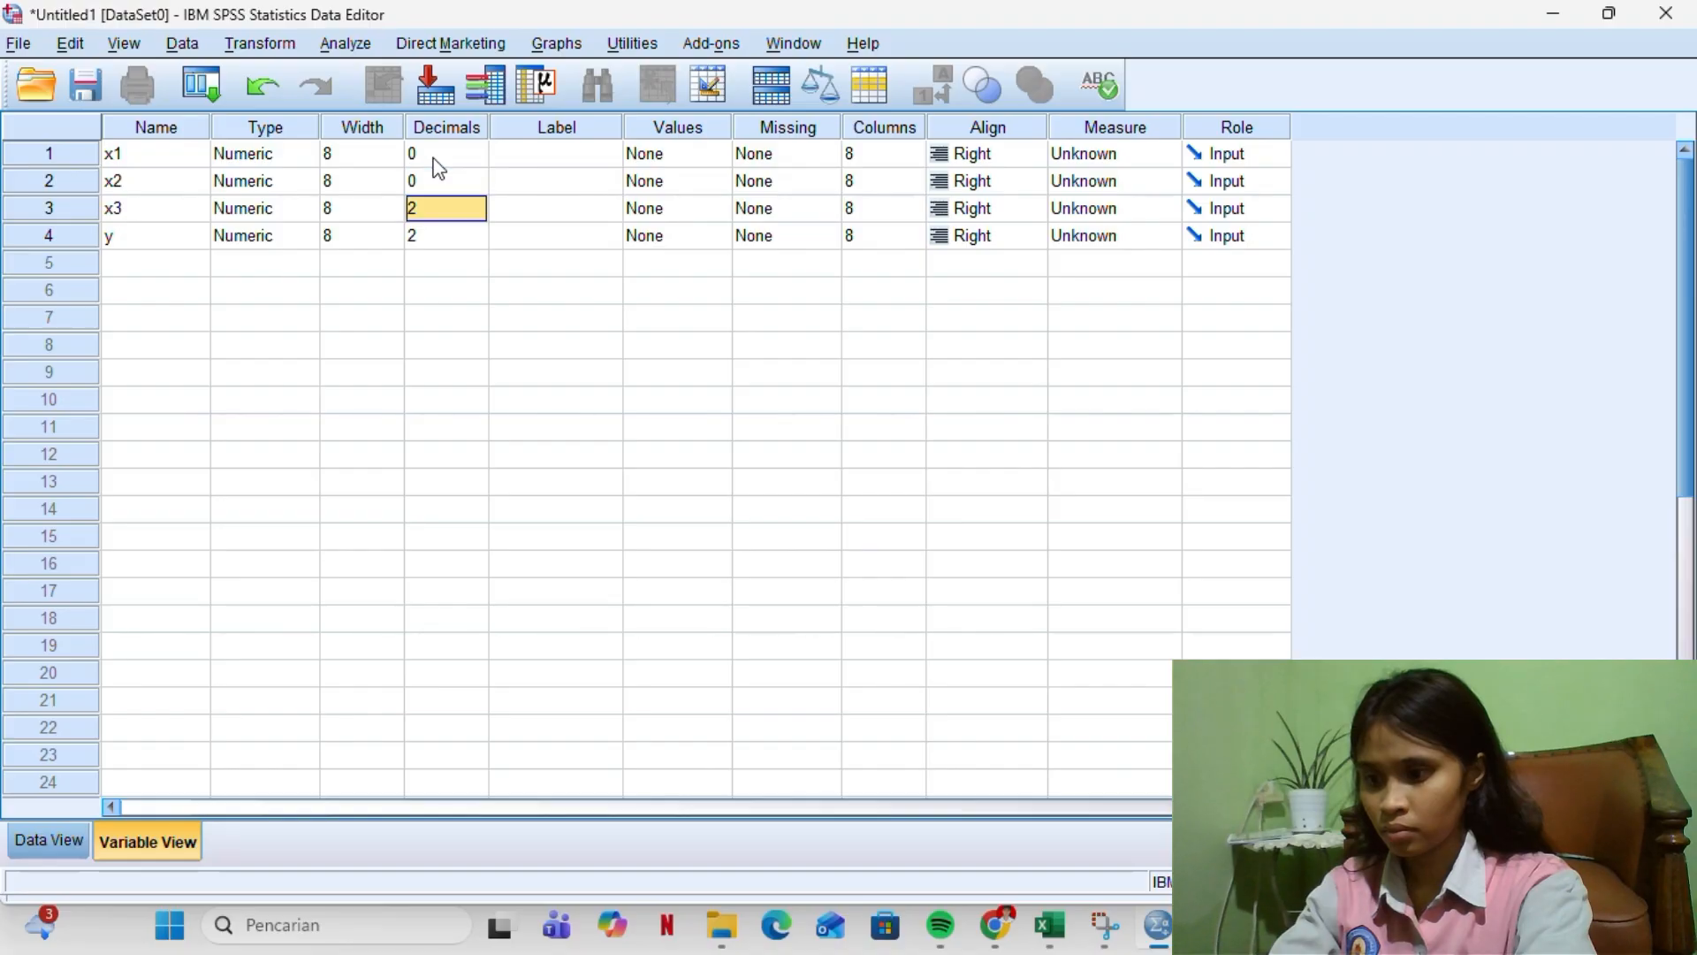
{"action": "type", "text": "0"}
{"action": "key", "text": "Return"}
{"action": "type", "text": "0"}
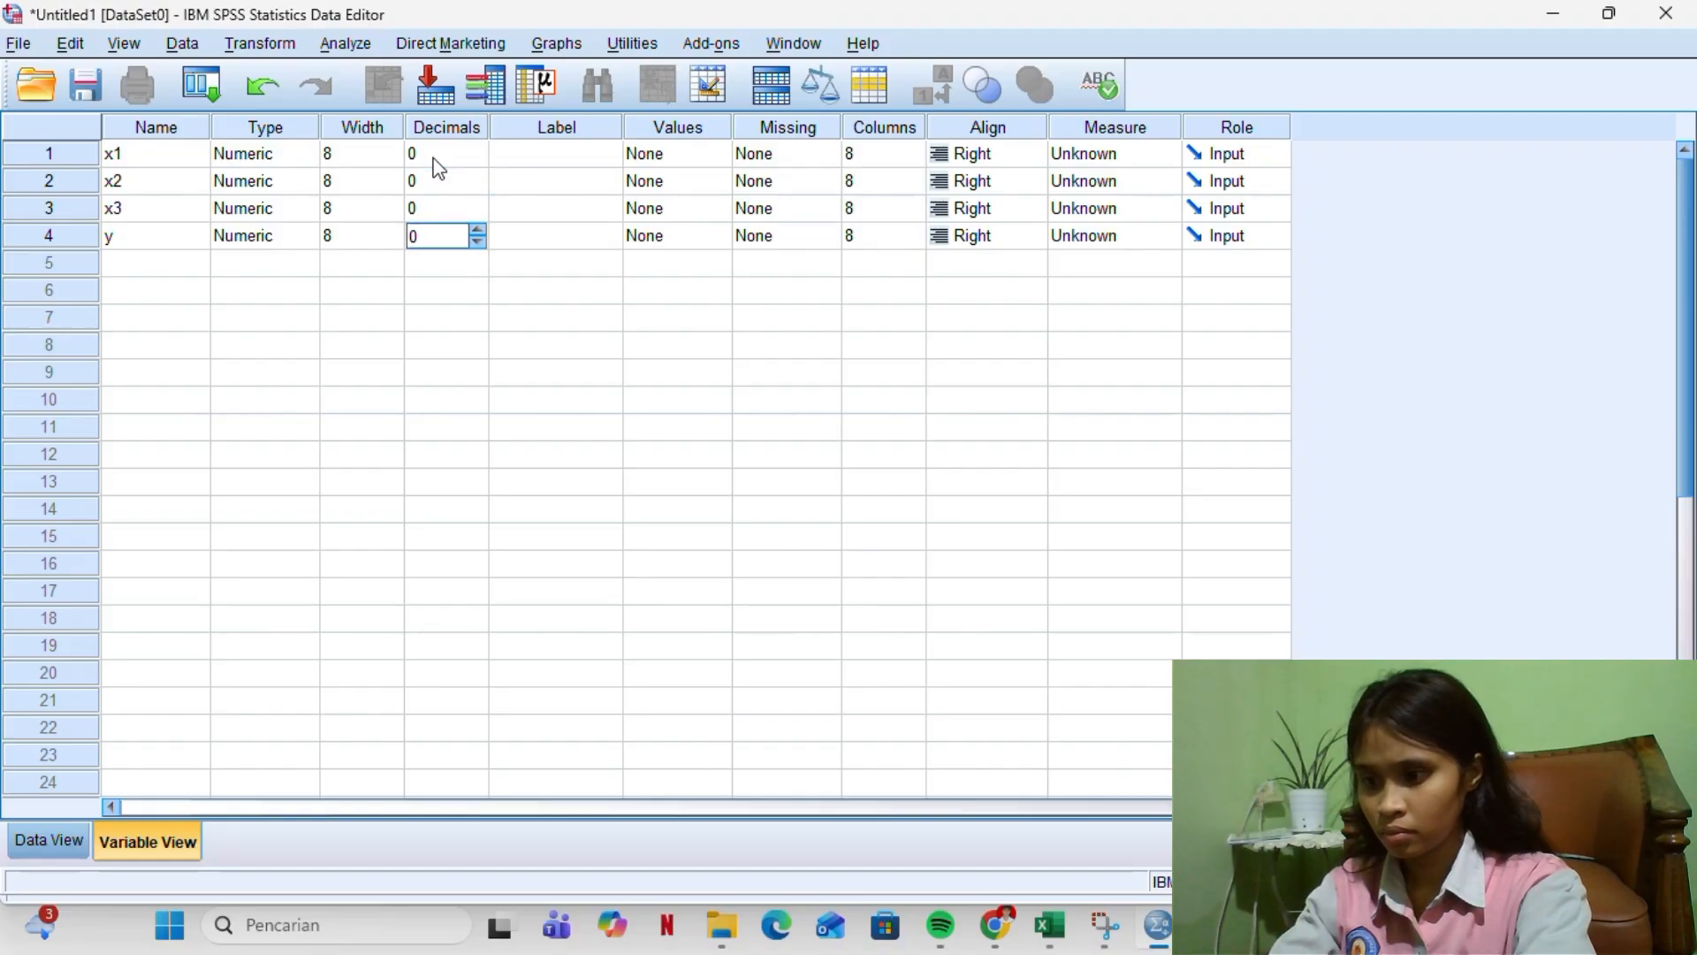
Set the measurement level of x1, x2, x3 and y to Scale
{"action": "left_click", "coordinate": [1095, 145]}
{"action": "key", "text": "Down"}
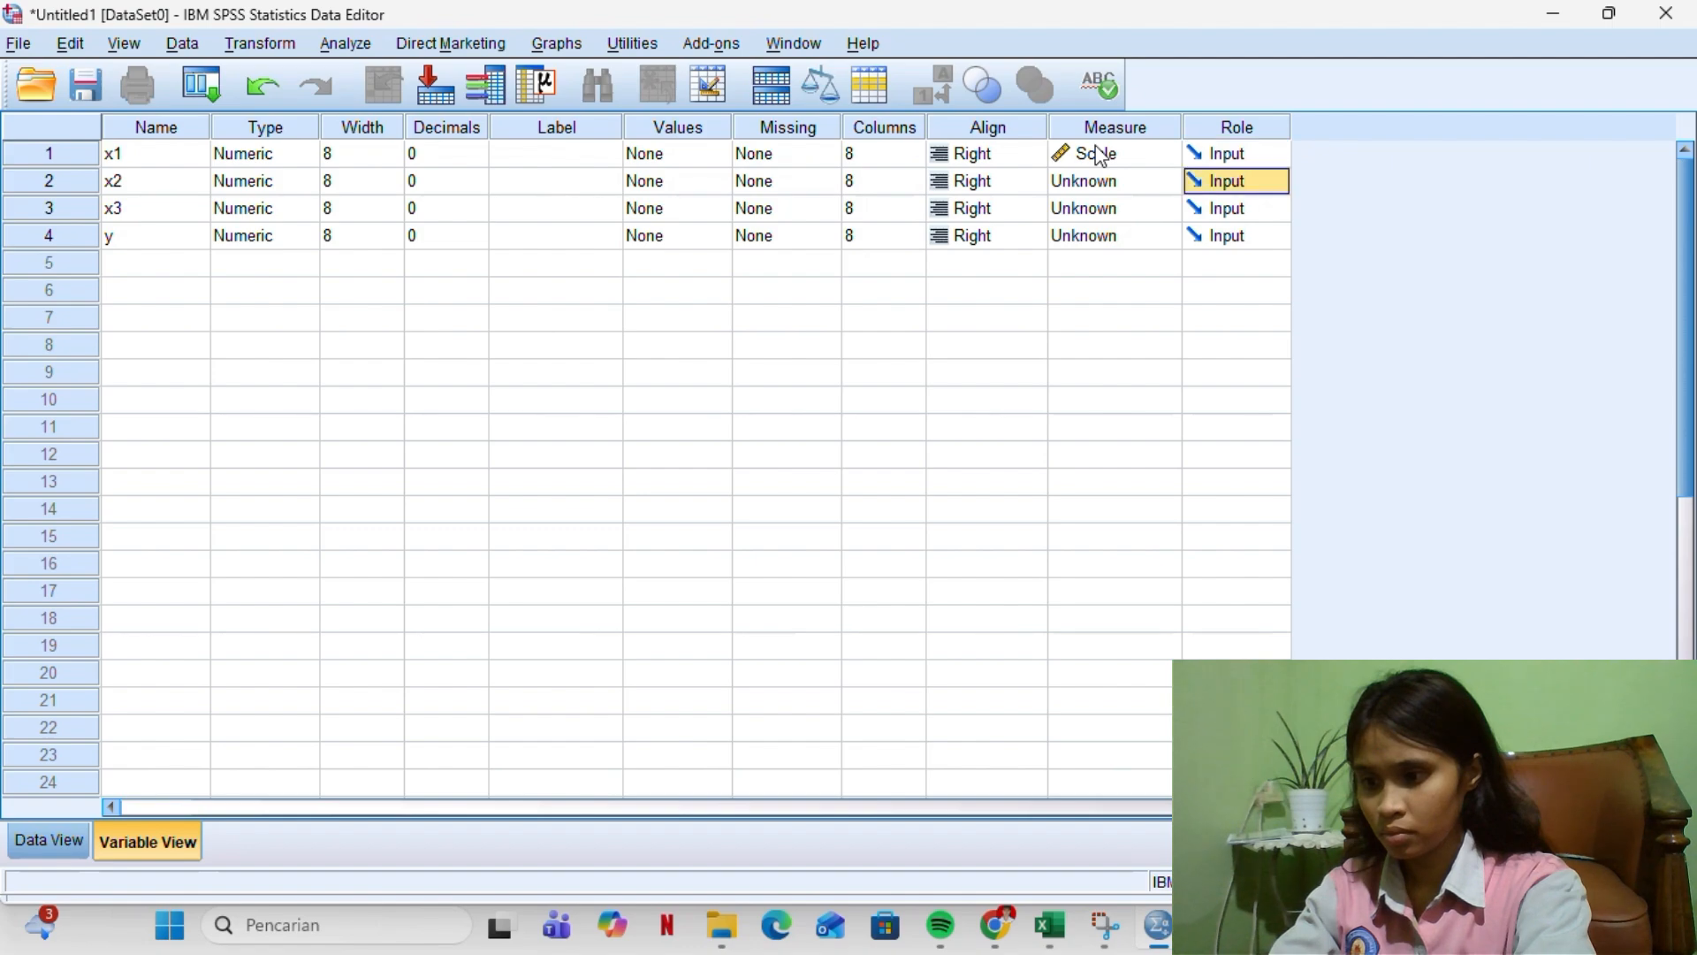
{"action": "left_click", "coordinate": [1100, 156]}
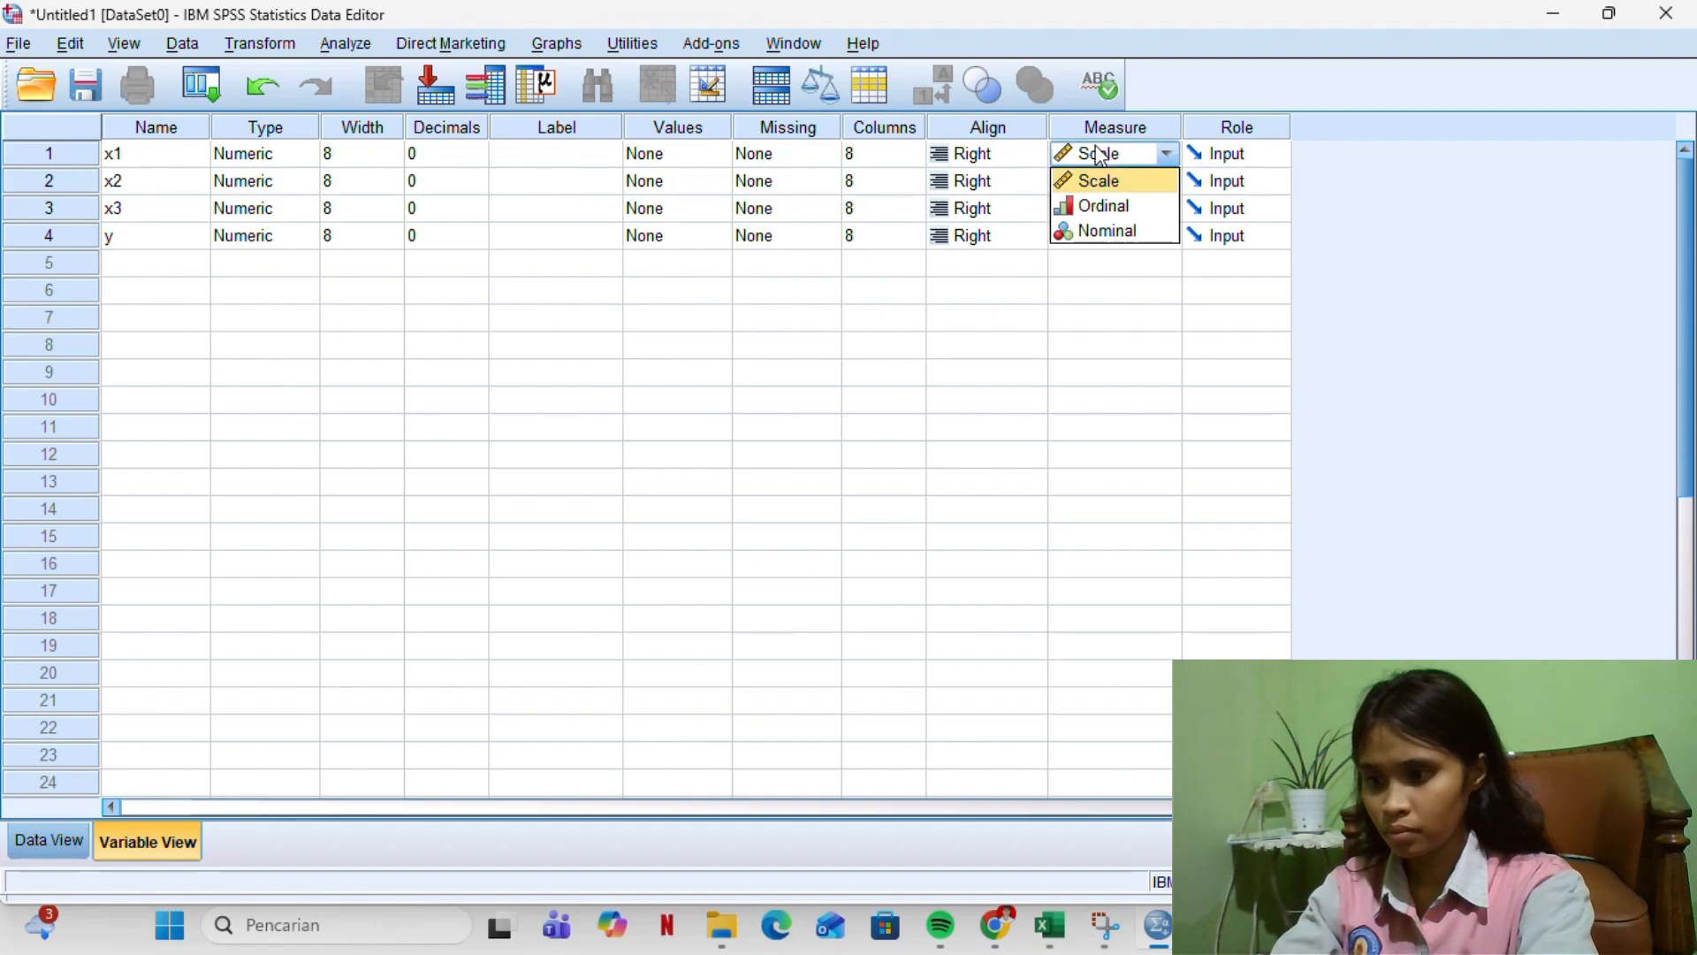
{"action": "left_click", "coordinate": [1114, 182]}
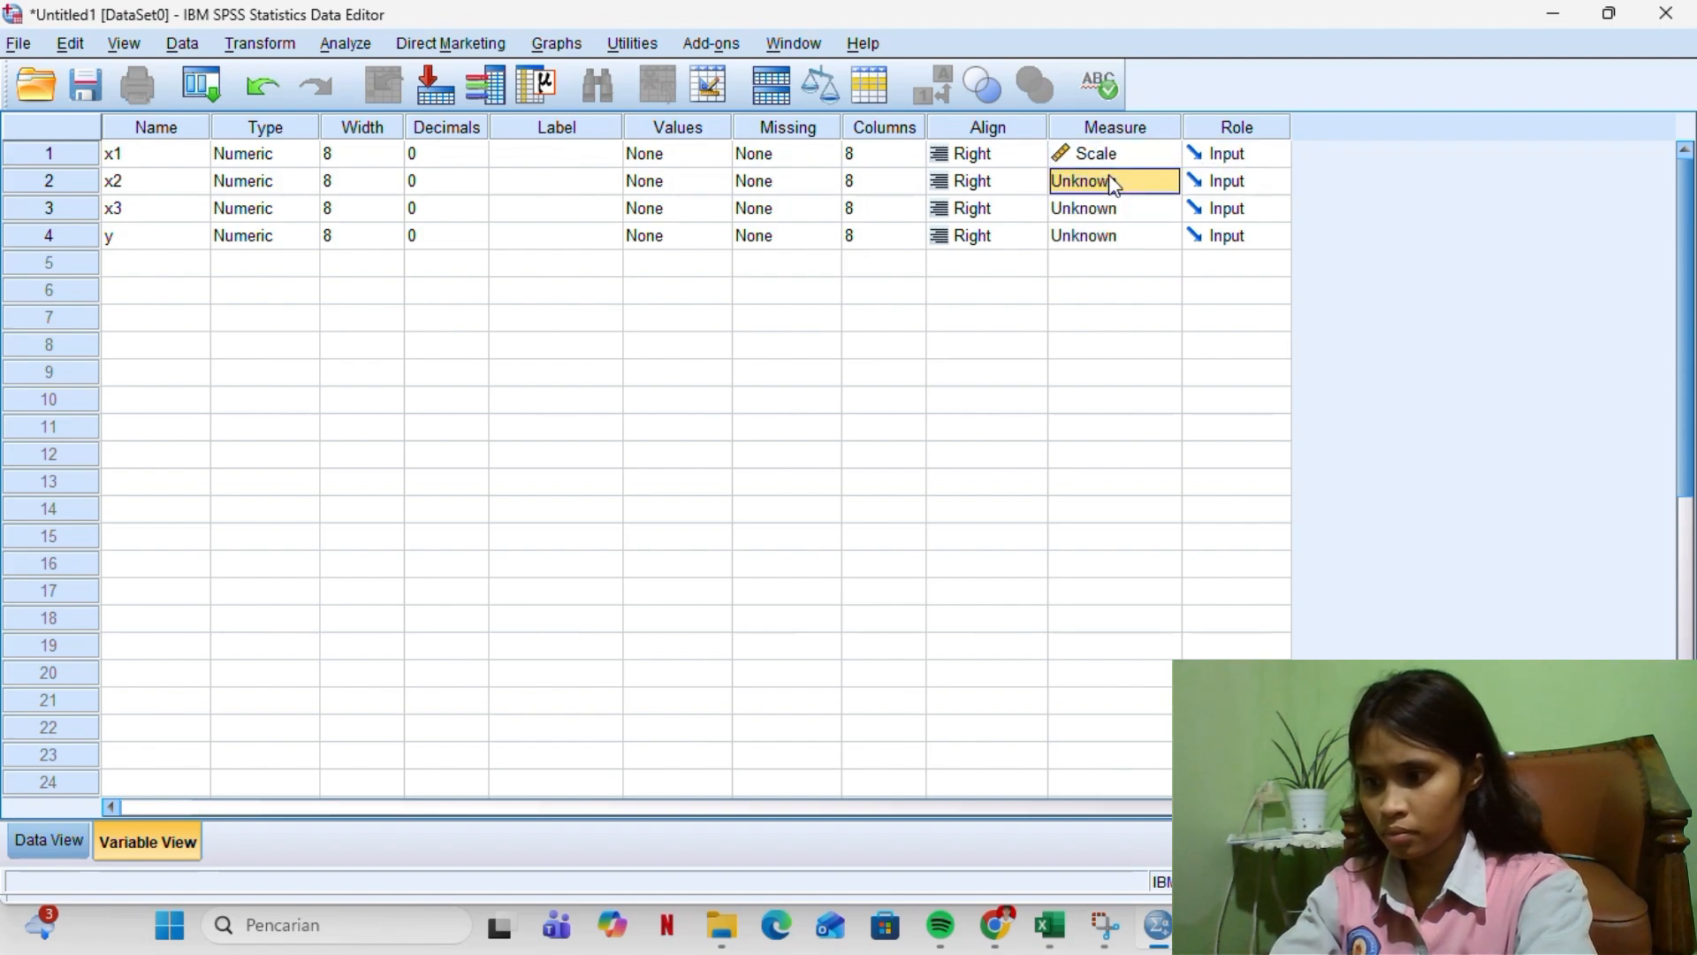
{"action": "key", "text": "Down"}
{"action": "key", "text": "Down"}
Label the variable x1 as PMBAV
{"action": "left_click", "coordinate": [544, 158]}
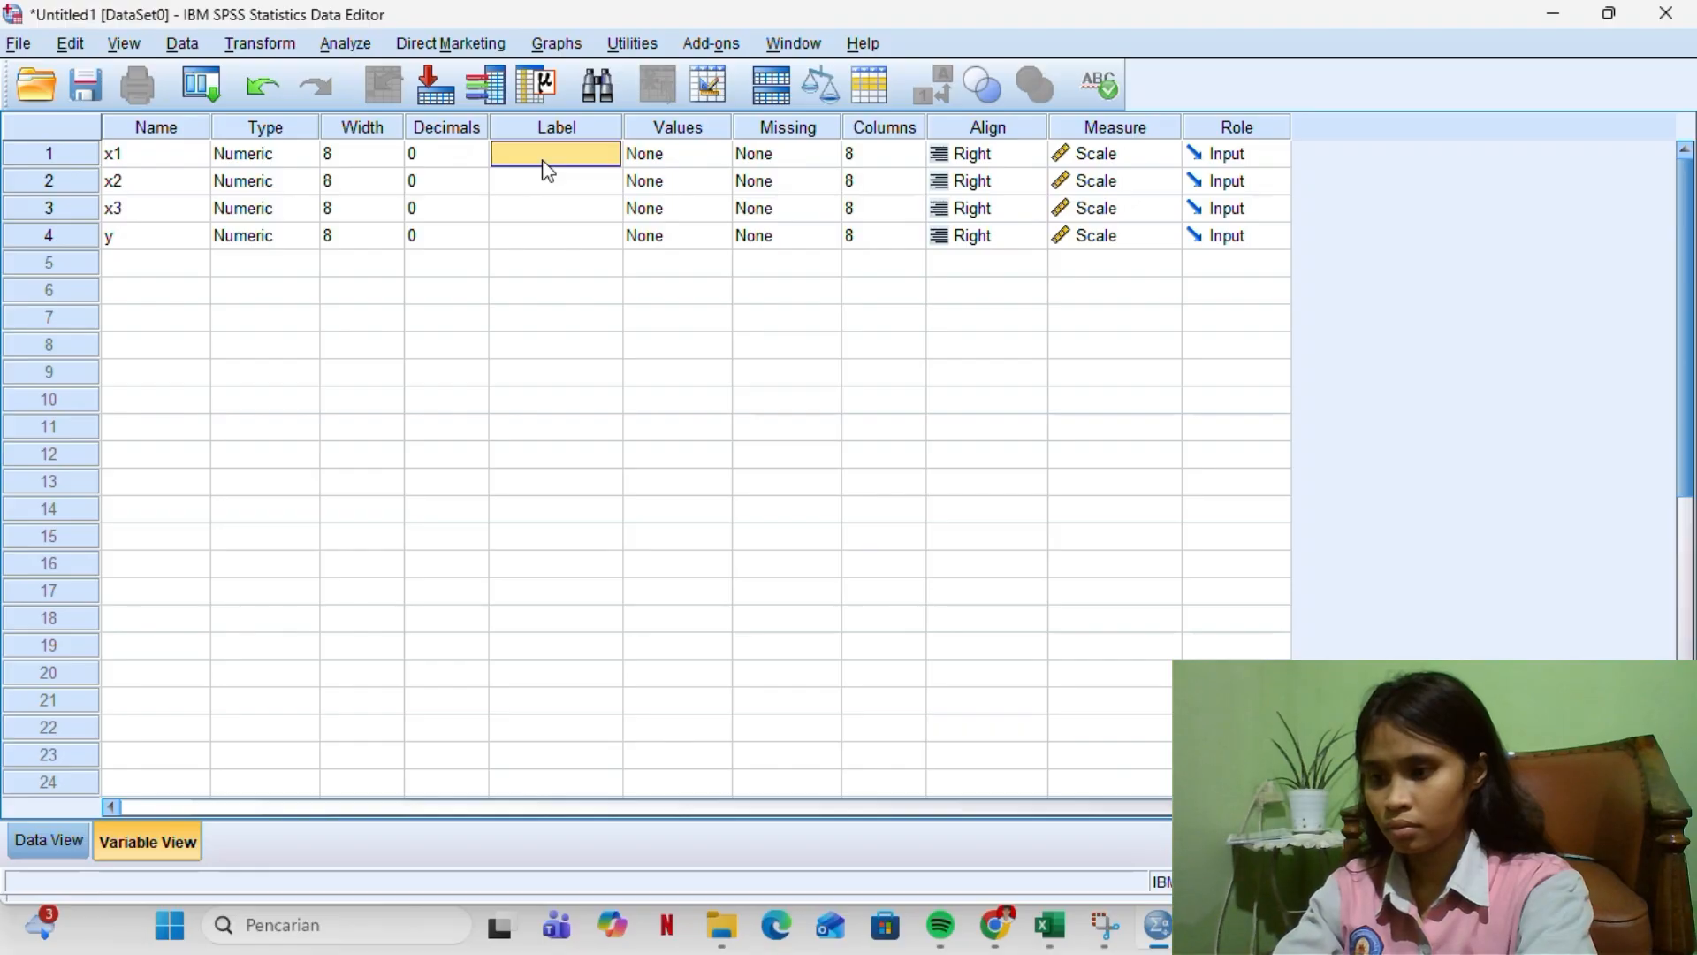
{"action": "type", "text": "pb"}
{"action": "key", "text": "BackSpace"}
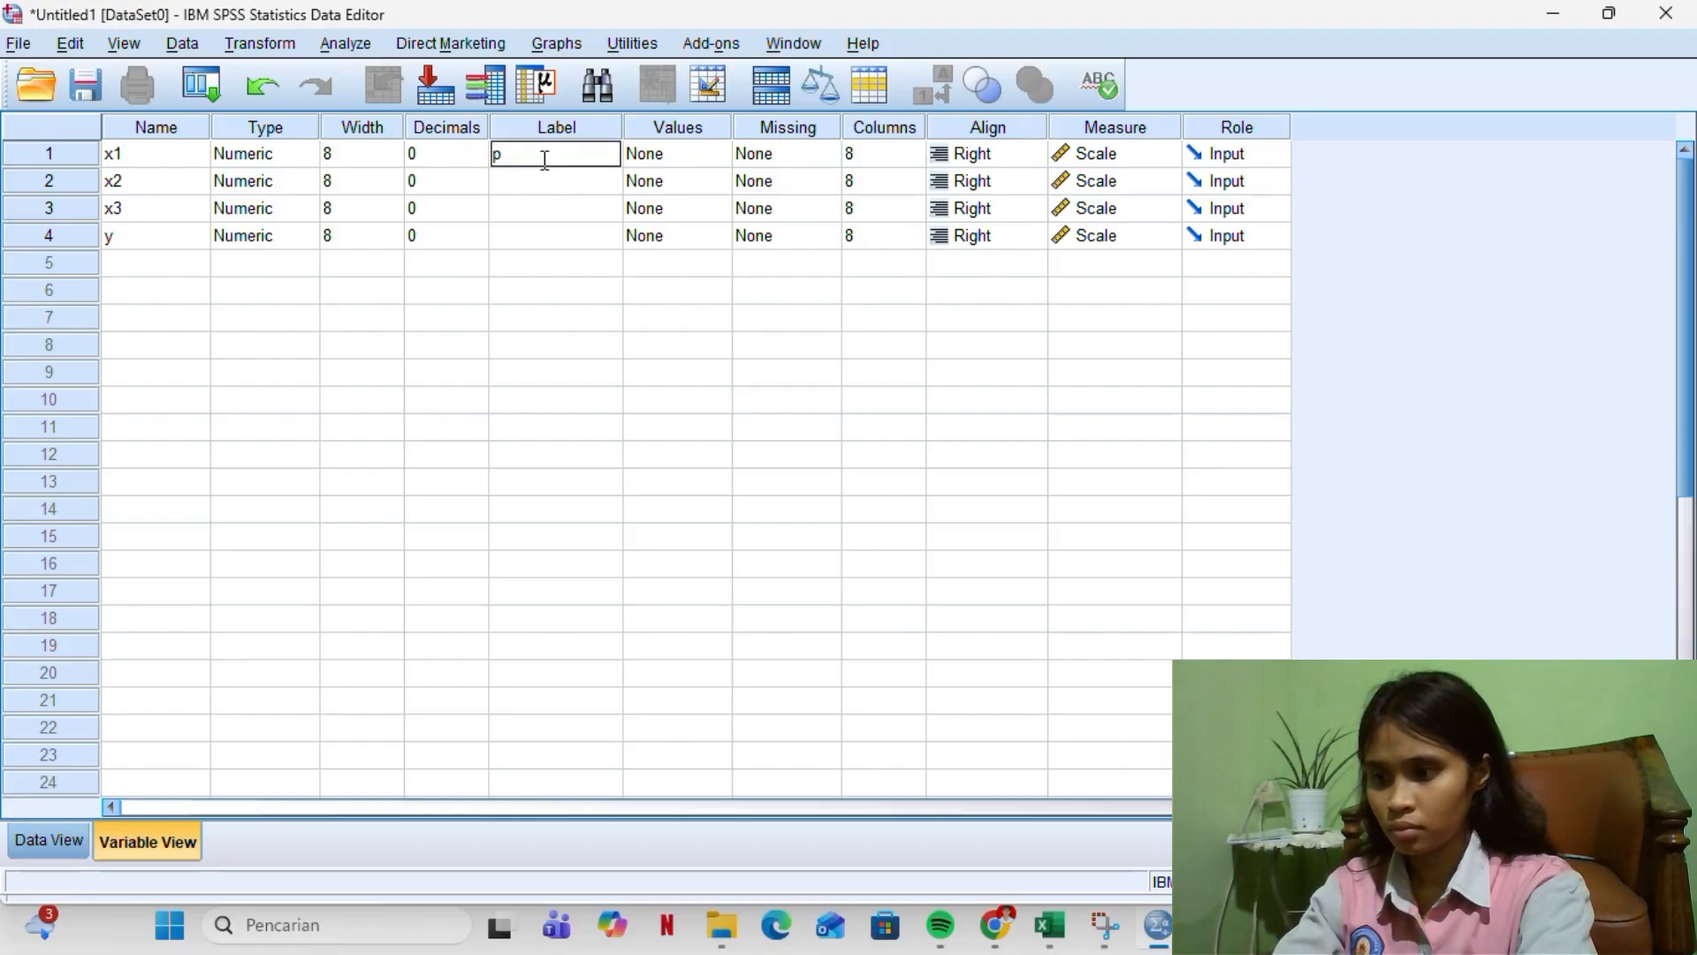
{"action": "key", "text": "BackSpace"}
{"action": "type", "text": "PB"}
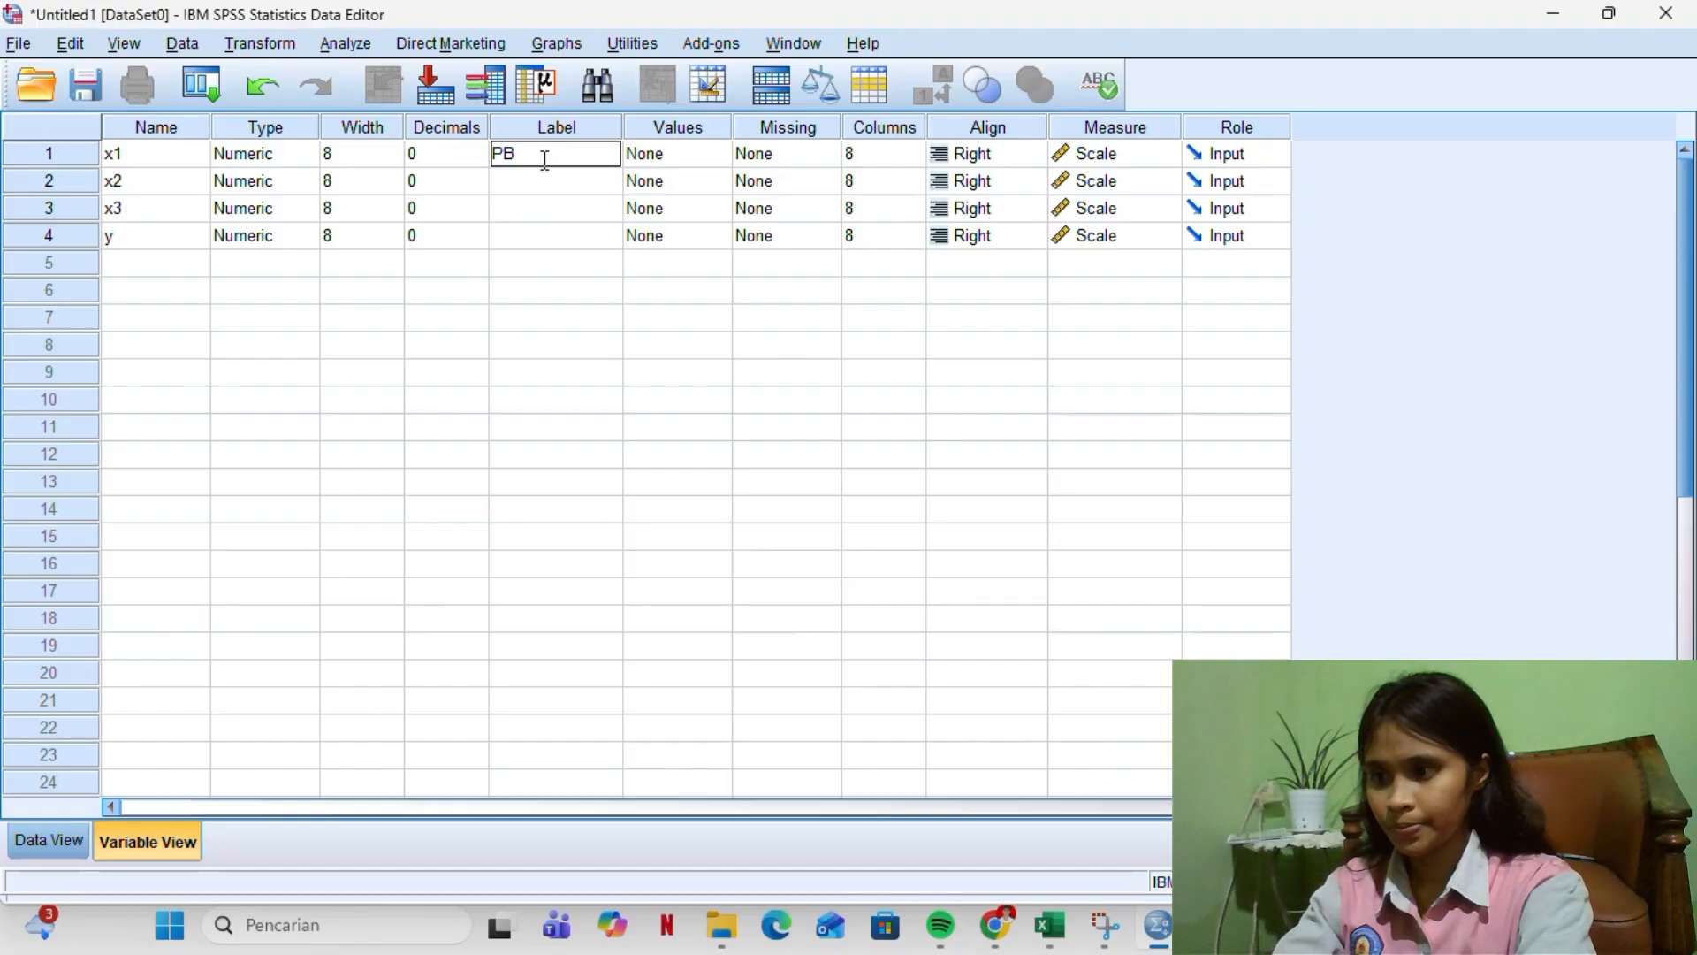
{"action": "key", "text": "BackSpace"}
{"action": "type", "text": "M"}
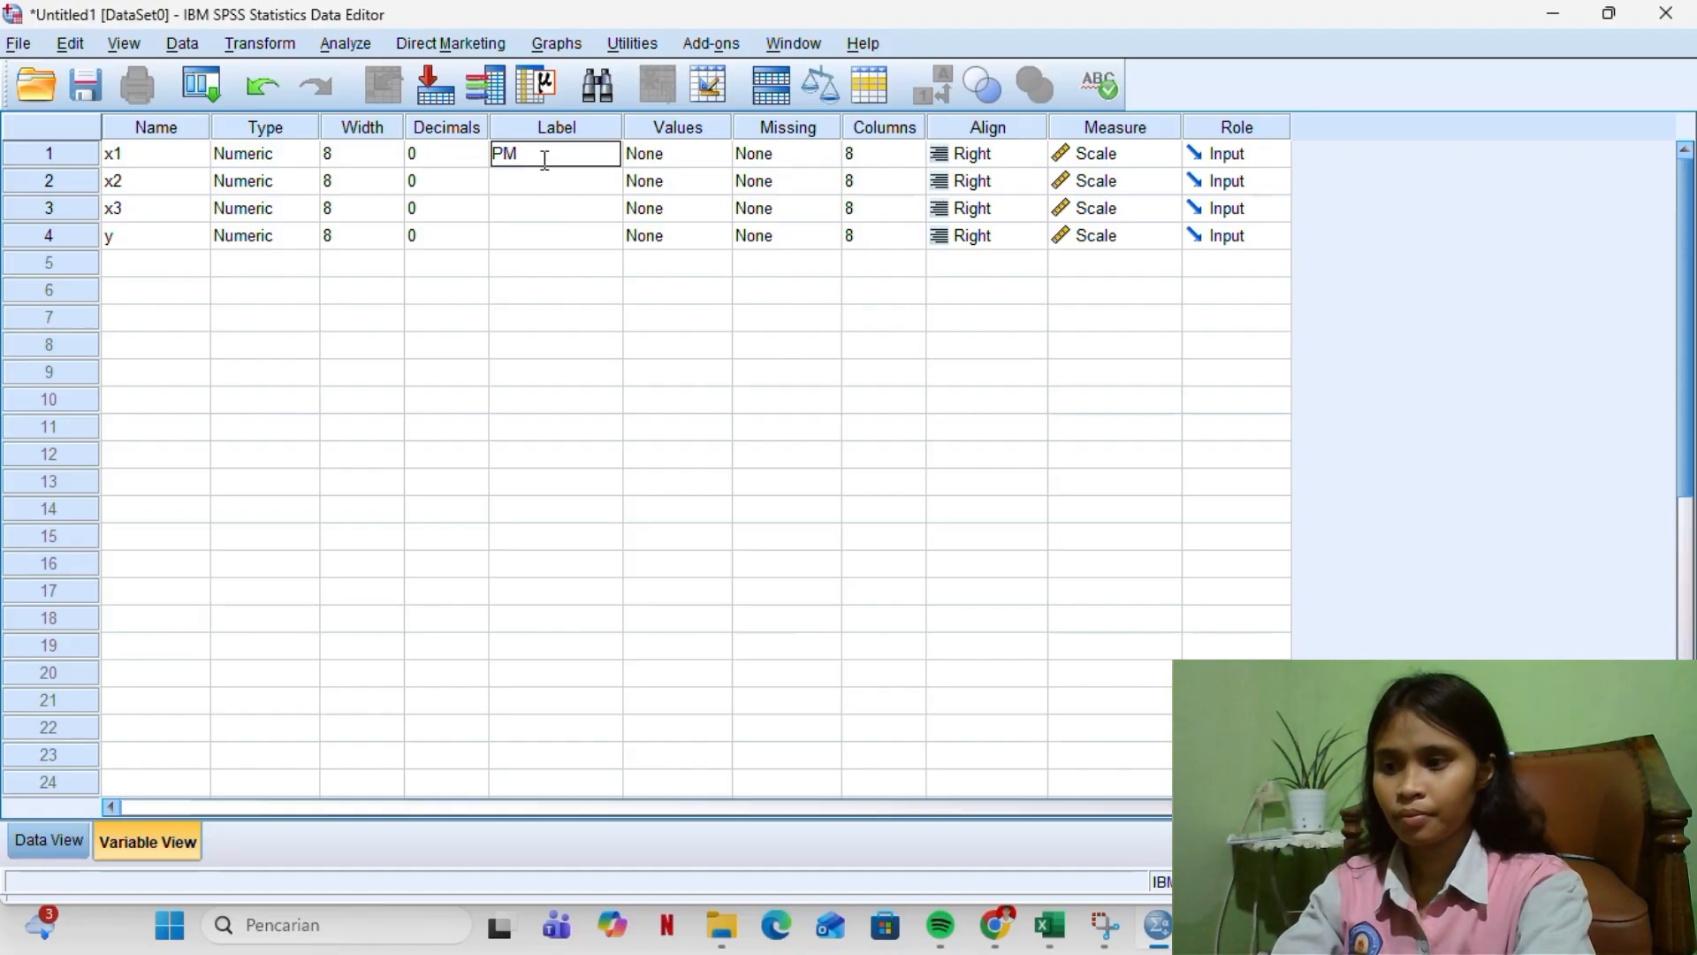
{"action": "type", "text": "B"}
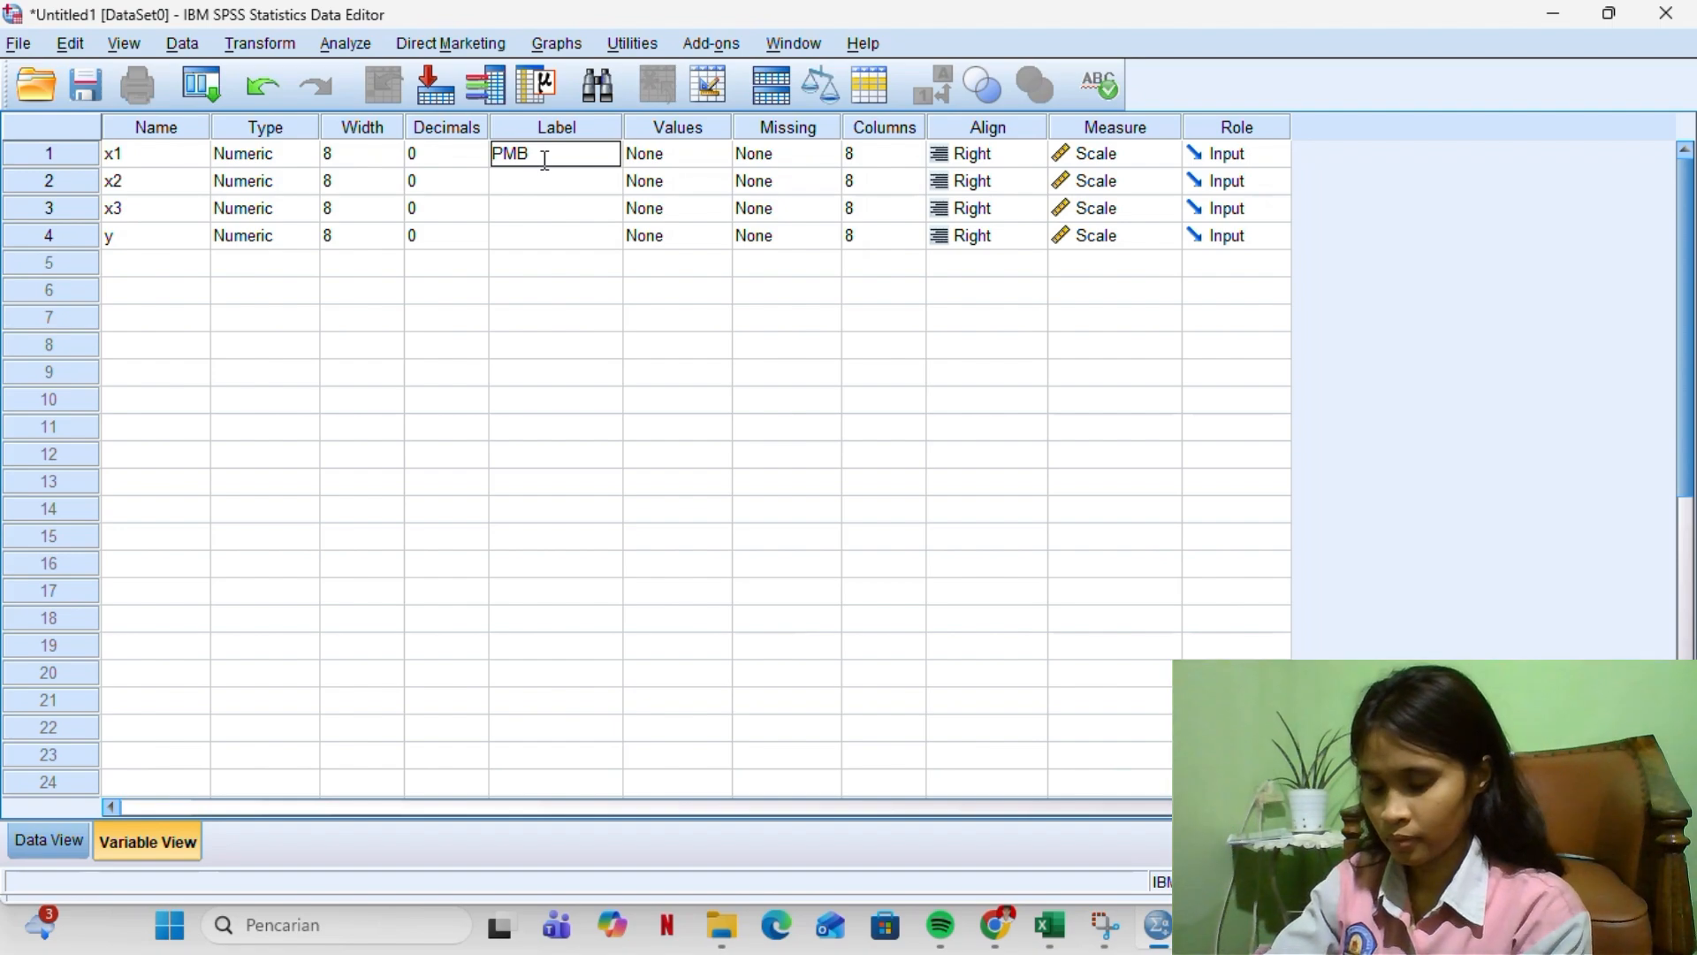
{"action": "type", "text": "AV"}
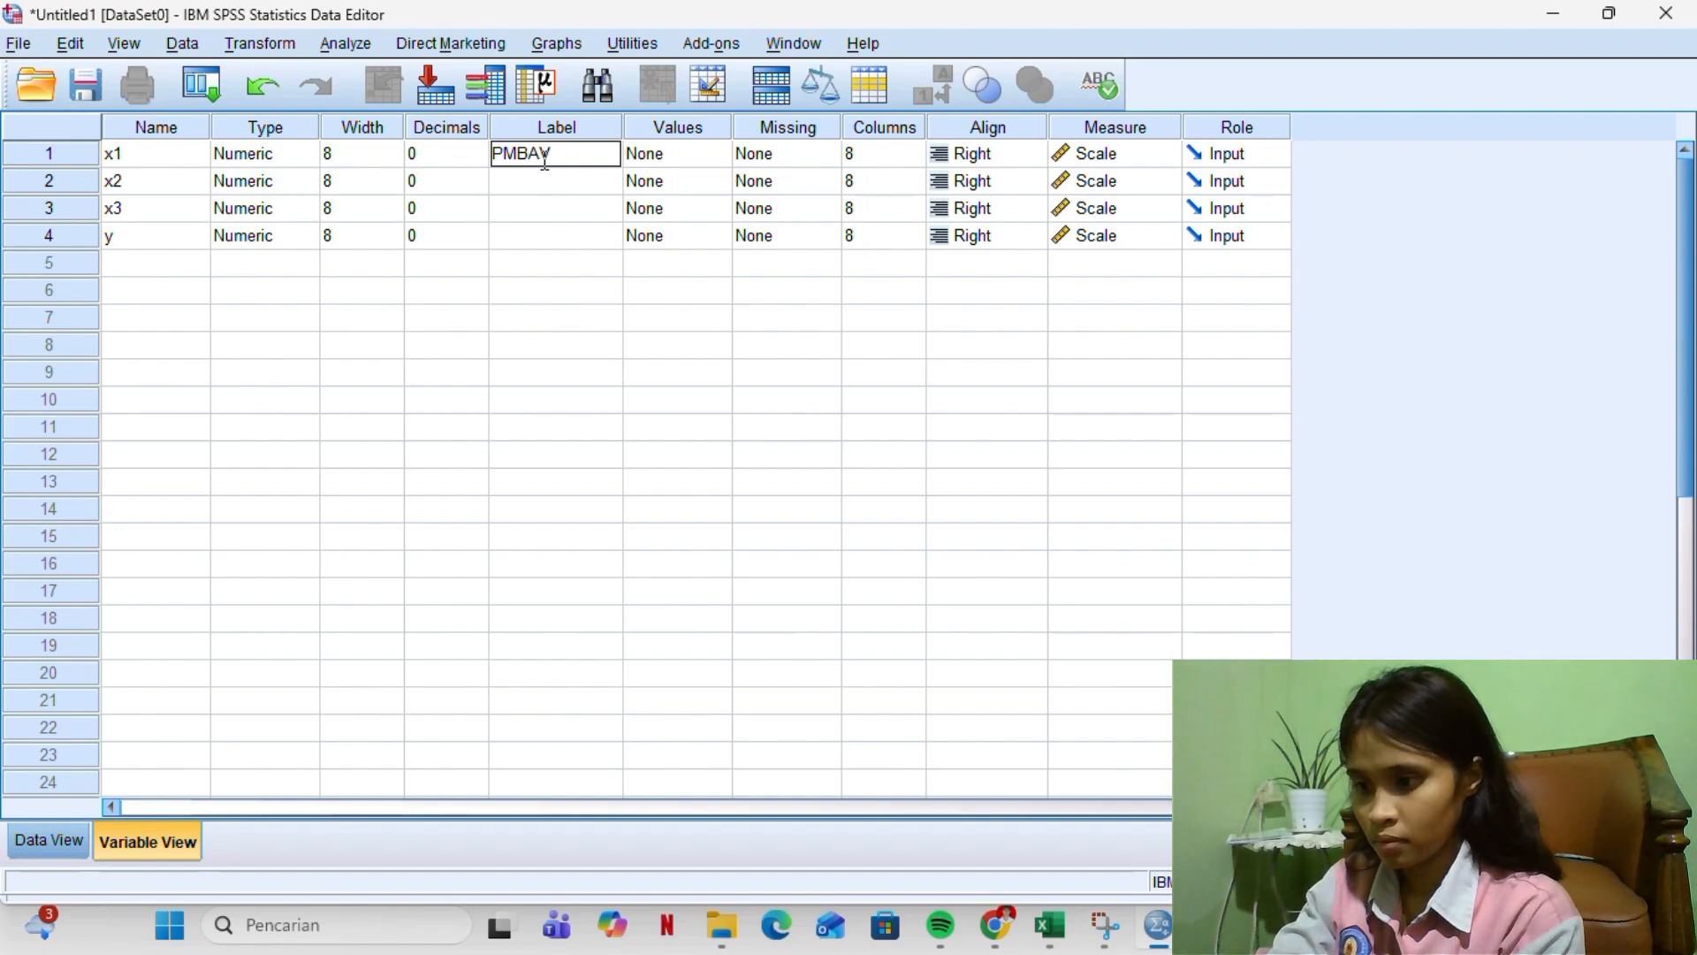
{"action": "key", "text": "Return"}
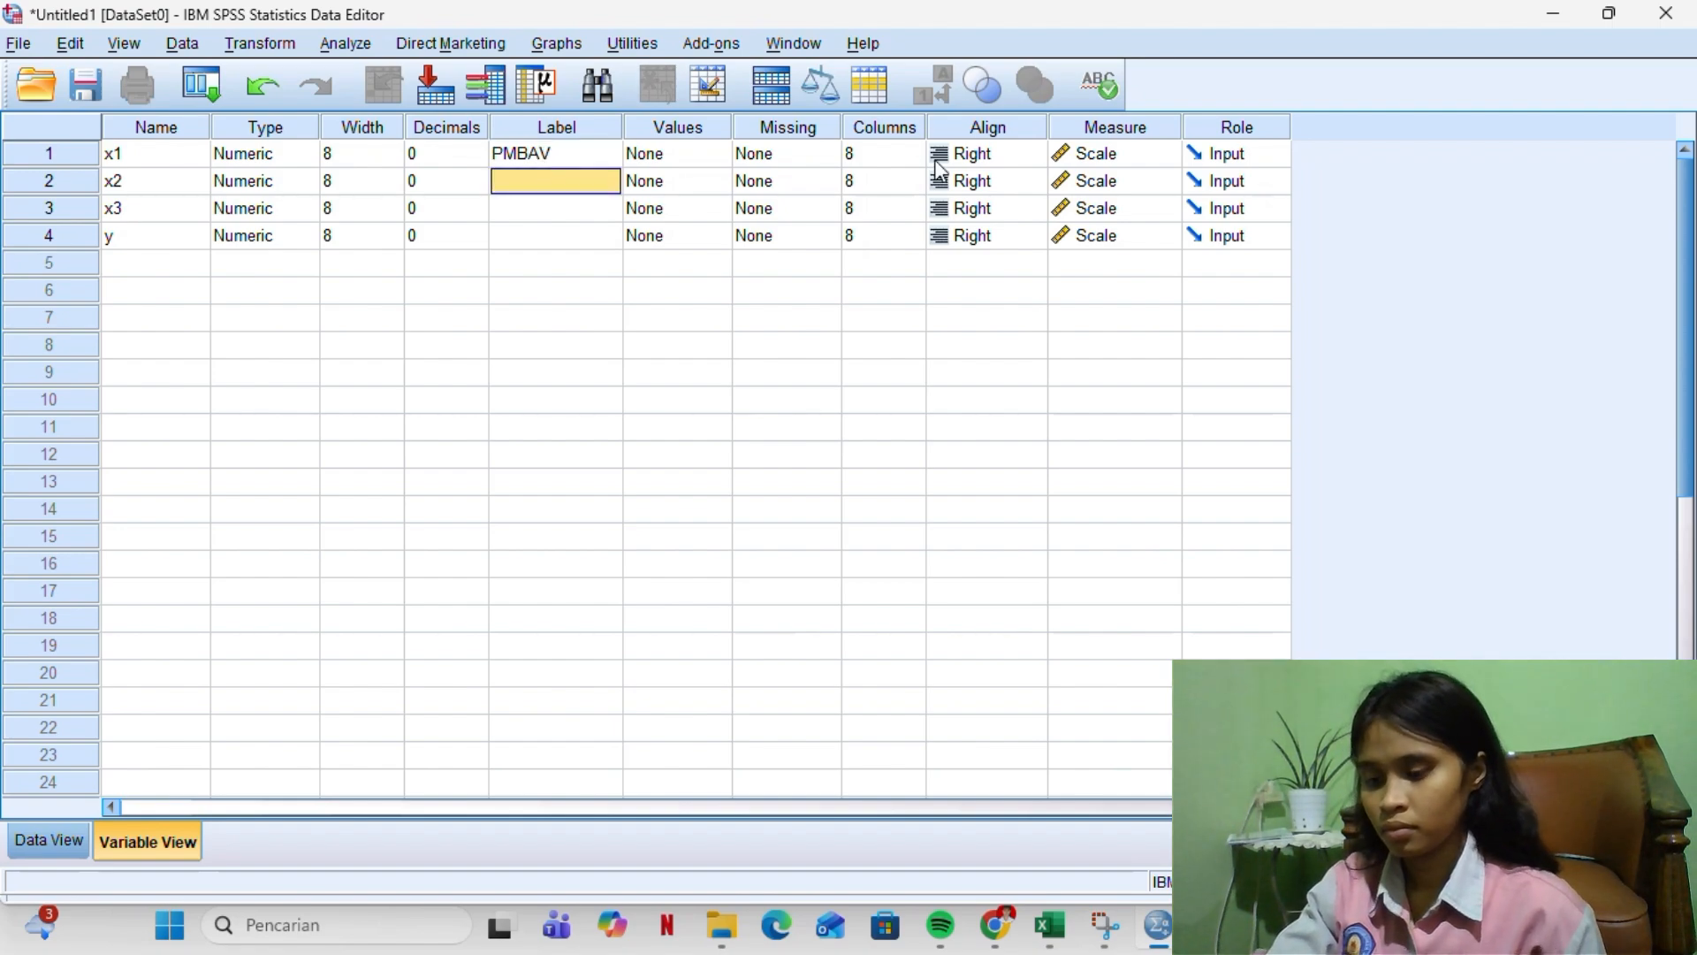
Label x2 as KG, x3 as MB and y as MB
{"action": "type", "text": "KG"}
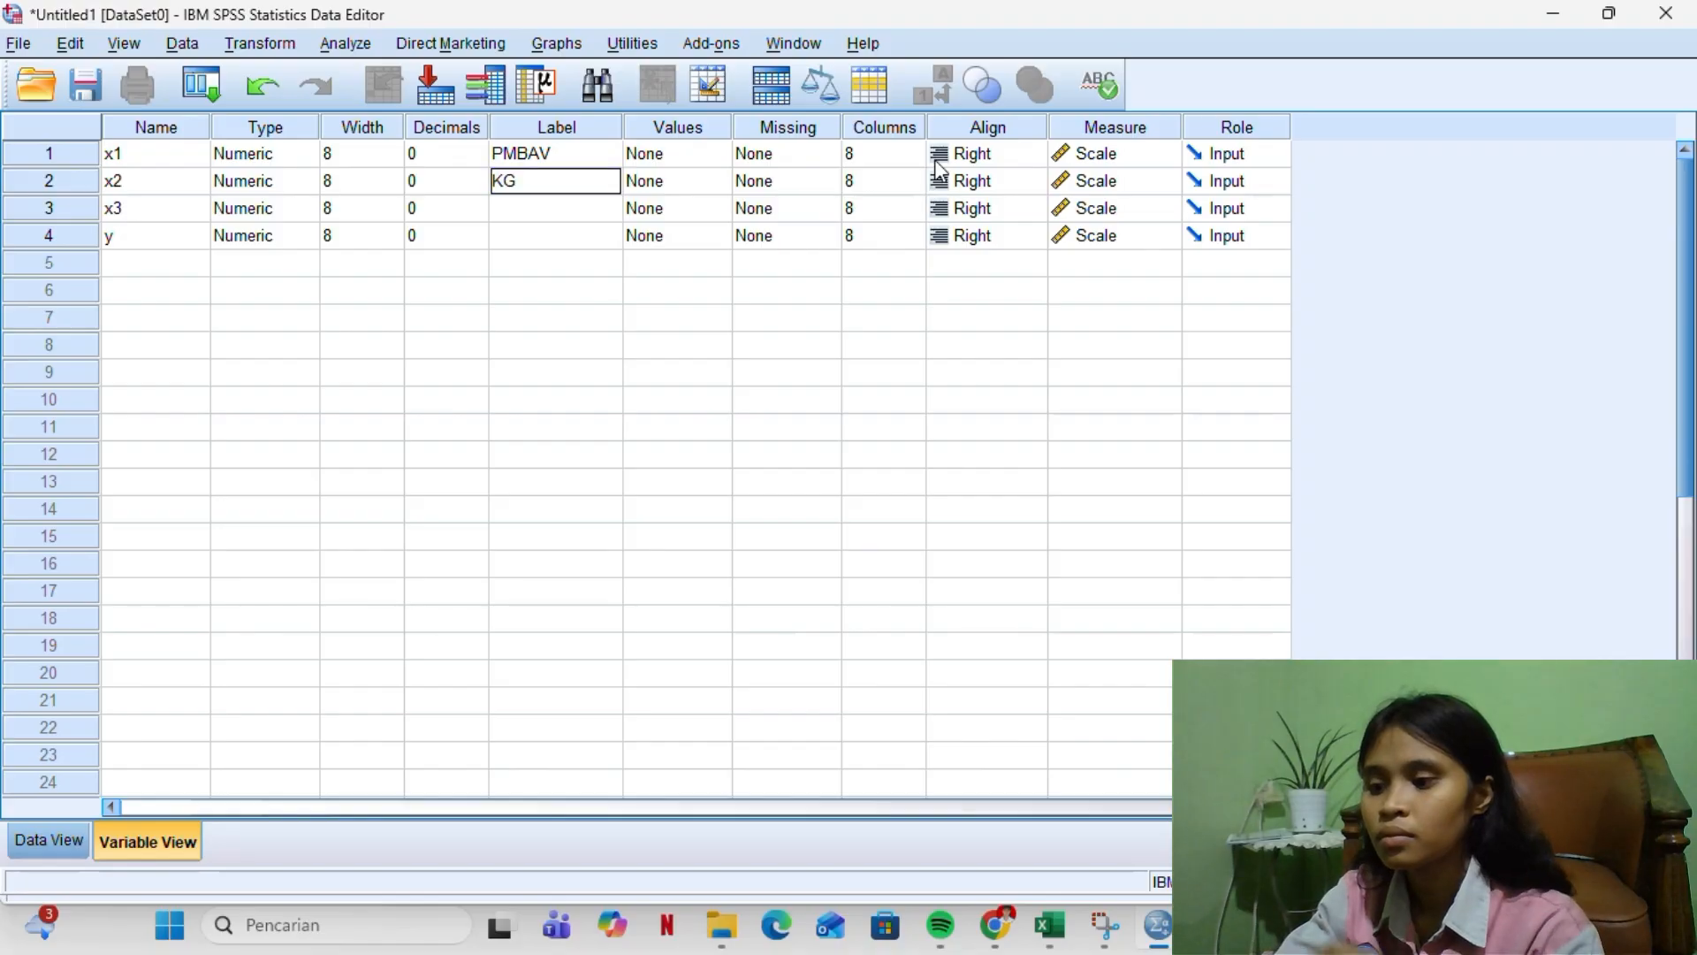
{"action": "key", "text": "Return"}
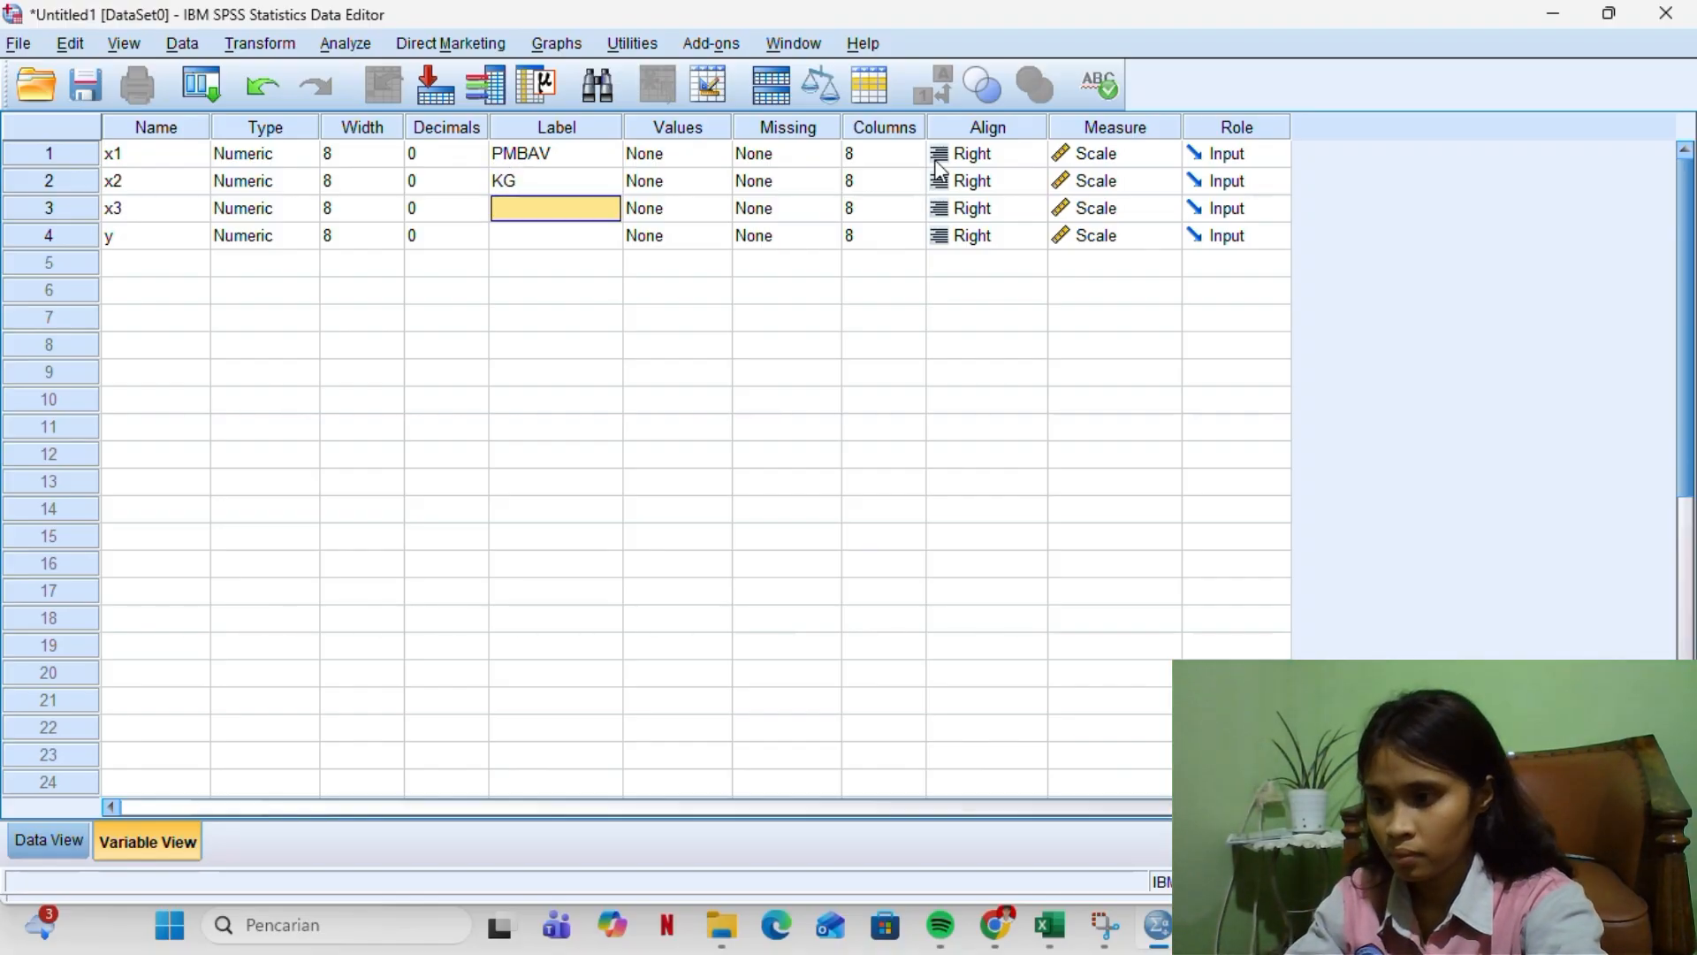
{"action": "type", "text": "MB"}
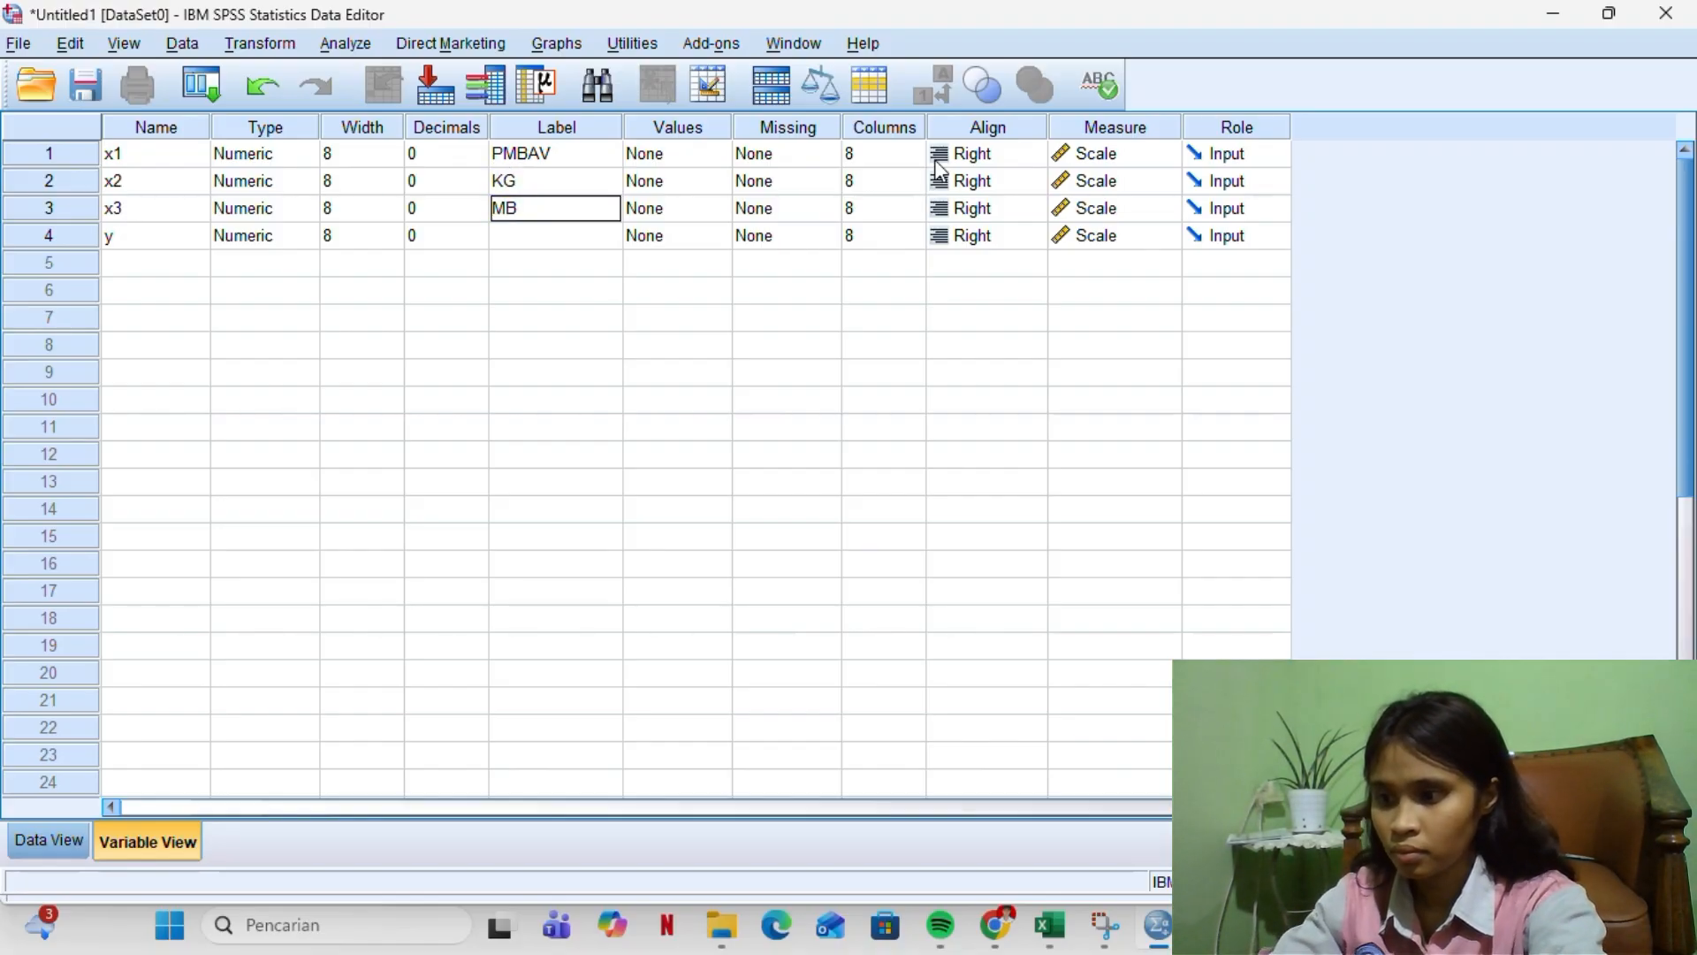
{"action": "key", "text": "Return"}
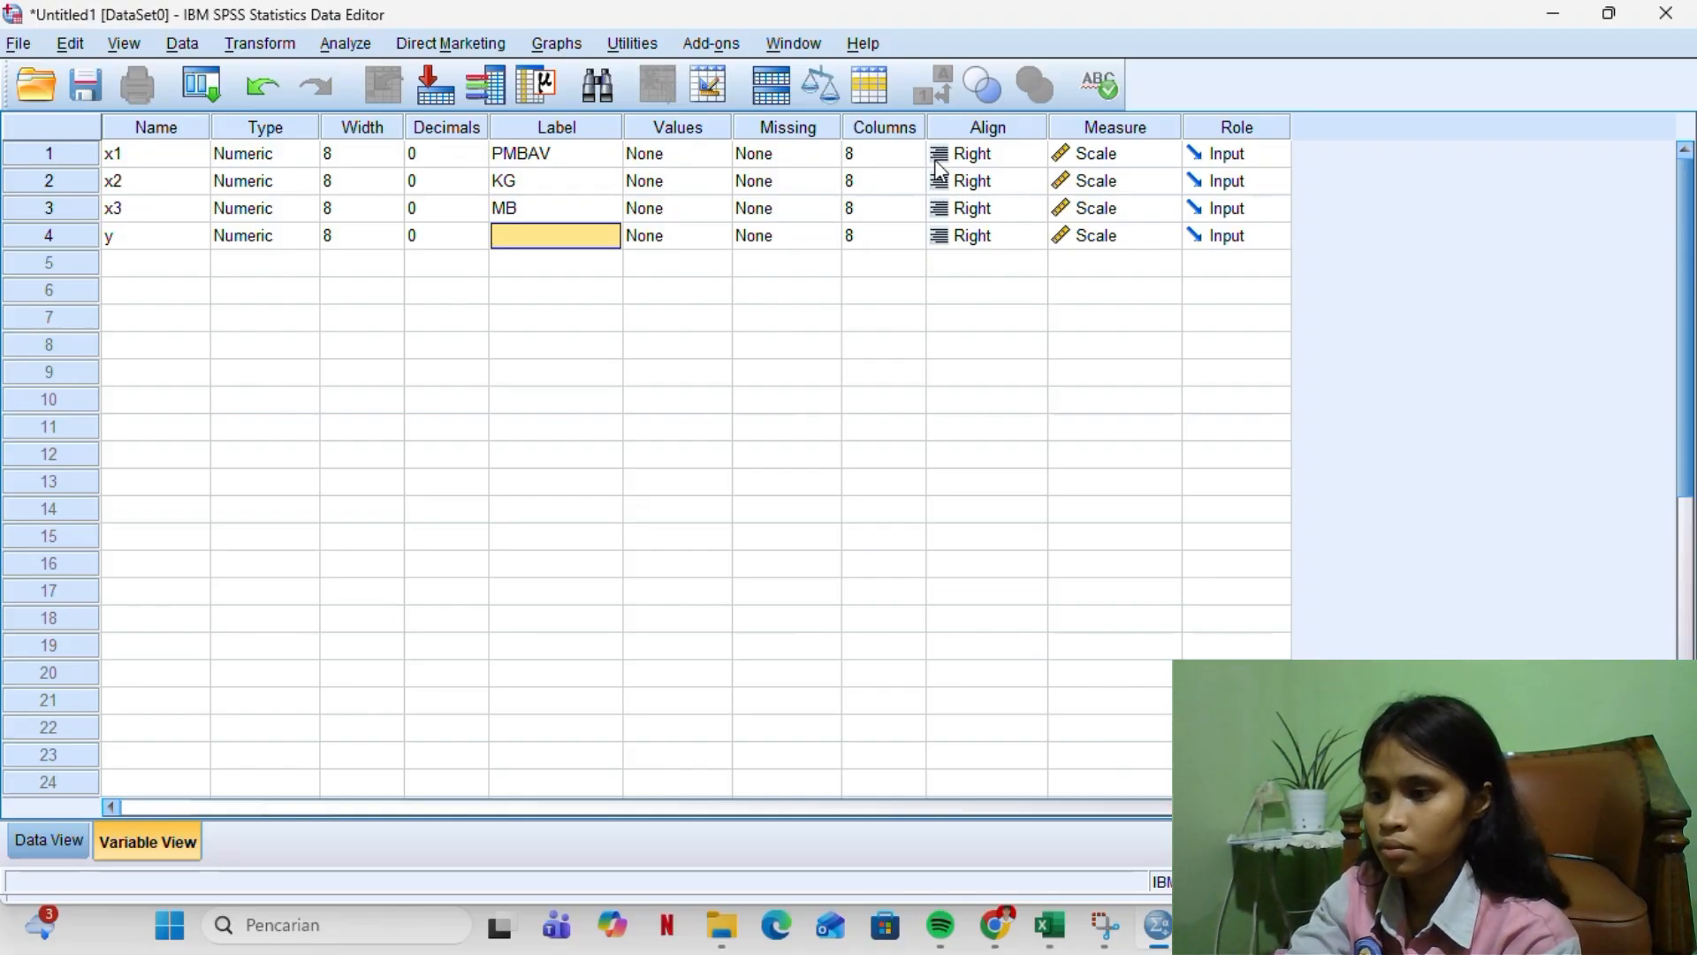
{"action": "type", "text": "MB"}
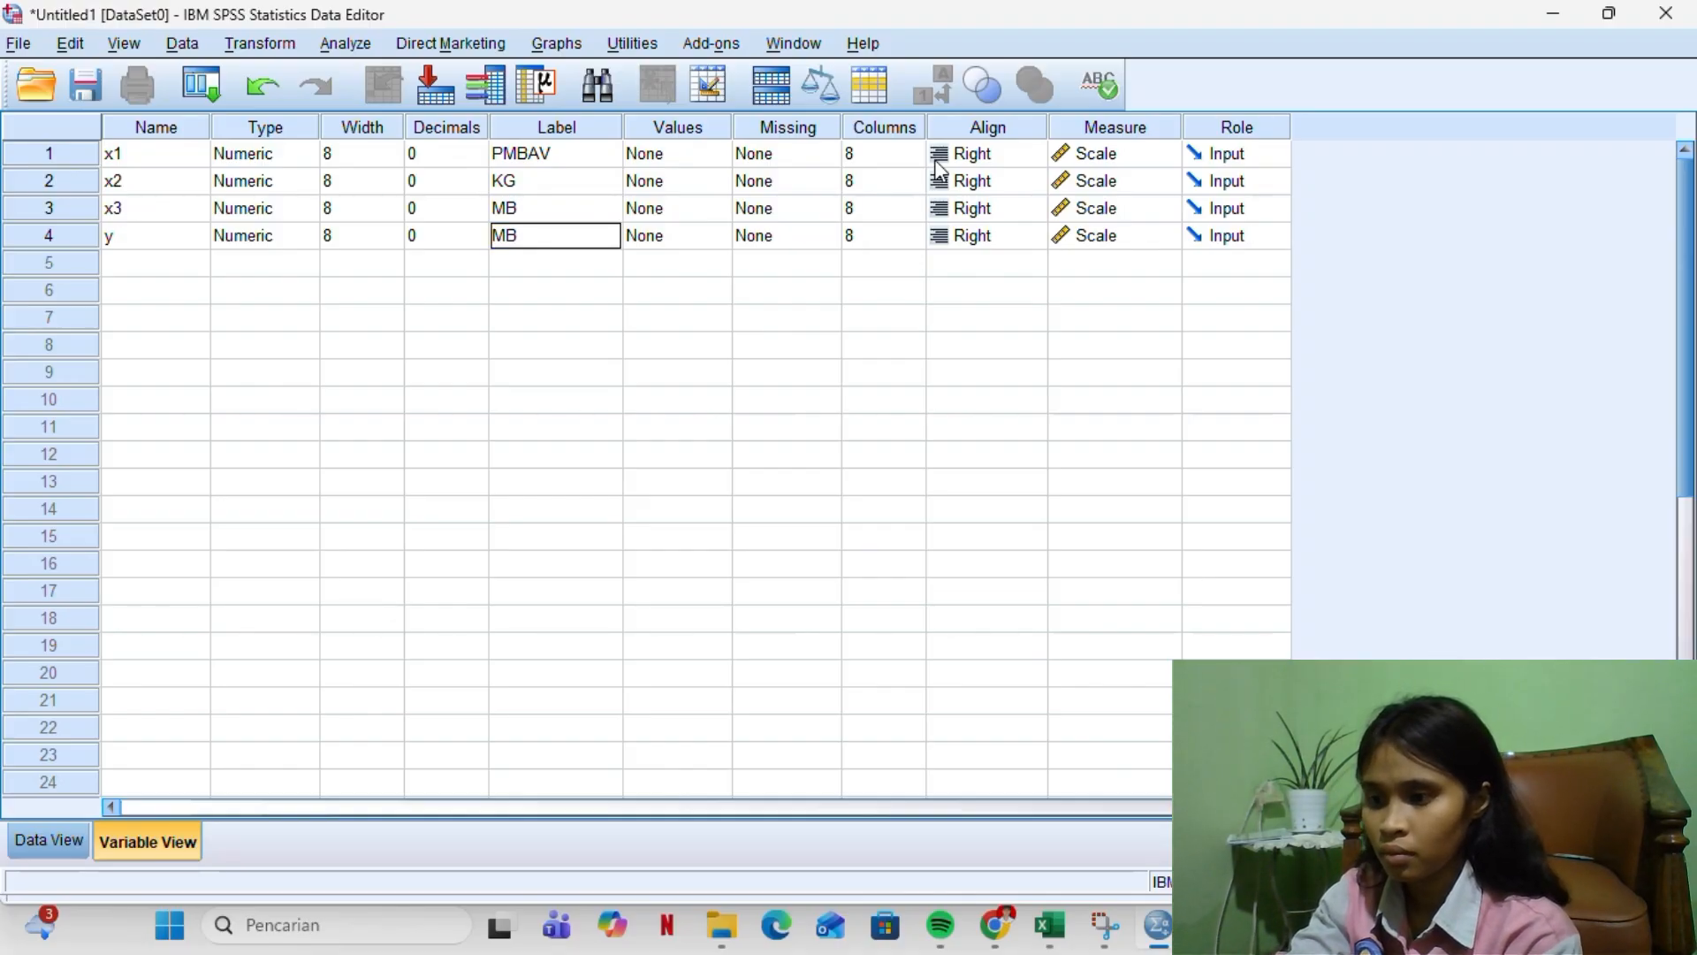
{"action": "left_click", "coordinate": [651, 350]}
Show the empty data grid, switch to Excel and select the TOTAL X1 through Total Y values in B9:E48 on the Lembar4 sheet
{"action": "left_click", "coordinate": [39, 843]}
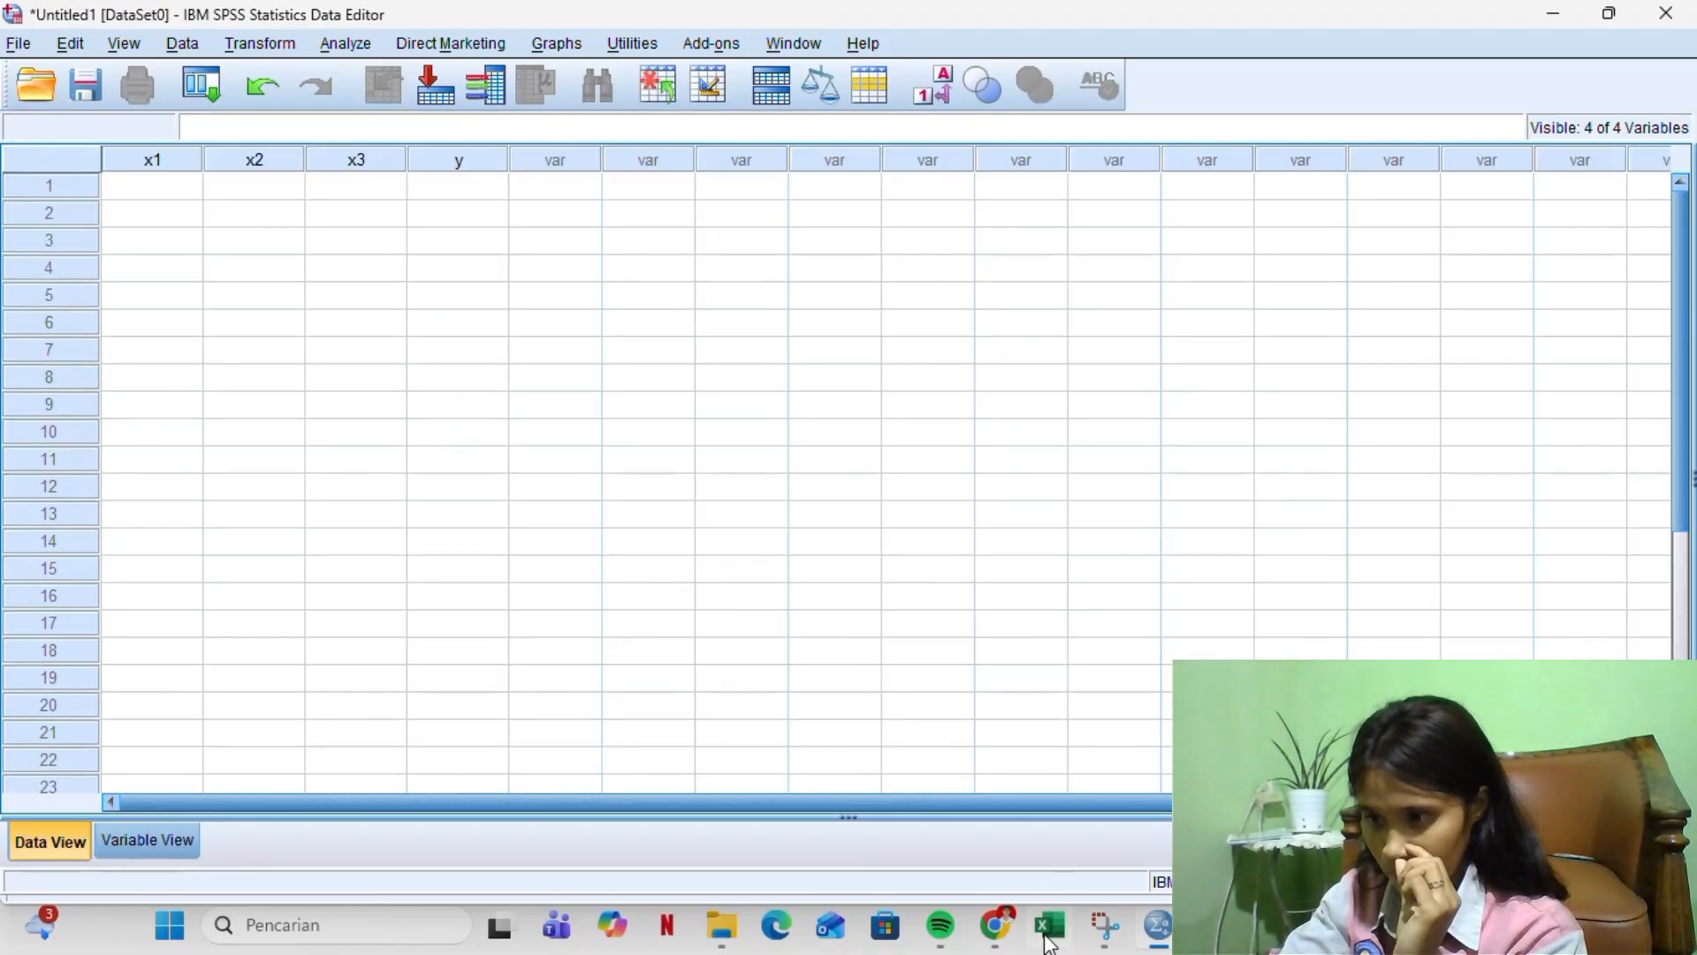
{"action": "mouse_move", "coordinate": [1051, 944]}
{"action": "mouse_move", "coordinate": [1070, 807]}
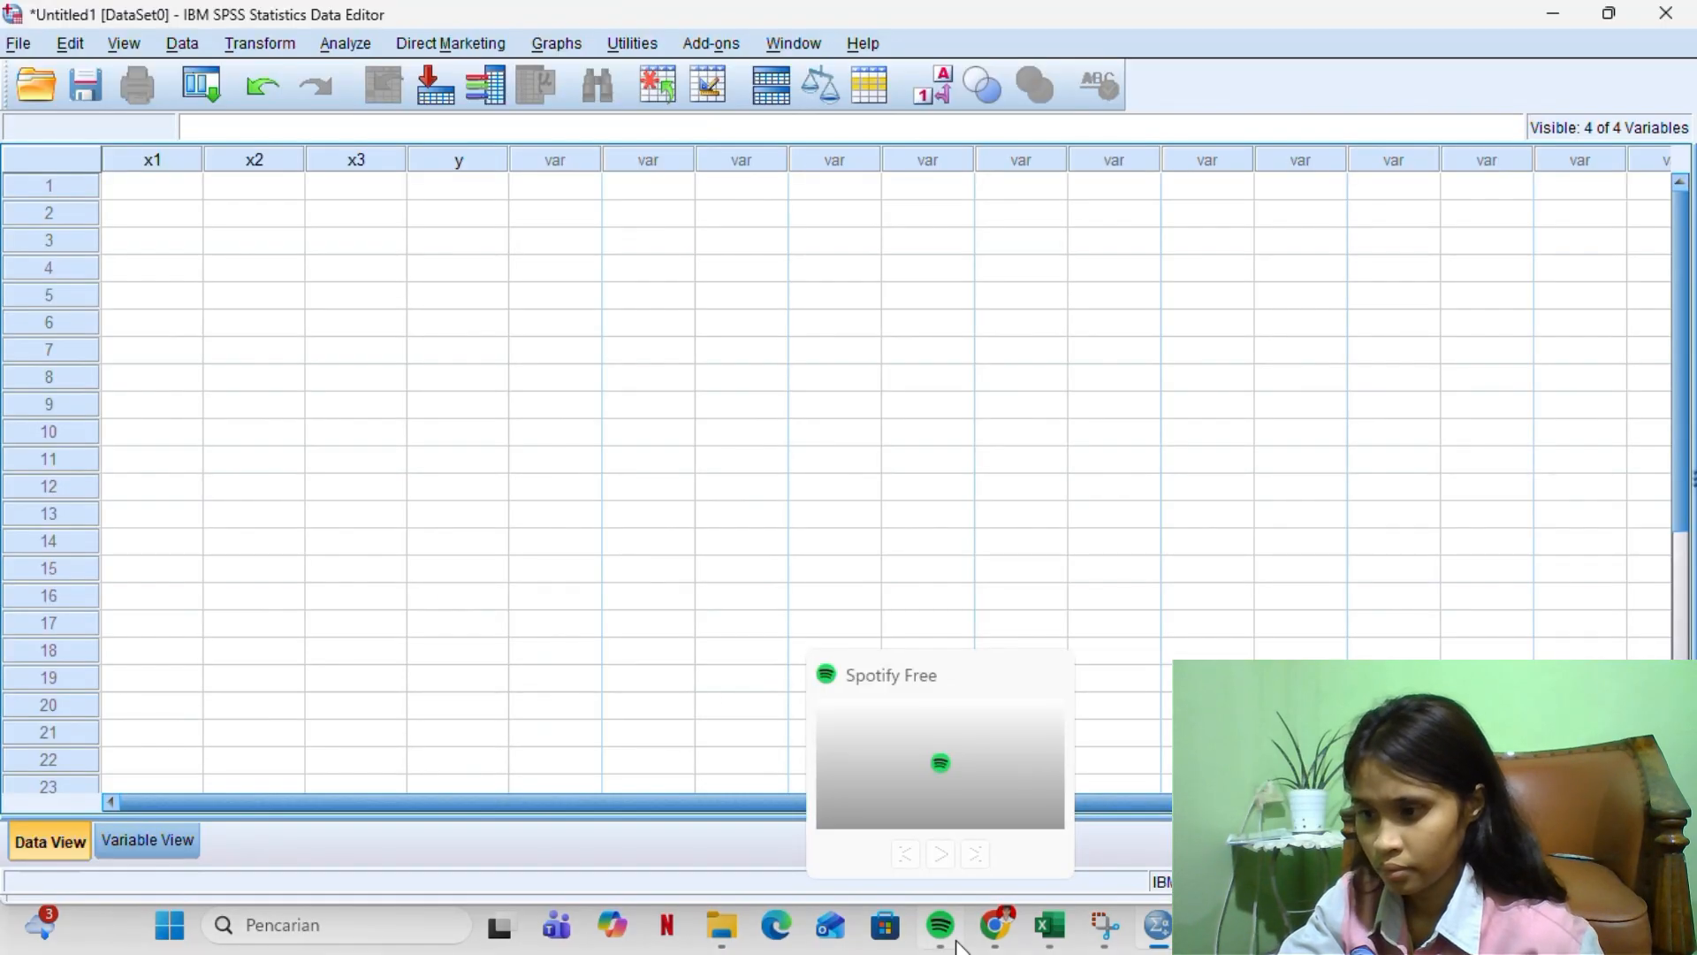
{"action": "left_click", "coordinate": [1051, 932]}
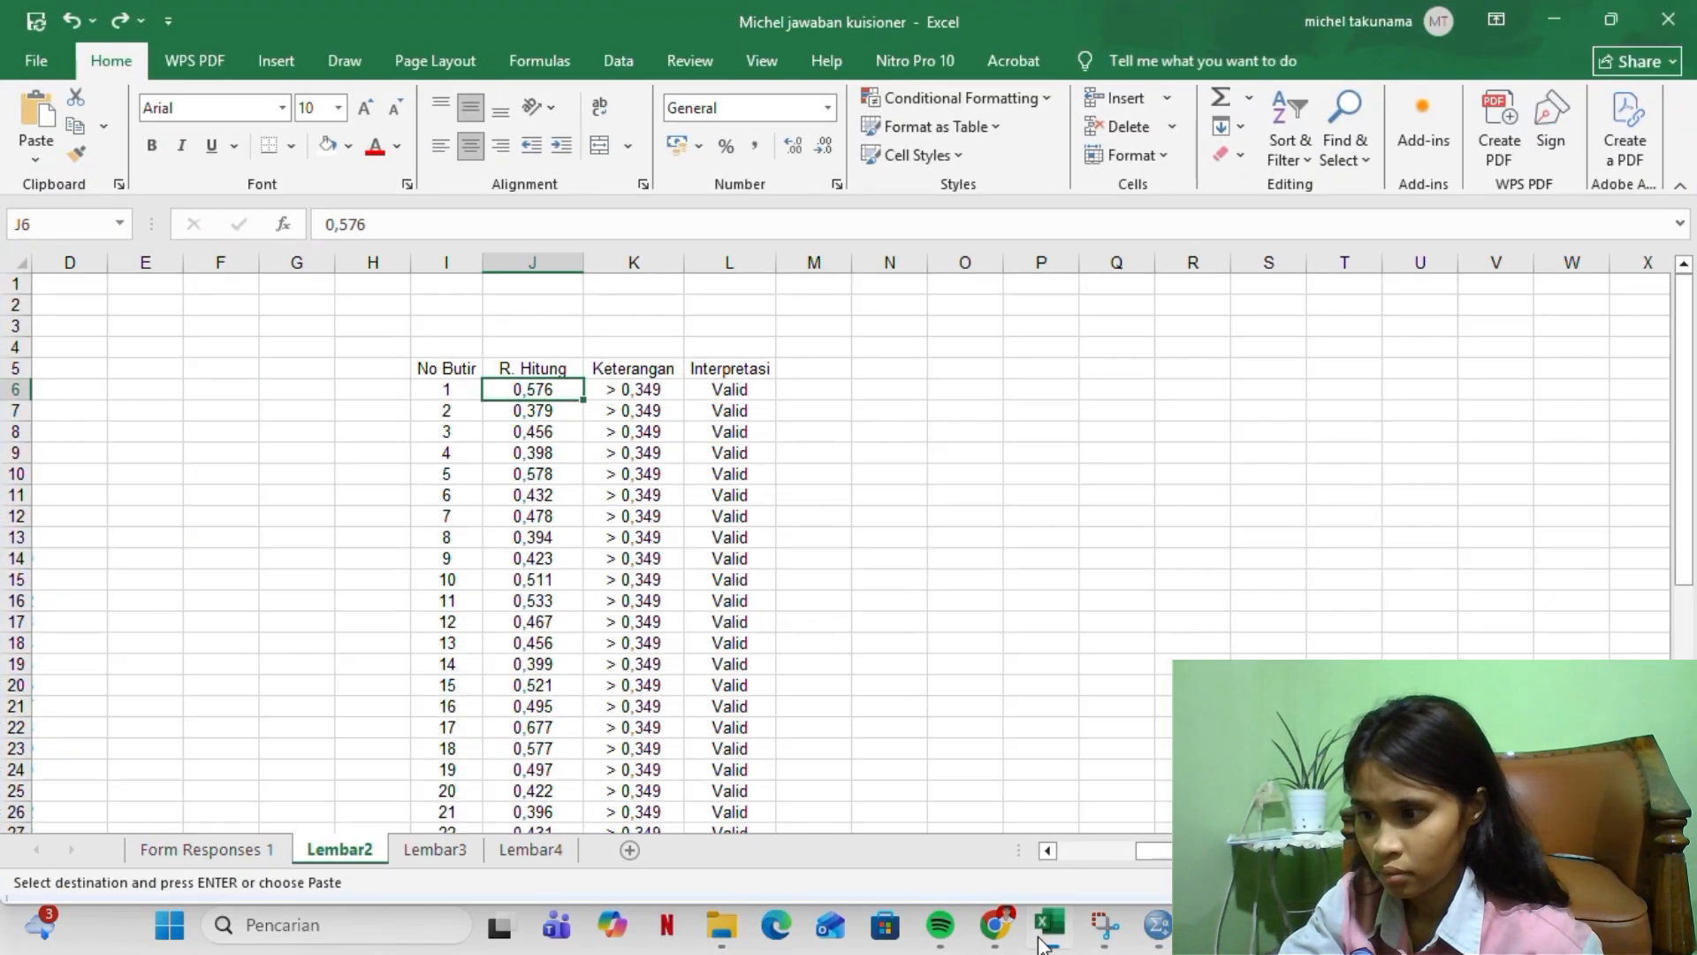
{"action": "left_click", "coordinate": [500, 854]}
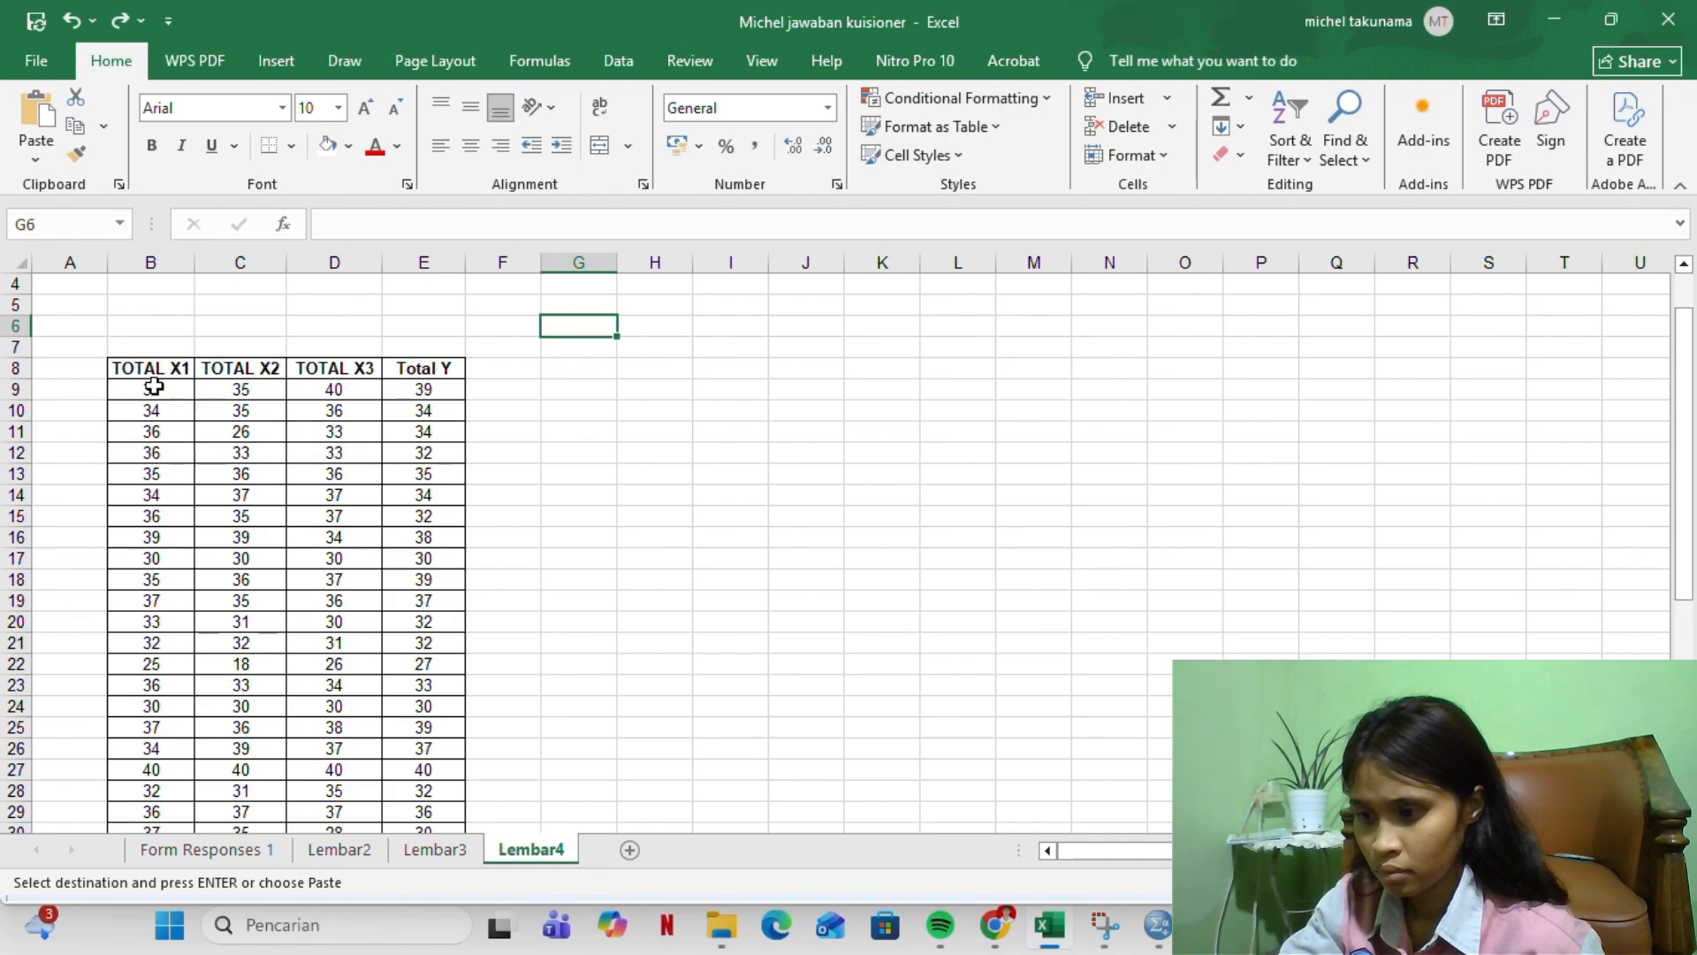
{"action": "left_click_drag", "start_coordinate": [155, 386], "coordinate": [421, 792]}
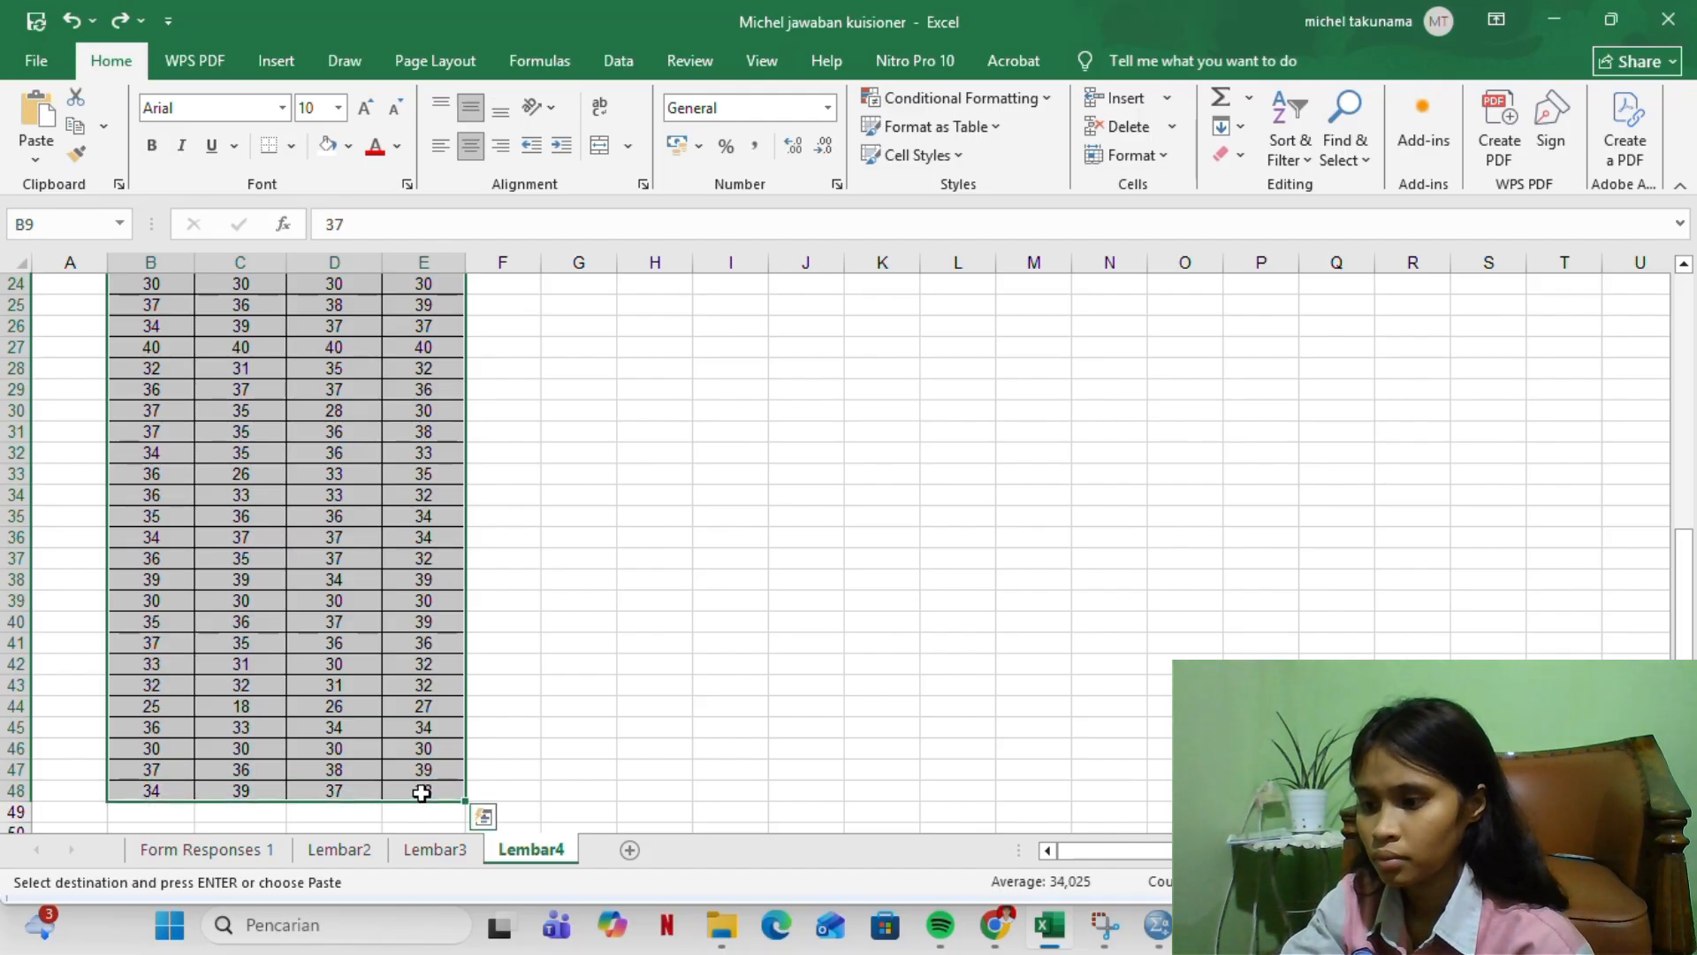
Switch back to SPSS and bring up the Data Editor of the untitled dataset containing x1, x2, x3 and y
{"action": "left_click", "coordinate": [1164, 934]}
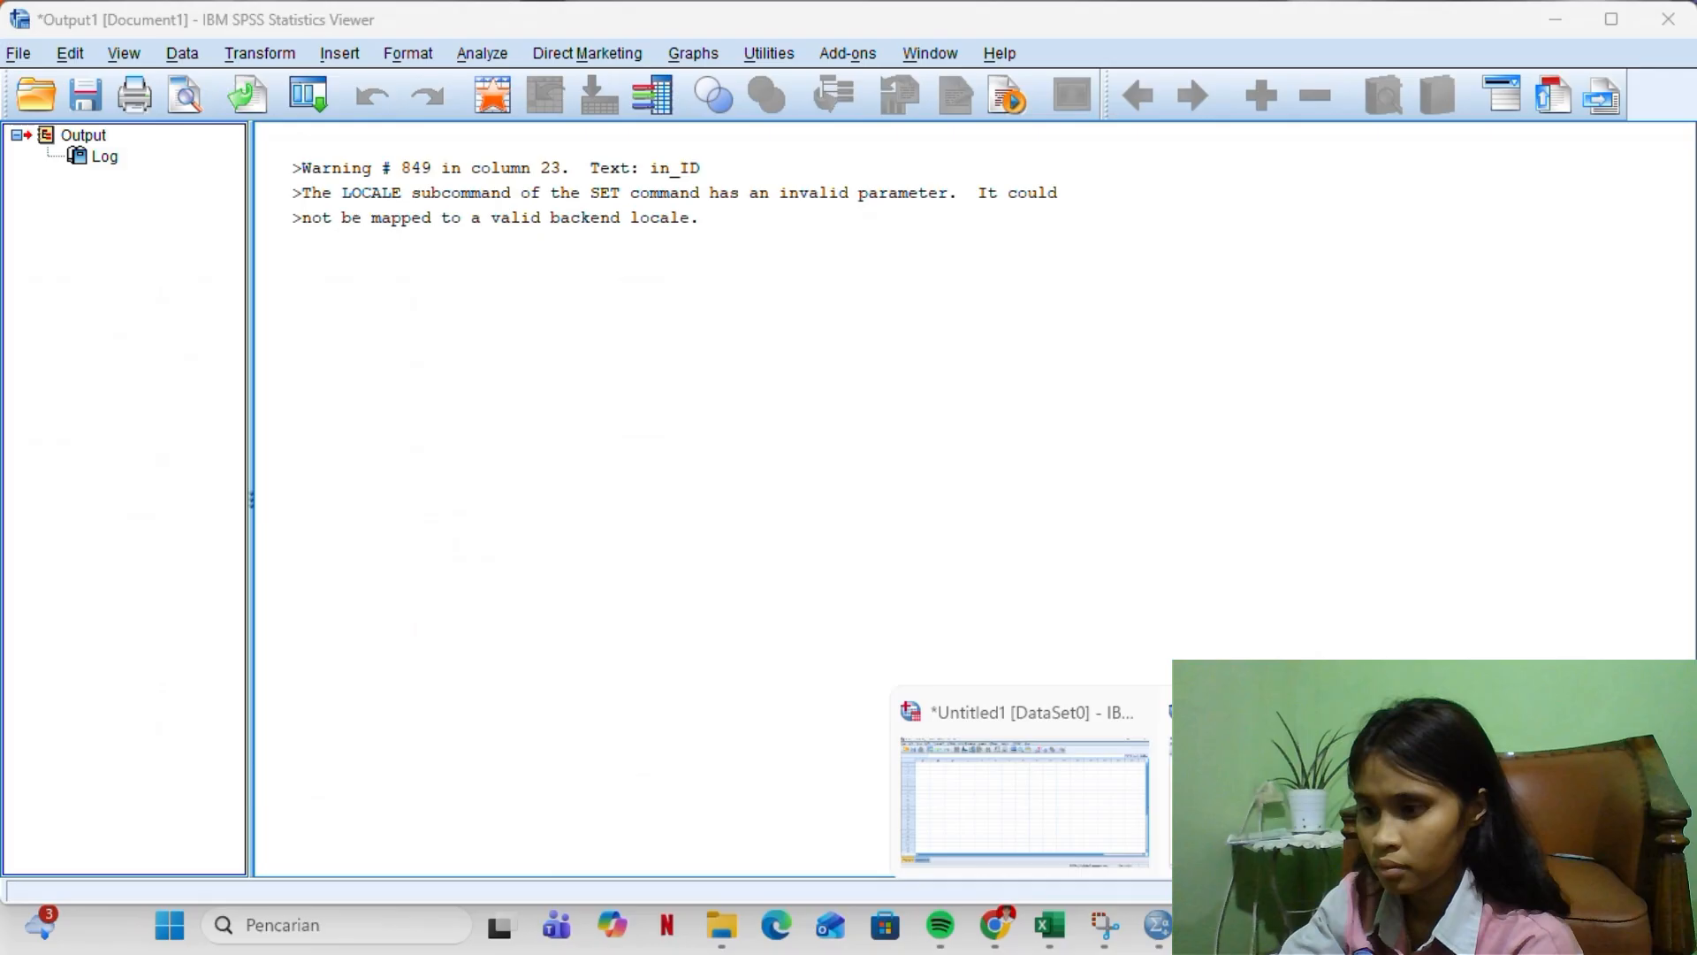
{"action": "left_click", "coordinate": [1153, 797]}
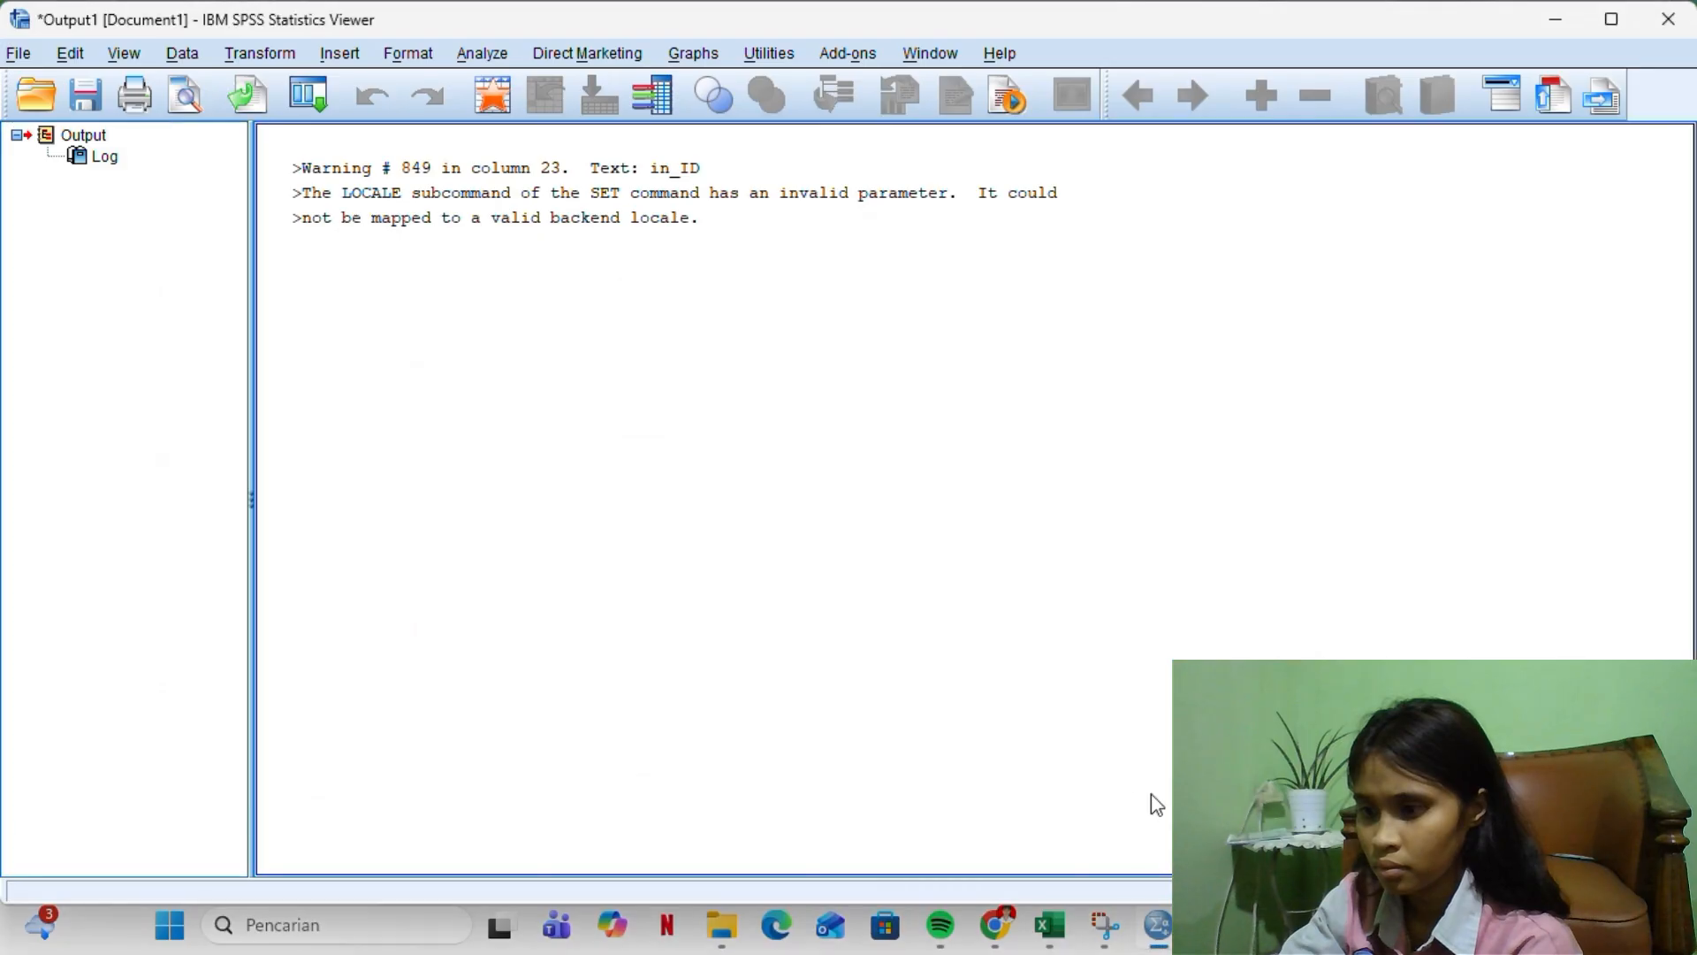
{"action": "left_click", "coordinate": [1102, 830]}
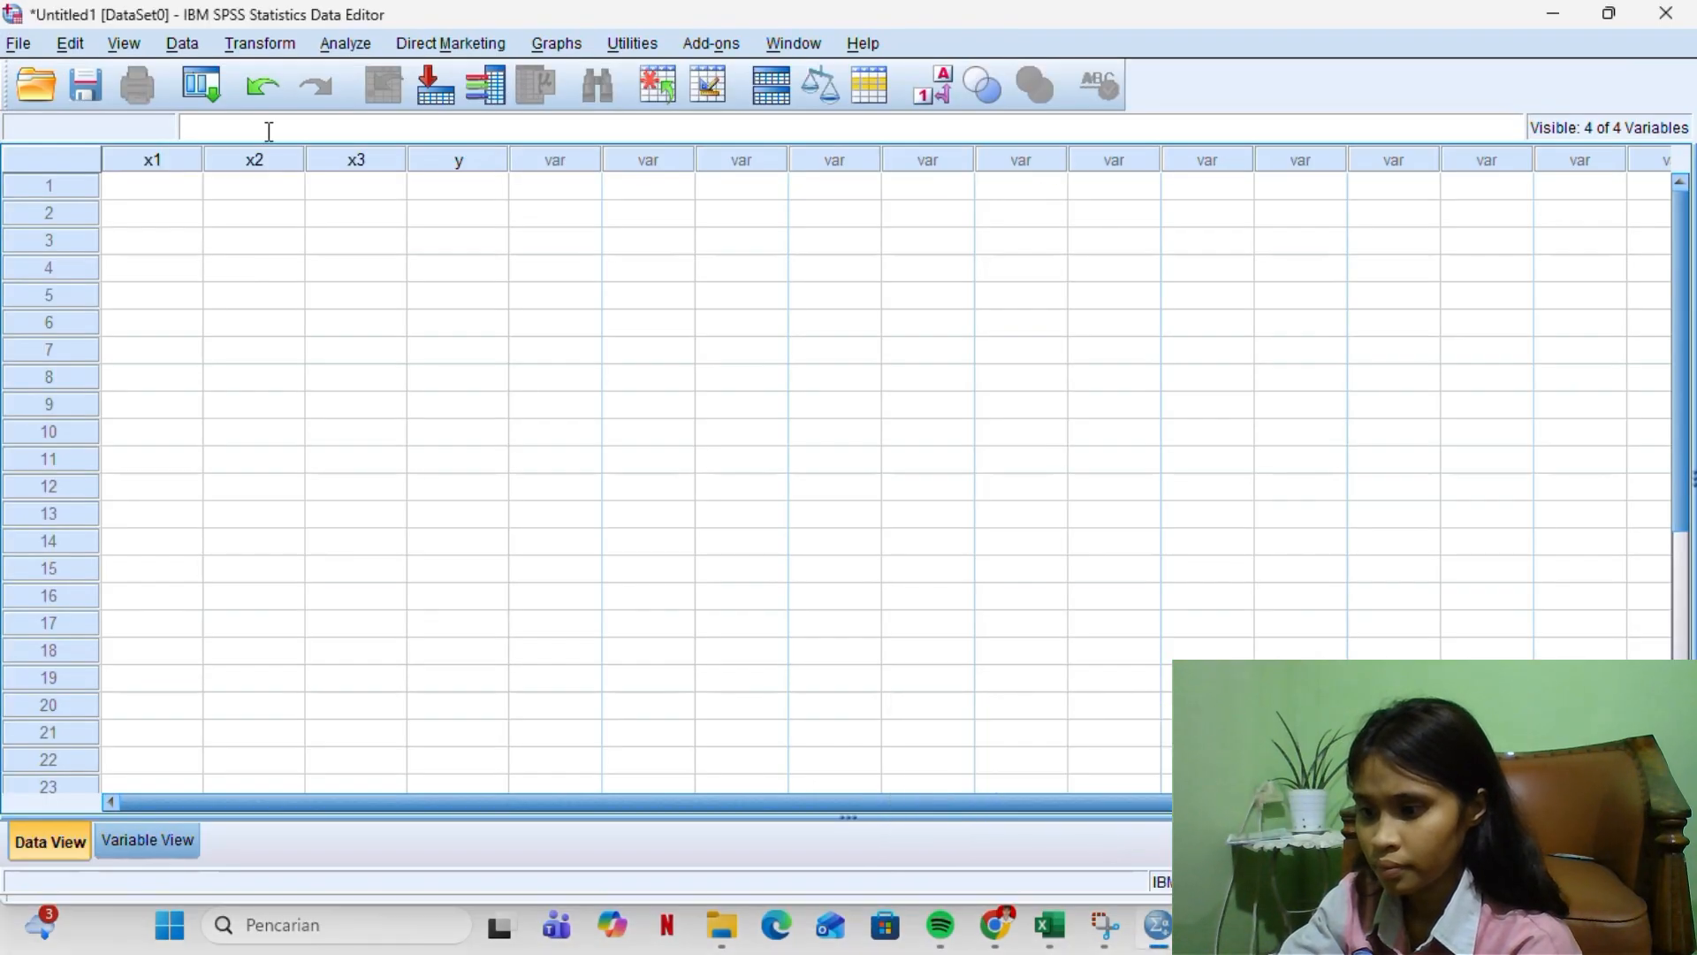
Paste the copied Excel totals into the x1, x2, x3 and y columns, starting at the first row
{"action": "left_click", "coordinate": [193, 187]}
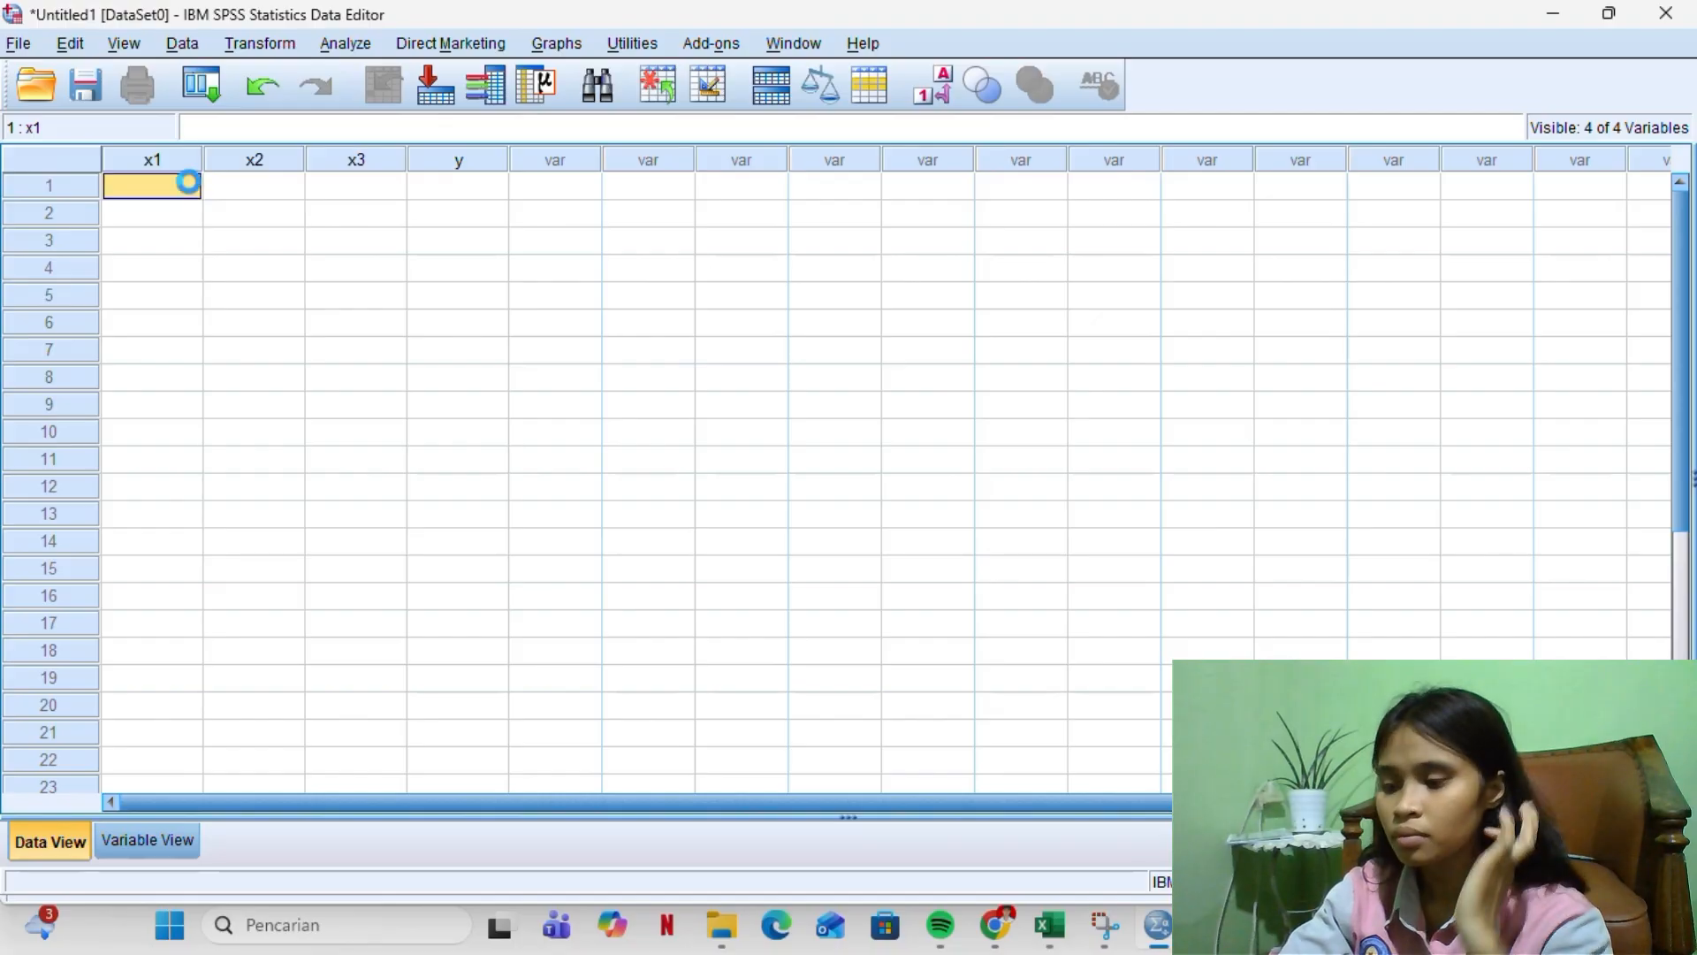
{"action": "key", "text": "ctrl+v"}
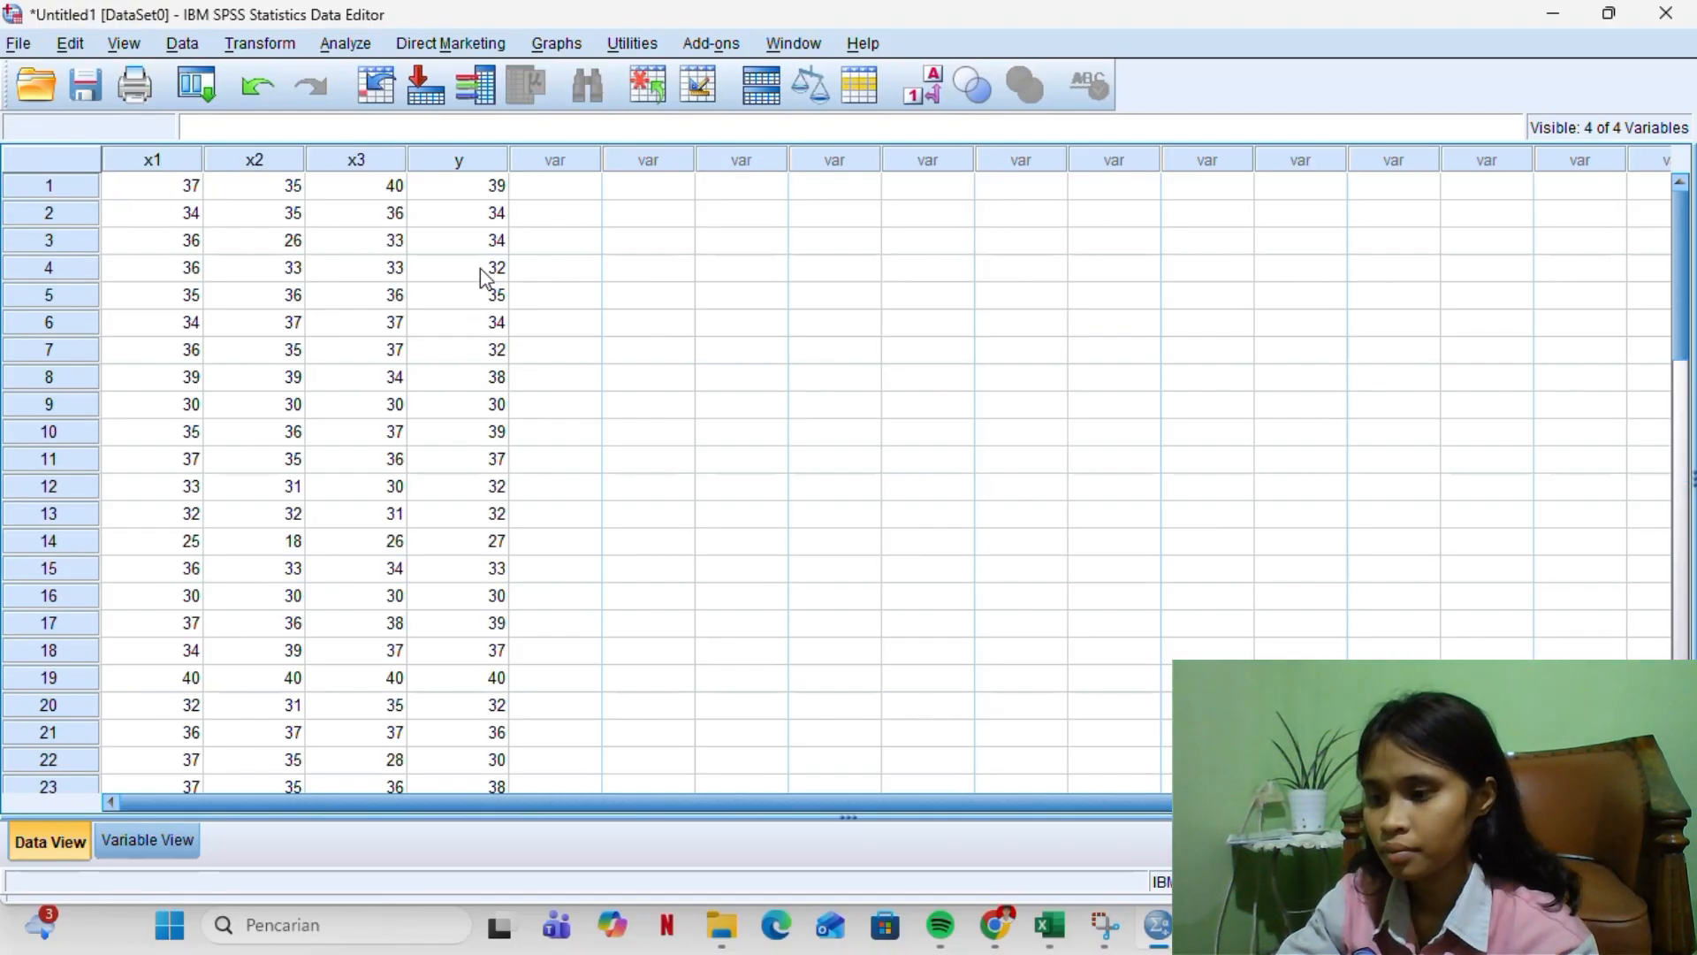
{"action": "left_click", "coordinate": [534, 294]}
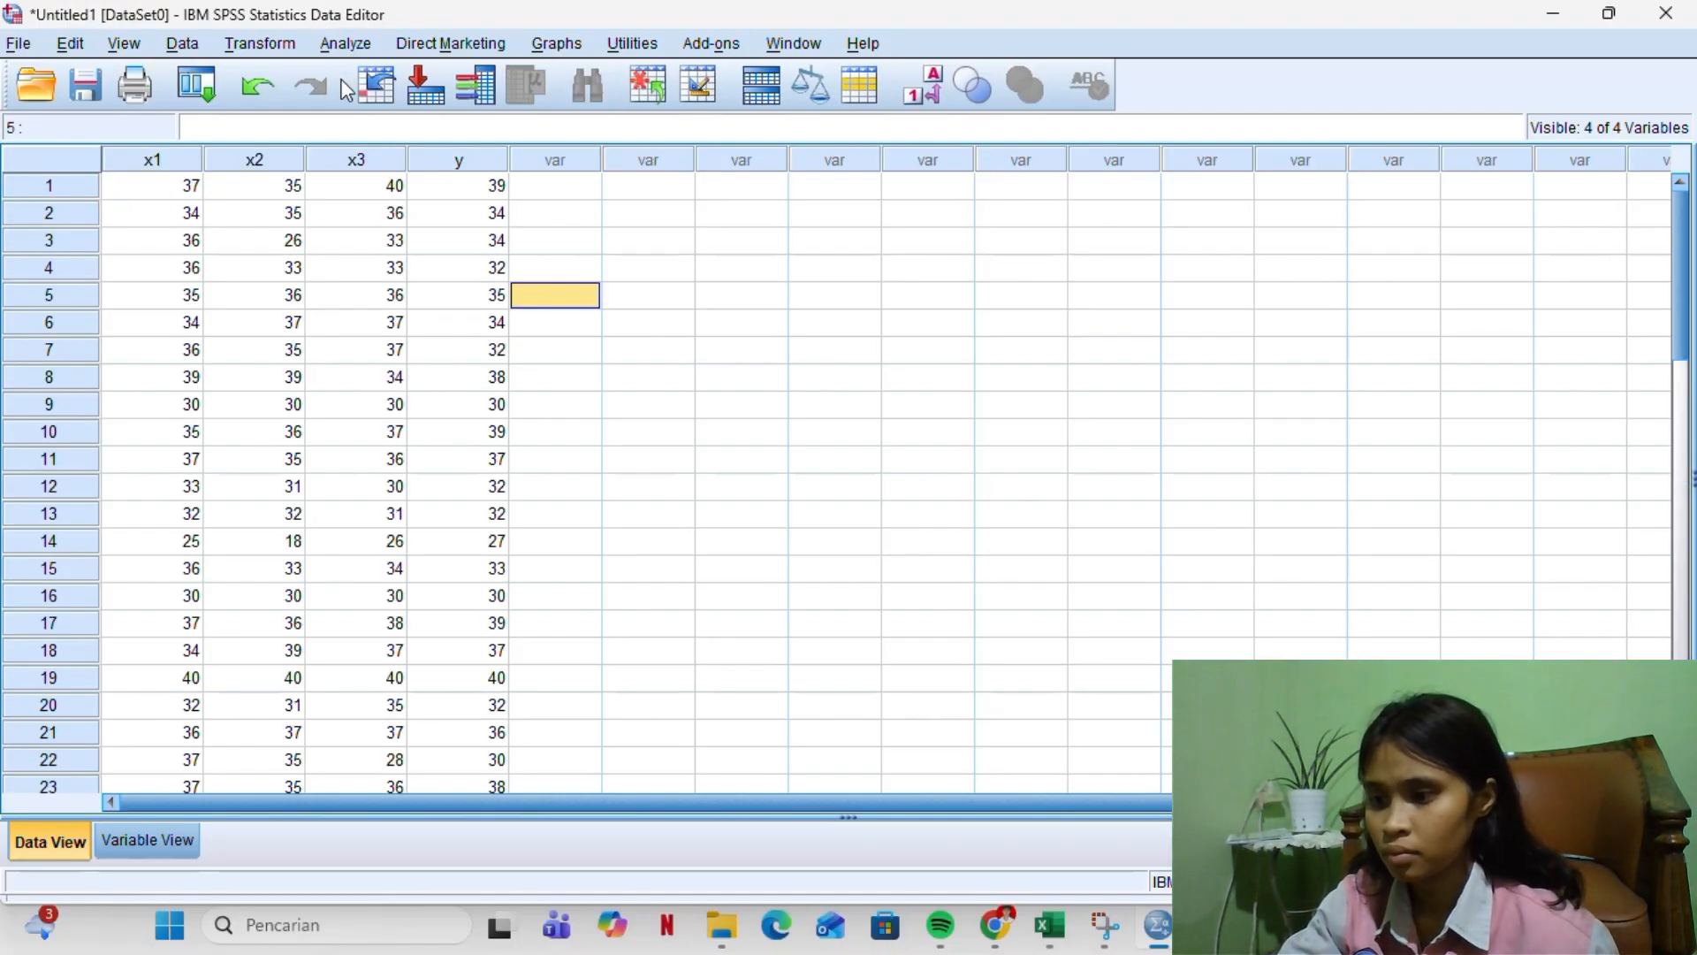
Start a Linear Regression analysis and assign MB [y] as the dependent variable
{"action": "left_click", "coordinate": [343, 49]}
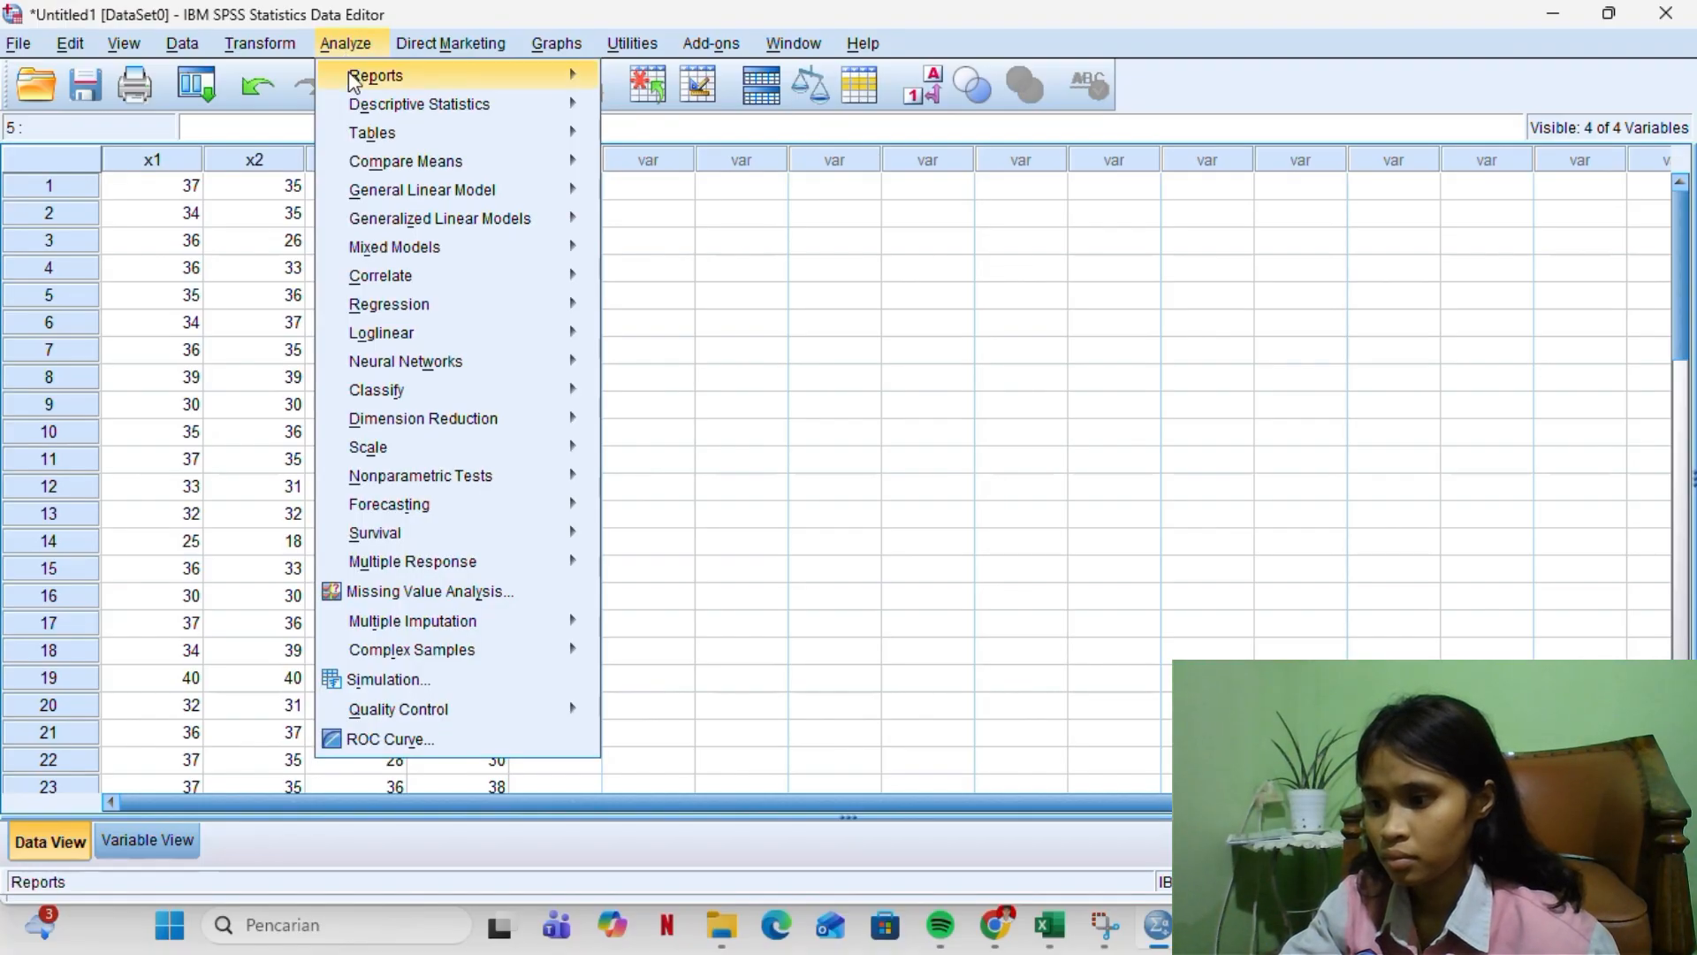
{"action": "mouse_move", "coordinate": [495, 304]}
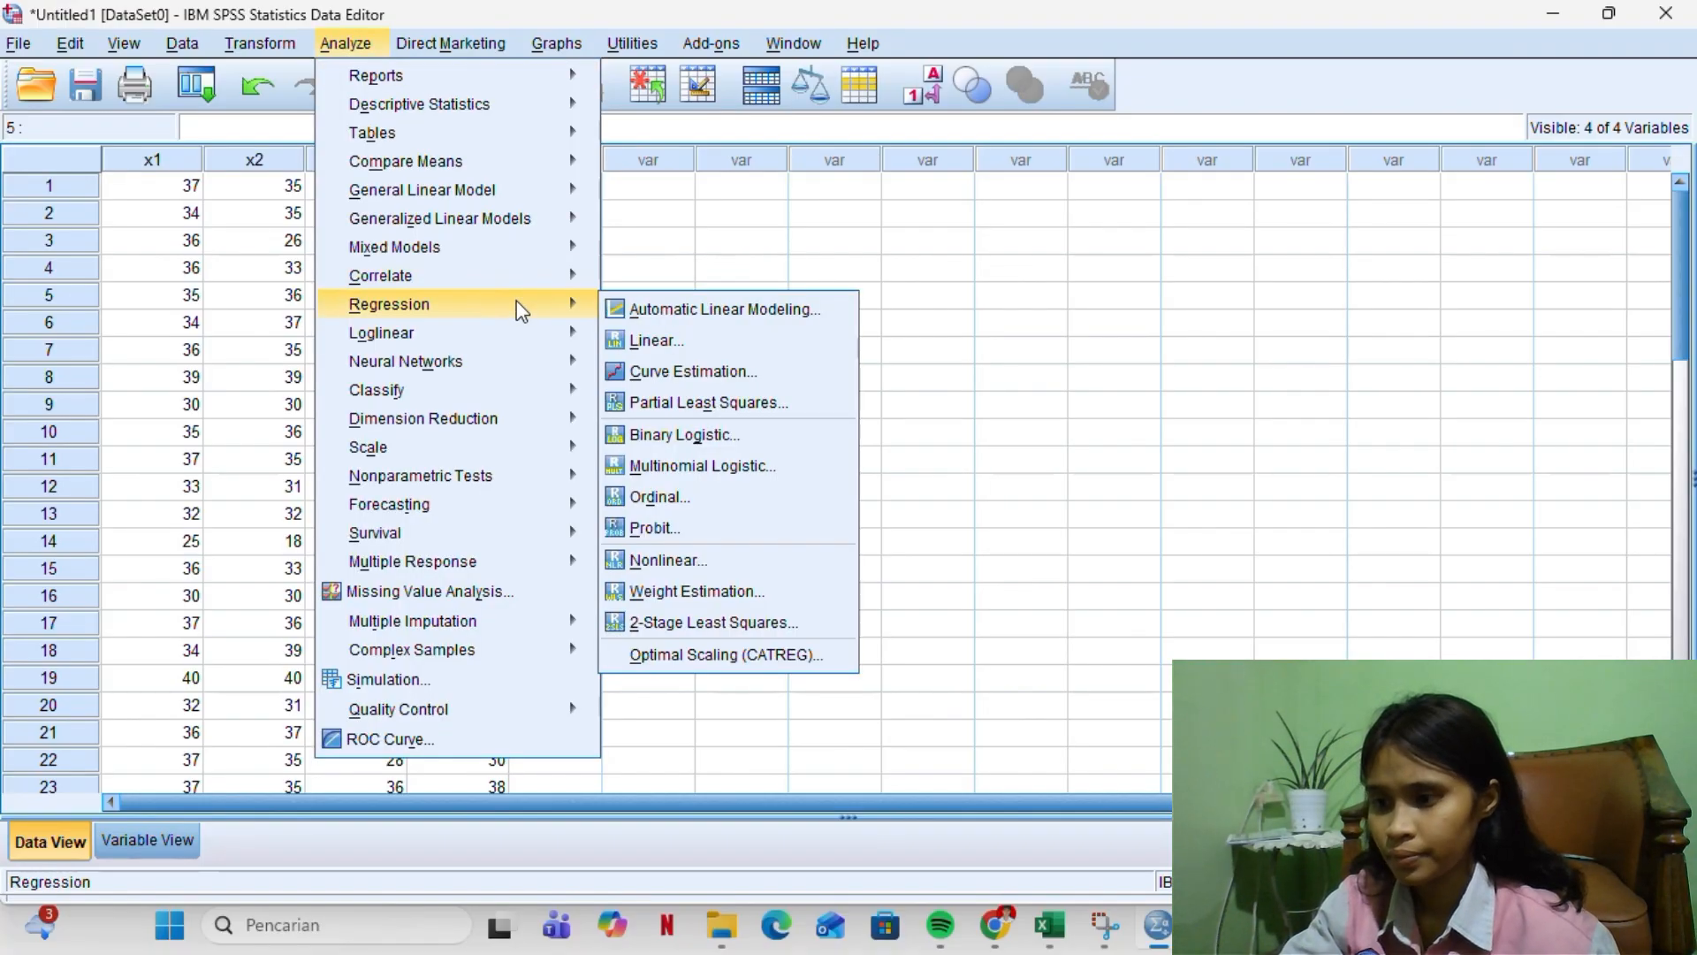
{"action": "left_click", "coordinate": [650, 339]}
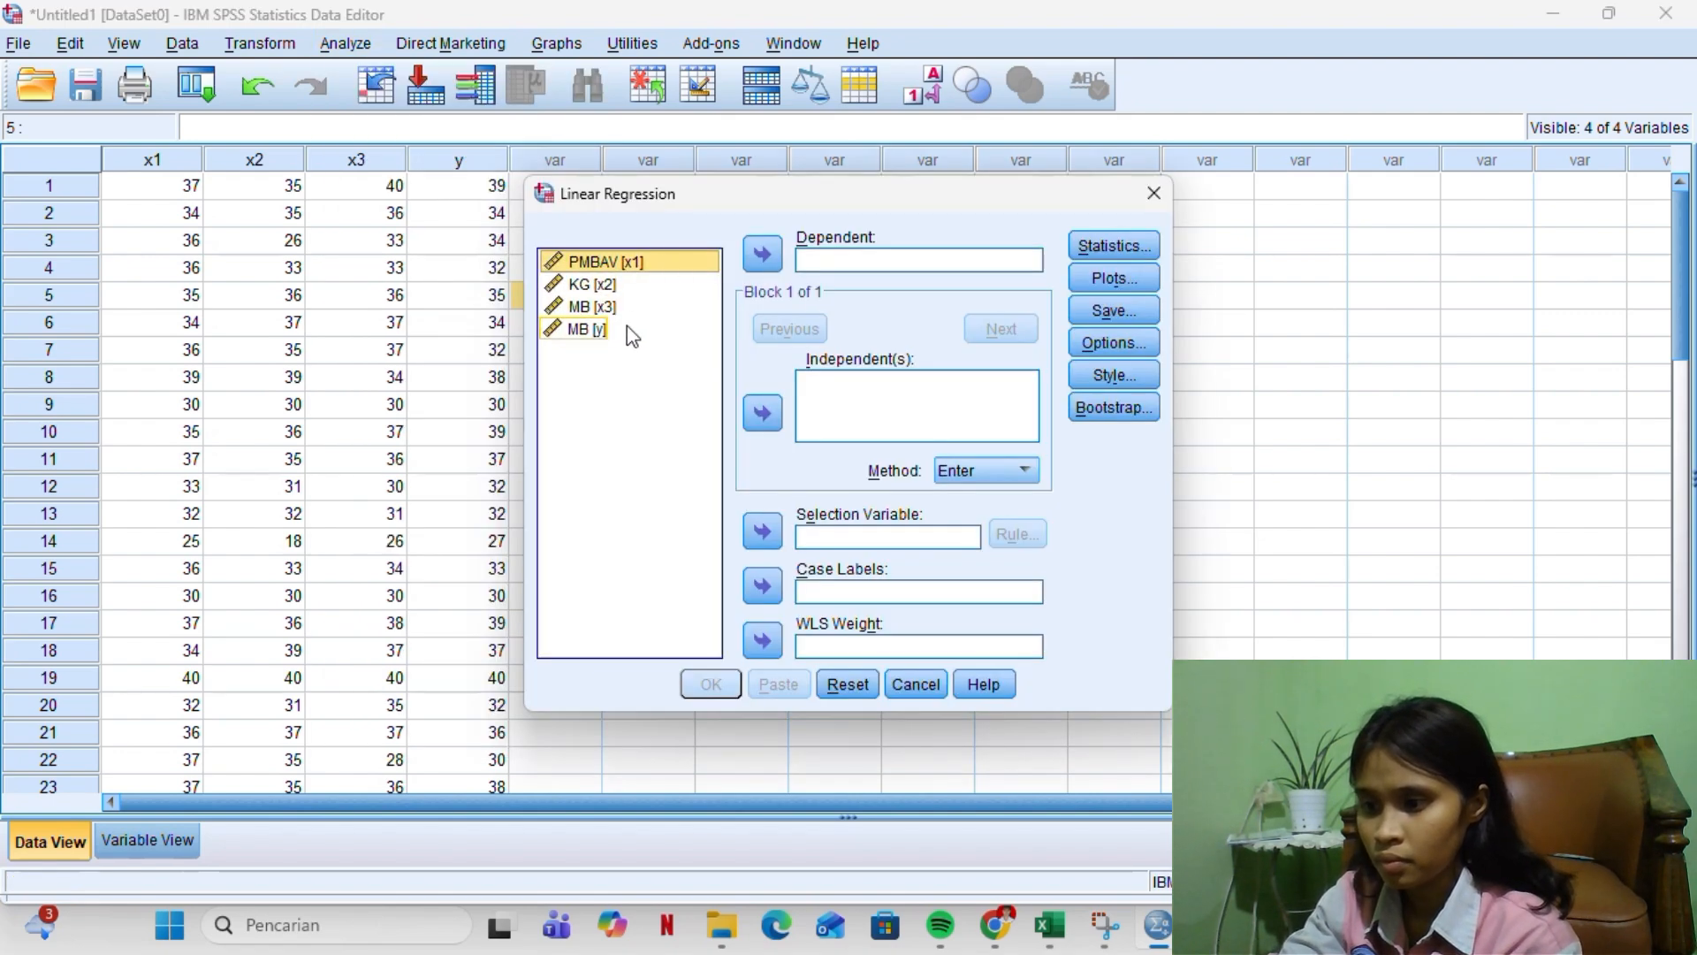
{"action": "left_click", "coordinate": [628, 329]}
{"action": "left_click", "coordinate": [762, 256]}
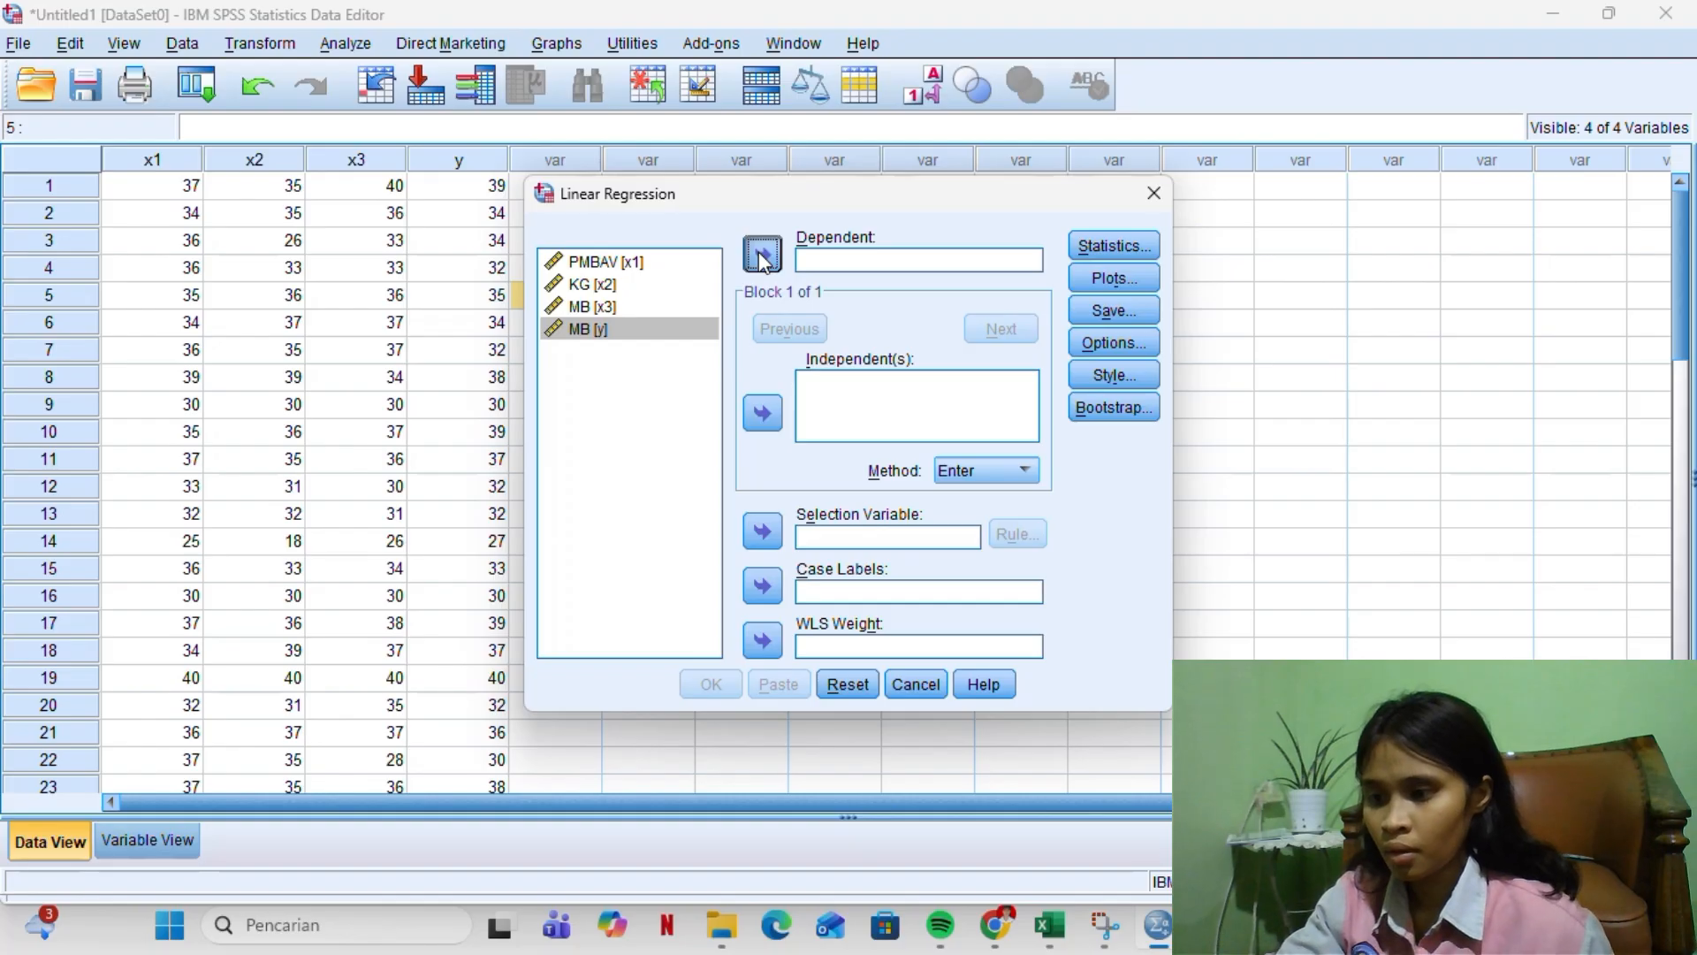
{"action": "left_click", "coordinate": [762, 258]}
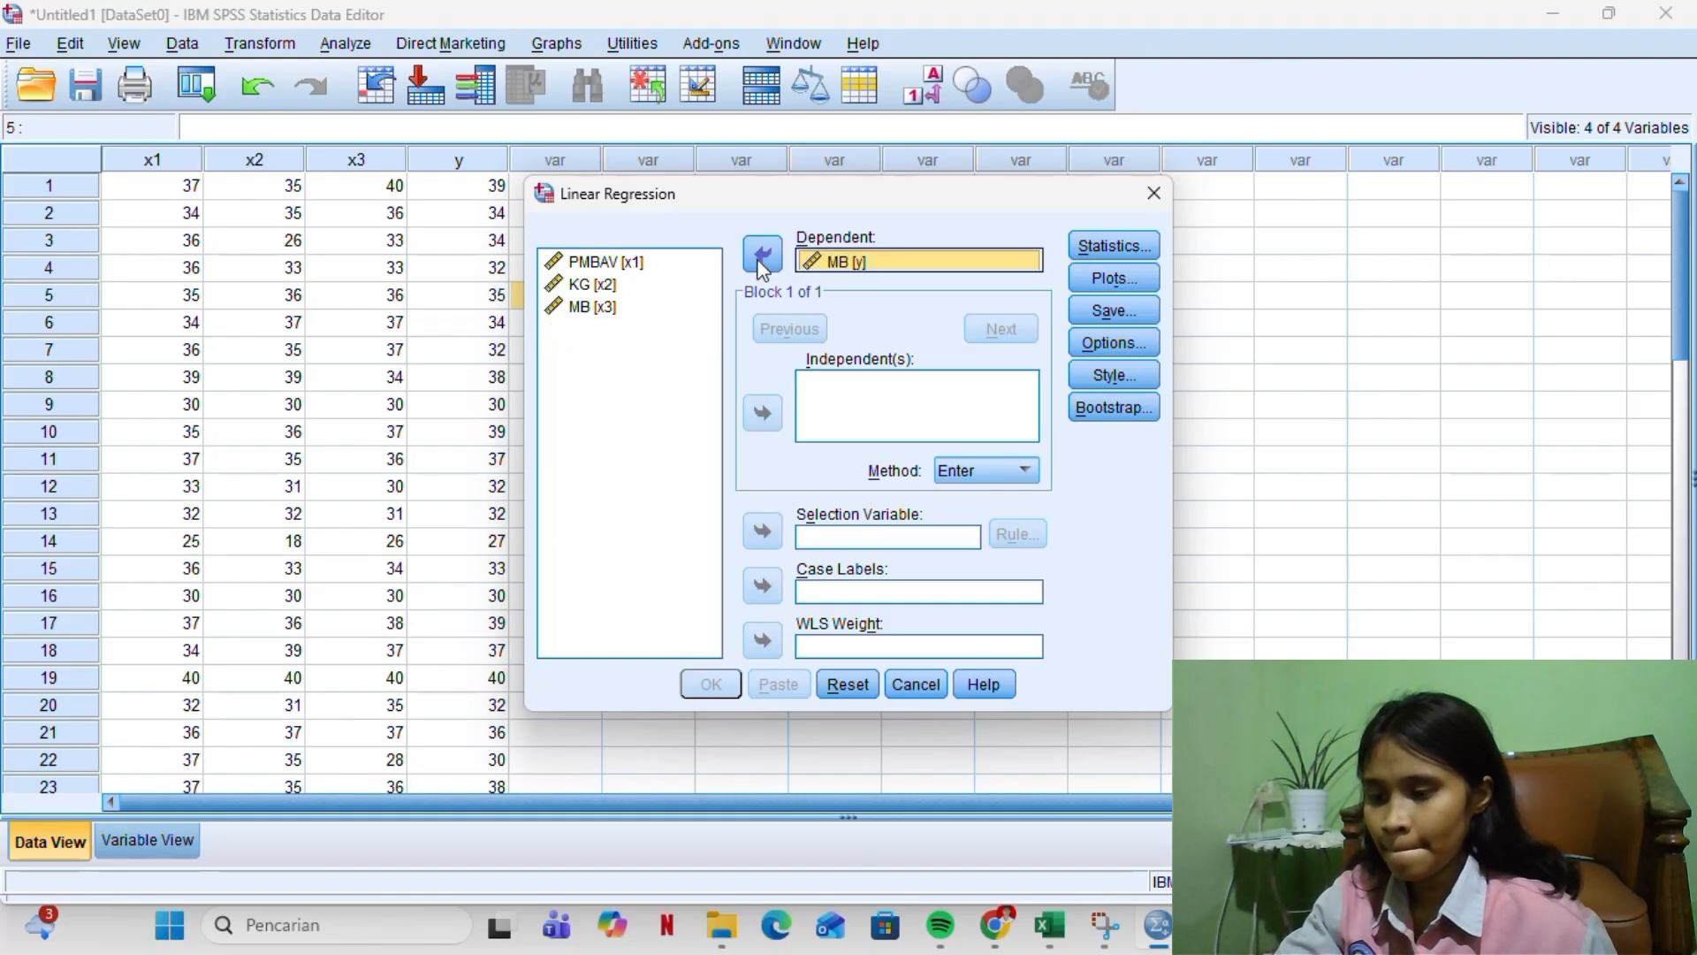
Add PMBAV [x1], KG [x2] and MB [x3] together as the independent variables of the regression
{"action": "left_click", "coordinate": [659, 264]}
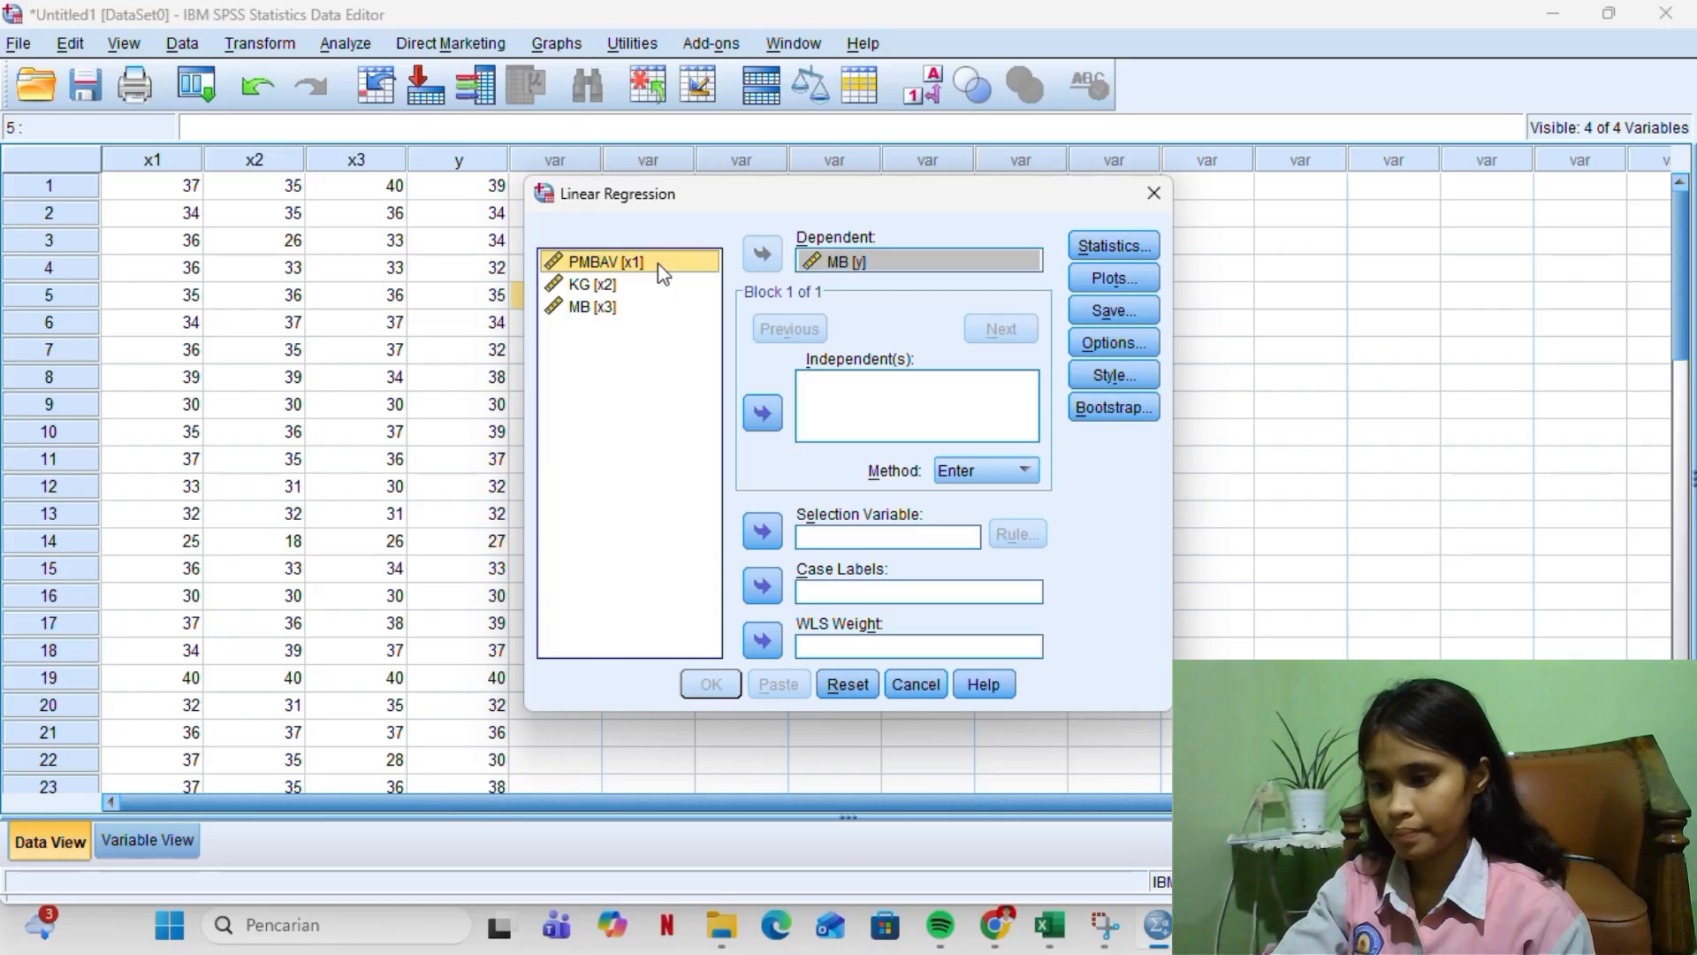
{"action": "left_click", "coordinate": [708, 302], "text": "shift"}
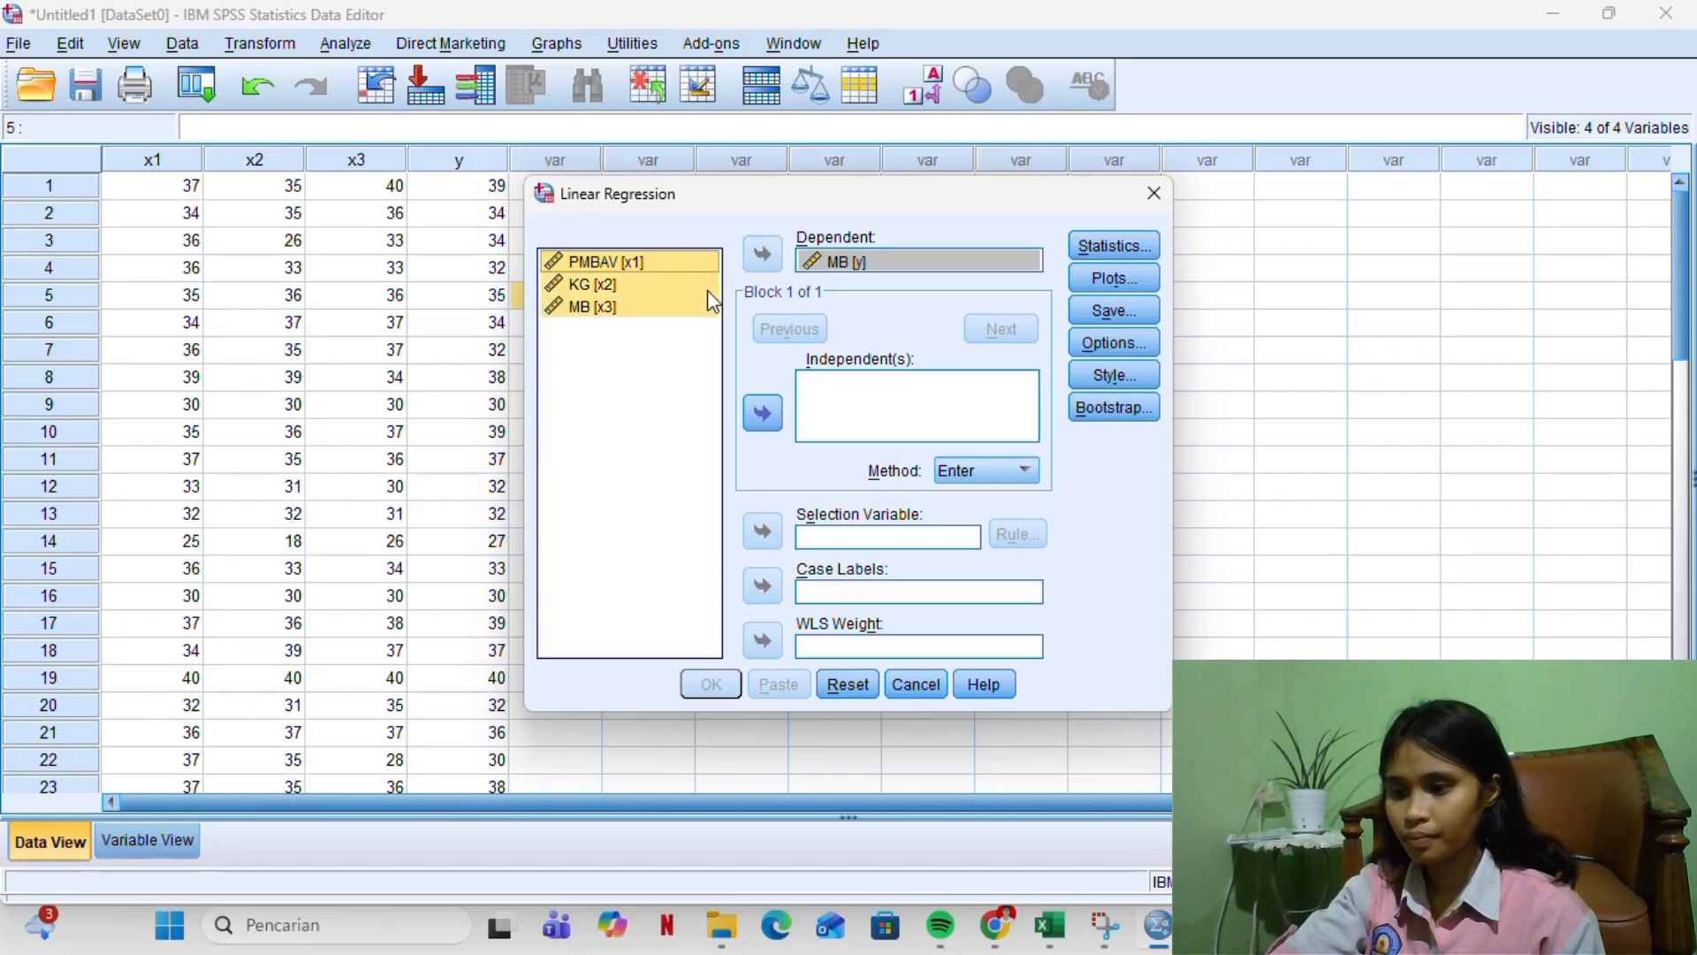
{"action": "left_click", "coordinate": [762, 413]}
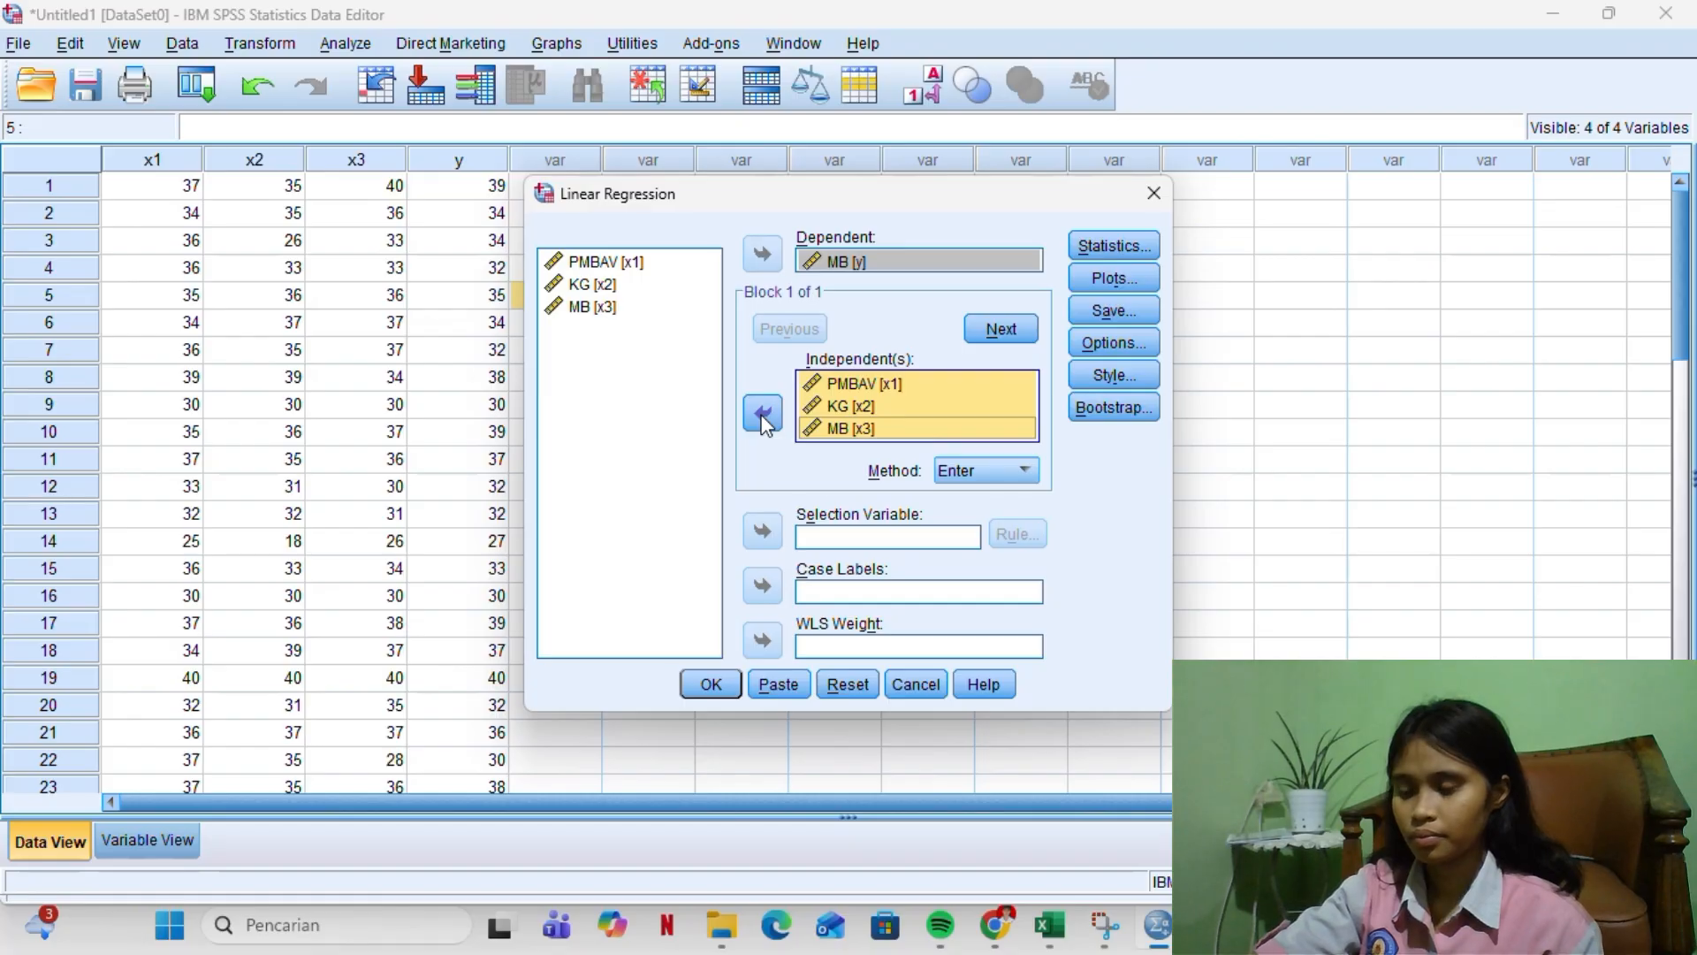
Include collinearity diagnostics in the regression statistics, keeping estimates and model fit enabled
{"action": "left_click", "coordinate": [1117, 255]}
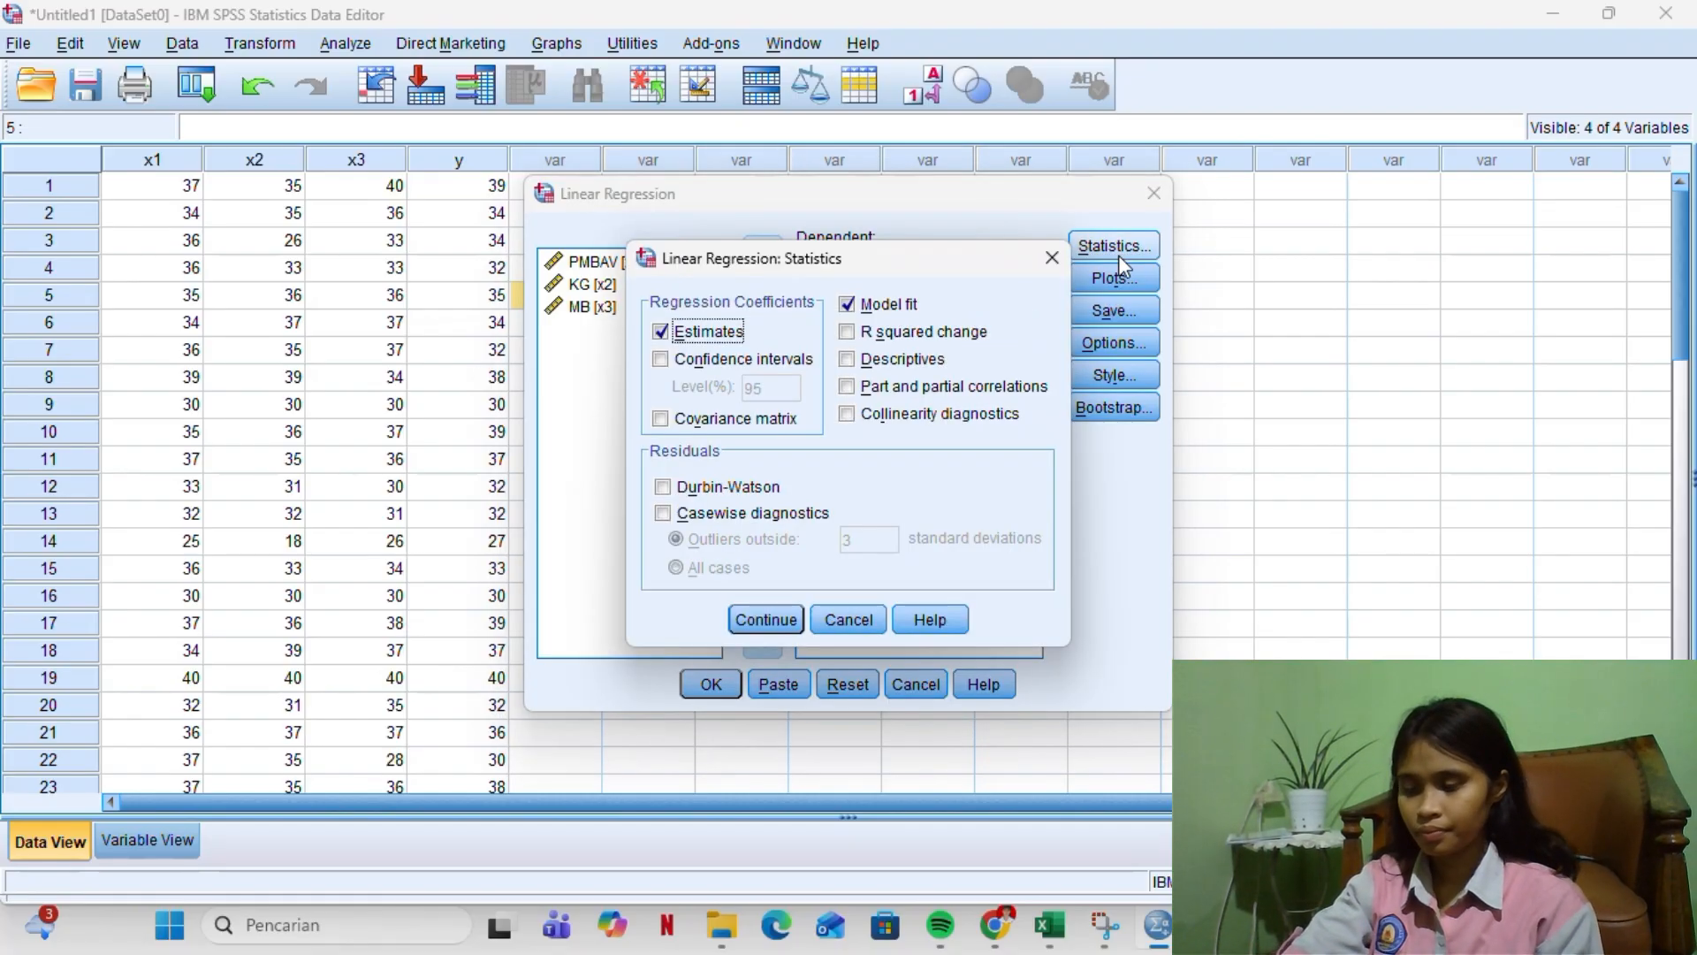
{"action": "left_click", "coordinate": [893, 424]}
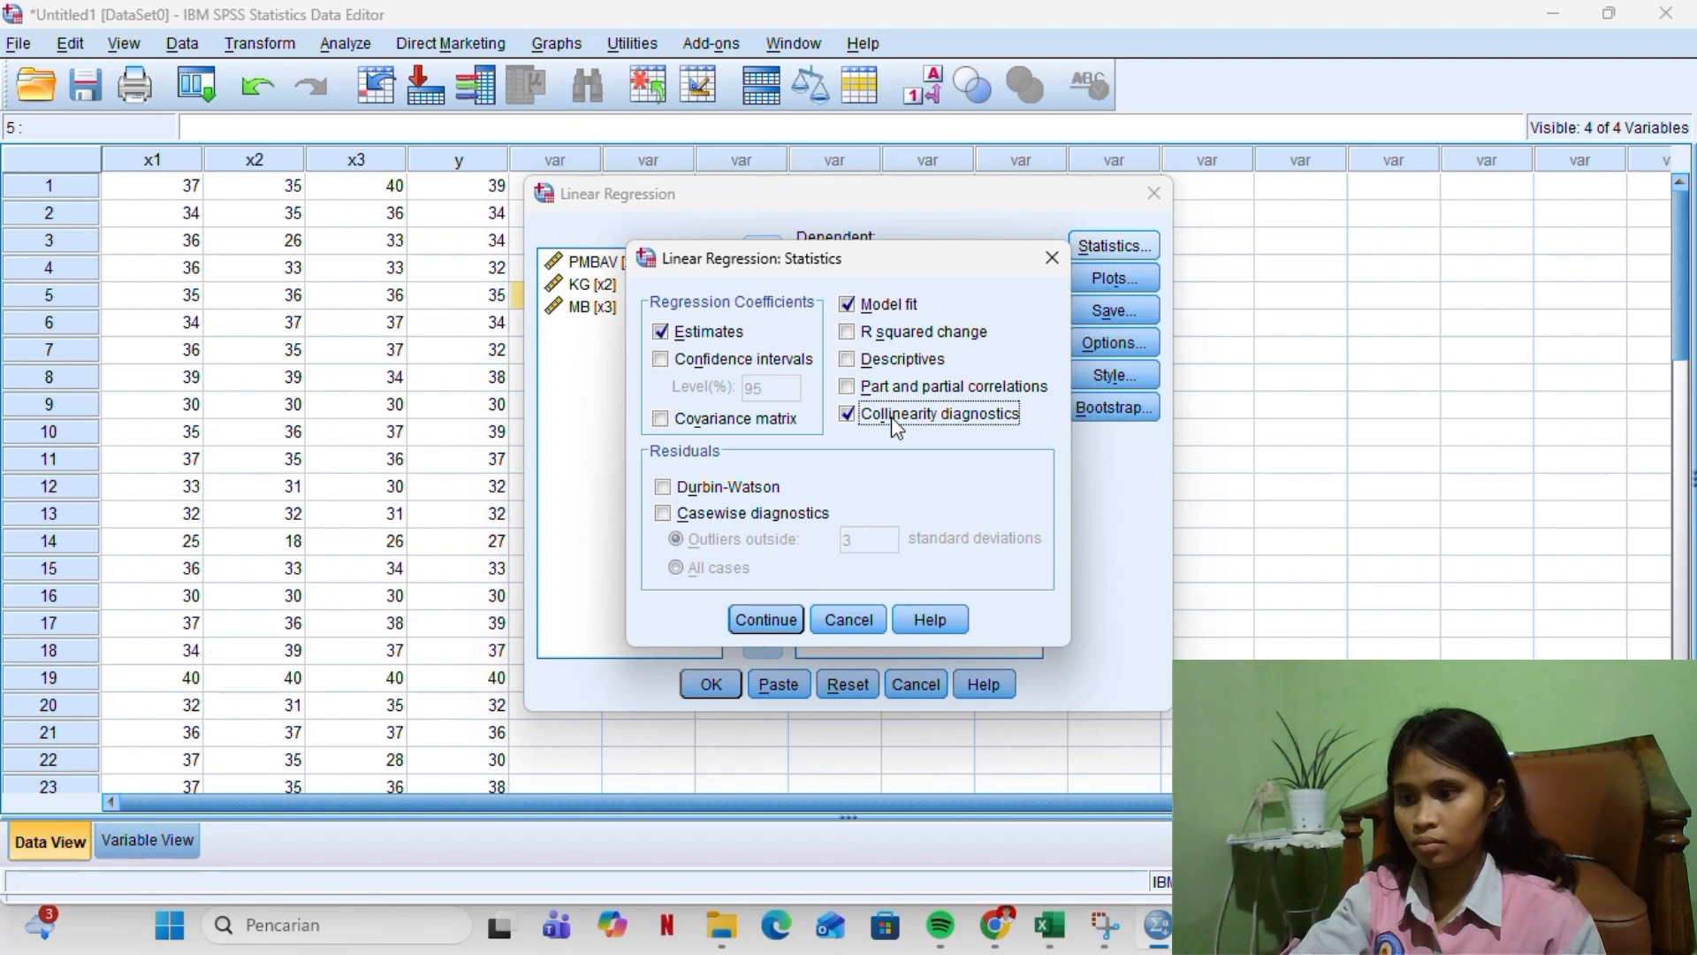
{"action": "left_click", "coordinate": [765, 618]}
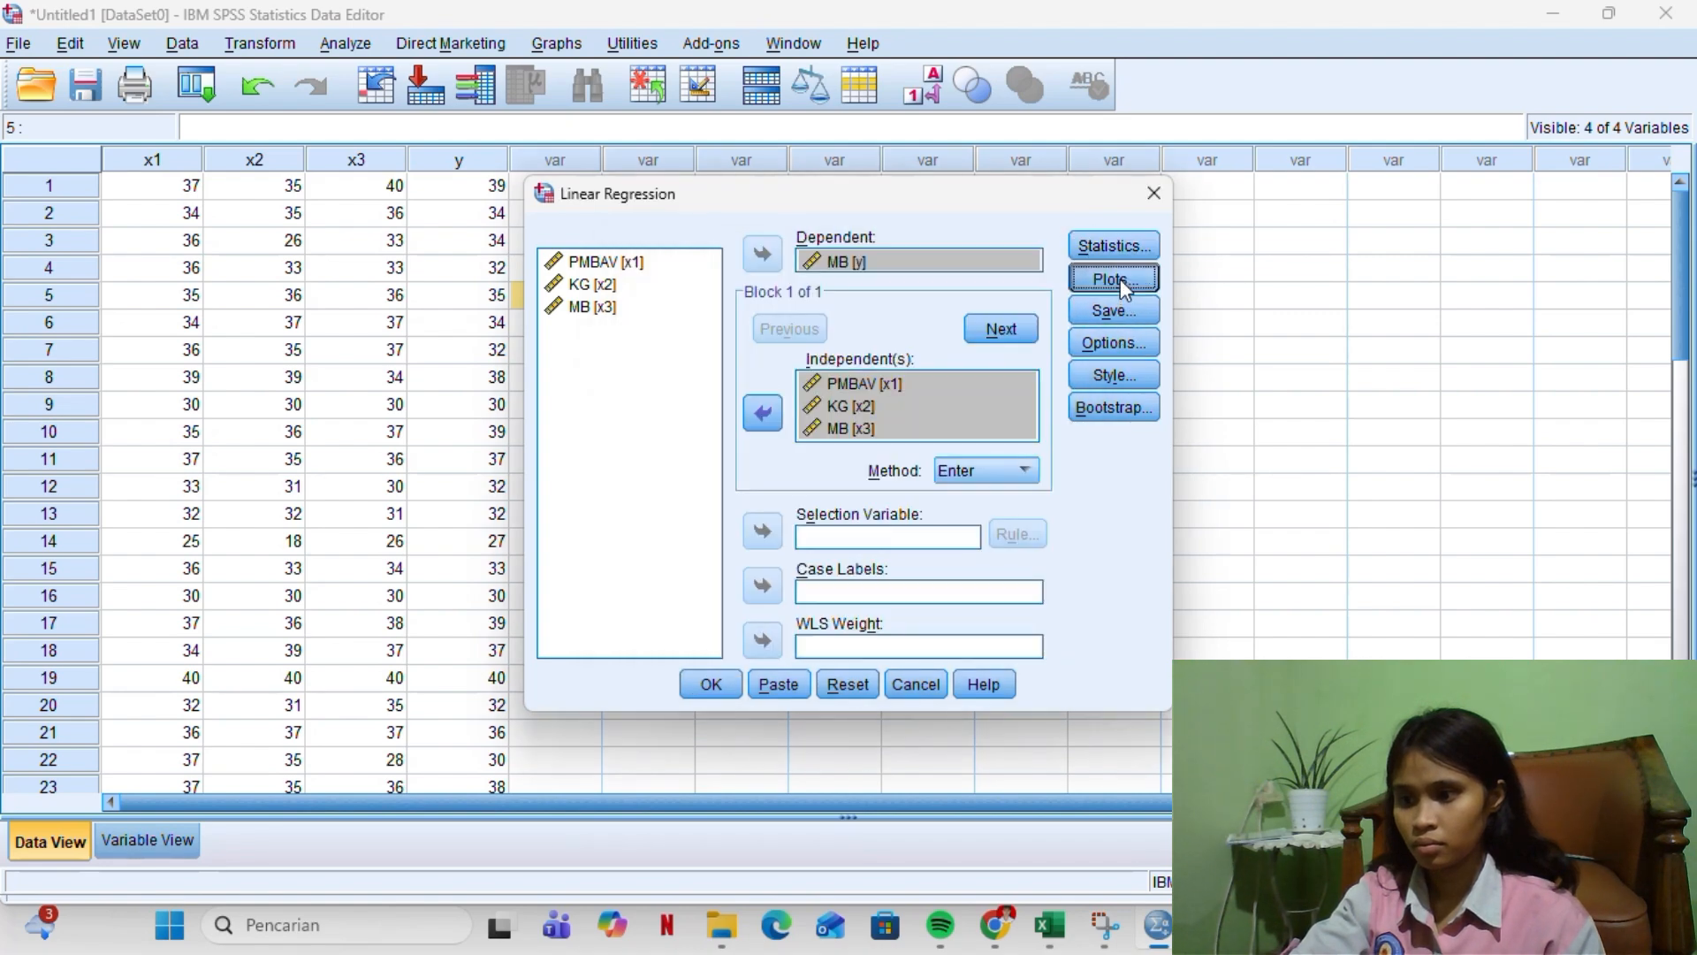
Define the regression's residual scatterplot with *ZPRED on the X axis and *SRESID on the Y axis
{"action": "left_click", "coordinate": [1120, 279]}
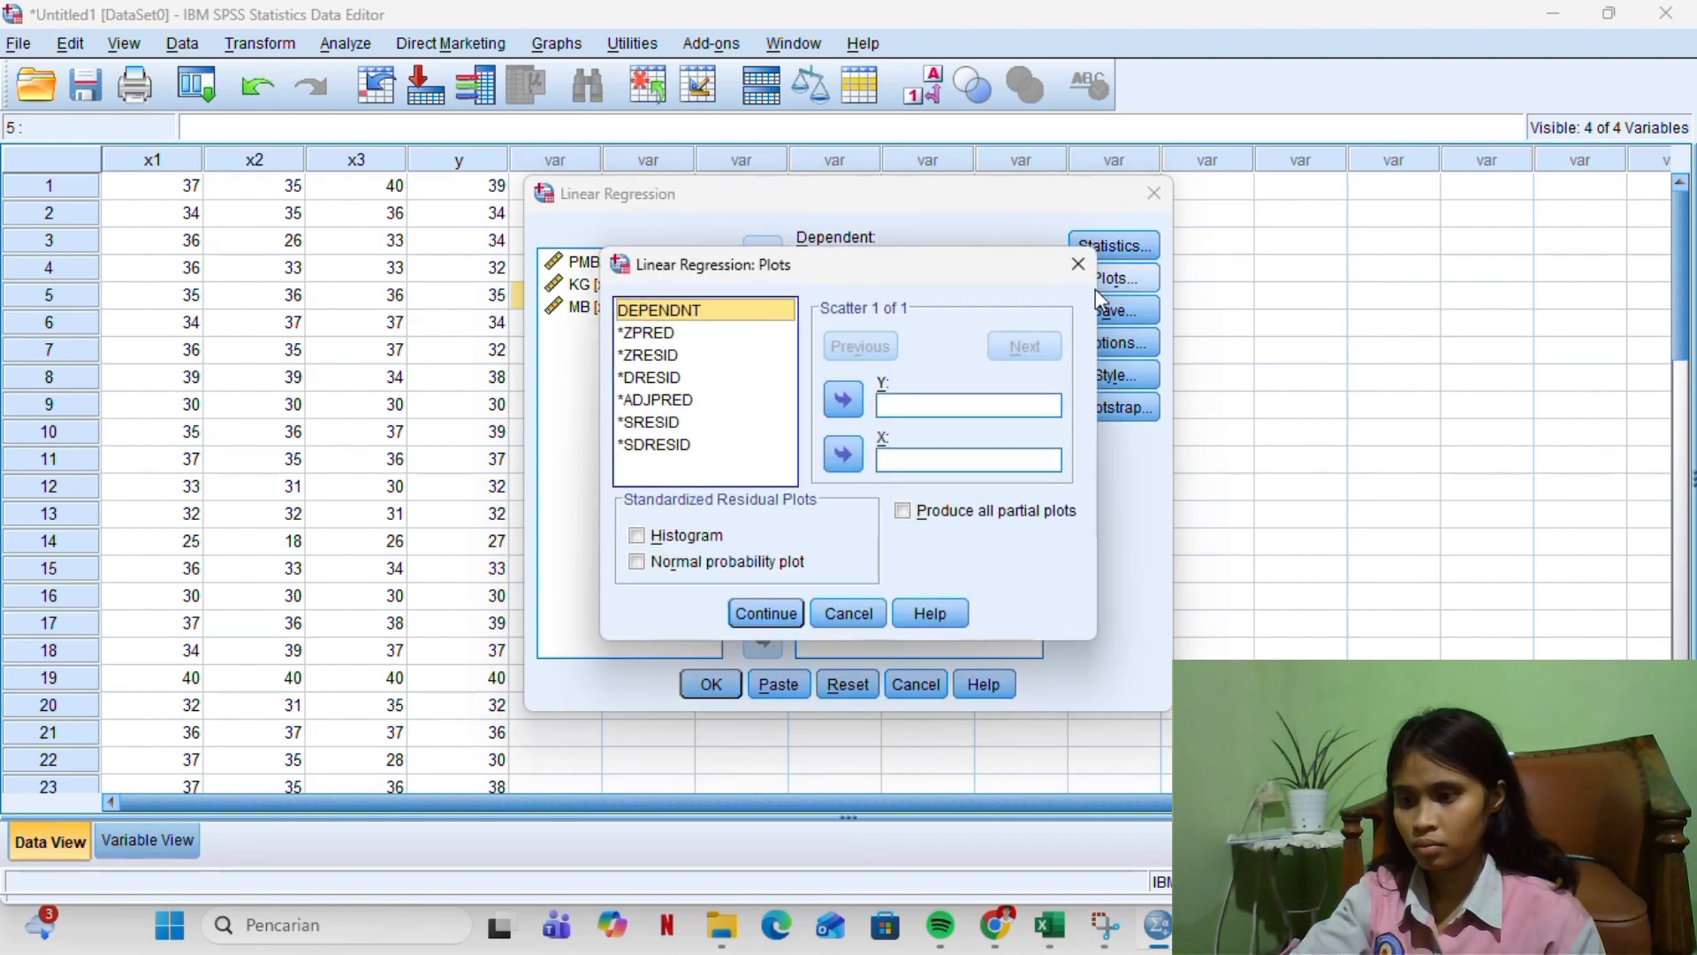
{"action": "left_click", "coordinate": [697, 336]}
{"action": "left_click", "coordinate": [843, 454]}
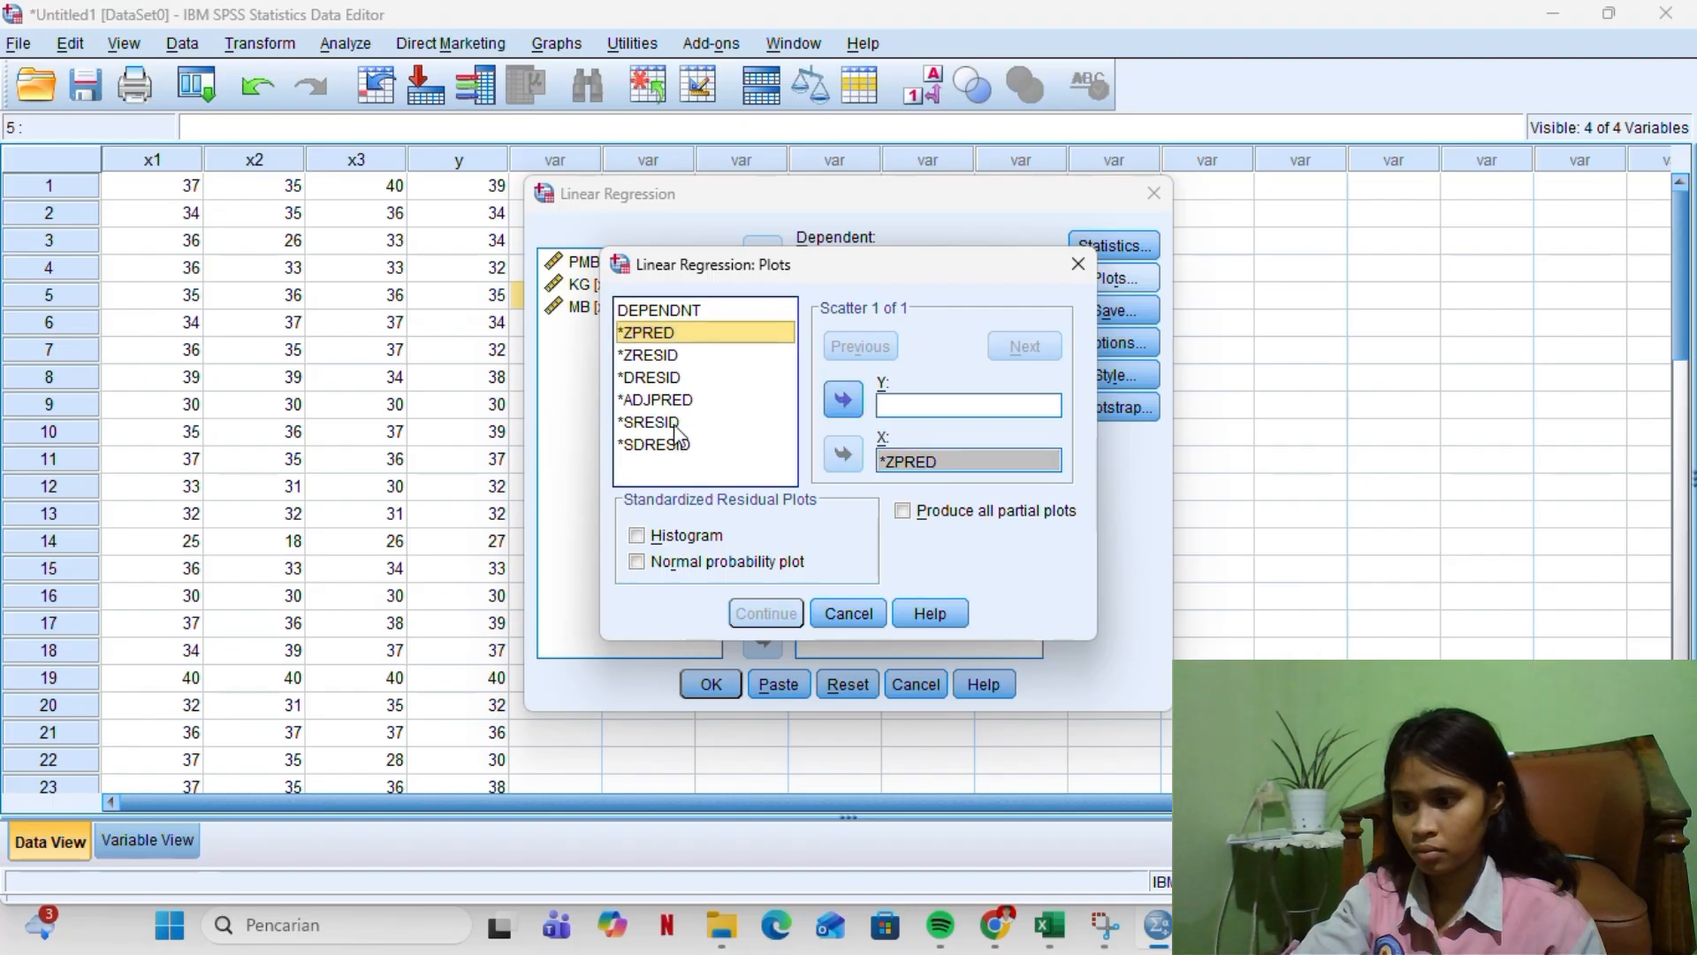
{"action": "left_click", "coordinate": [686, 423]}
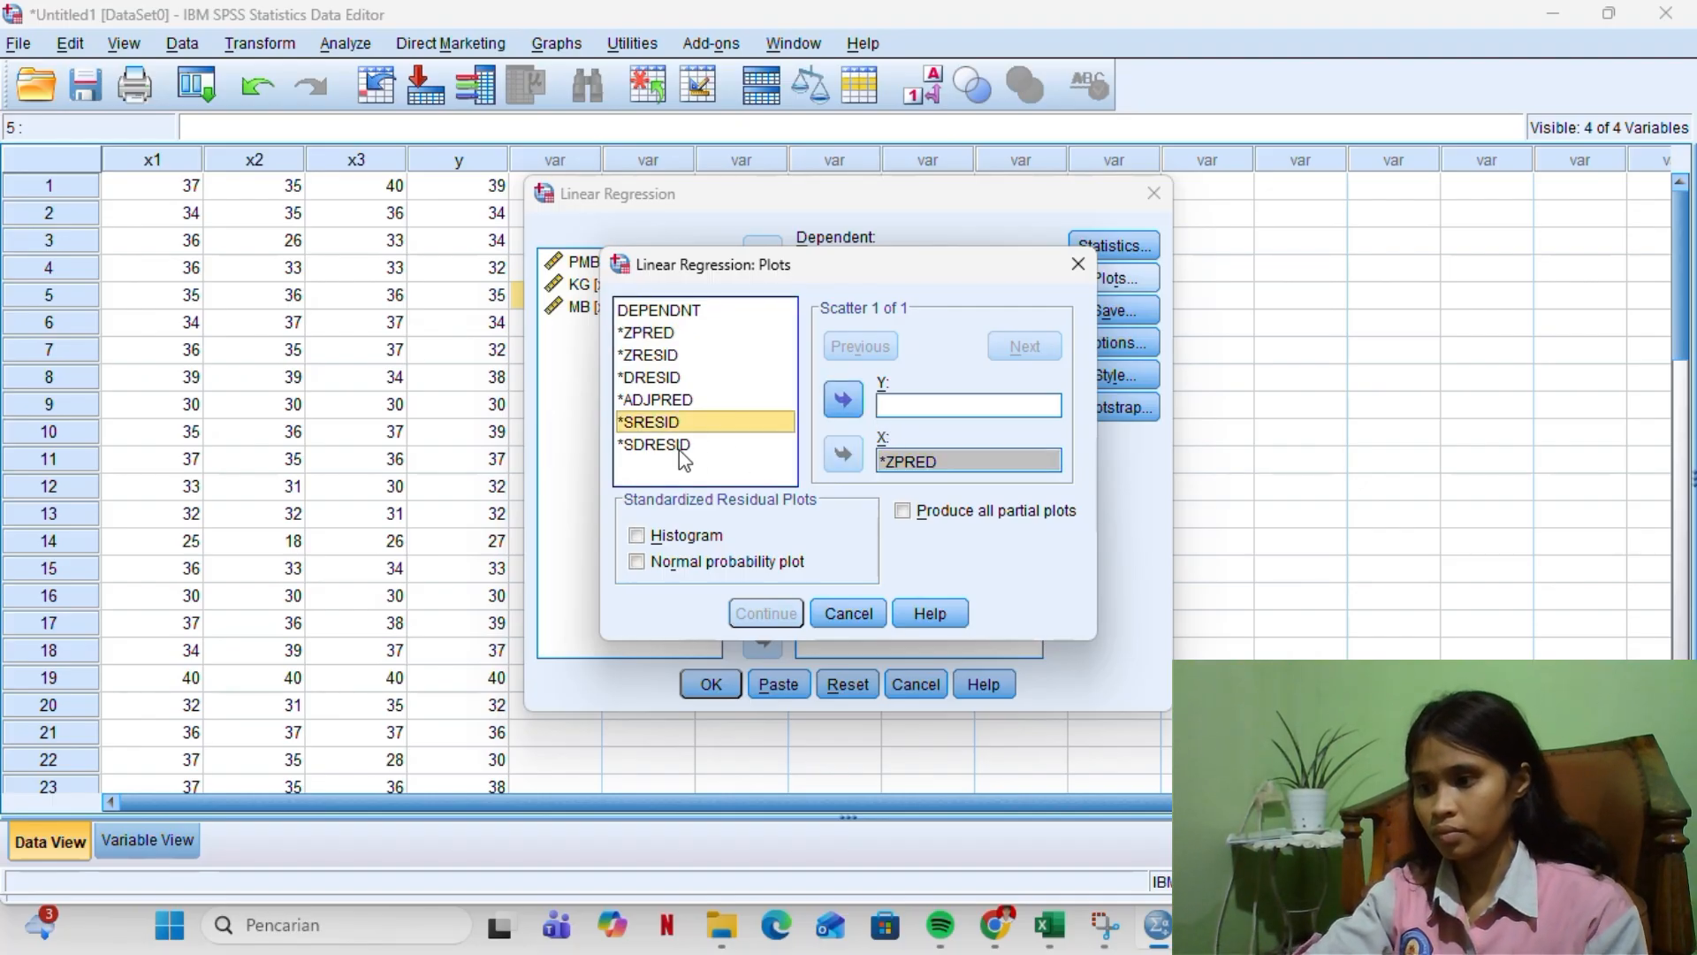
{"action": "left_click", "coordinate": [844, 399]}
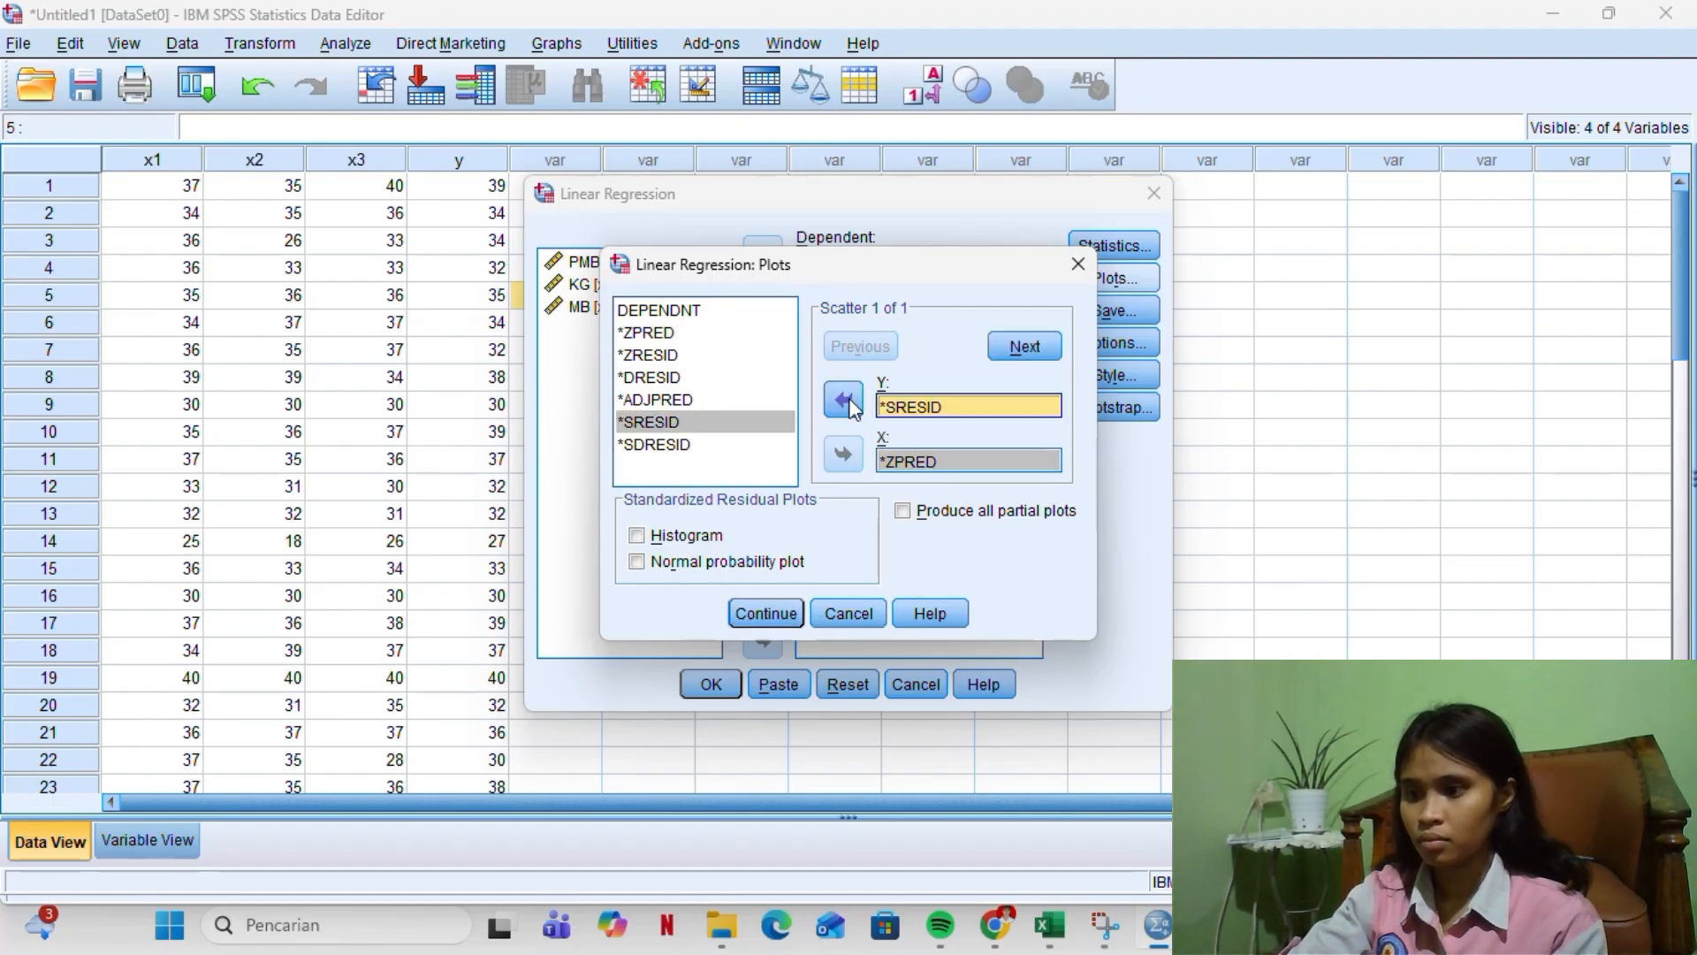
Request the histogram and the normal probability plot of the standardized residuals and accept the plot settings
{"action": "left_click", "coordinate": [681, 310]}
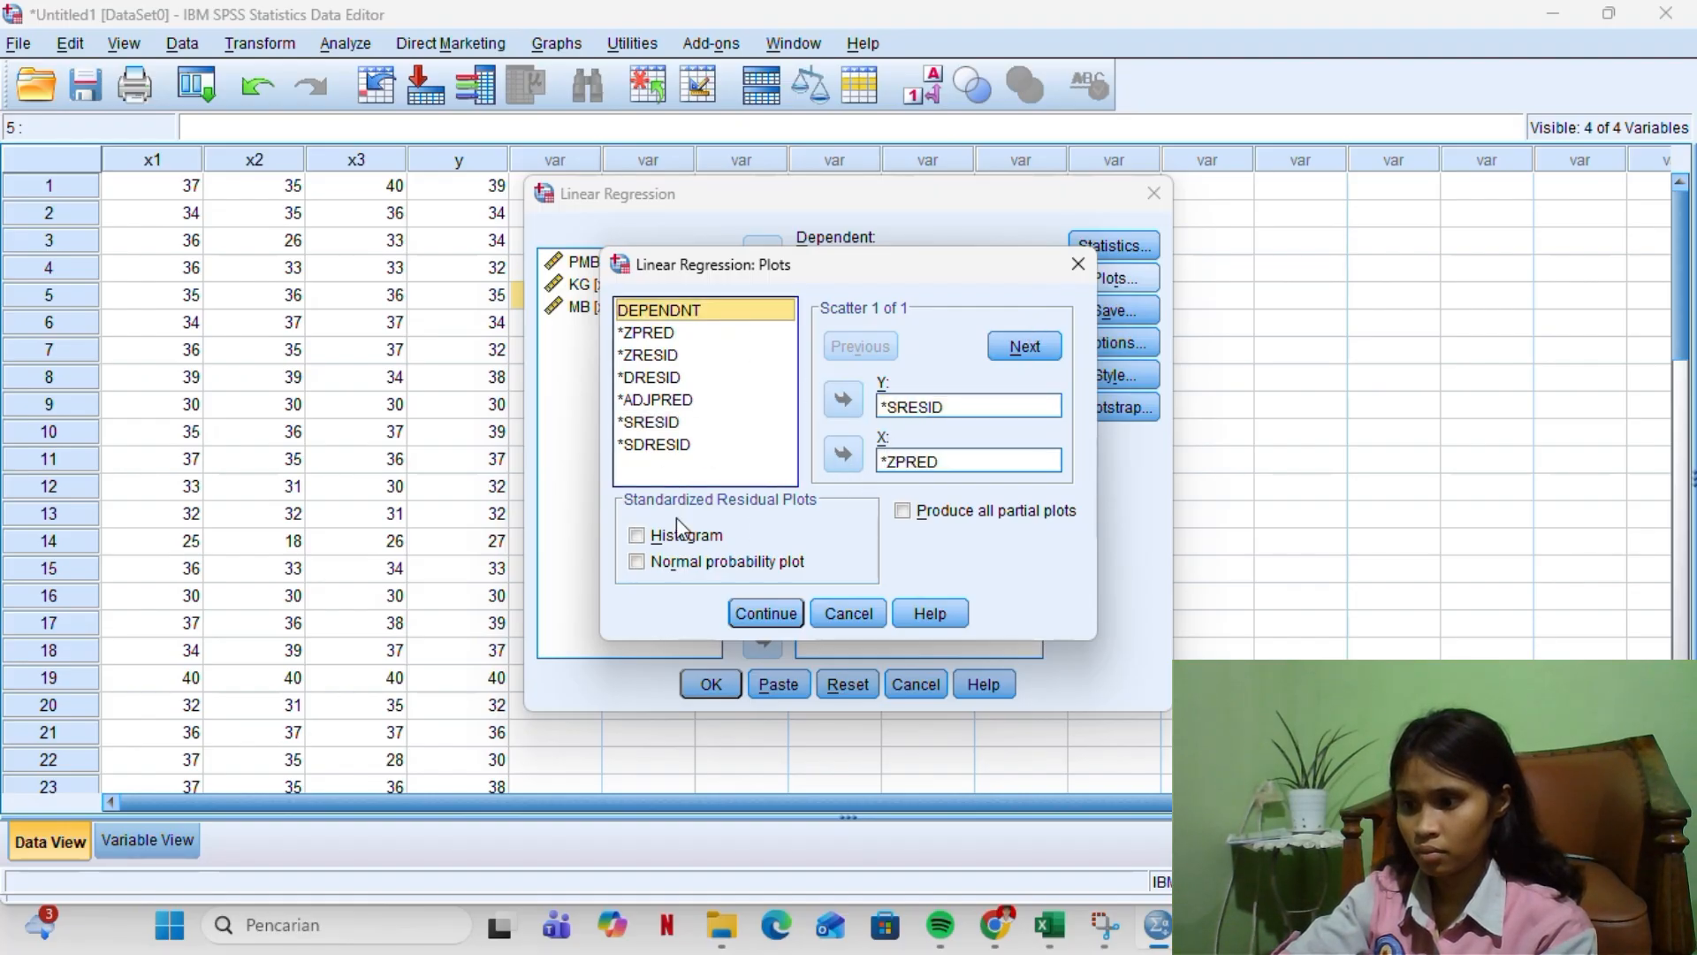
{"action": "left_click", "coordinate": [699, 541]}
{"action": "left_click", "coordinate": [634, 566]}
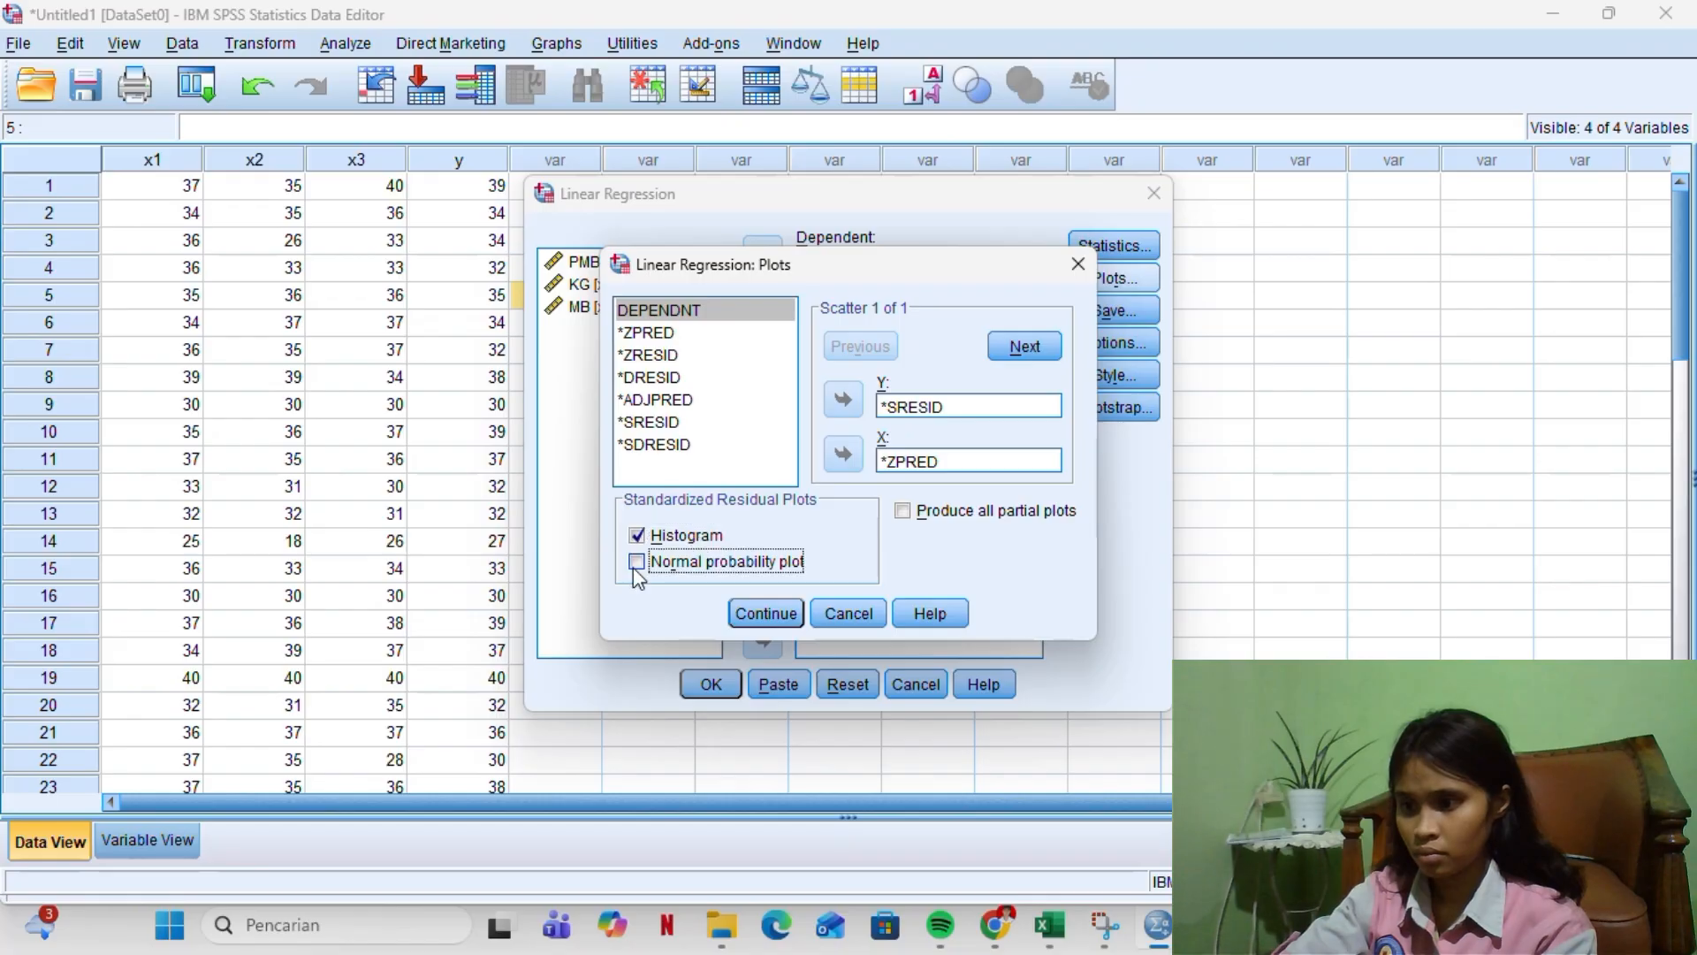
{"action": "left_click", "coordinate": [781, 615]}
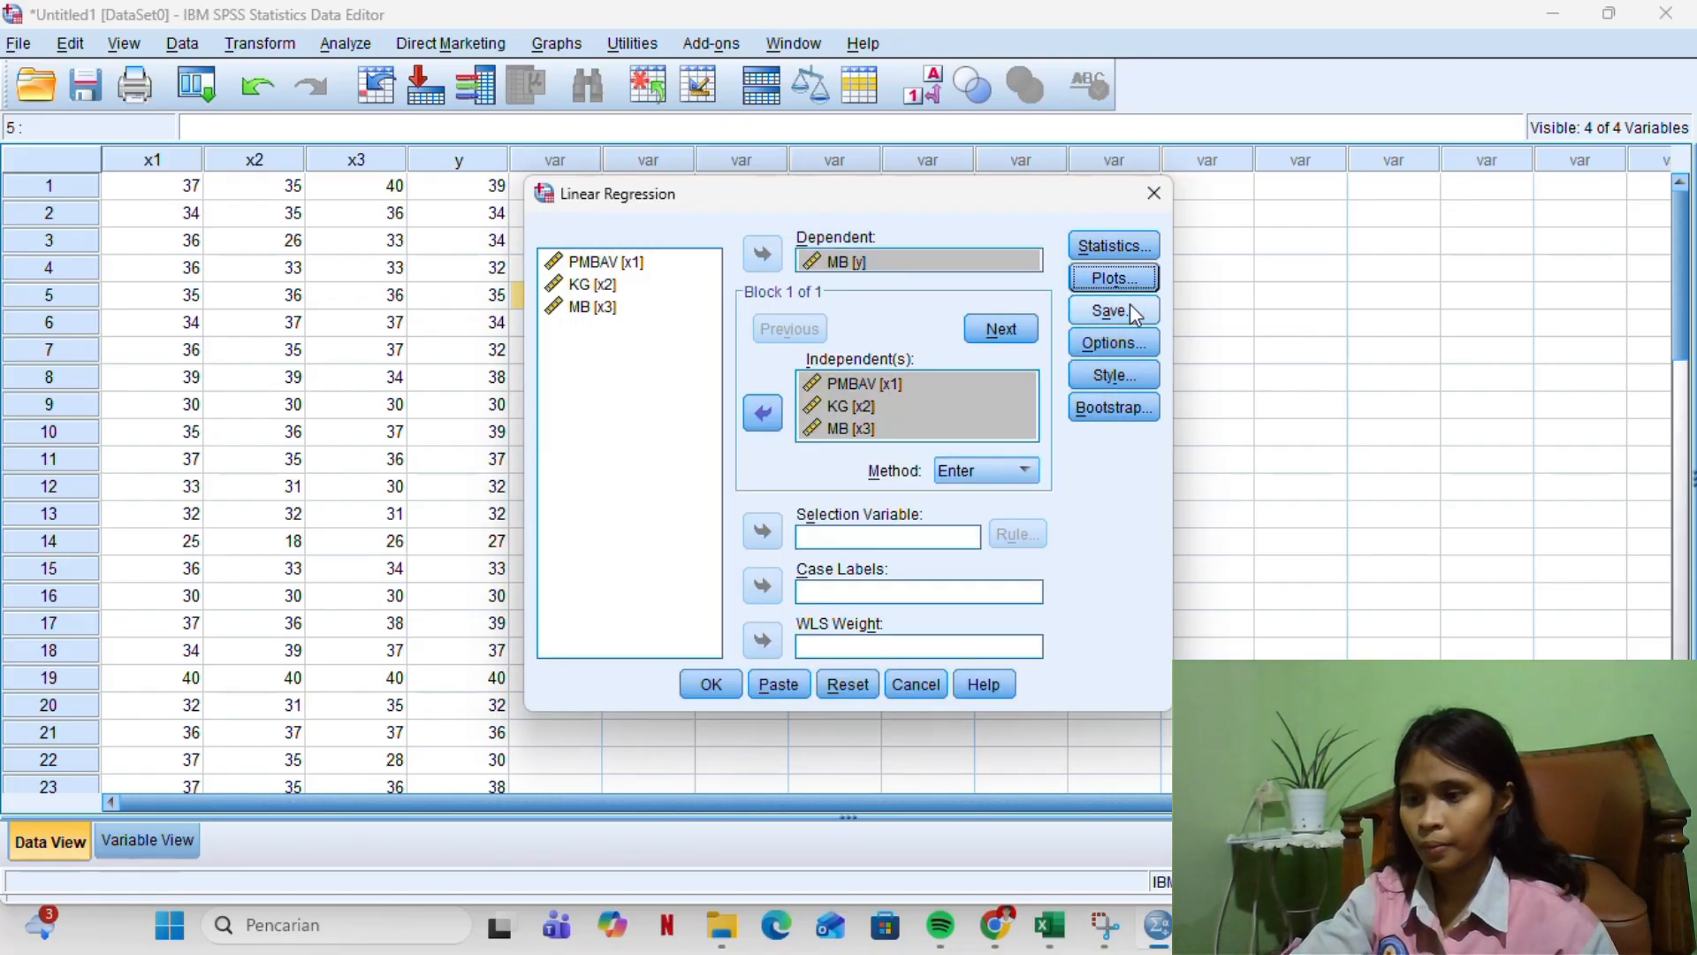
Save only the unstandardized residuals as a new variable, leaving predicted values off, and run the regression
{"action": "left_click", "coordinate": [1134, 312]}
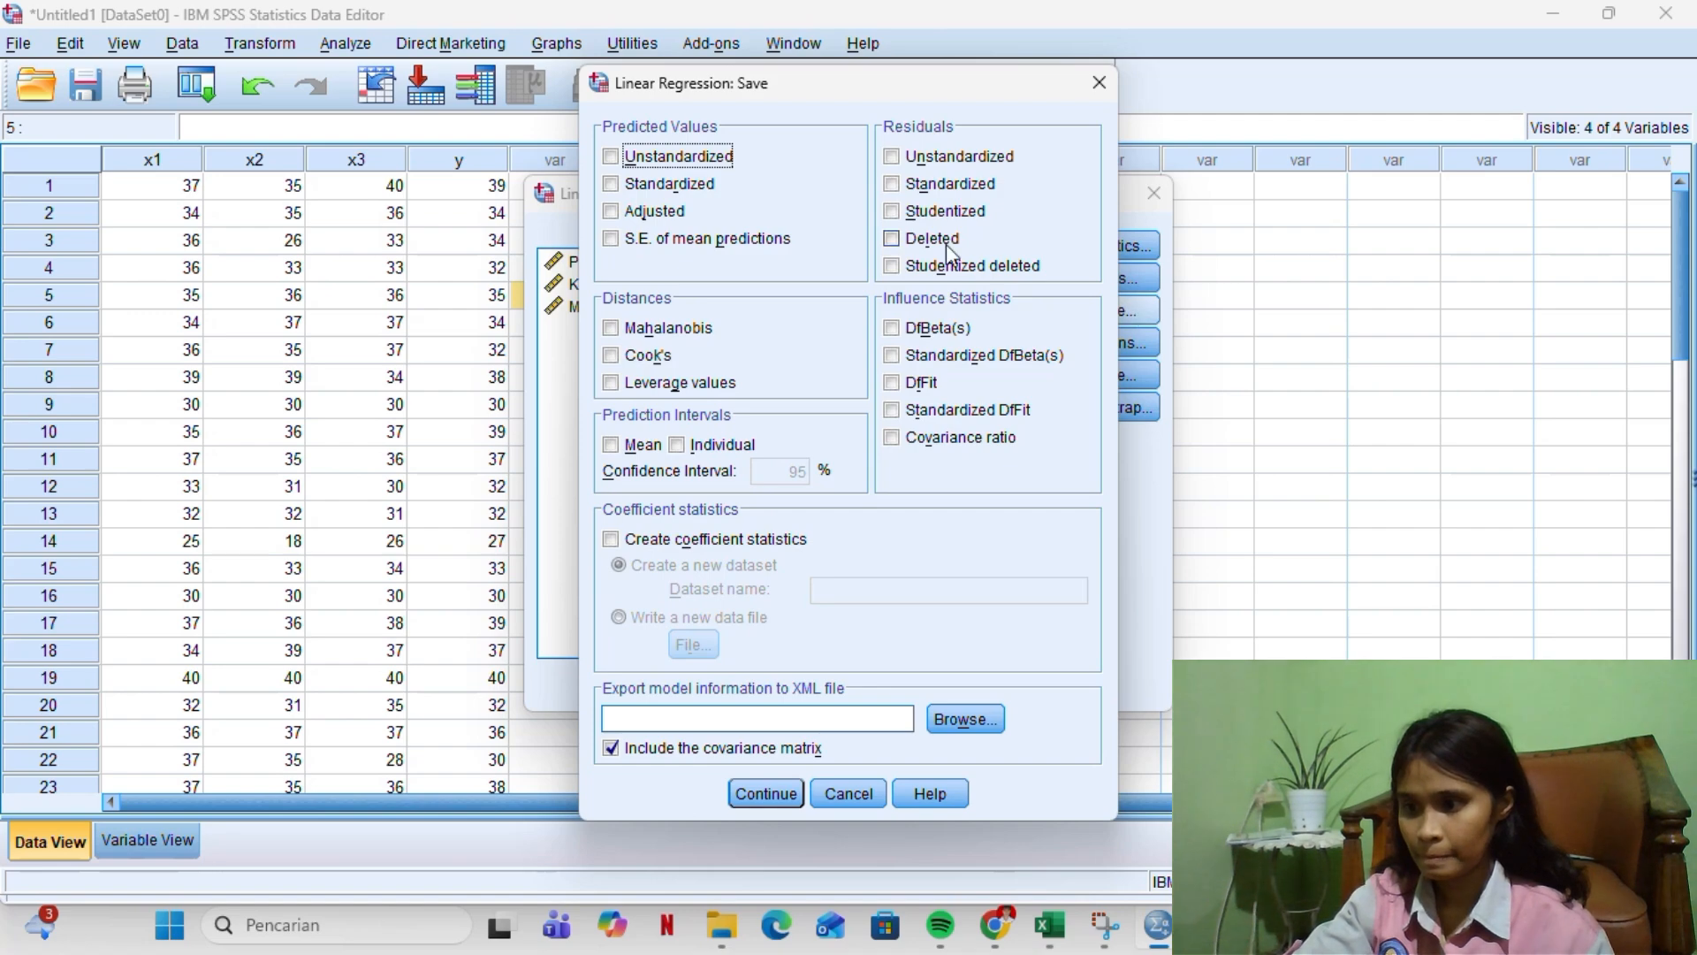
{"action": "left_click", "coordinate": [707, 159]}
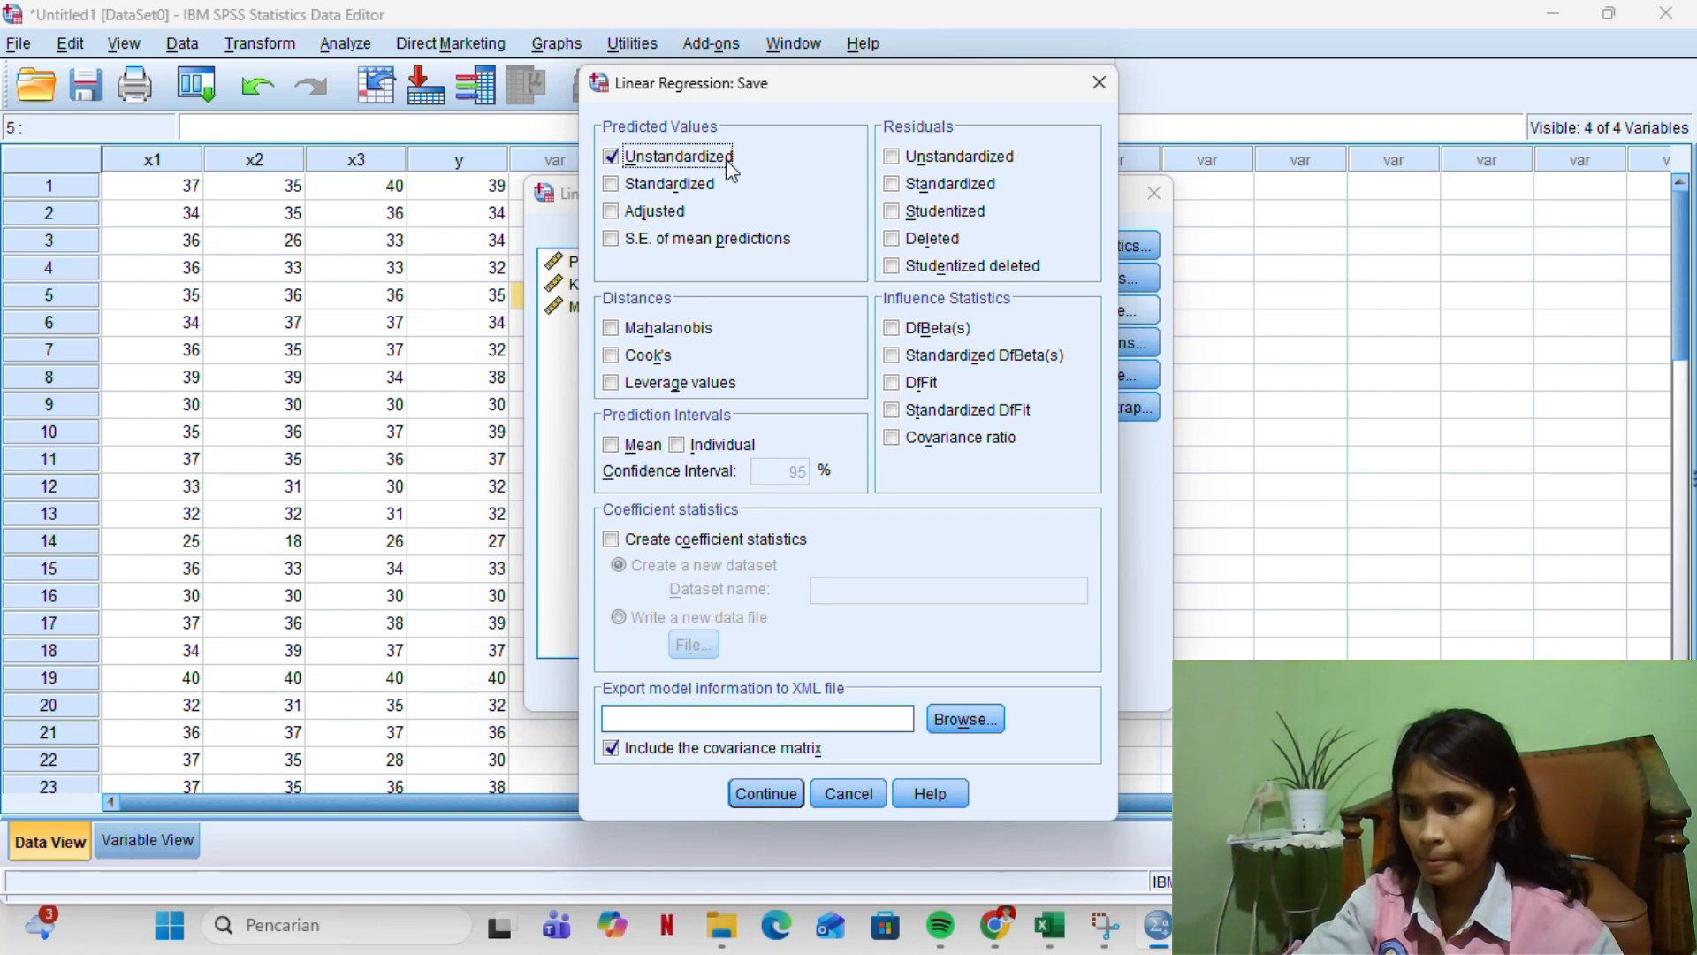
{"action": "left_click", "coordinate": [937, 157]}
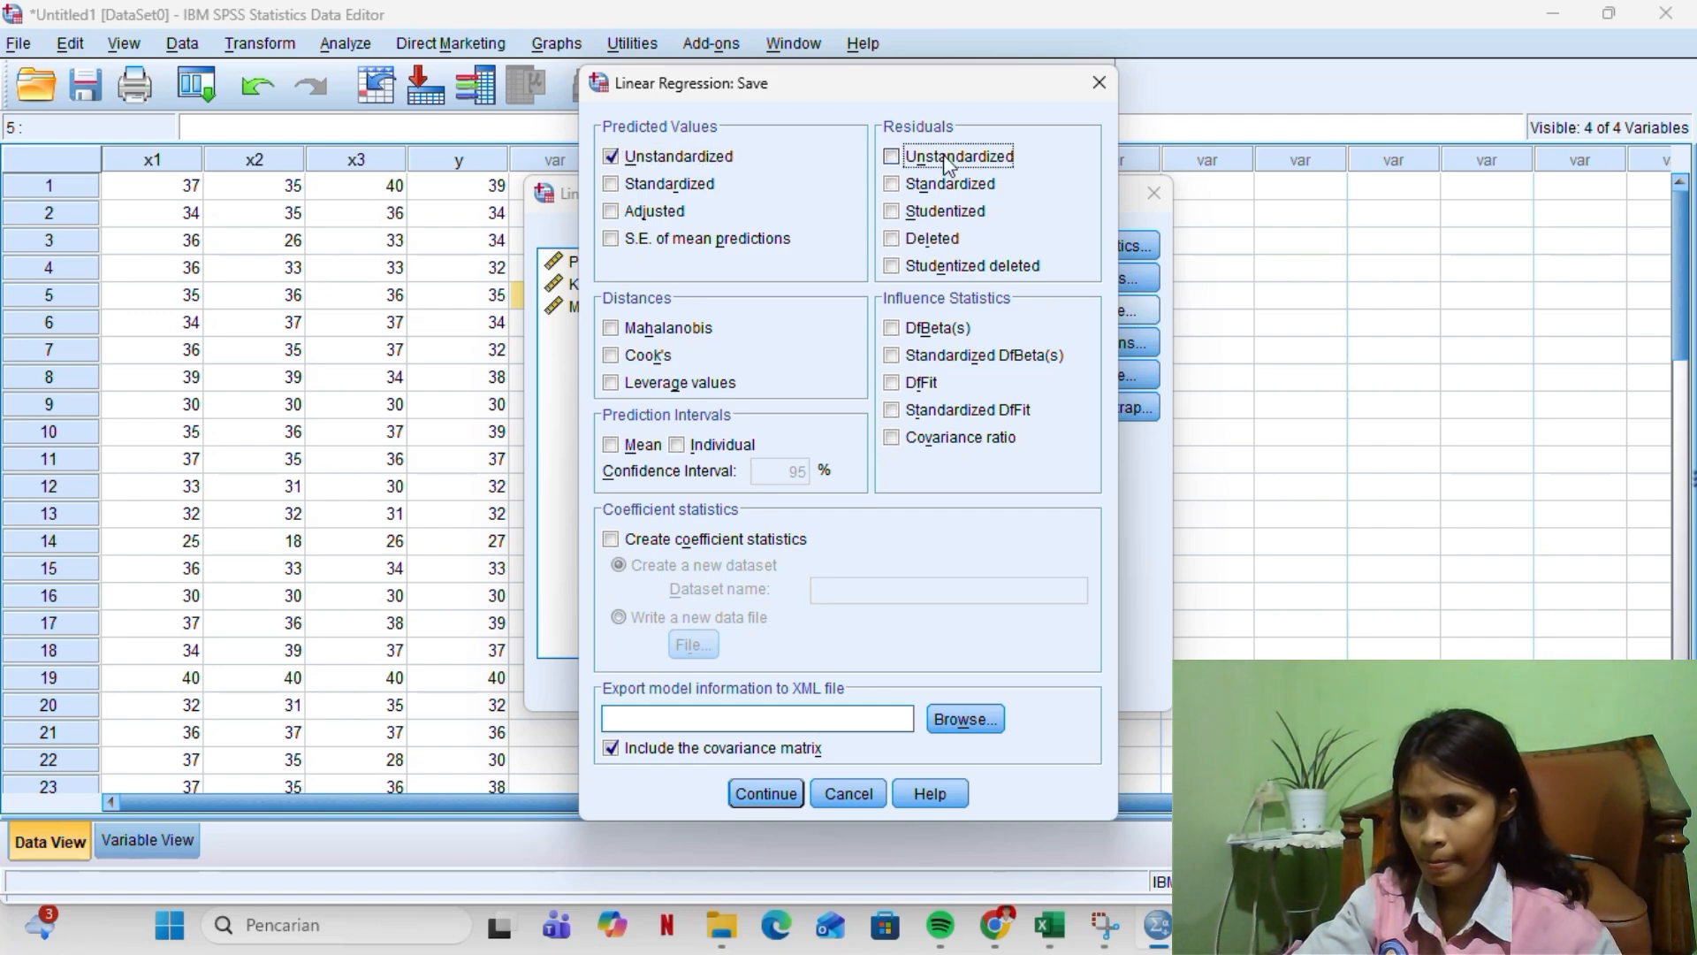
{"action": "left_click", "coordinate": [712, 160]}
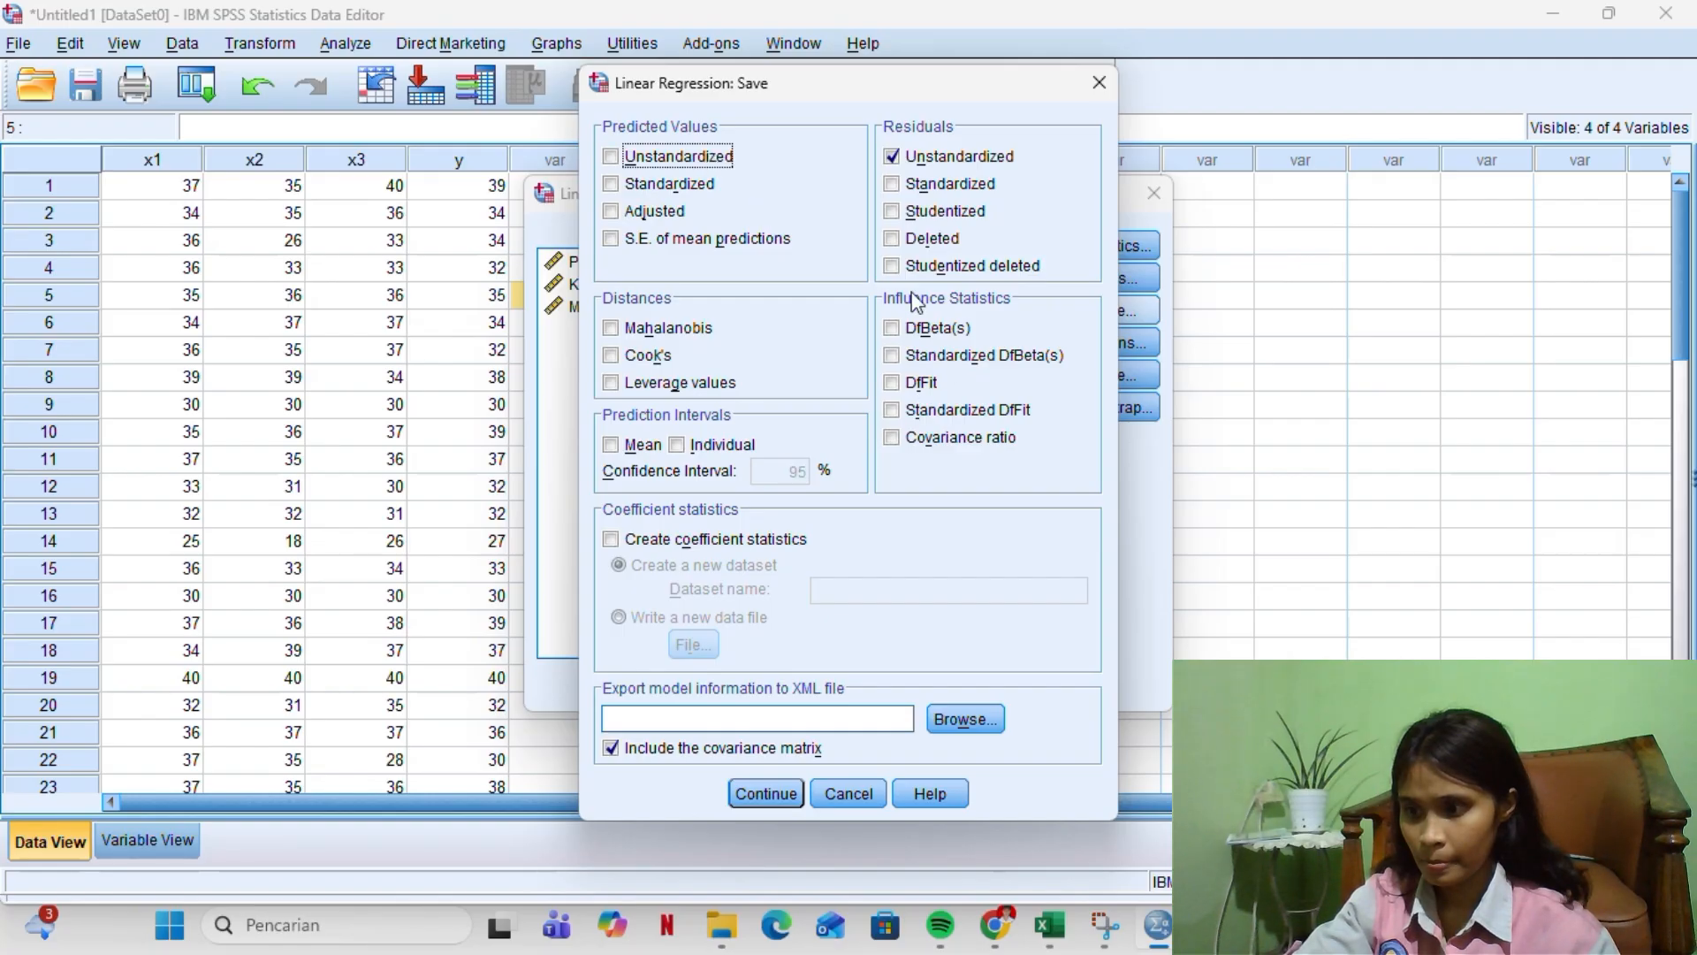
{"action": "left_click", "coordinate": [745, 797]}
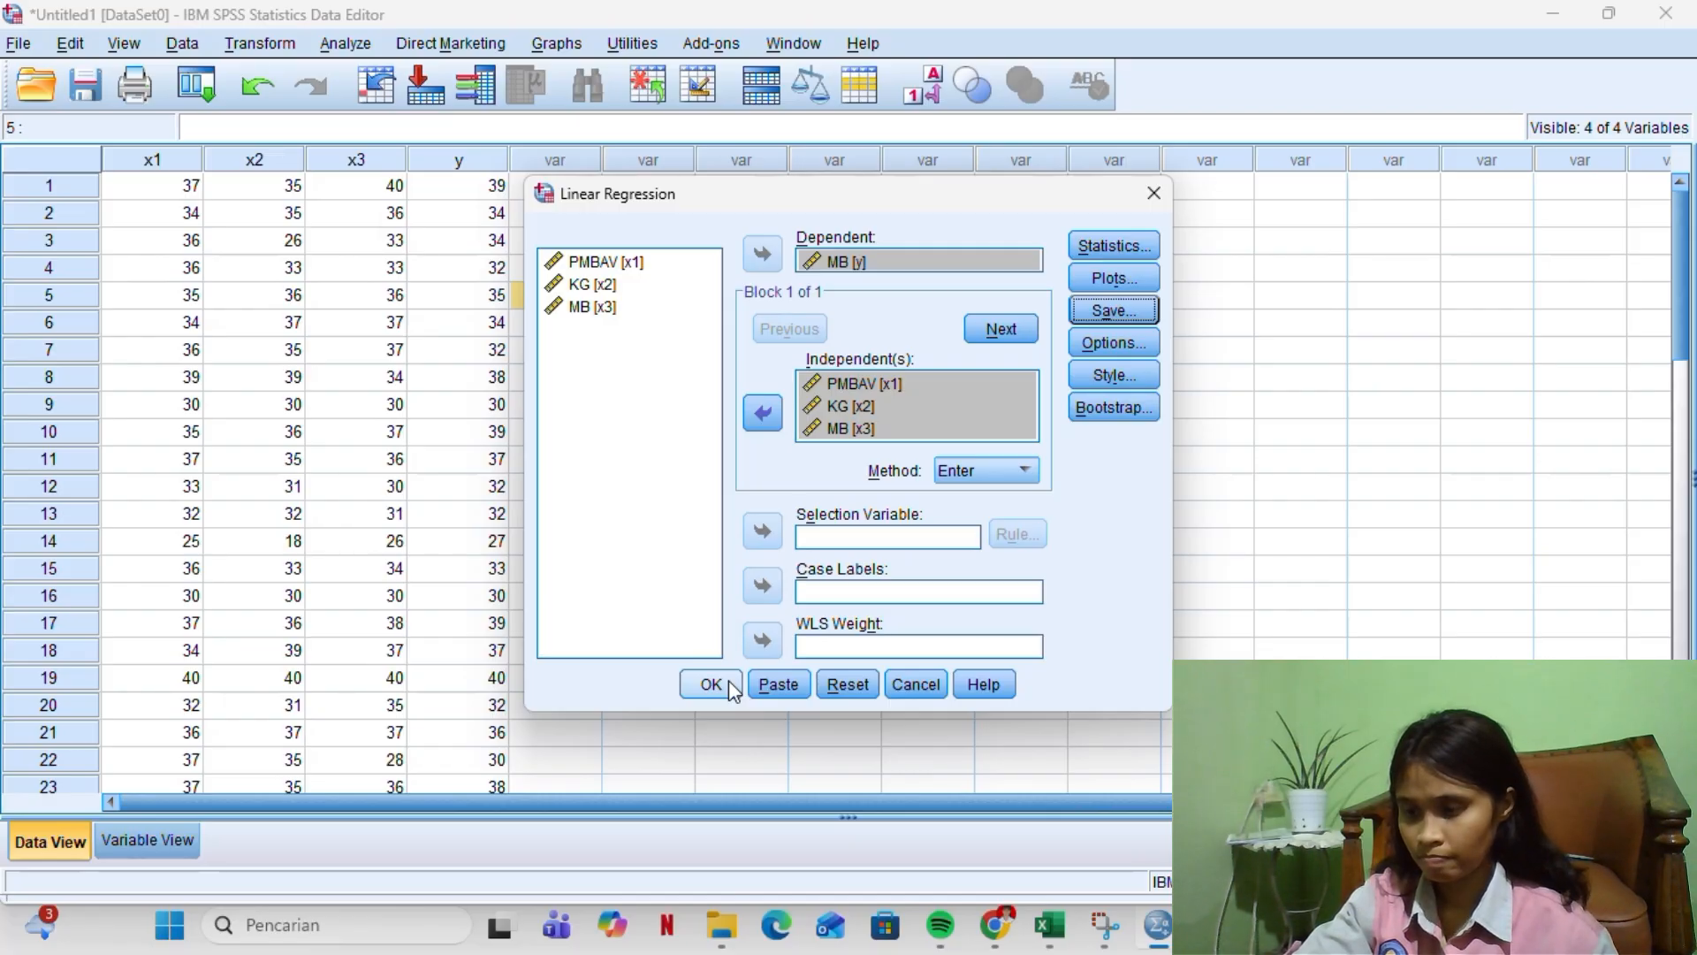
{"action": "left_click", "coordinate": [712, 683]}
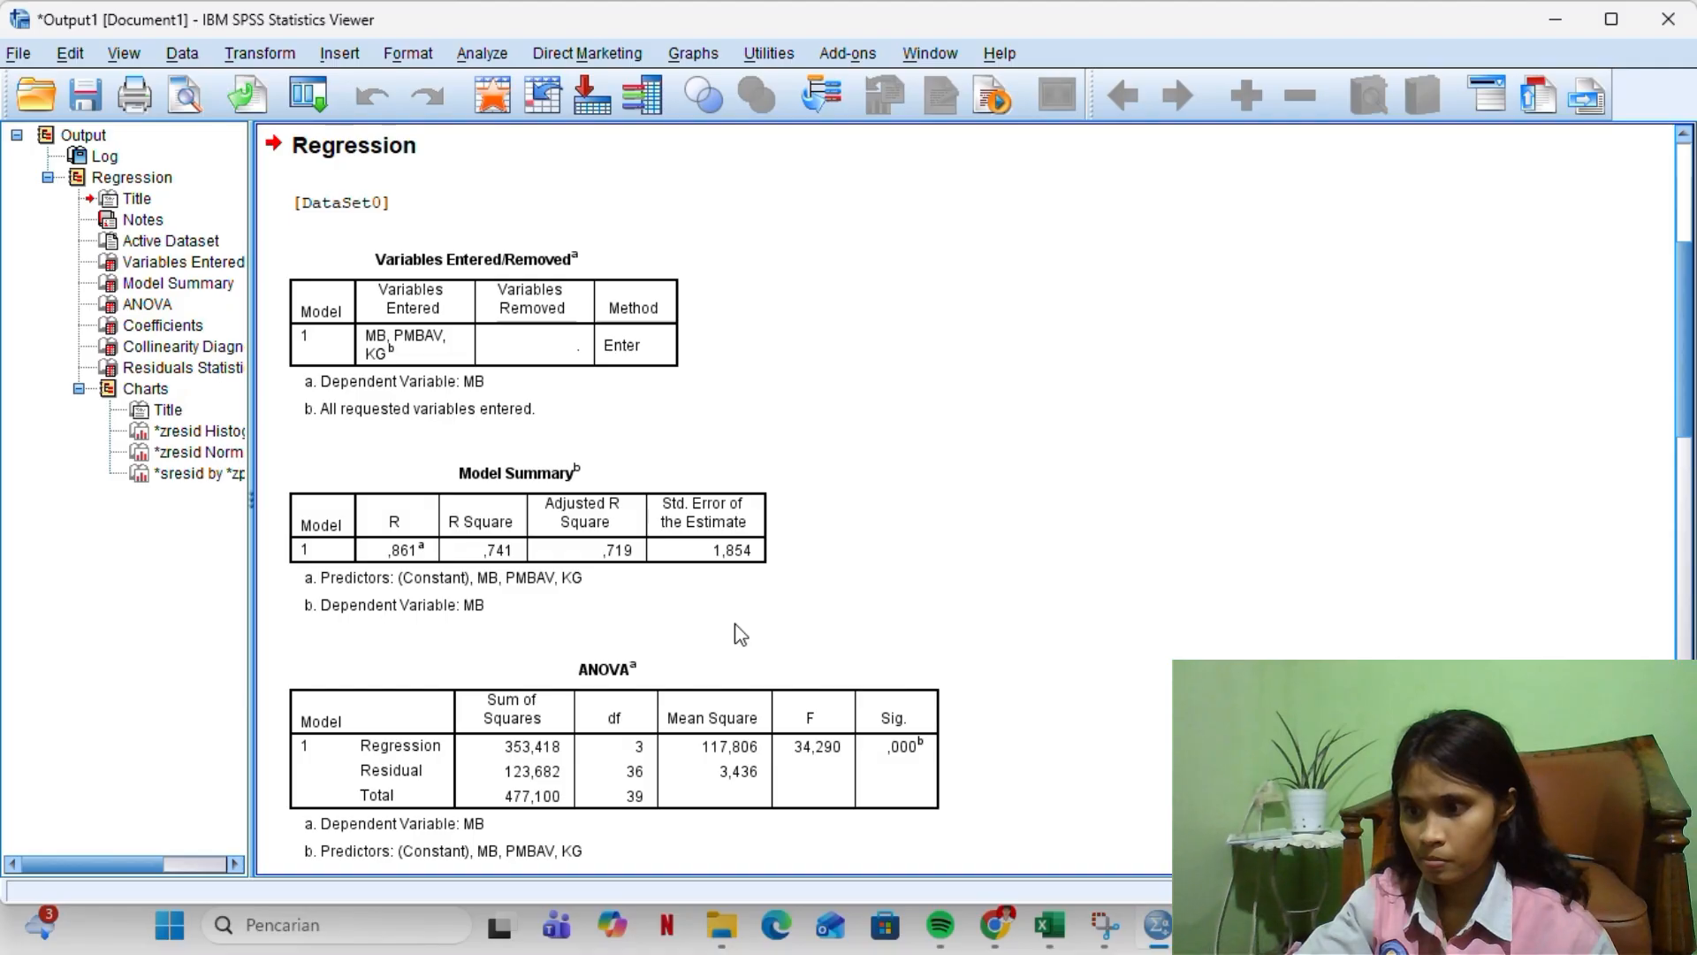
Examine the regression output: the ANOVA, coefficients and collinearity tables, residual histogram, normal P-P plot and scatterplot
{"action": "scroll", "coordinate": [741, 634], "scroll_direction": "down", "scroll_amount": 10}
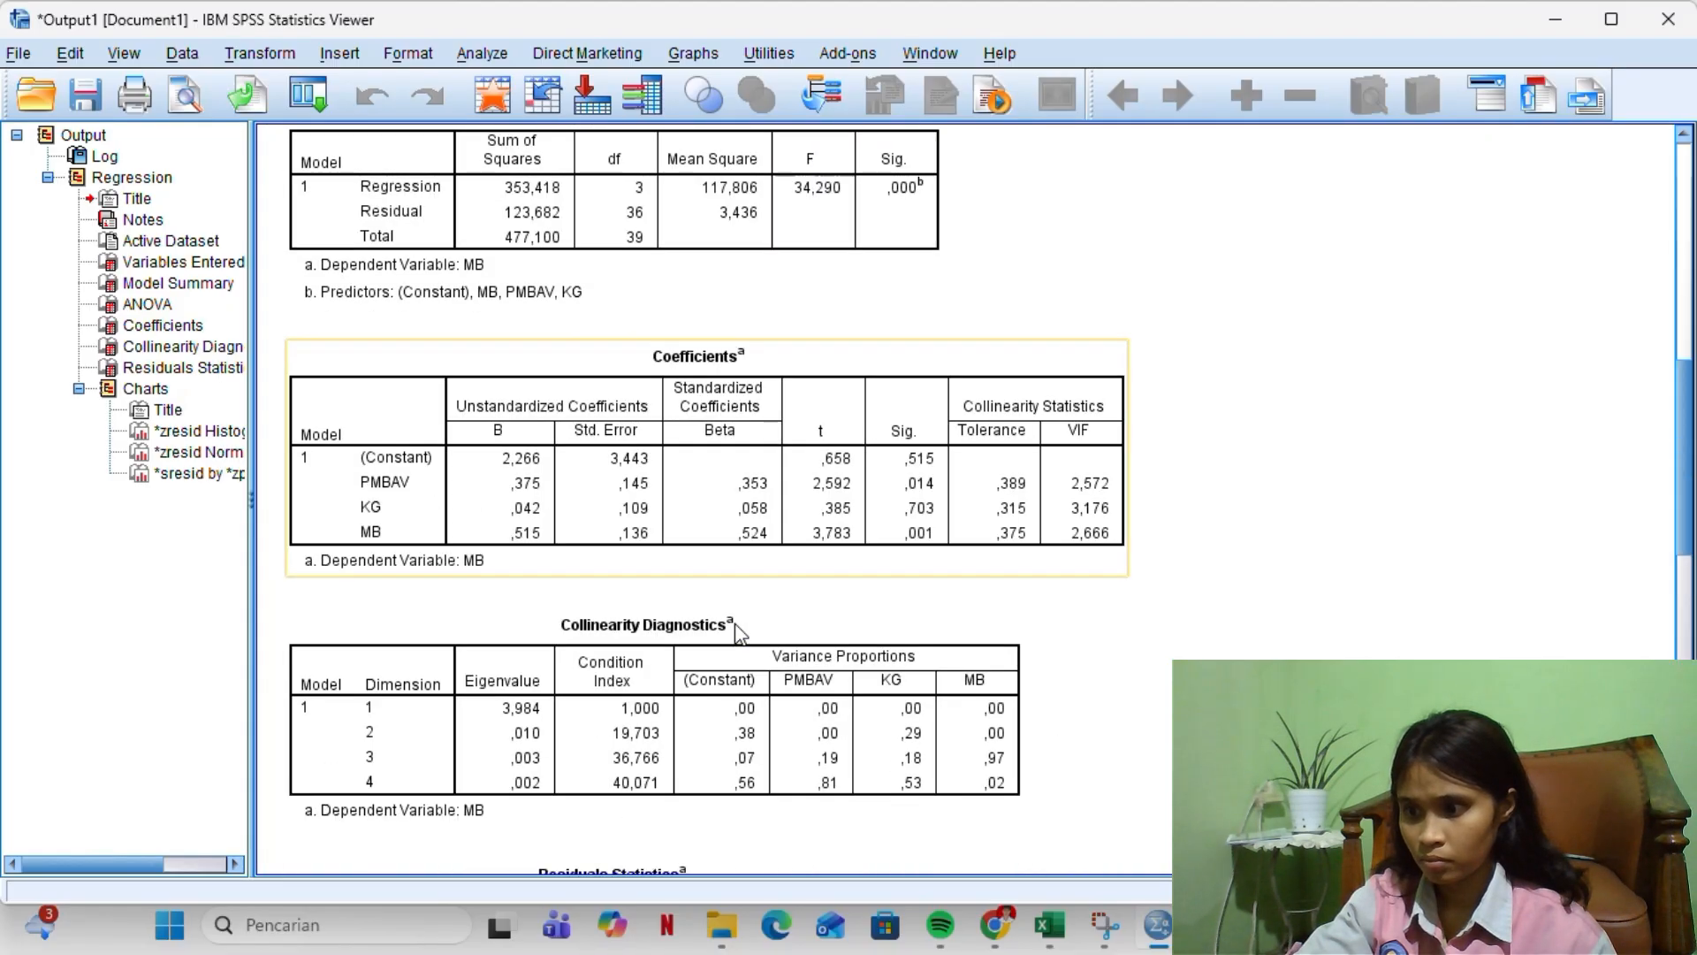
{"action": "scroll", "coordinate": [741, 633], "scroll_direction": "down", "scroll_amount": 15}
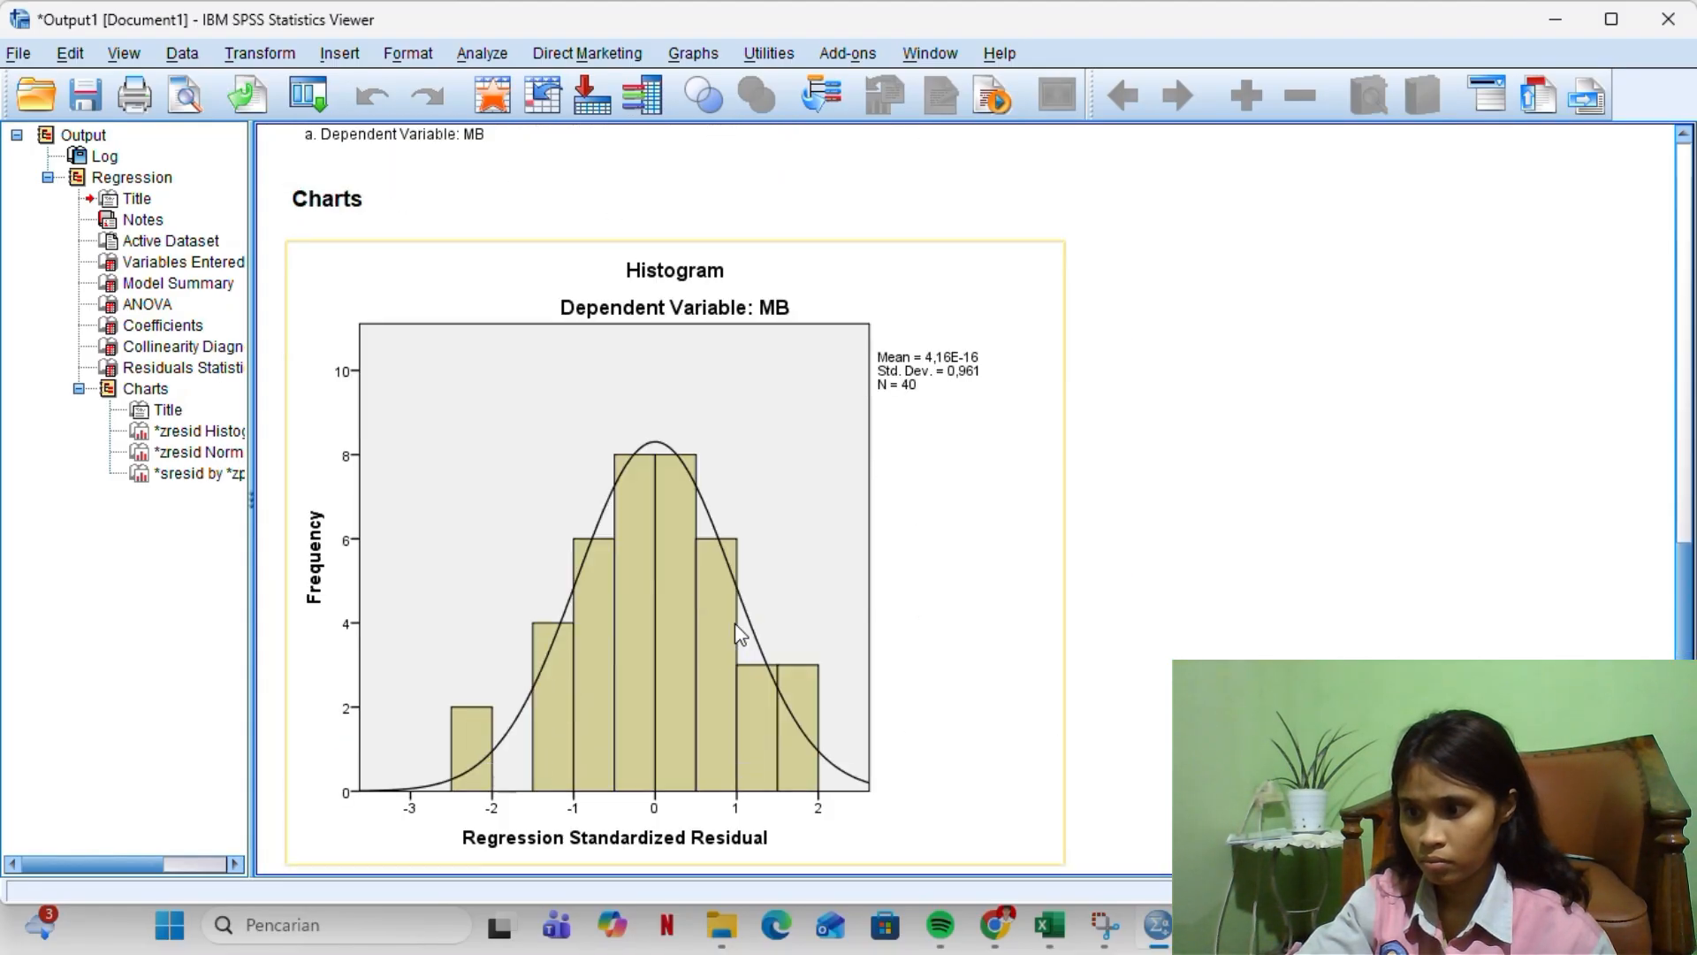
{"action": "scroll", "coordinate": [741, 634], "scroll_direction": "down", "scroll_amount": 15}
{"action": "scroll", "coordinate": [741, 634], "scroll_direction": "down", "scroll_amount": 6}
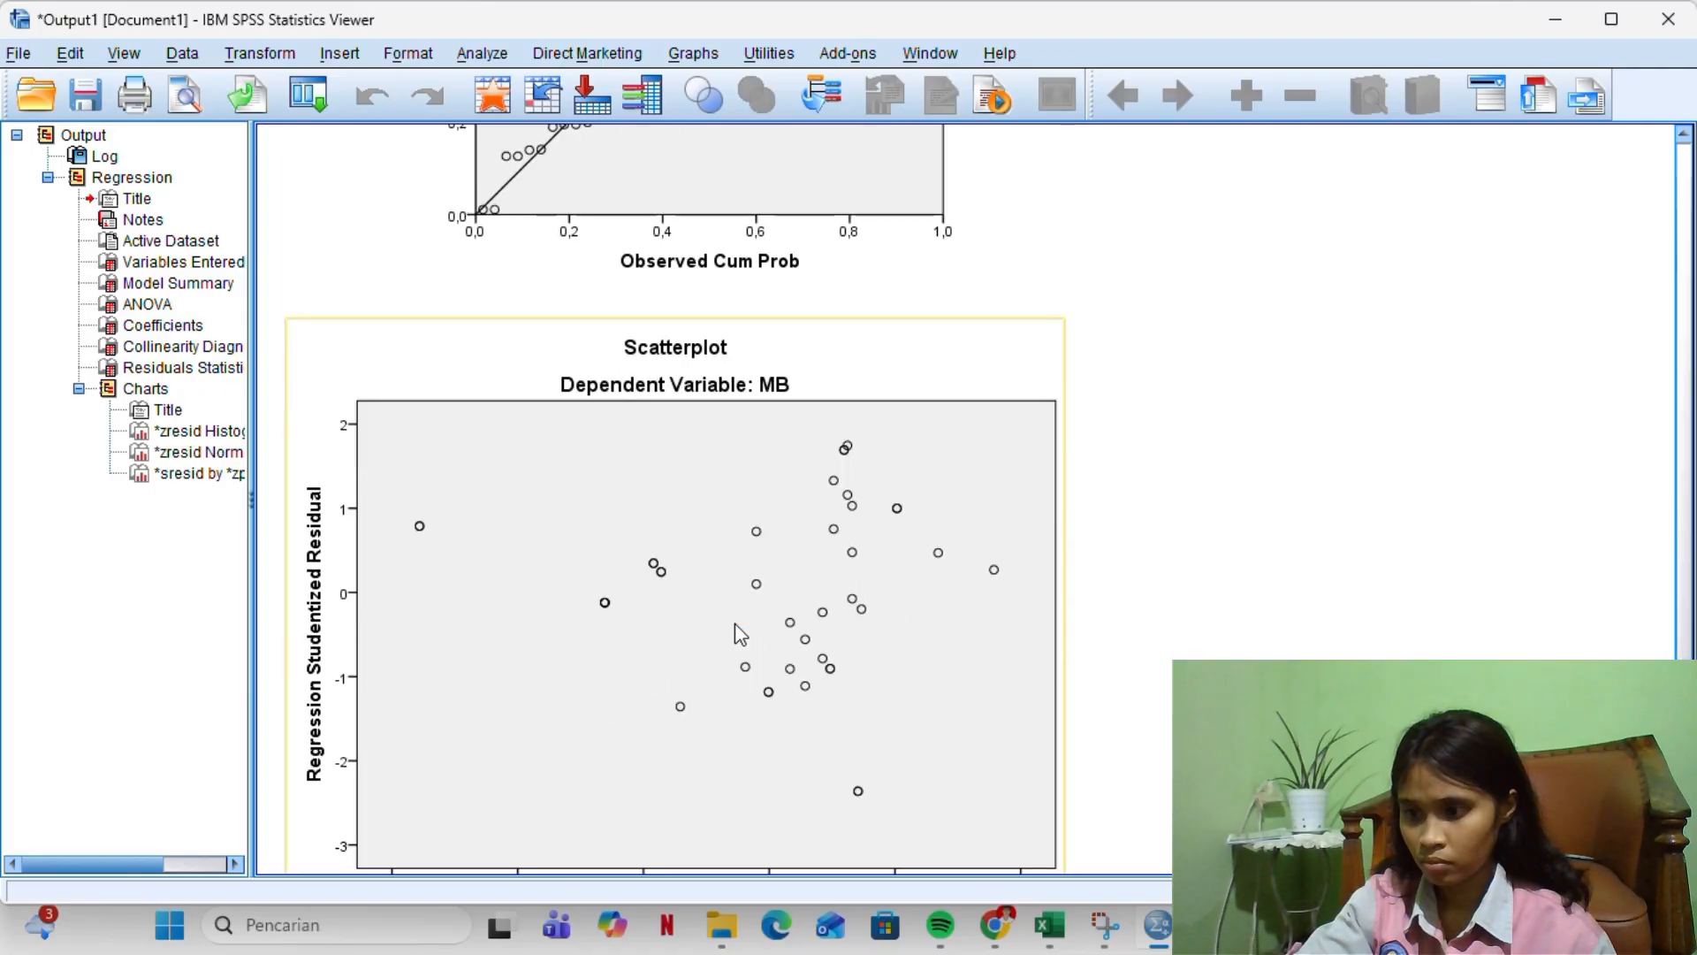
{"action": "scroll", "coordinate": [741, 634], "scroll_direction": "down", "scroll_amount": 2}
{"action": "scroll", "coordinate": [741, 633], "scroll_direction": "up", "scroll_amount": 20}
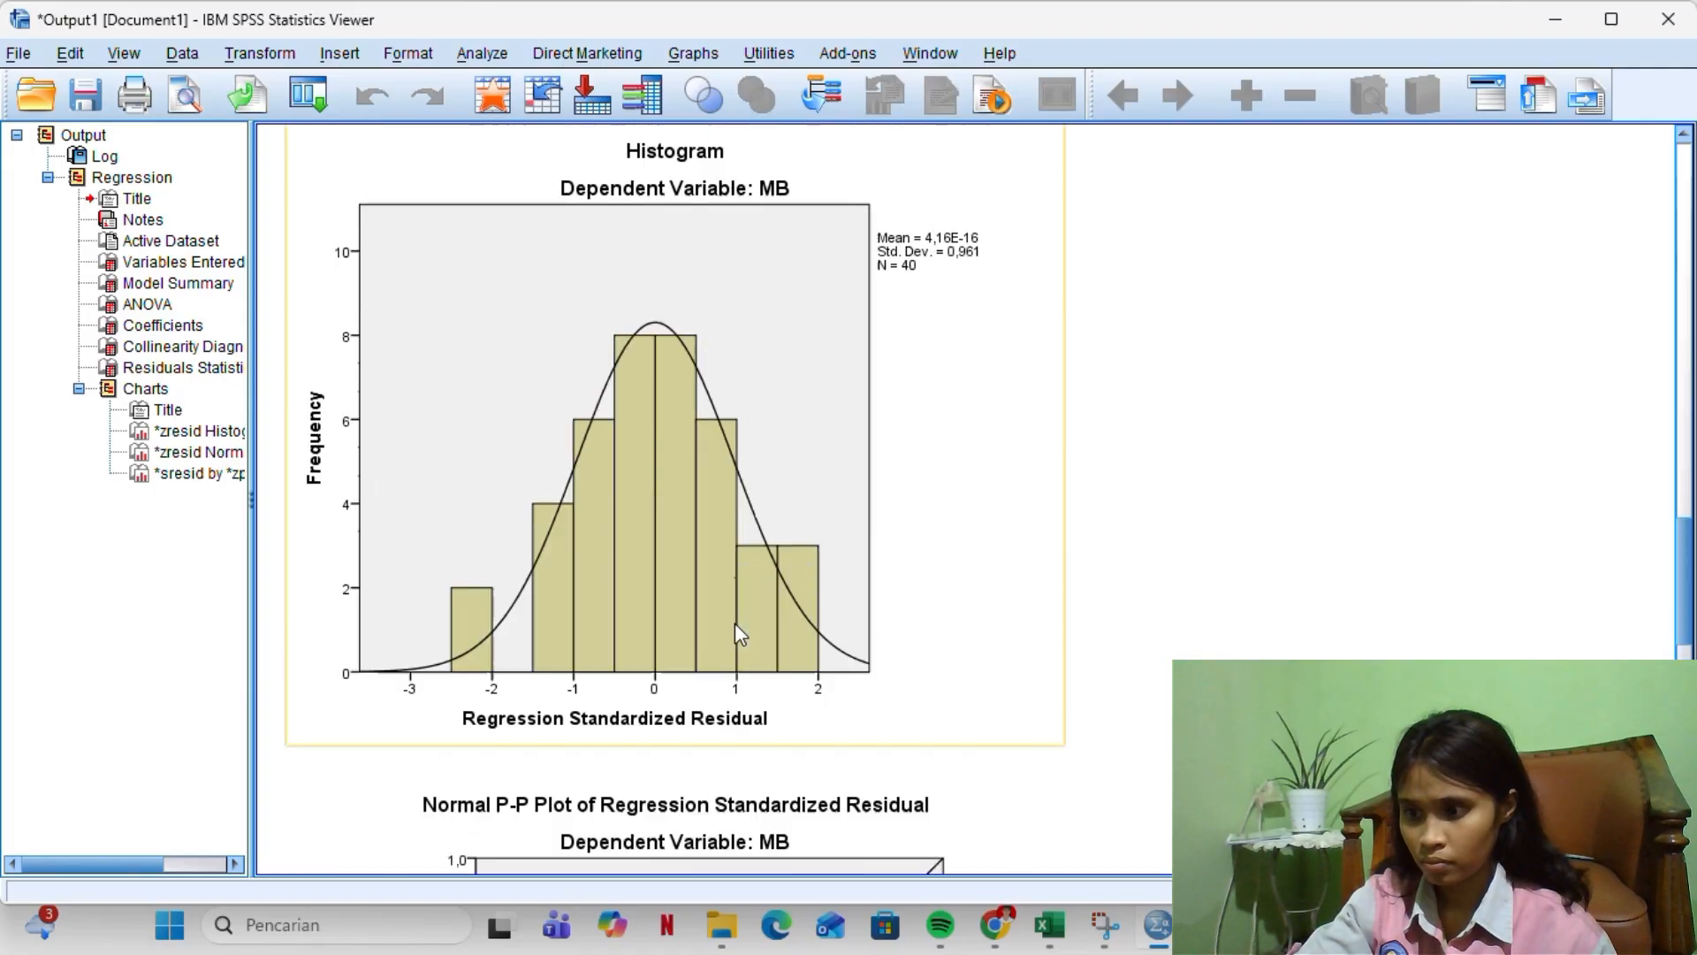
{"action": "scroll", "coordinate": [741, 634], "scroll_direction": "up", "scroll_amount": 3}
{"action": "scroll", "coordinate": [741, 634], "scroll_direction": "down", "scroll_amount": 20}
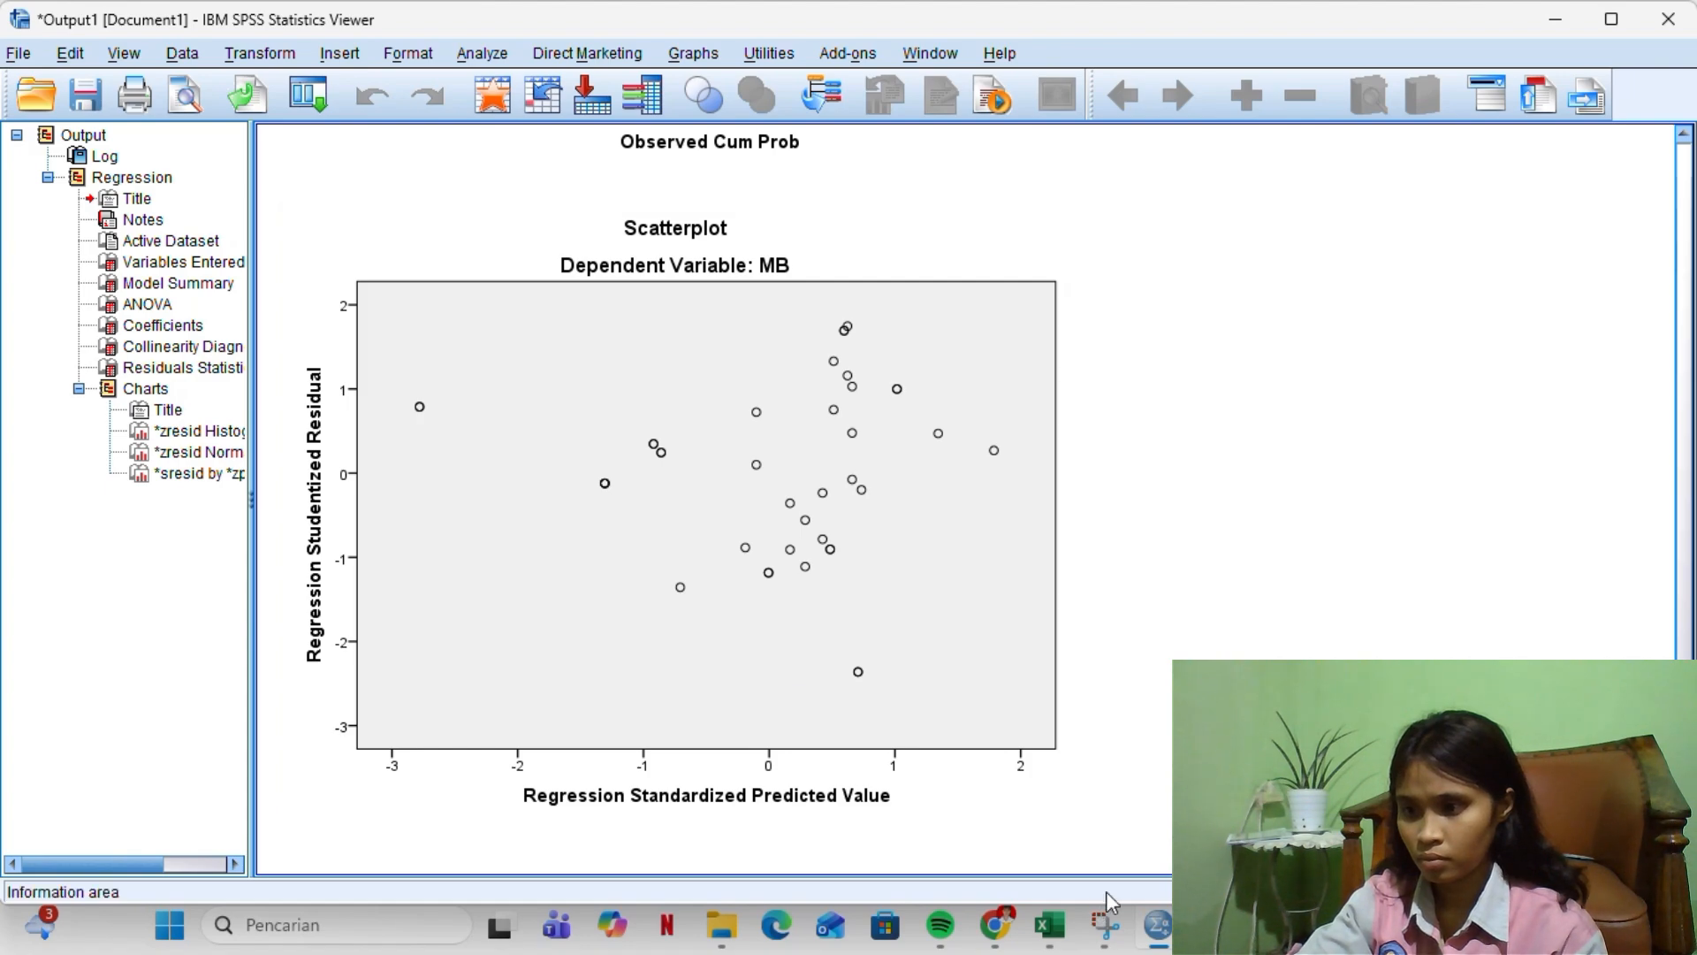
Return to the dataset holding the saved residuals and open the legacy one-sample Kolmogorov-Smirnov test
{"action": "left_click", "coordinate": [1103, 921]}
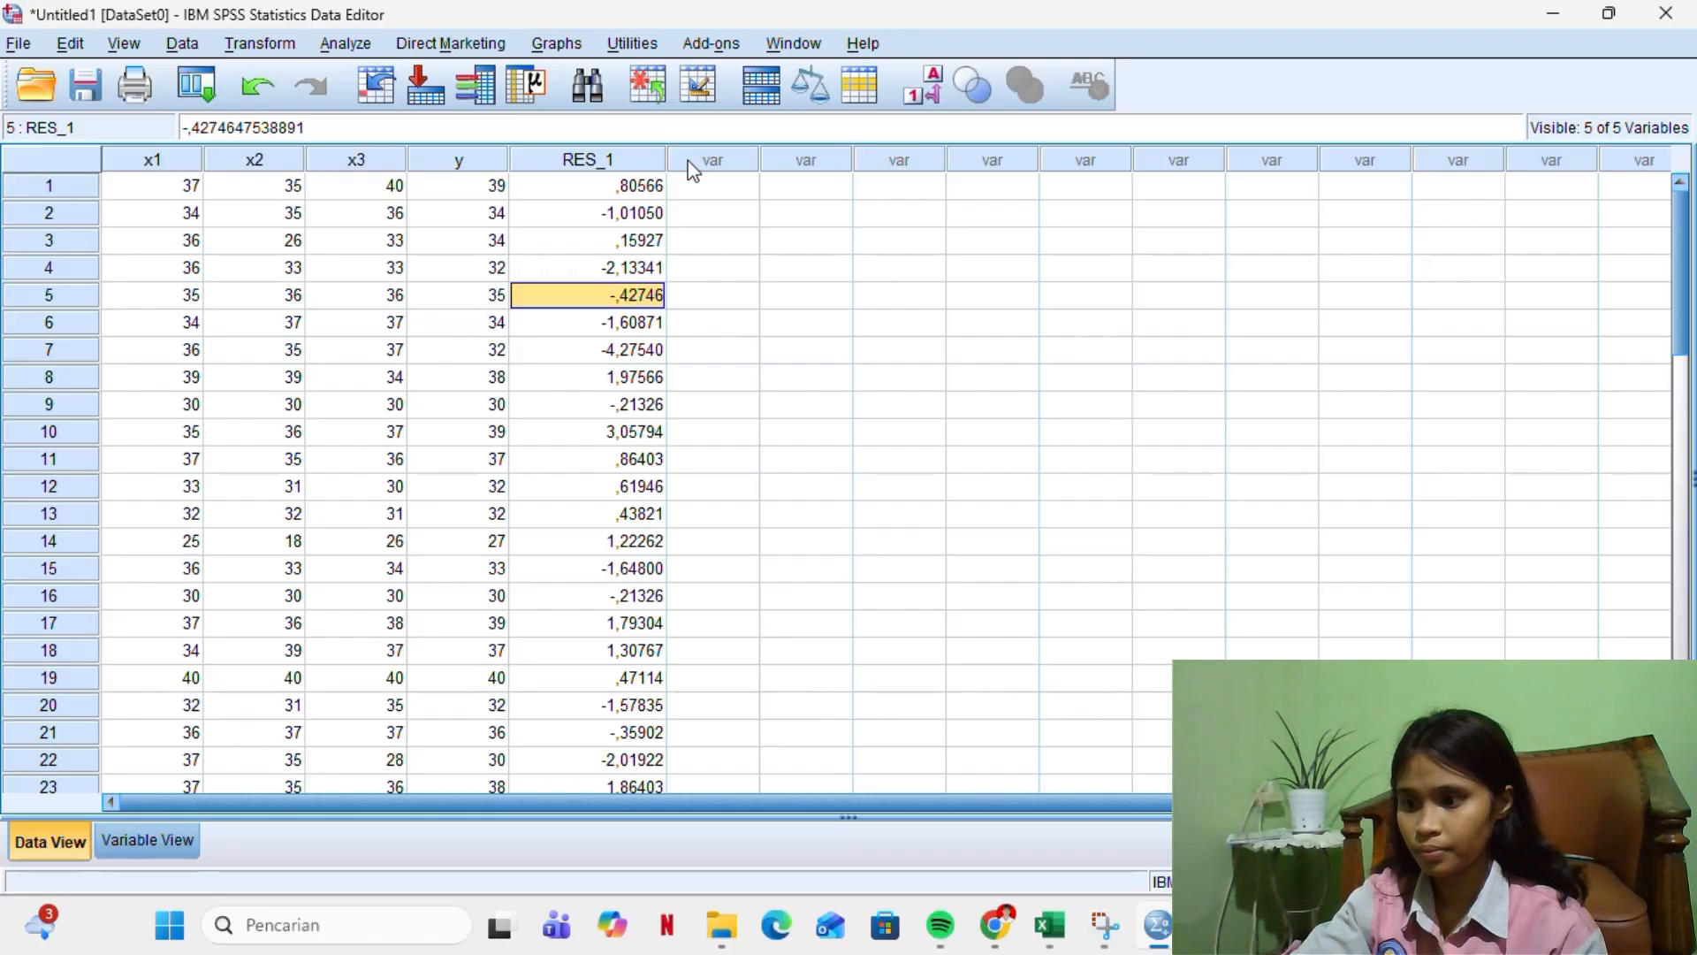
{"action": "left_click", "coordinate": [345, 44]}
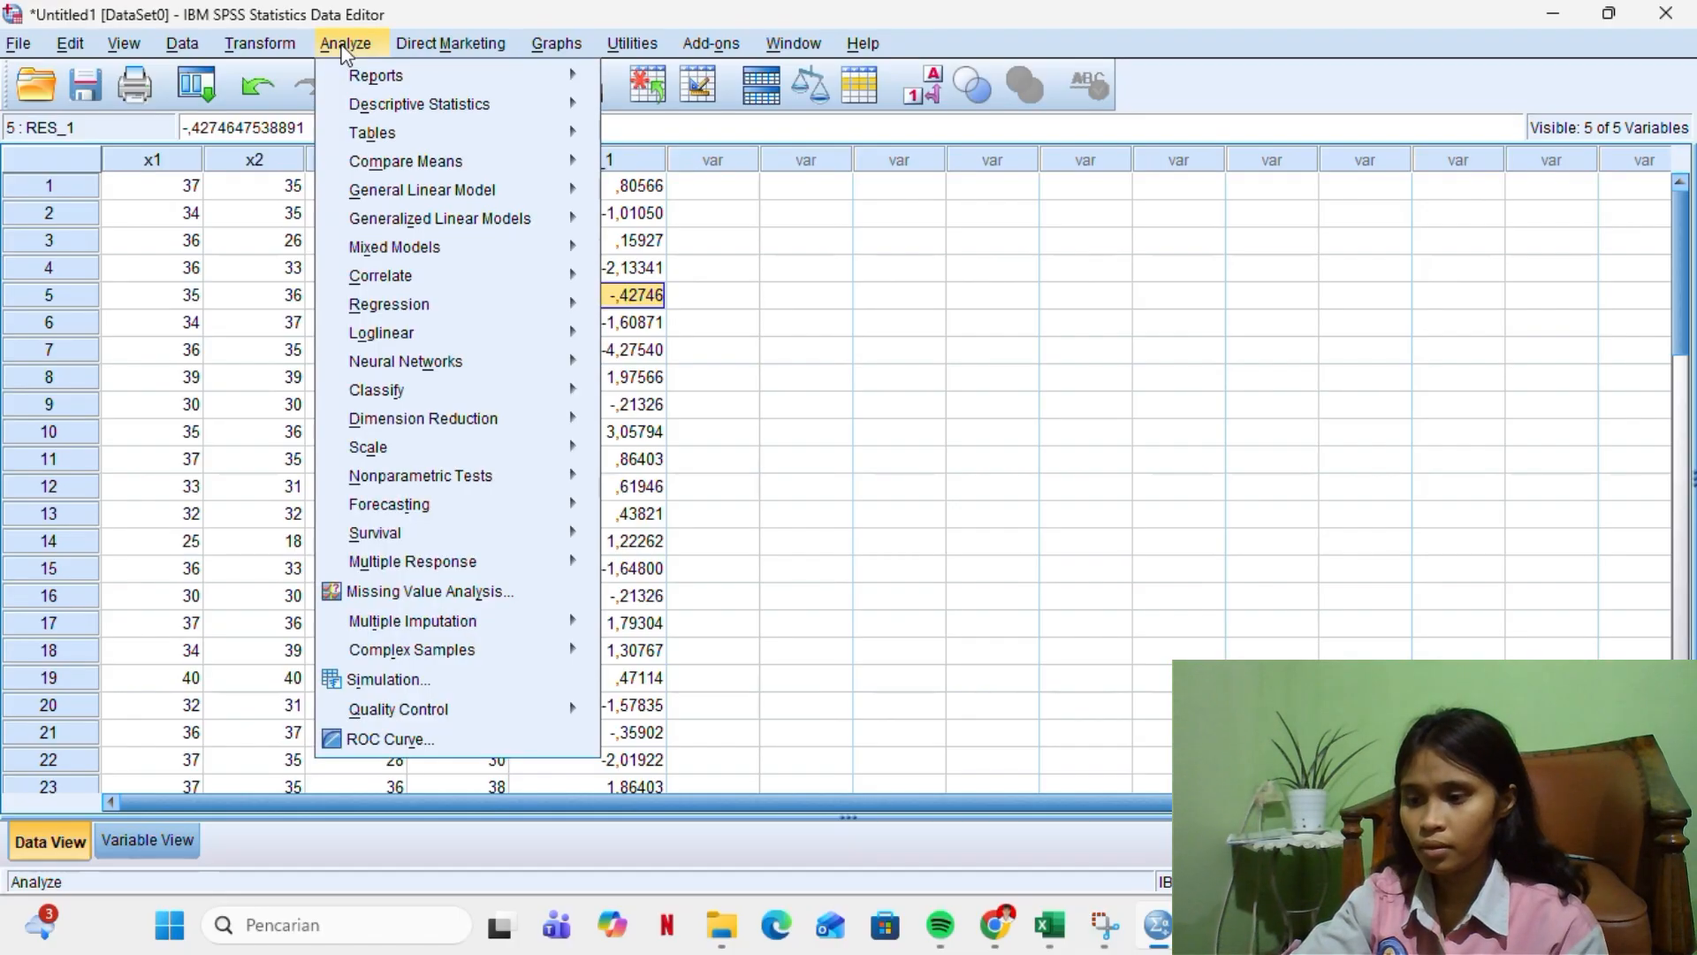
{"action": "mouse_move", "coordinate": [417, 398]}
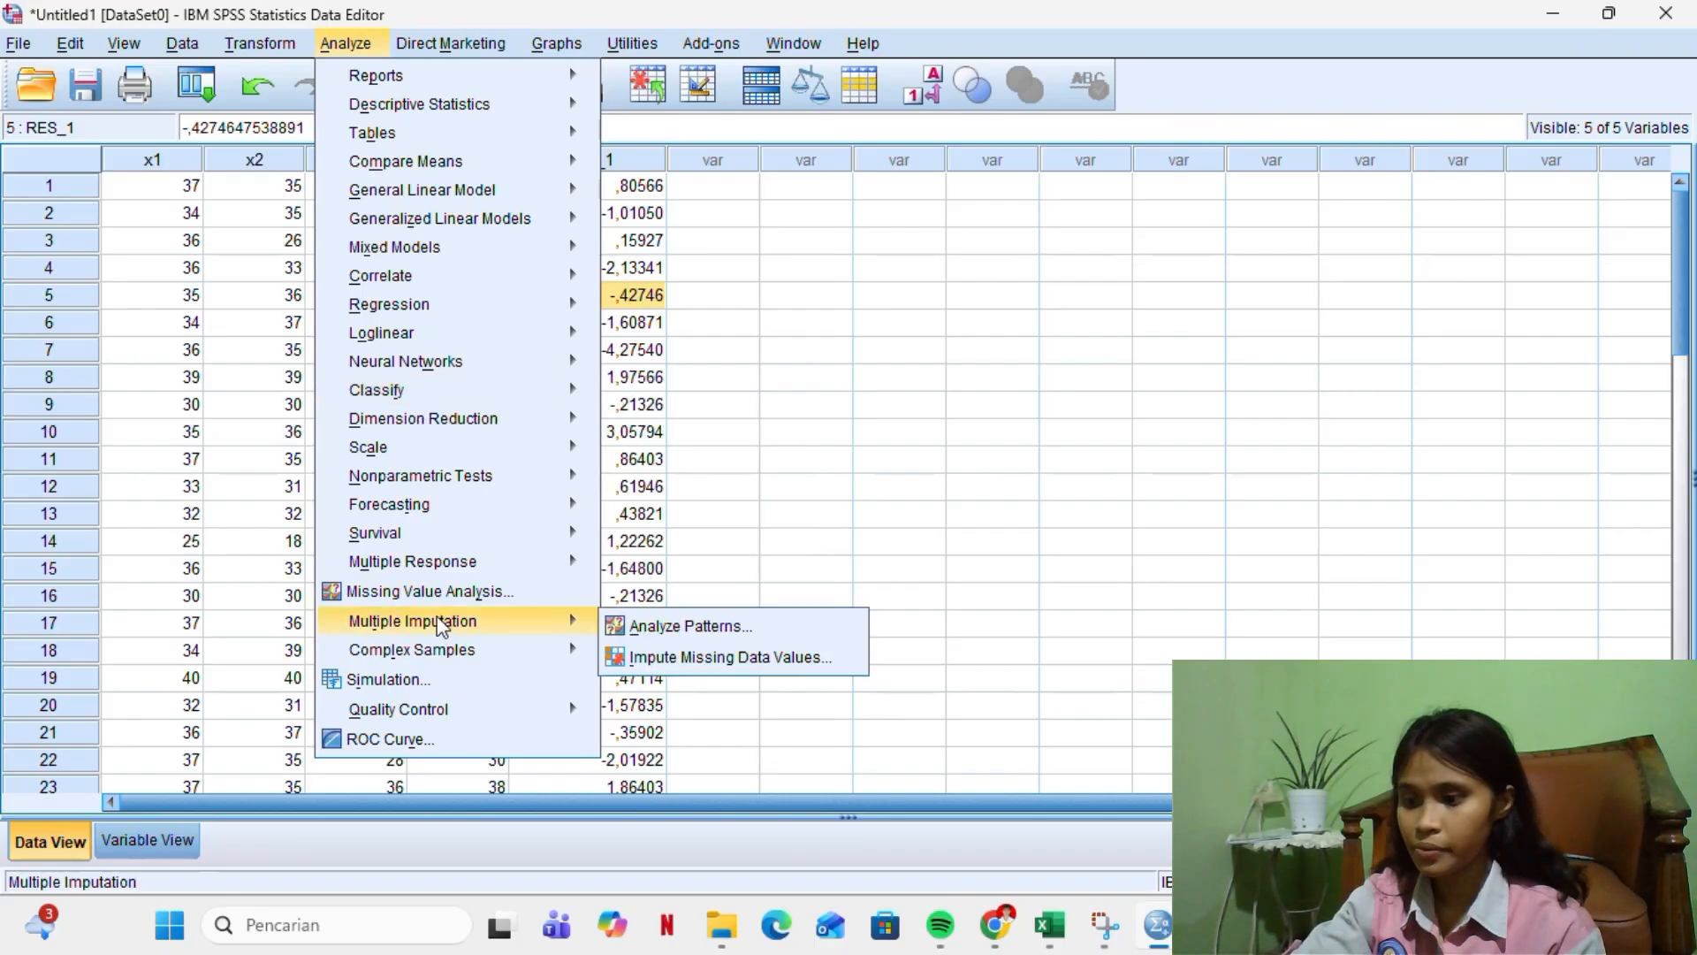
{"action": "mouse_move", "coordinate": [436, 461]}
{"action": "mouse_move", "coordinate": [441, 491]}
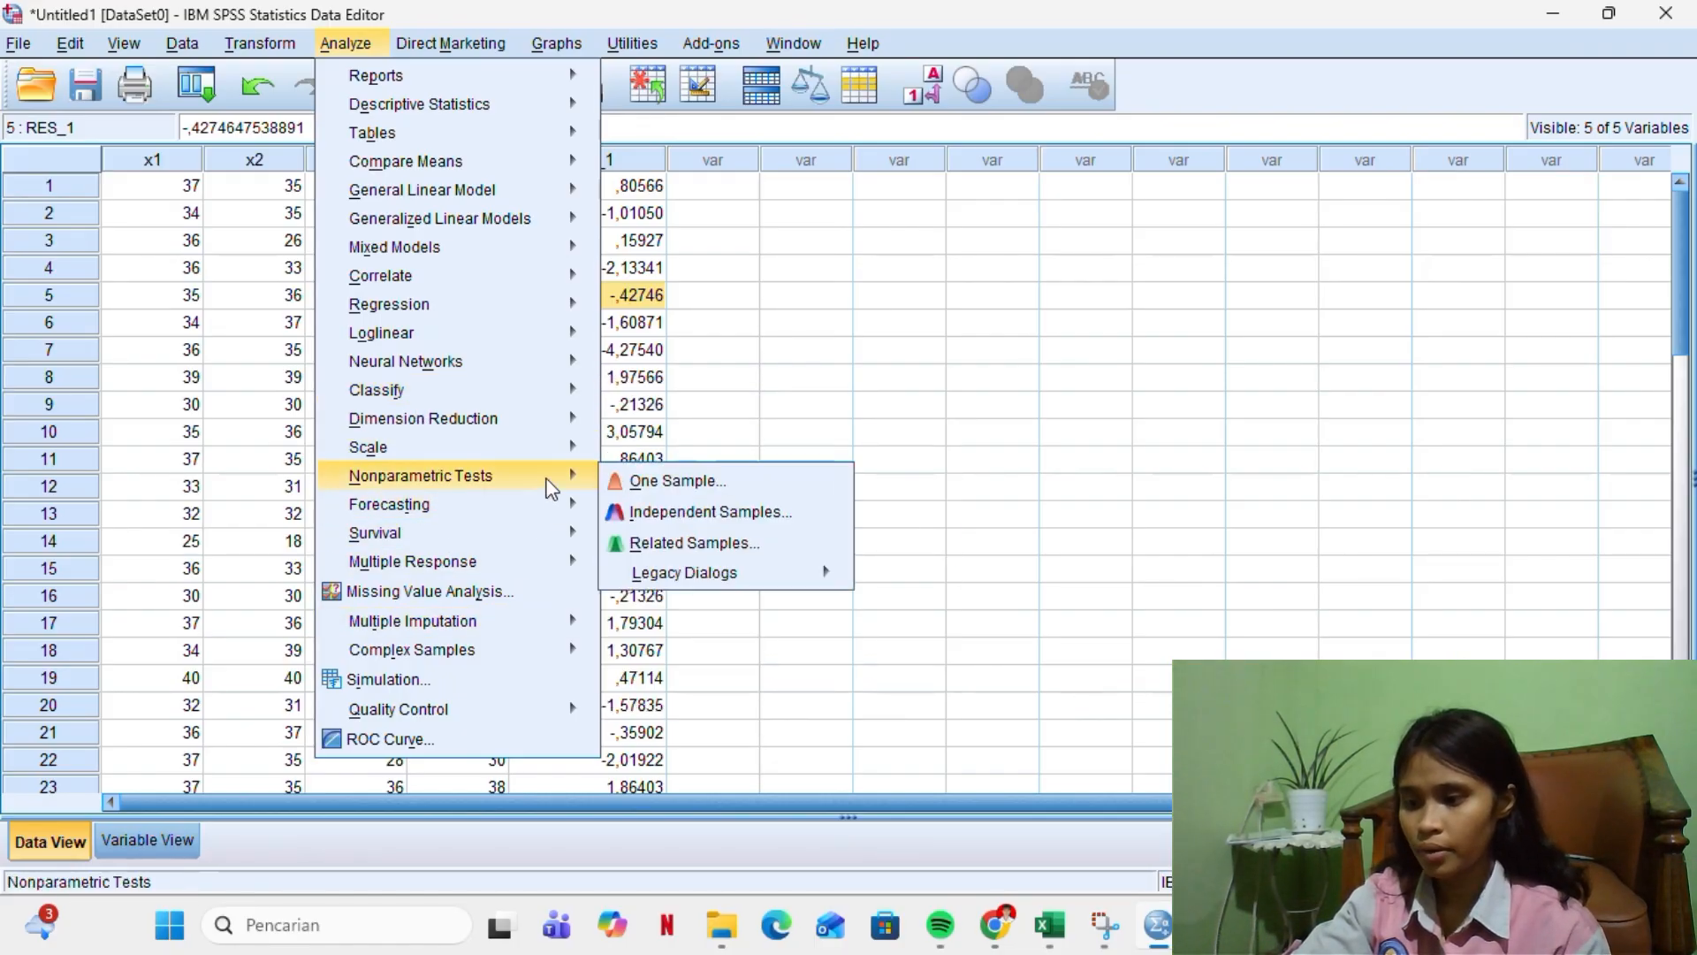
{"action": "mouse_move", "coordinate": [696, 580]}
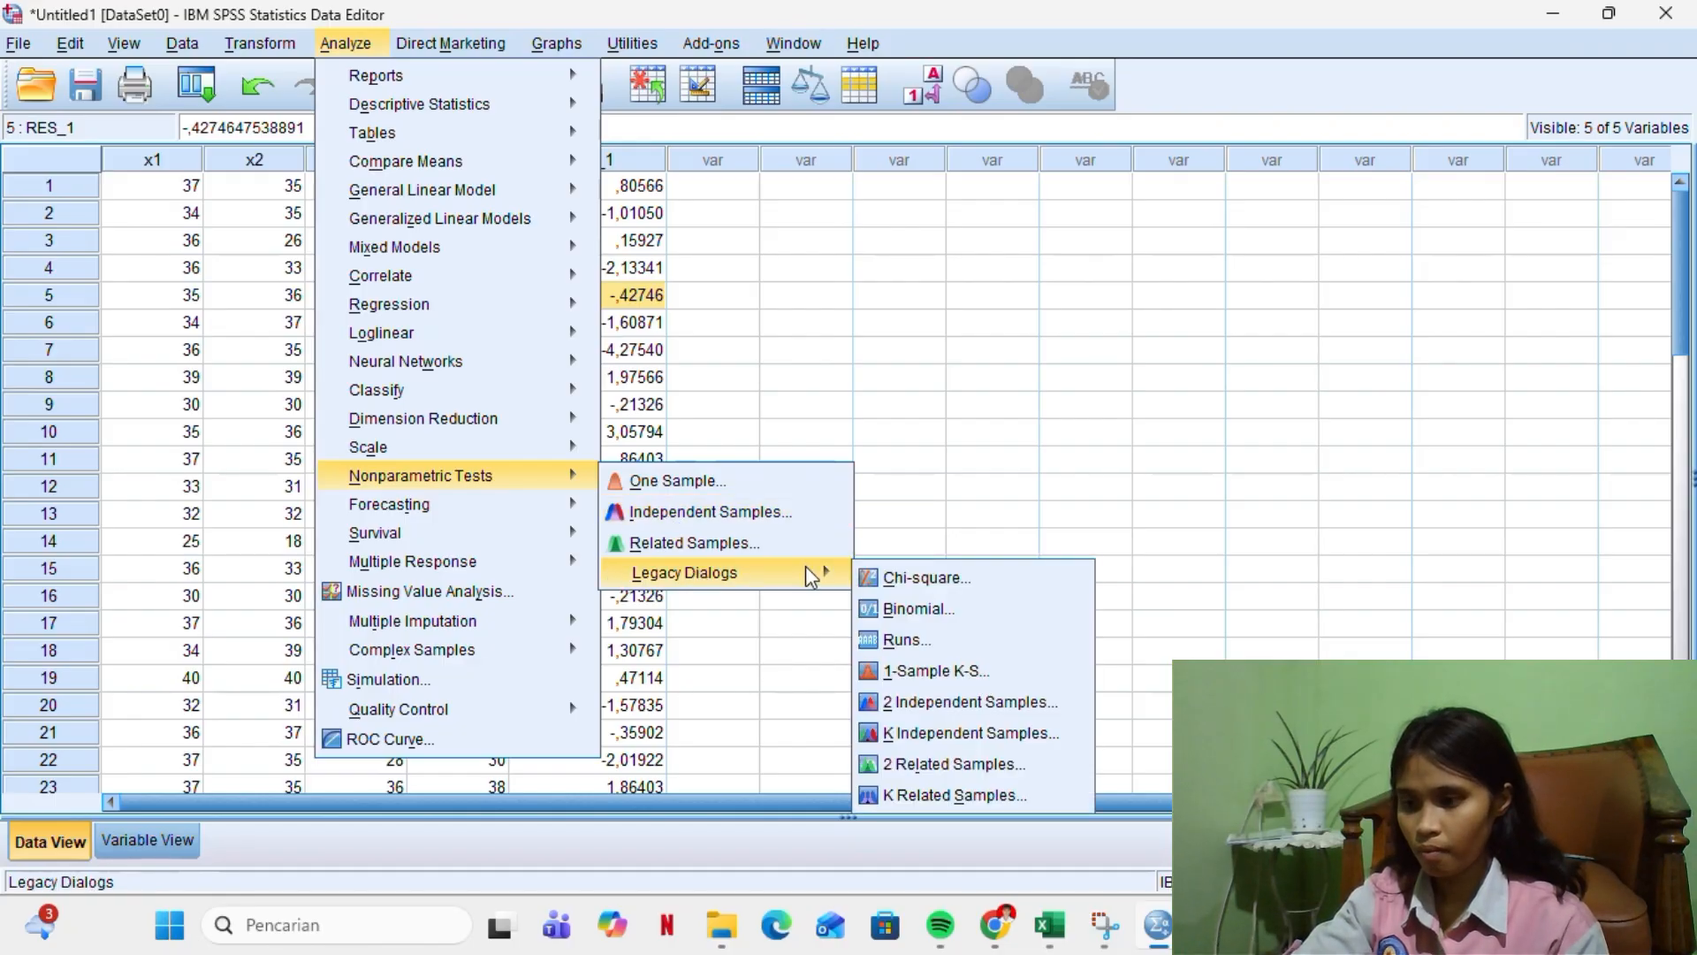
{"action": "left_click", "coordinate": [921, 686]}
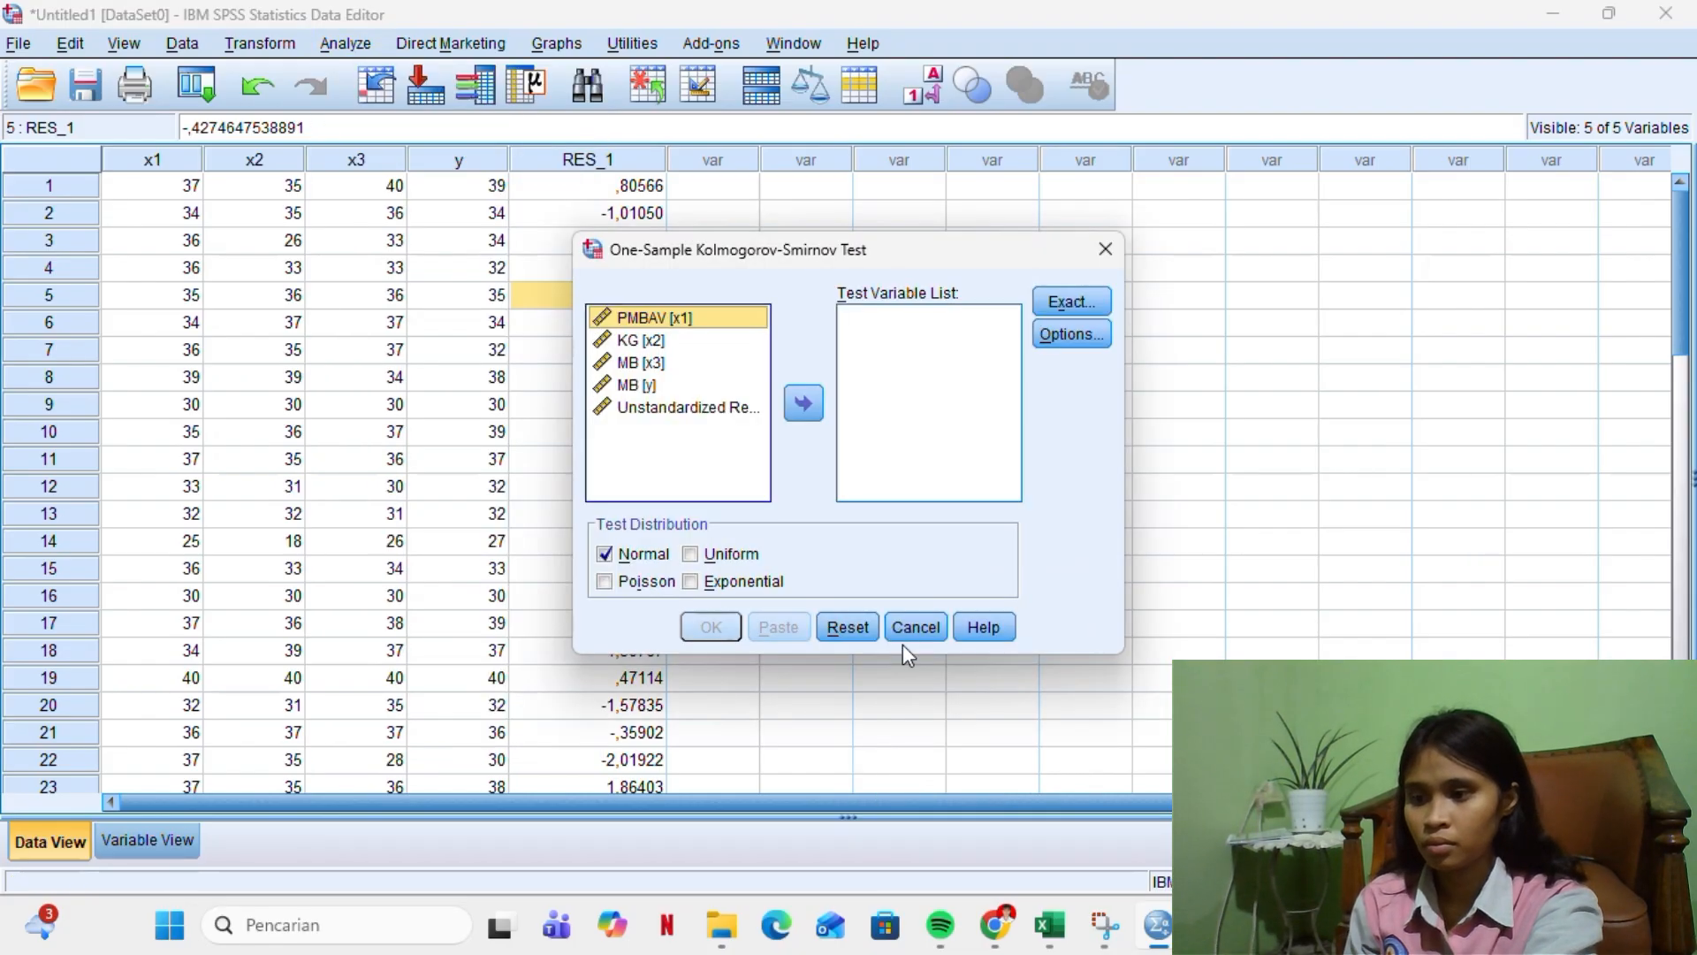
Run the one-sample Kolmogorov-Smirnov test on the unstandardized residuals against the Normal distribution and view its result table
{"action": "left_click", "coordinate": [678, 409]}
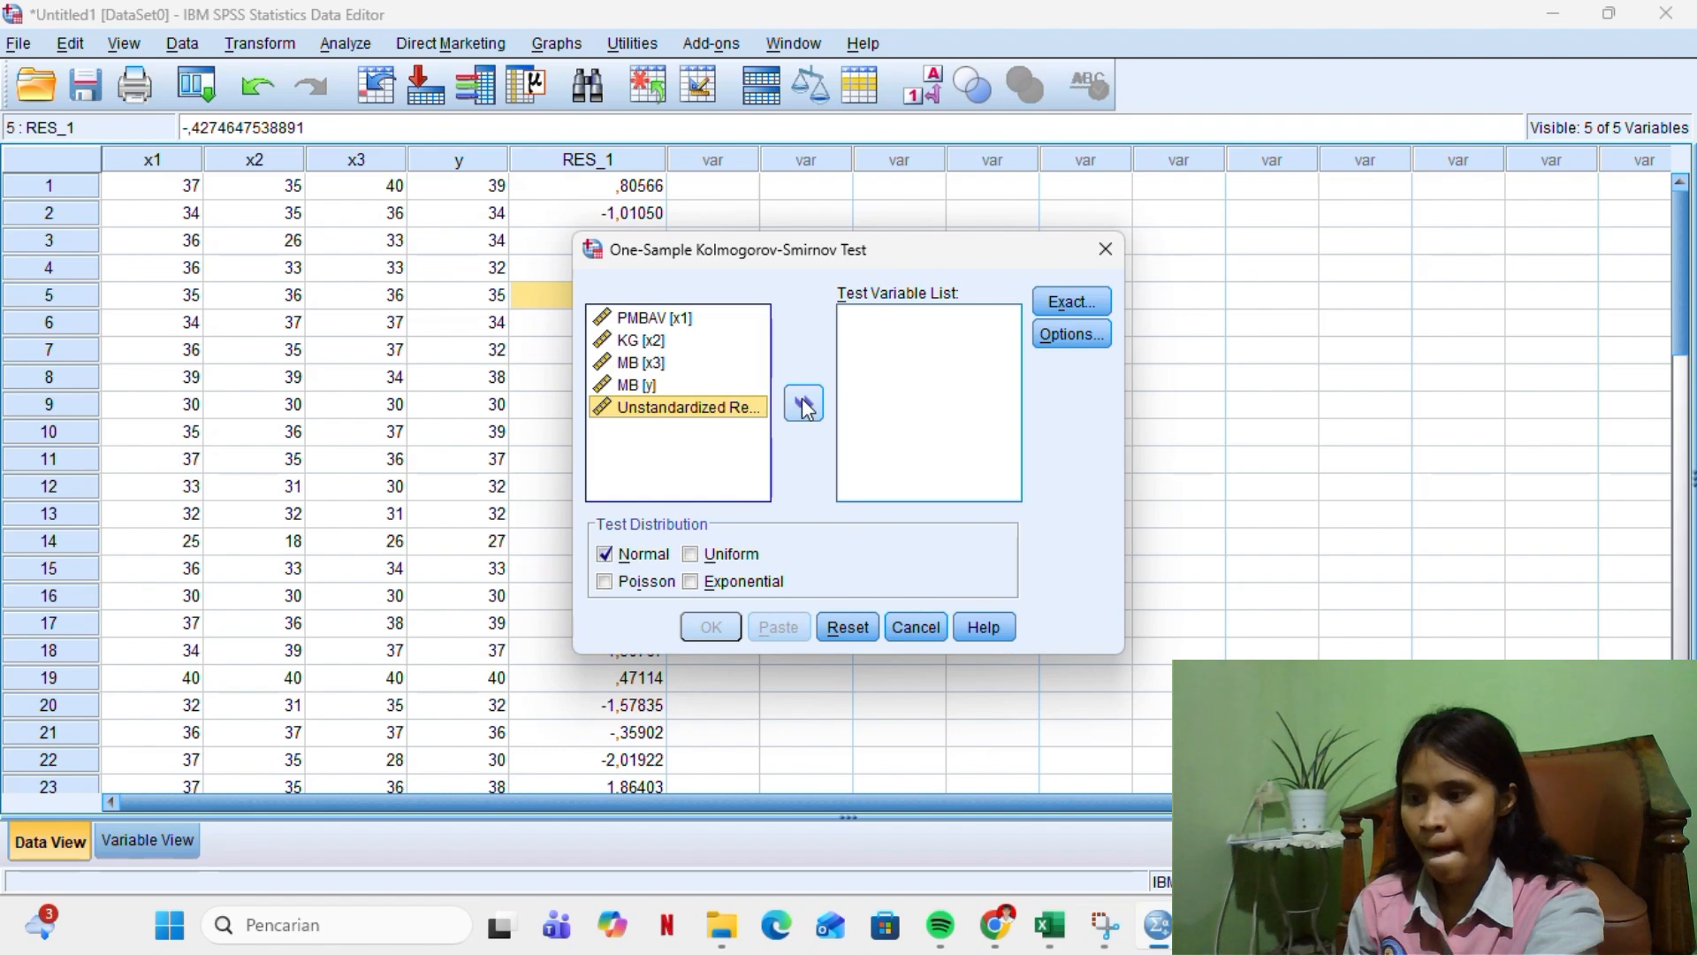
{"action": "left_click", "coordinate": [805, 406]}
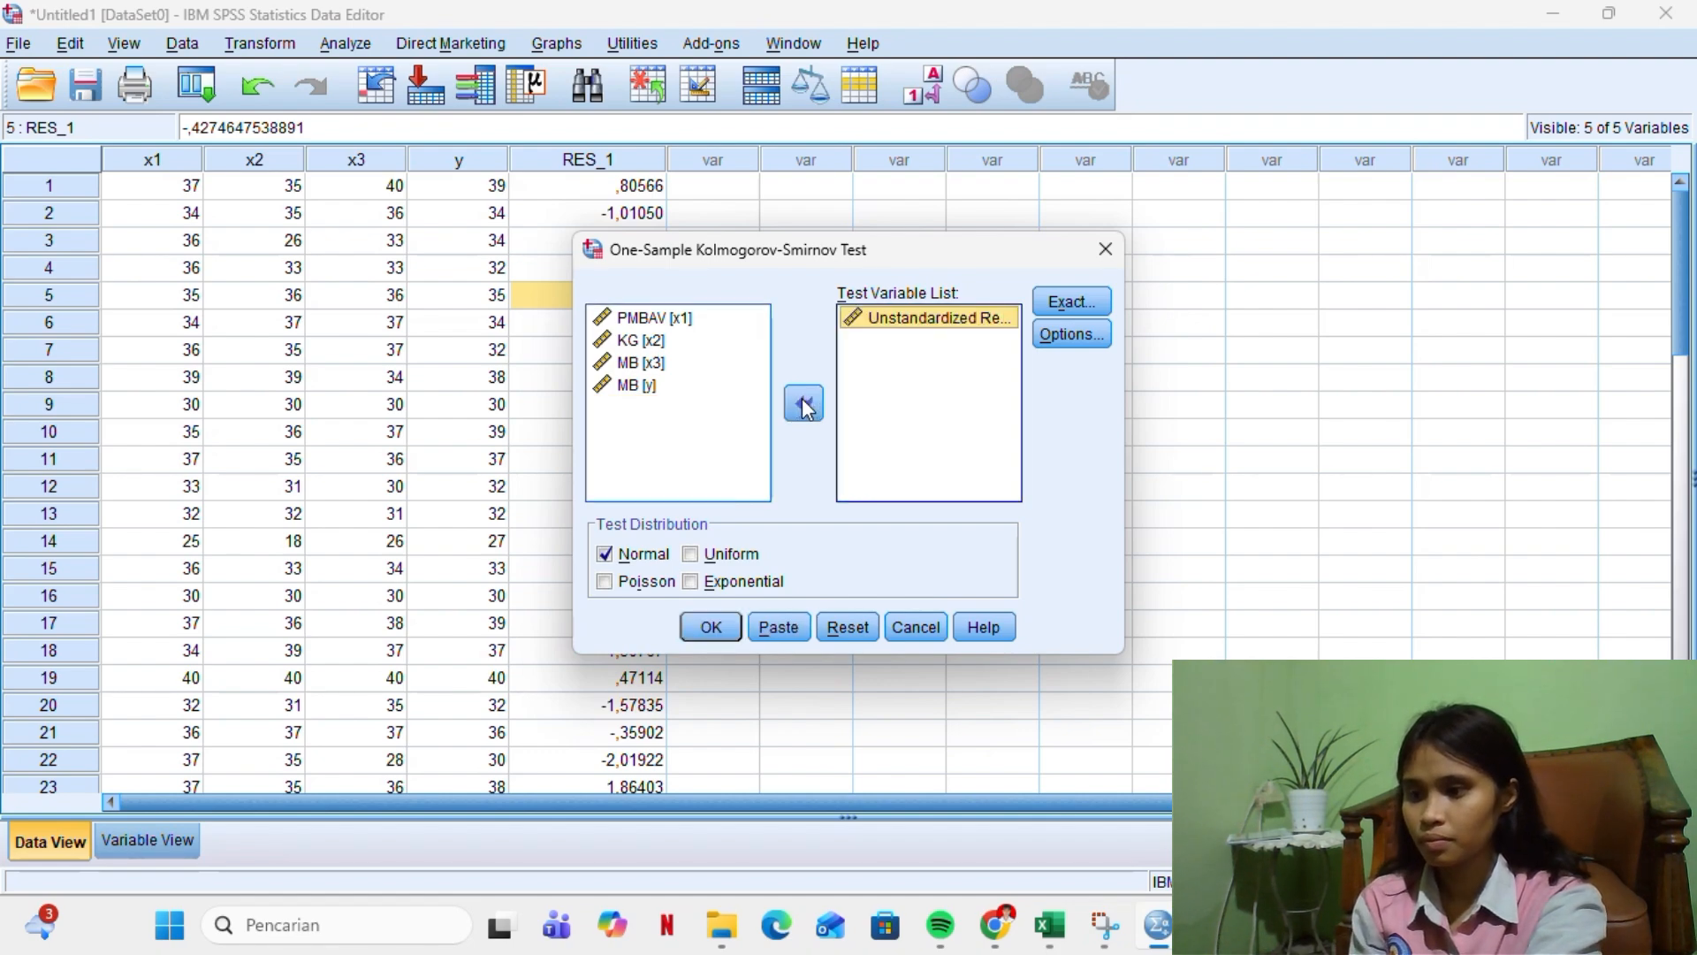
{"action": "left_click", "coordinate": [711, 629]}
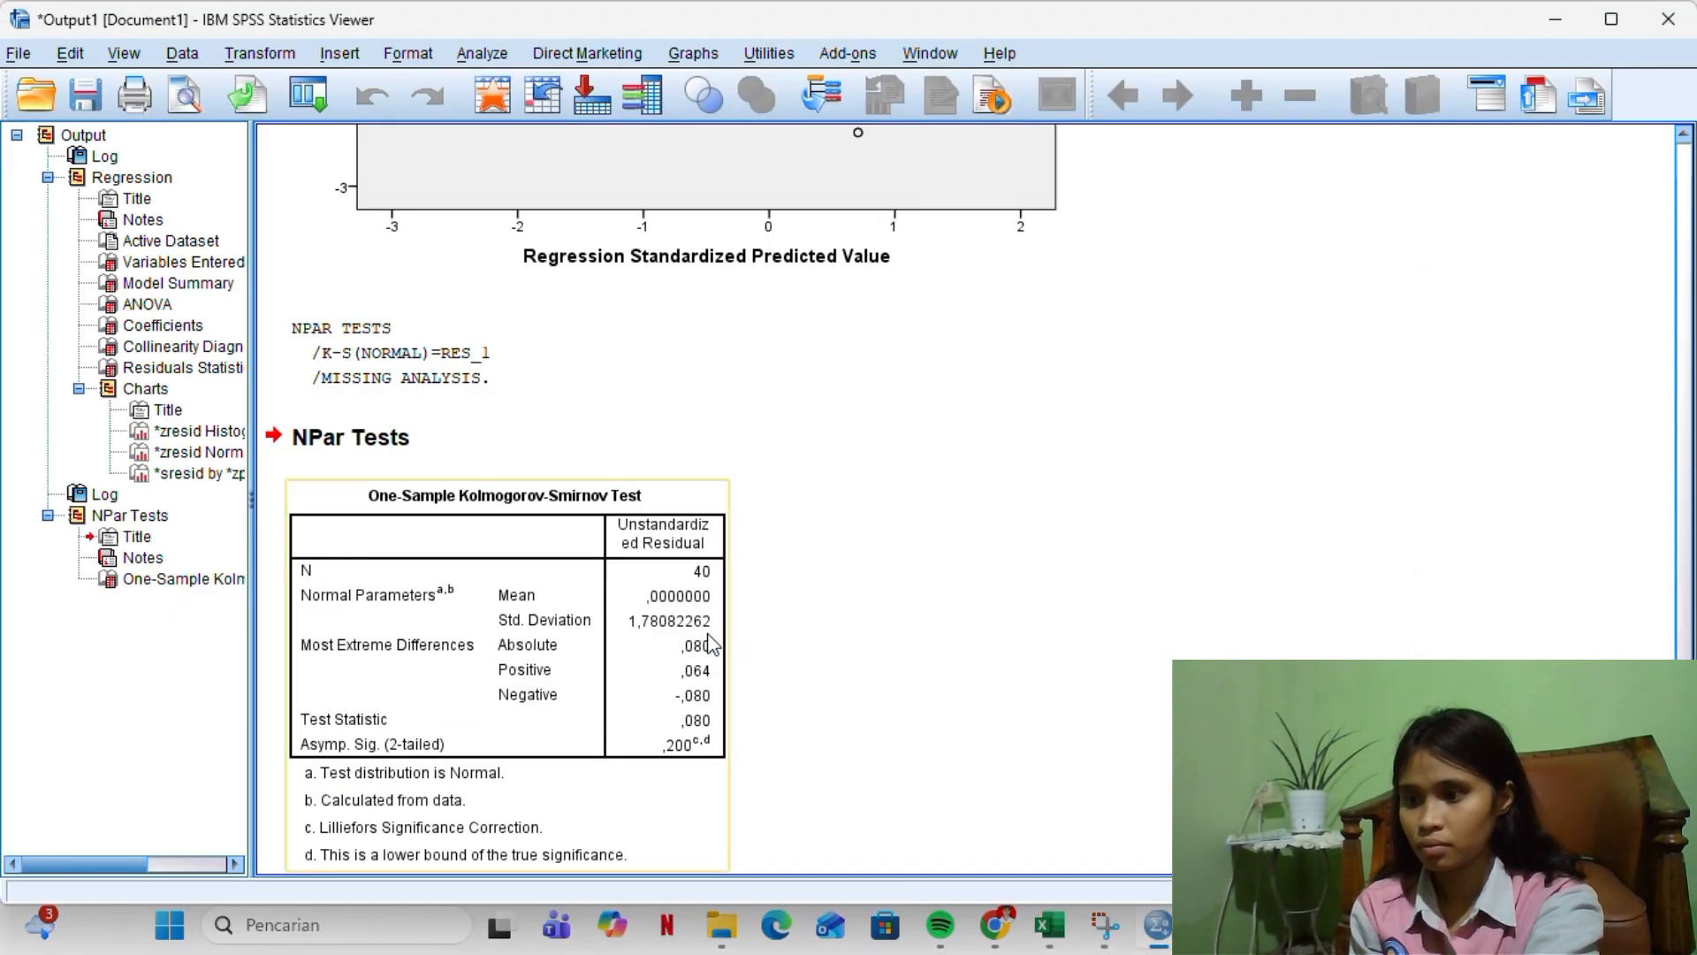
{"action": "scroll", "coordinate": [712, 645], "scroll_direction": "down", "scroll_amount": 1}
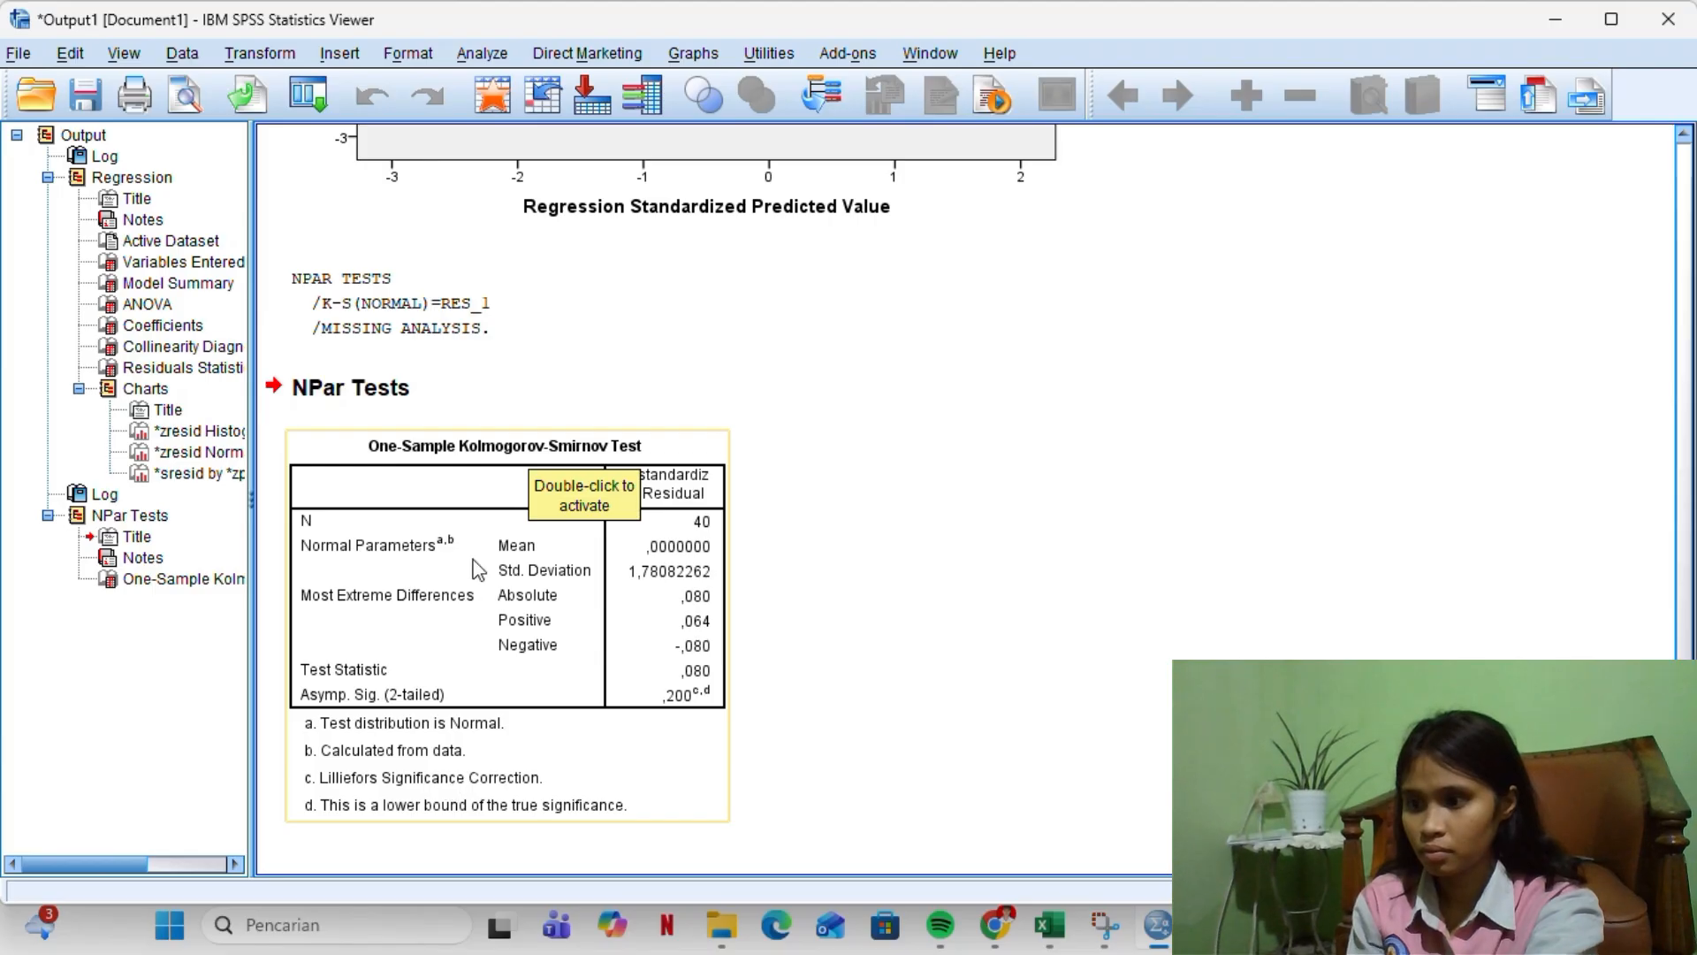
{"action": "left_click", "coordinate": [1554, 22]}
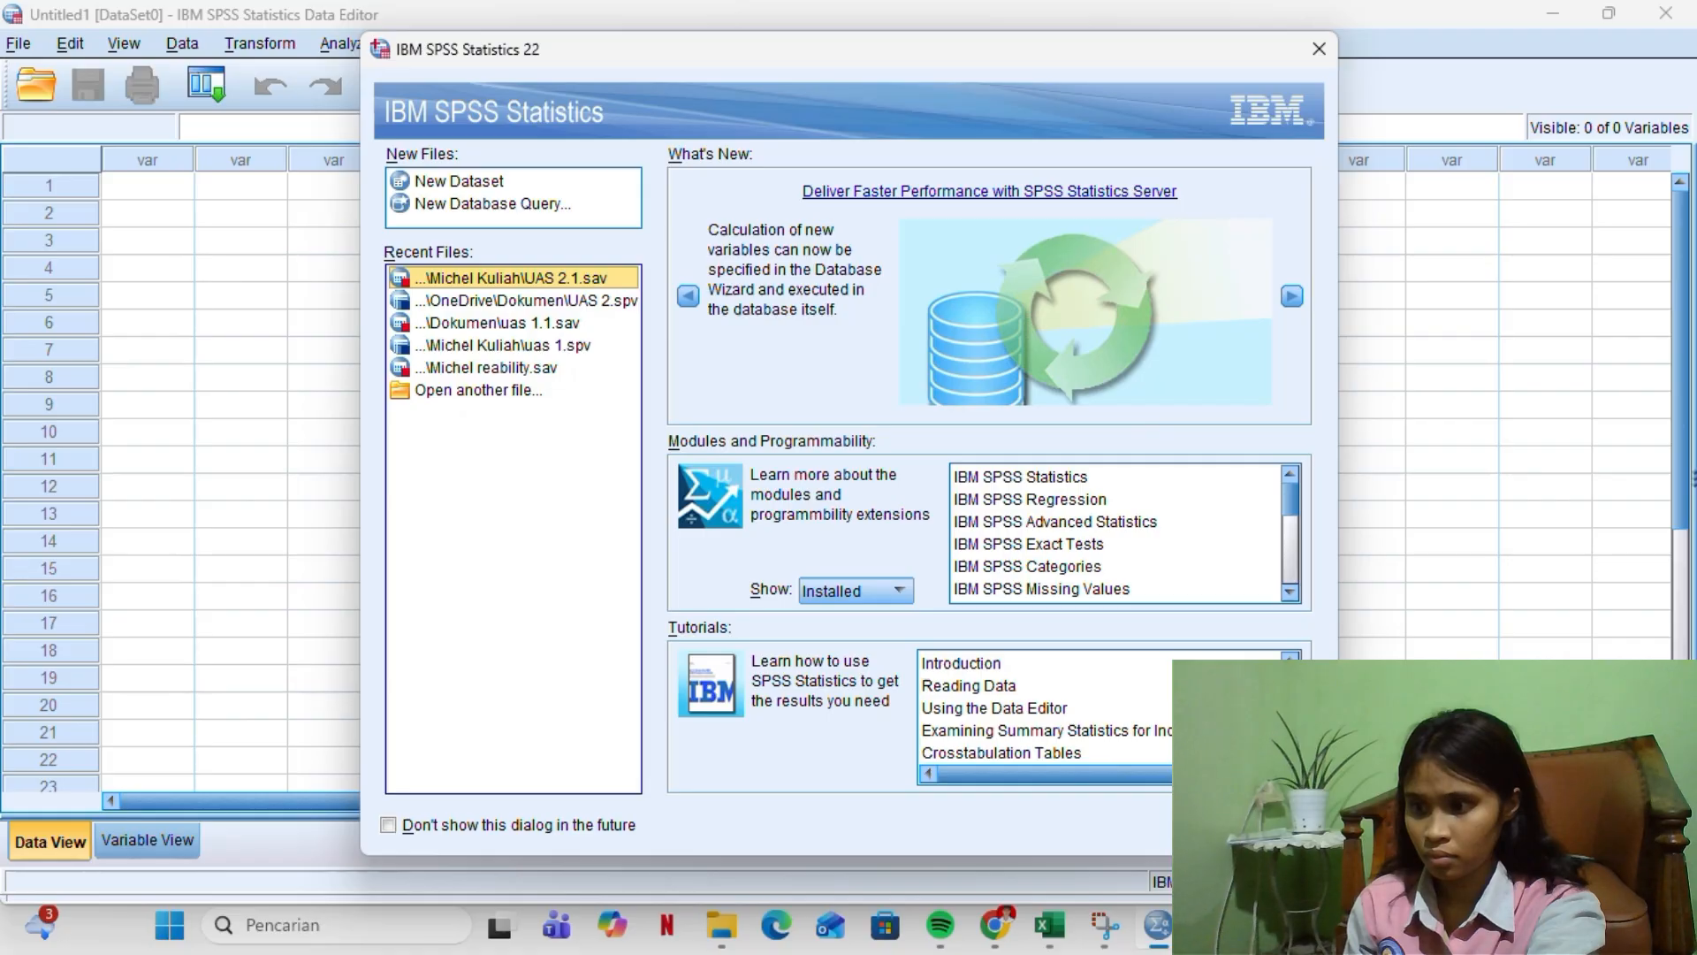
Dismiss the startup dialog and name the first variable x1, in lowercase, in the empty dataset
{"action": "left_click", "coordinate": [1324, 46]}
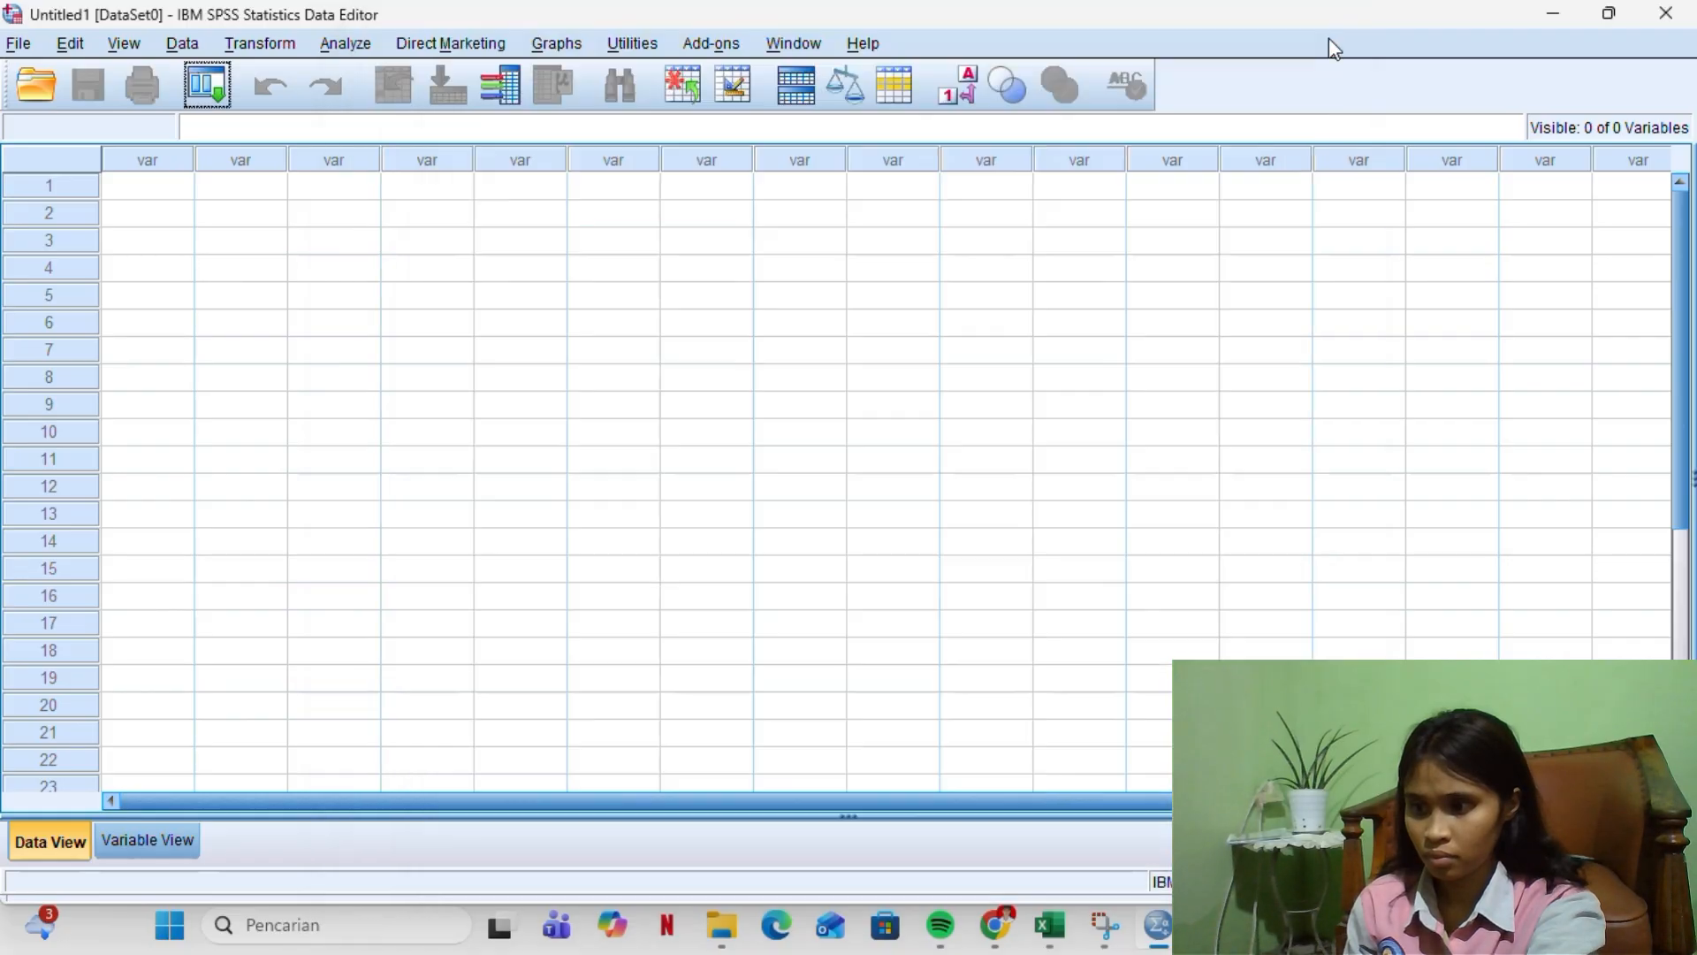
{"action": "left_click", "coordinate": [137, 839]}
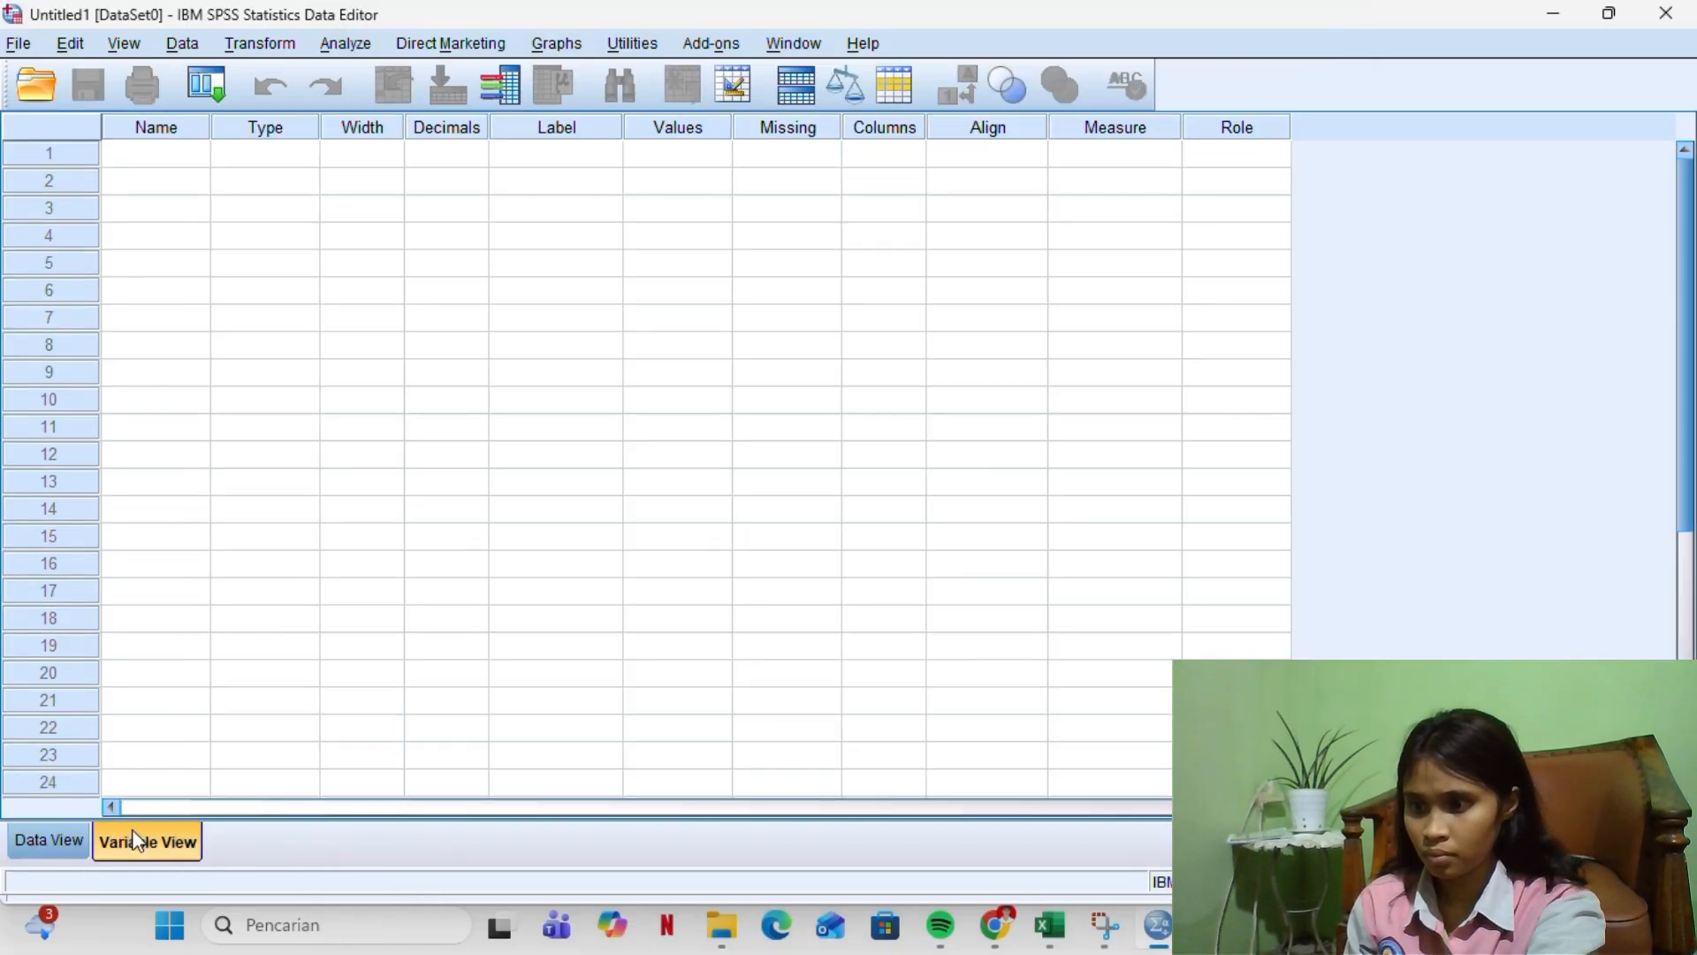
{"action": "left_click", "coordinate": [158, 151]}
{"action": "type", "text": "X1"}
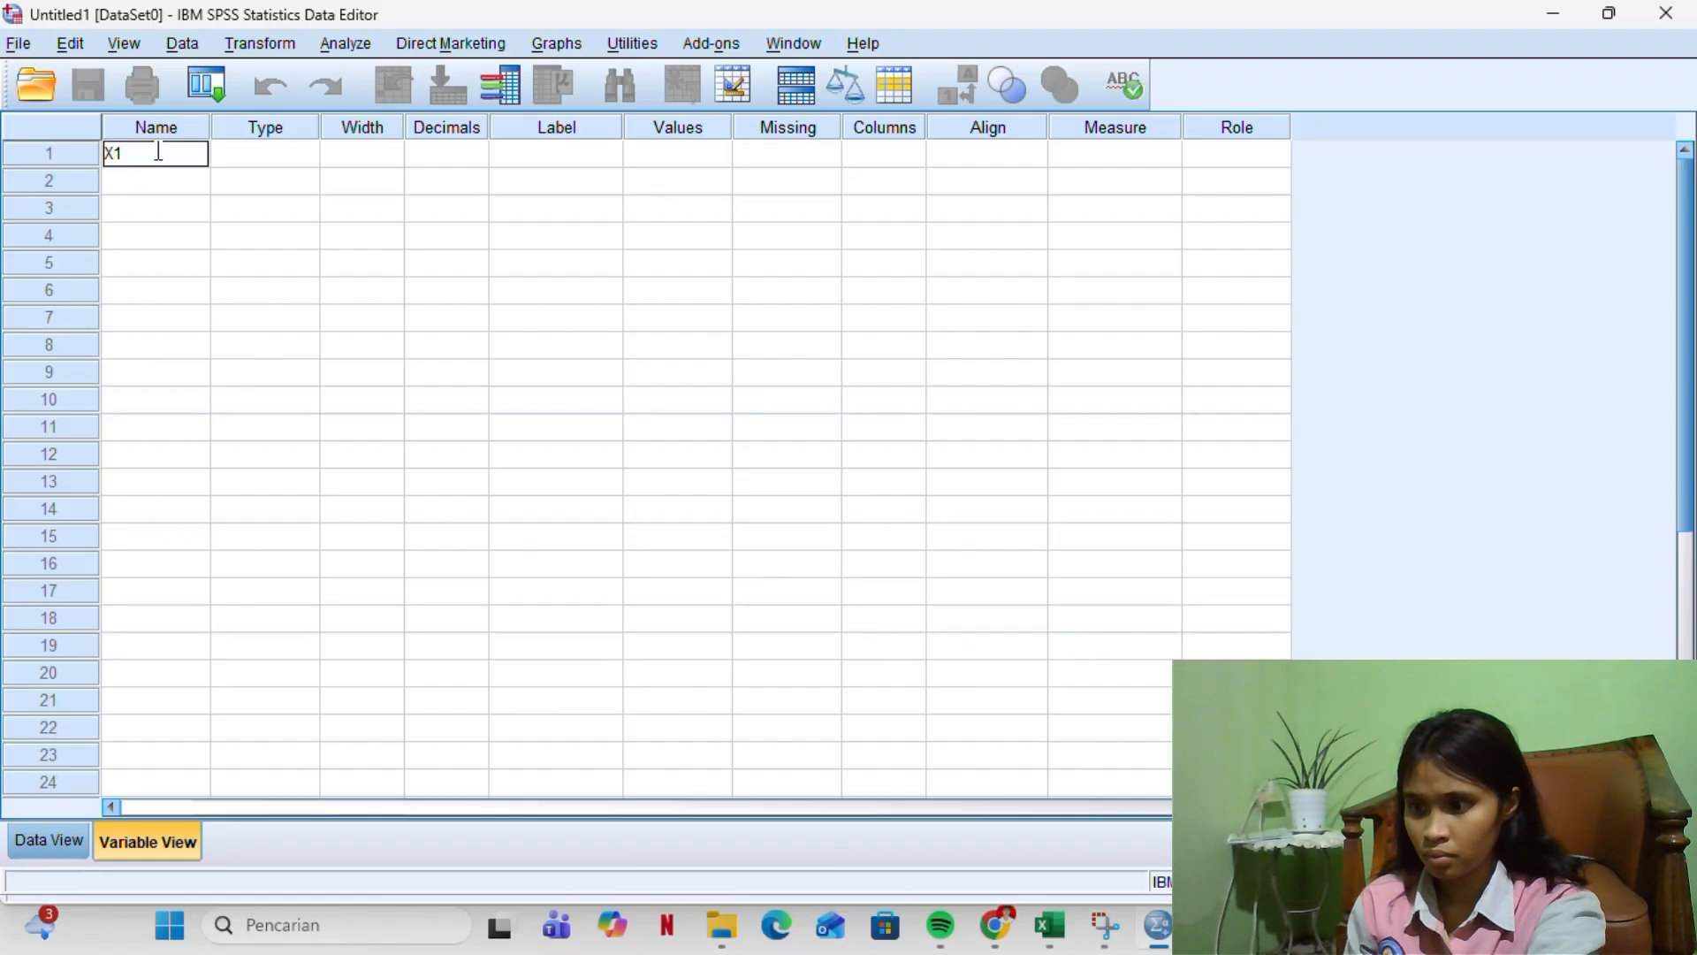
{"action": "key", "text": "Return"}
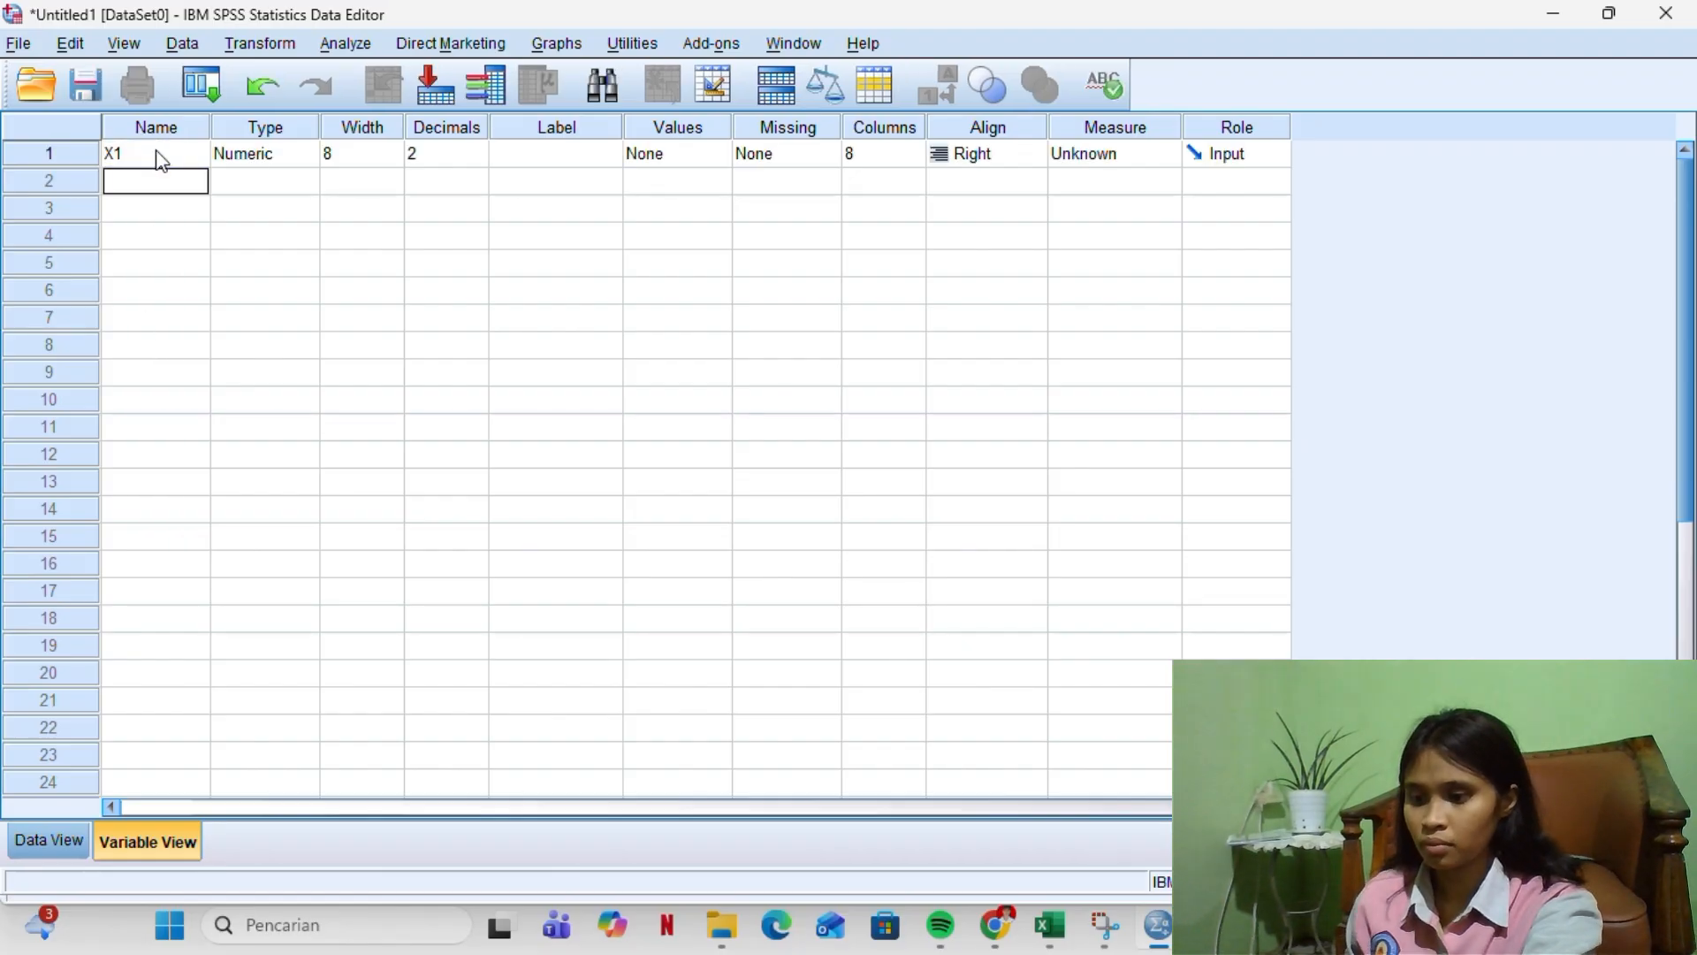
{"action": "left_click", "coordinate": [158, 154]}
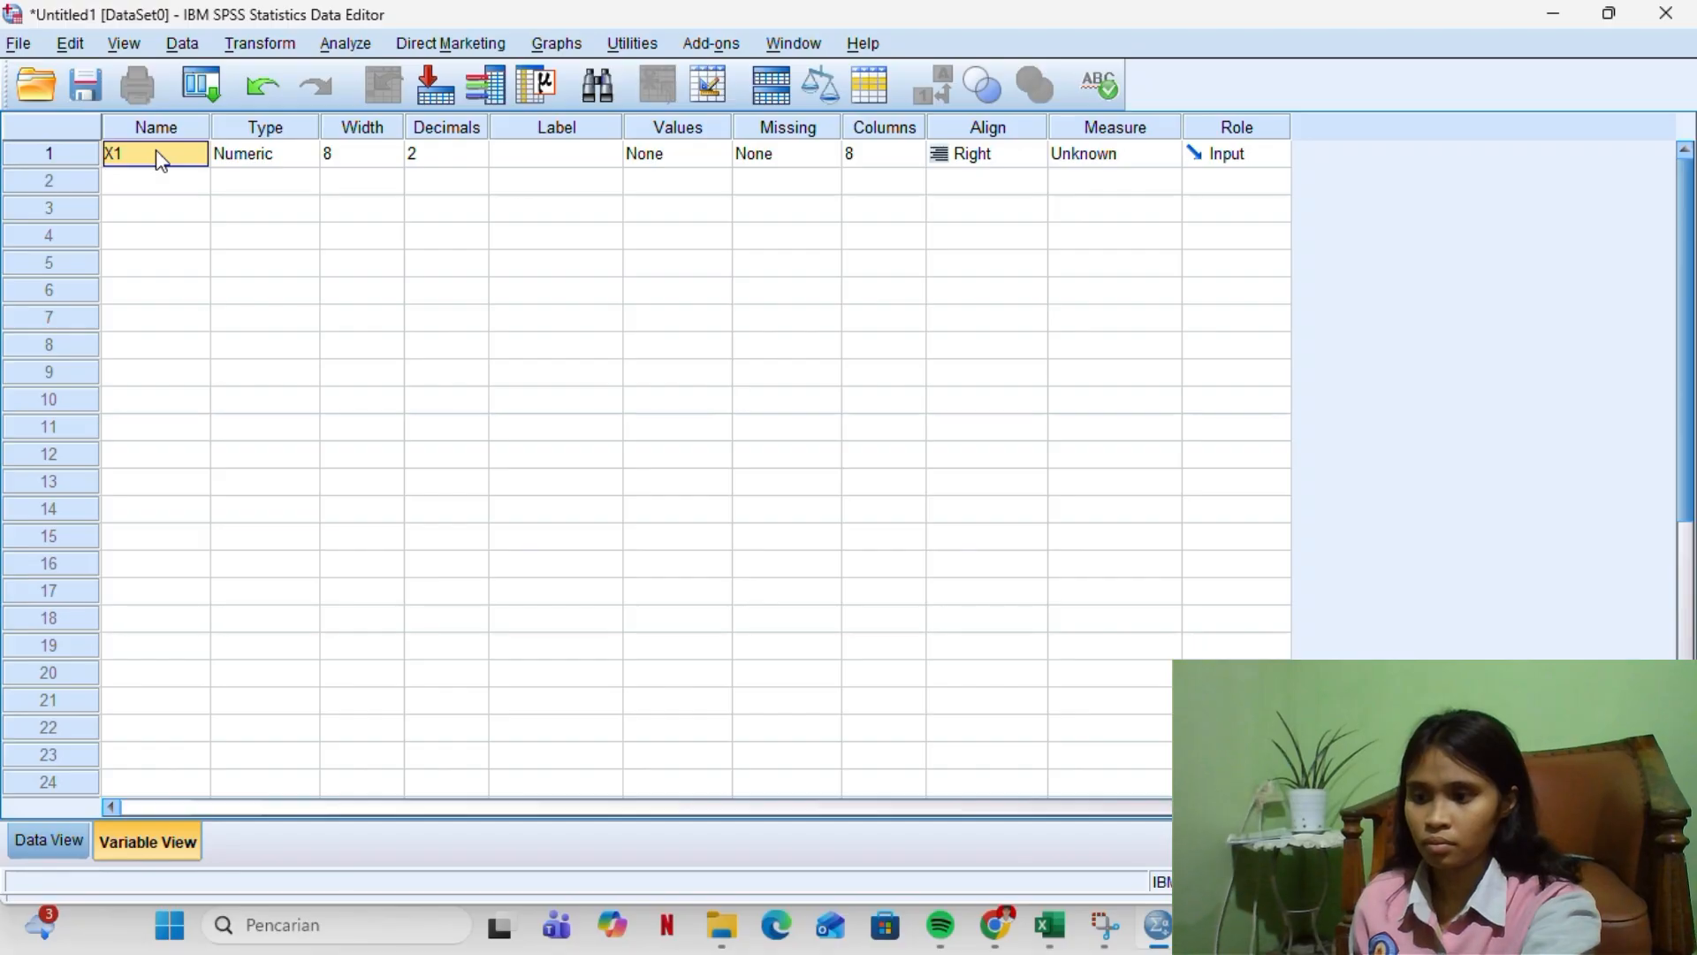
{"action": "type", "text": "x1"}
{"action": "key", "text": "Return"}
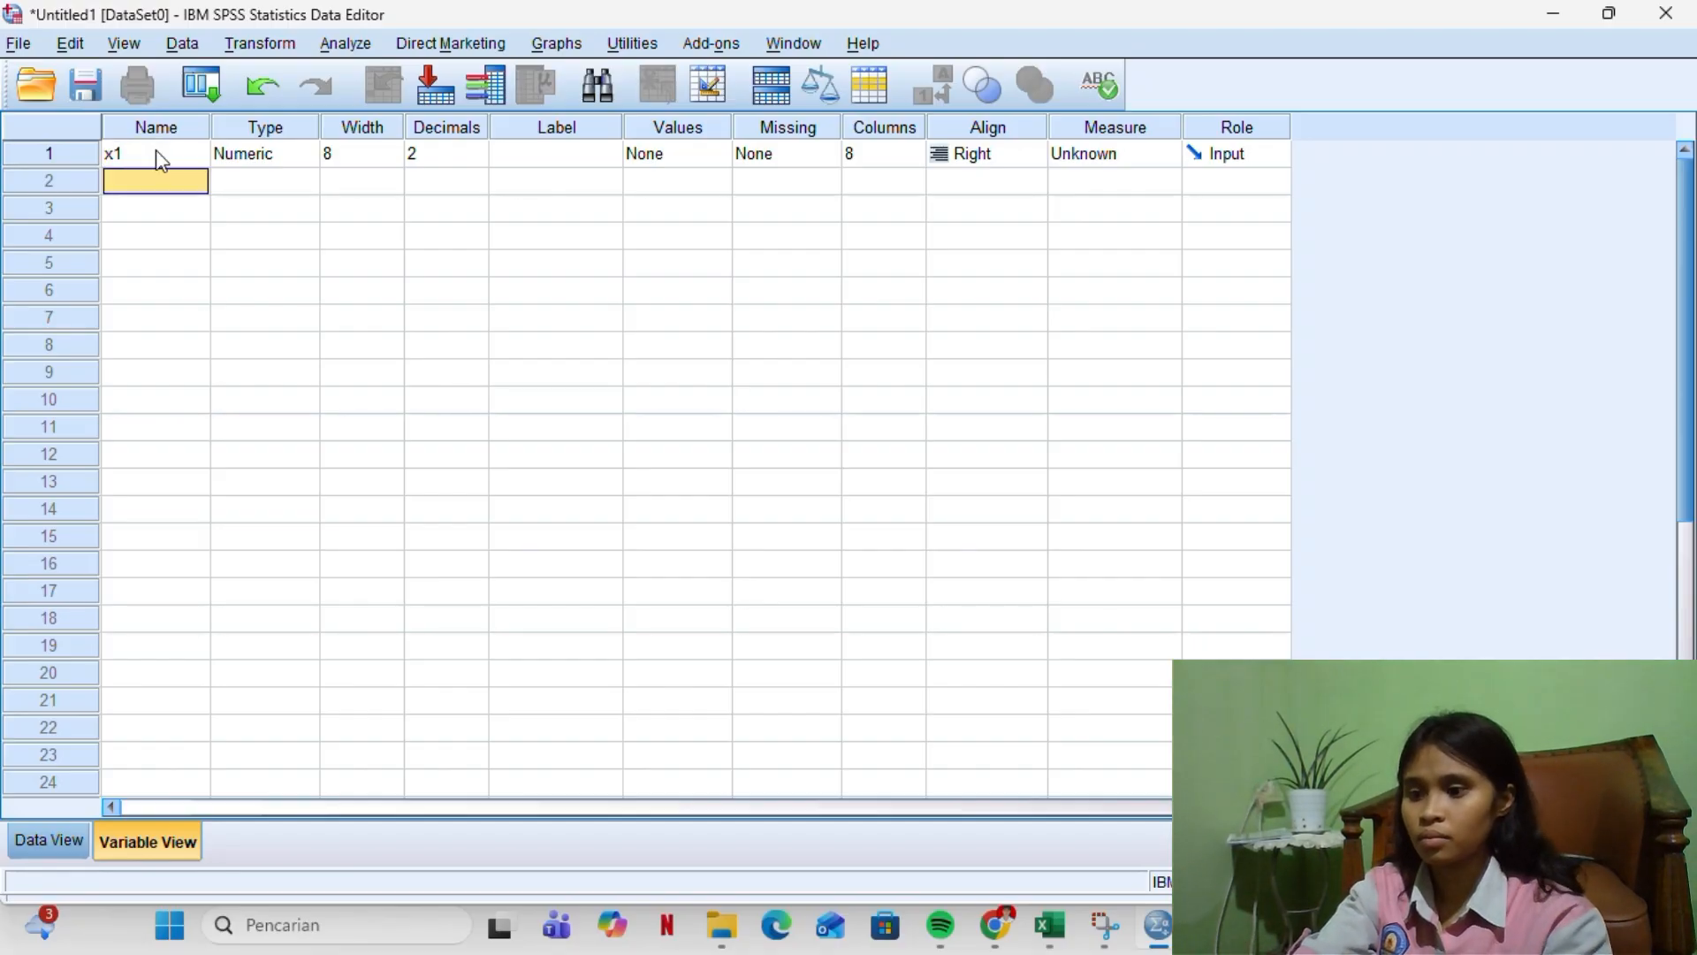
Add three more variables named x2, y and m below x1
{"action": "type", "text": "x2"}
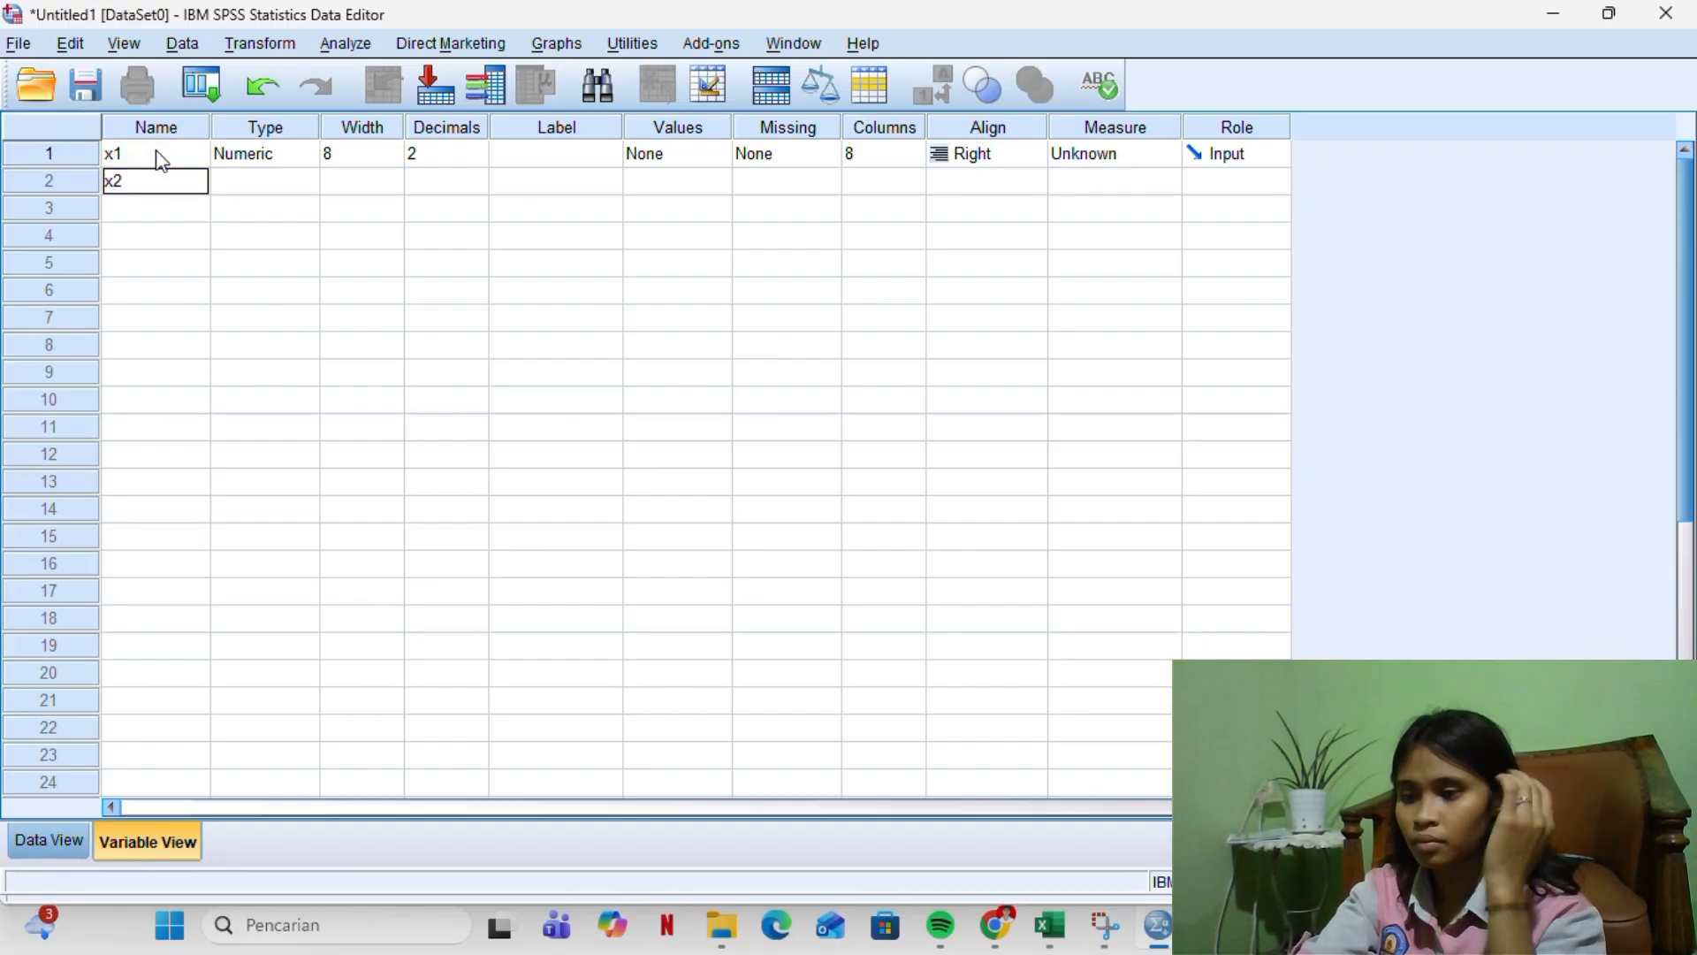
{"action": "key", "text": "Return"}
{"action": "type", "text": "y"}
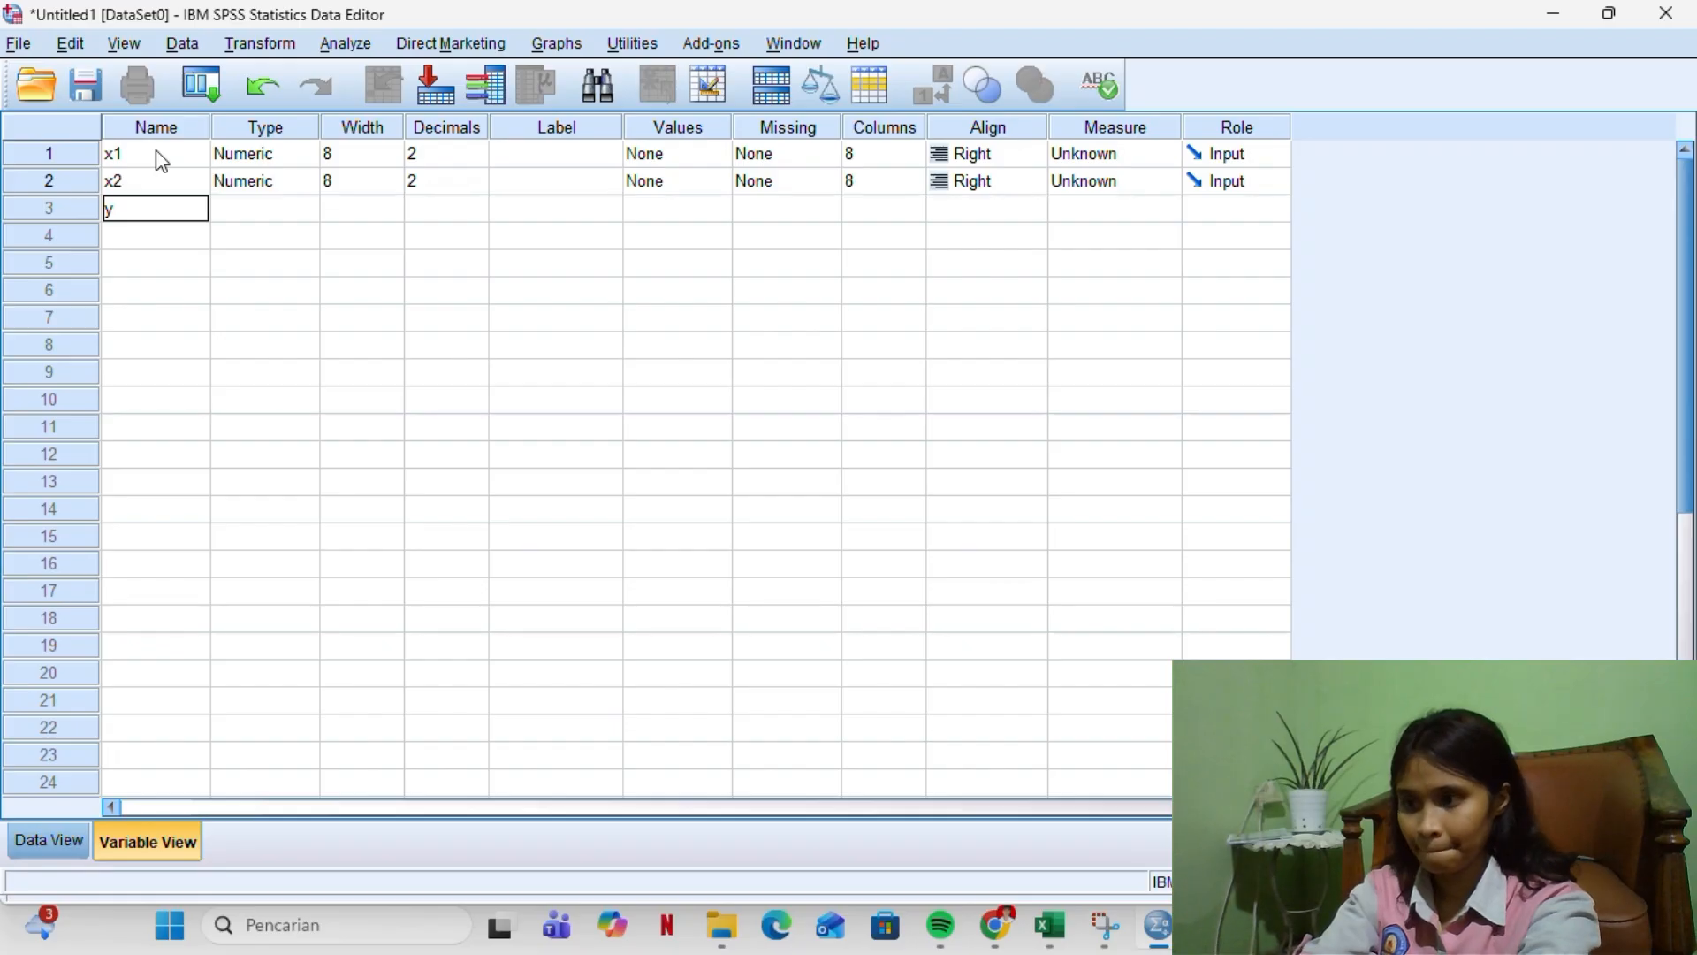
{"action": "key", "text": "Return"}
{"action": "type", "text": "m"}
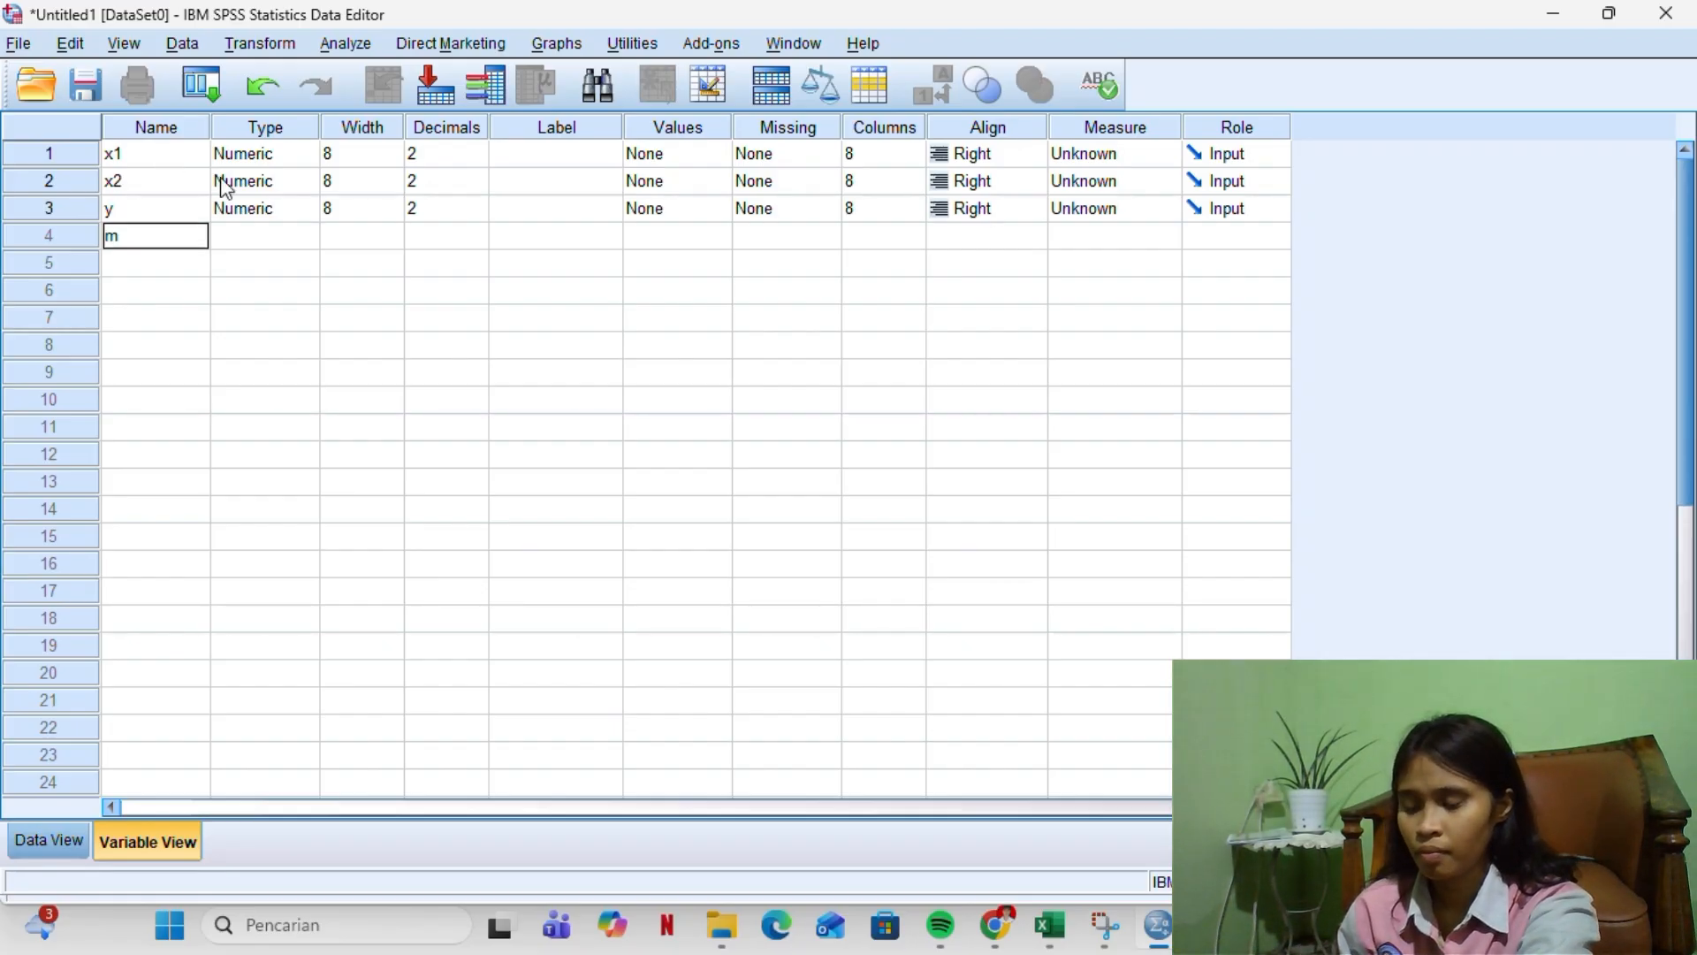
Set the decimals of the variables x1, x2, y and m to 0
{"action": "left_click", "coordinate": [447, 128]}
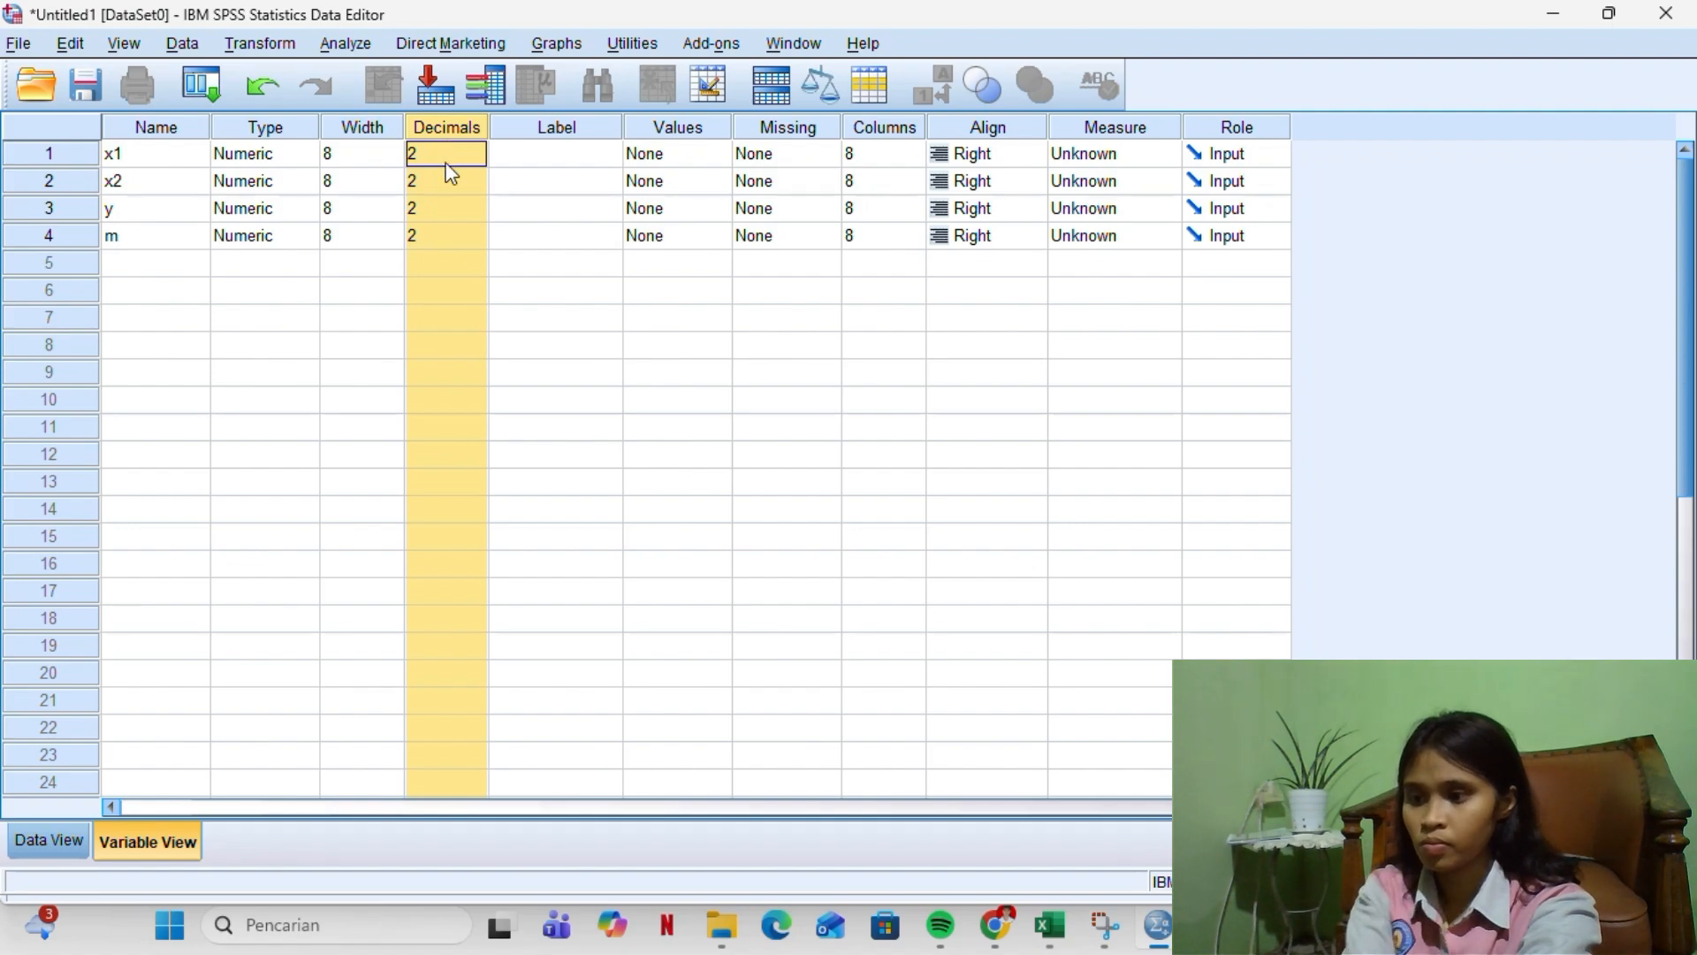
{"action": "left_click", "coordinate": [448, 163]}
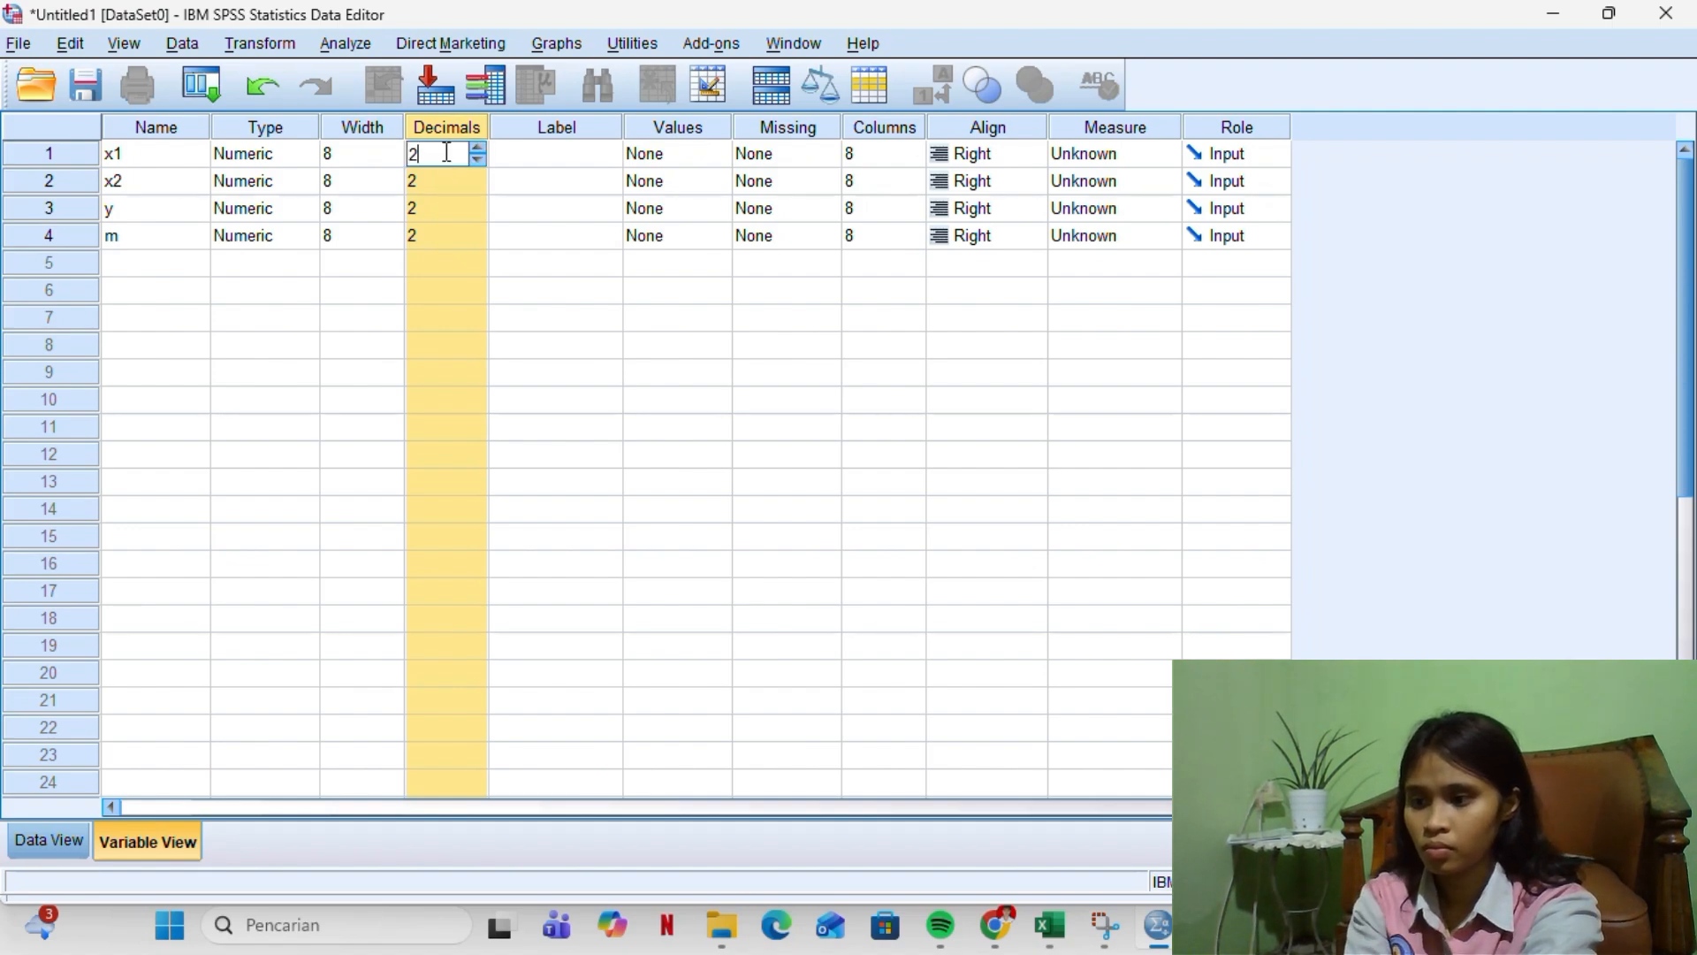
{"action": "left_click", "coordinate": [564, 235]}
{"action": "left_click", "coordinate": [448, 153]}
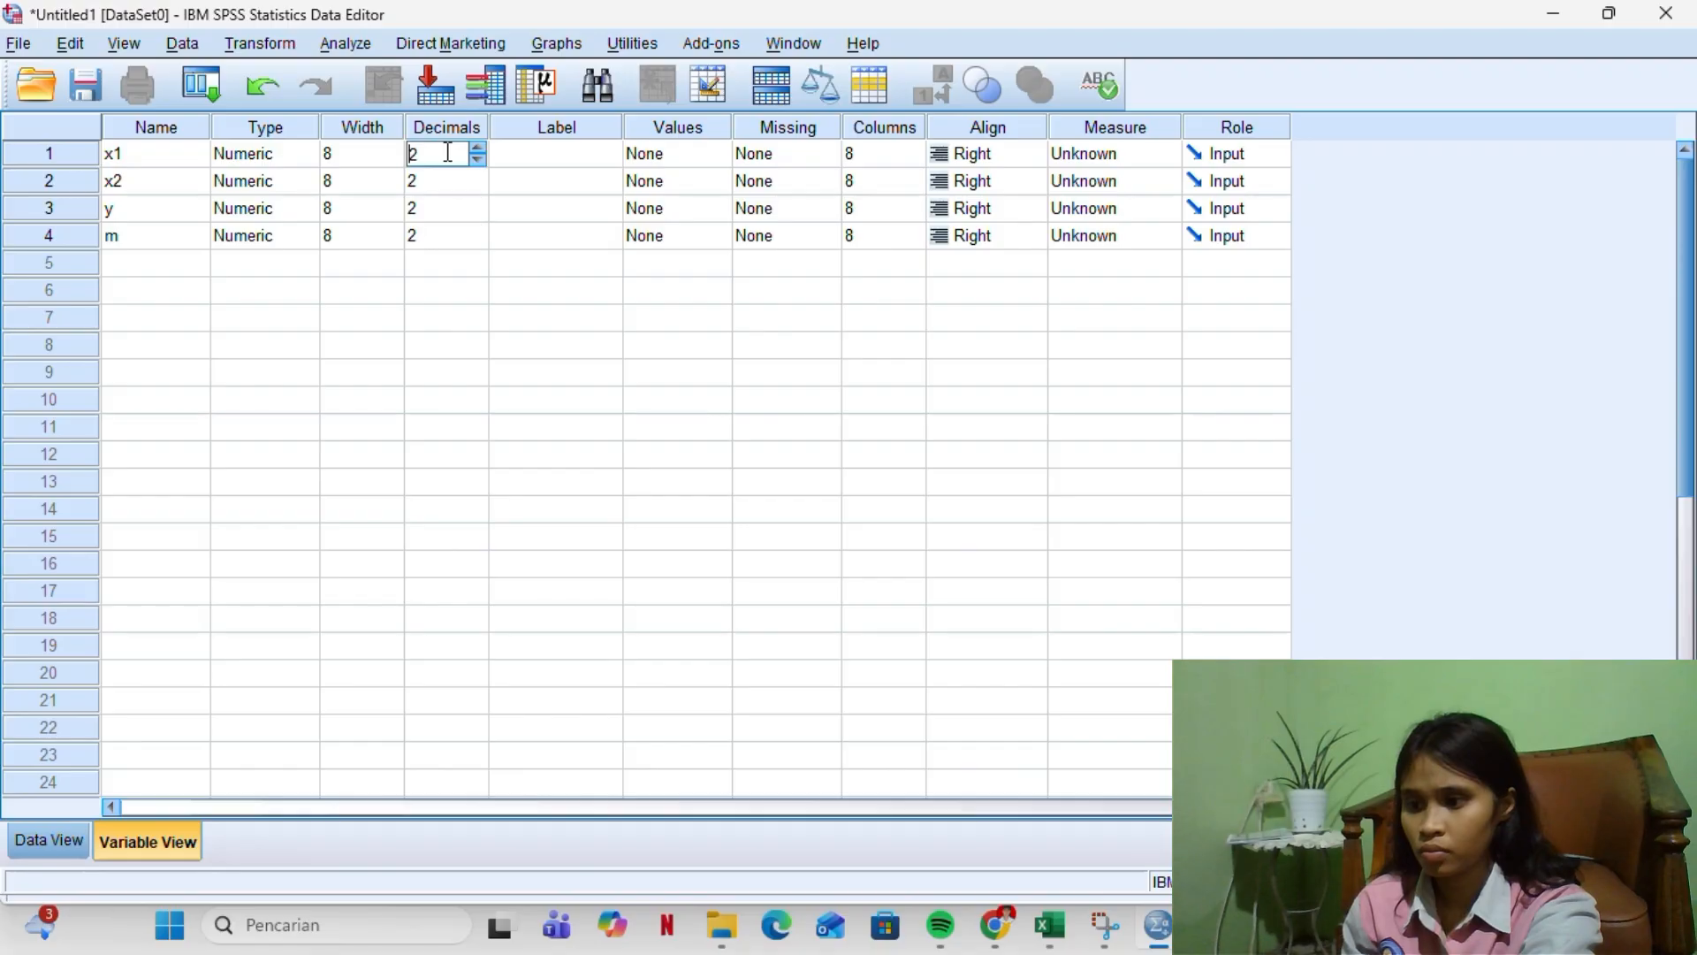
{"action": "key", "text": "BackSpace"}
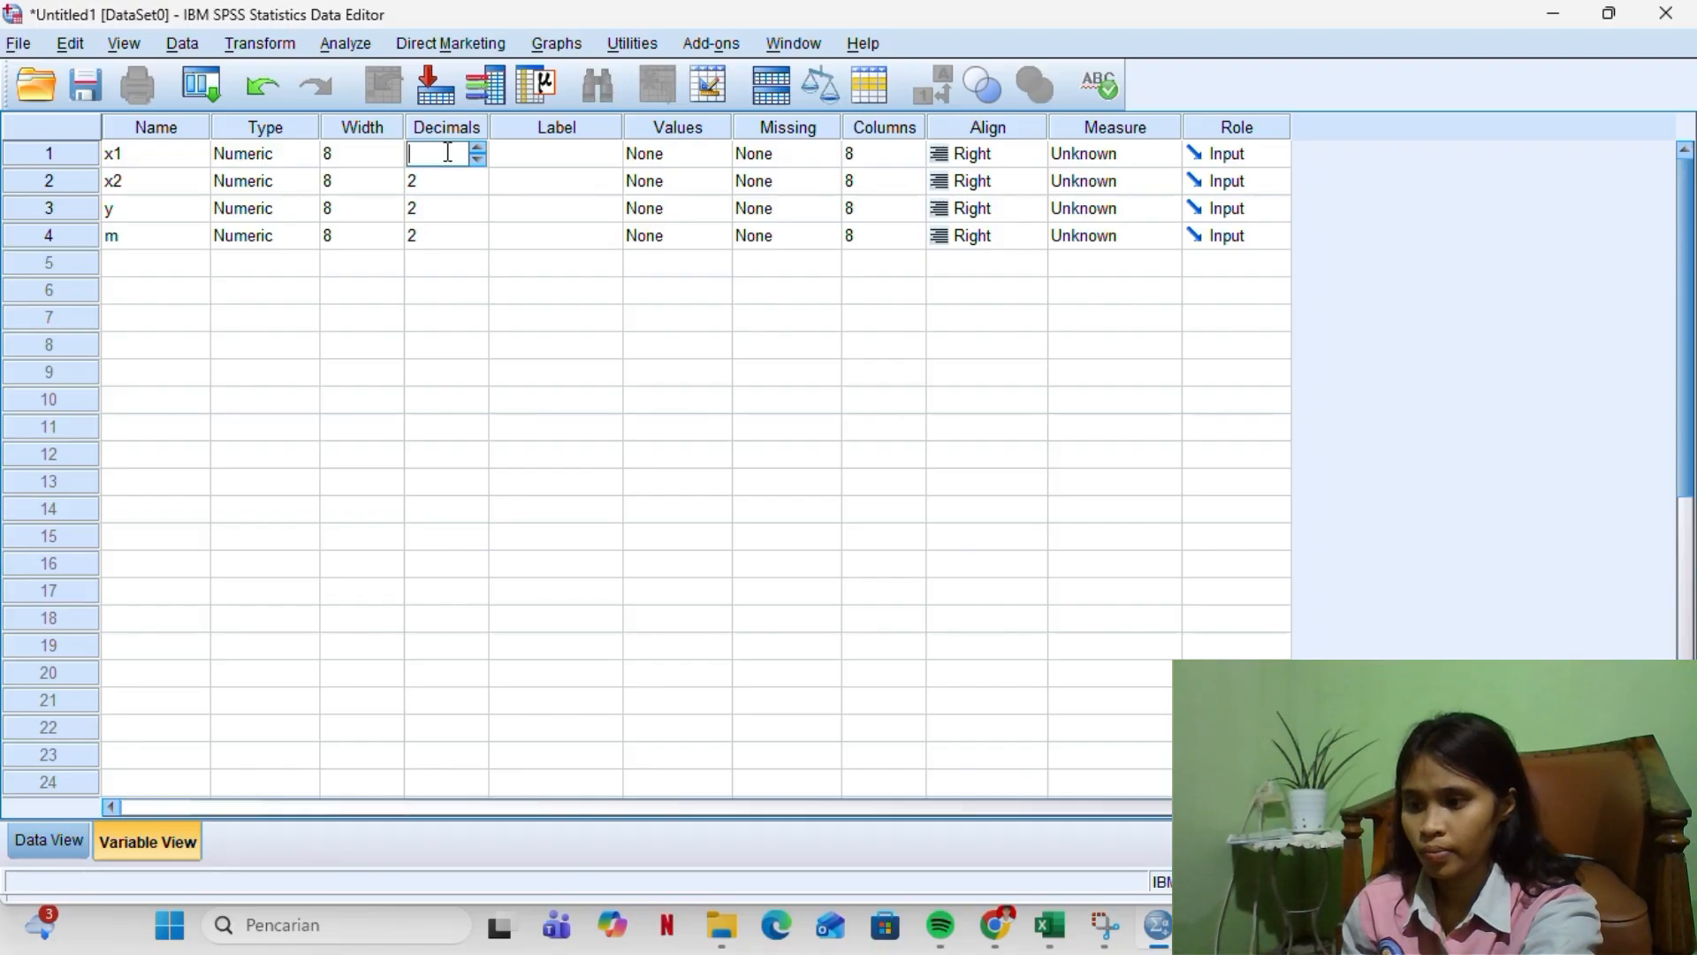
{"action": "type", "text": "0"}
{"action": "key", "text": "Down"}
{"action": "type", "text": "0"}
{"action": "key", "text": "Down"}
{"action": "type", "text": "0"}
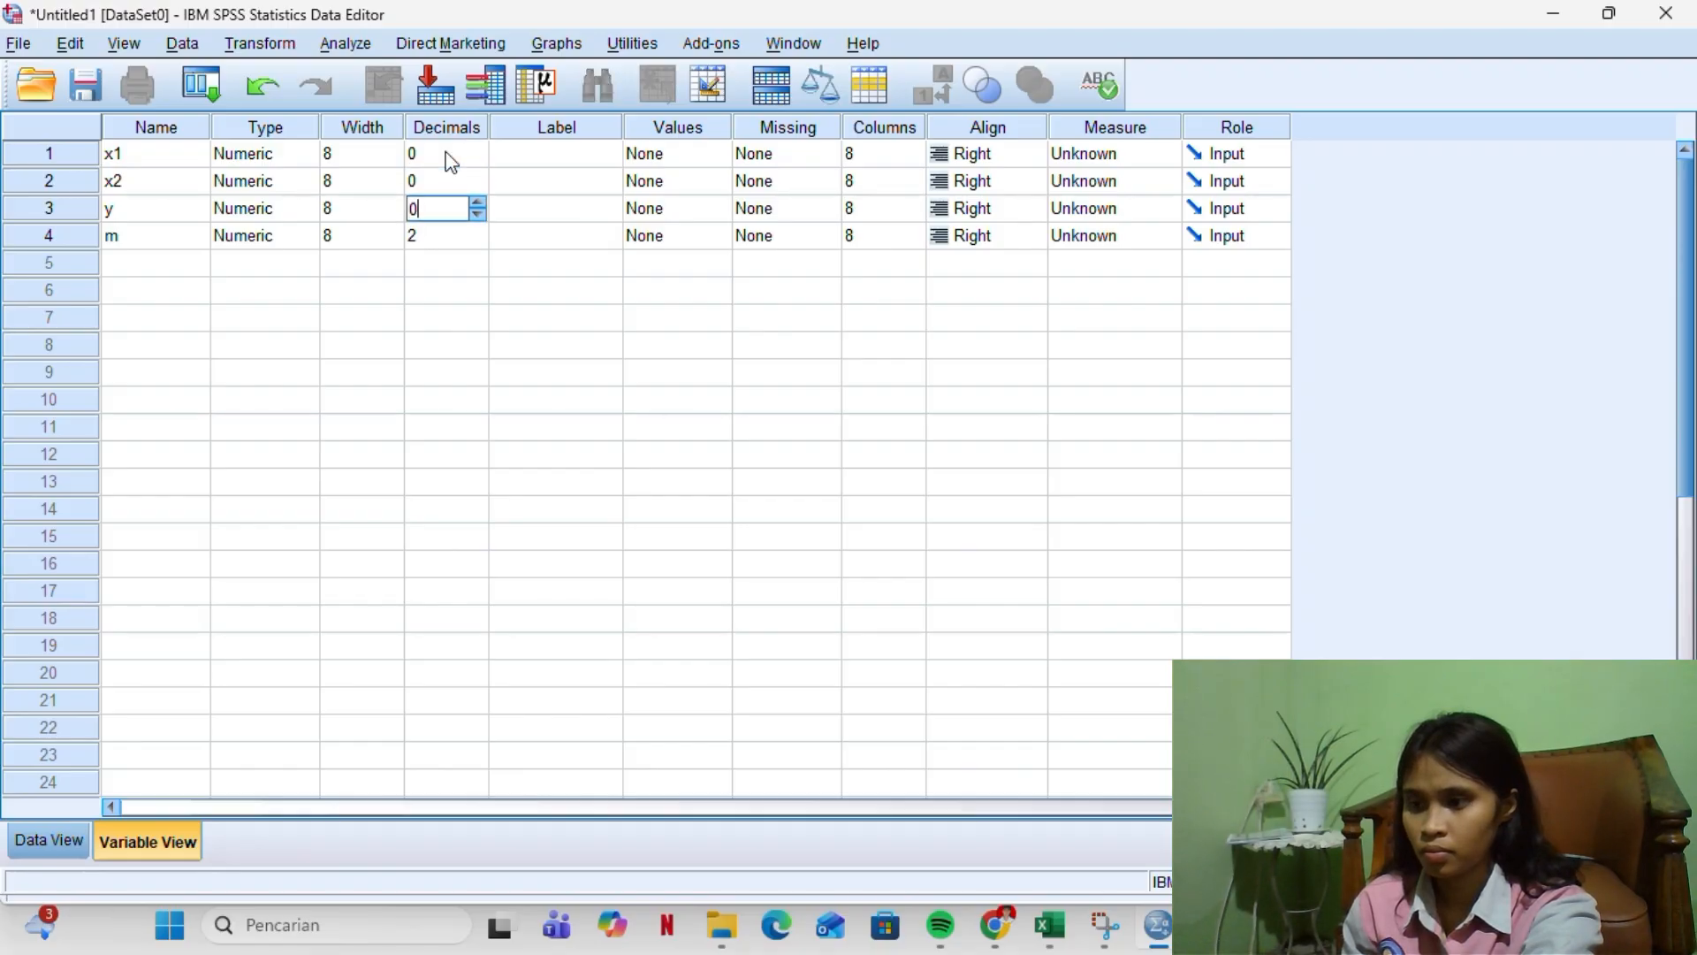
{"action": "key", "text": "Down"}
{"action": "type", "text": "0"}
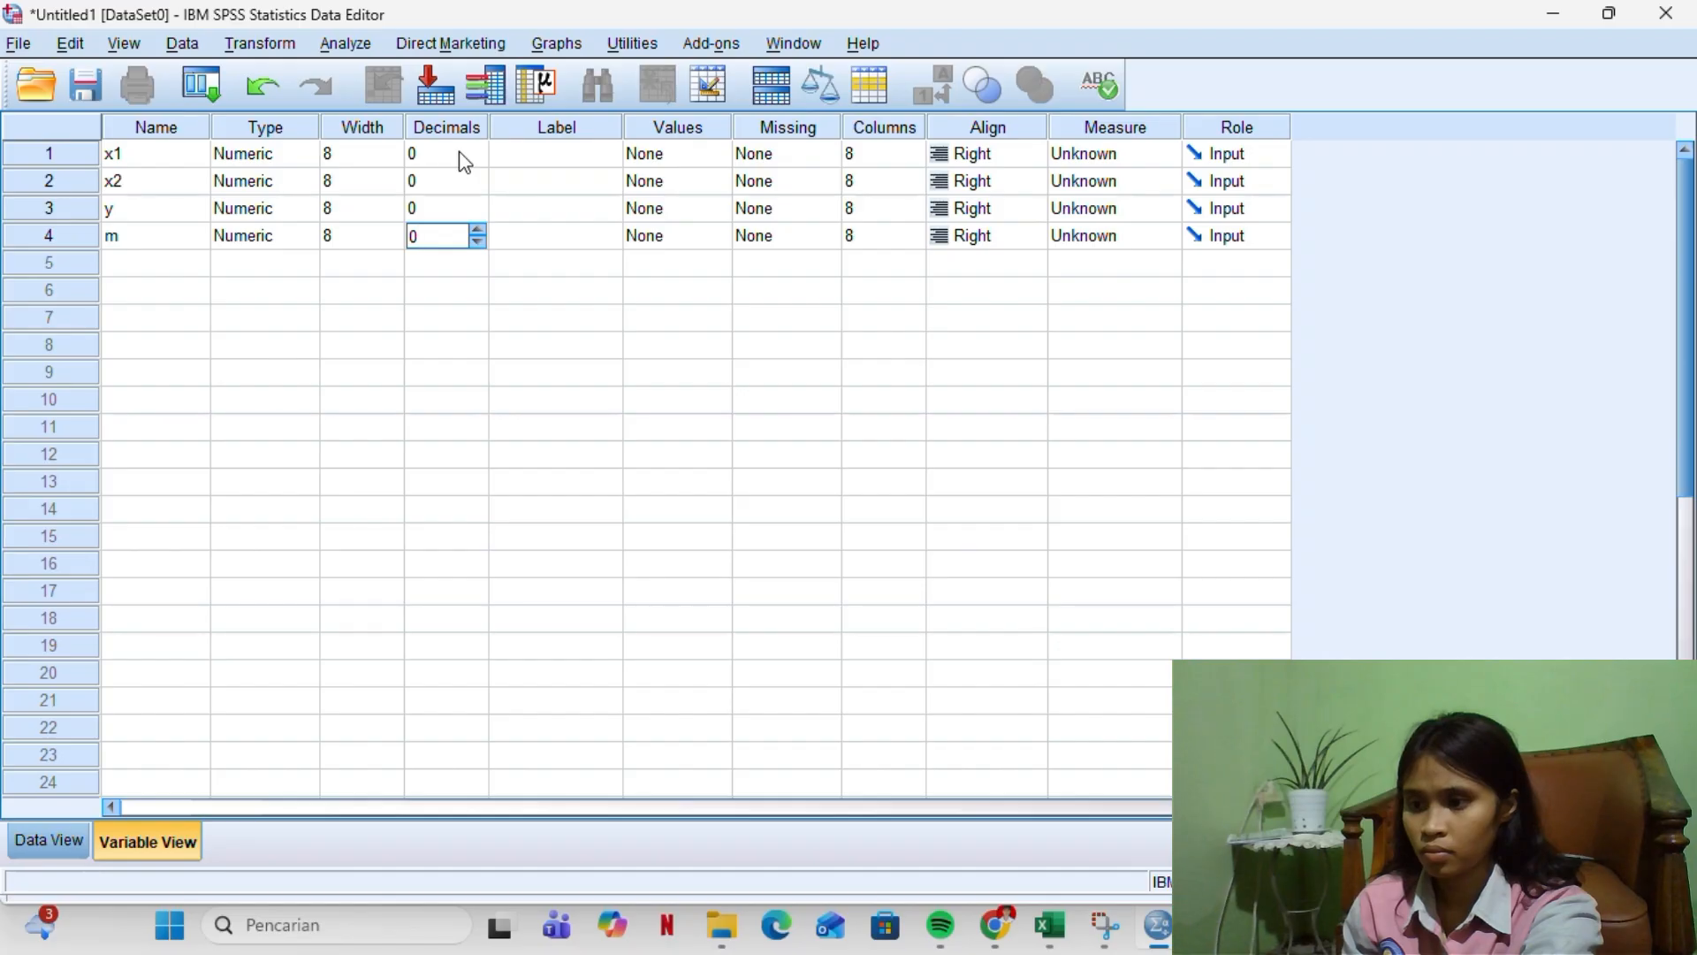
Give the variable x1 the label PMPAV
{"action": "left_click", "coordinate": [608, 164]}
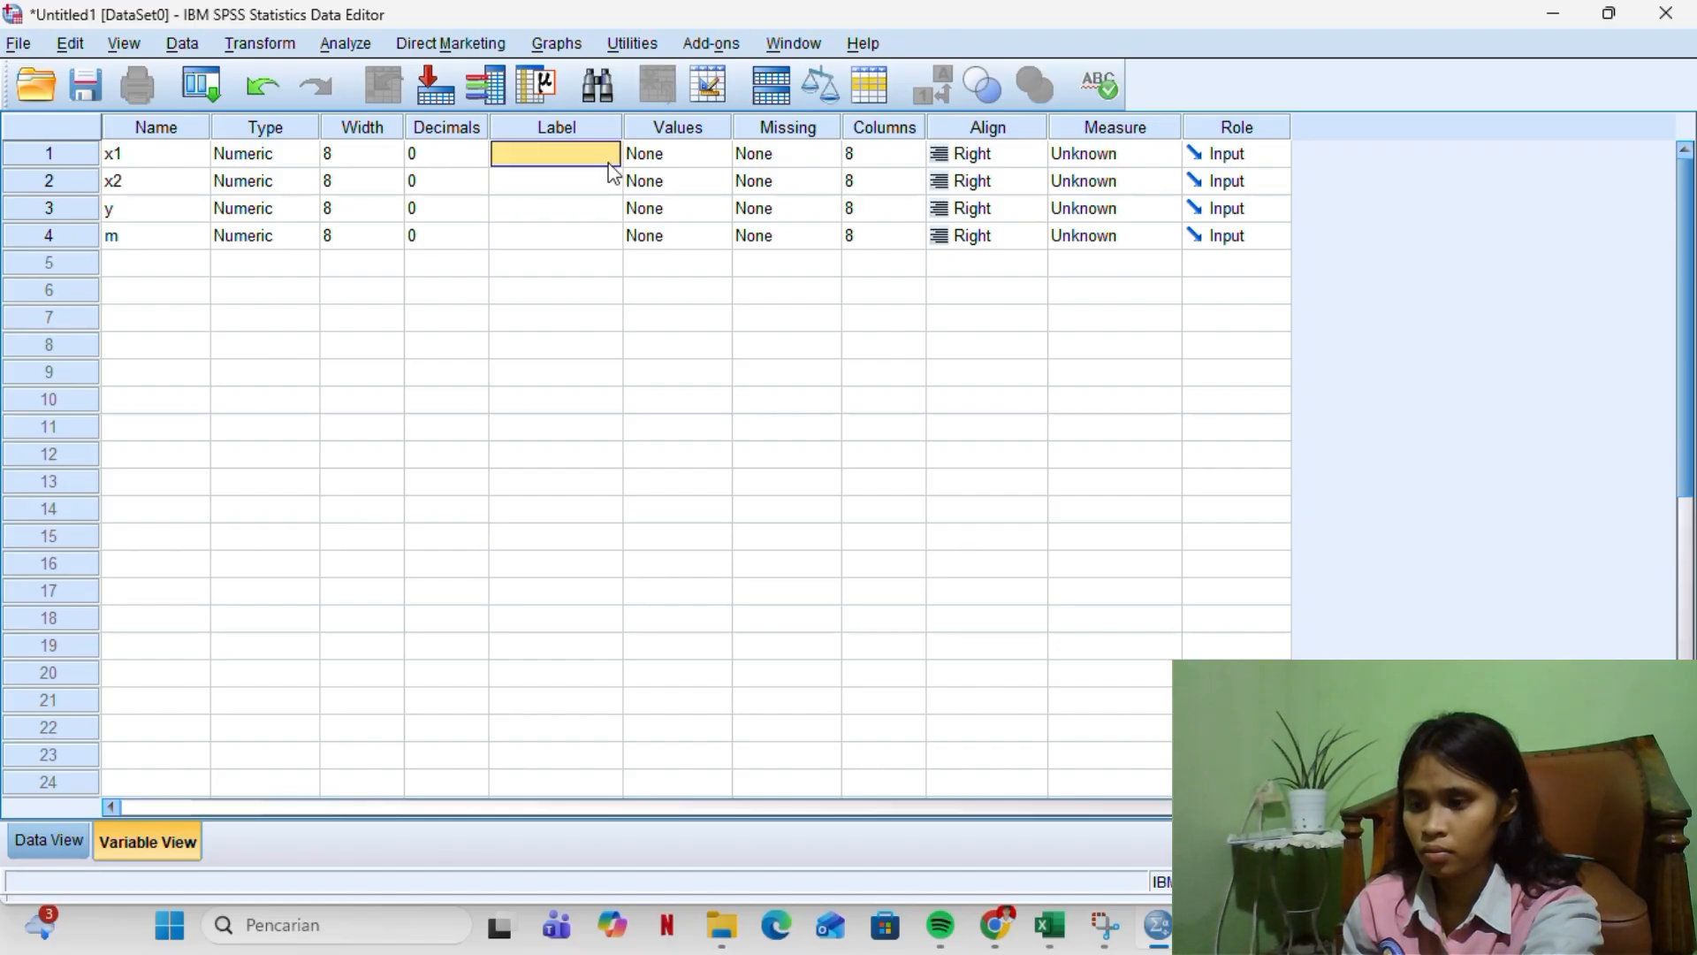
{"action": "type", "text": "PMP"}
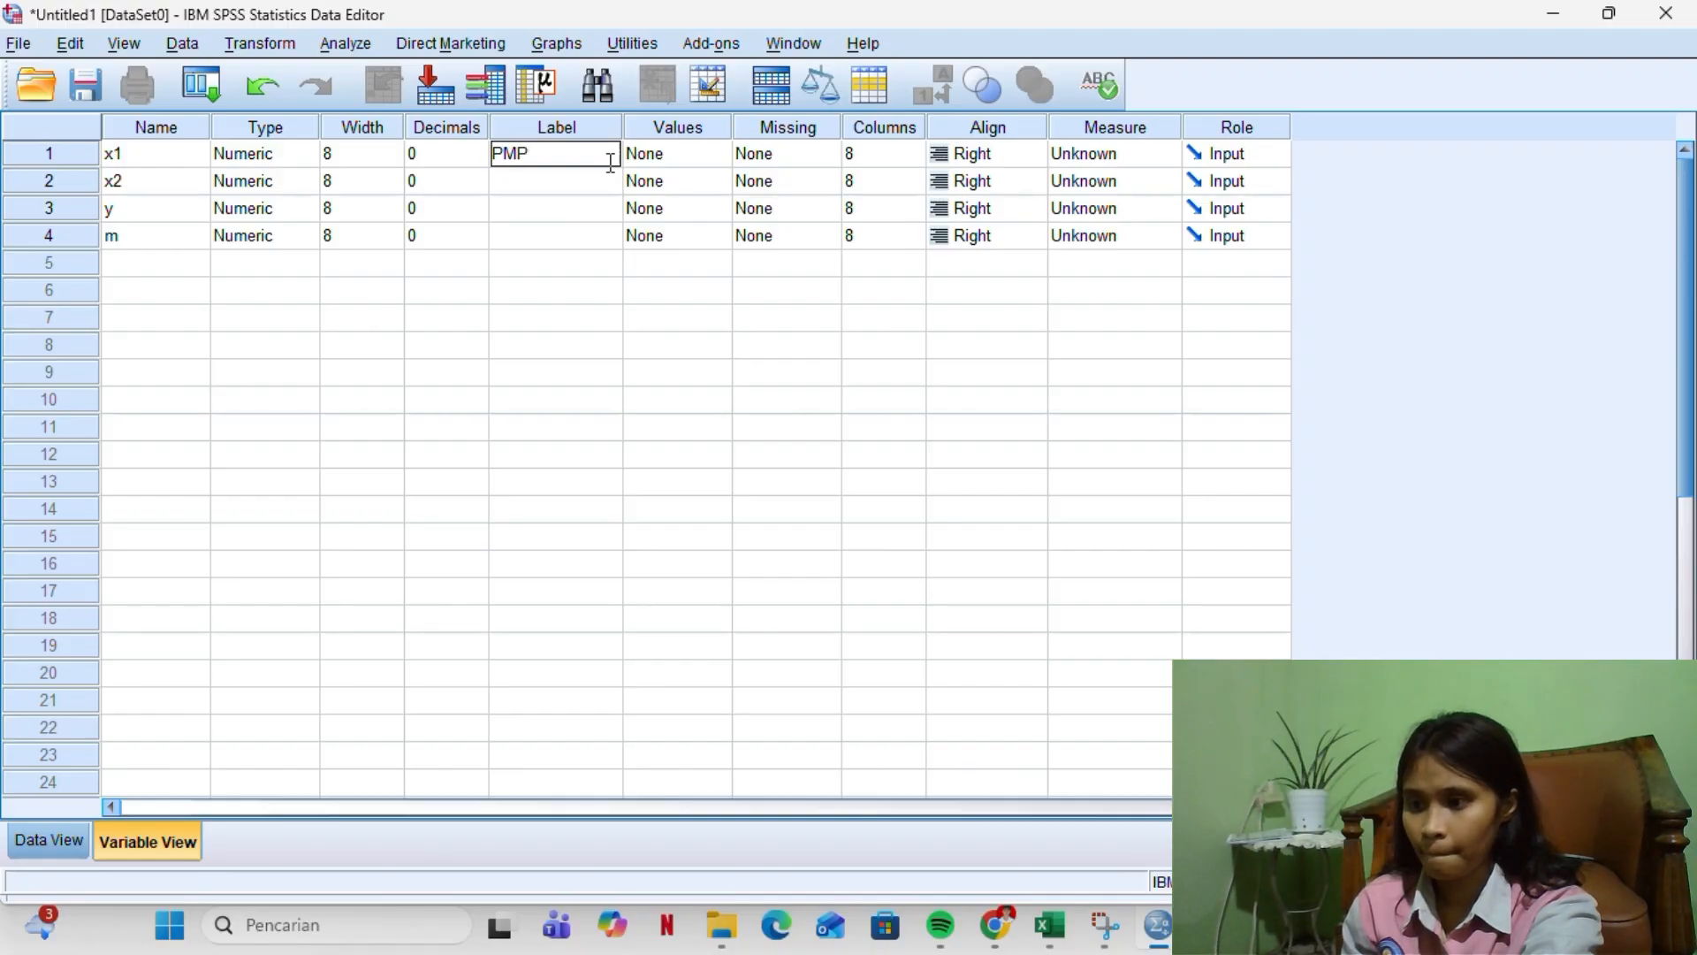
{"action": "type", "text": "B"}
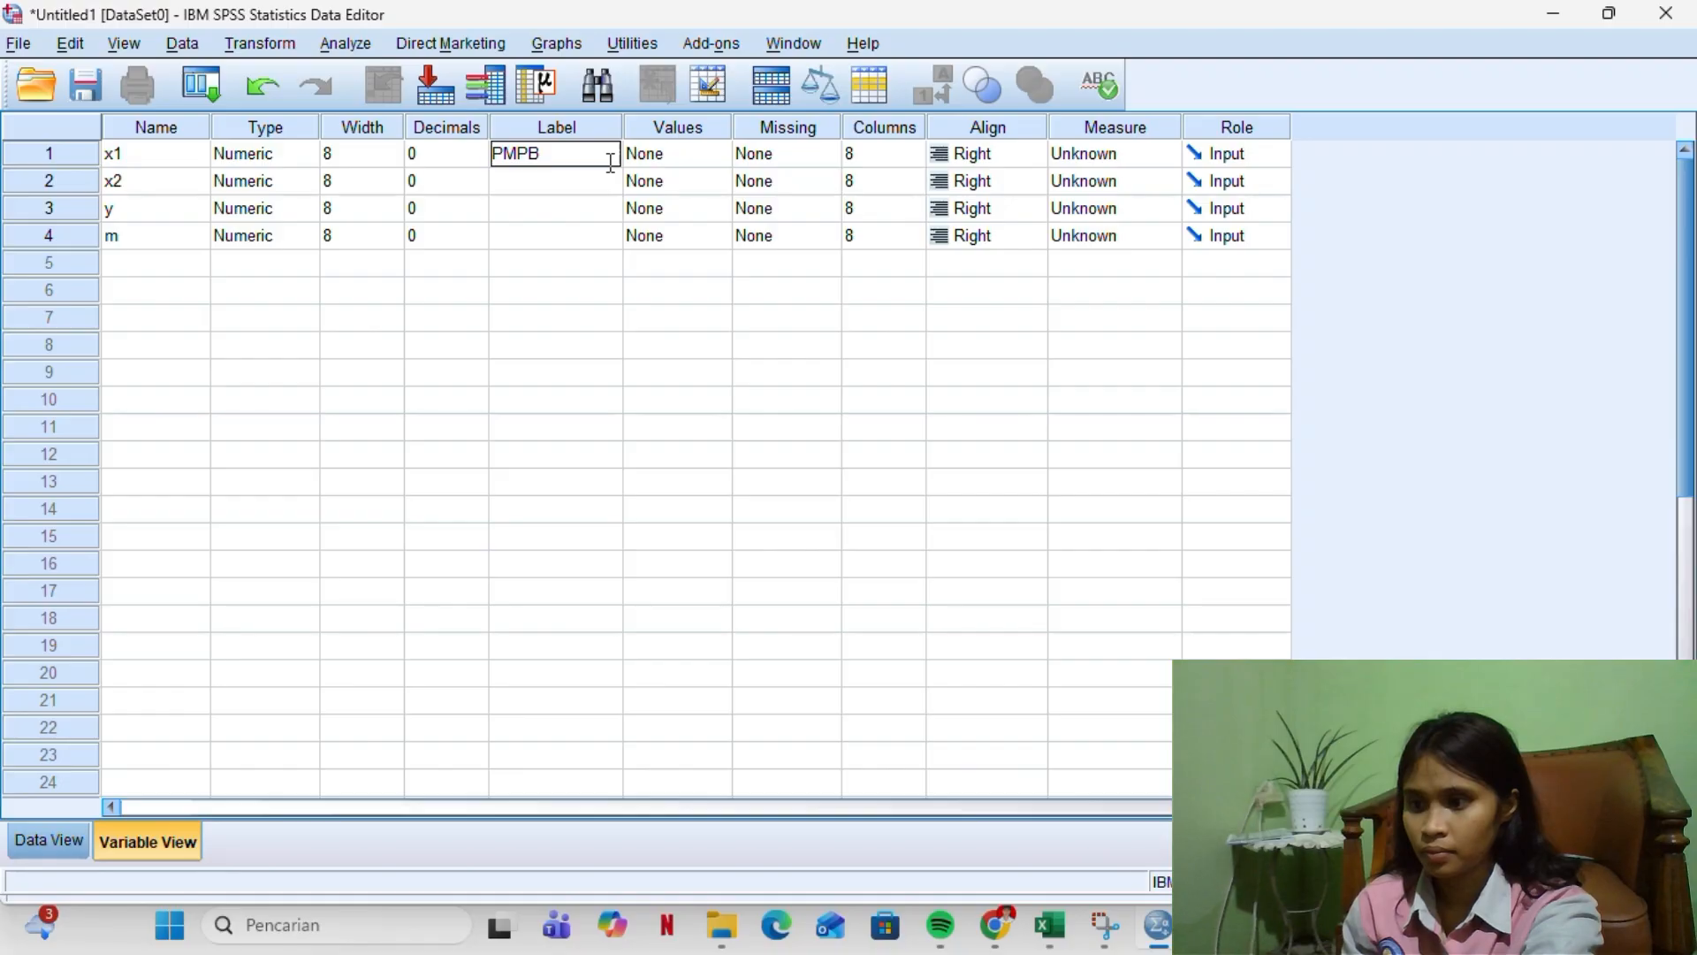
{"action": "key", "text": "BackSpace"}
{"action": "type", "text": "AV"}
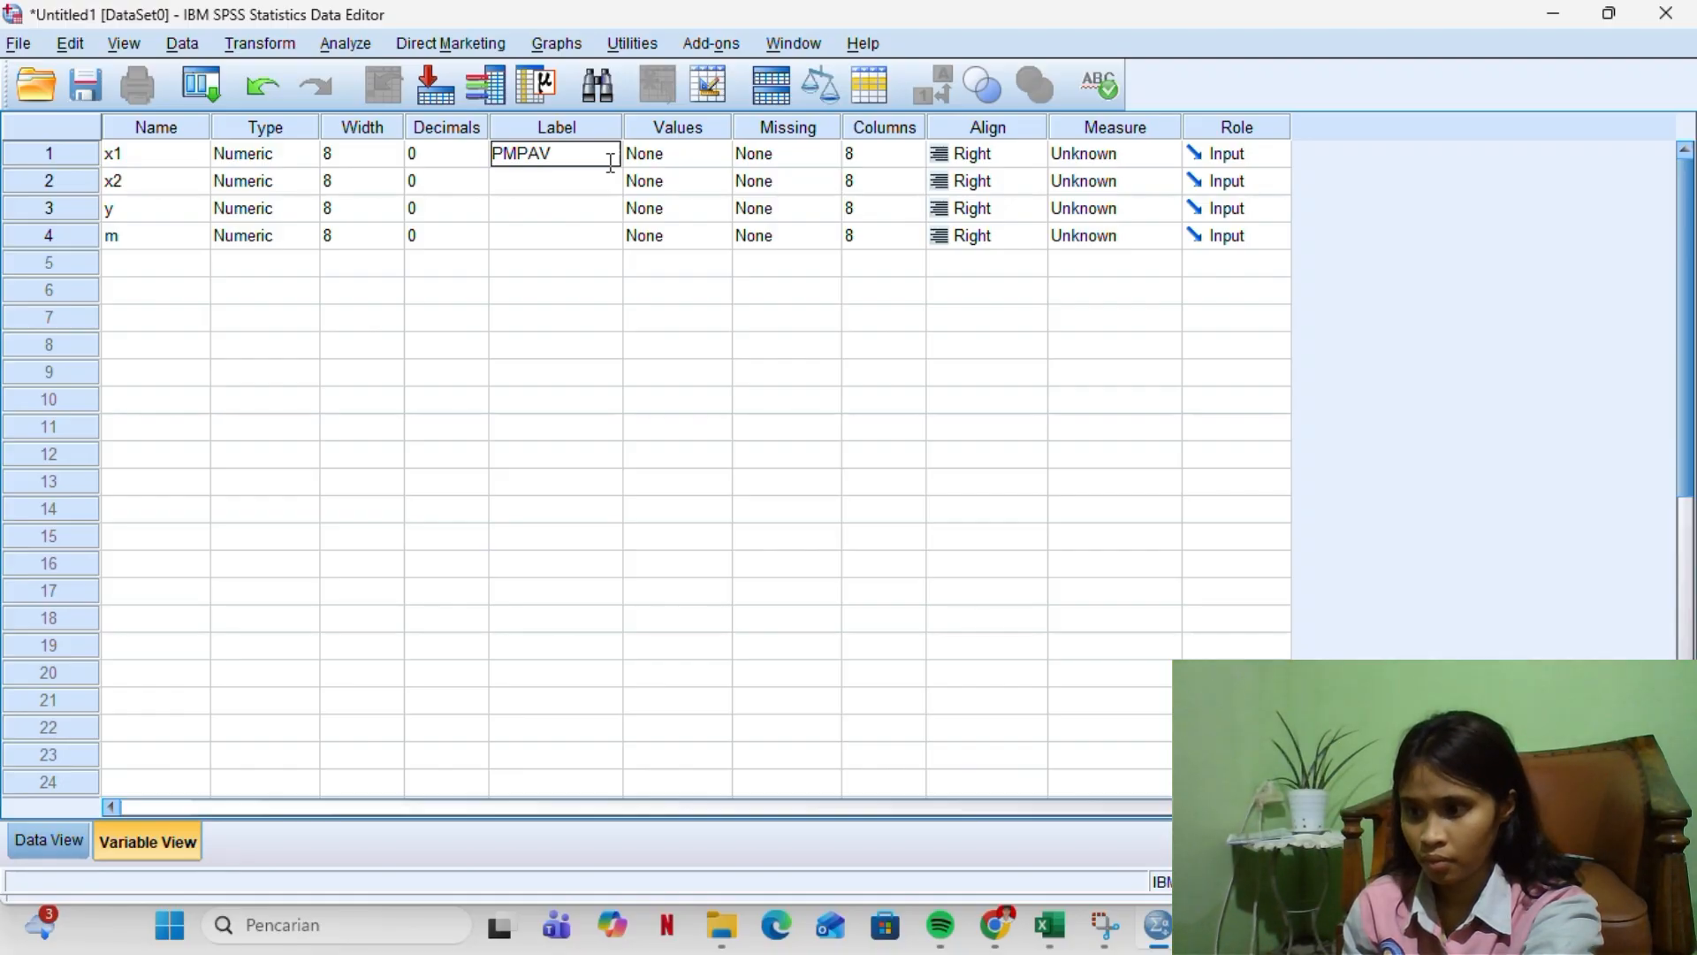
Label the variable x2 as KG and both y and m as MB
{"action": "left_click", "coordinate": [612, 173]}
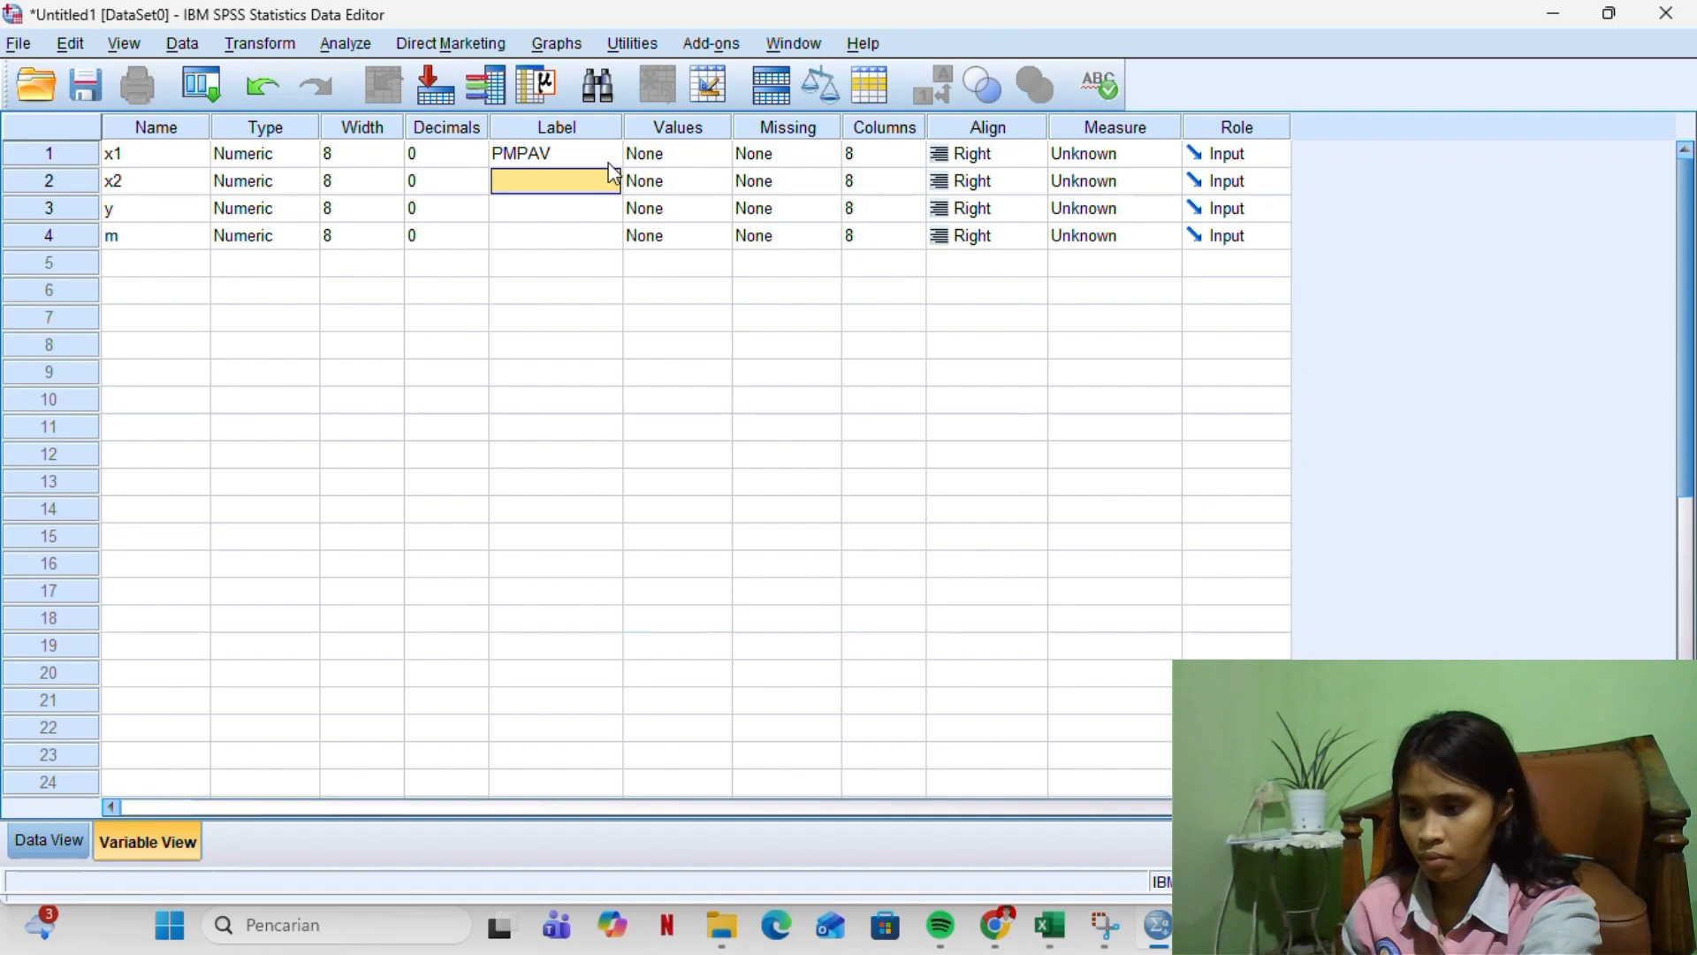
{"action": "type", "text": "KG"}
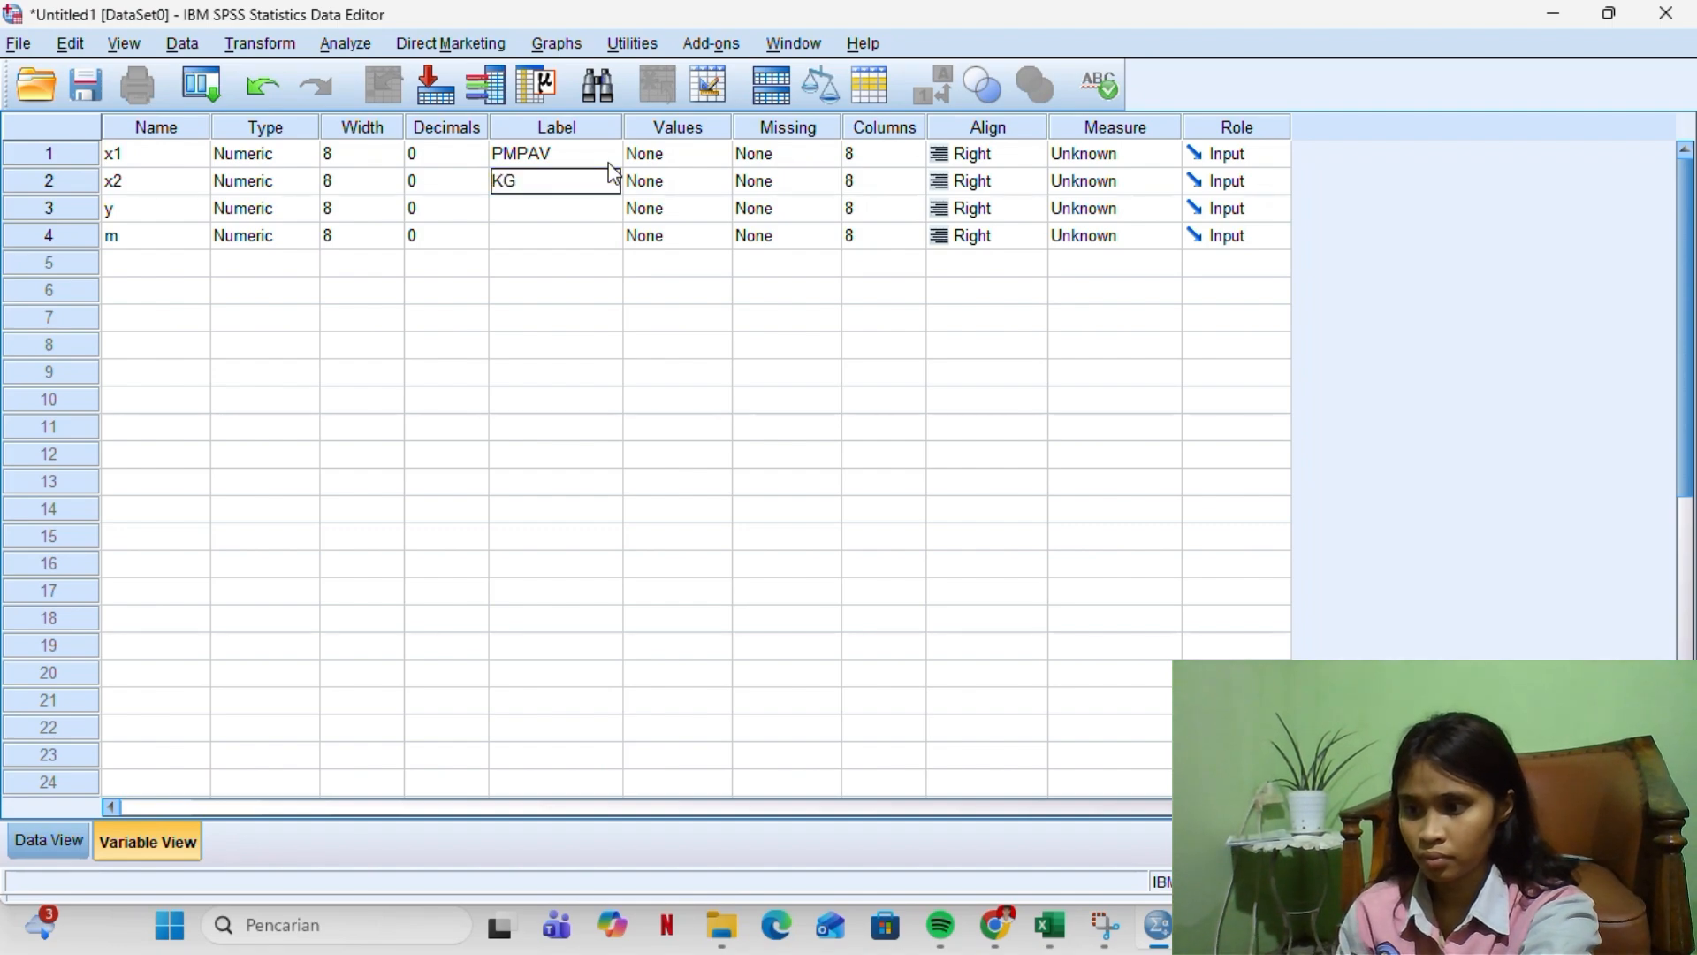
{"action": "key", "text": "Return"}
{"action": "type", "text": "MB"}
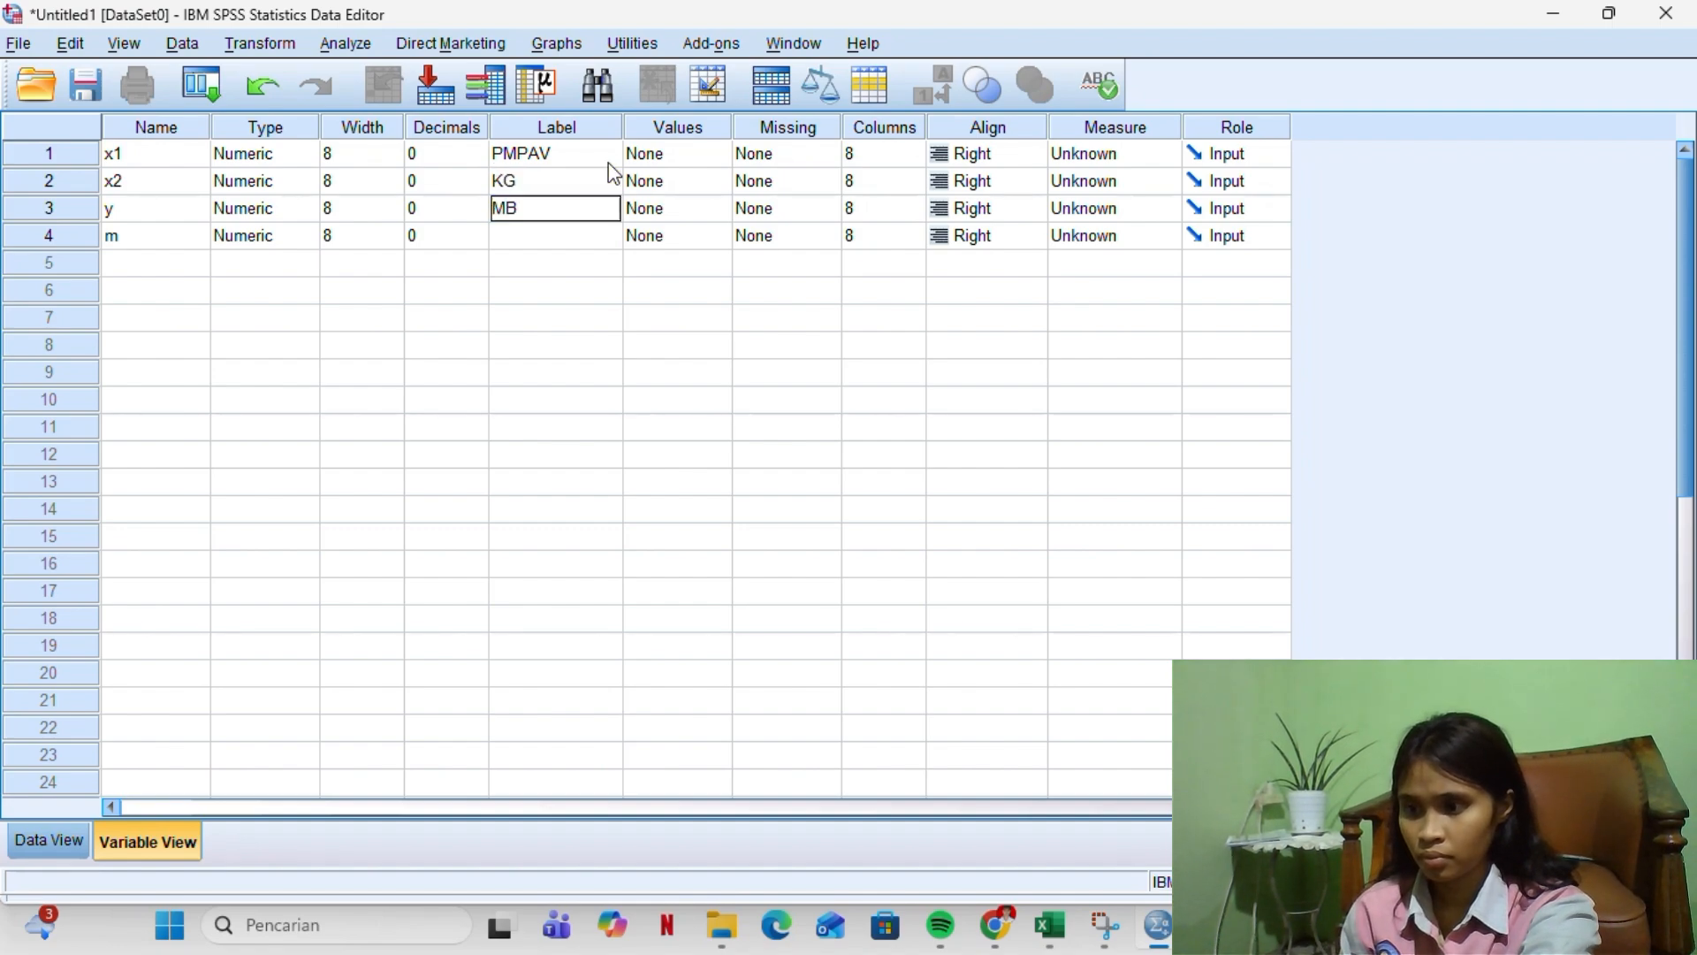
{"action": "key", "text": "Return"}
{"action": "type", "text": "MB"}
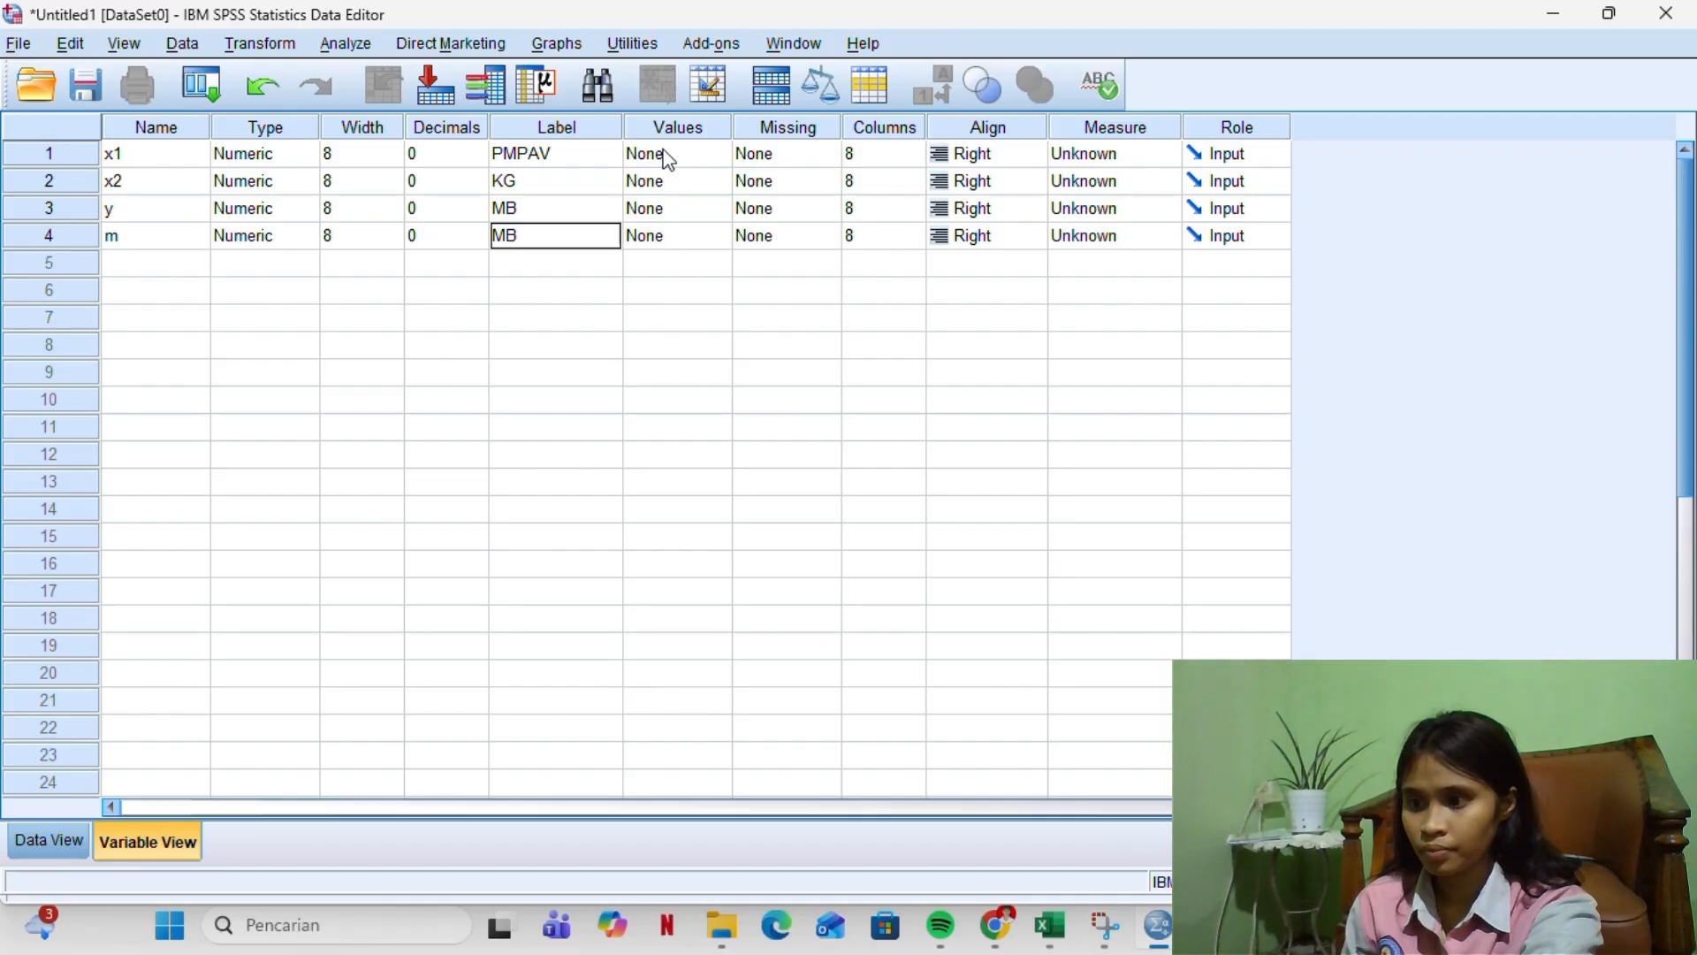
Set the measurement level of the variables x1, x2, y and m to Scale
{"action": "left_click", "coordinate": [1079, 157]}
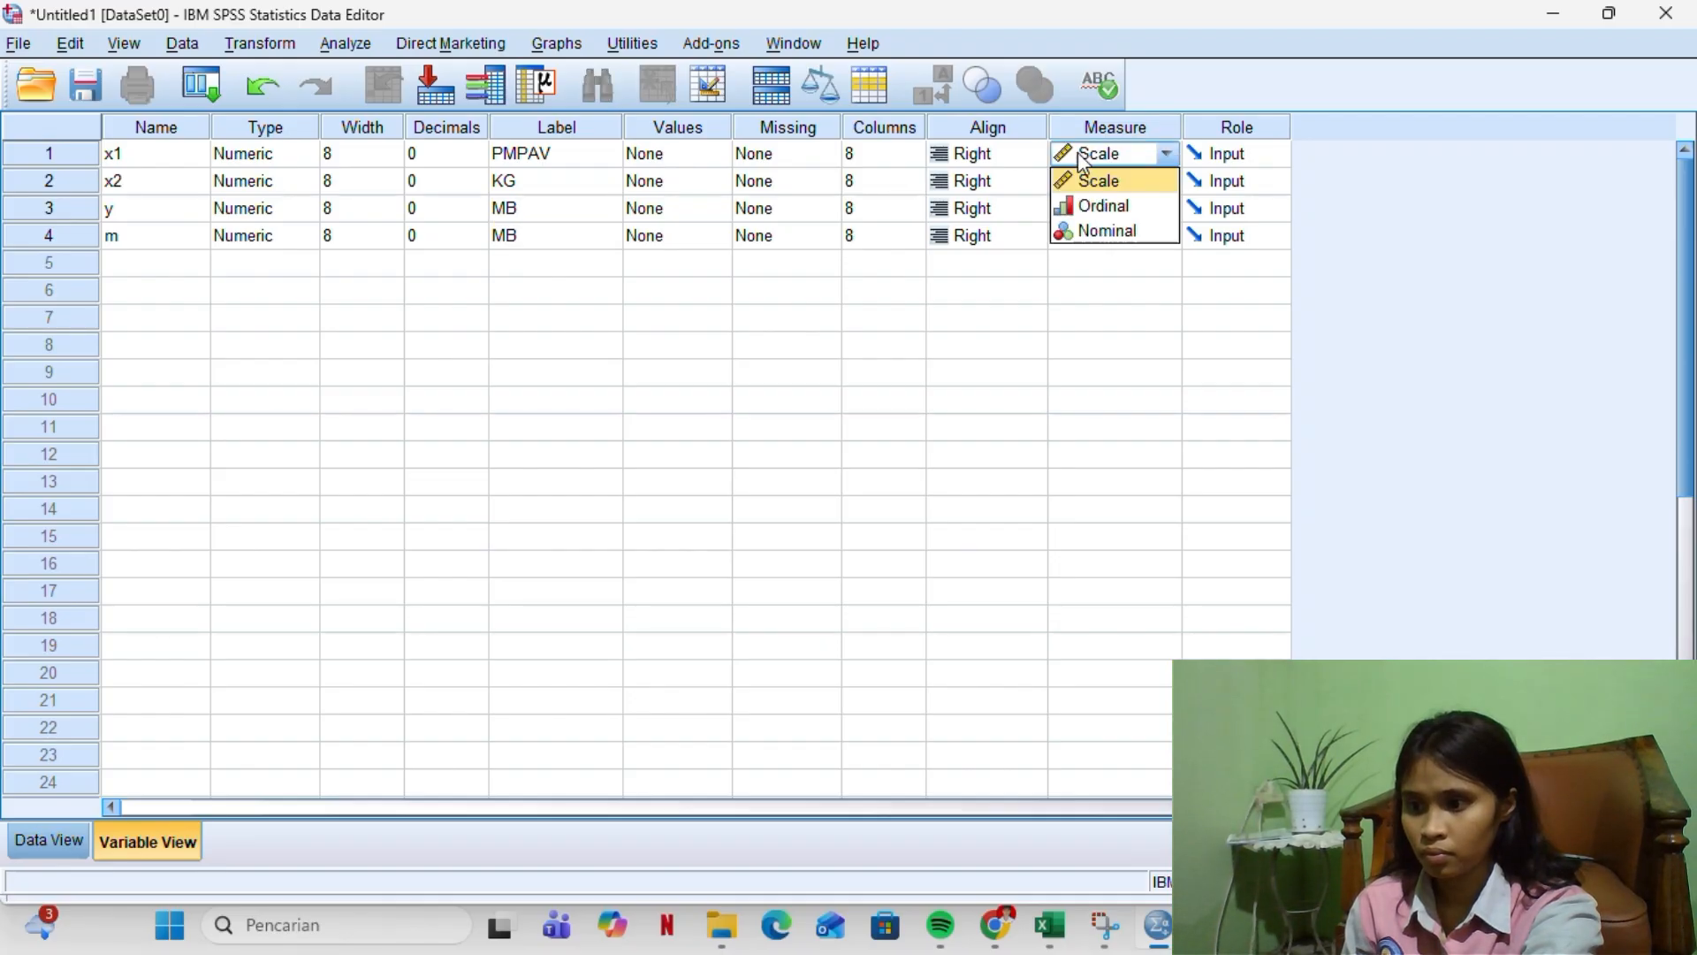
{"action": "left_click", "coordinate": [1082, 162]}
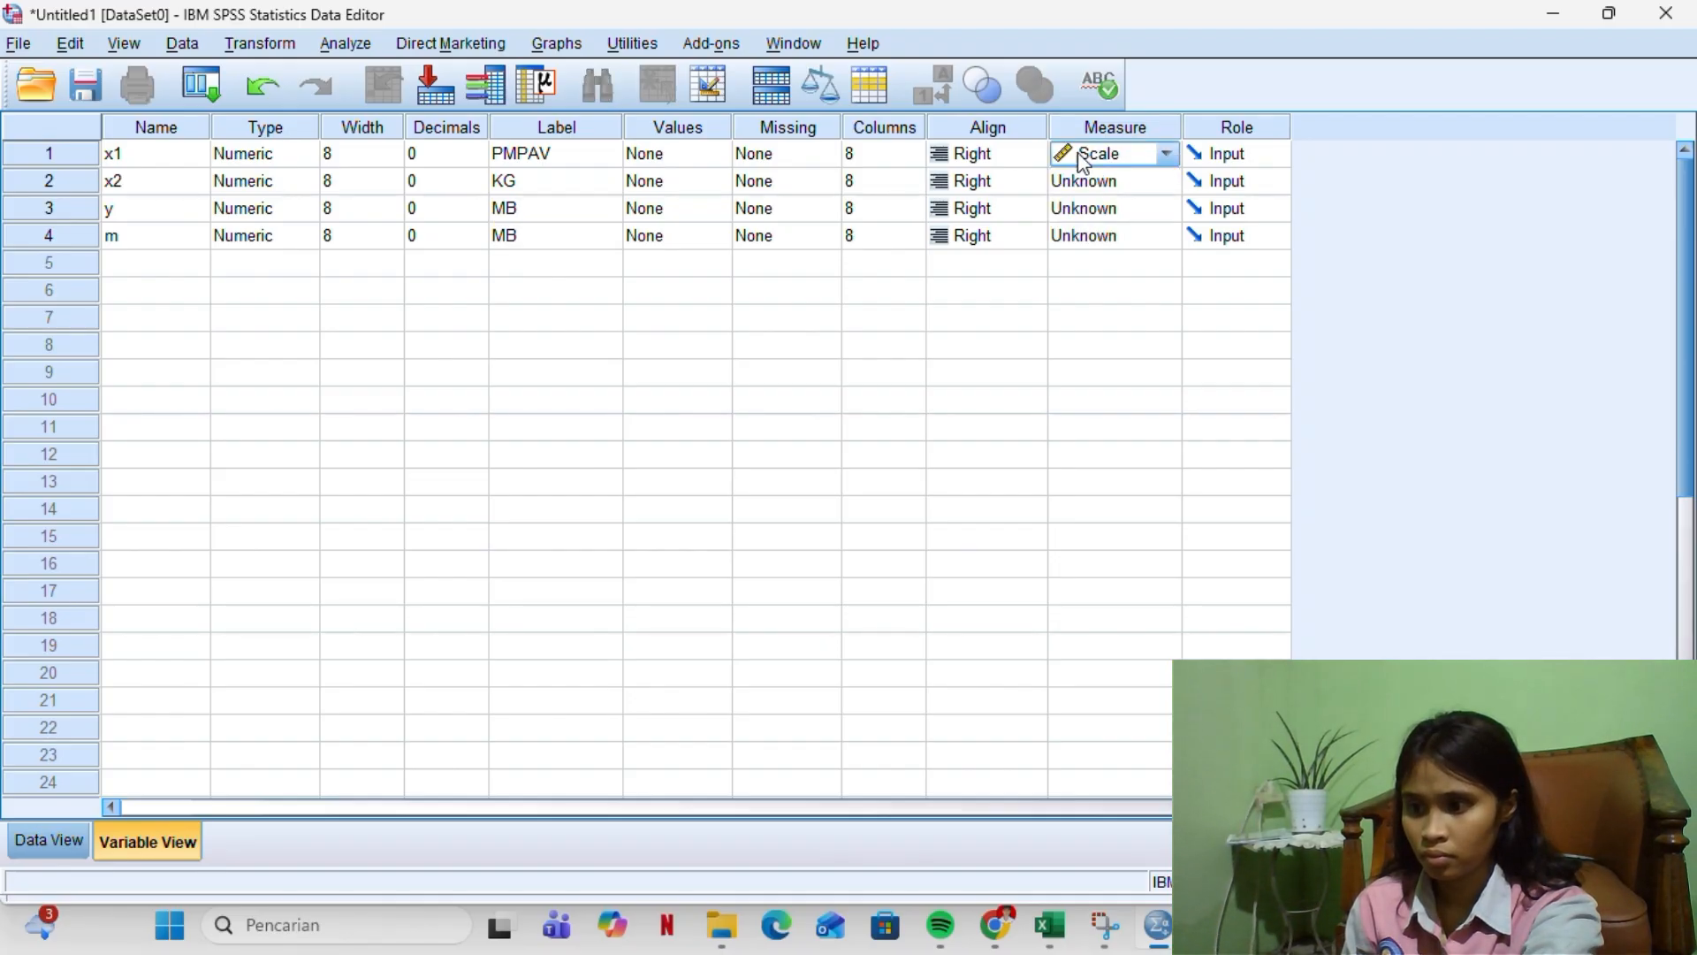
{"action": "key", "text": "Down"}
{"action": "key", "text": "Down"}
{"action": "key", "text": "Down"}
{"action": "key", "text": "Down"}
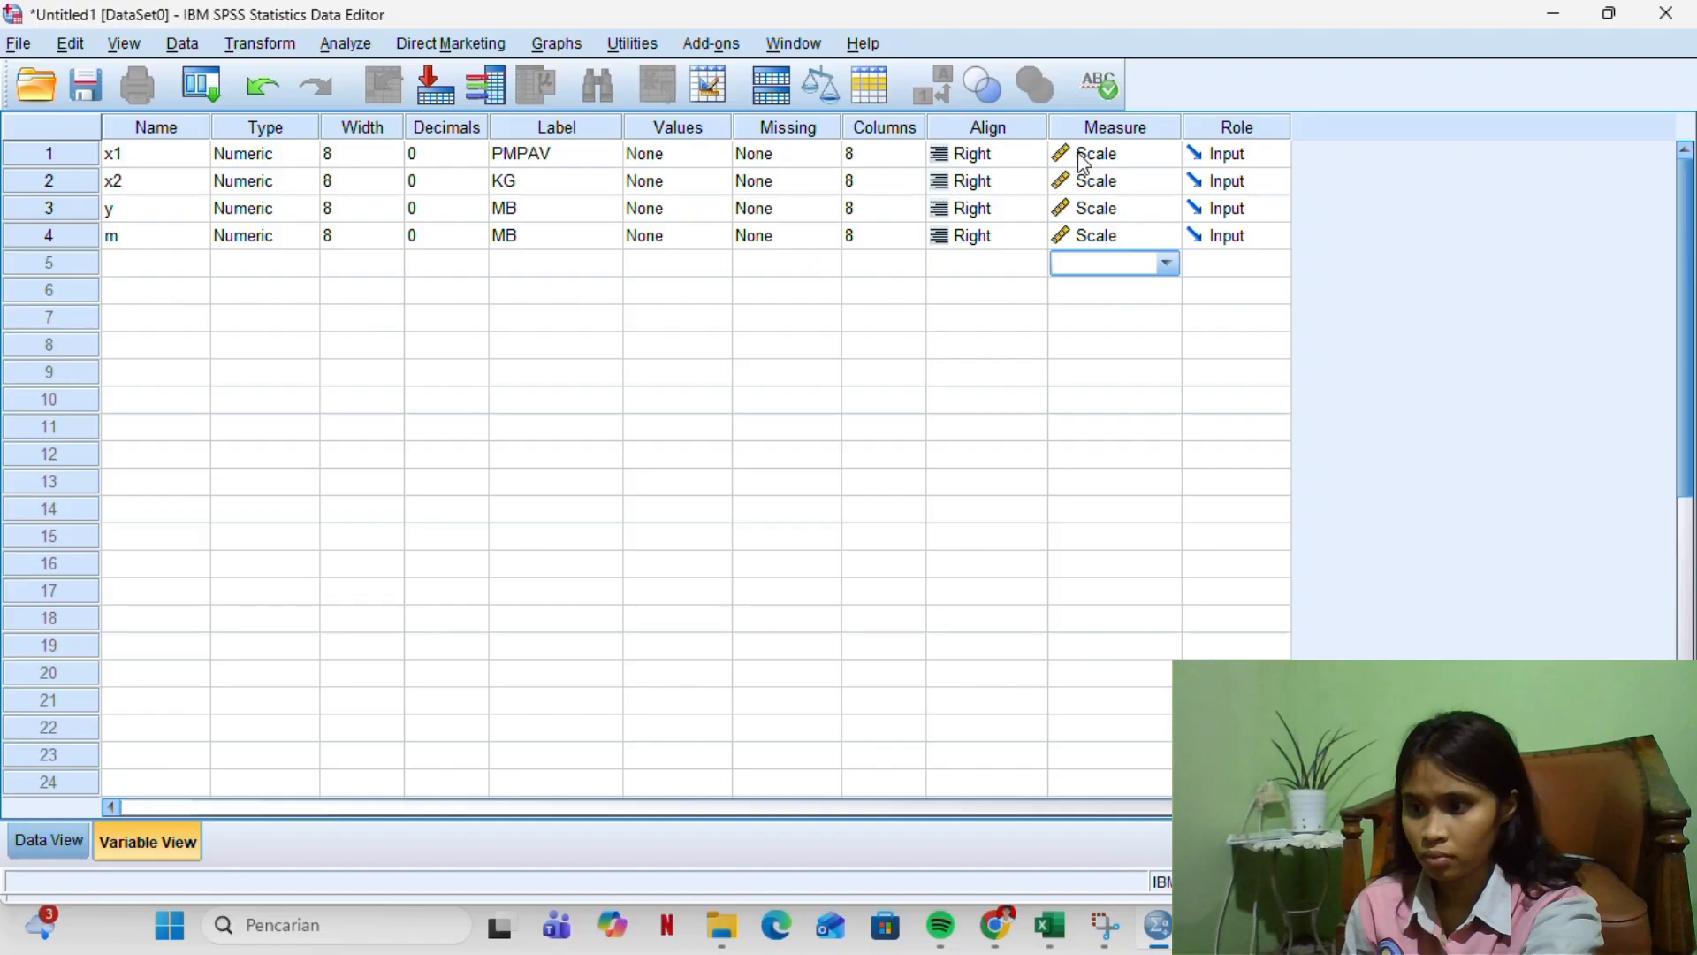
Paste the copied TOTAL X1, TOTAL X2, TOTAL X3 and Total Y values from the Excel sheet into the dataset, starting at row 1 of x1
{"action": "left_click", "coordinate": [36, 839]}
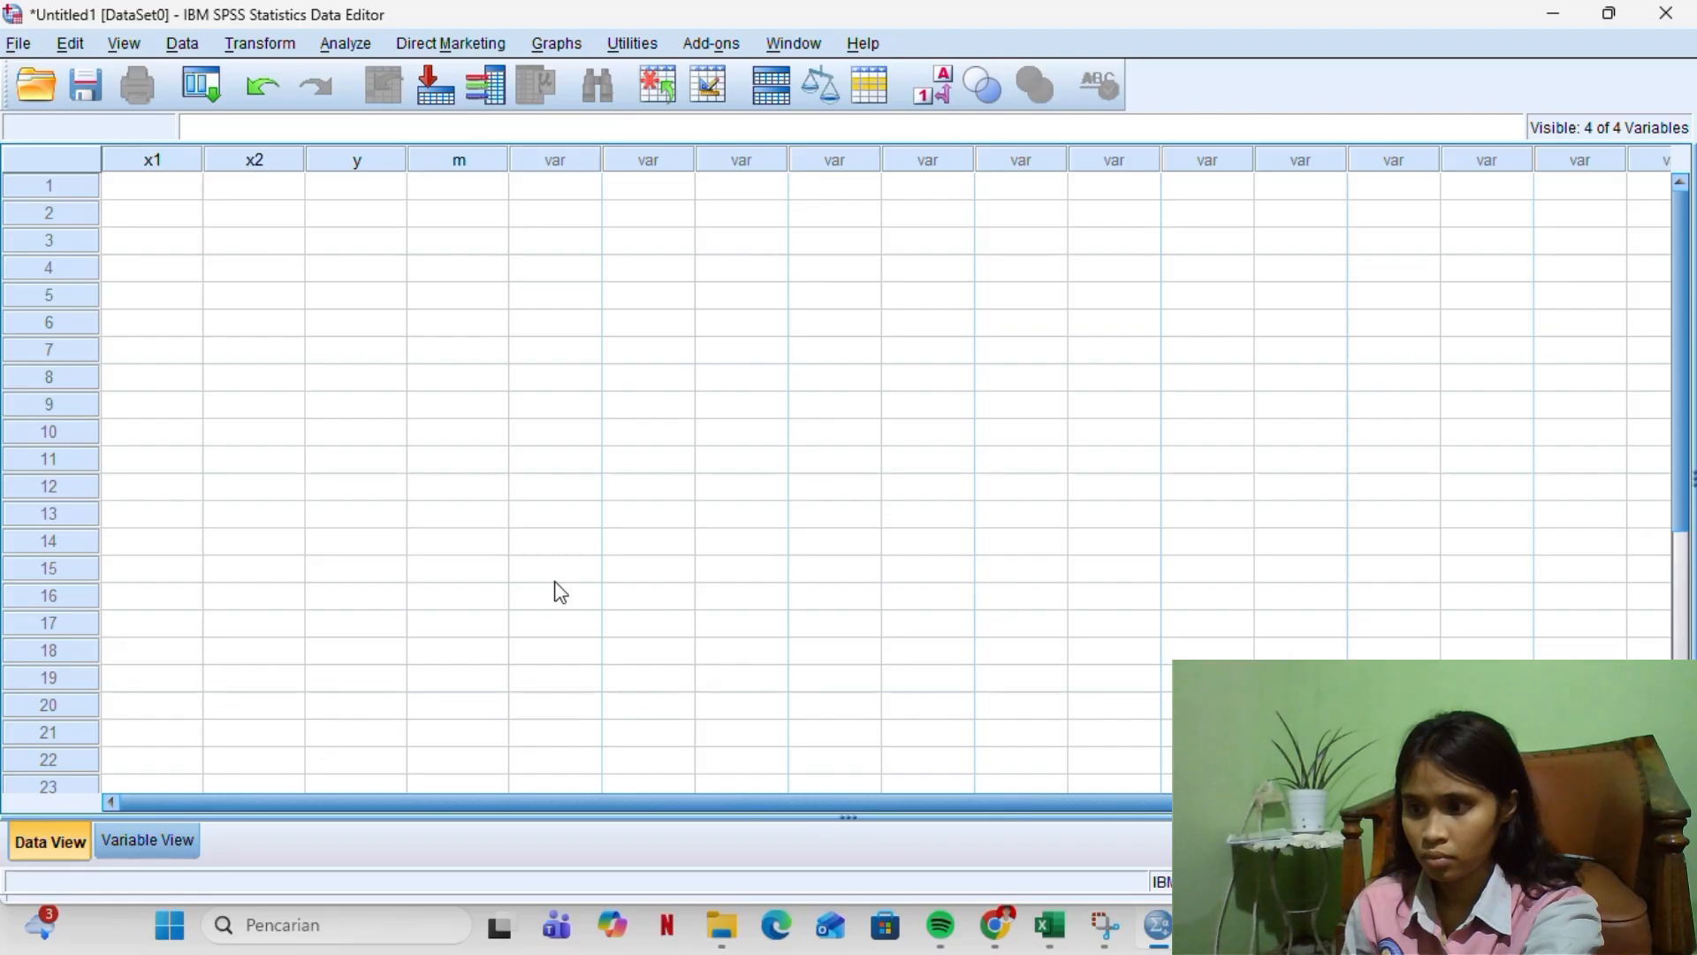
{"action": "mouse_move", "coordinate": [1061, 939]}
{"action": "left_click", "coordinate": [1042, 850]}
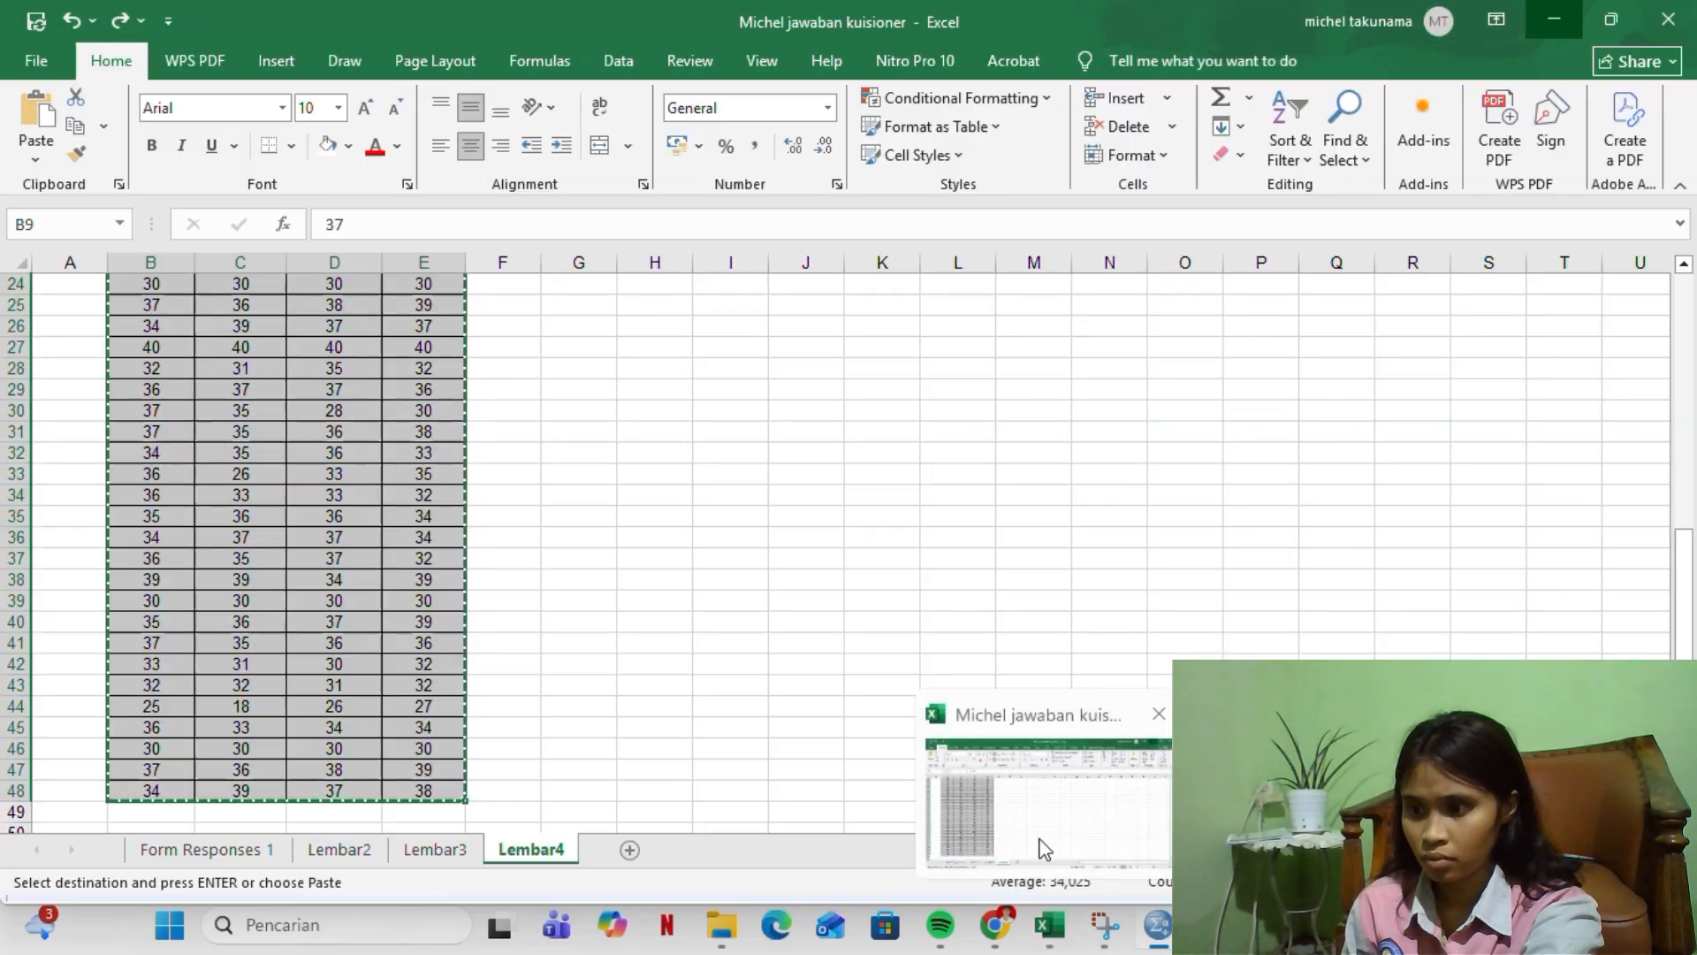
{"action": "scroll", "coordinate": [310, 554], "scroll_direction": "up", "scroll_amount": 8}
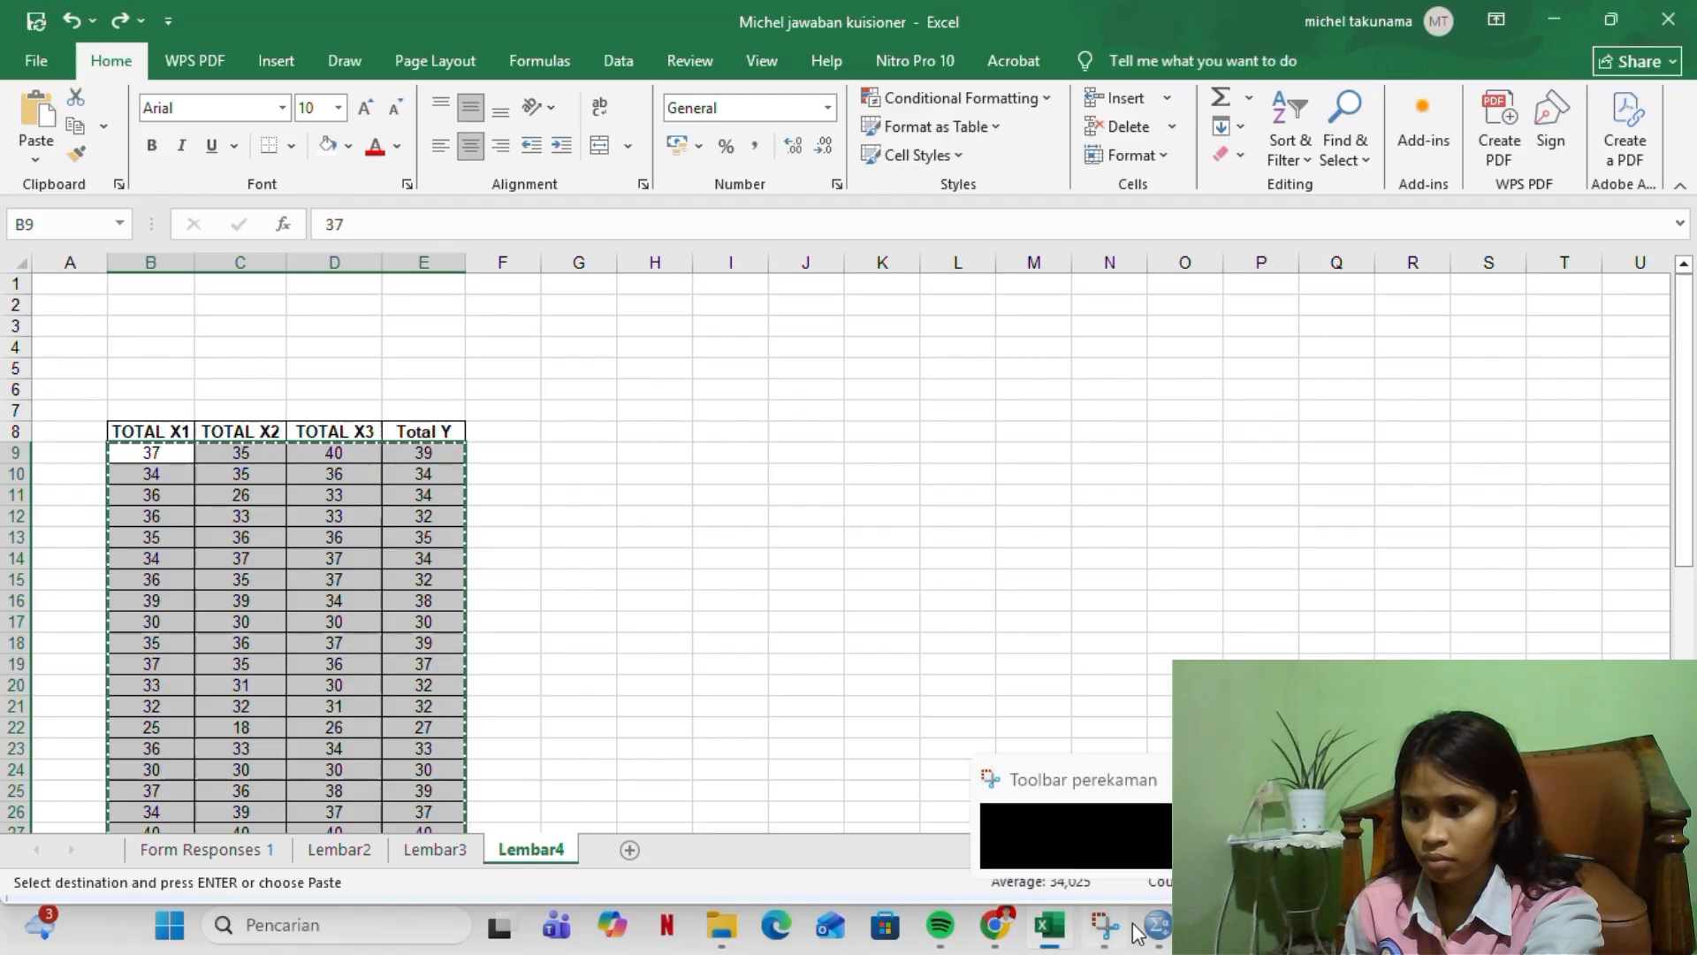
{"action": "mouse_move", "coordinate": [1155, 944]}
{"action": "left_click", "coordinate": [1056, 798]}
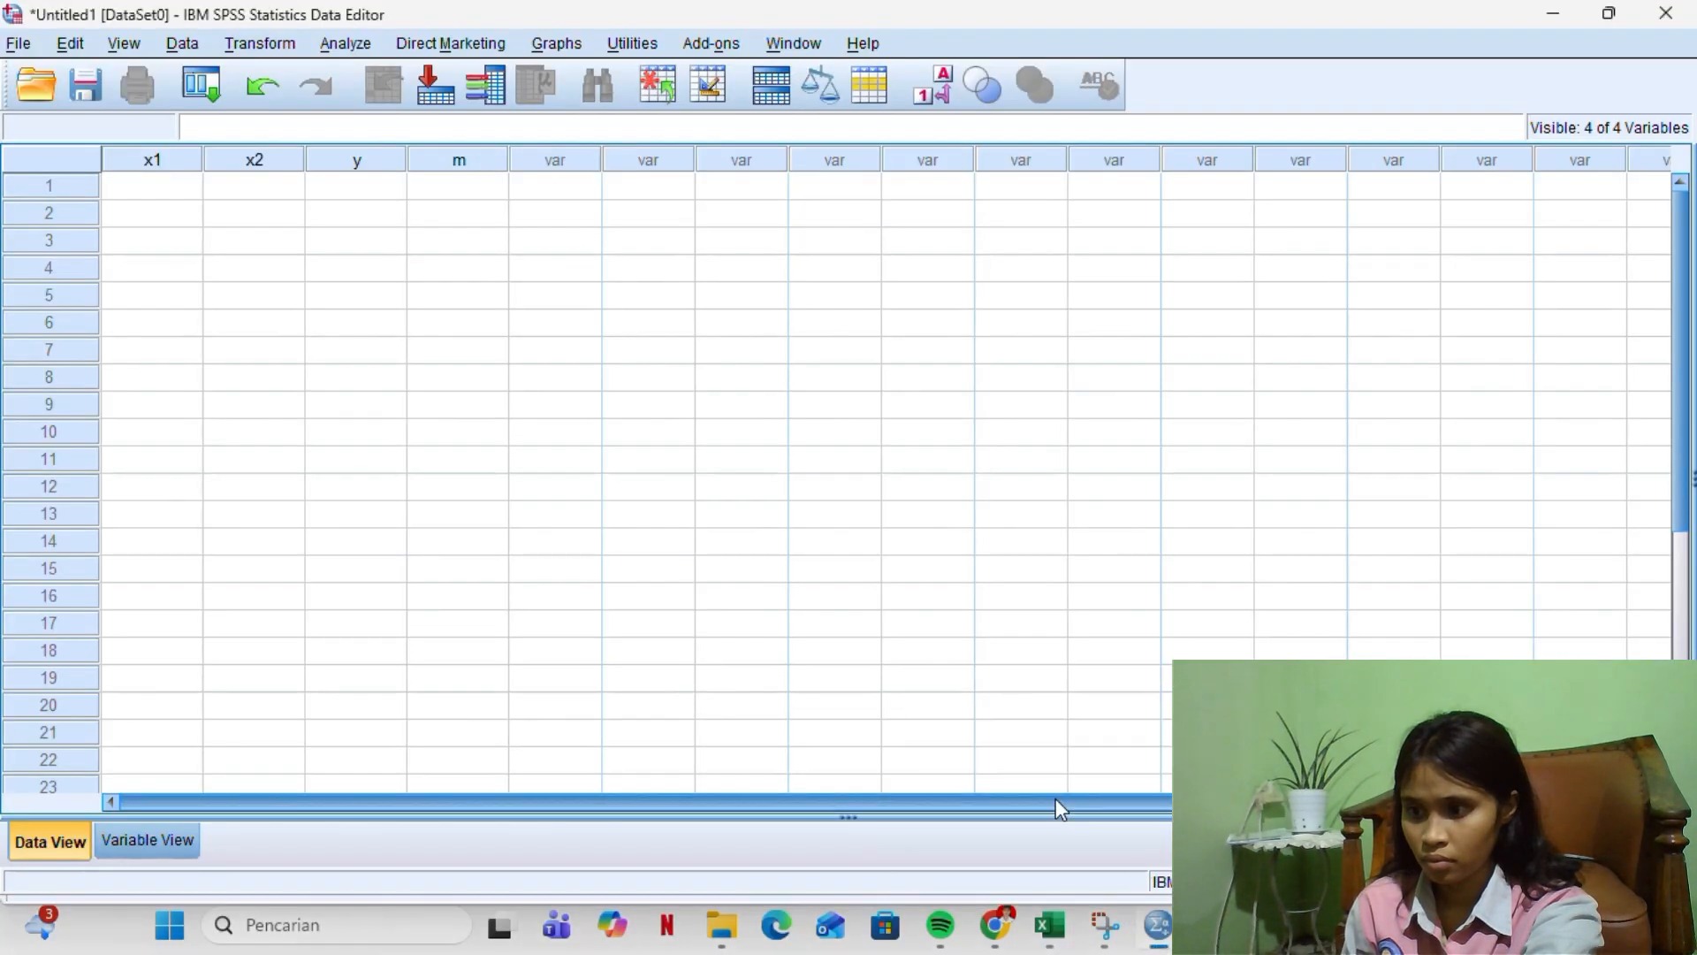
{"action": "left_click", "coordinate": [148, 194]}
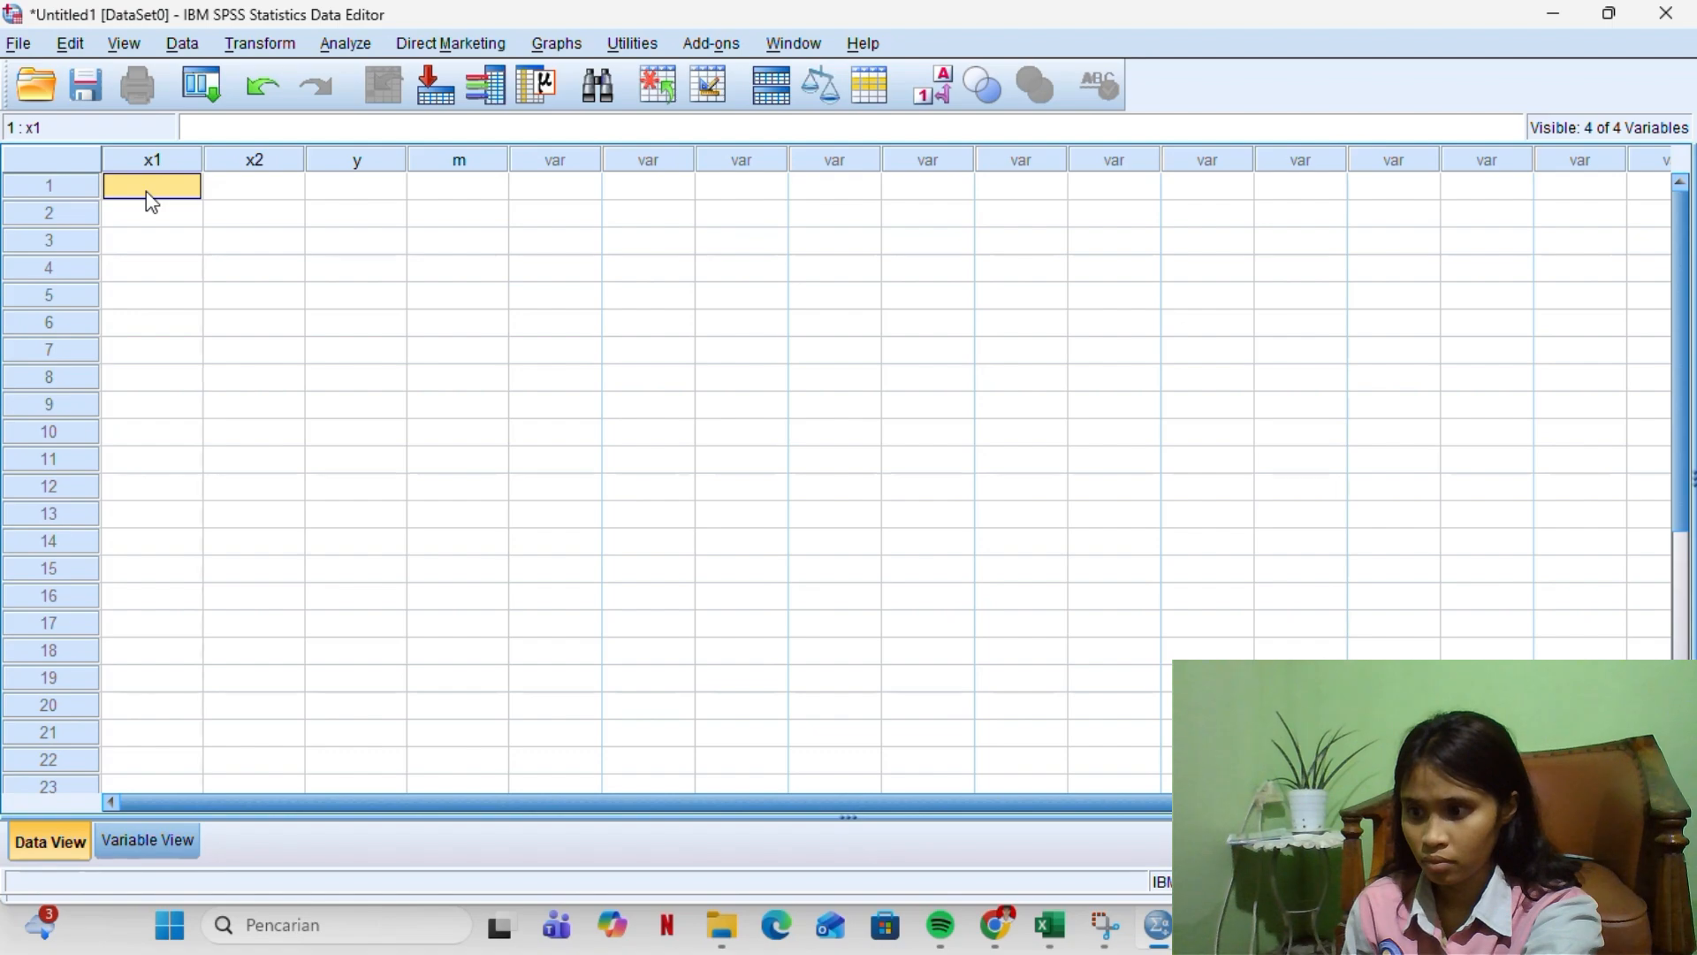
{"action": "key", "text": "ctrl+v"}
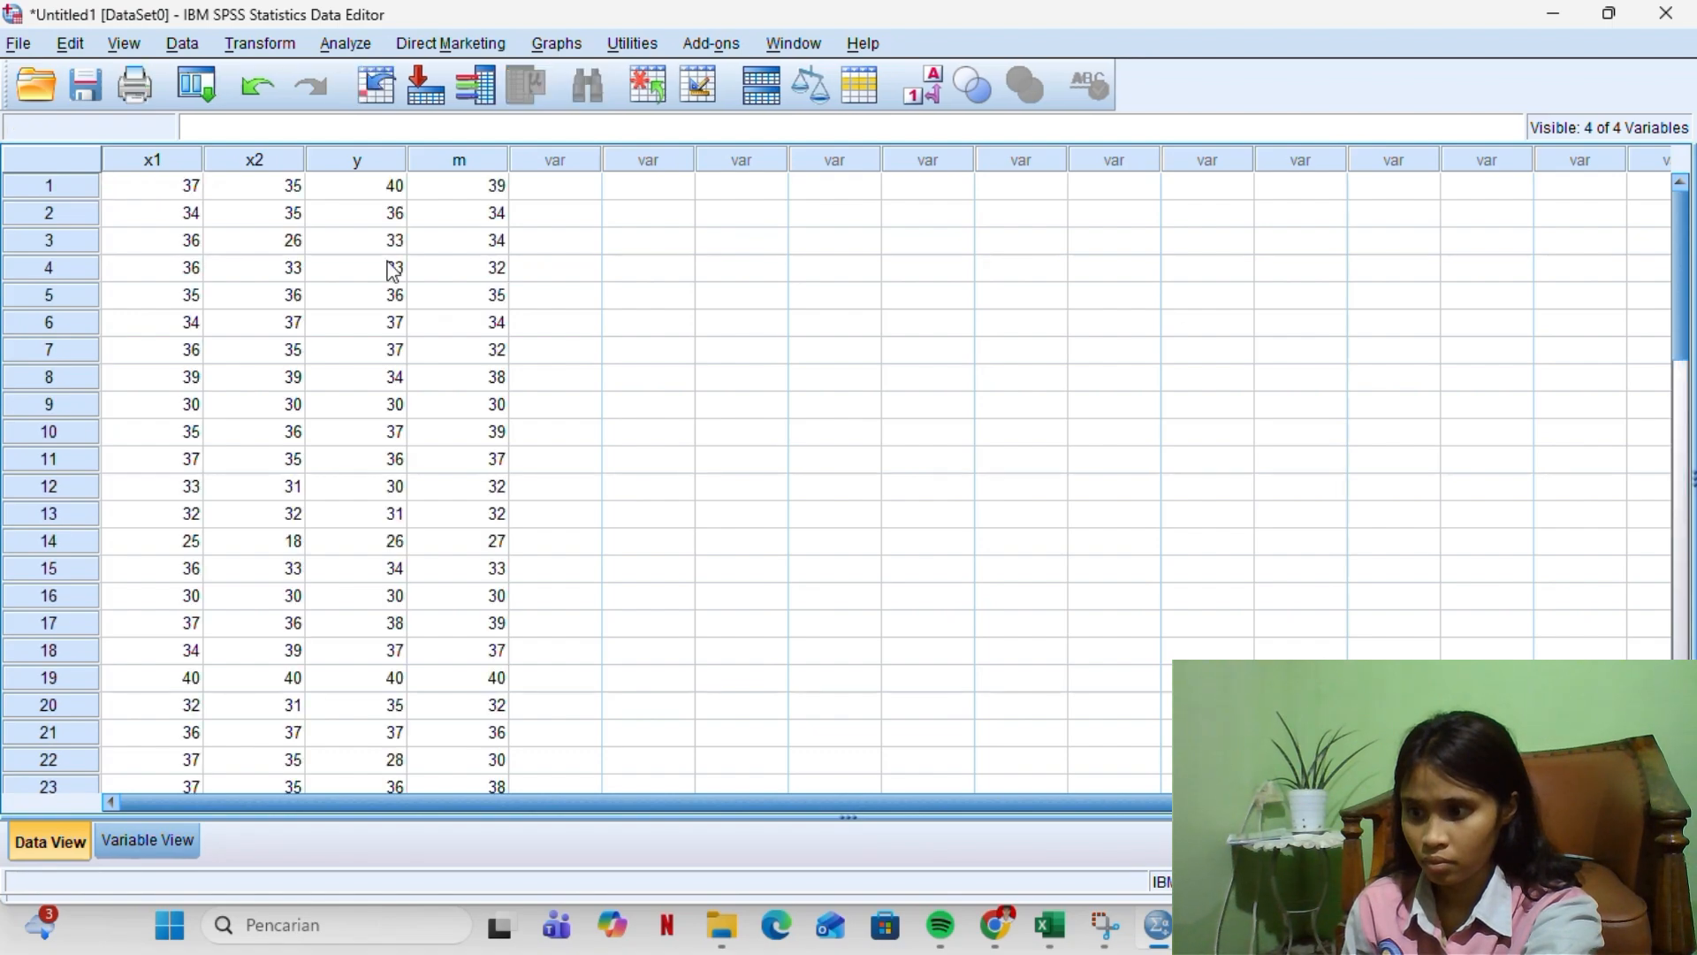
Start a linear regression analysis with MB [y] as the dependent variable
{"action": "left_click", "coordinate": [323, 46]}
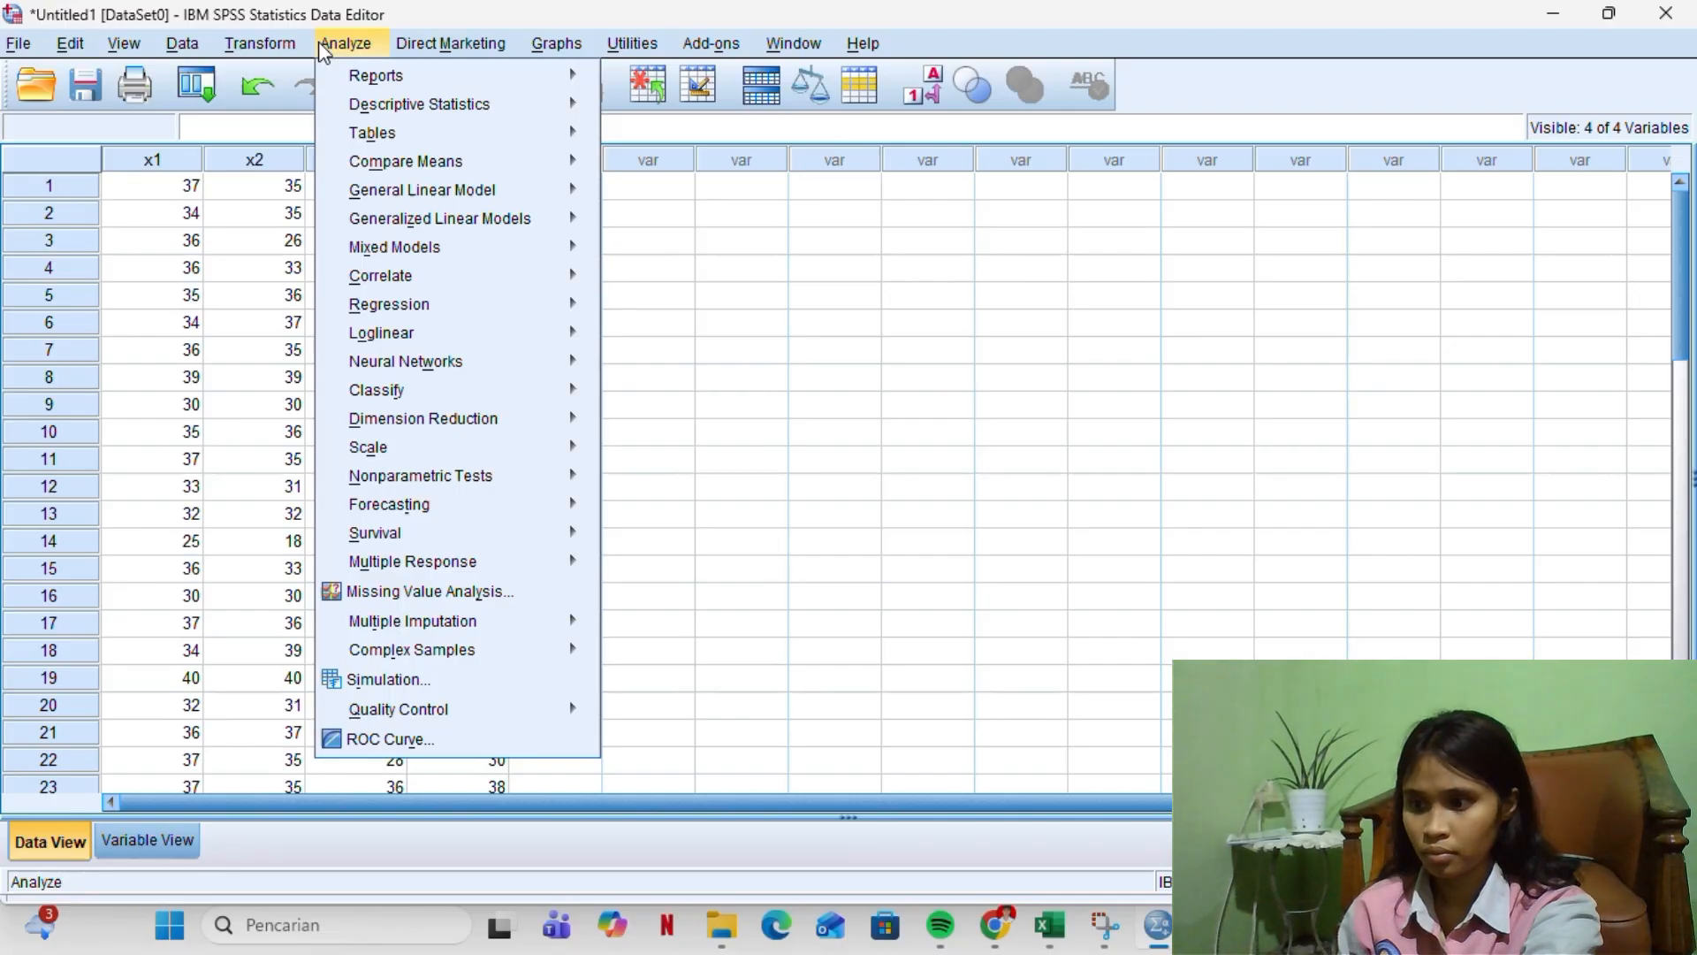
{"action": "mouse_move", "coordinate": [492, 379]}
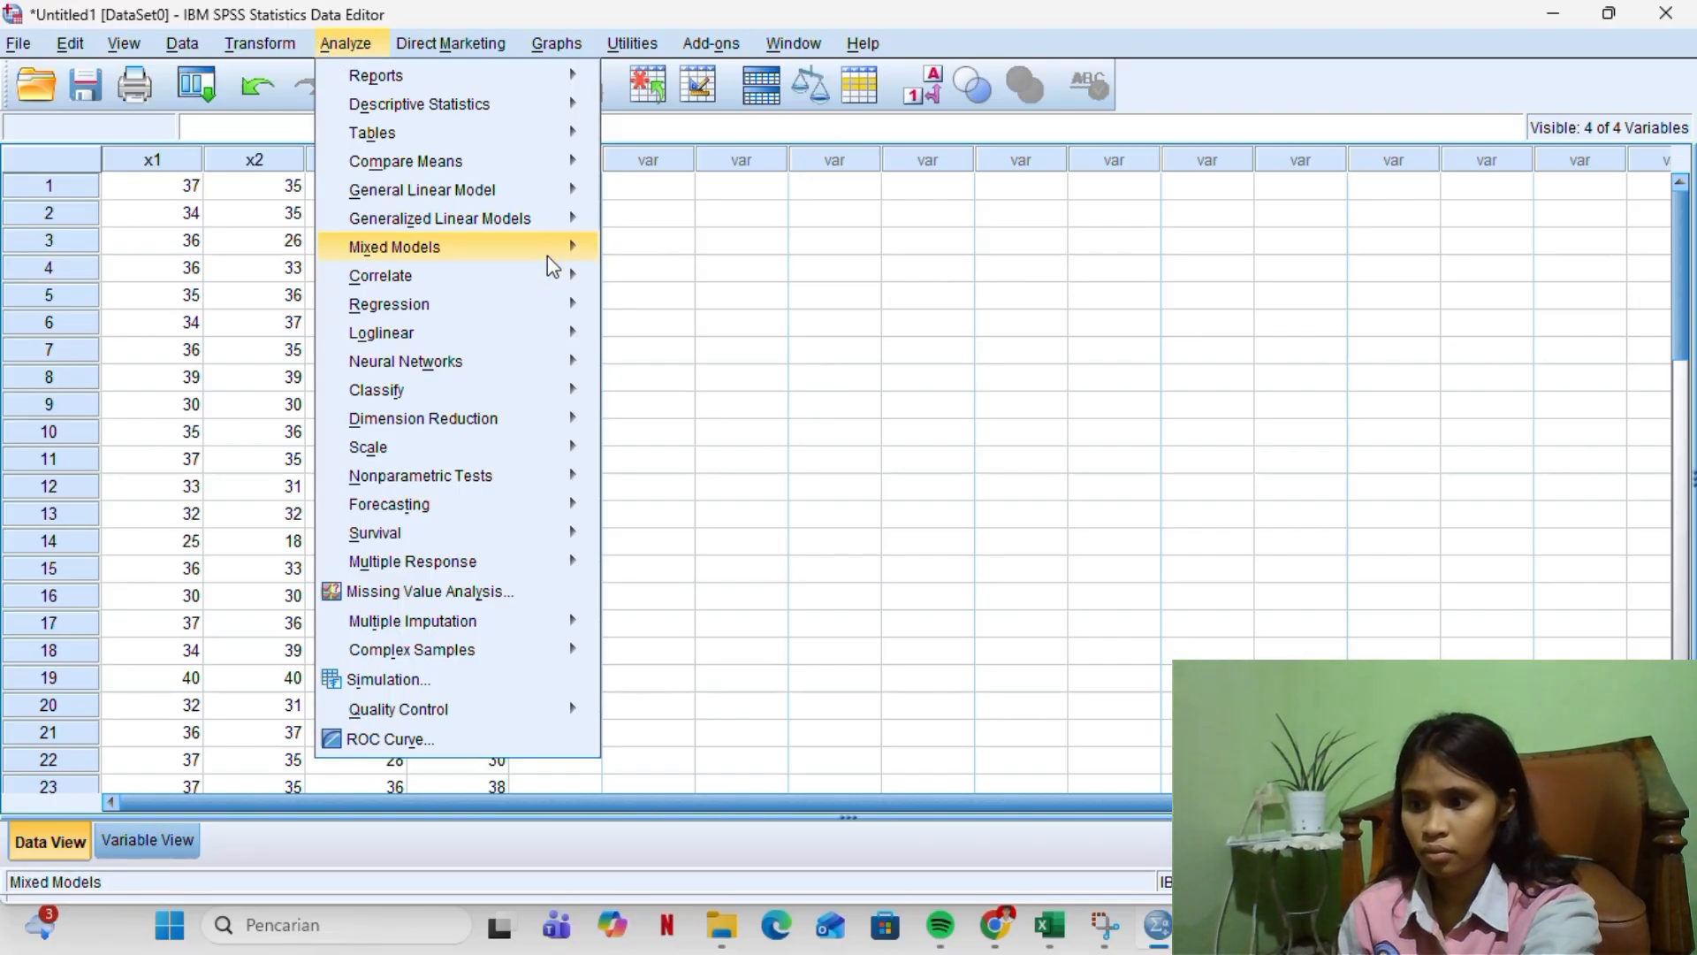
{"action": "mouse_move", "coordinate": [566, 218]}
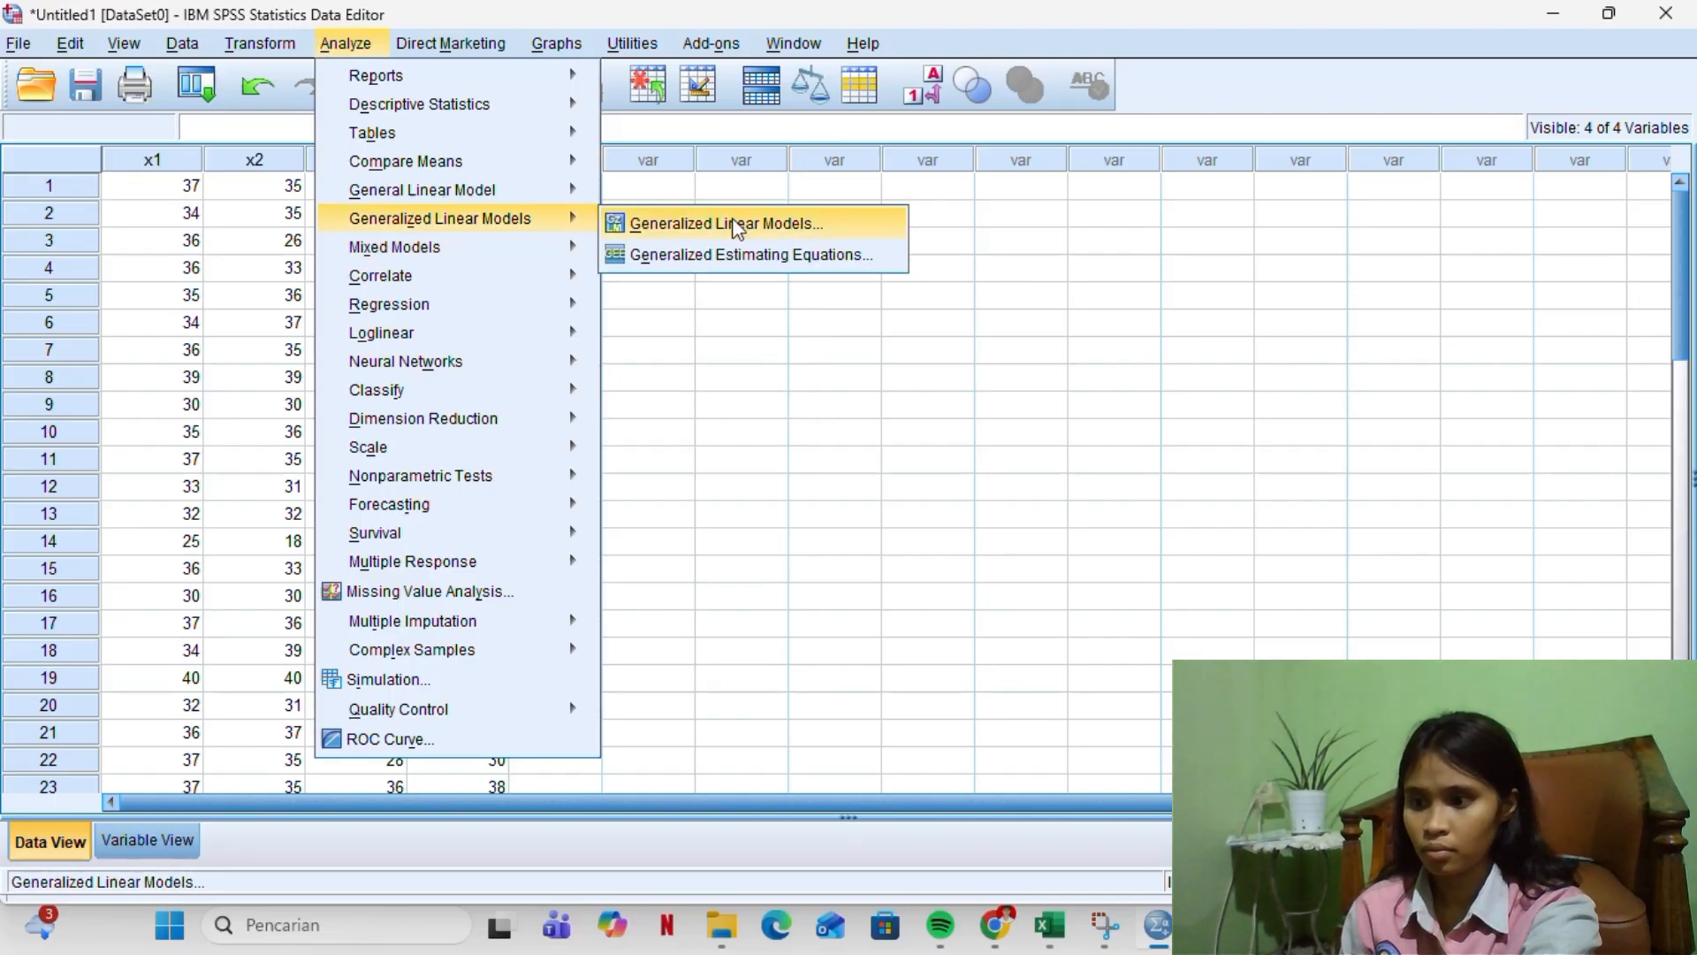
{"action": "mouse_move", "coordinate": [497, 316]}
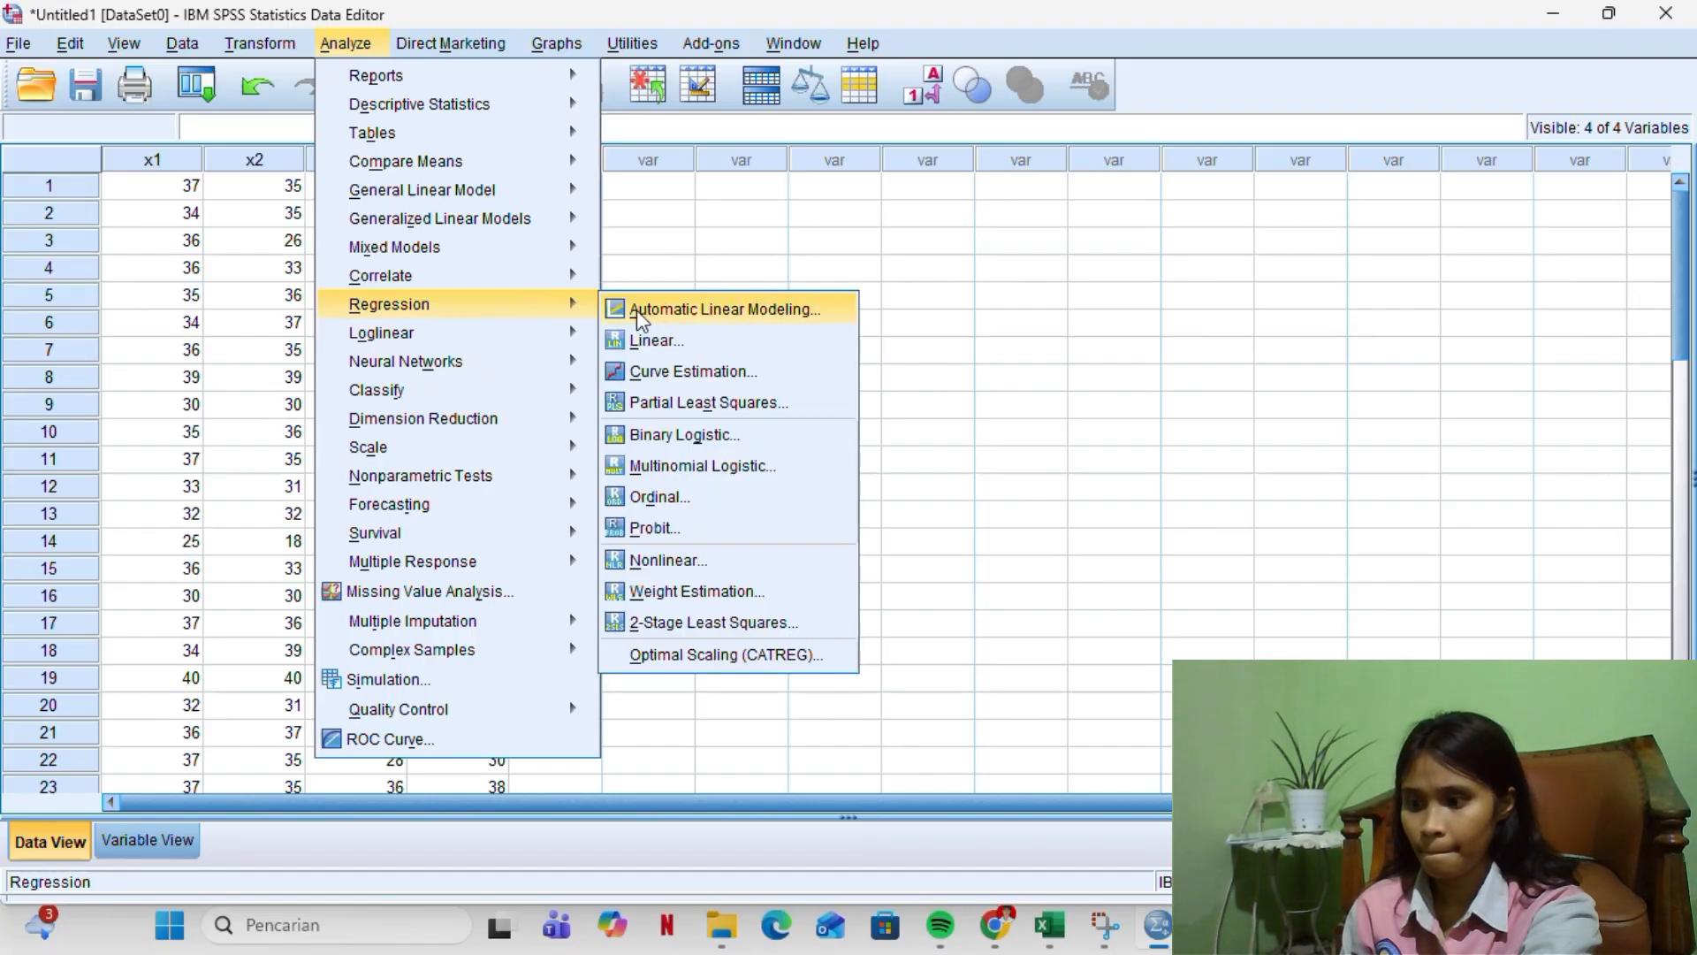
{"action": "left_click", "coordinate": [656, 345]}
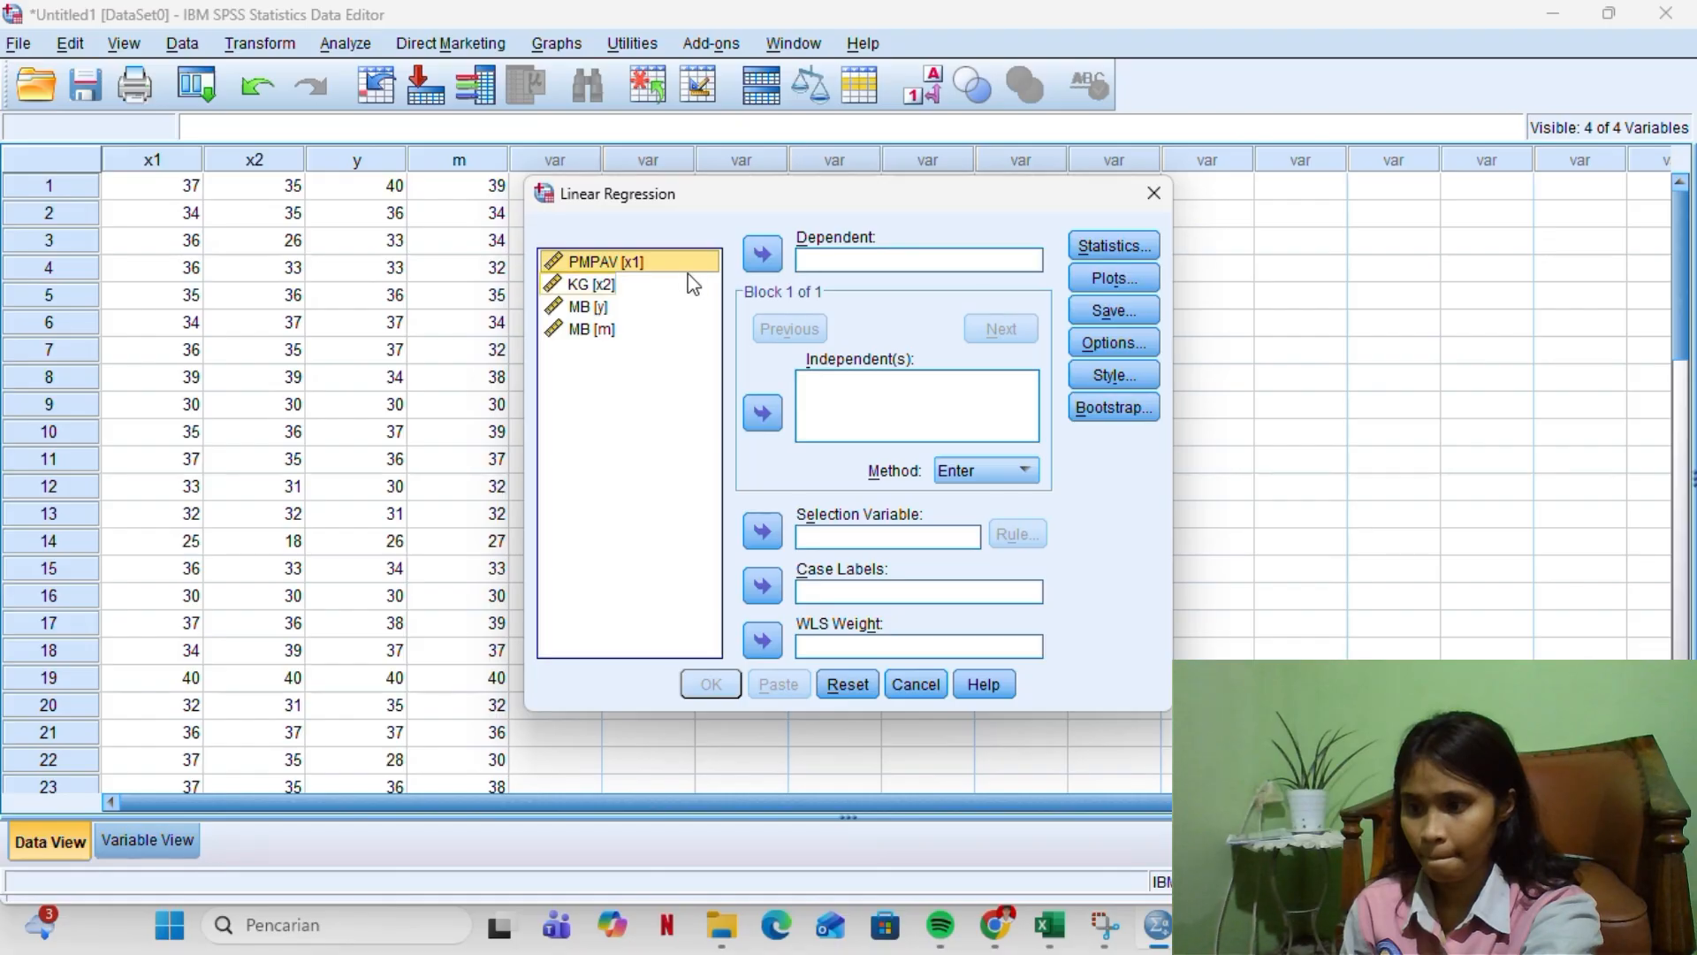
{"action": "left_click", "coordinate": [627, 315]}
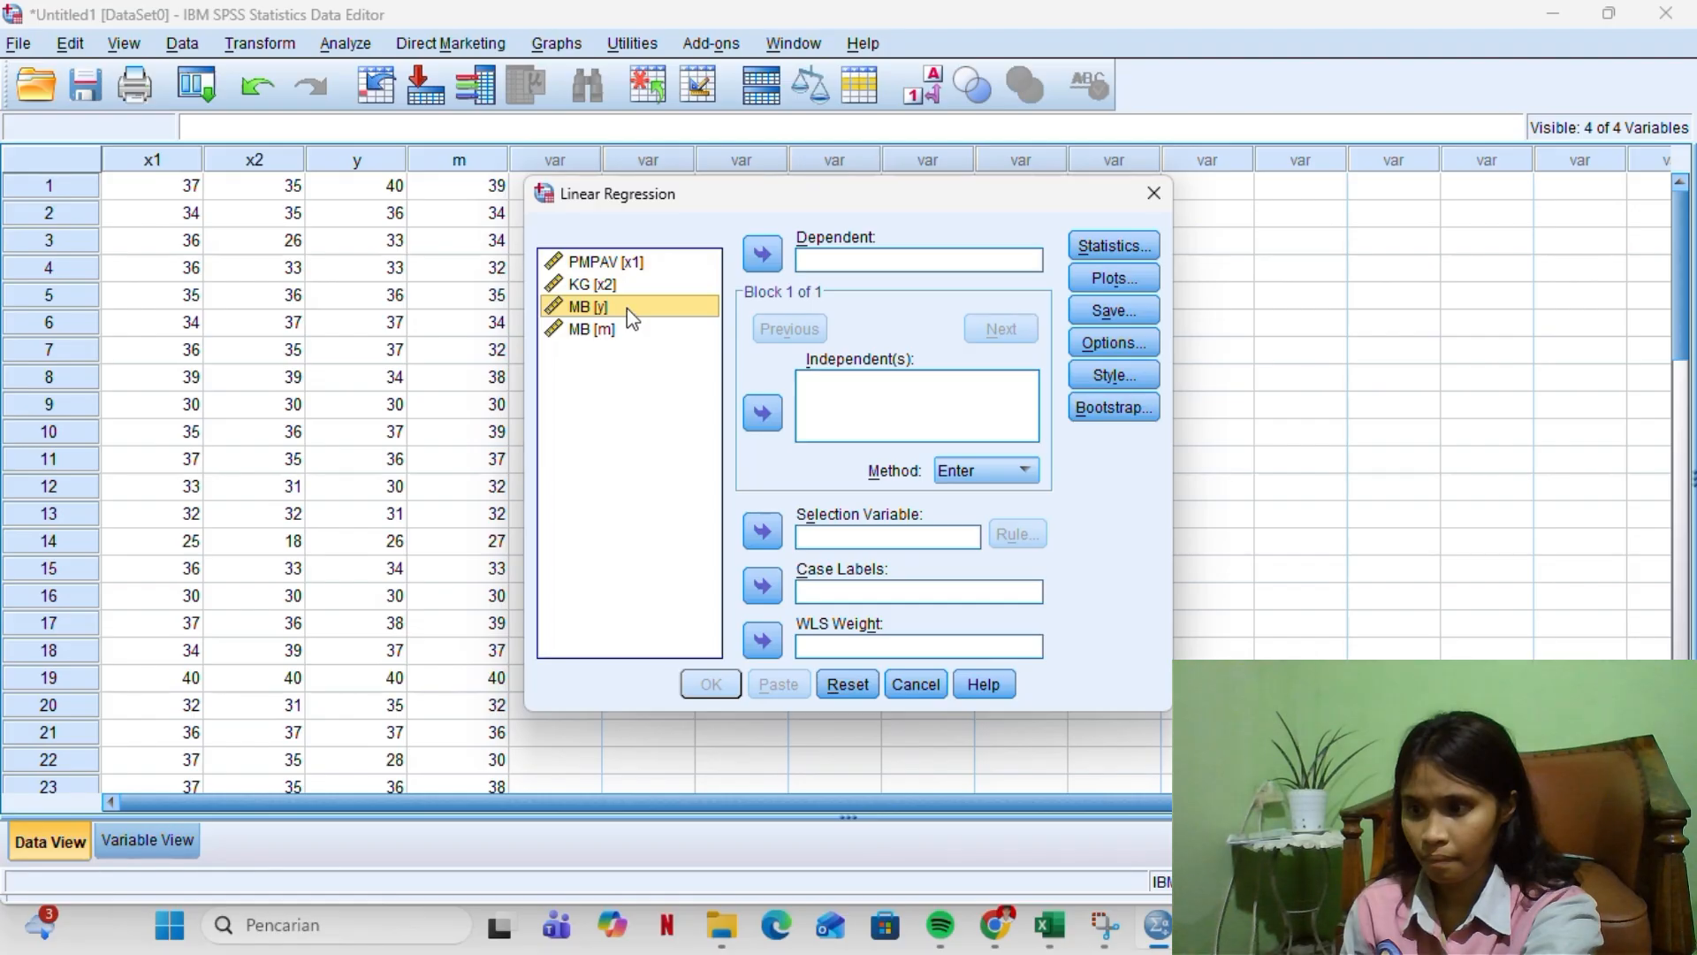
{"action": "left_click", "coordinate": [762, 255]}
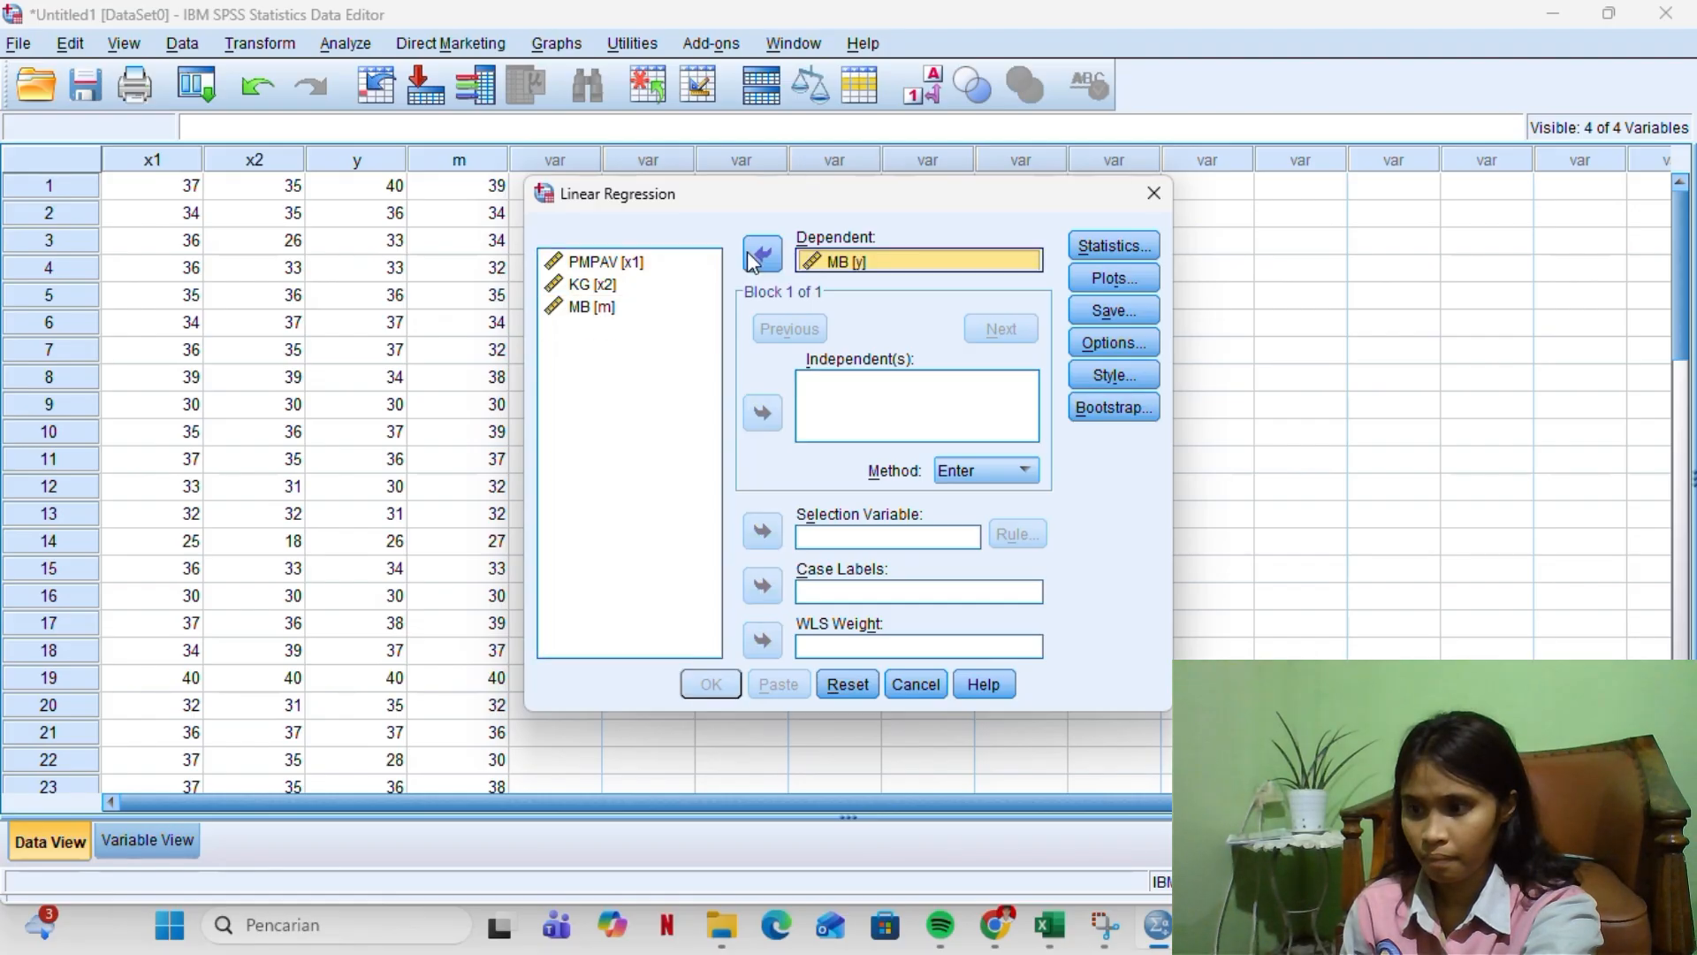
Add PMPAV [x1] and KG [x2] as the independent variables of the regression
{"action": "left_click", "coordinate": [698, 283]}
{"action": "left_click", "coordinate": [691, 271]}
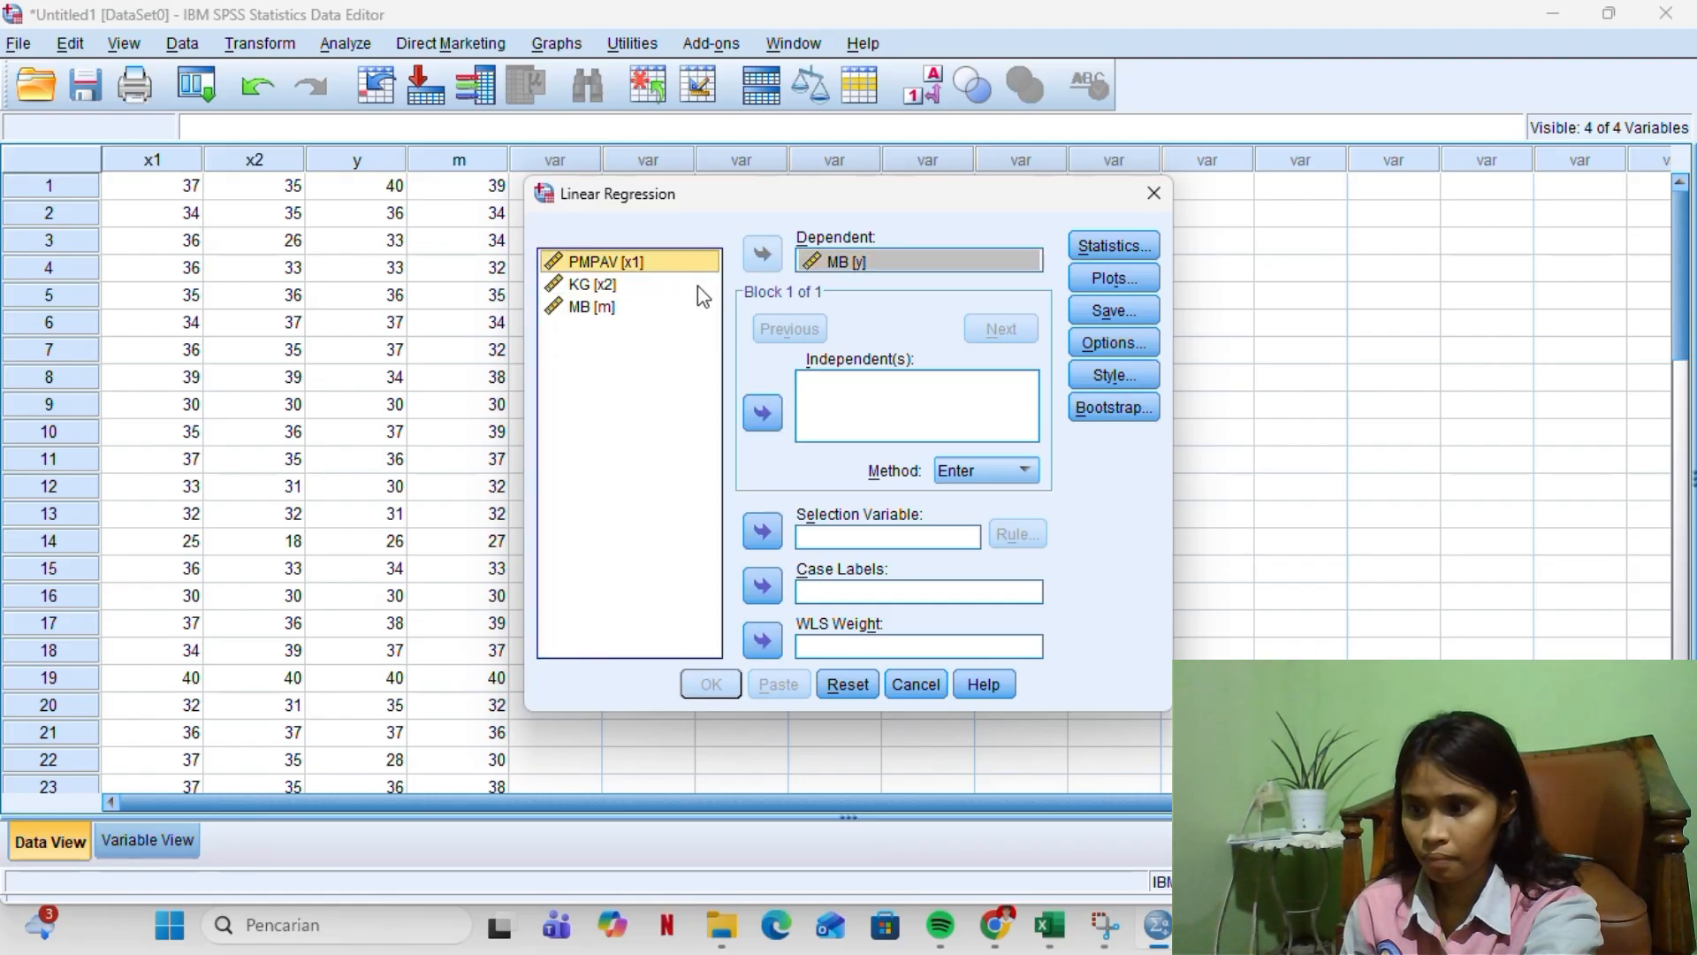
{"action": "left_click", "coordinate": [773, 425]}
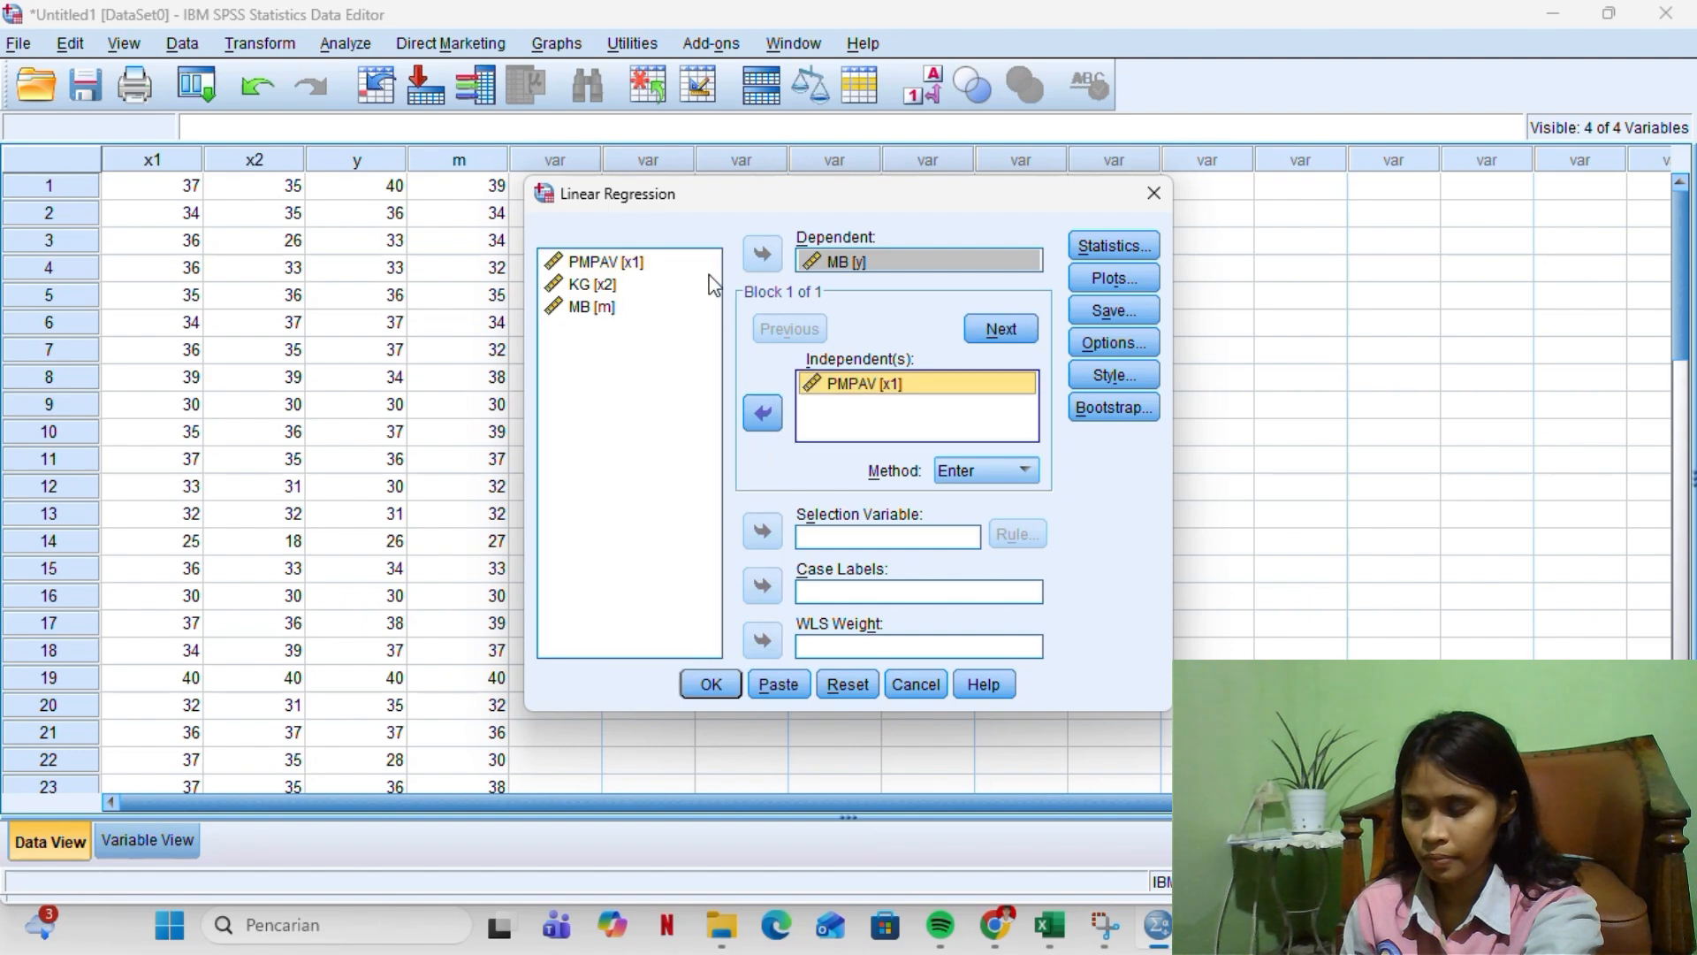
{"action": "left_click", "coordinate": [707, 283]}
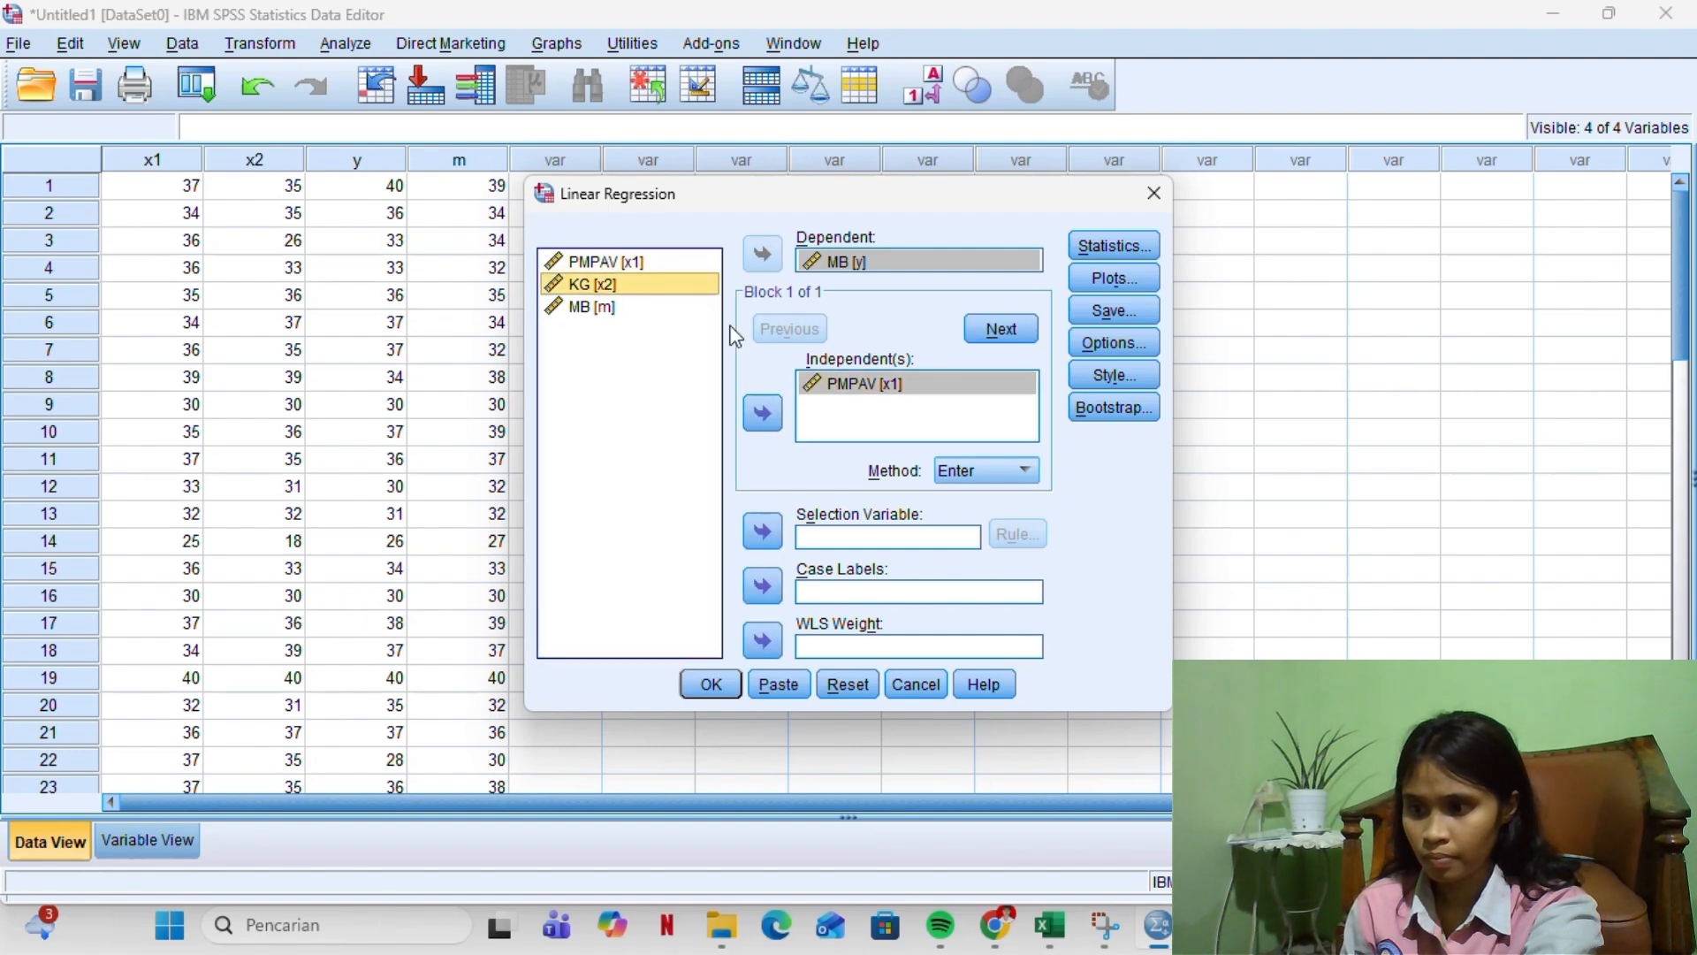
{"action": "left_click", "coordinate": [762, 413]}
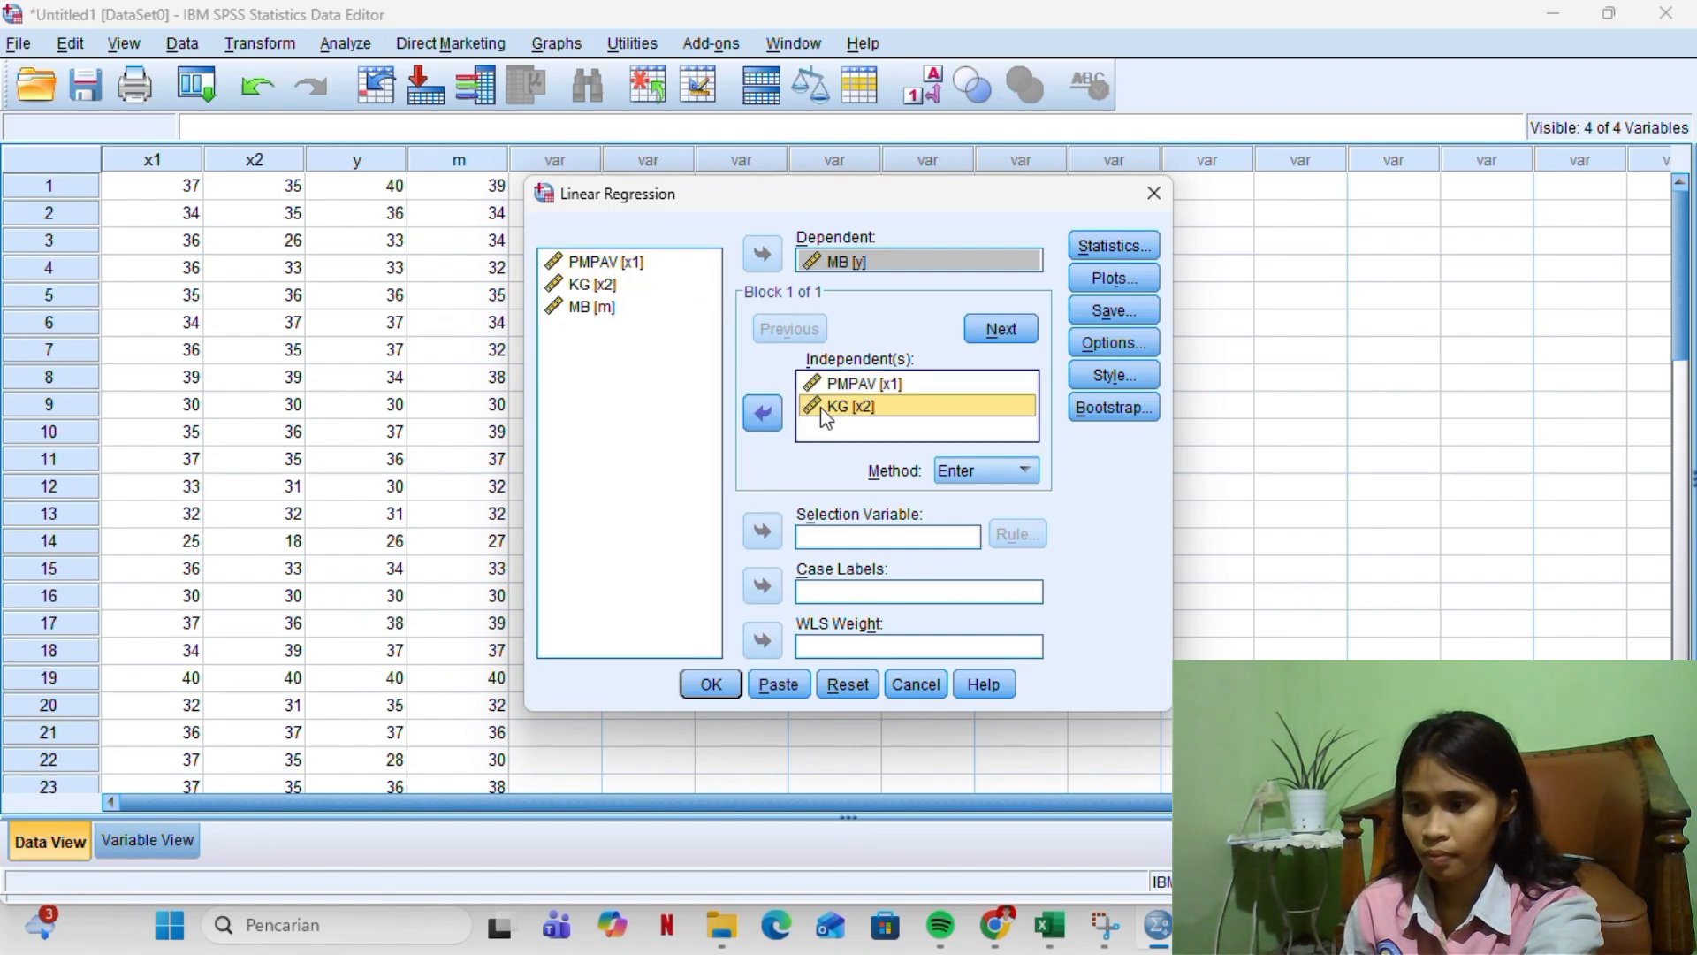
Run the linear regression with the default statistics, review the ANOVA and Coefficients tables, and return to the dataset
{"action": "left_click", "coordinate": [1076, 265]}
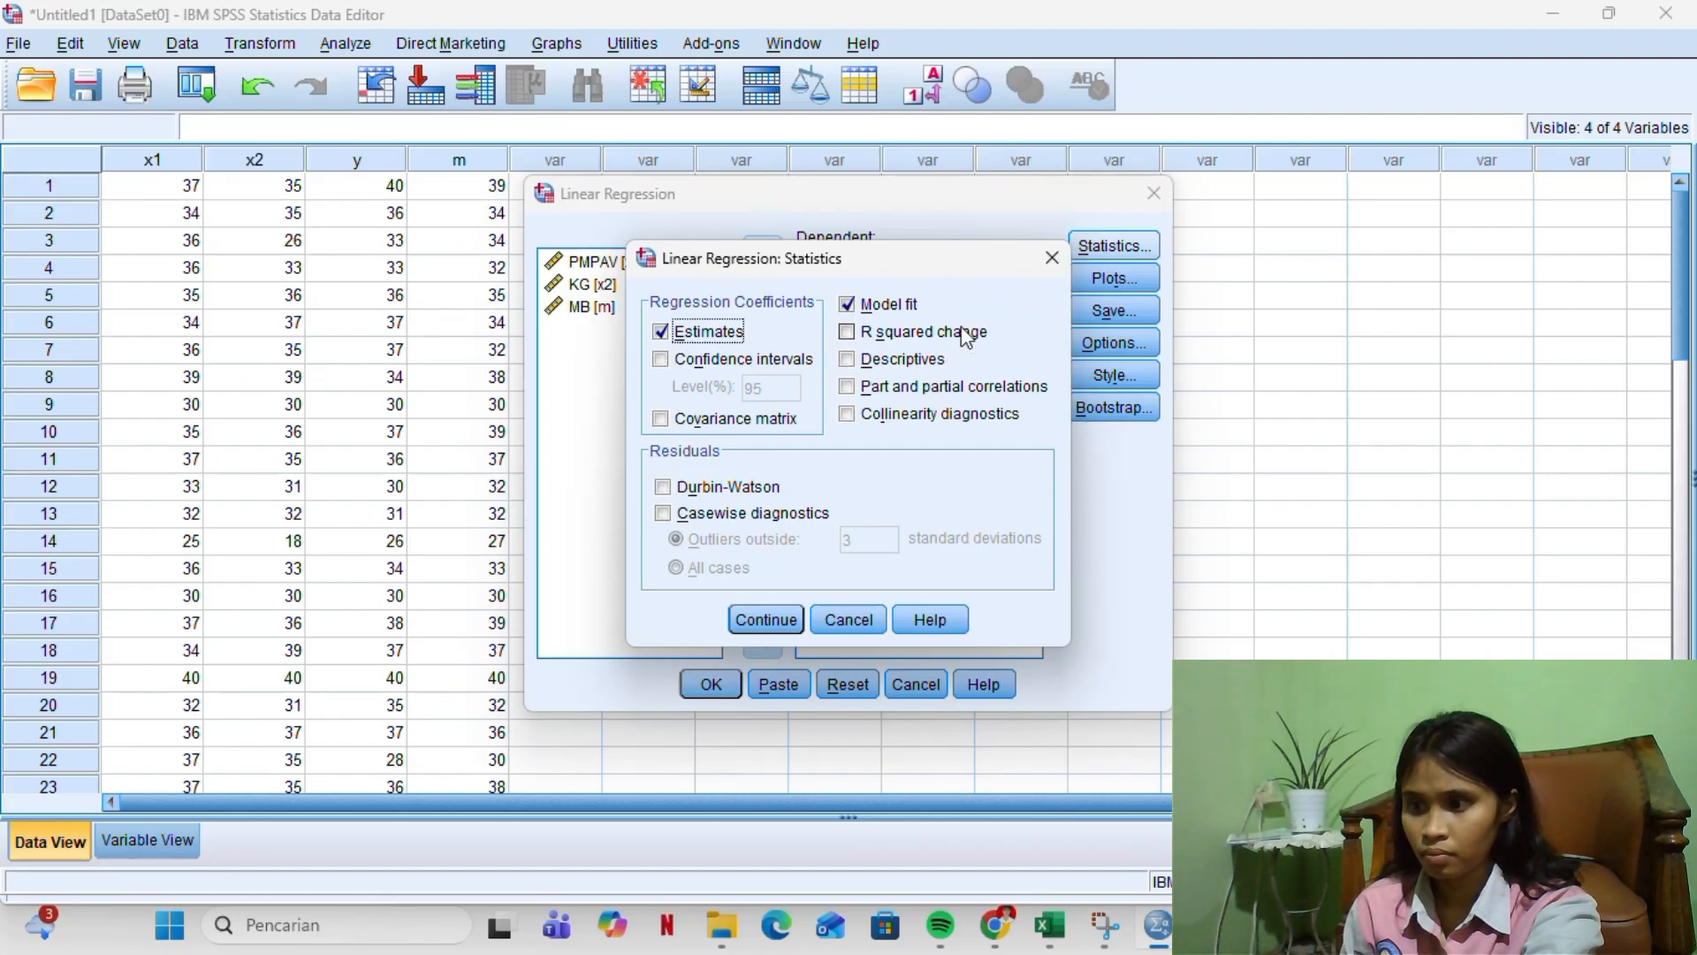
{"action": "left_click", "coordinate": [1050, 256]}
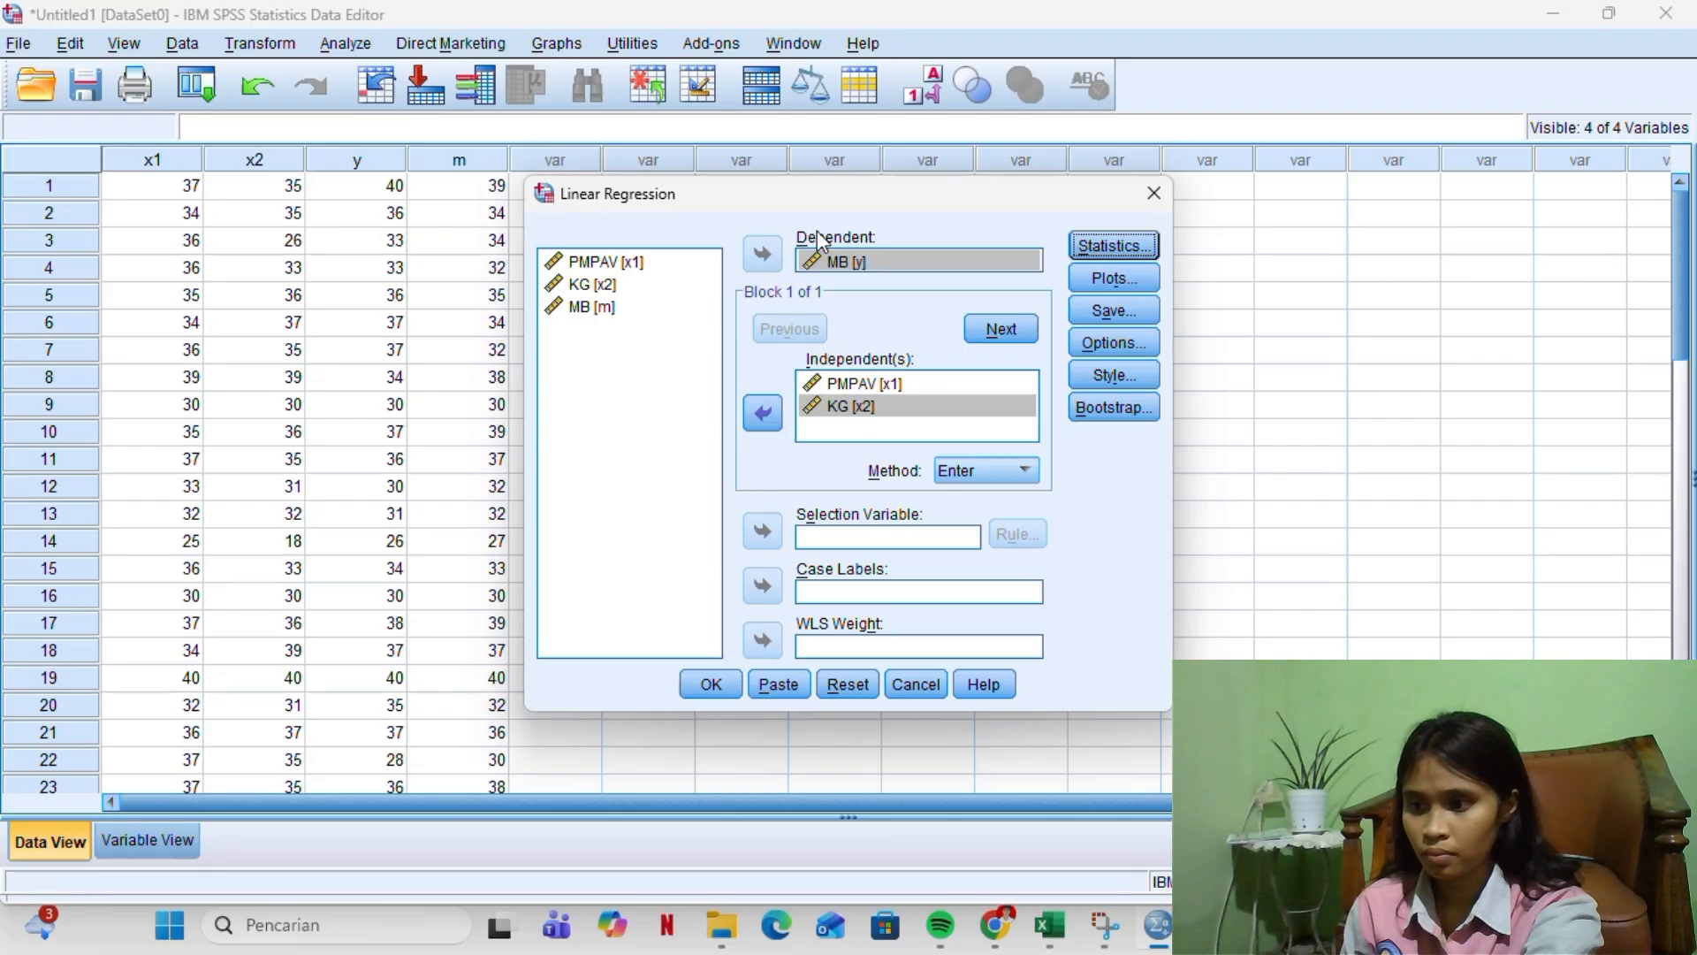
{"action": "left_click", "coordinate": [714, 684]}
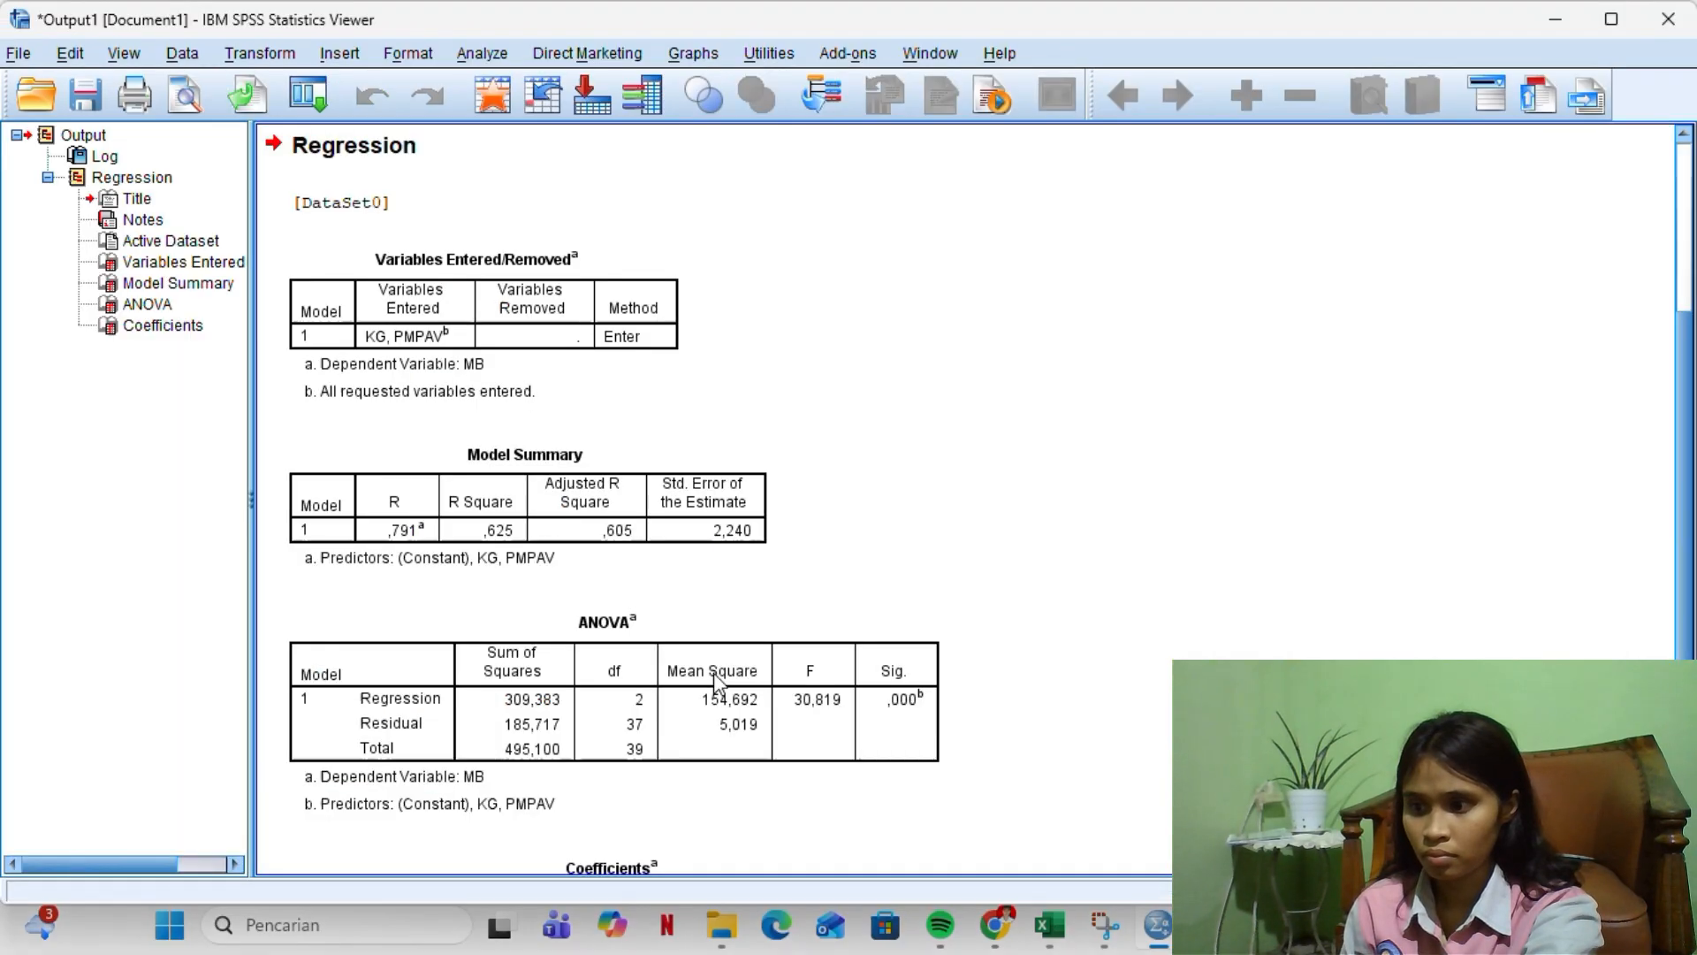
{"action": "scroll", "coordinate": [740, 610], "scroll_direction": "down", "scroll_amount": 4}
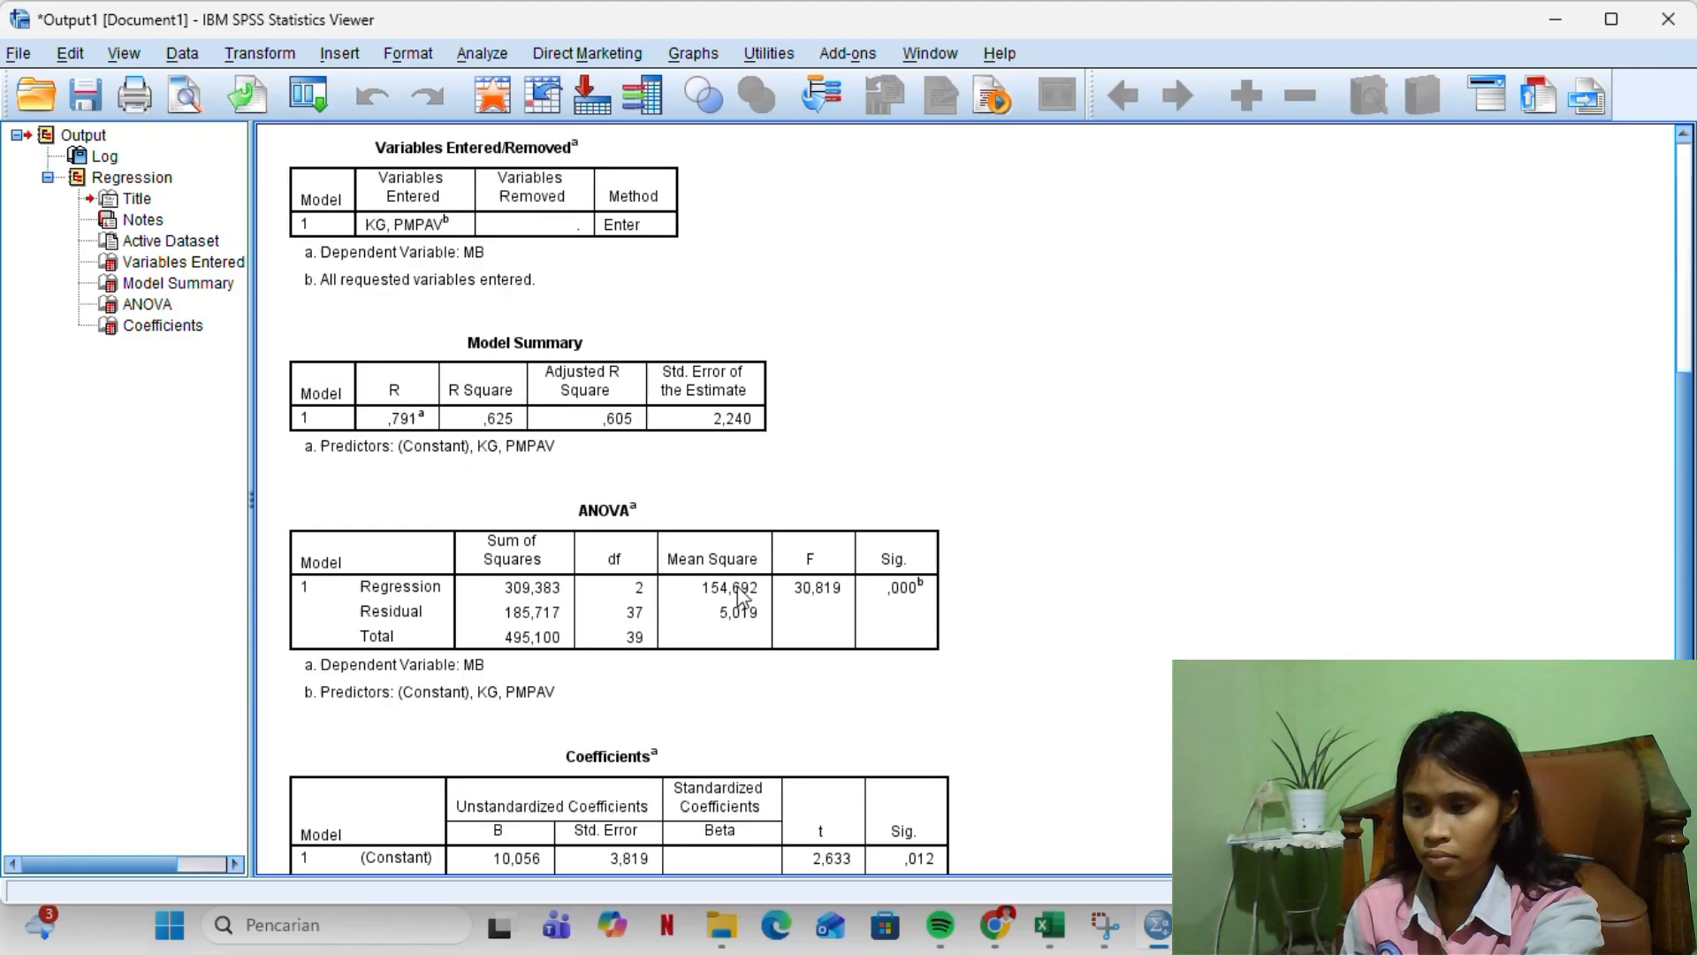
{"action": "left_click", "coordinate": [858, 500]}
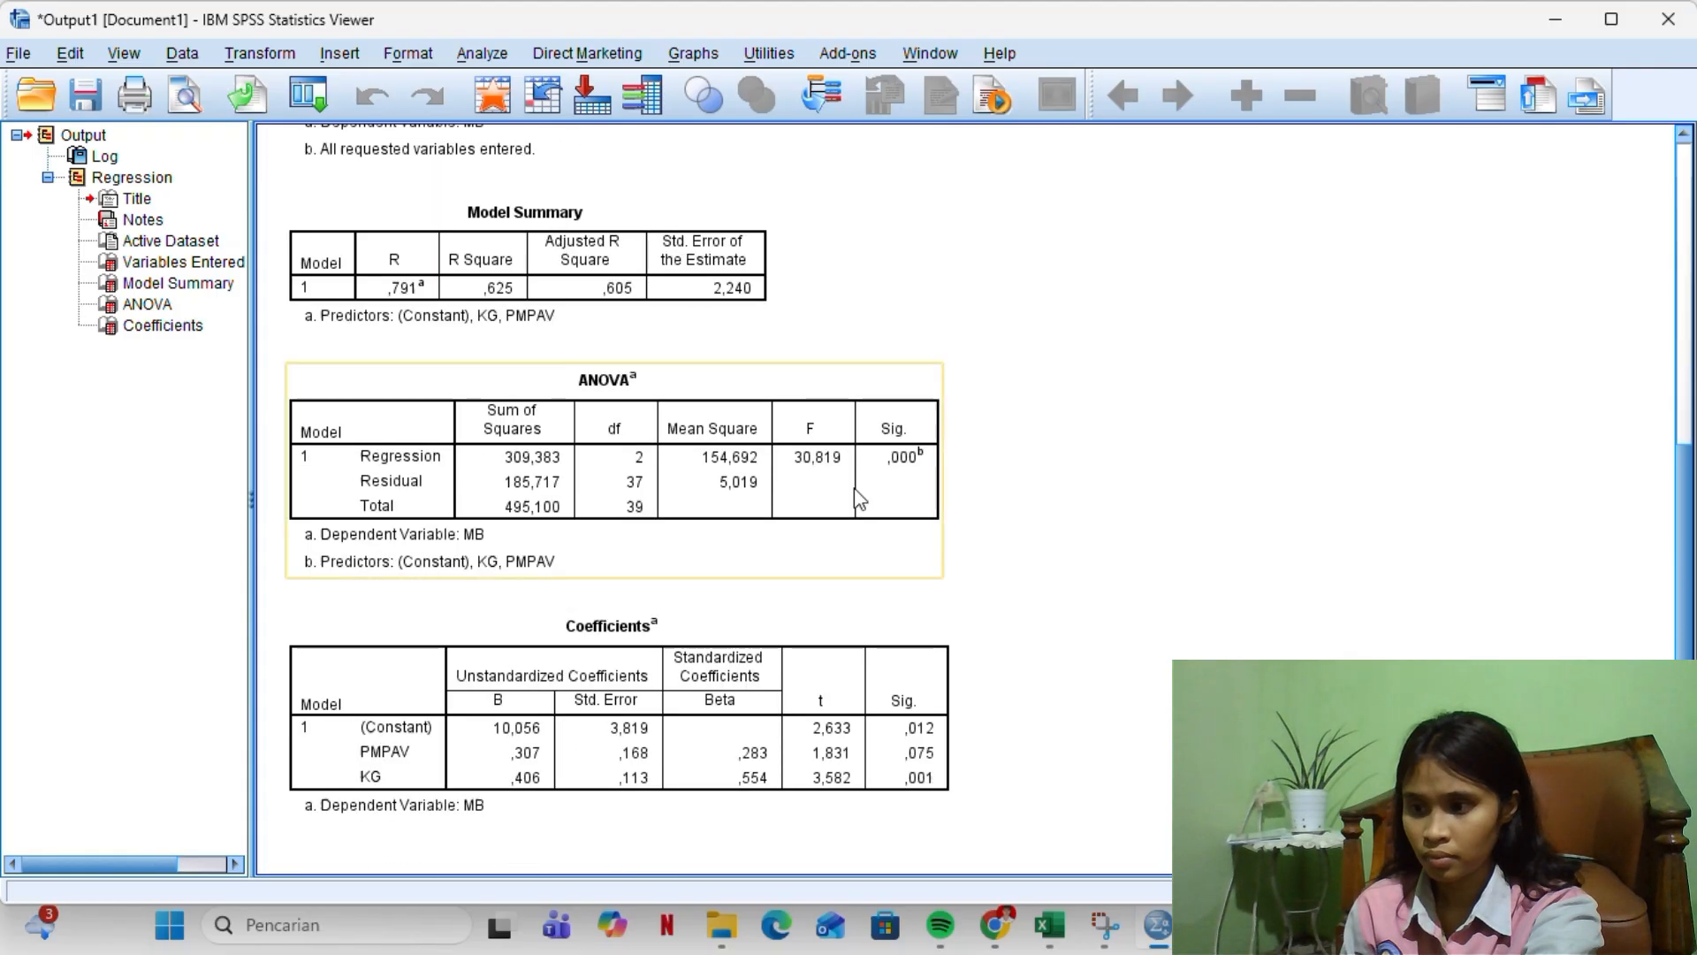
{"action": "left_click", "coordinate": [1556, 19]}
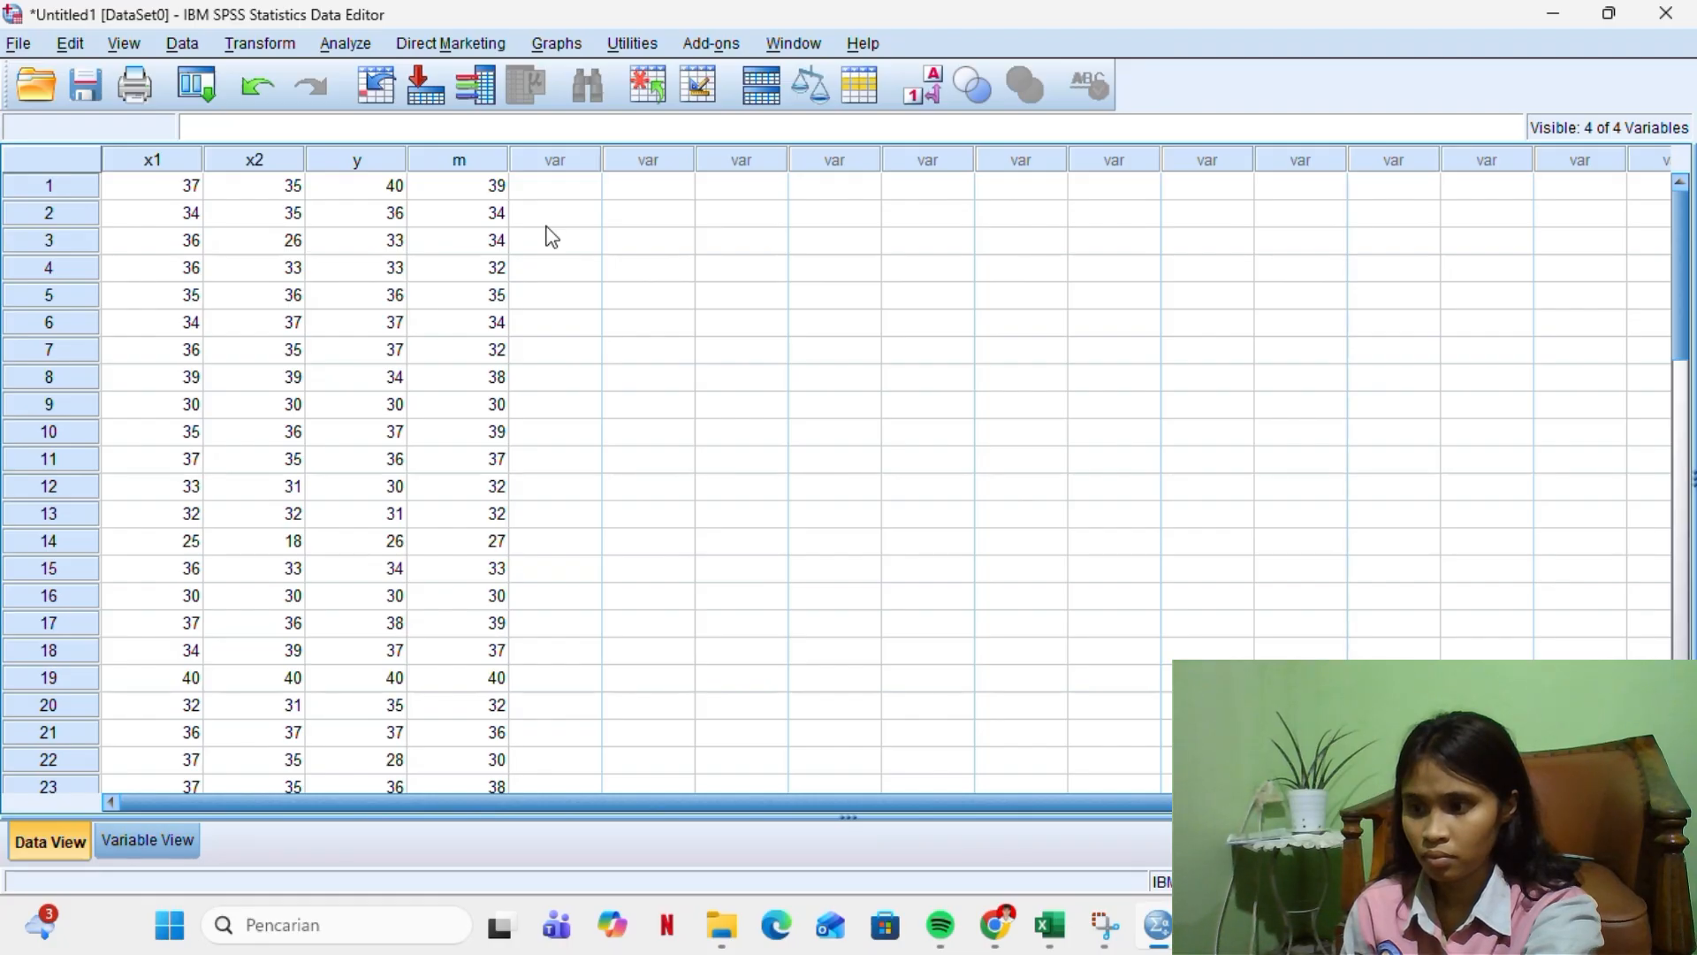
Start computing a new variable with X1M as the target variable name
{"action": "left_click", "coordinate": [500, 216]}
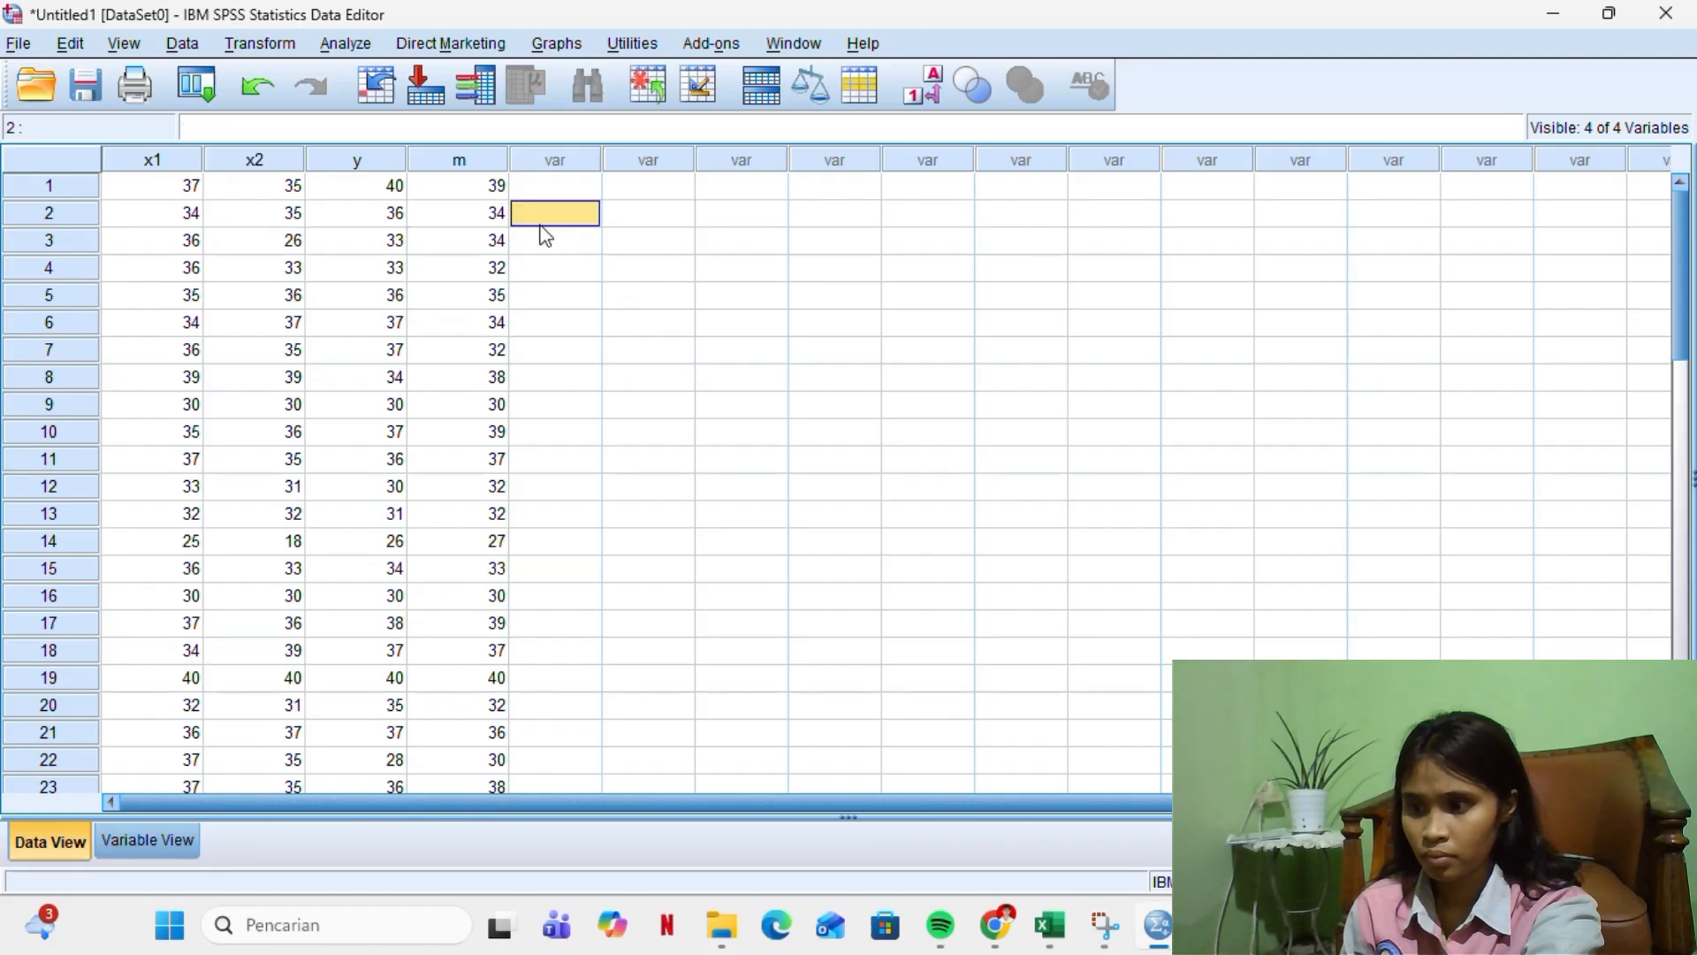
{"action": "left_click", "coordinate": [263, 47]}
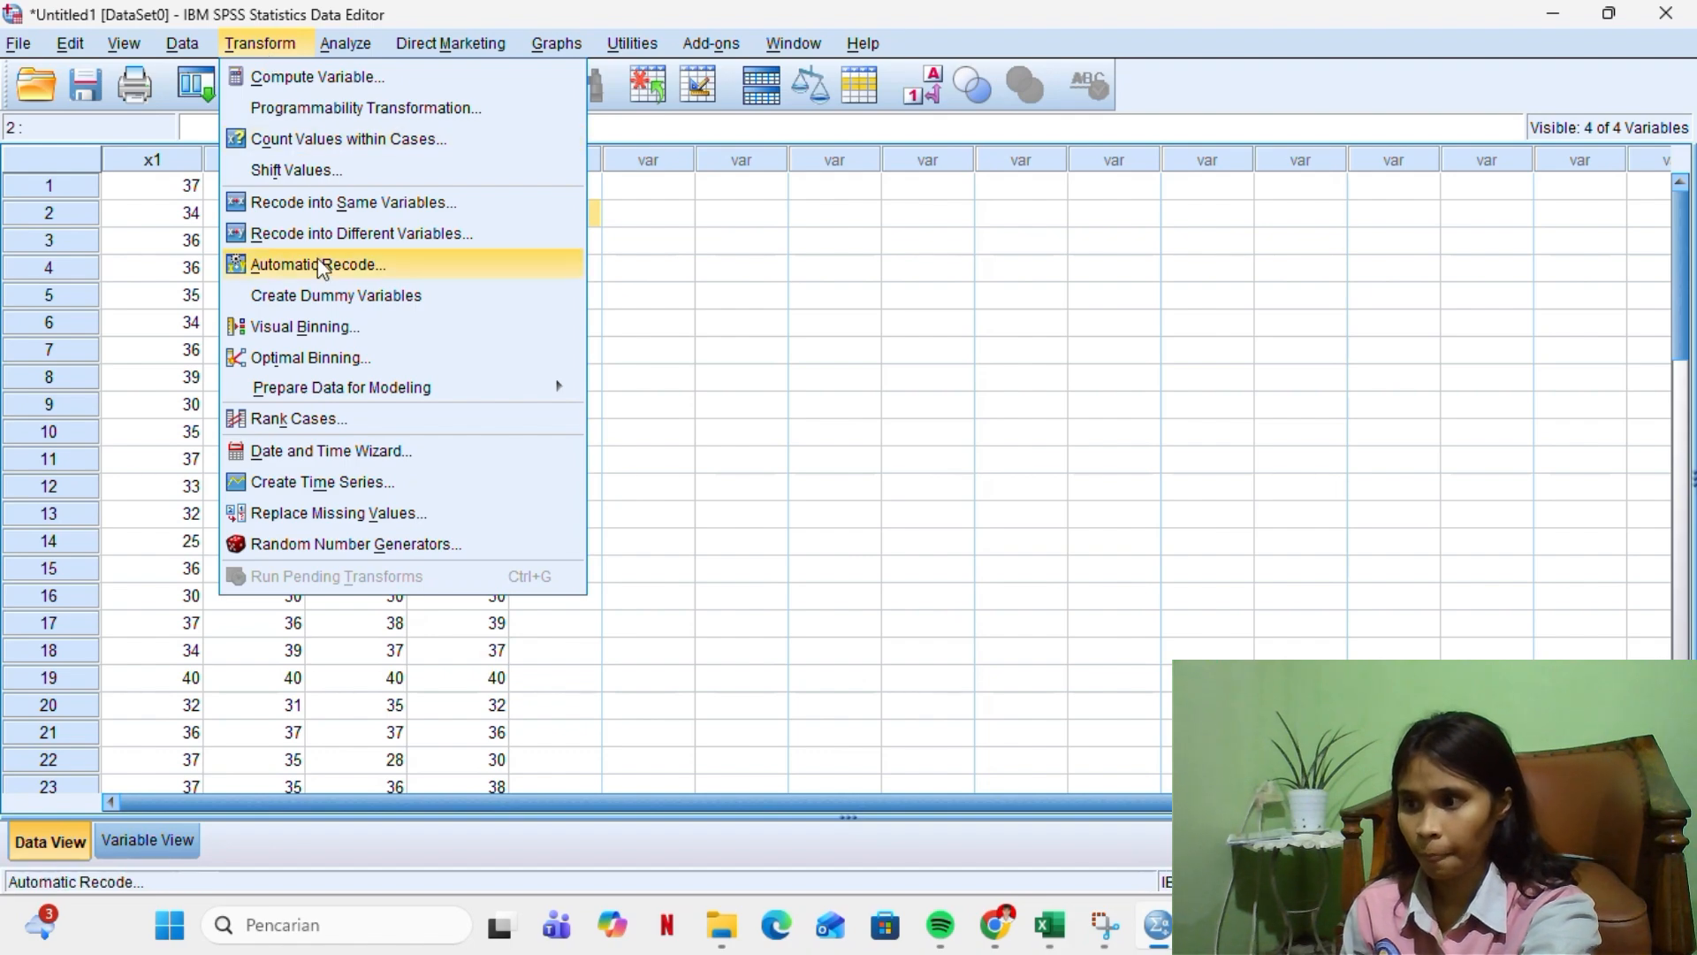
{"action": "left_click", "coordinate": [327, 78]}
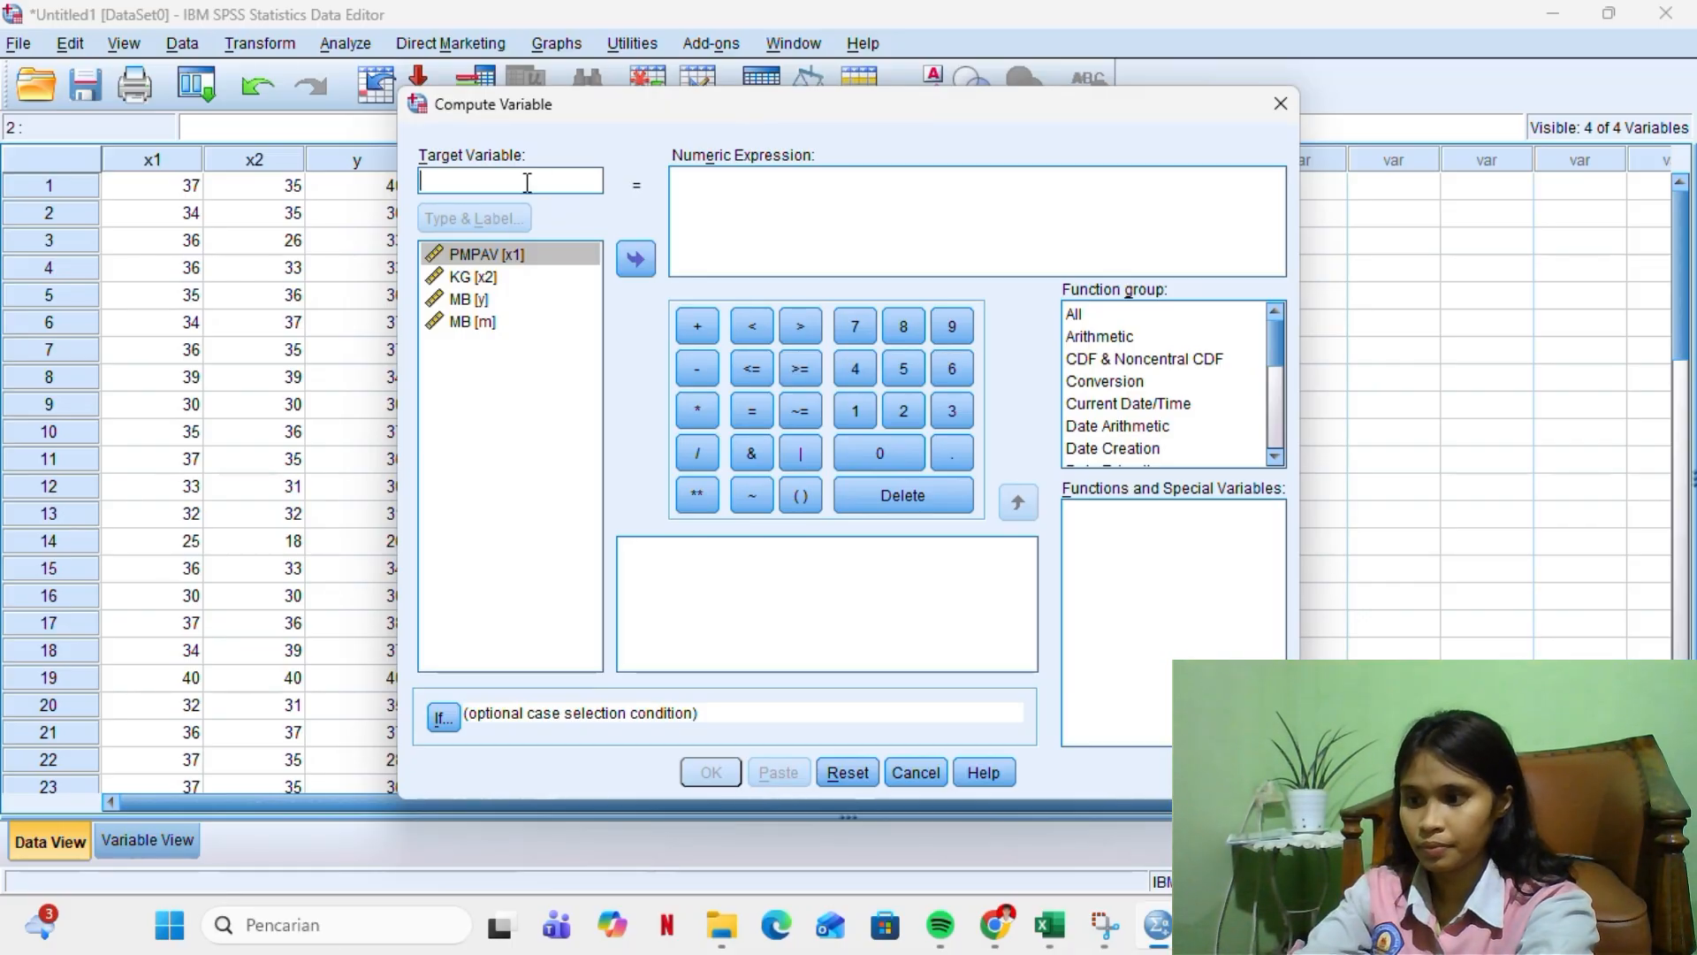
{"action": "type", "text": "X1"}
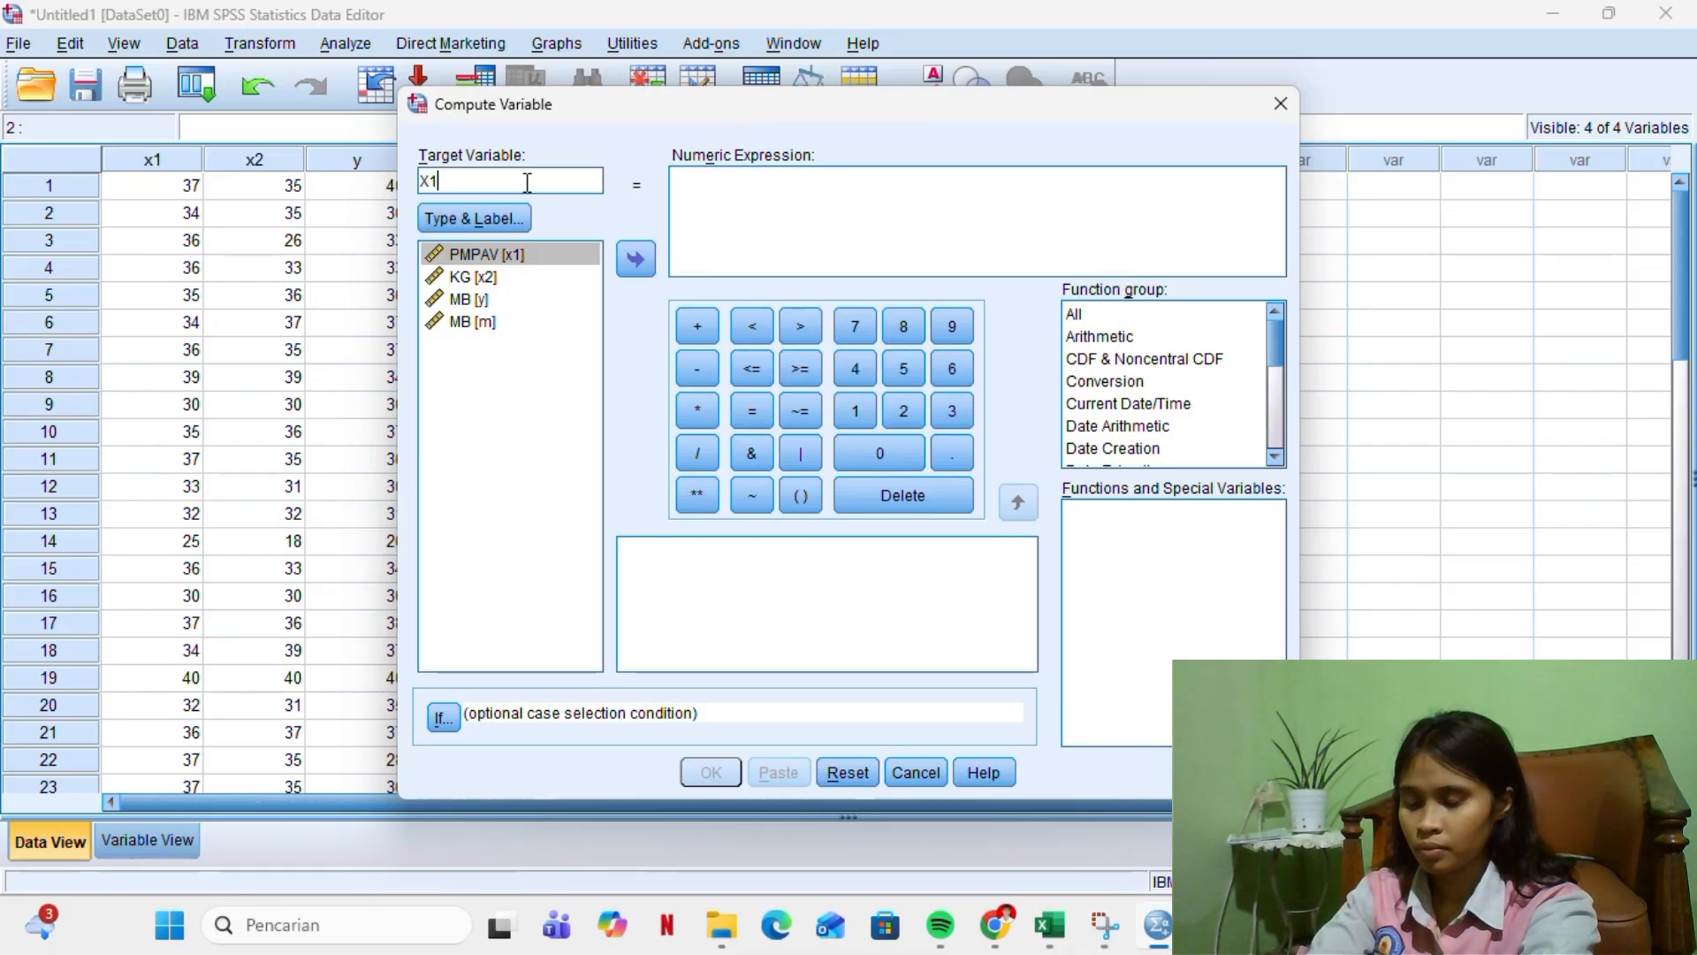
{"action": "type", "text": "M"}
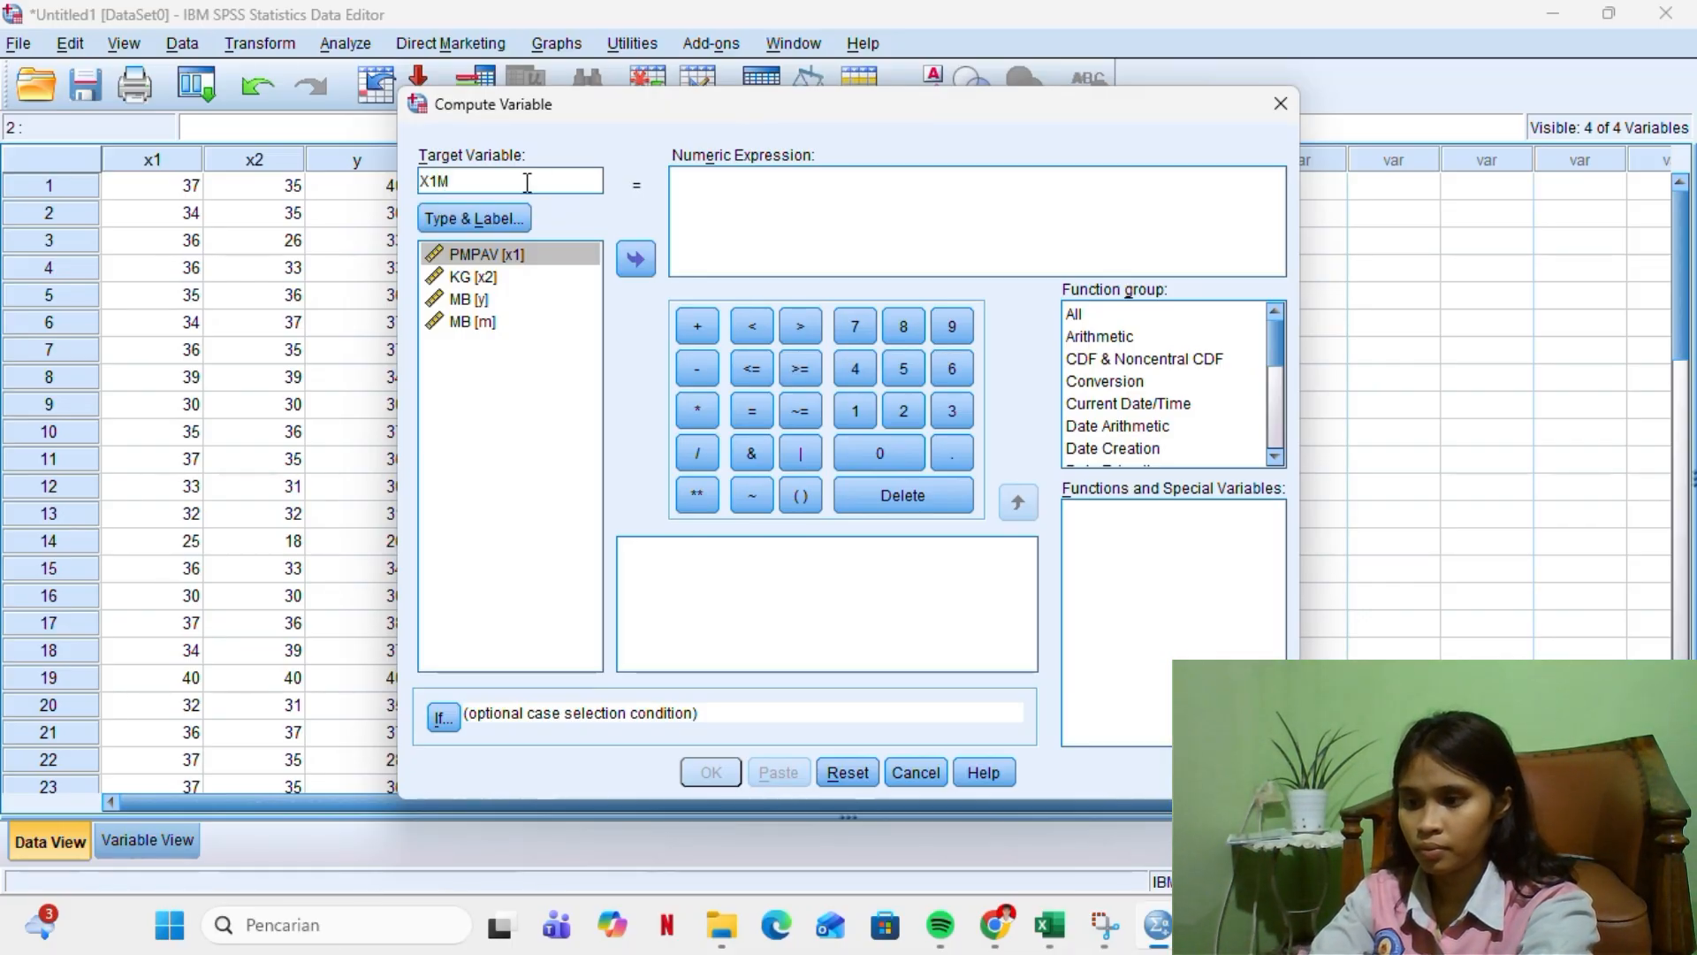
Compute X1M with the numeric expression x1 * m, check the logged command in the output, and return to the dataset
{"action": "left_click", "coordinate": [677, 226]}
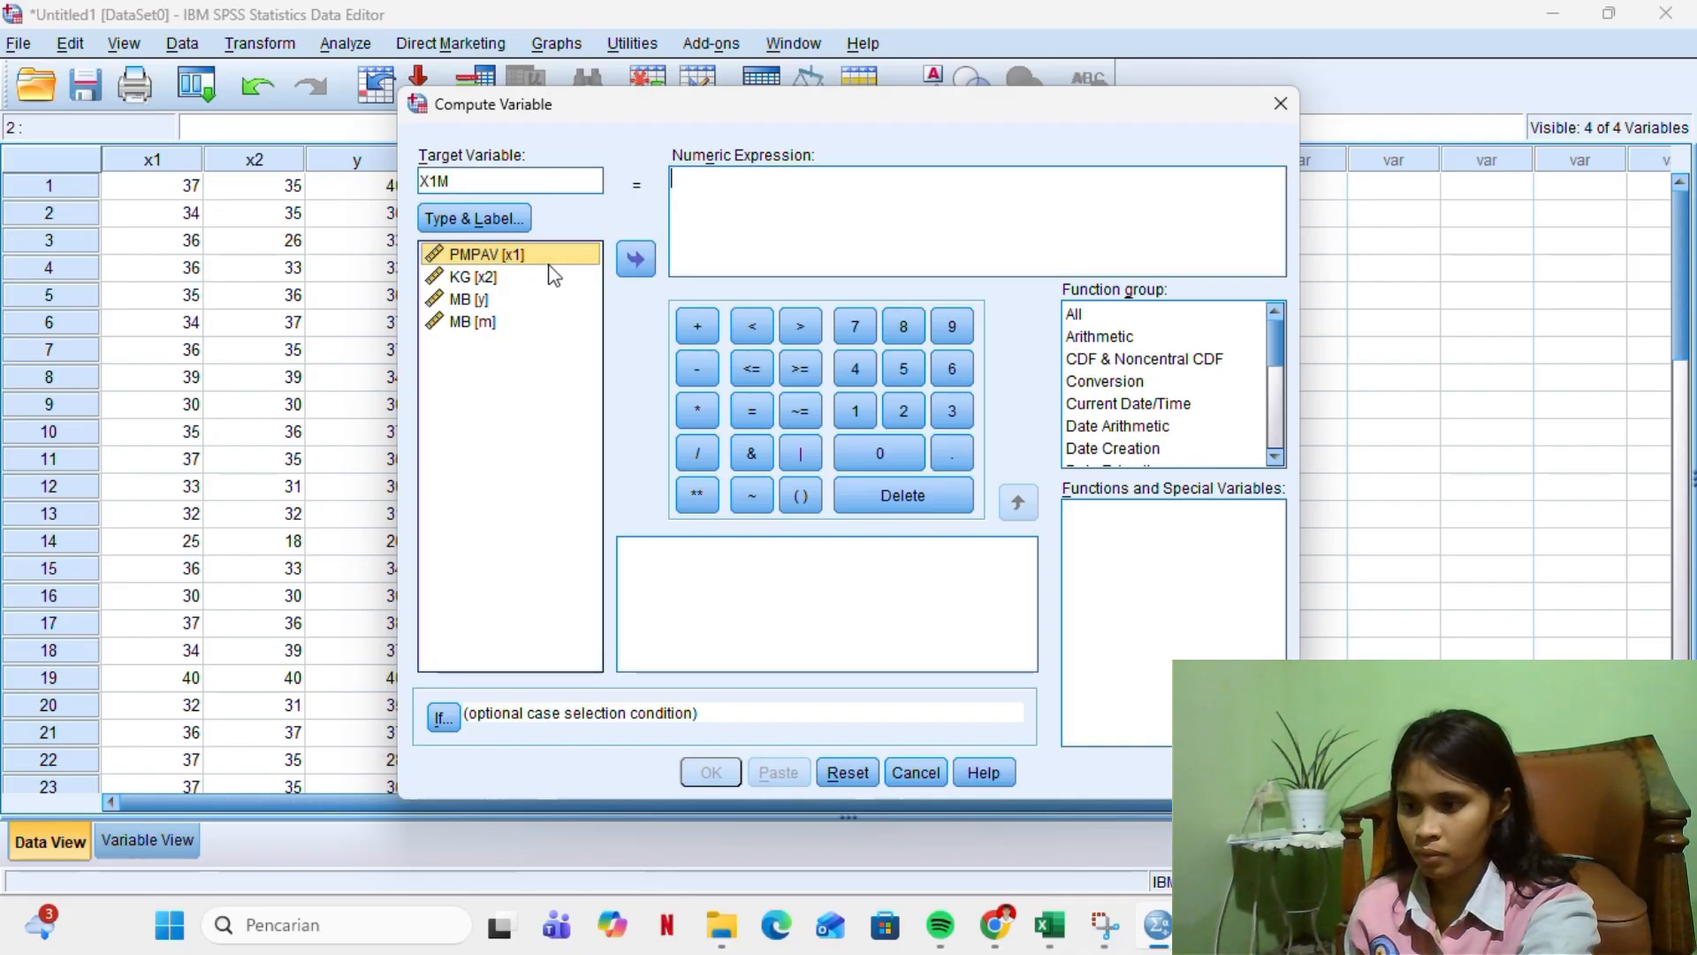
{"action": "left_click", "coordinate": [633, 260]}
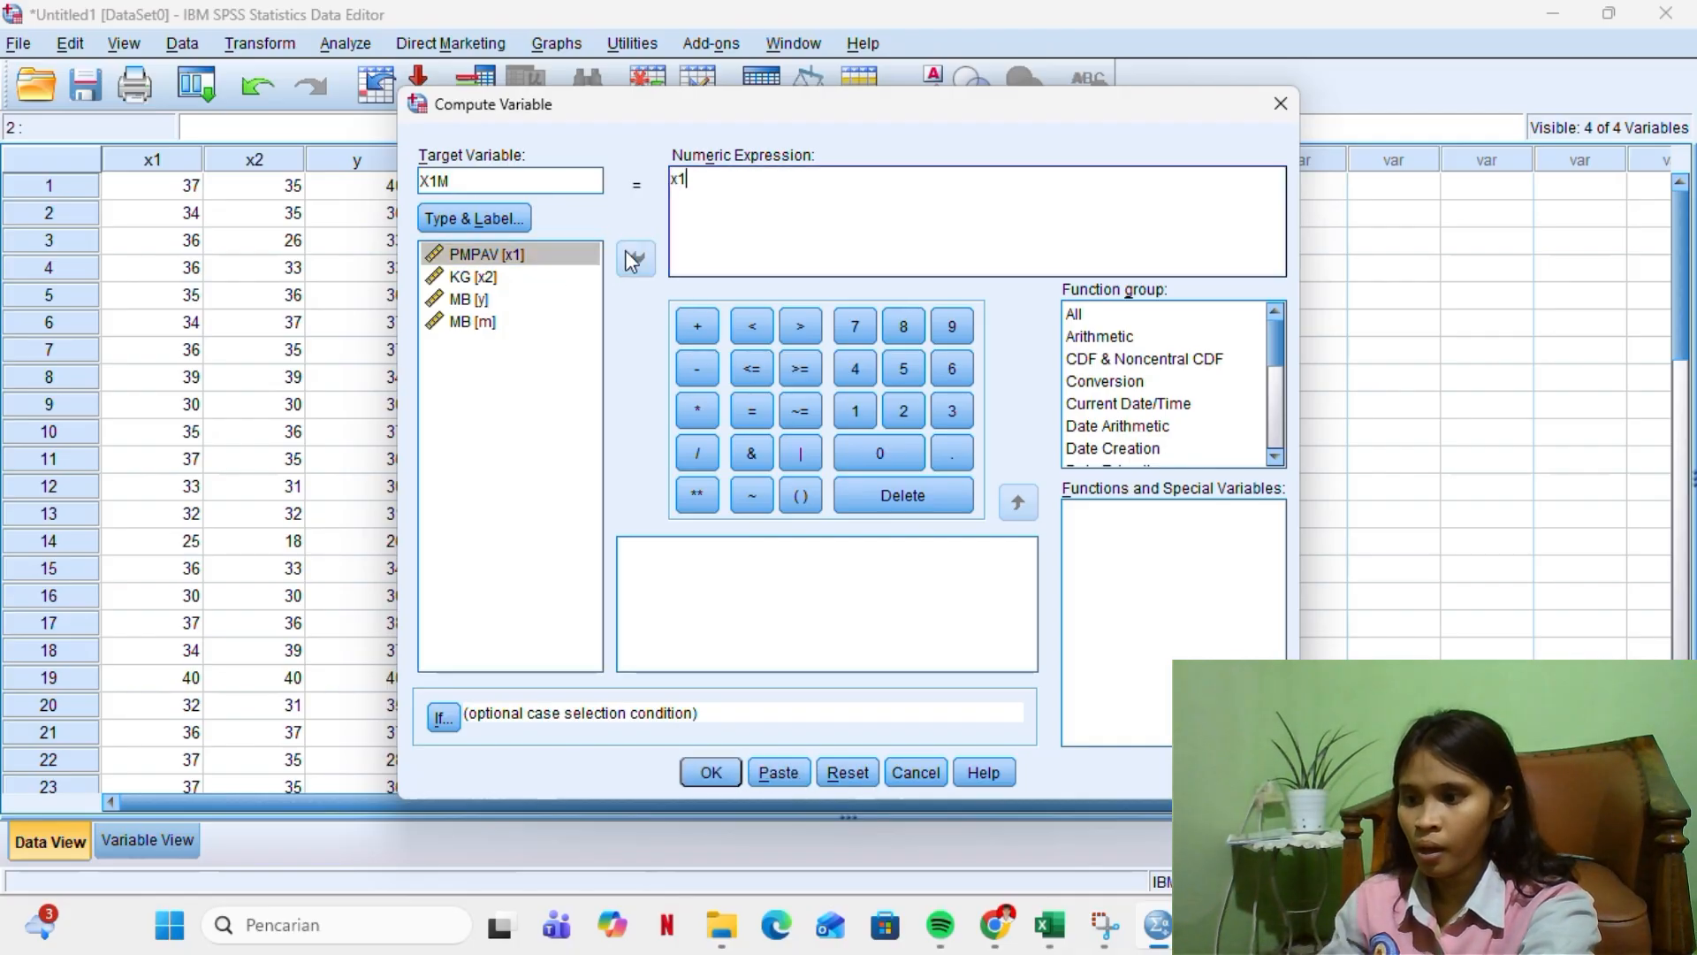
{"action": "left_click", "coordinate": [700, 410]}
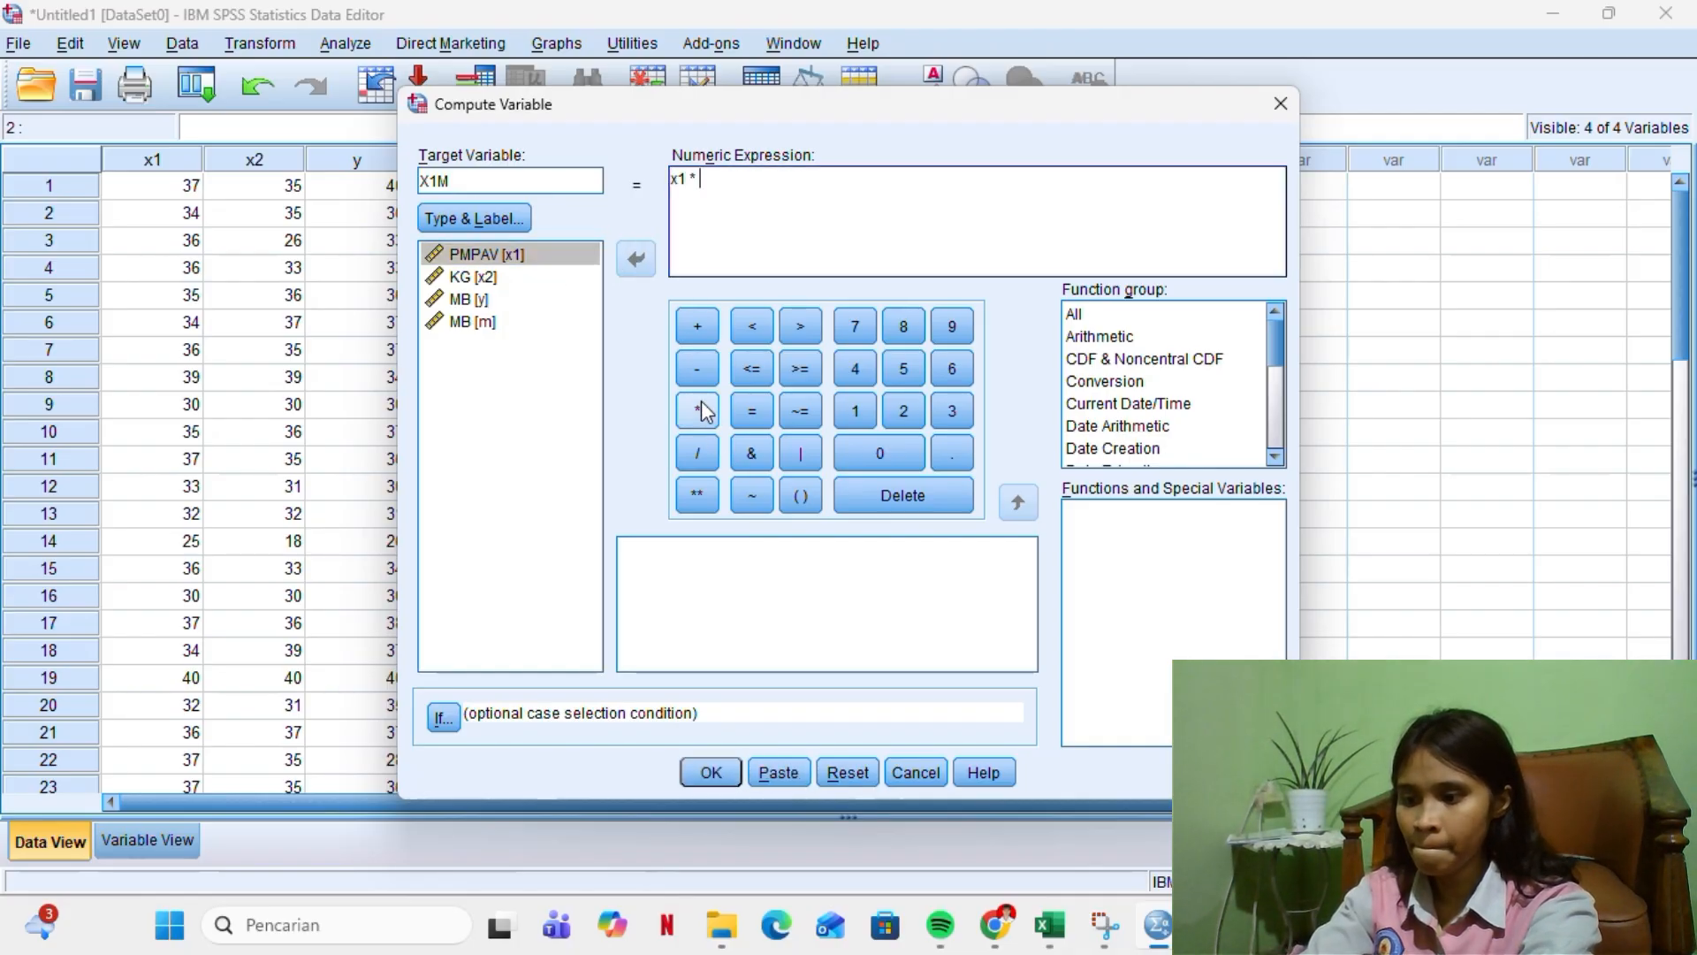
{"action": "left_click", "coordinate": [523, 323]}
{"action": "left_click", "coordinate": [634, 258]}
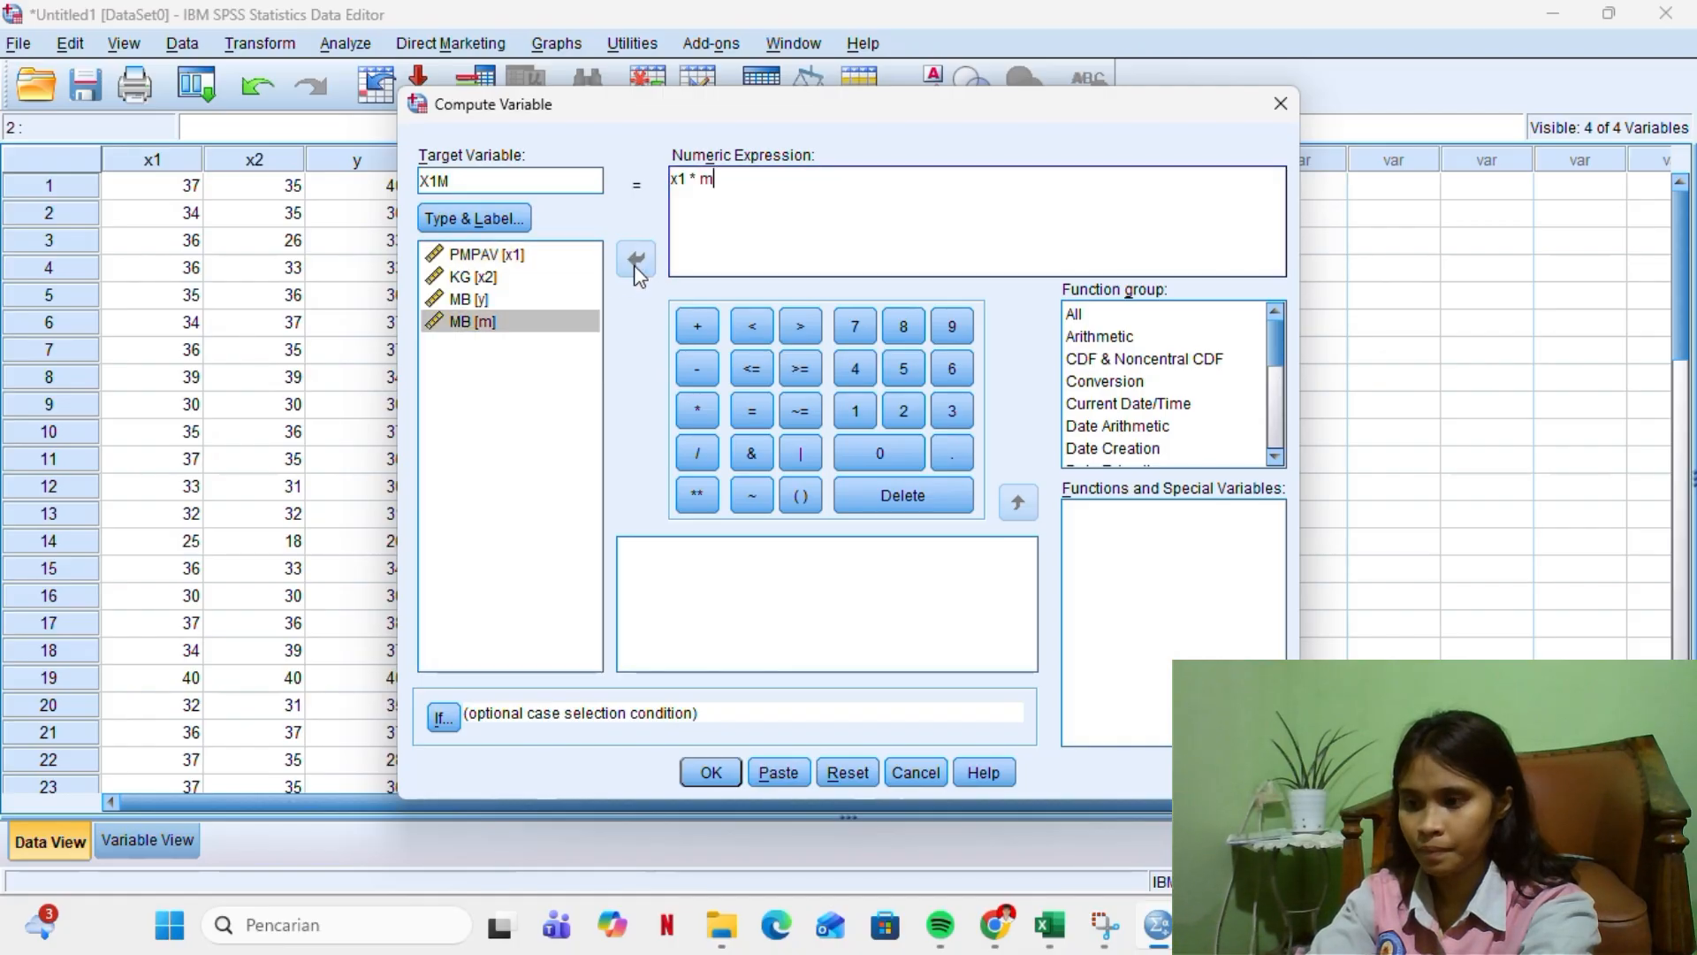
{"action": "left_click", "coordinate": [707, 772]}
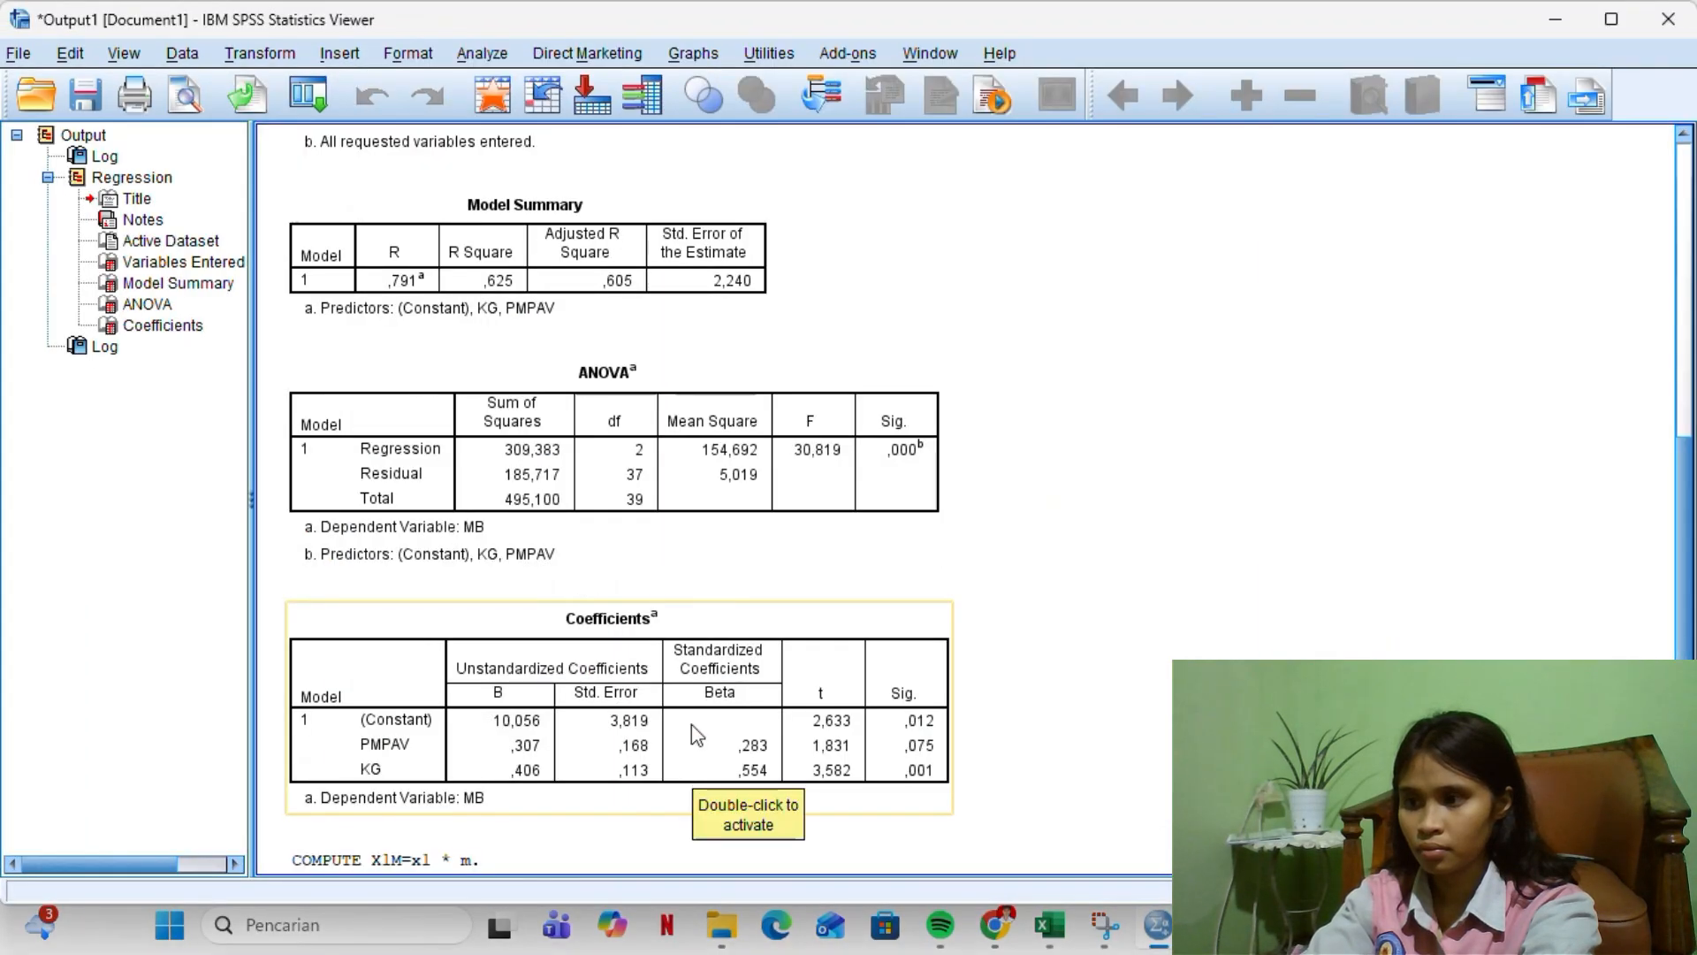
{"action": "scroll", "coordinate": [690, 574], "scroll_direction": "down", "scroll_amount": 2}
{"action": "left_click", "coordinate": [690, 574]}
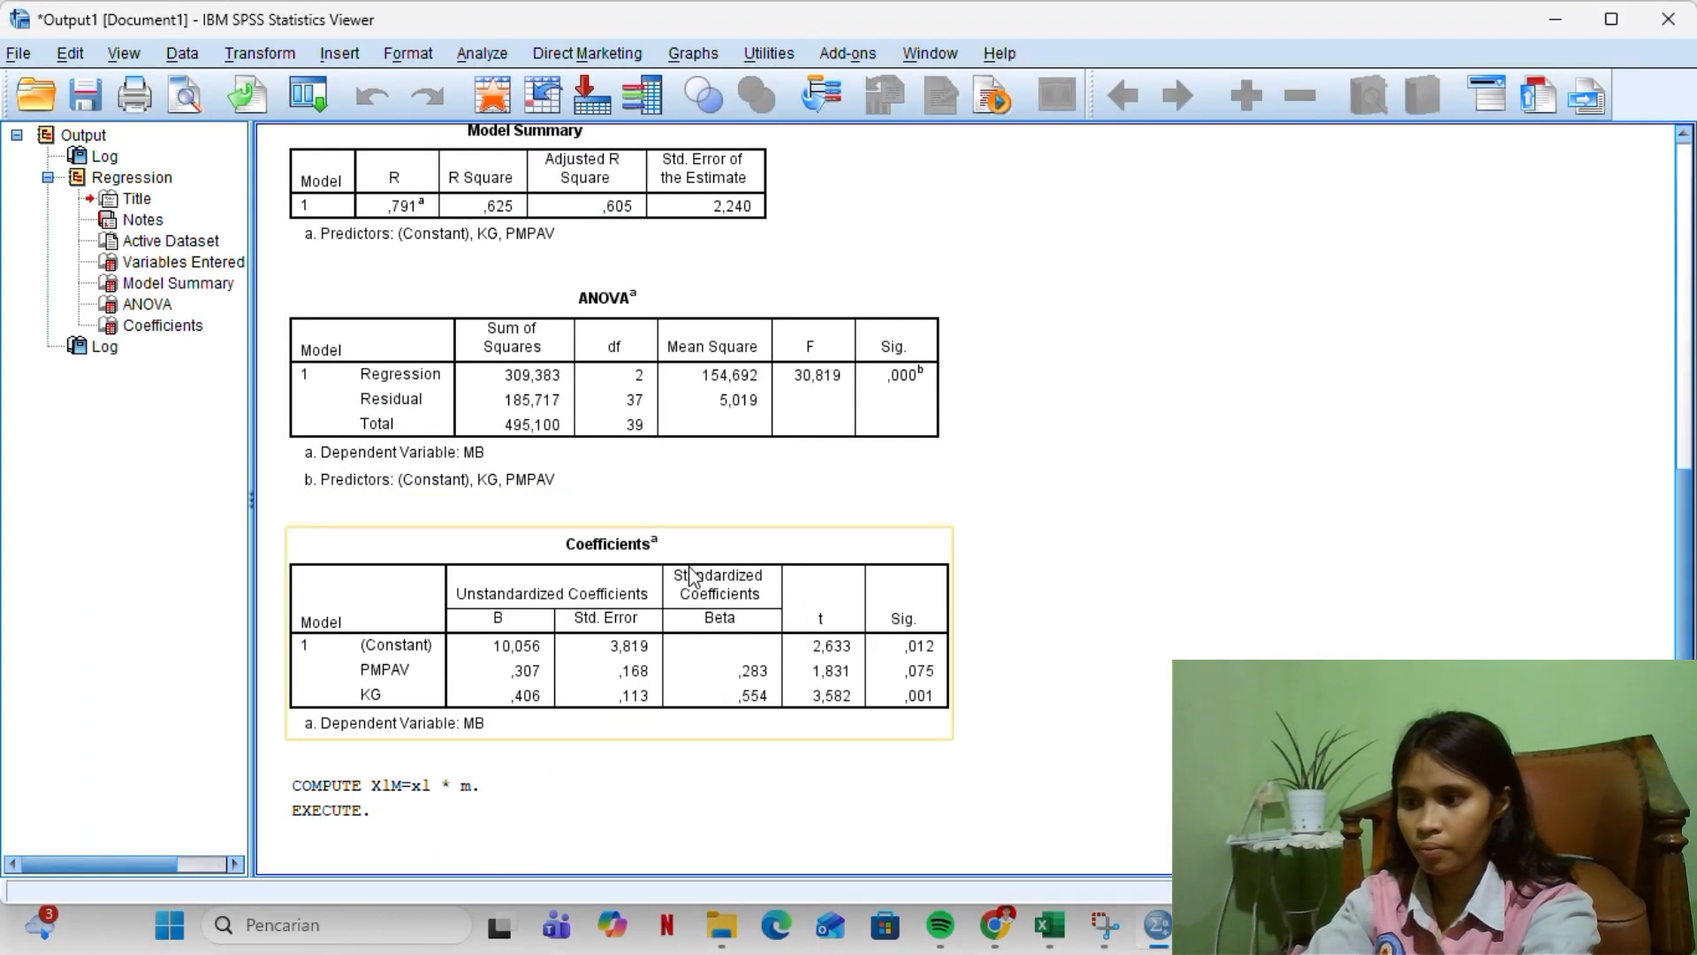
{"action": "left_click", "coordinate": [464, 820]}
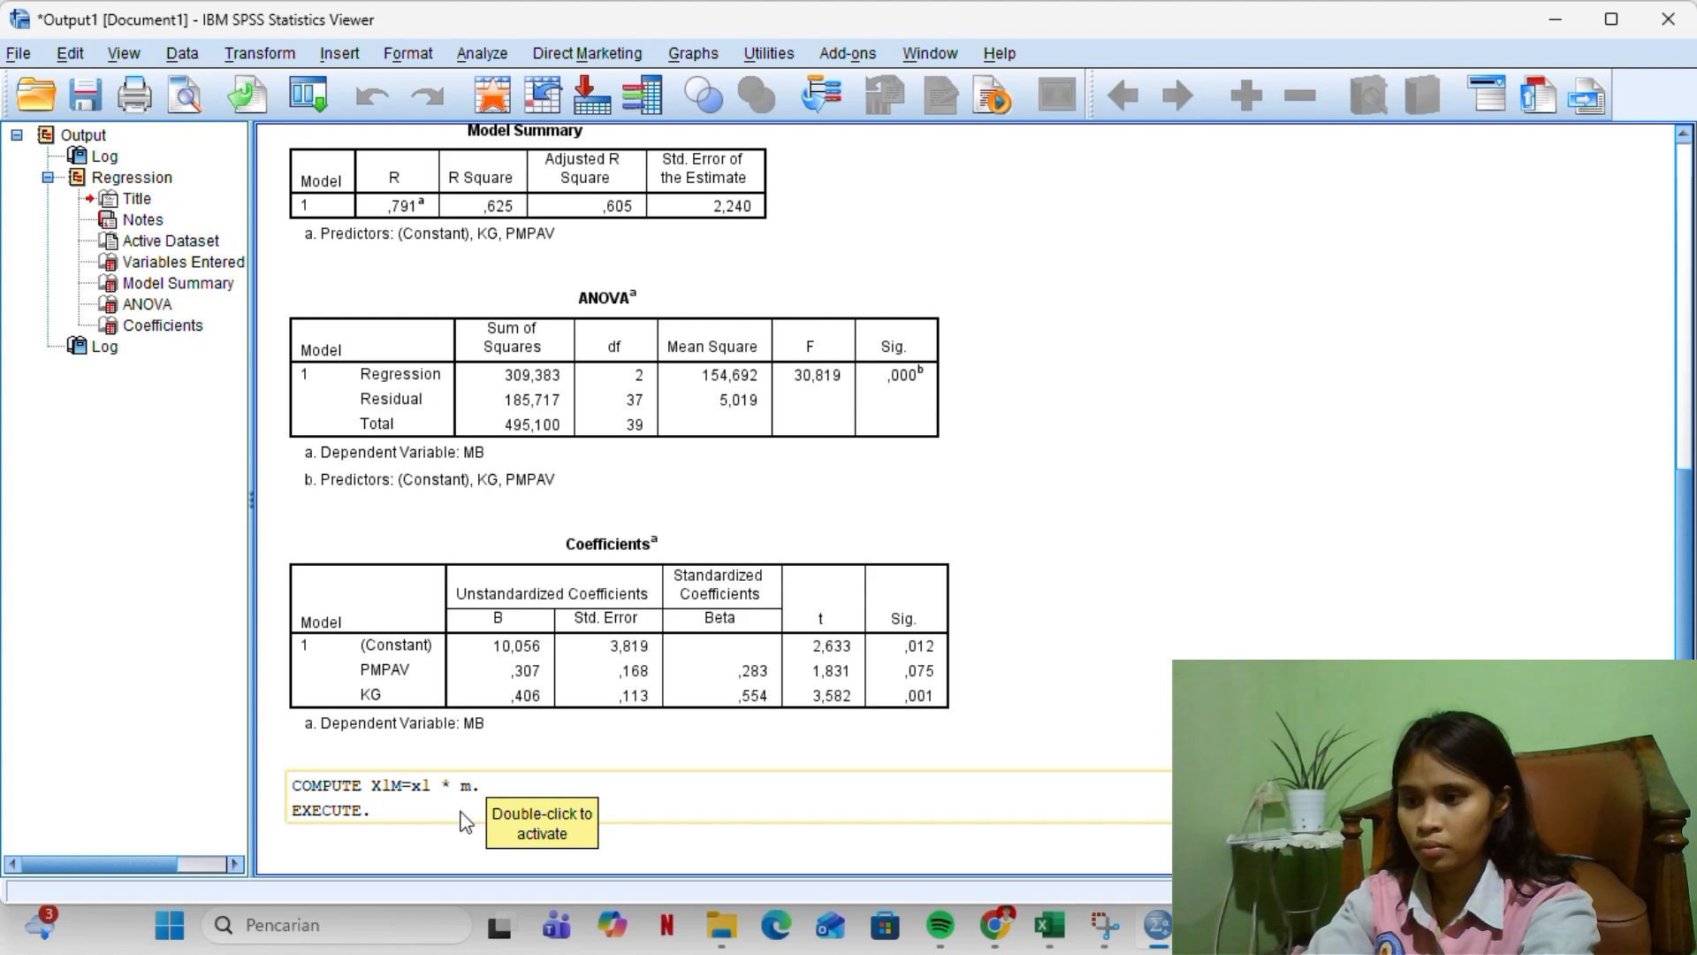
{"action": "left_click", "coordinate": [1561, 24]}
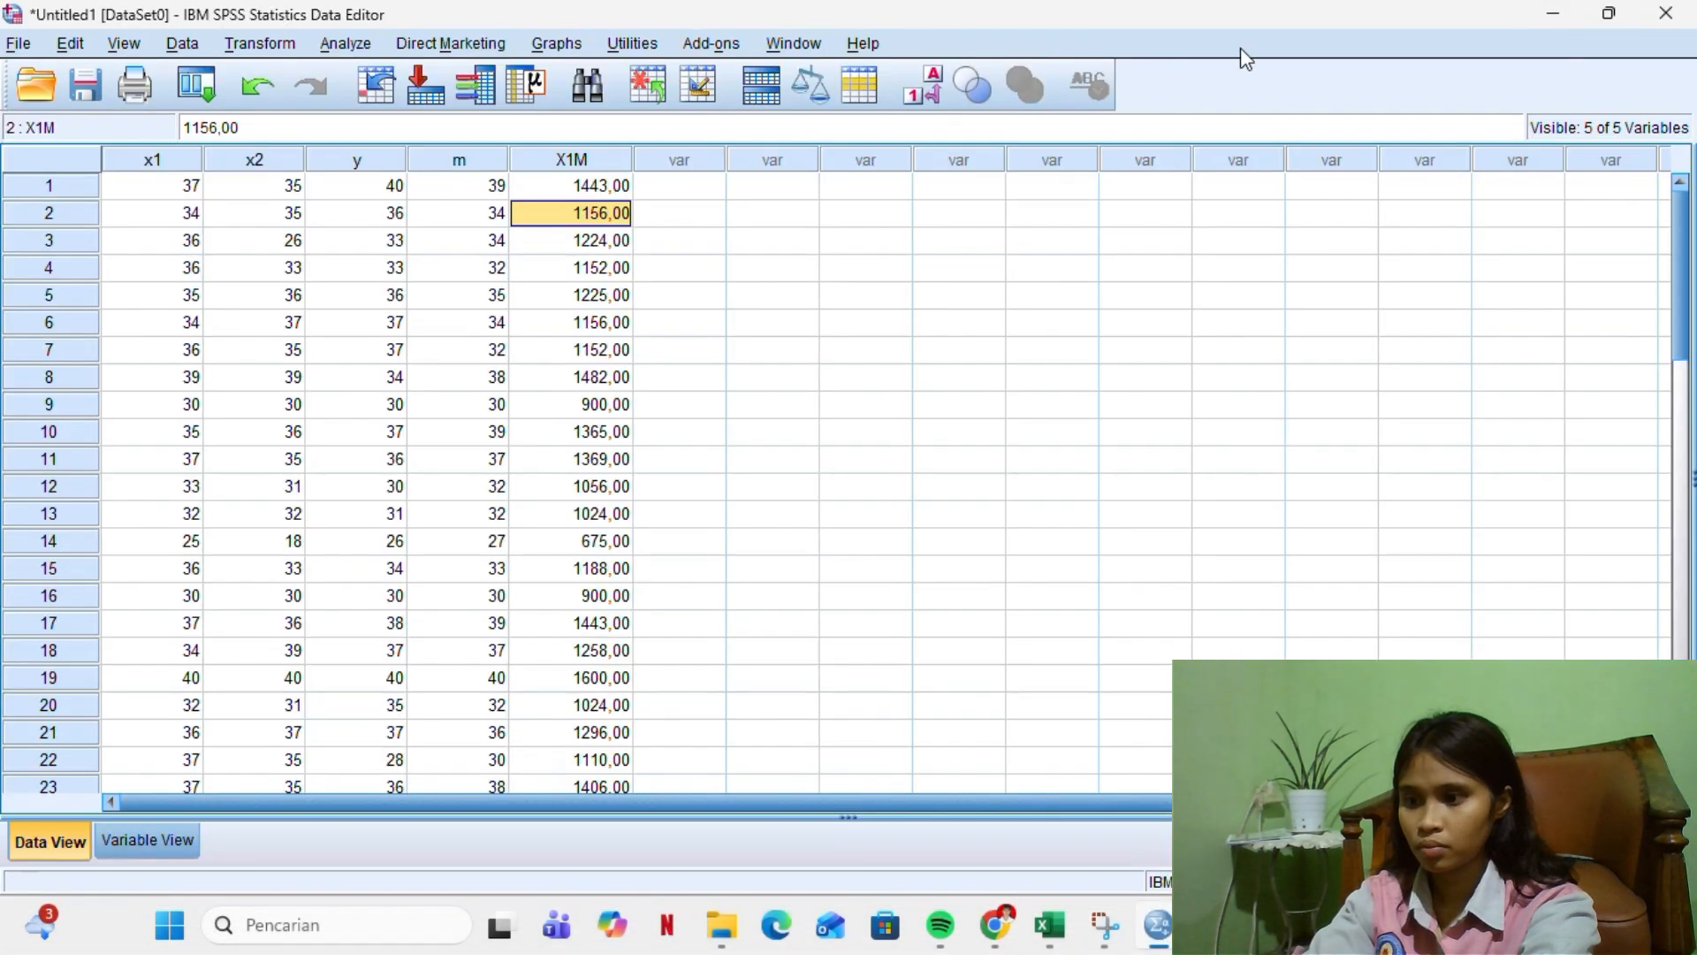
Start computing another variable with X2M as the target variable name and clear the previous numeric expression
{"action": "left_click", "coordinate": [240, 46]}
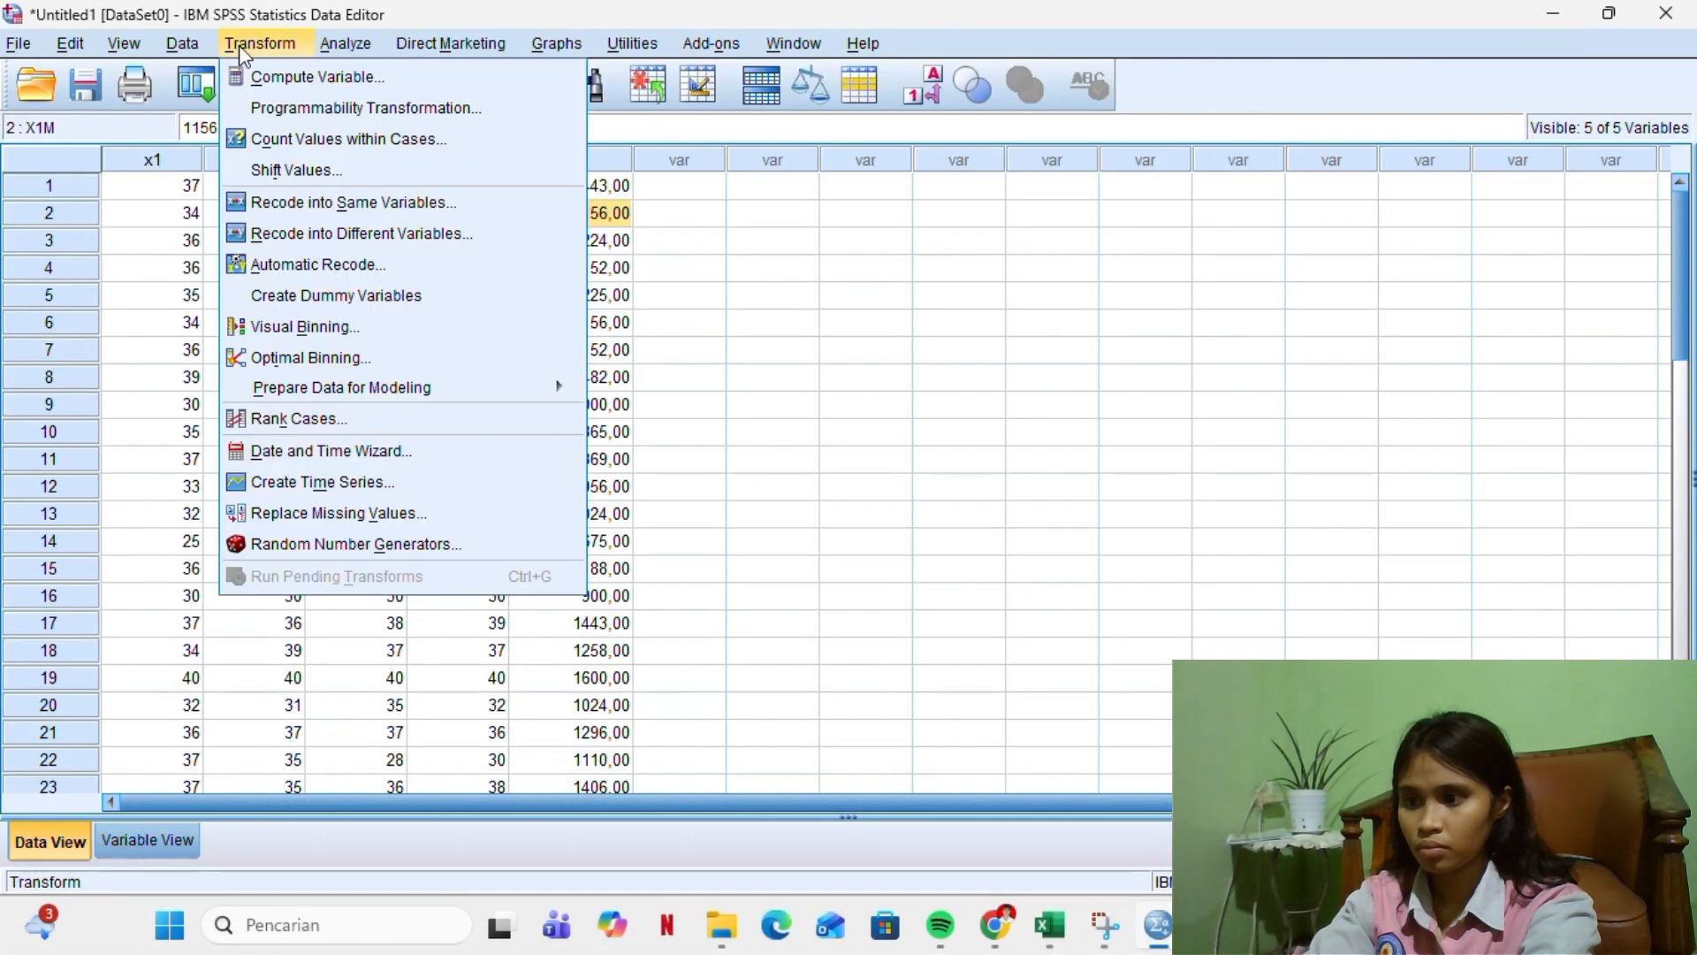
{"action": "left_click", "coordinate": [289, 77]}
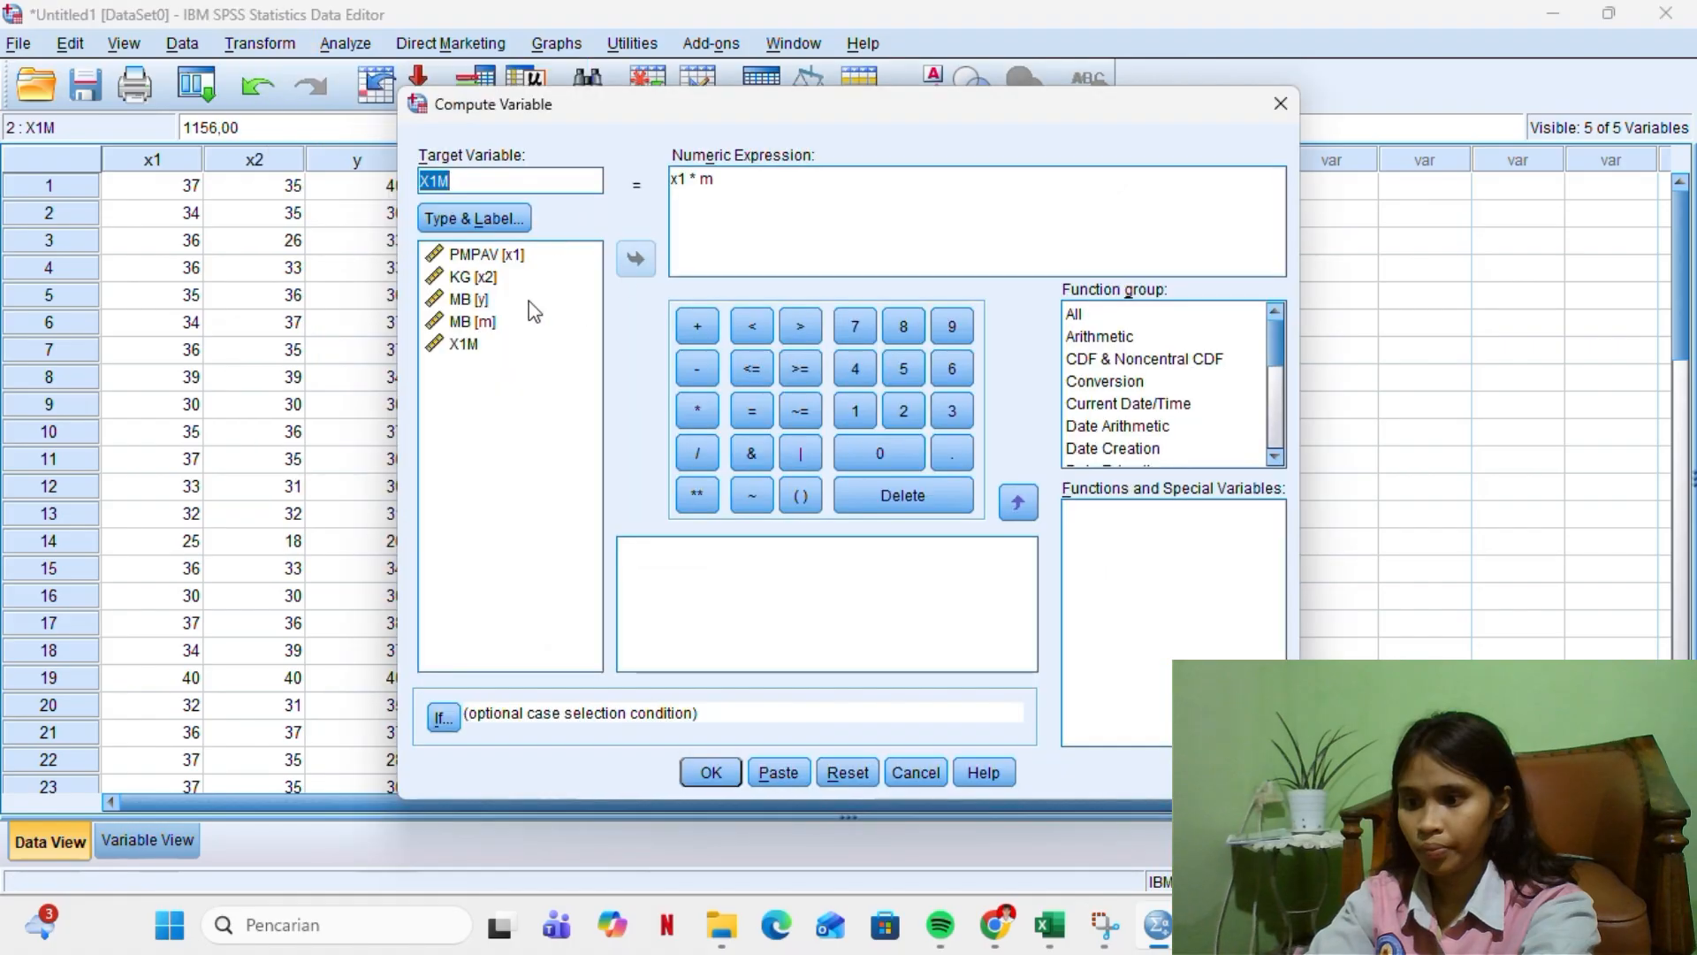
{"action": "left_click", "coordinate": [485, 176]}
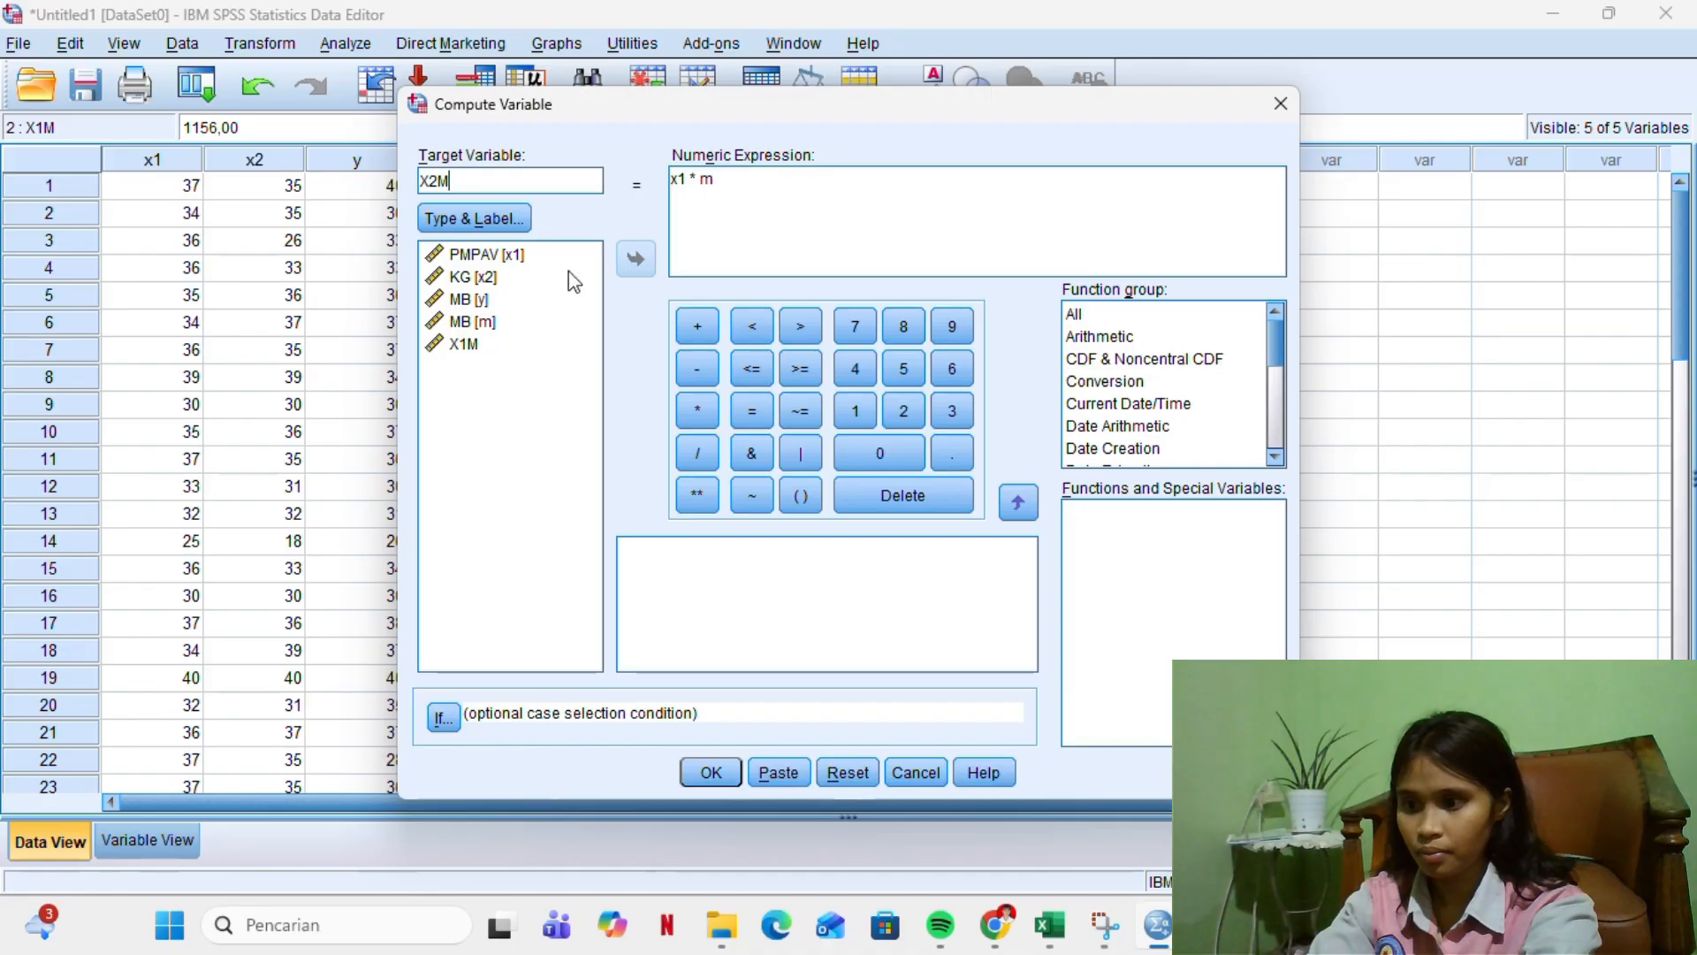
{"action": "left_click", "coordinate": [716, 198]}
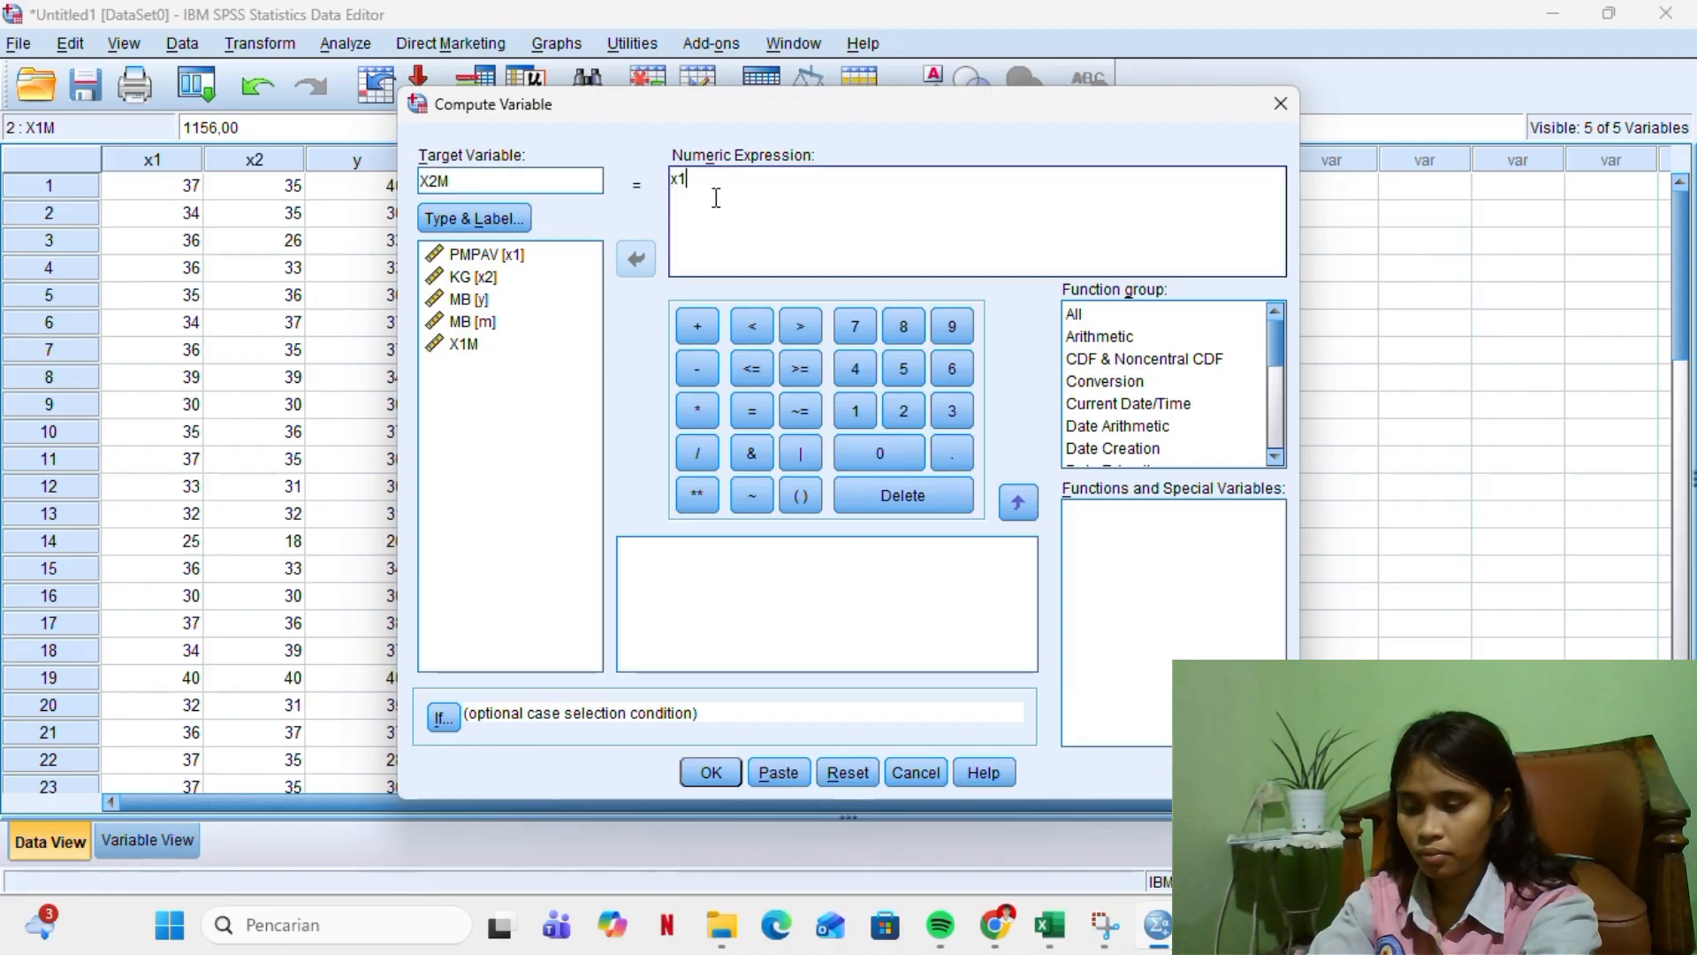
{"action": "key", "text": "BackSpace"}
{"action": "key", "text": "BackSpace"}
Compute X2M with the numeric expression x2 * m and return to the dataset
{"action": "left_click", "coordinate": [489, 279]}
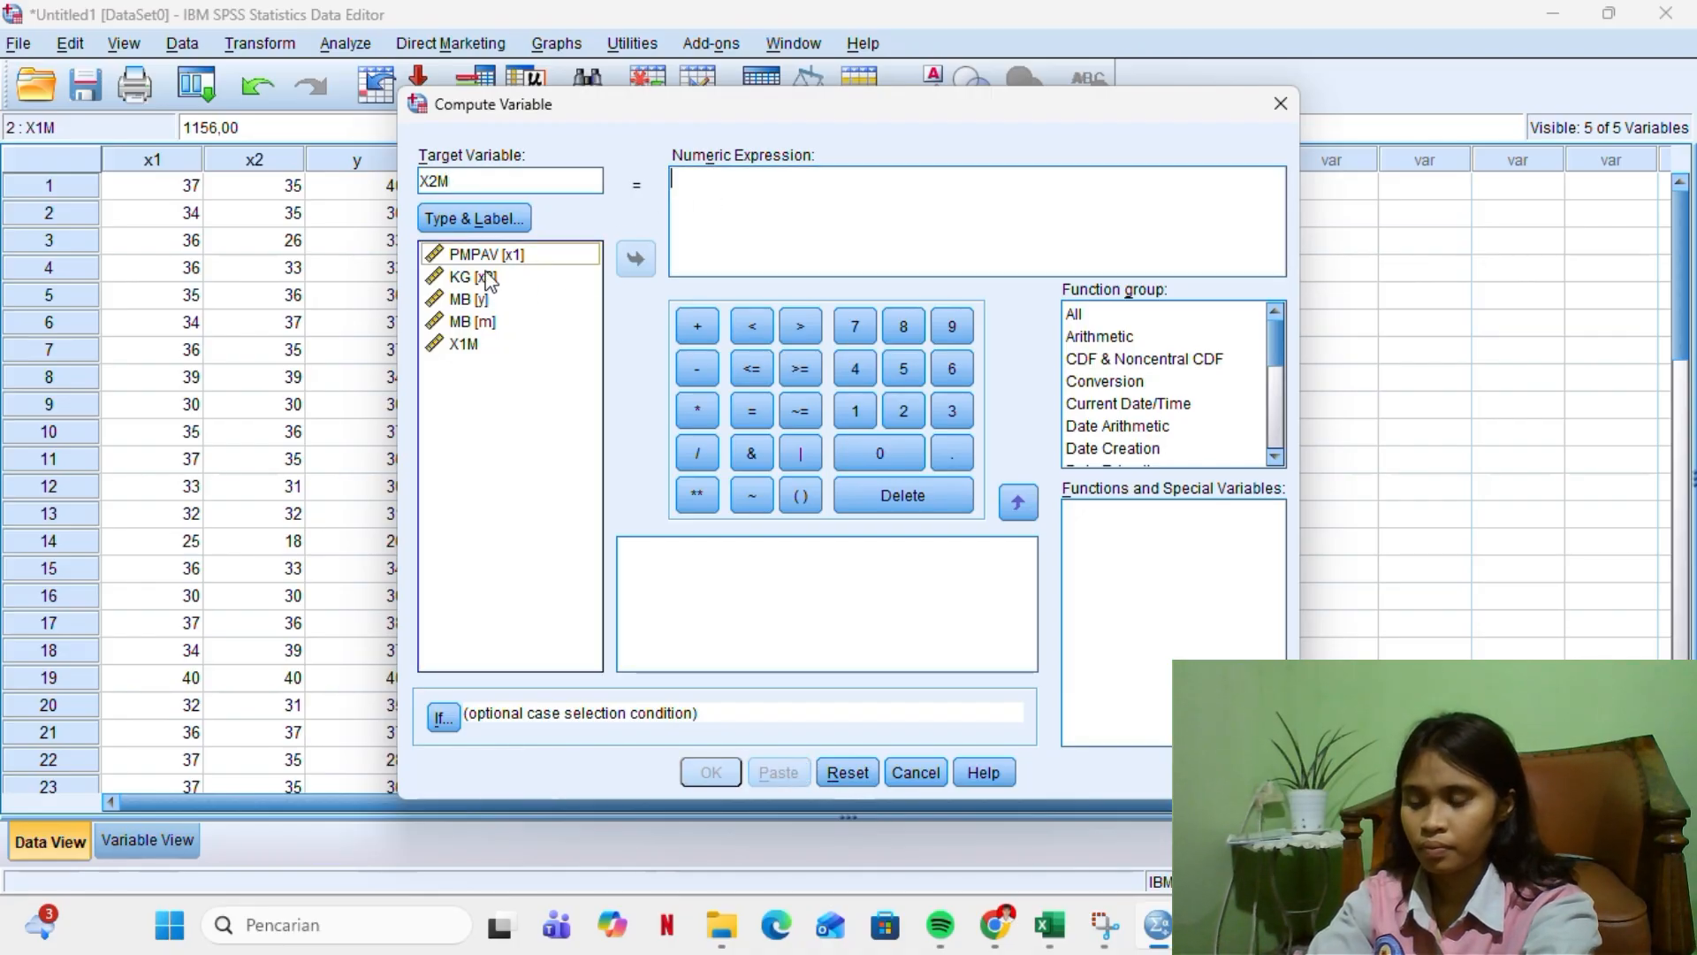
{"action": "left_click", "coordinate": [489, 279]}
{"action": "left_click", "coordinate": [636, 258]}
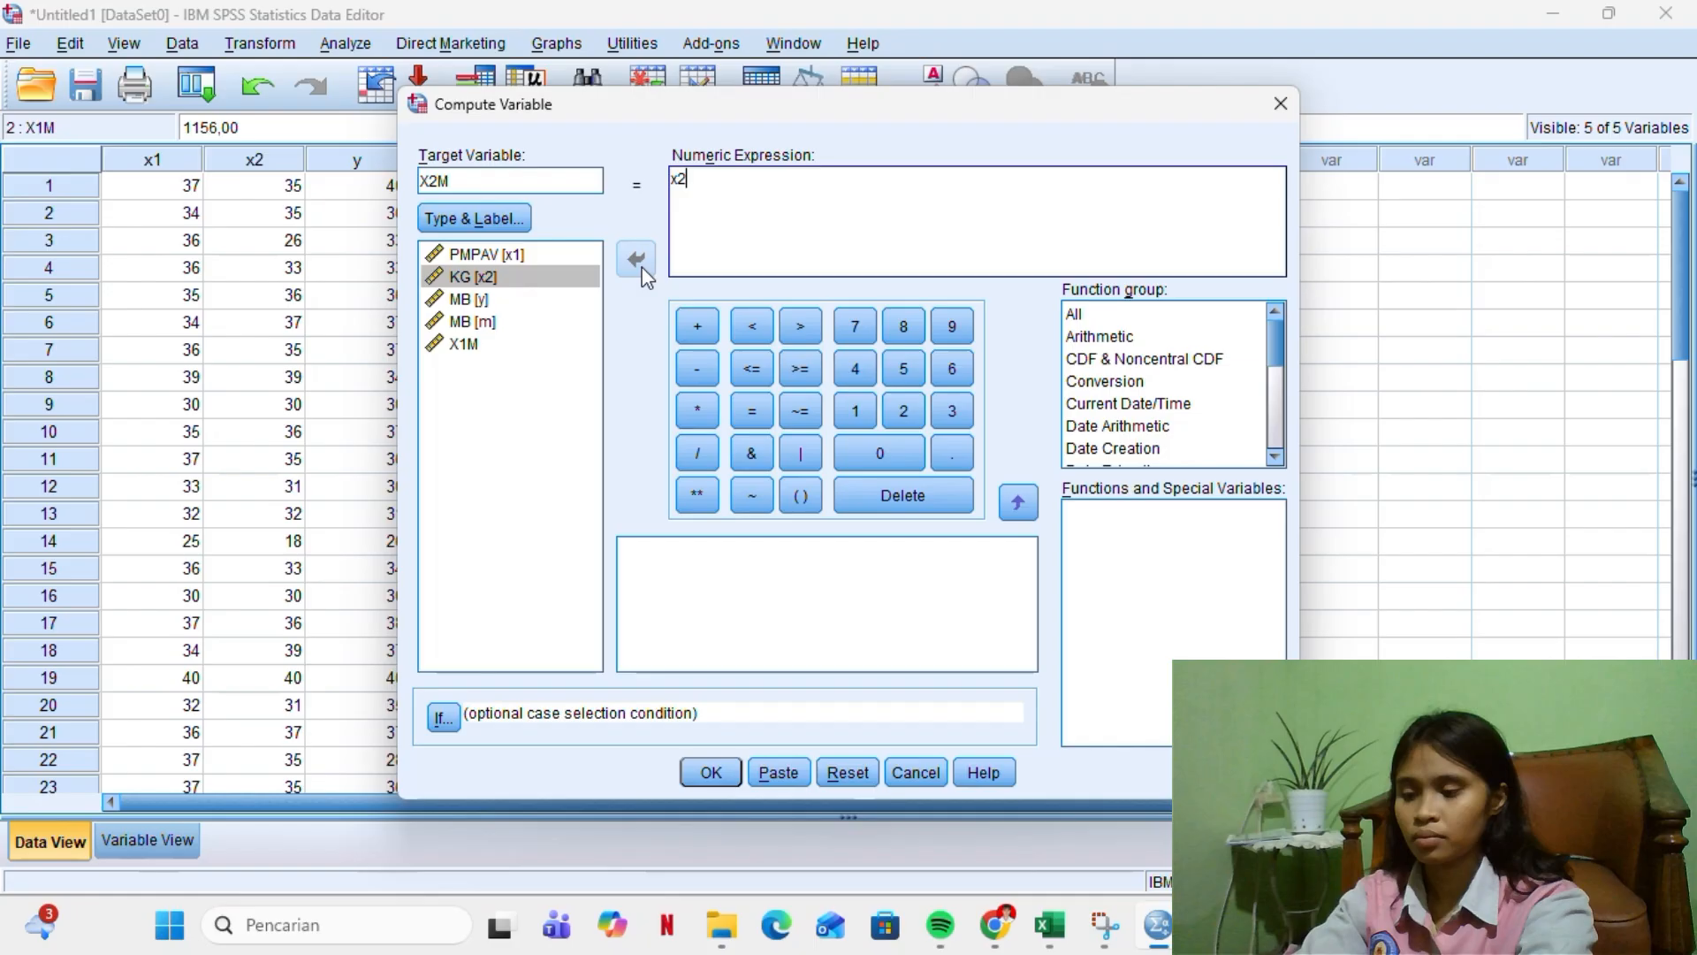
{"action": "left_click", "coordinate": [712, 426]}
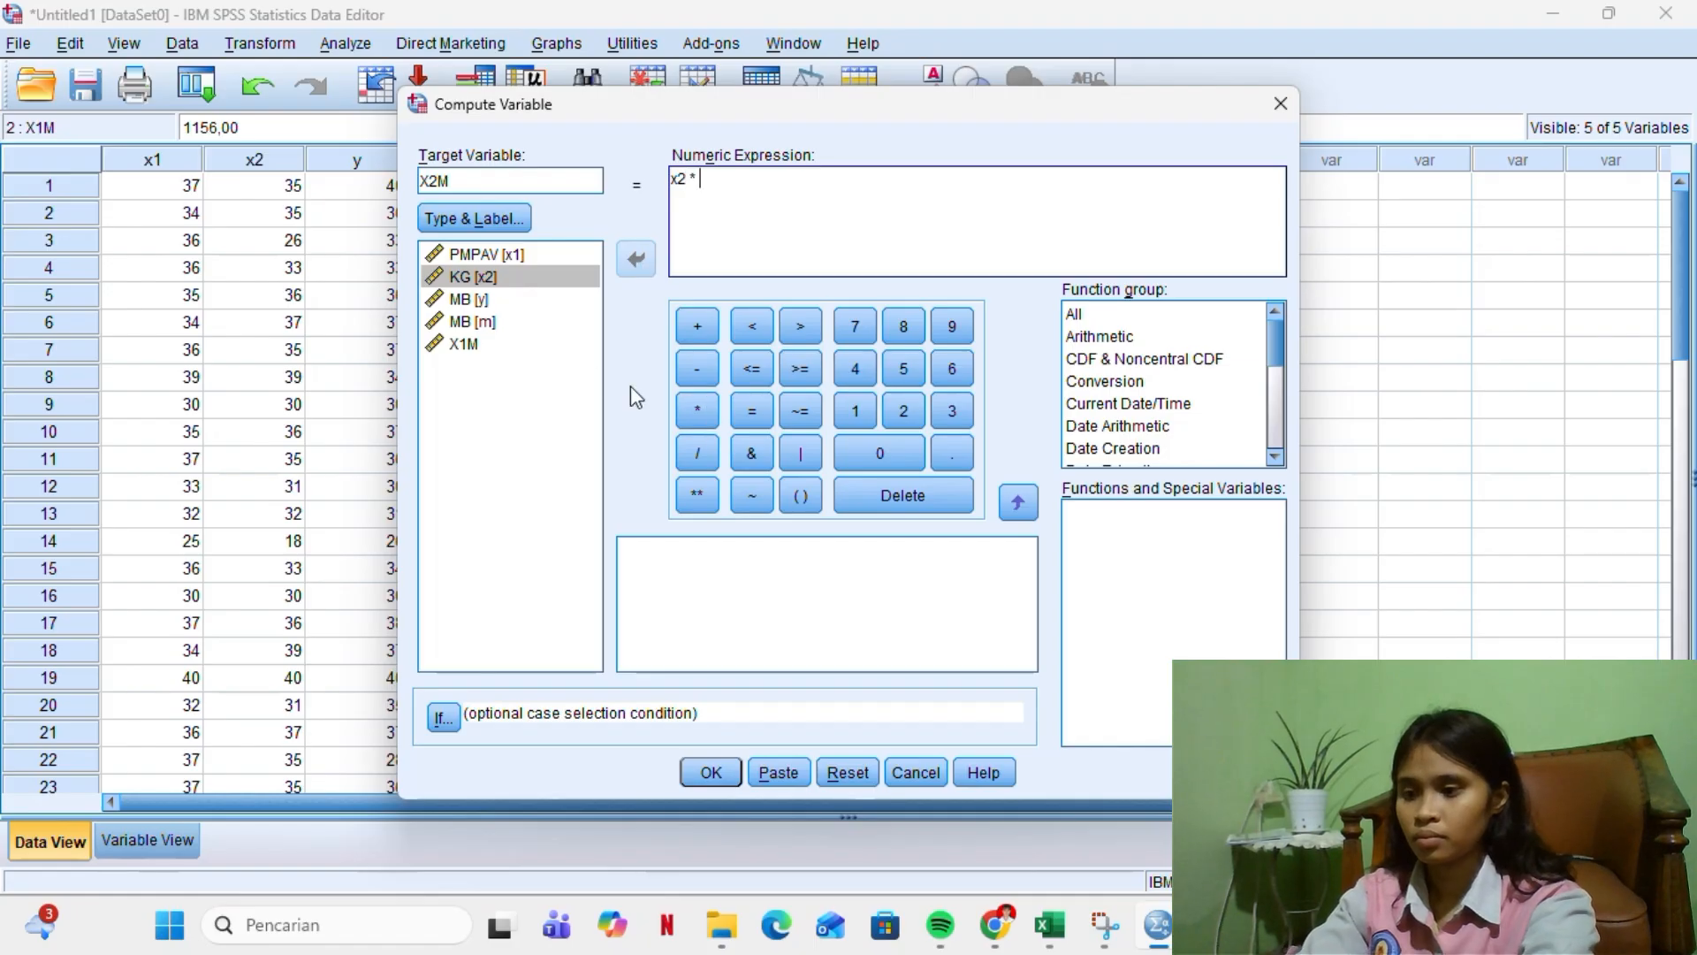
{"action": "left_click", "coordinate": [471, 329]}
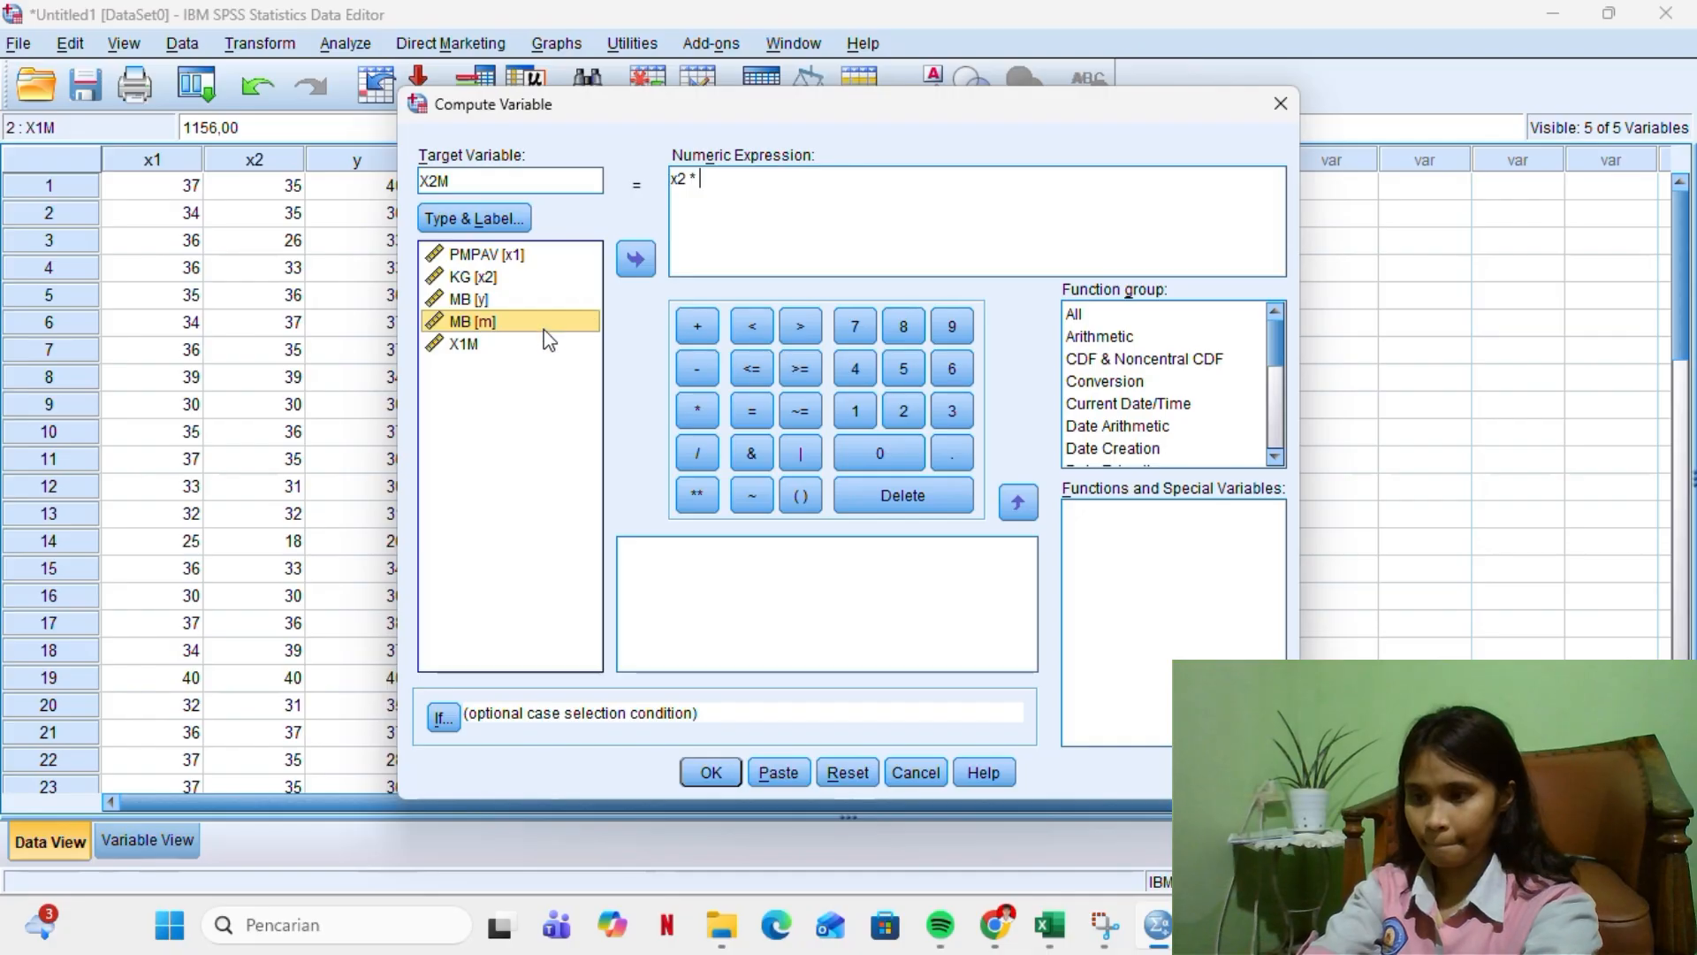
{"action": "left_click", "coordinate": [635, 258]}
{"action": "left_click", "coordinate": [711, 771]}
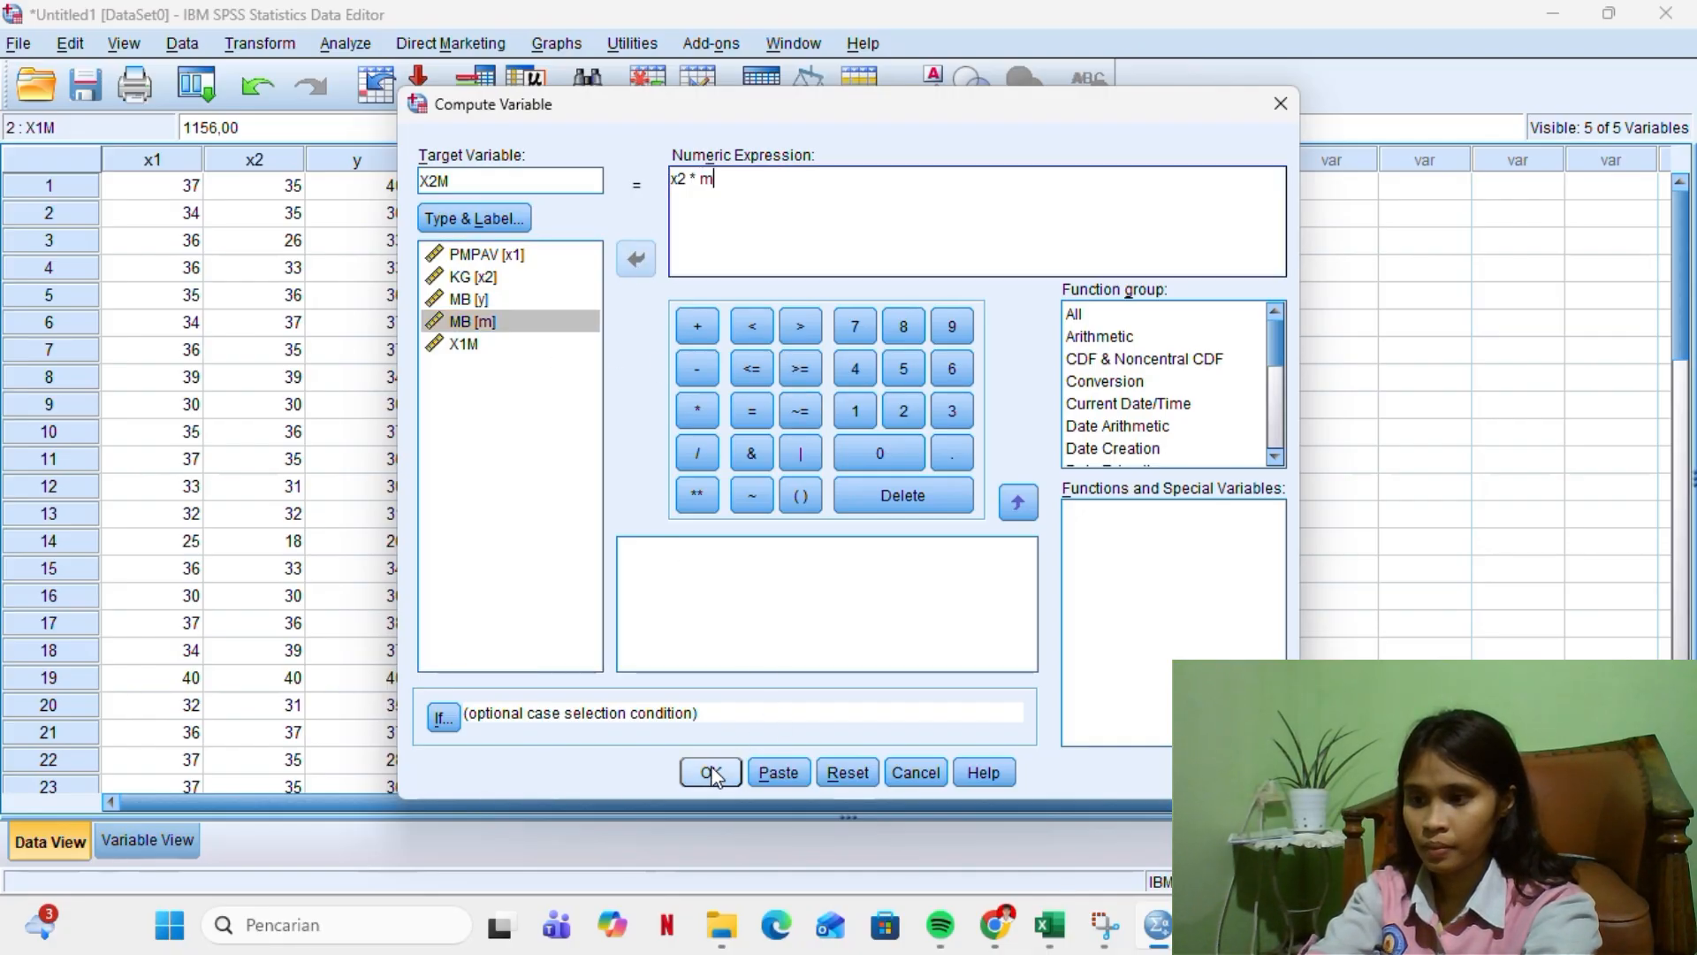
{"action": "scroll", "coordinate": [519, 587], "scroll_direction": "down", "scroll_amount": 1}
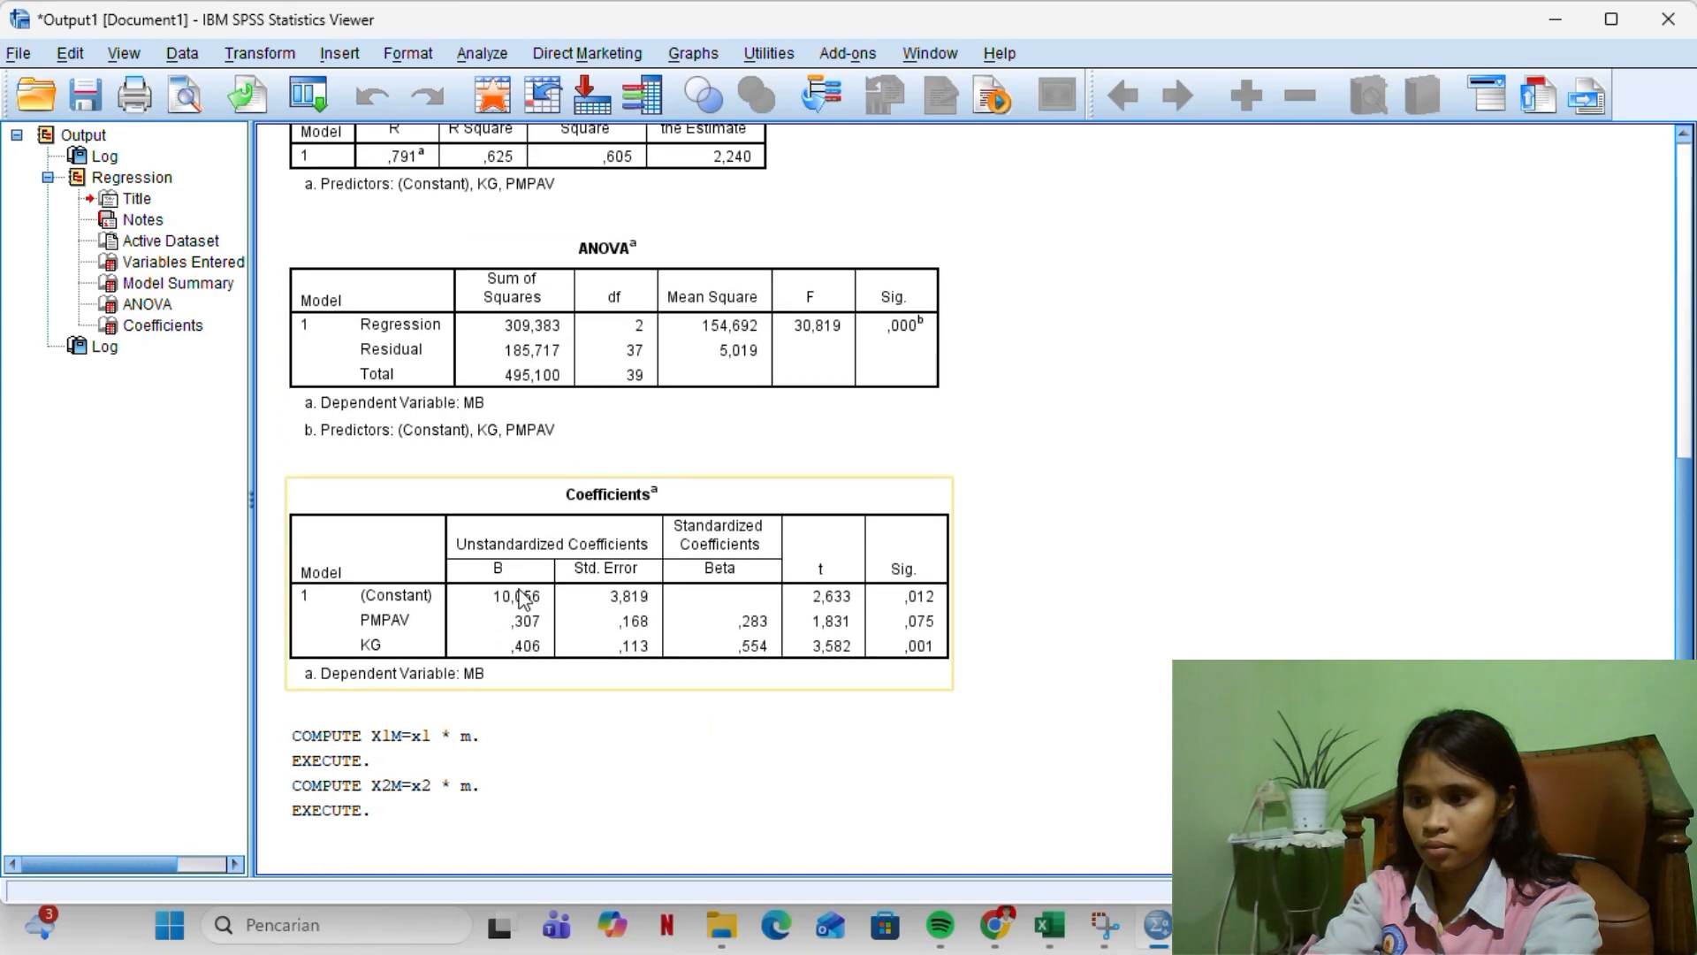
{"action": "left_click", "coordinate": [1556, 30]}
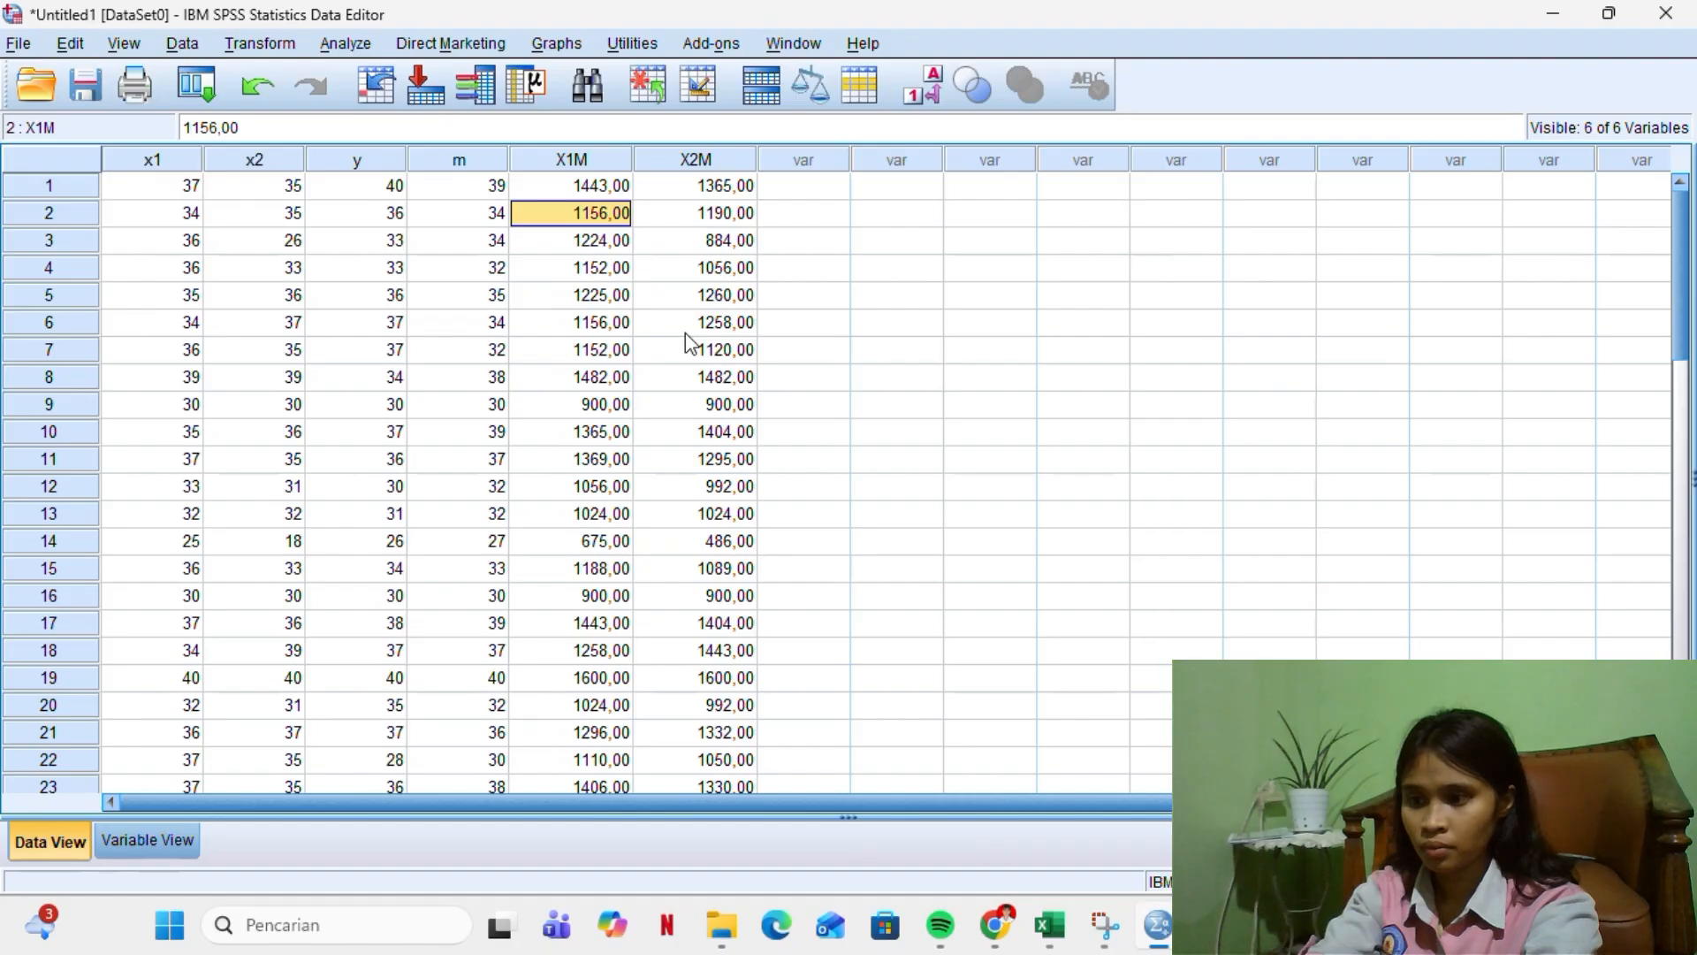
Set up a linear regression with MB [y] still as dependent, adding X1M and X2M to the independent variables
{"action": "left_click", "coordinate": [353, 49]}
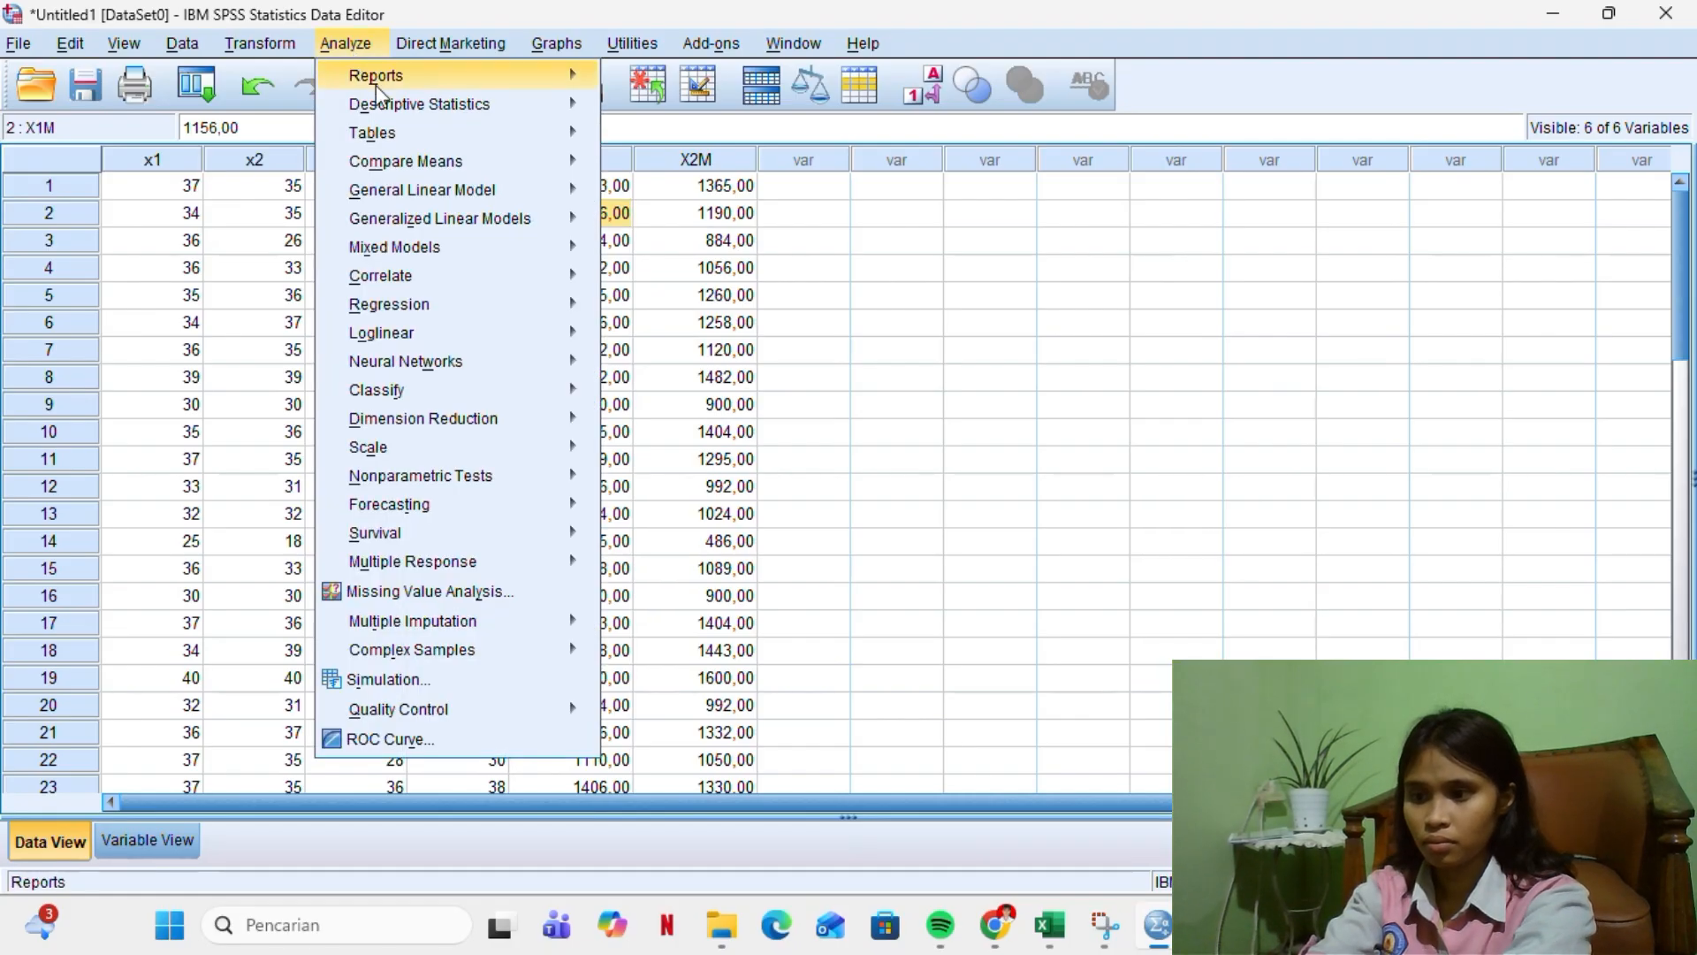
{"action": "mouse_move", "coordinate": [492, 308]}
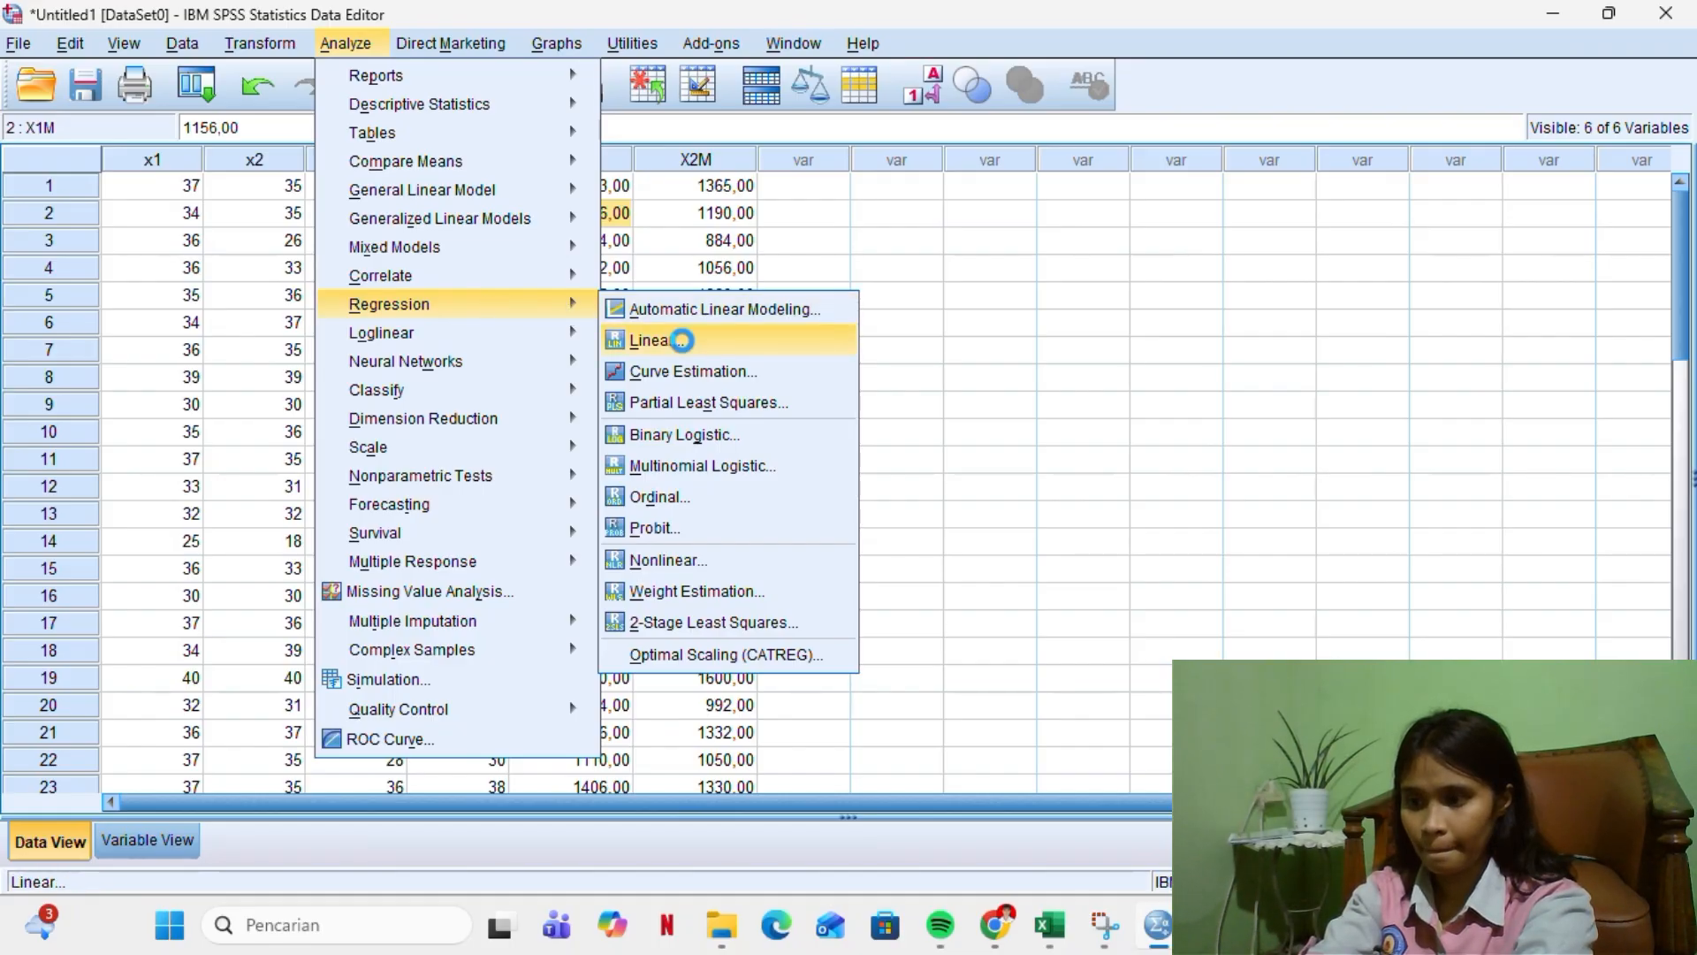
{"action": "left_click", "coordinate": [684, 343]}
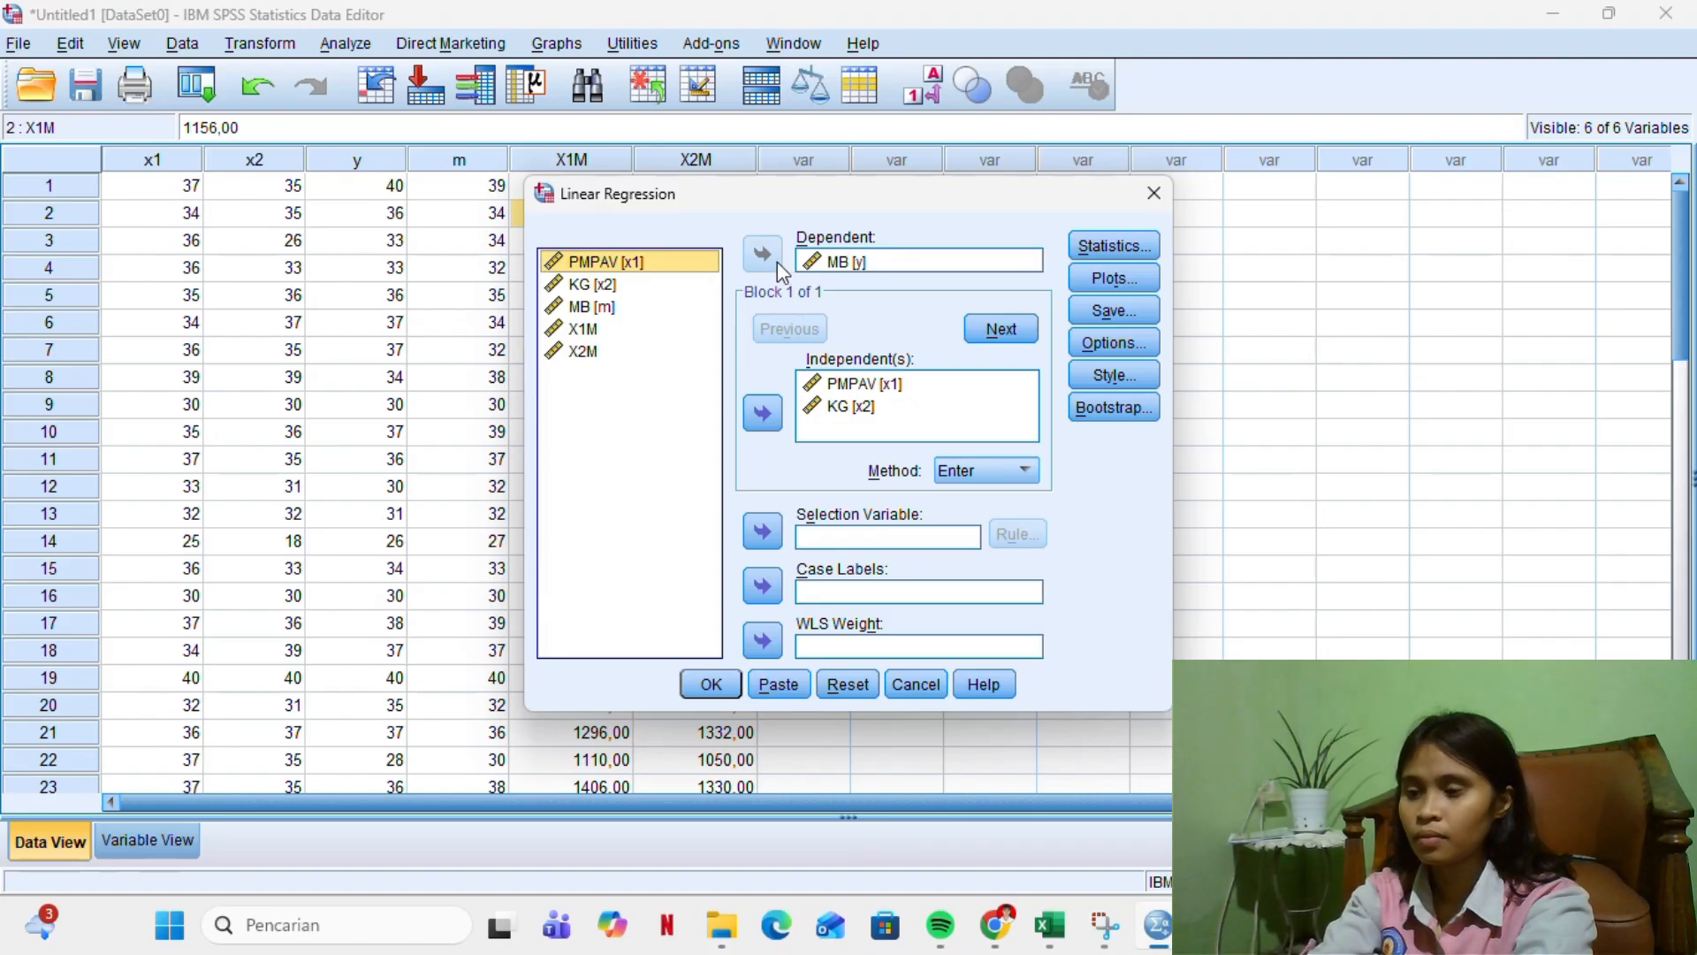
{"action": "left_click", "coordinate": [835, 262]}
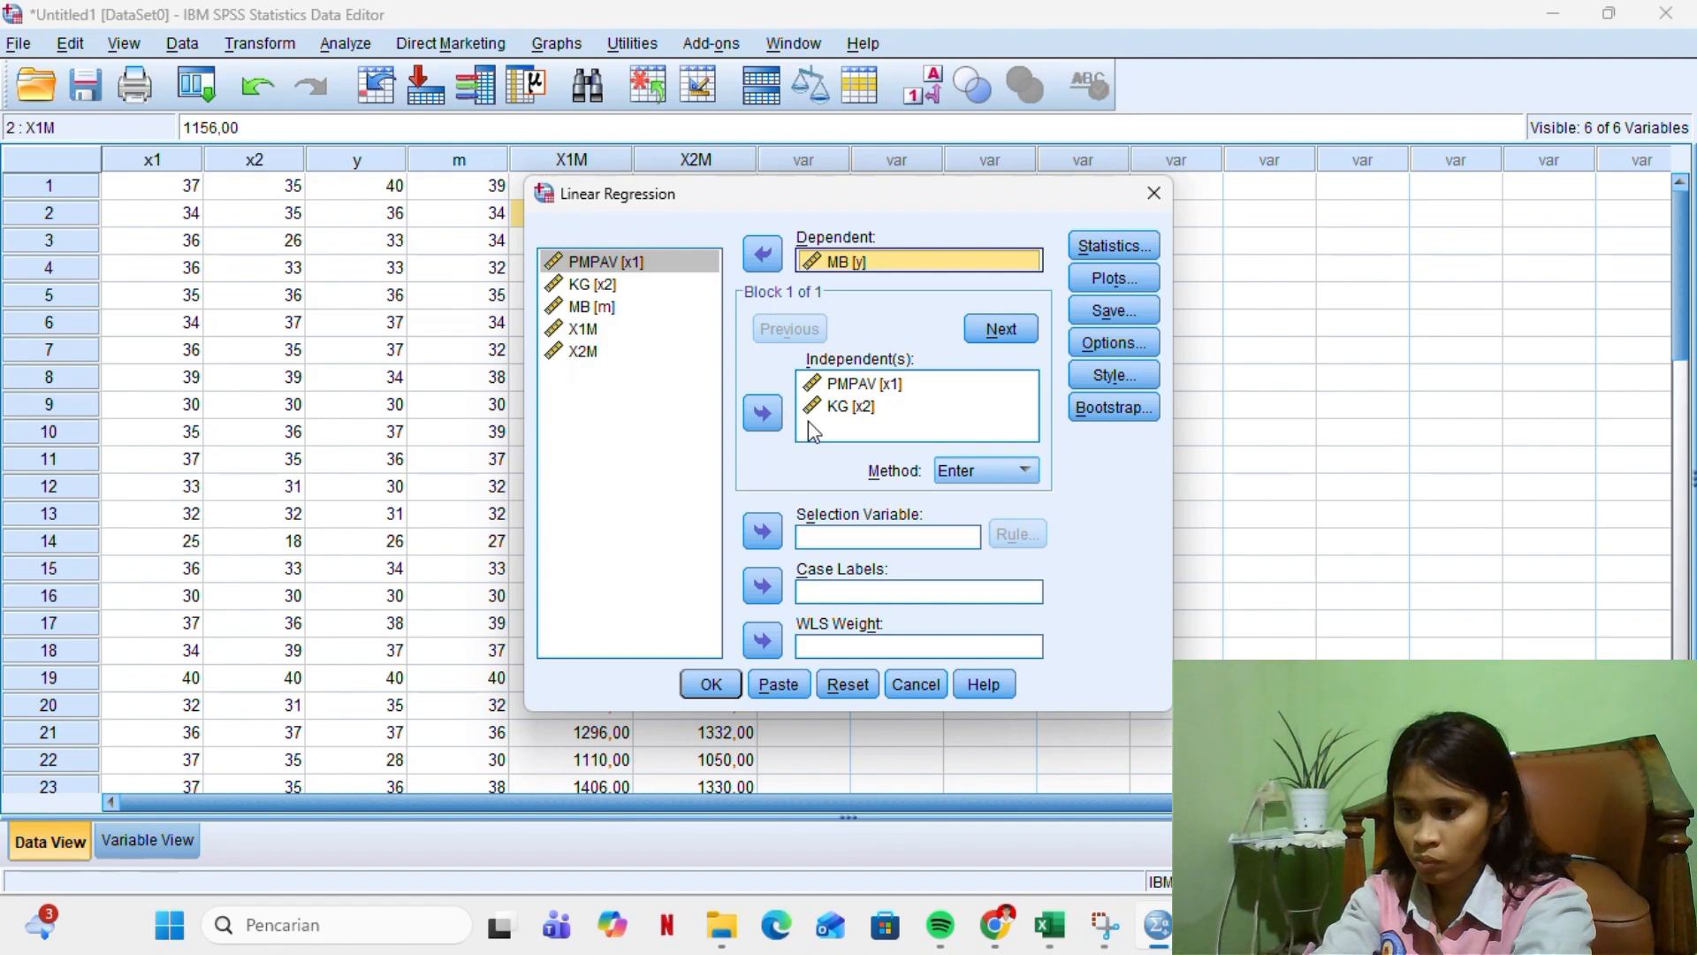
{"action": "left_click", "coordinate": [640, 310]}
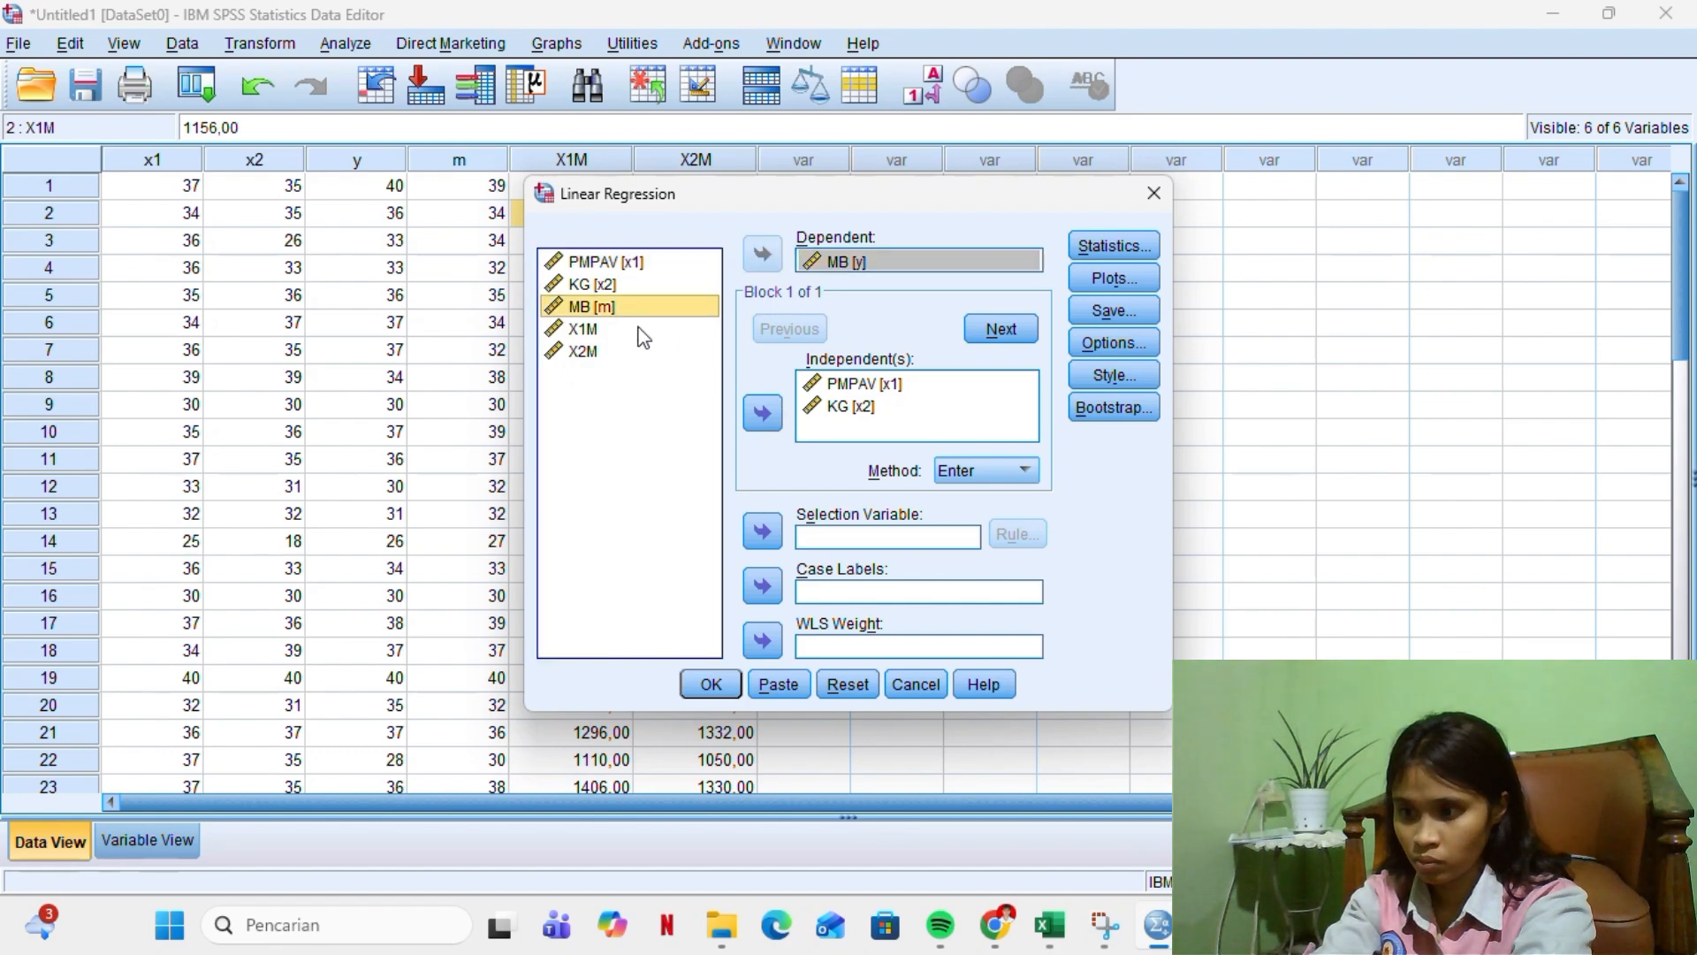
{"action": "left_click", "coordinate": [642, 334]}
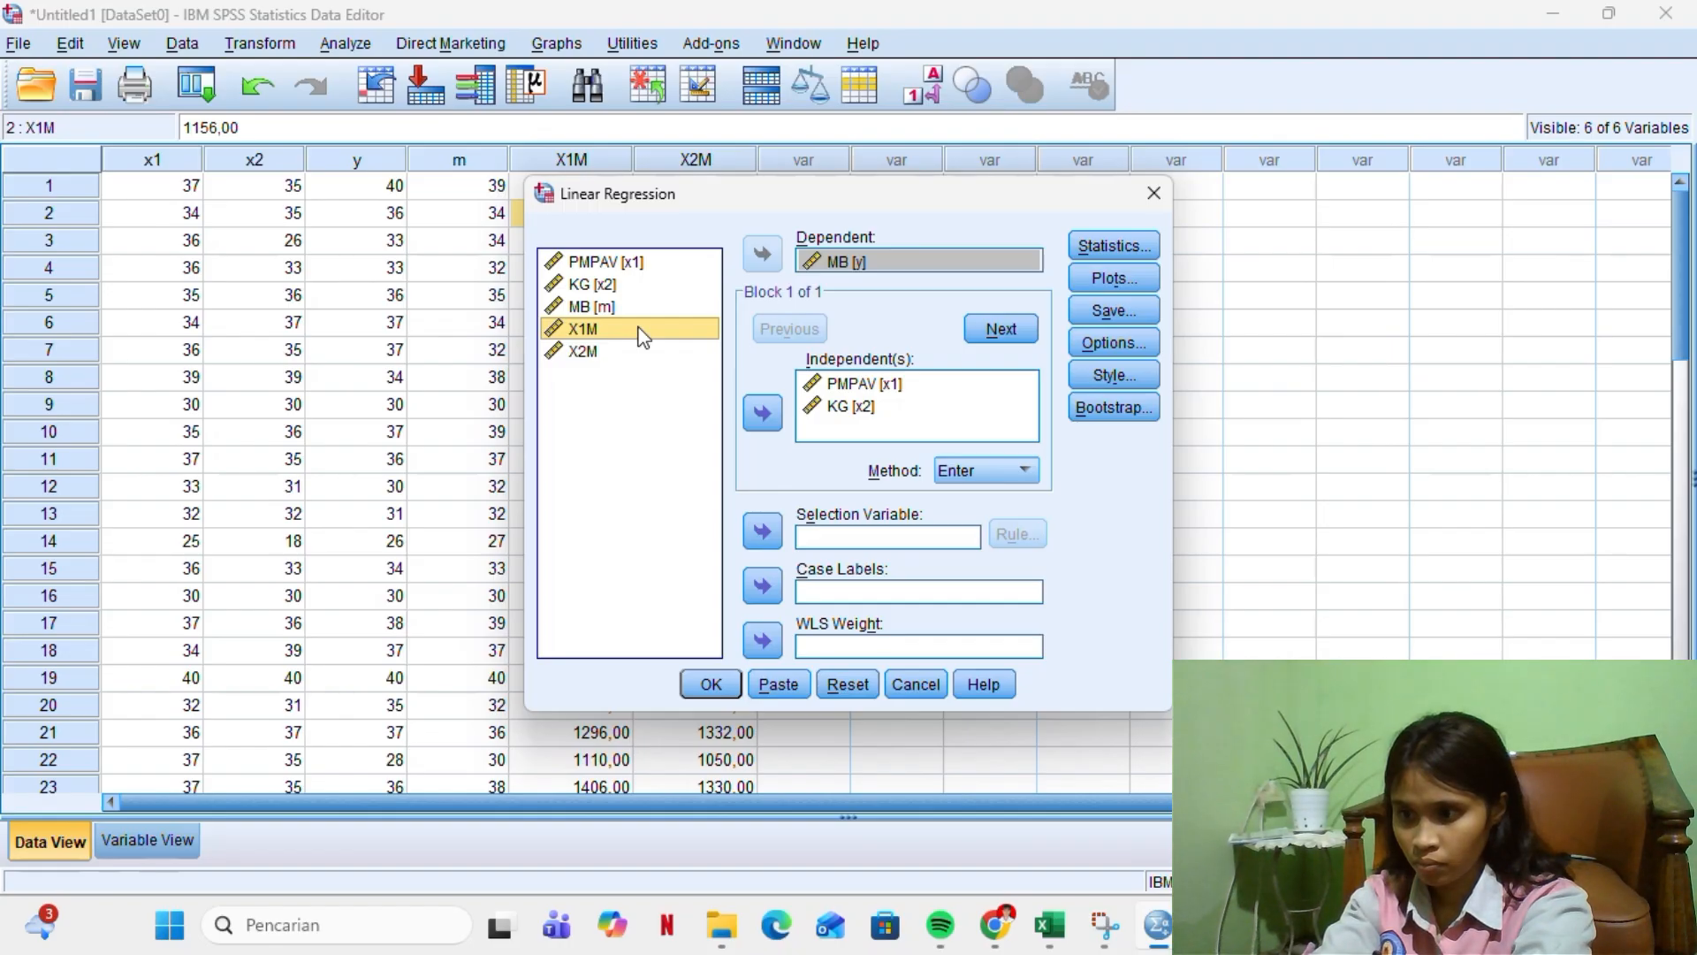
{"action": "left_click", "coordinate": [643, 353], "text": "shift"}
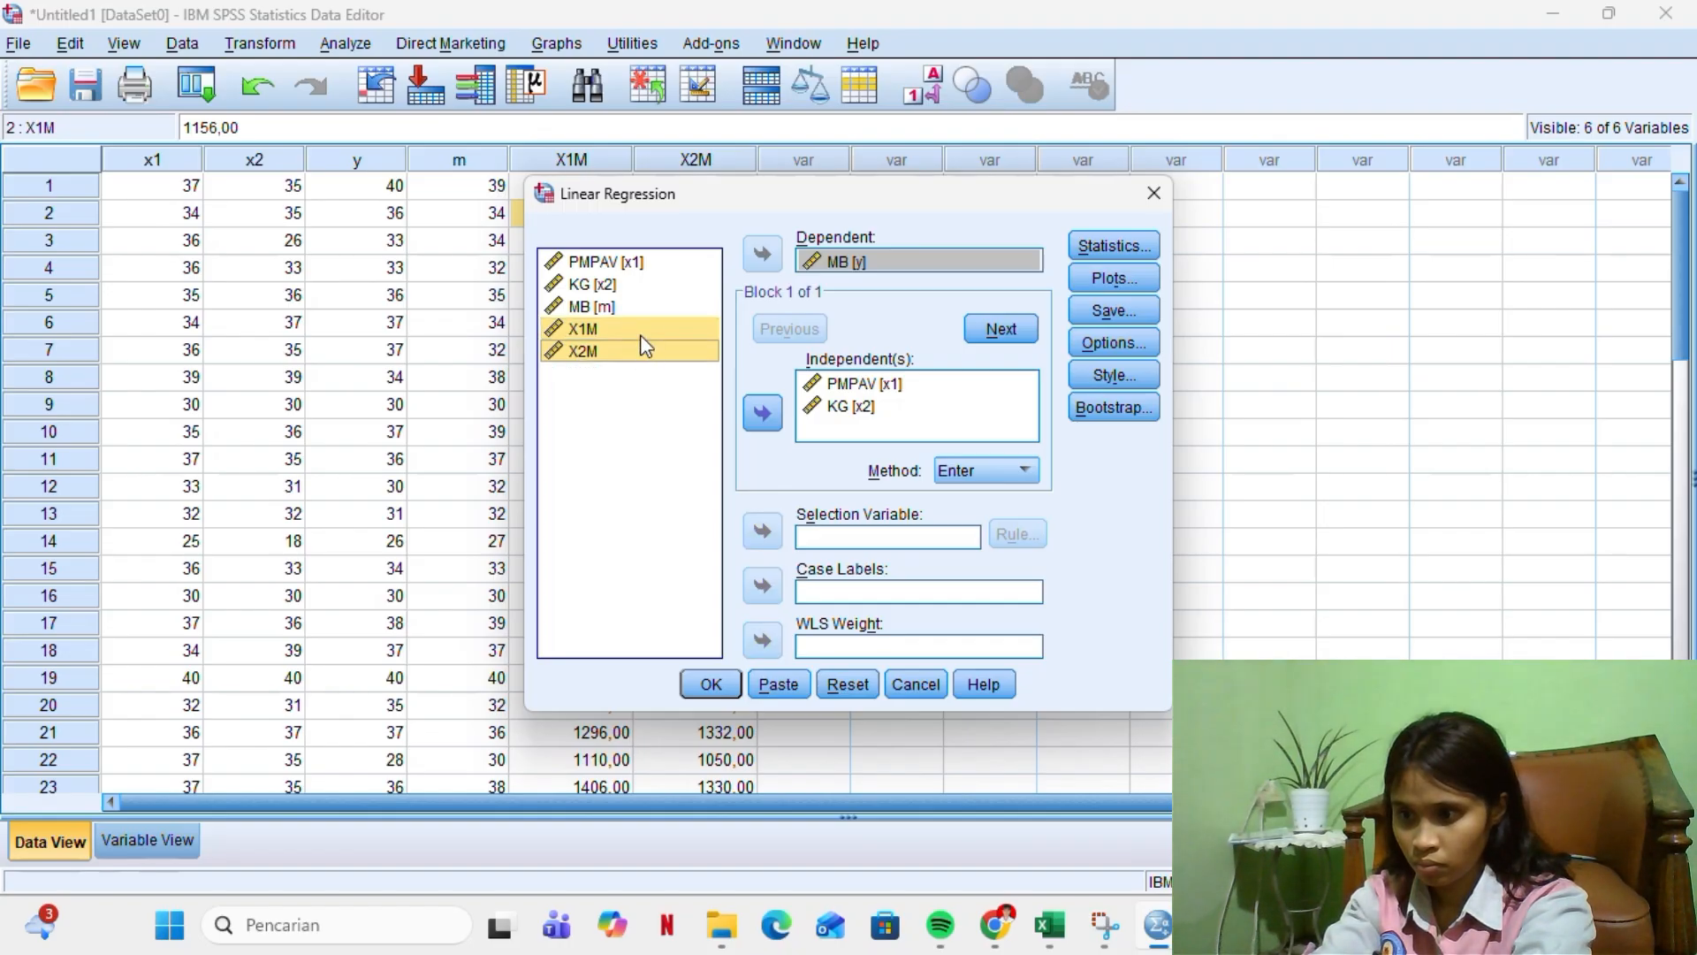
{"action": "left_click_drag", "start_coordinate": [642, 338], "coordinate": [658, 317]}
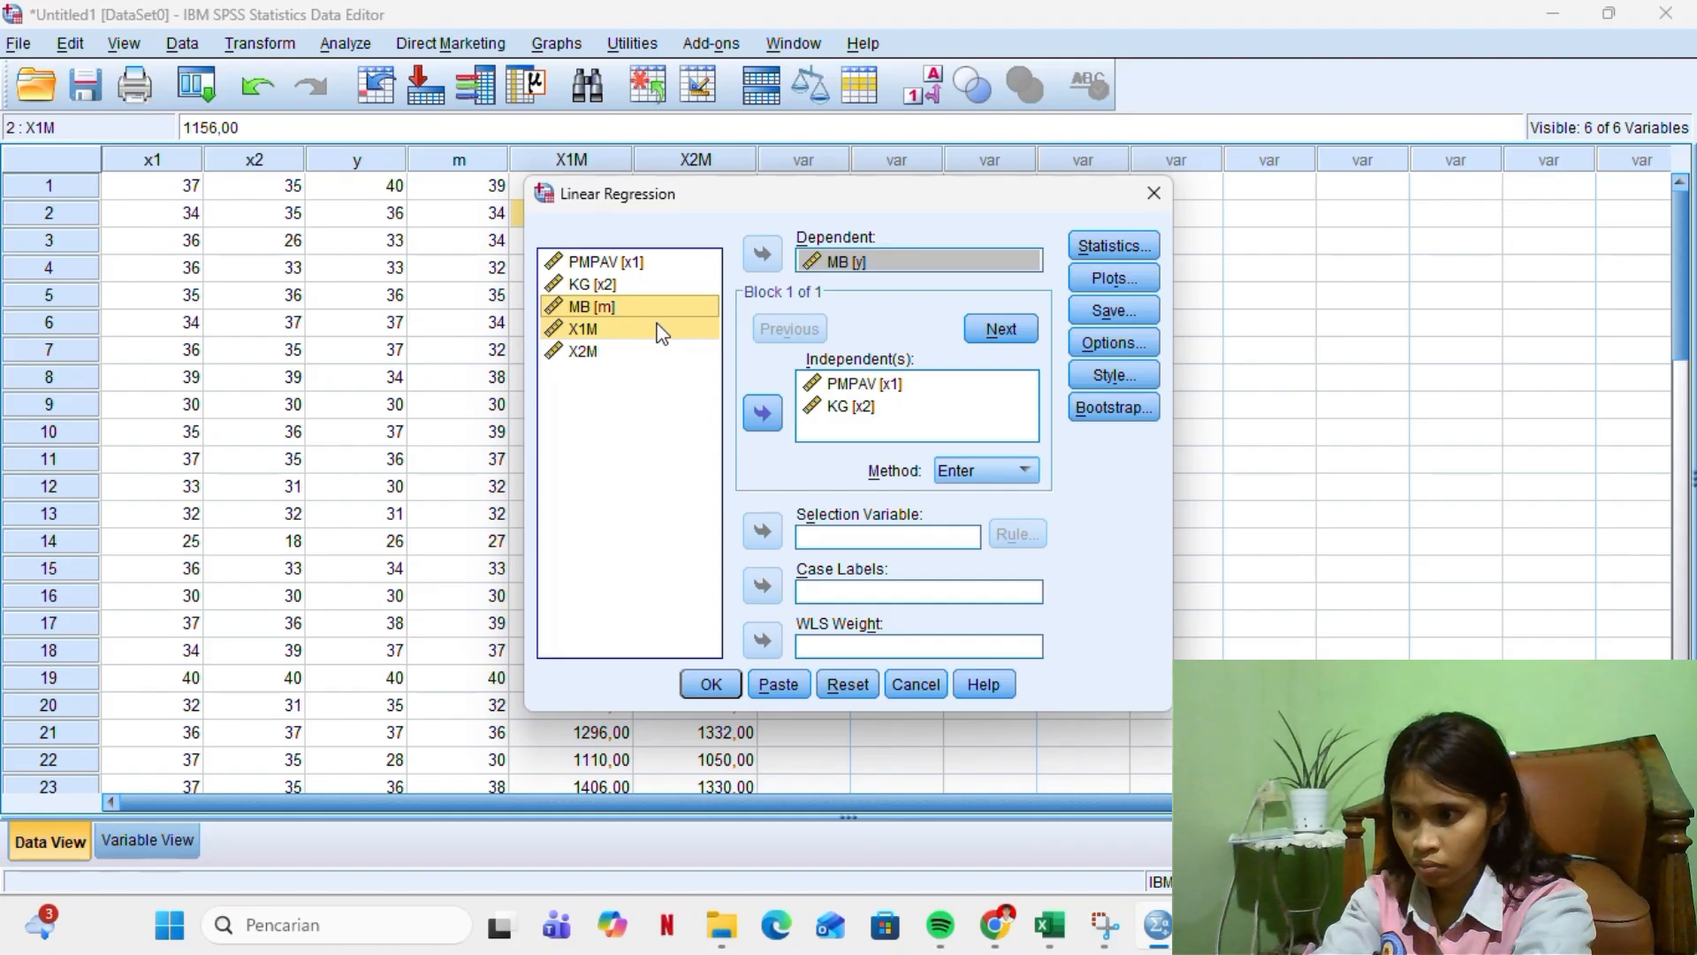
{"action": "left_click_drag", "start_coordinate": [655, 331], "coordinate": [655, 358]}
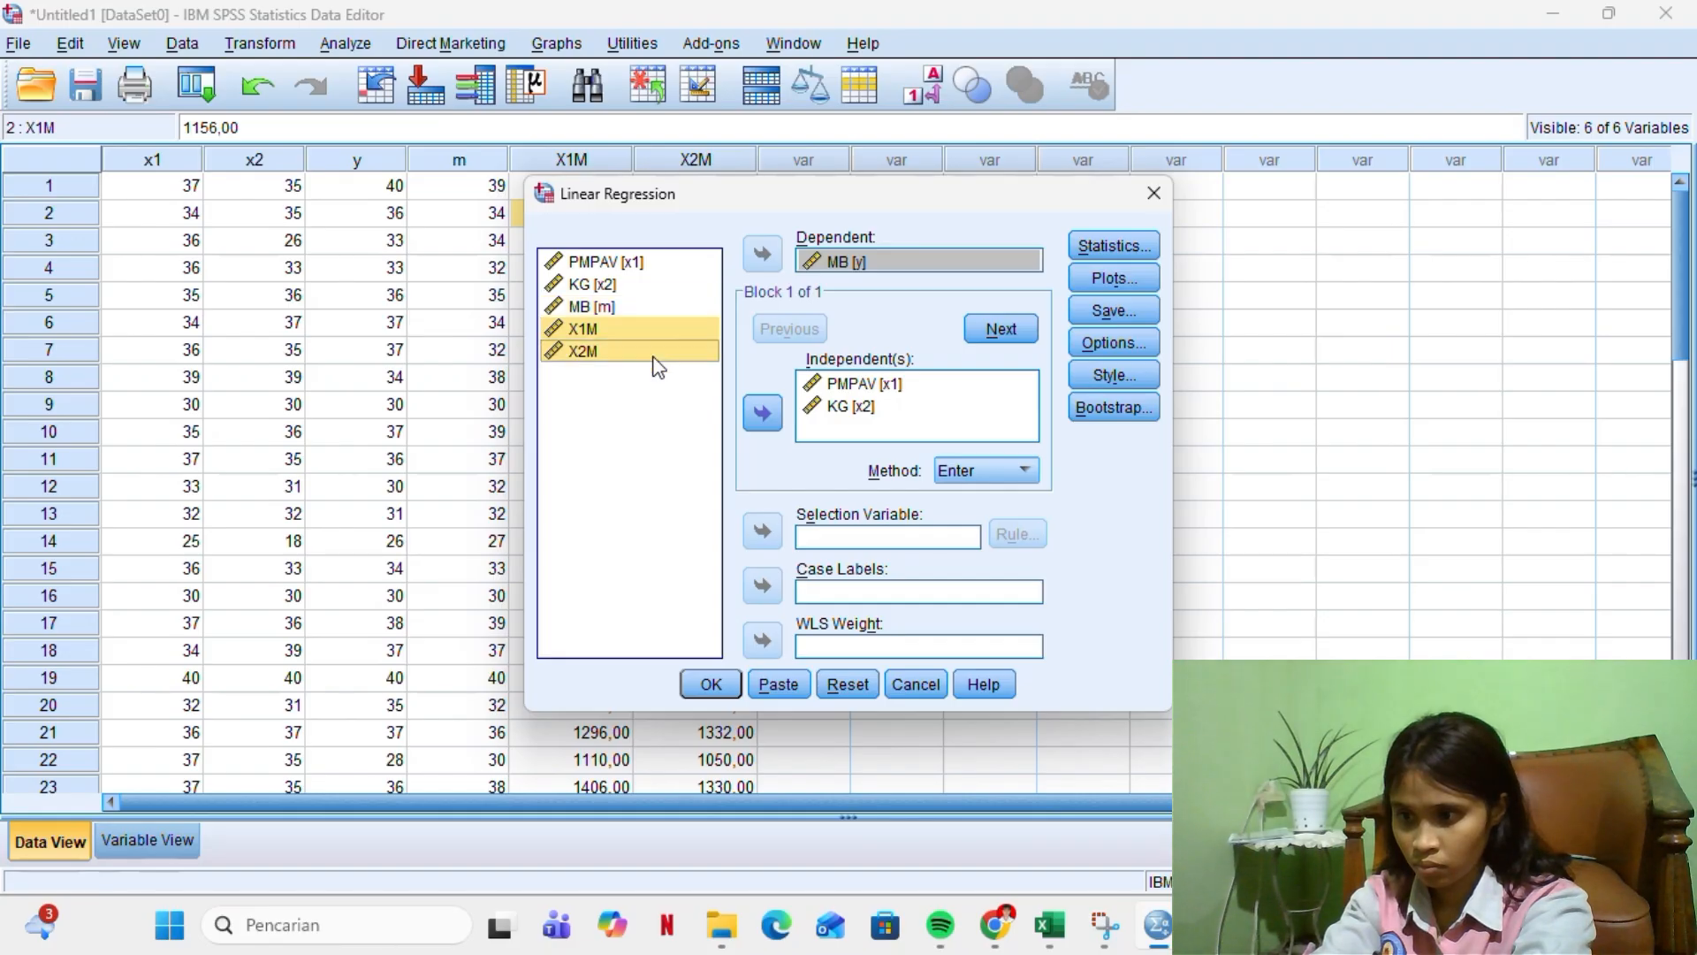
{"action": "left_click", "coordinate": [780, 417]}
Run the linear regression with MB [m] added as a further independent variable, and return to the dataset
{"action": "left_click", "coordinate": [661, 307]}
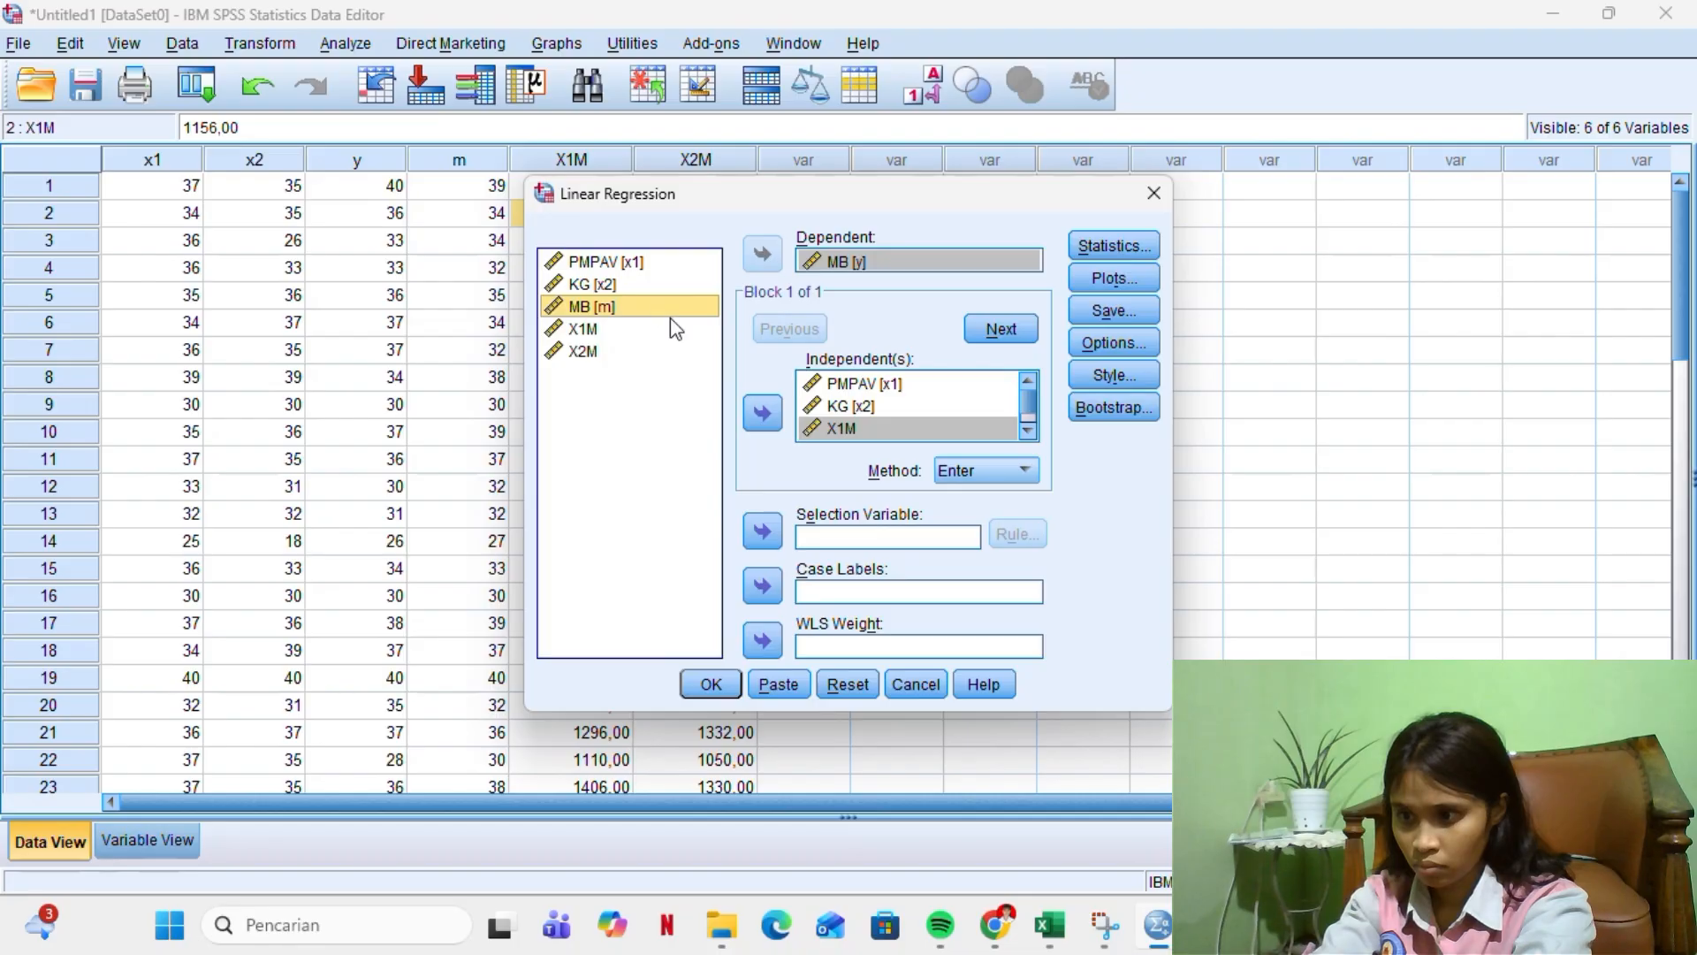
{"action": "left_click", "coordinate": [762, 412]}
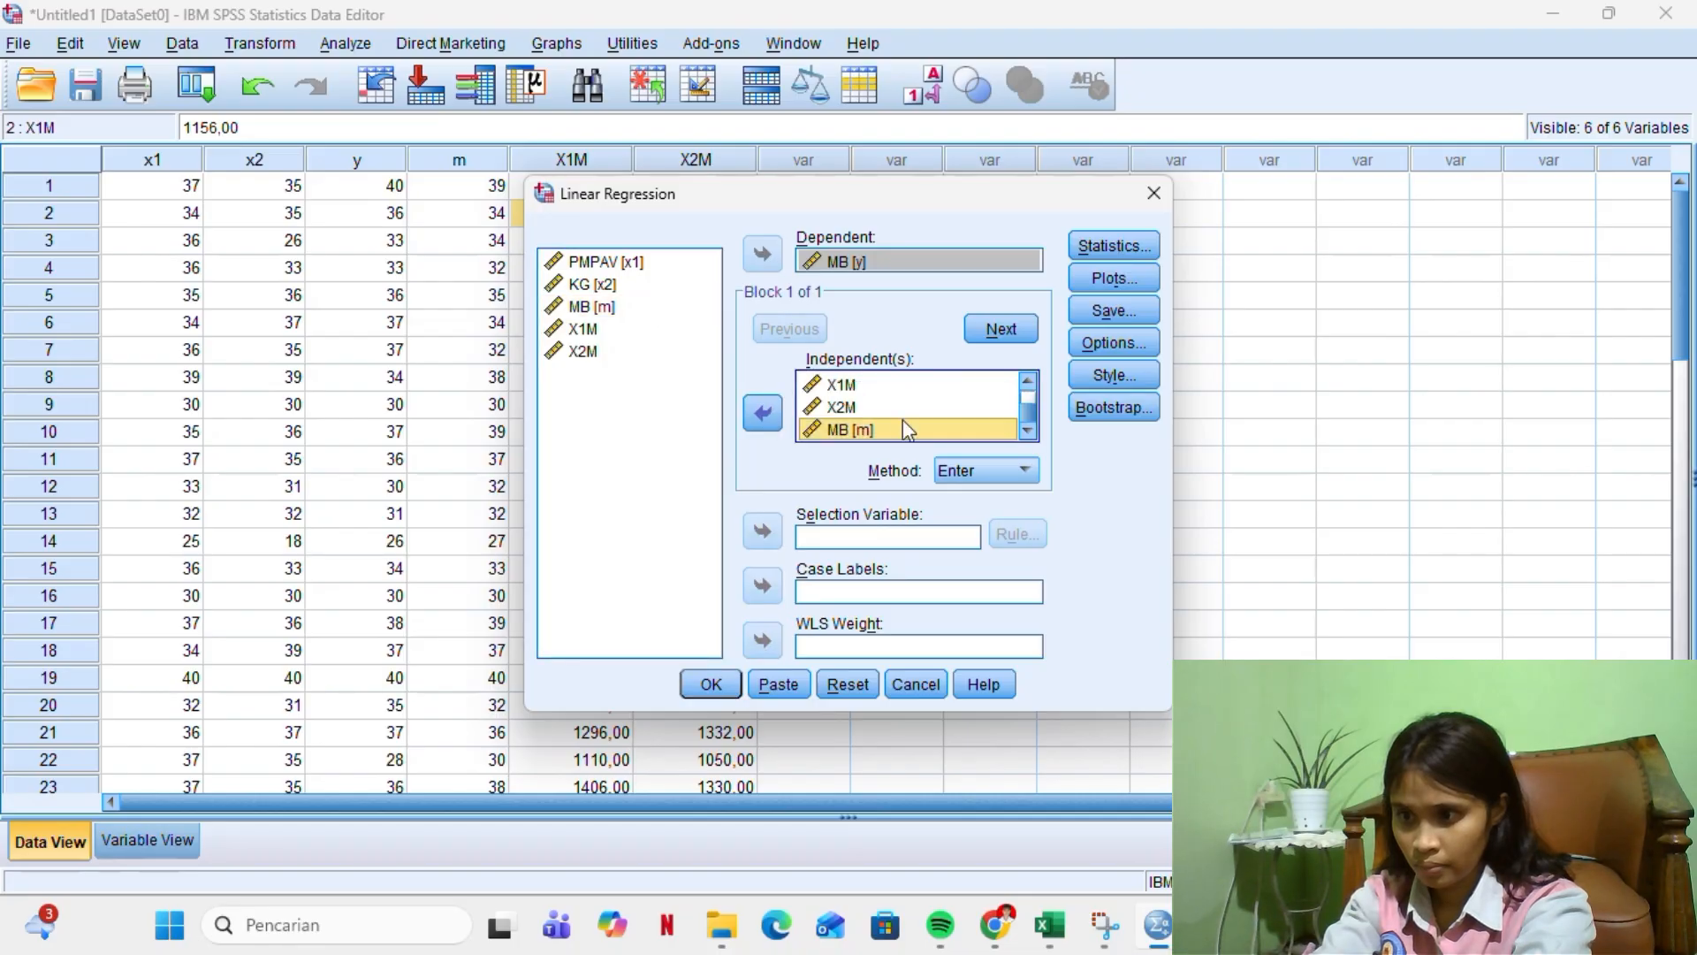
{"action": "scroll", "coordinate": [903, 419], "scroll_direction": "up", "scroll_amount": 1}
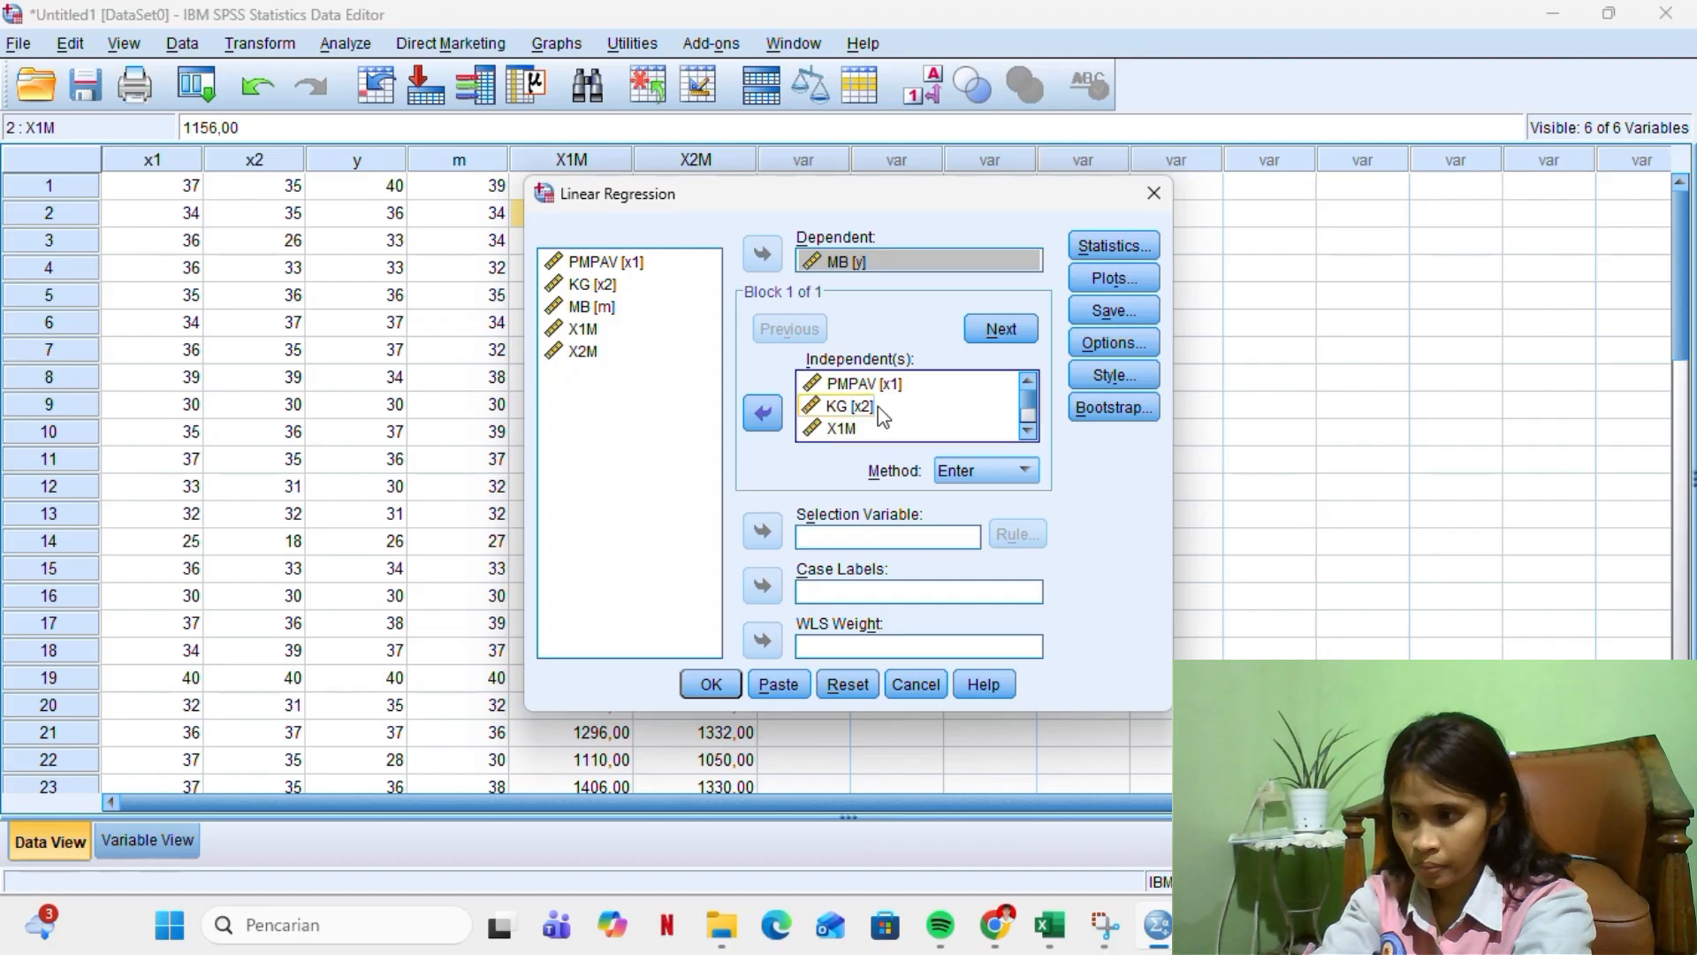
{"action": "left_click", "coordinate": [725, 698]}
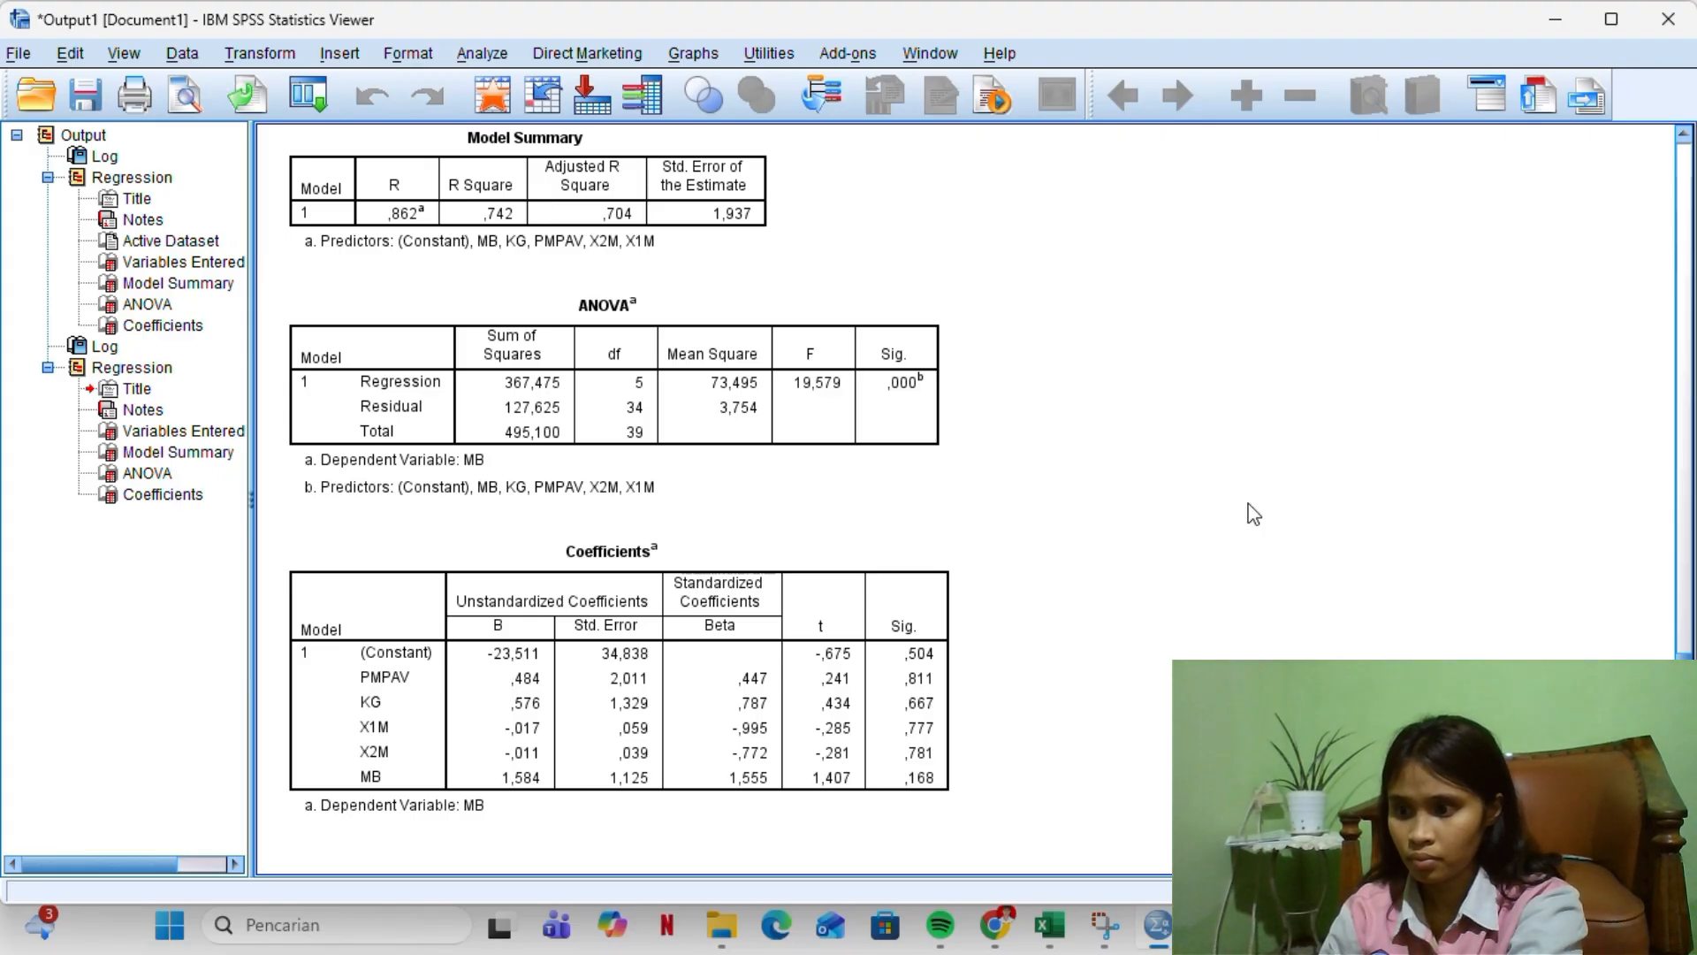
{"action": "left_click", "coordinate": [1558, 21]}
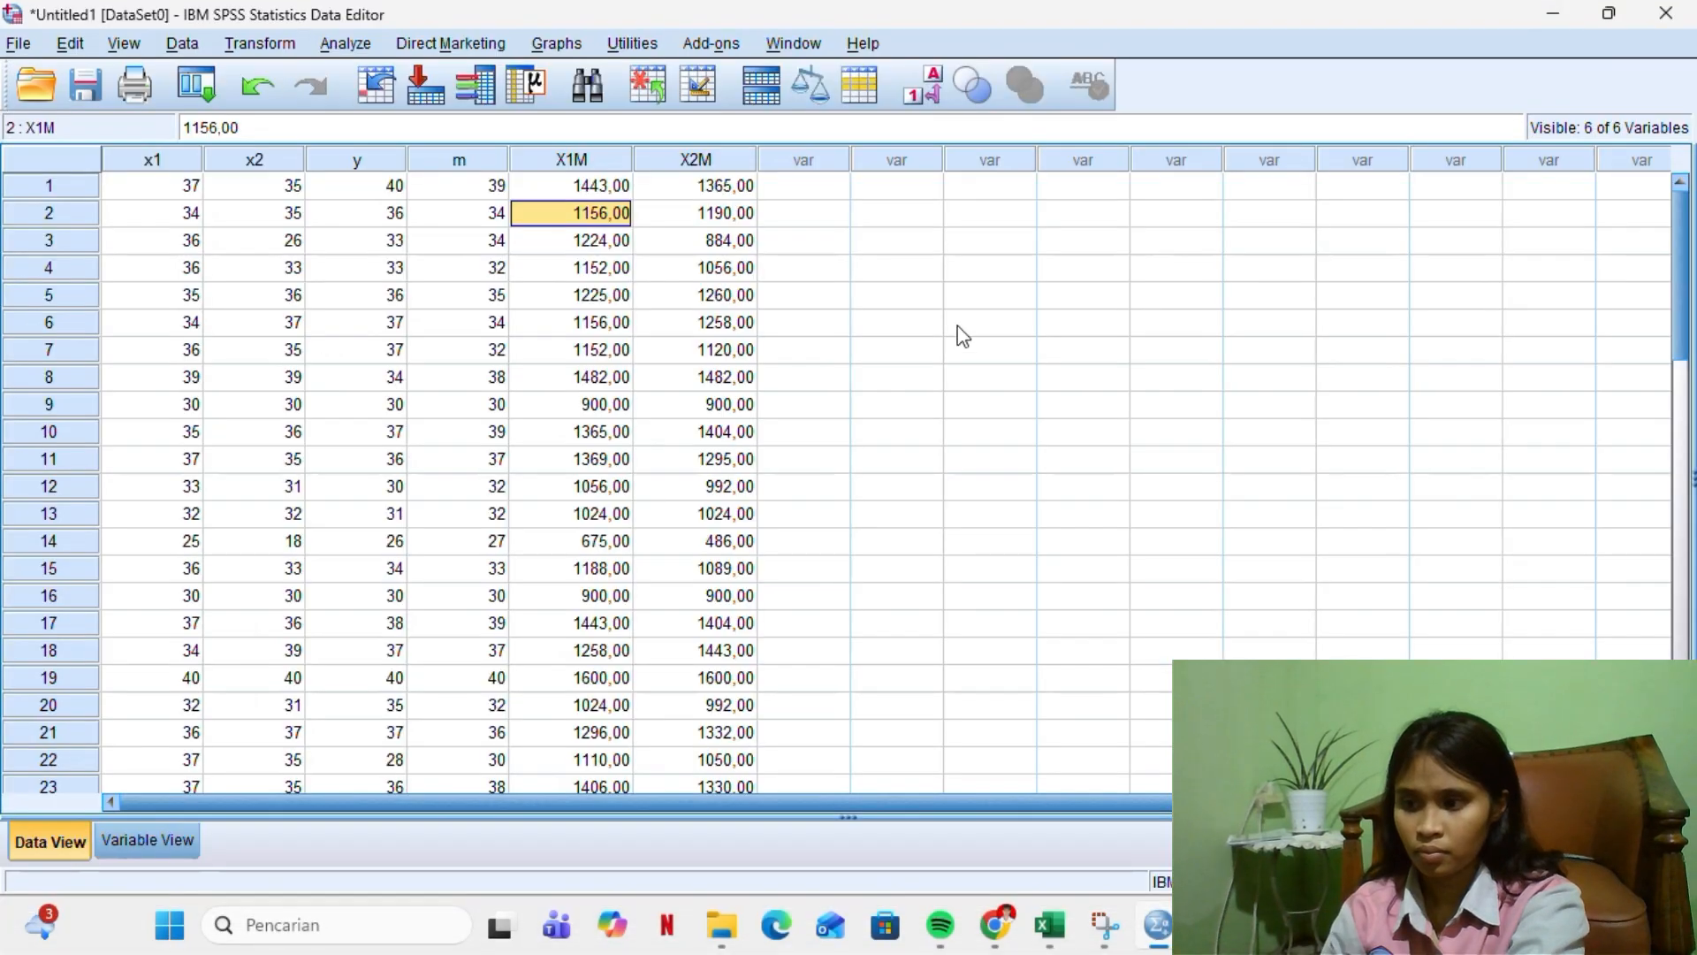